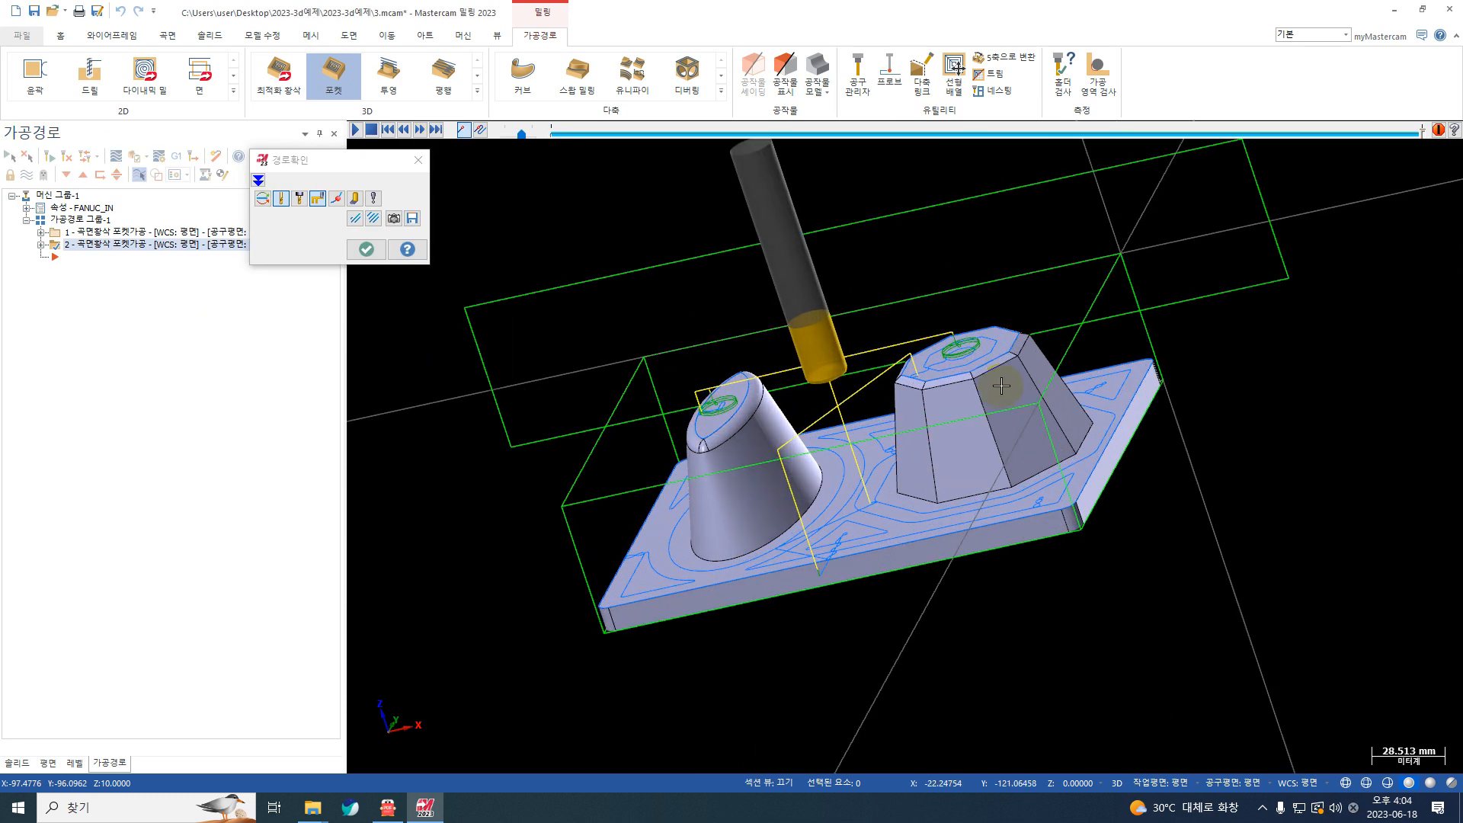
Step: Examine the toolpath on the tops of both bosses in the open path check and close the check
scroll(1000, 385, "up", 4)
scroll(1025, 331, "up", 4)
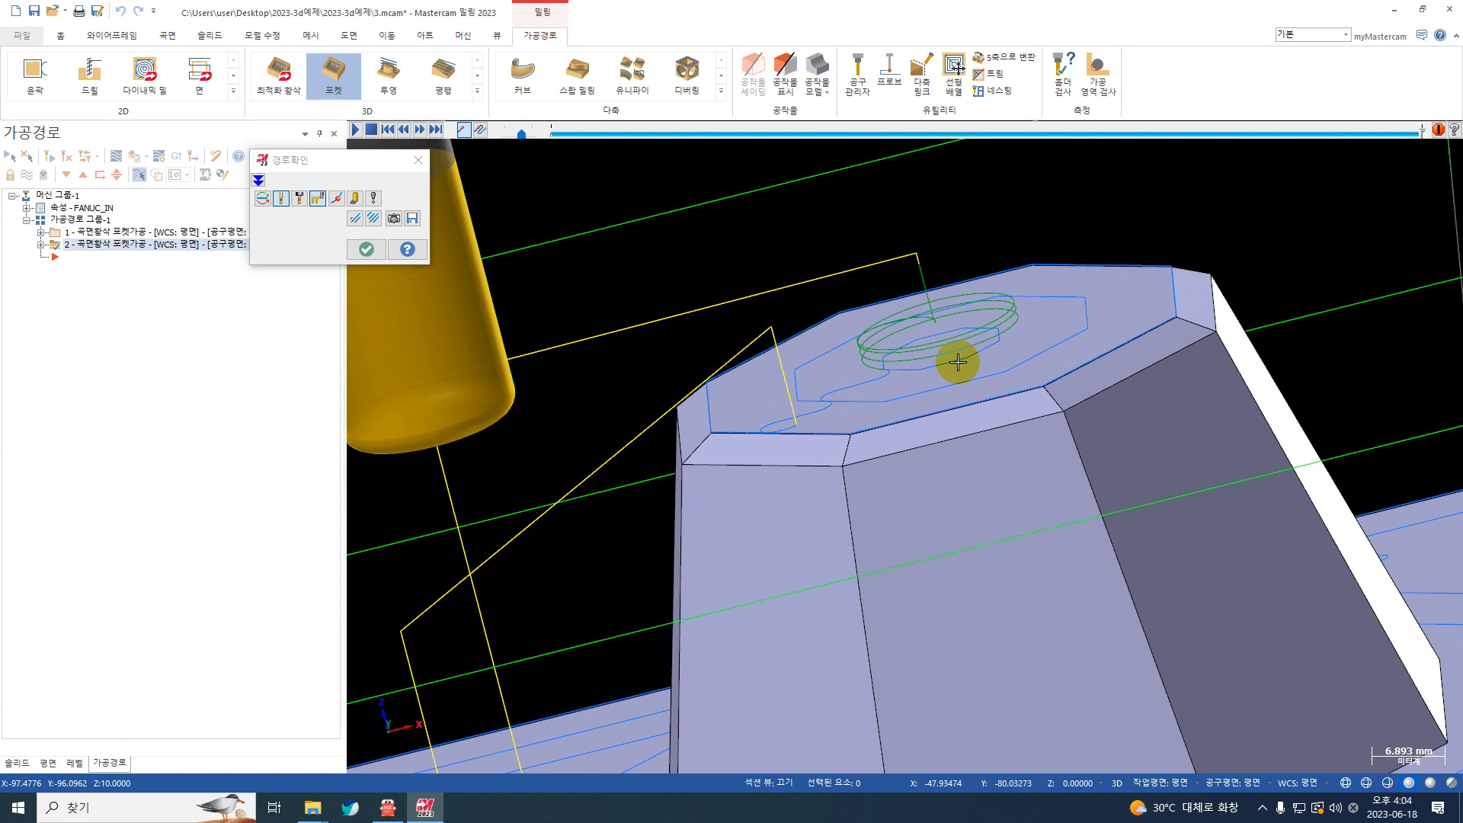
scroll(960, 320, "down", 4)
scroll(956, 318, "down", 3)
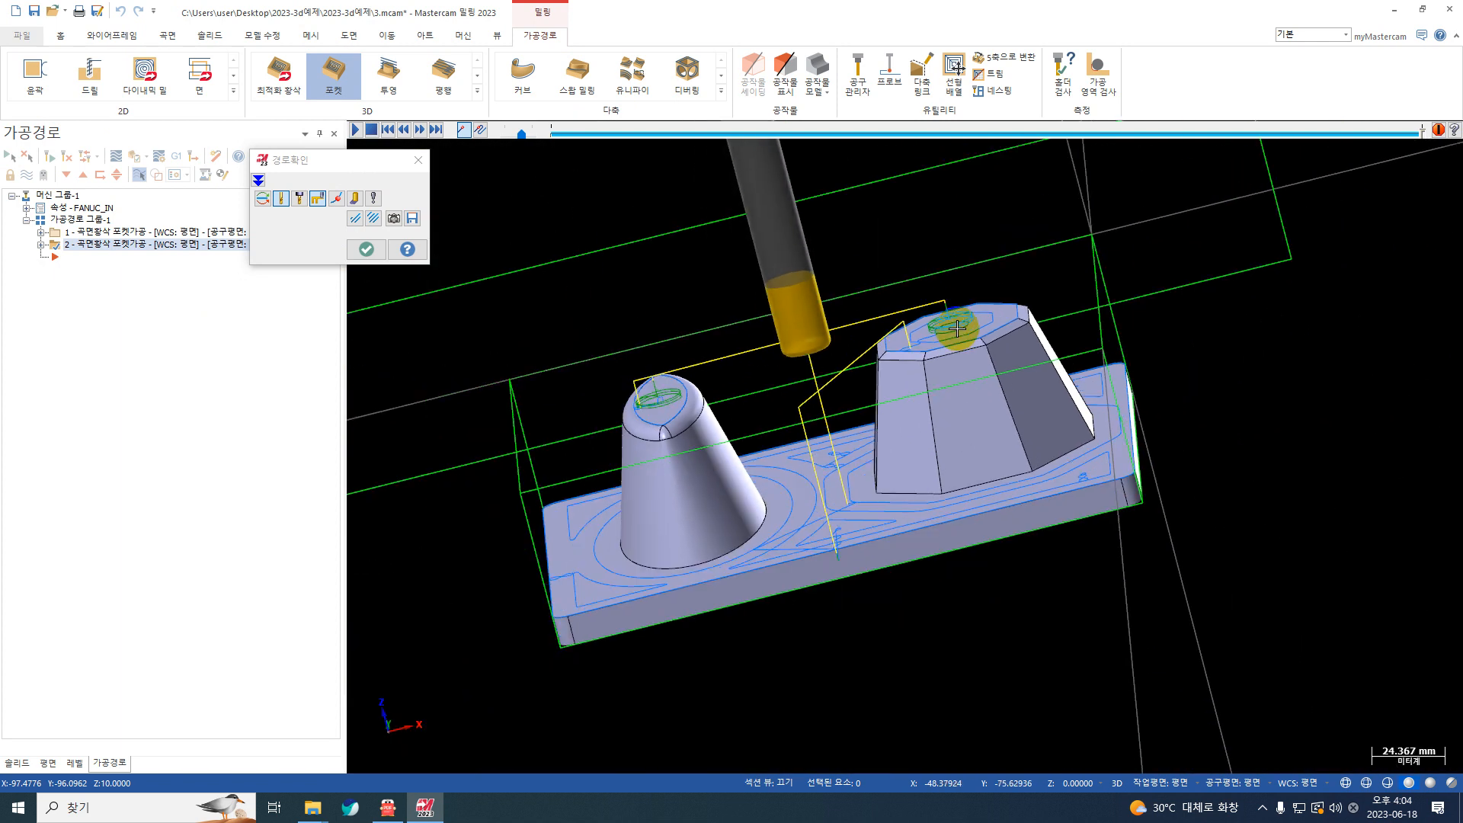
left_click(365, 249)
Step: In front view, trim the second surface-rough pocket toolpath with the wide rectangle around the boss tops, keeping the side below the rectangle
mouse_move(660, 246)
right_mouse_down()
mouse_move(751, 193)
mouse_move(656, 251)
right_mouse_up()
left_click(617, 298)
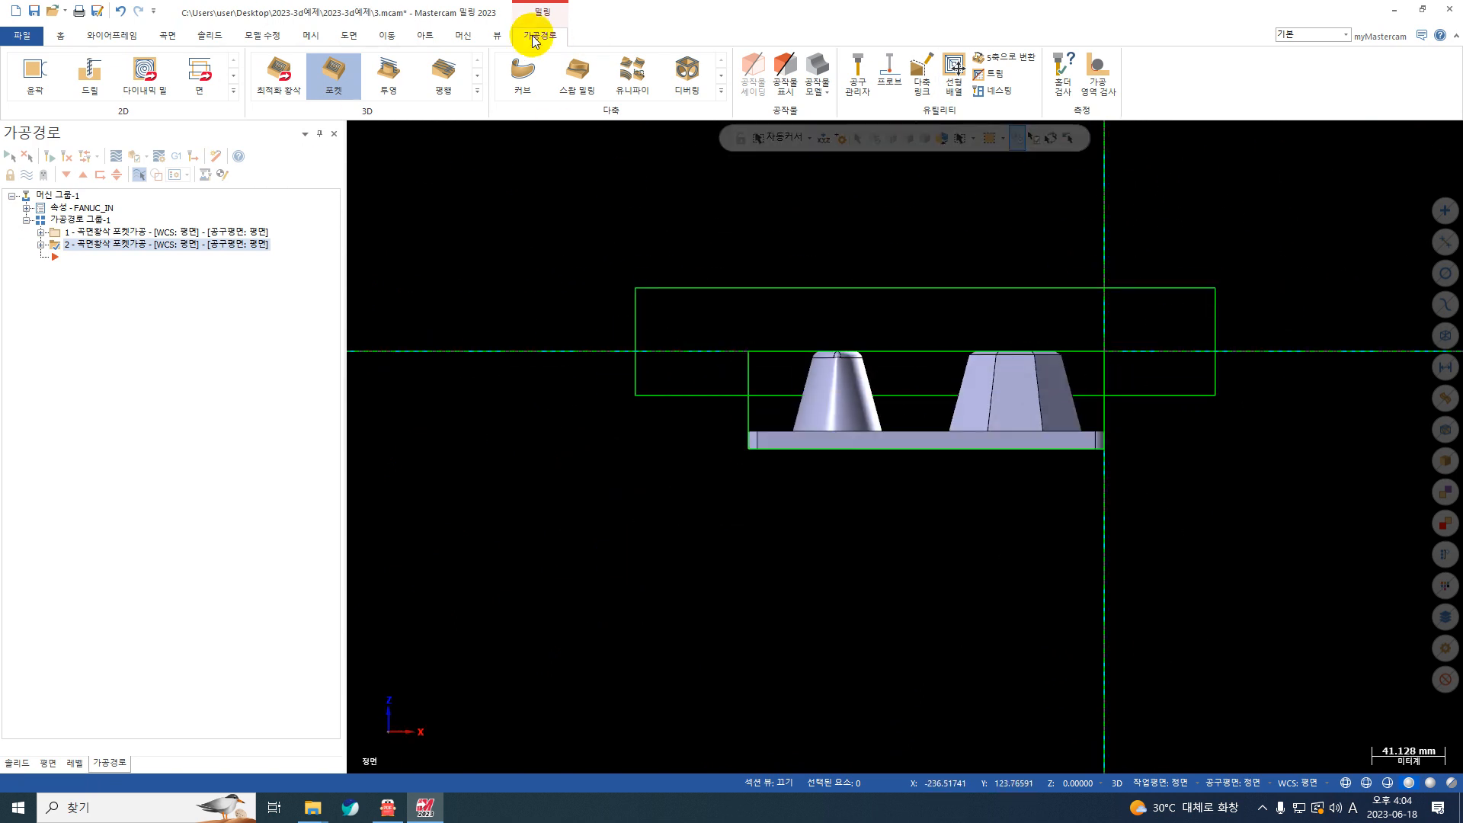
left_click(985, 81)
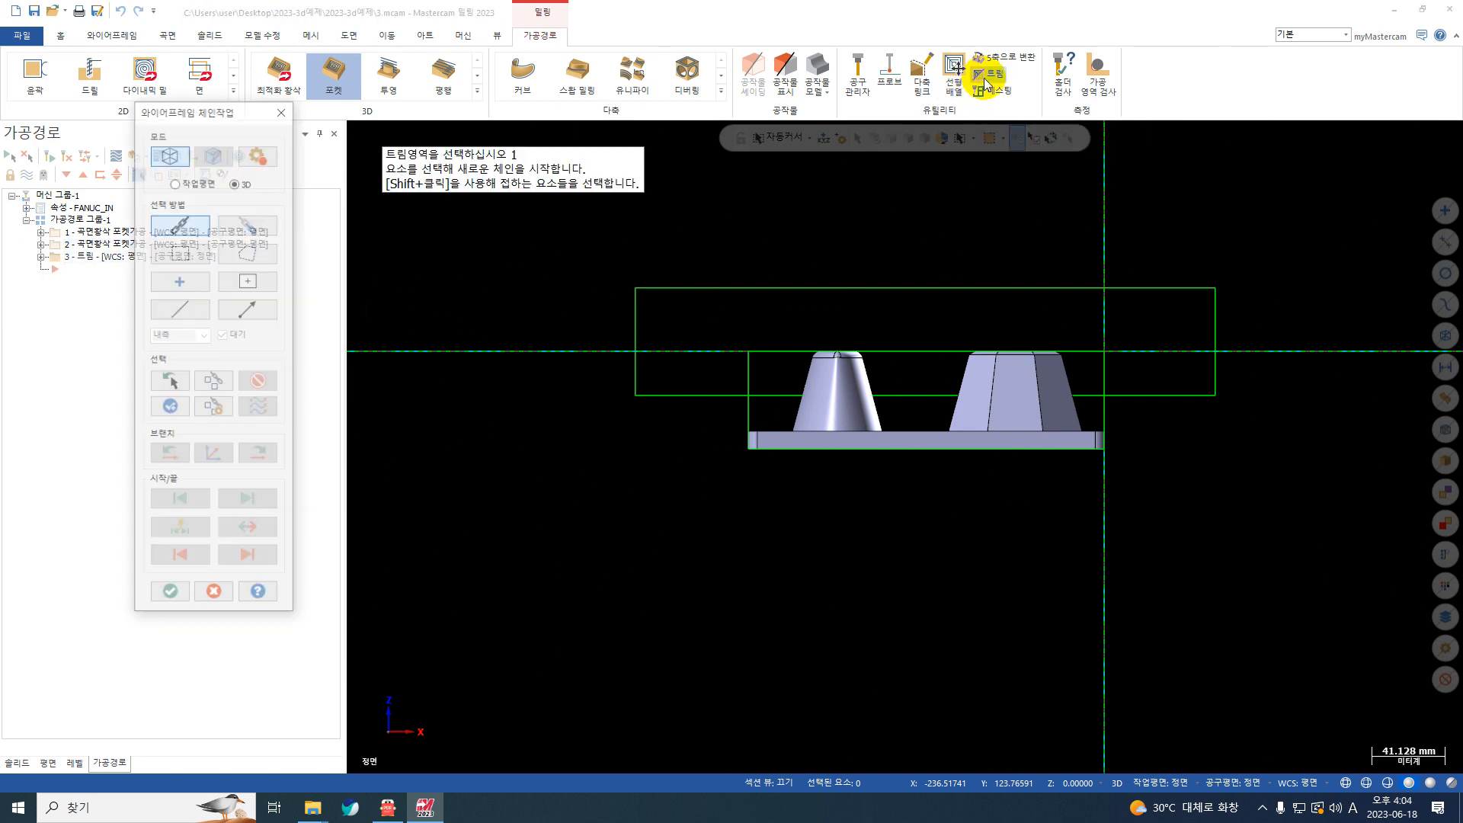
left_click(702, 289)
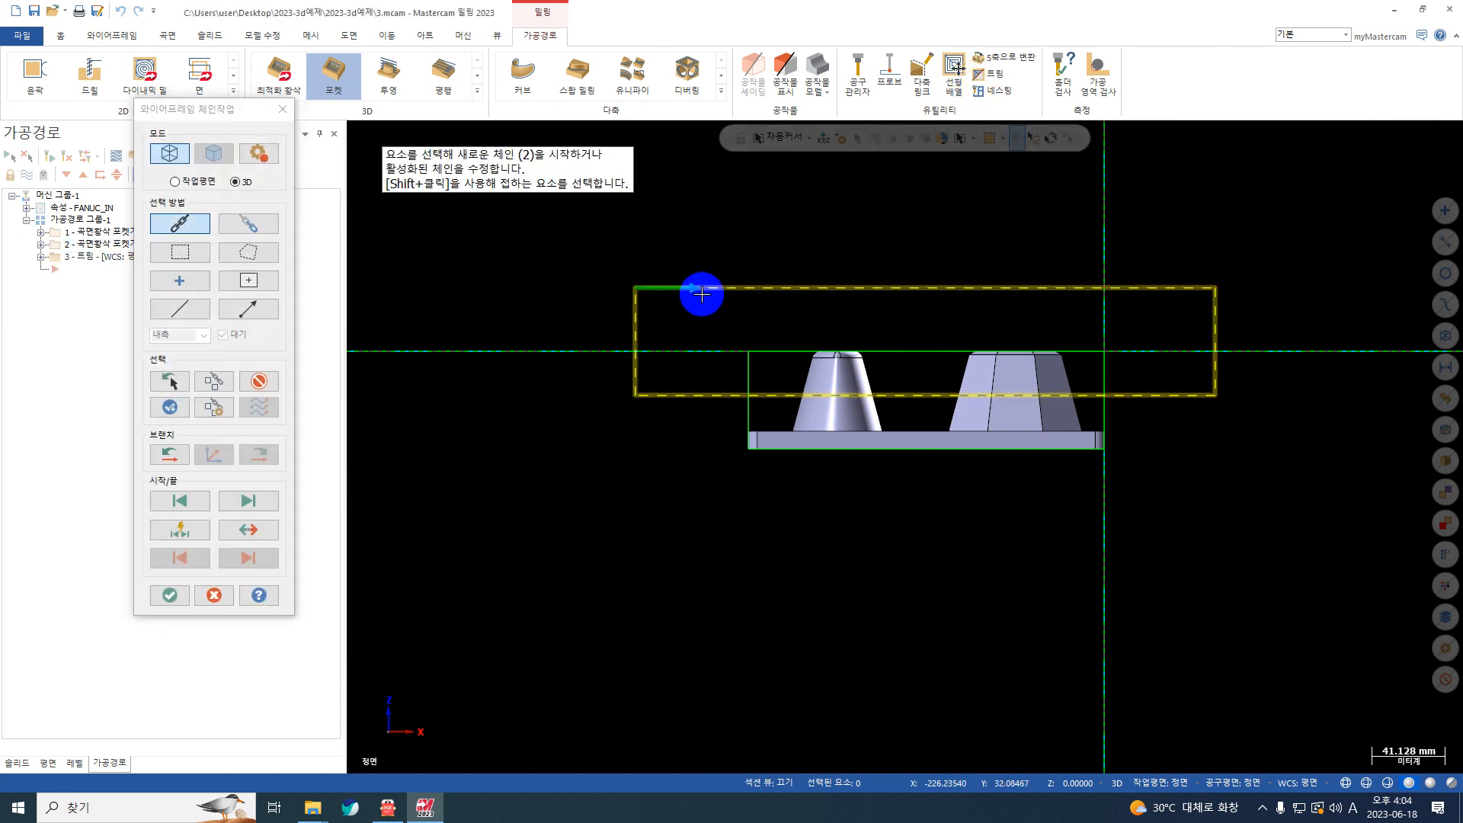
key("Return")
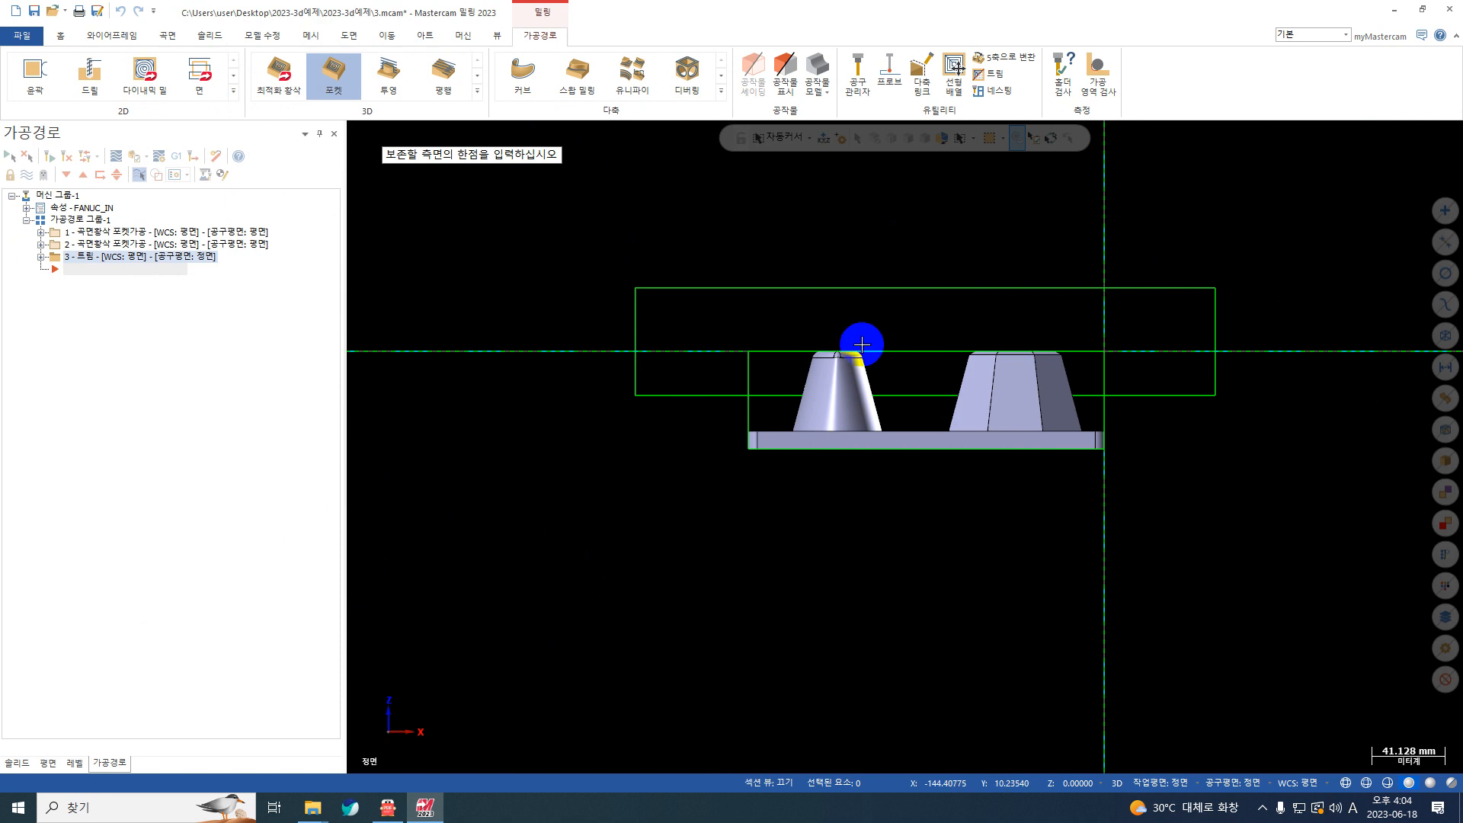
left_click(626, 442)
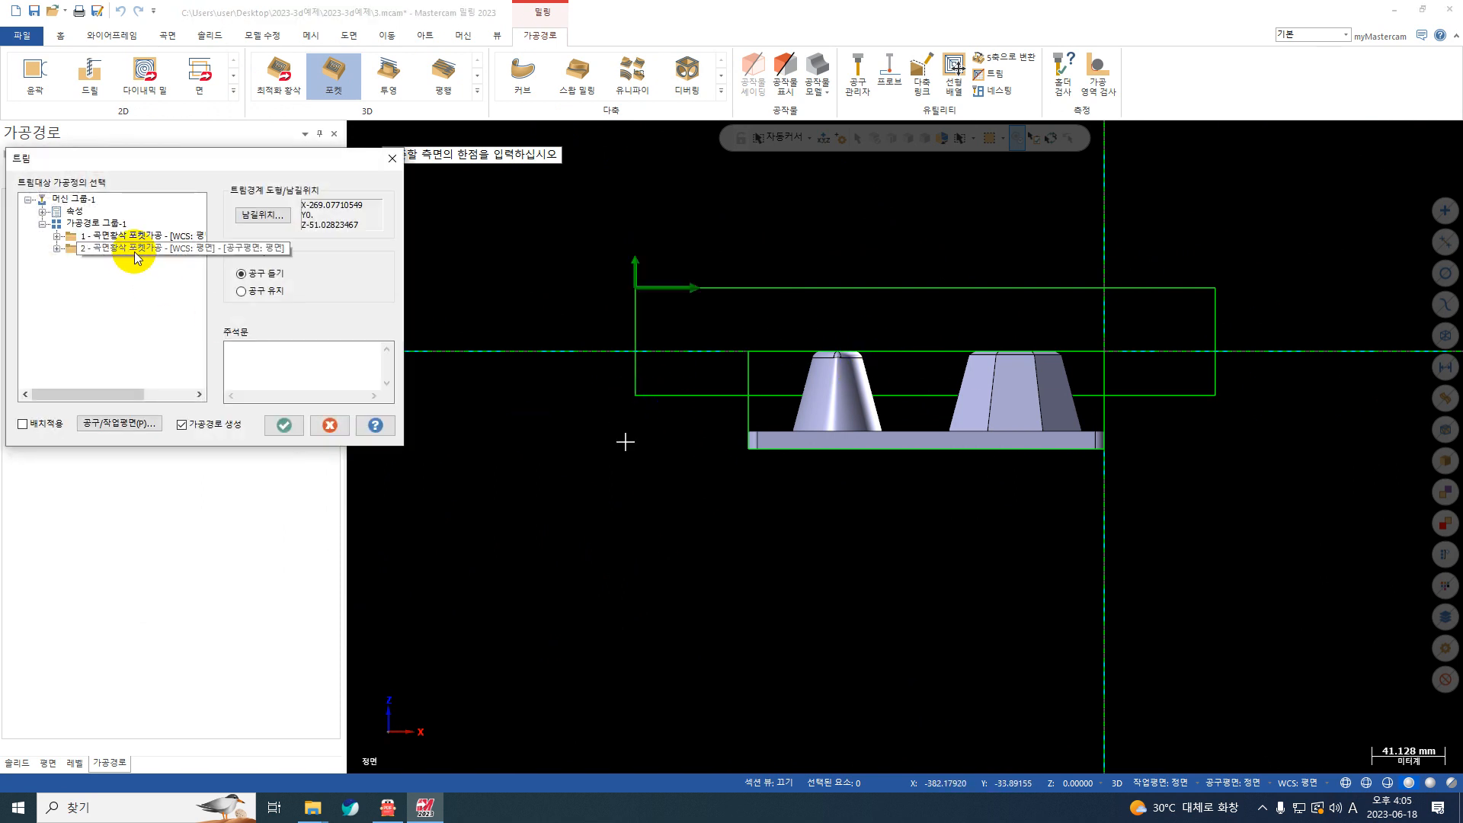
left_click(89, 247)
left_click(283, 427)
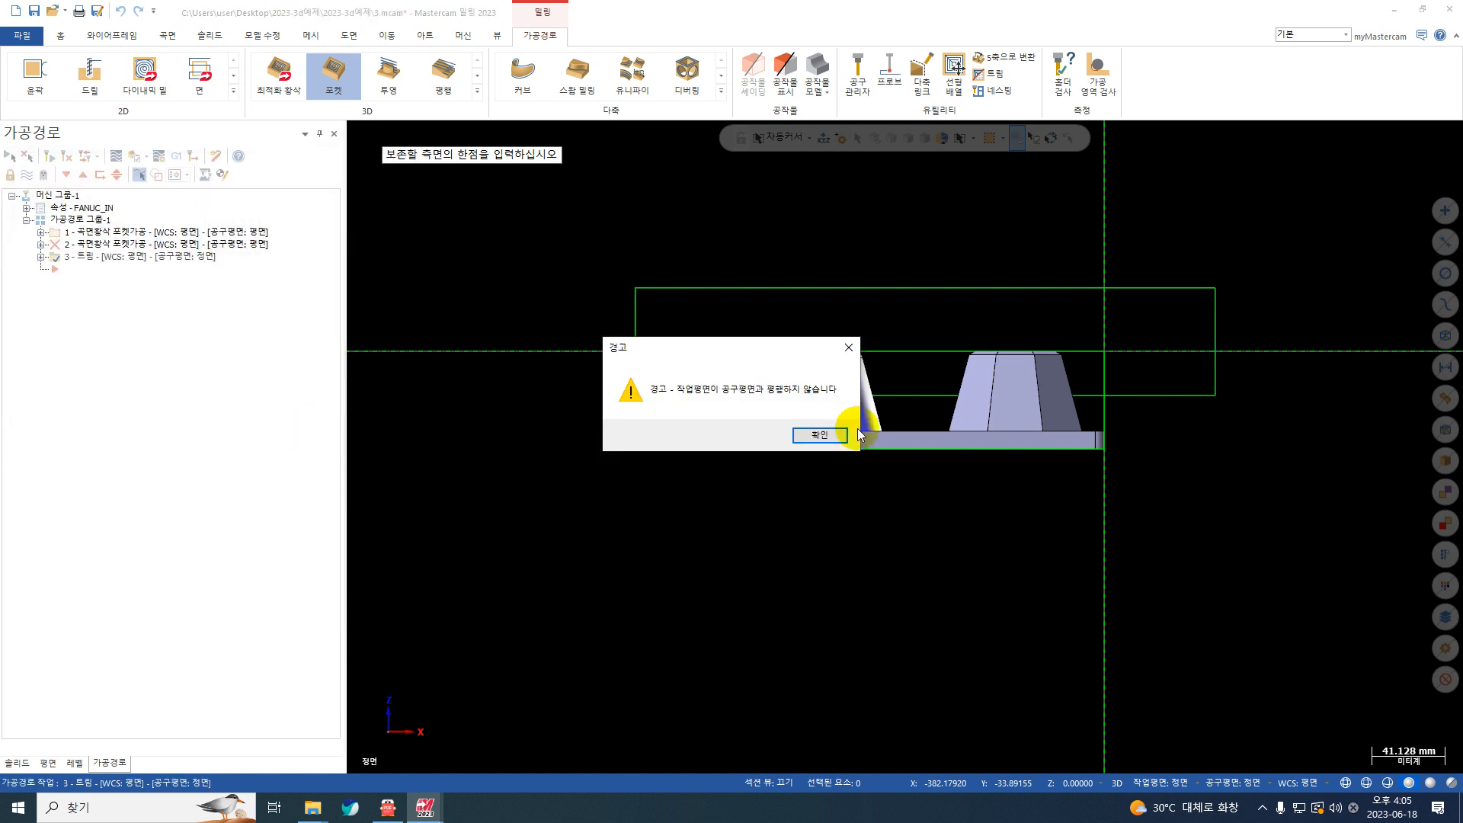
left_click(844, 434)
Step: Backplot the second surface-rough pocket operation through to the end of its toolpath
right_click(564, 282)
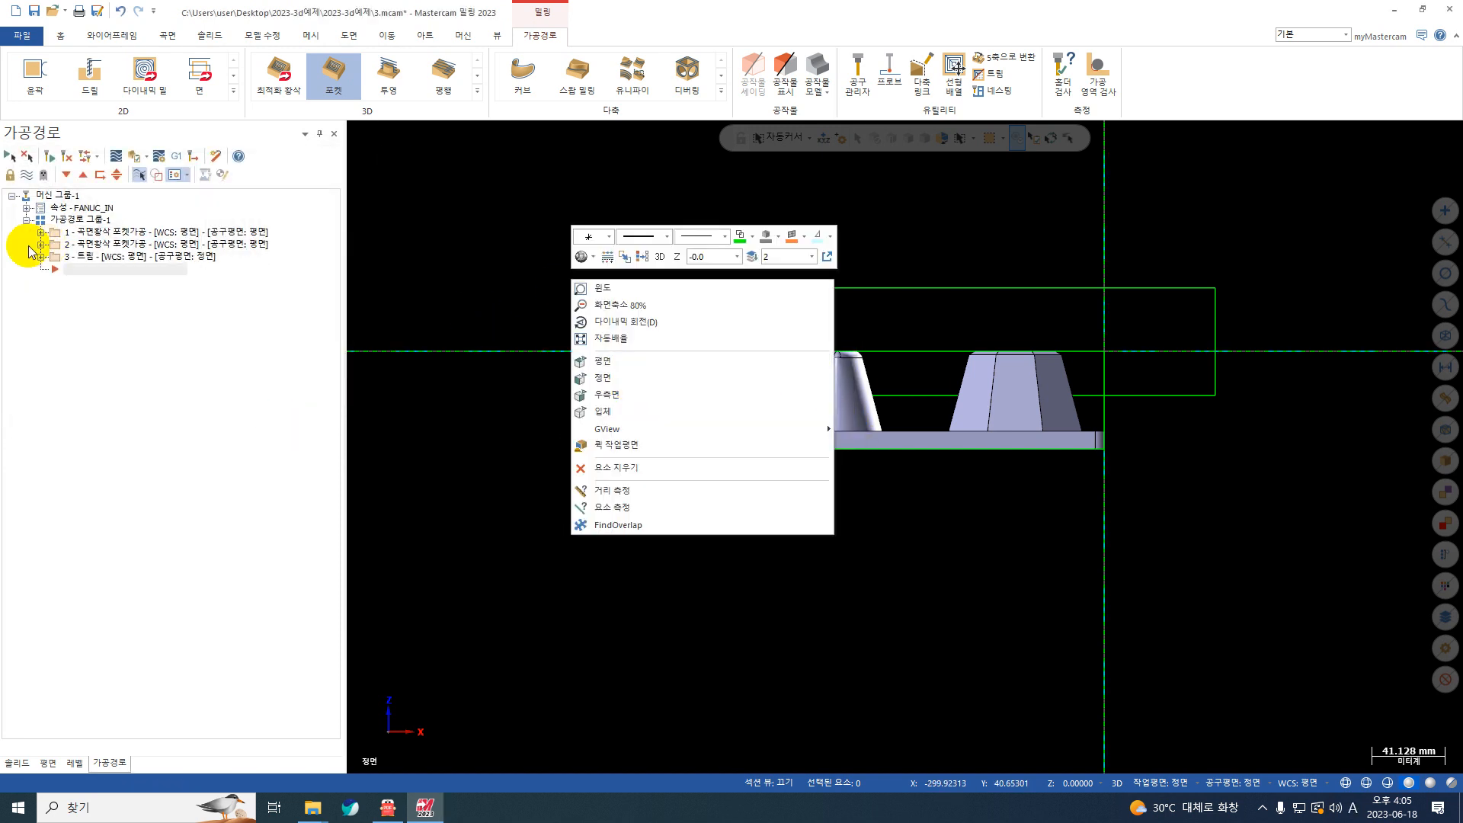
left_click(40, 244)
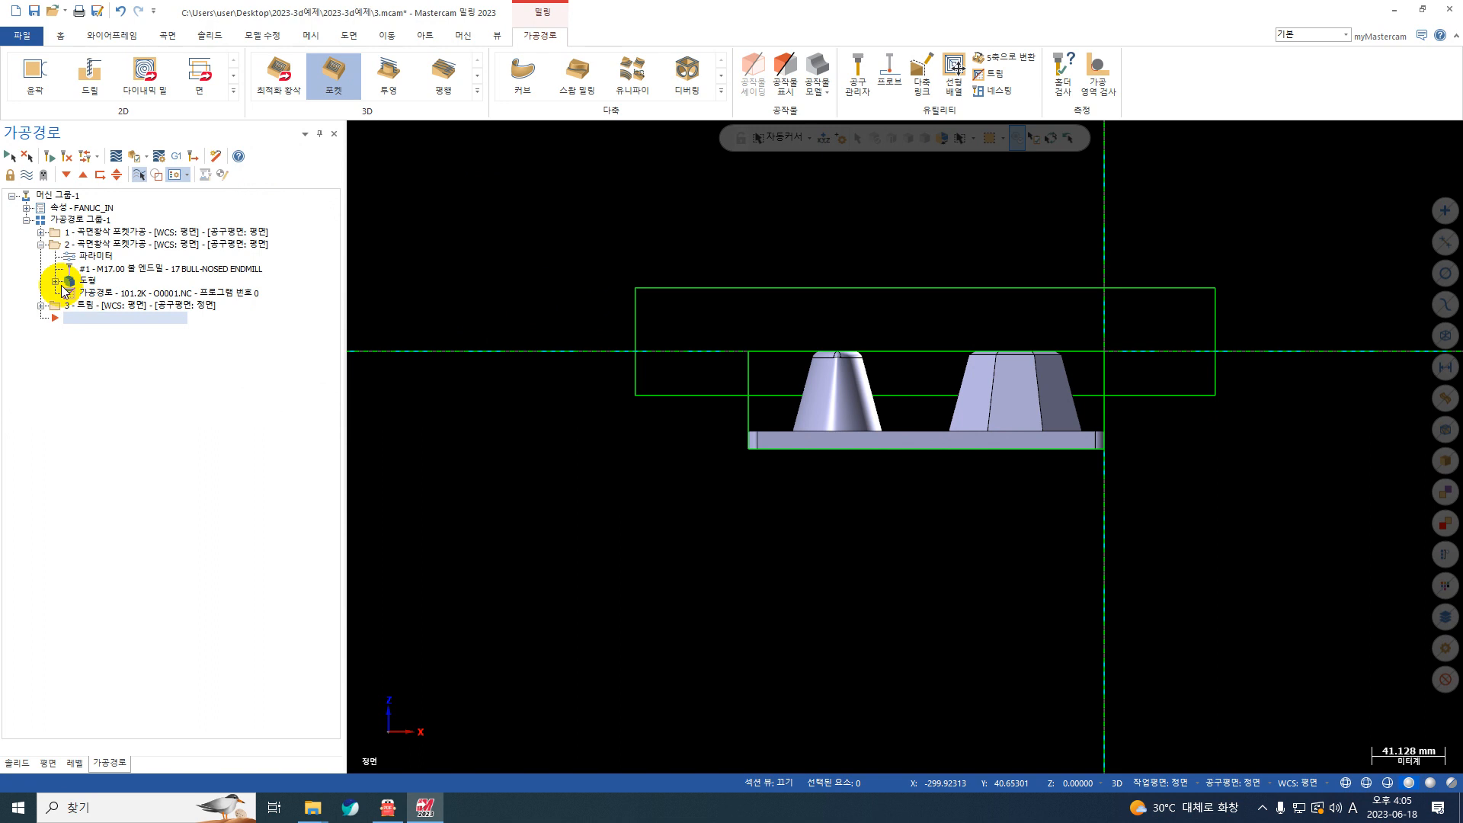
left_click(41, 244)
right_click(598, 232)
left_click(633, 319)
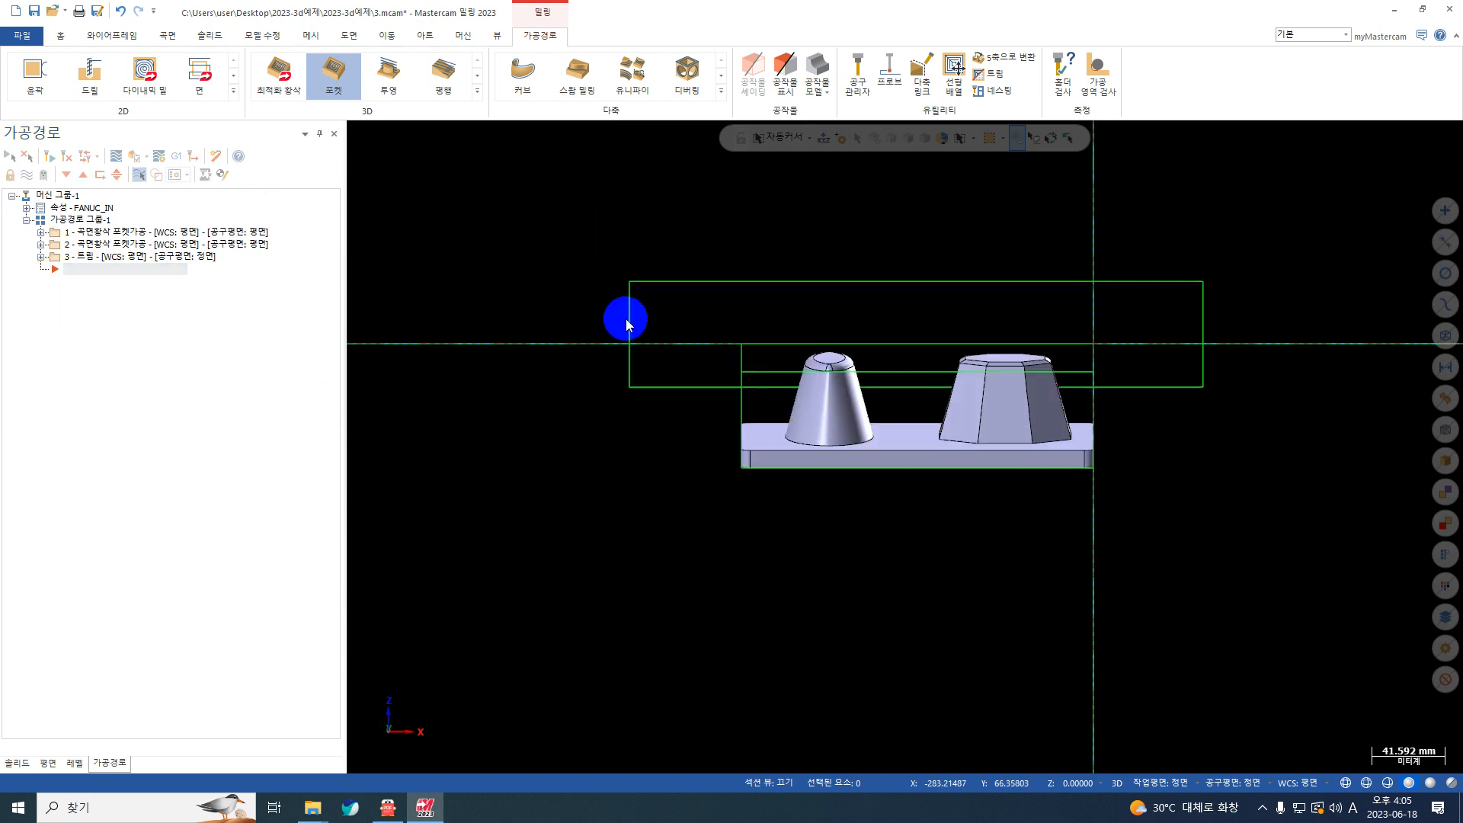
left_click(128, 244)
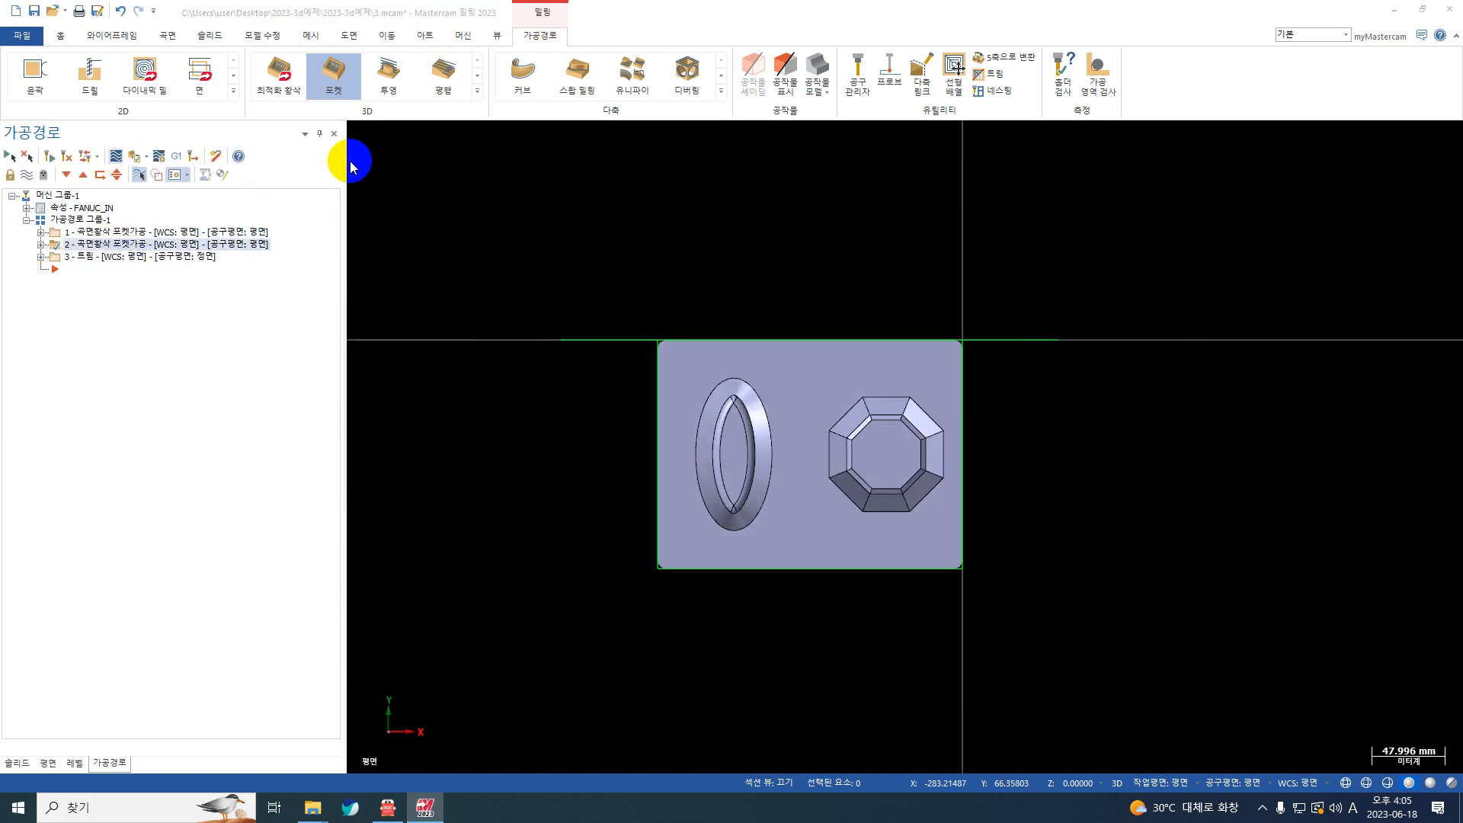
left_click(432, 131)
Step: Examine the trimmed toolpath around both bosses and the base plate from several angles, and close the path check
middle_click_drag(617, 459, 546, 381)
scroll(865, 528, "up", 2)
middle_click_drag(797, 533, 797, 572)
scroll(855, 519, "up", 1)
scroll(855, 519, "down", 2)
scroll(711, 538, "down", 2)
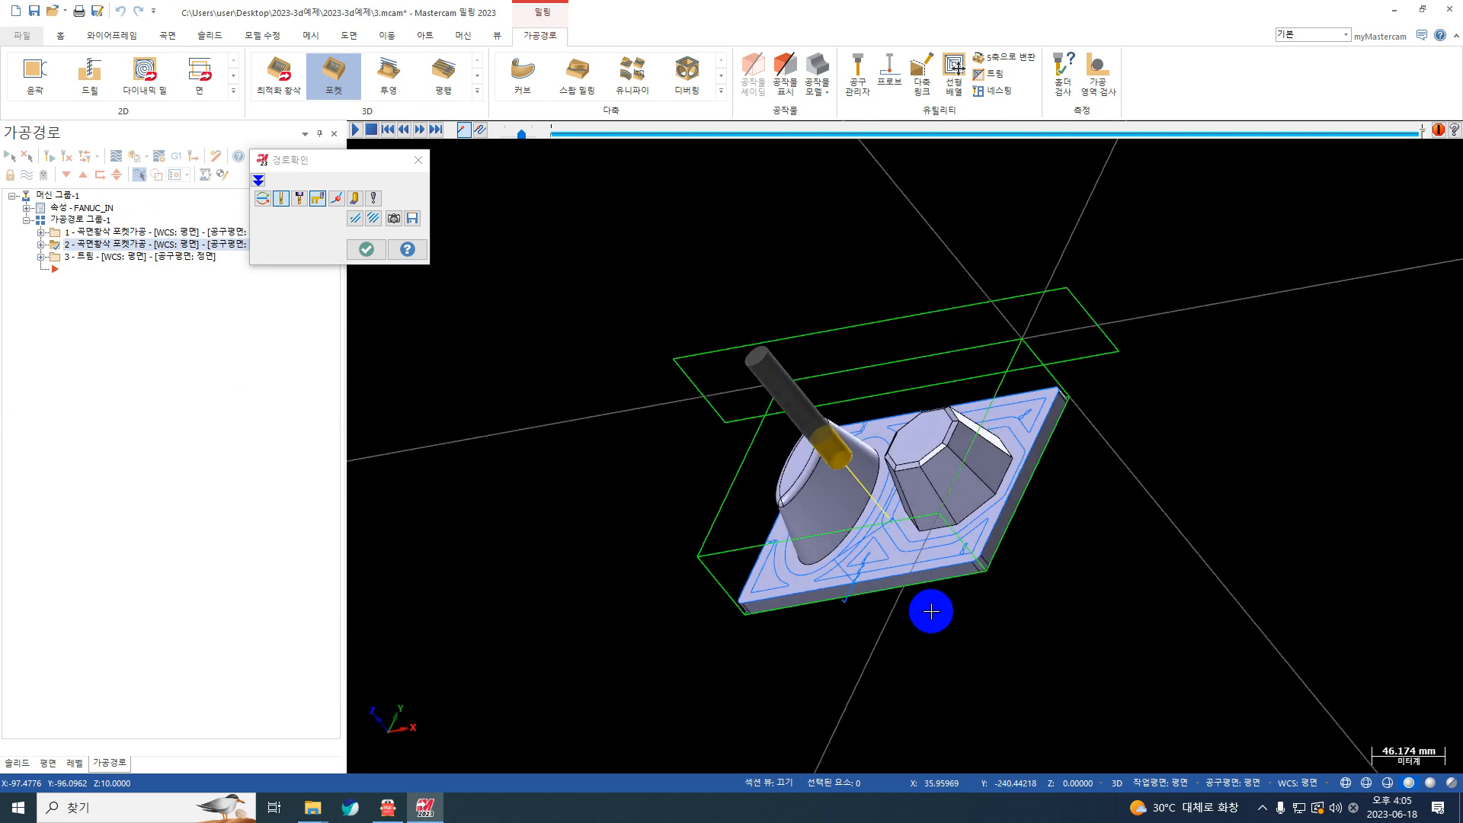
middle_click_drag(931, 611, 797, 587)
scroll(859, 599, "up", 5)
scroll(828, 638, "up", 2)
scroll(865, 581, "down", 6)
left_click(368, 250)
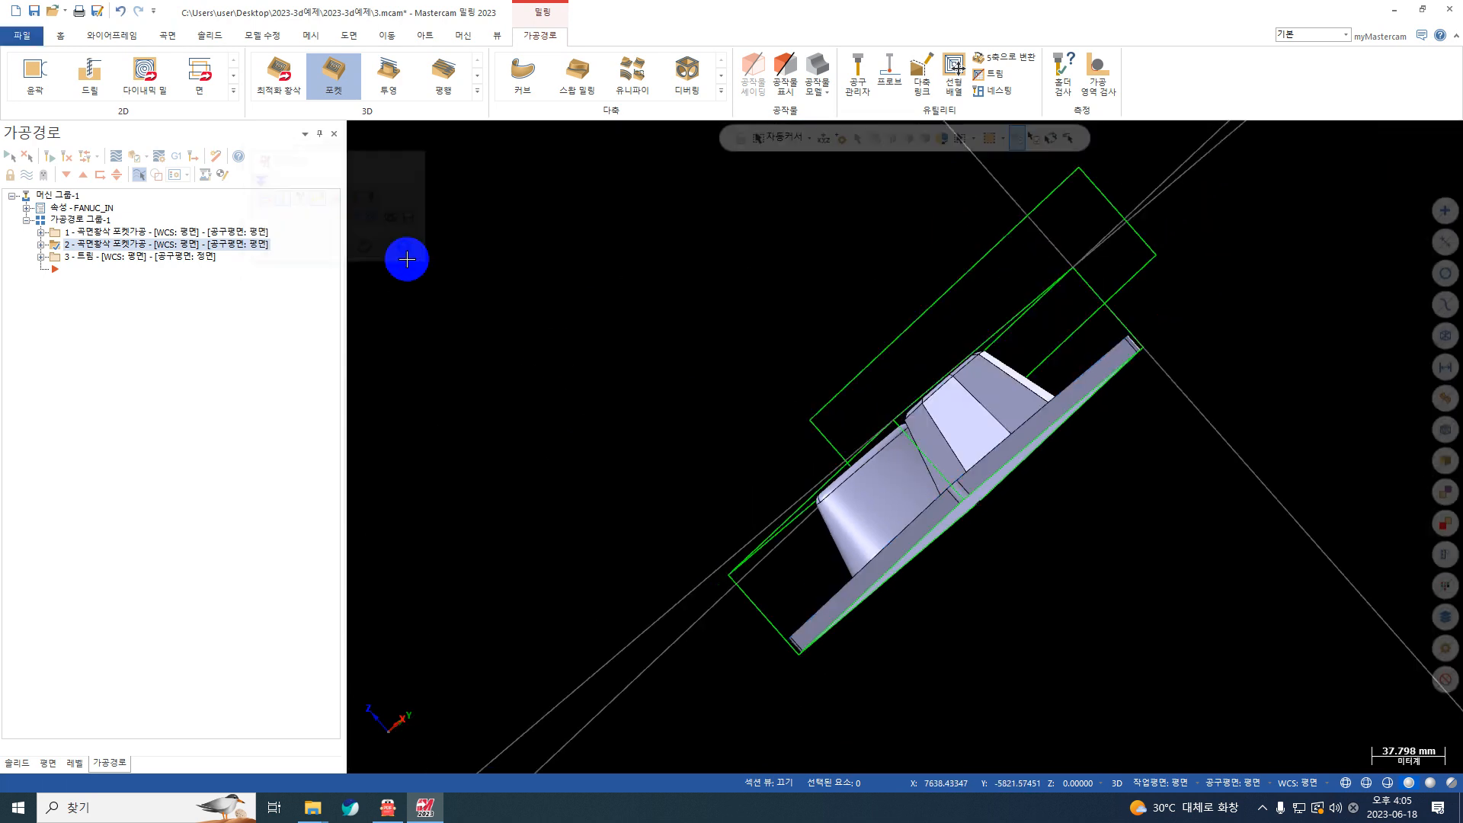
Step: Post-process only the selected second pocket operation to an NC file, declining to include all operations
left_click(116, 159)
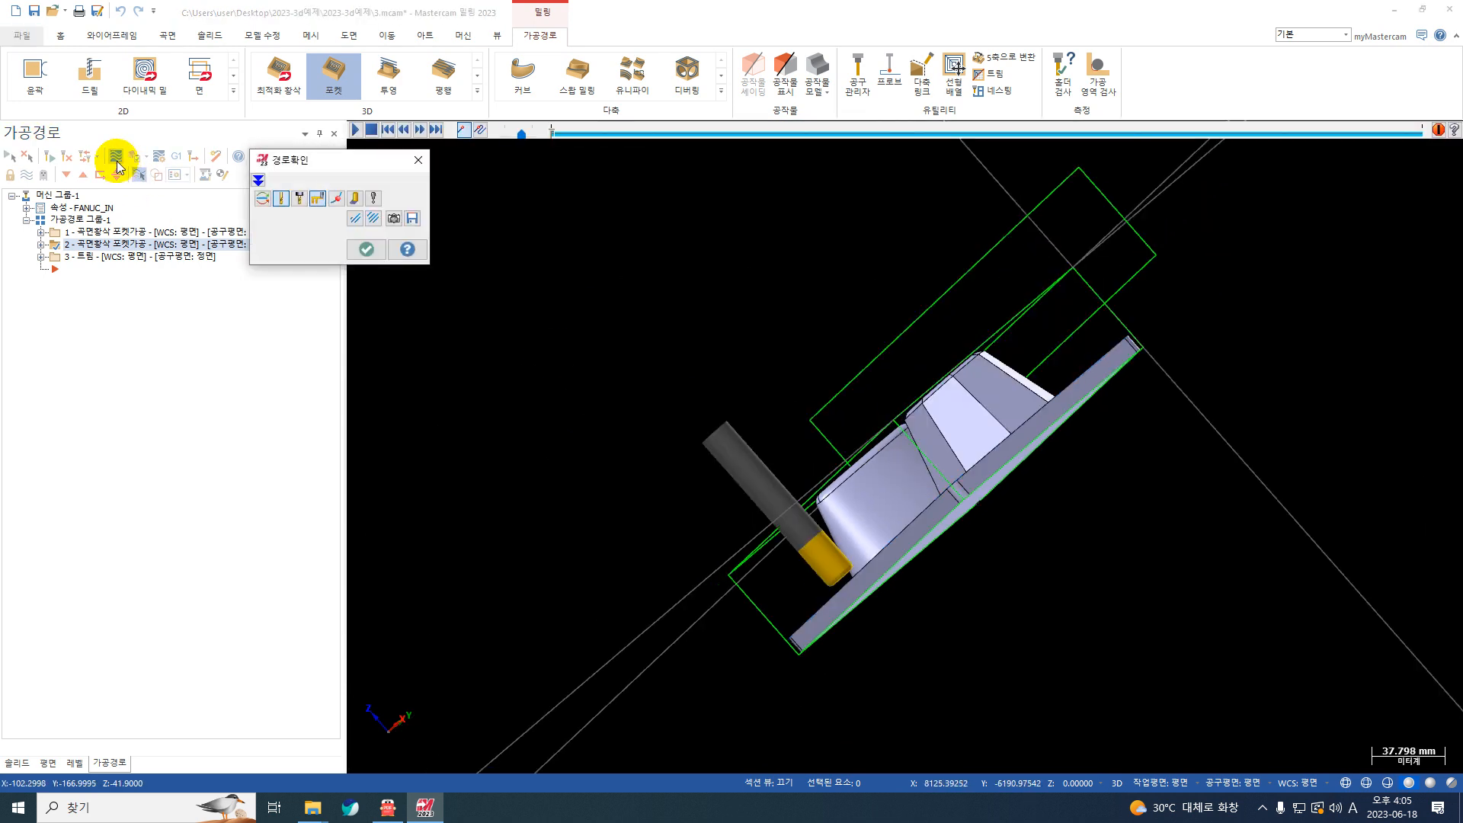
left_click(116, 158)
left_click(176, 156)
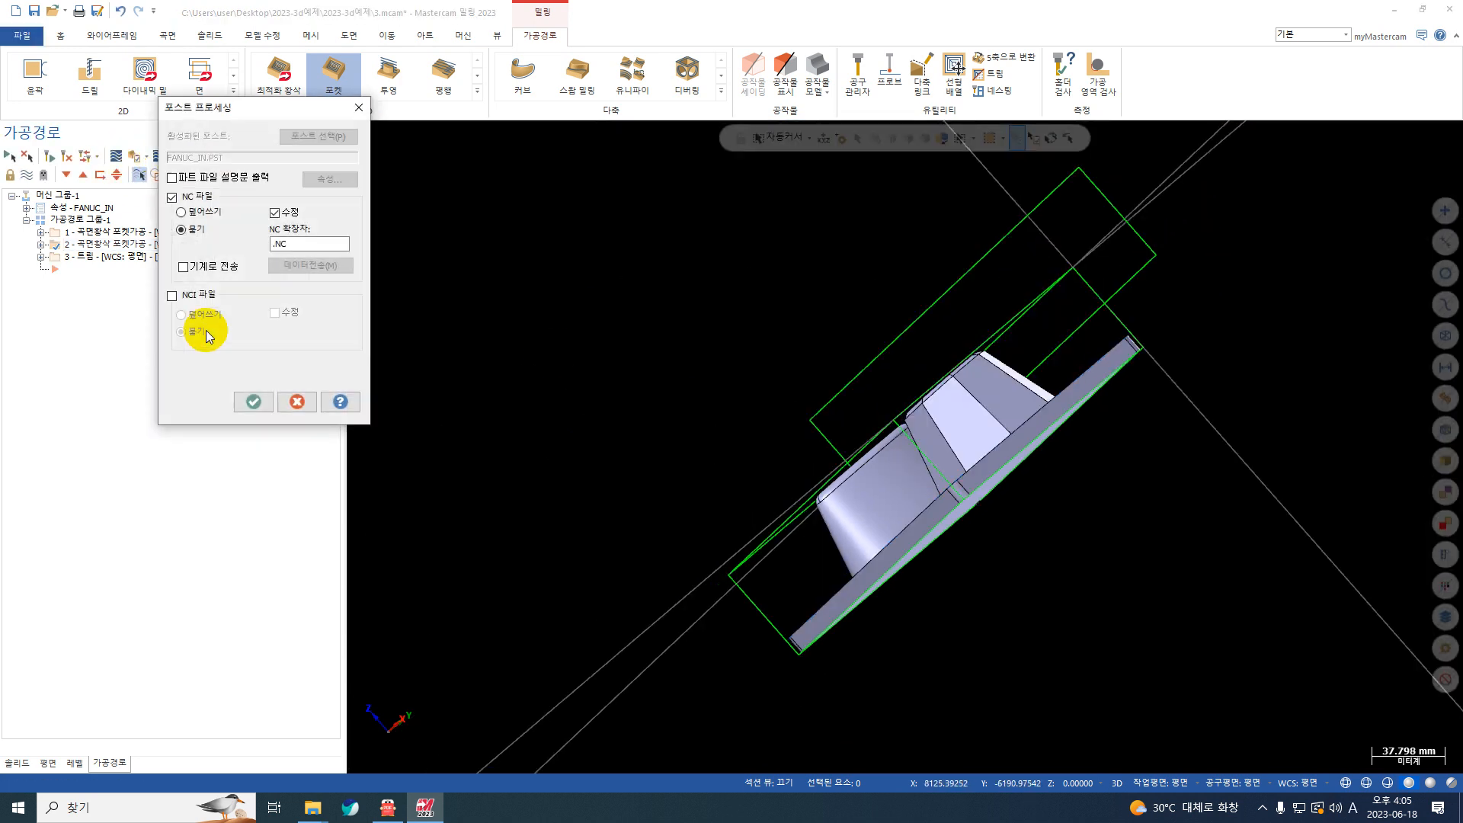
left_click(255, 403)
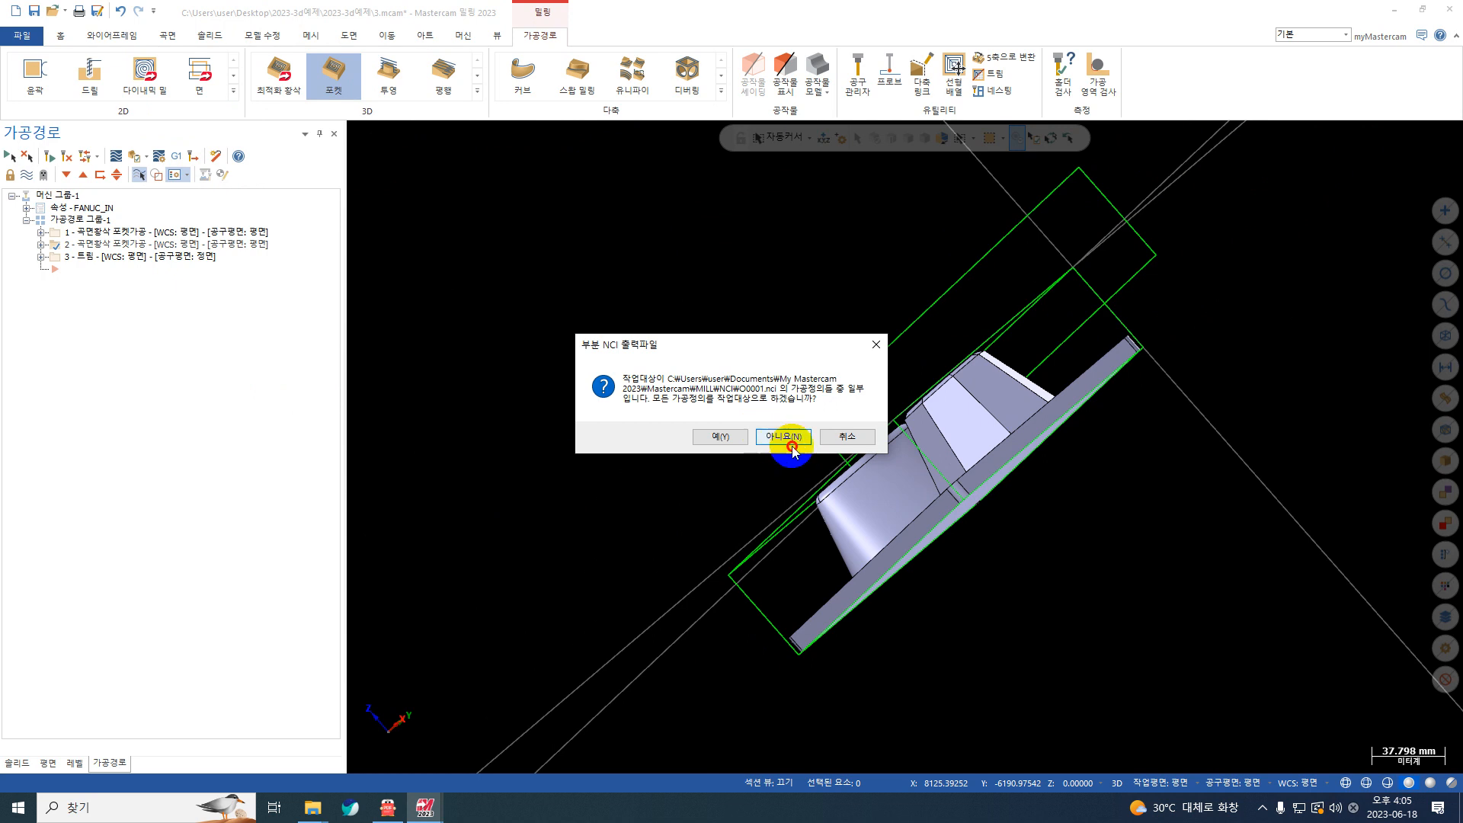
left_click(792, 448)
Step: Start a surface finish contour (등고선) toolpath and select all faces of the part as drive surfaces
scroll(719, 399, "down", 1)
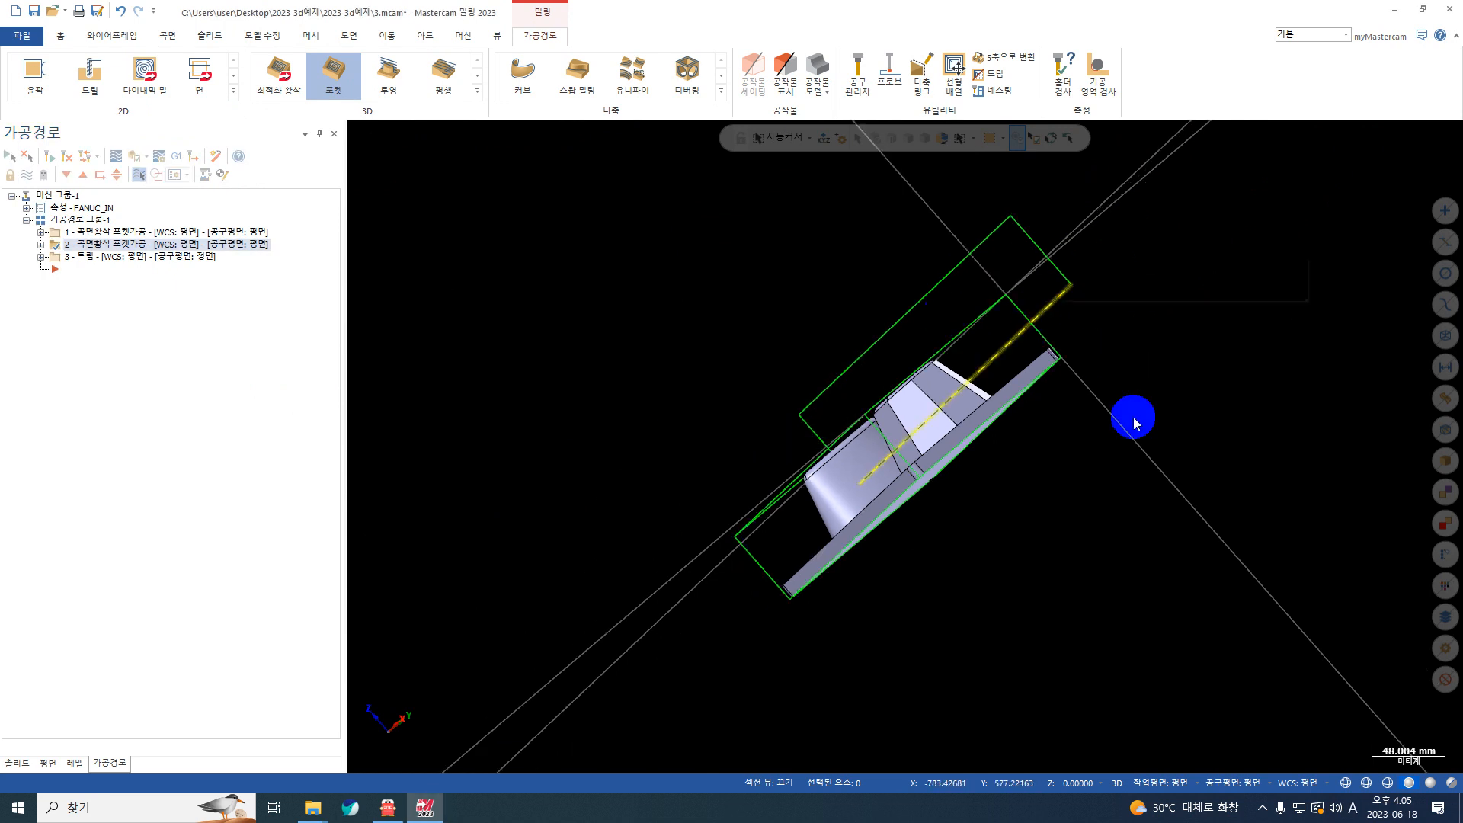
right_click(1132, 417)
left_click(1080, 396)
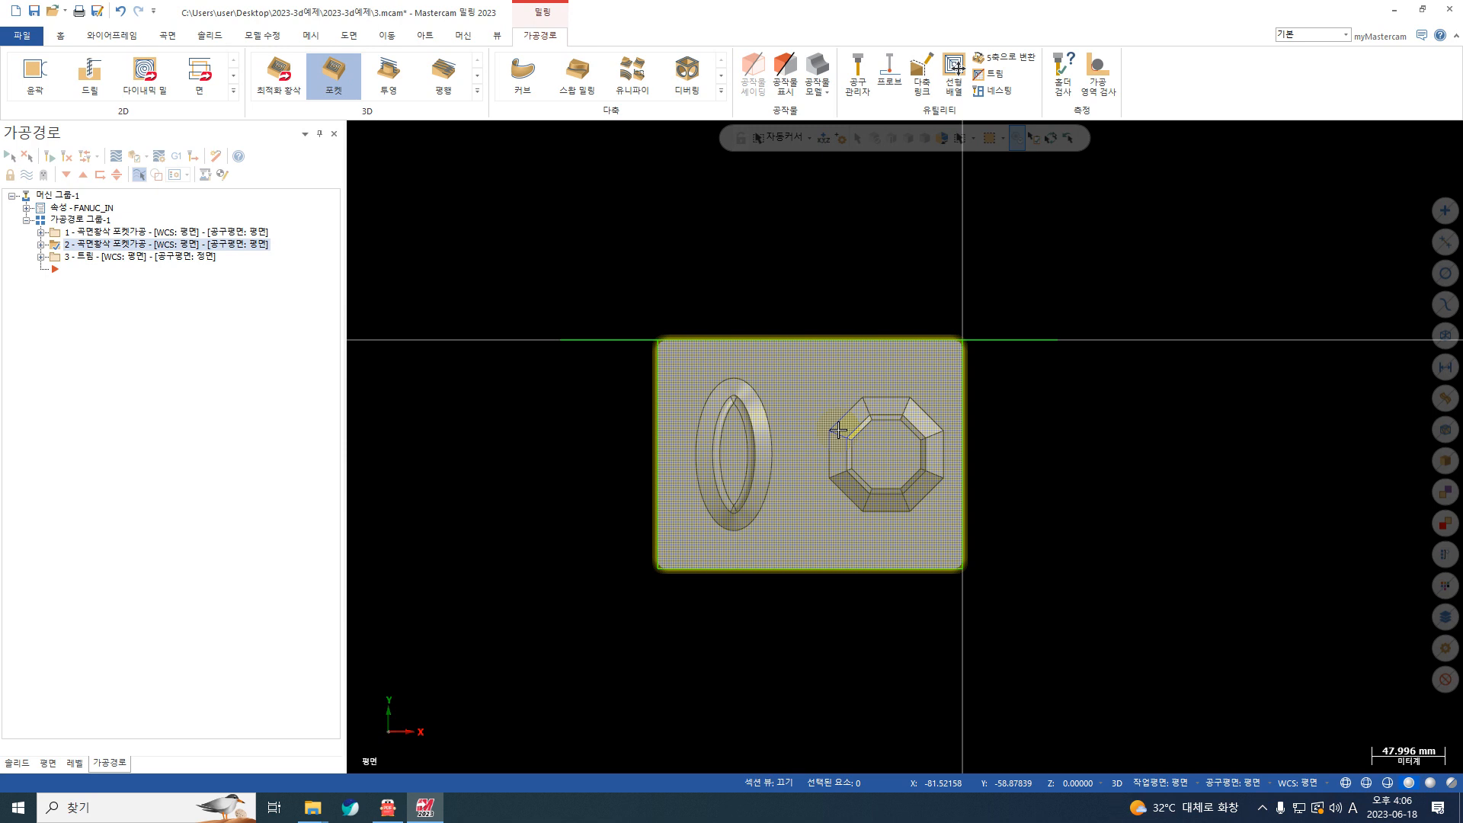
mouse_move(698, 369)
middle_mouse_down()
mouse_move(1015, 483)
mouse_move(843, 353)
mouse_move(869, 432)
middle_mouse_up()
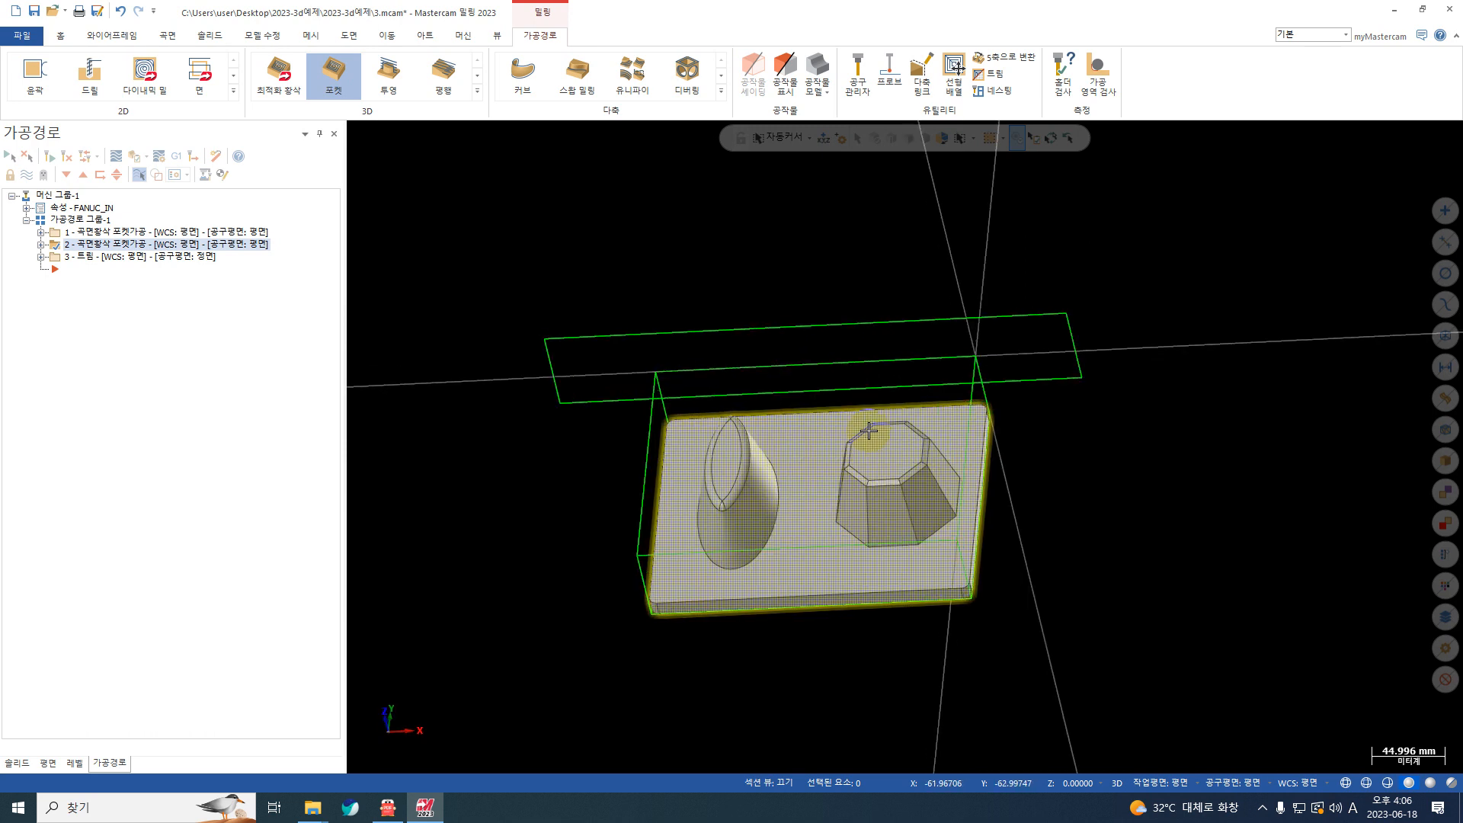
scroll(868, 431, "up", 2)
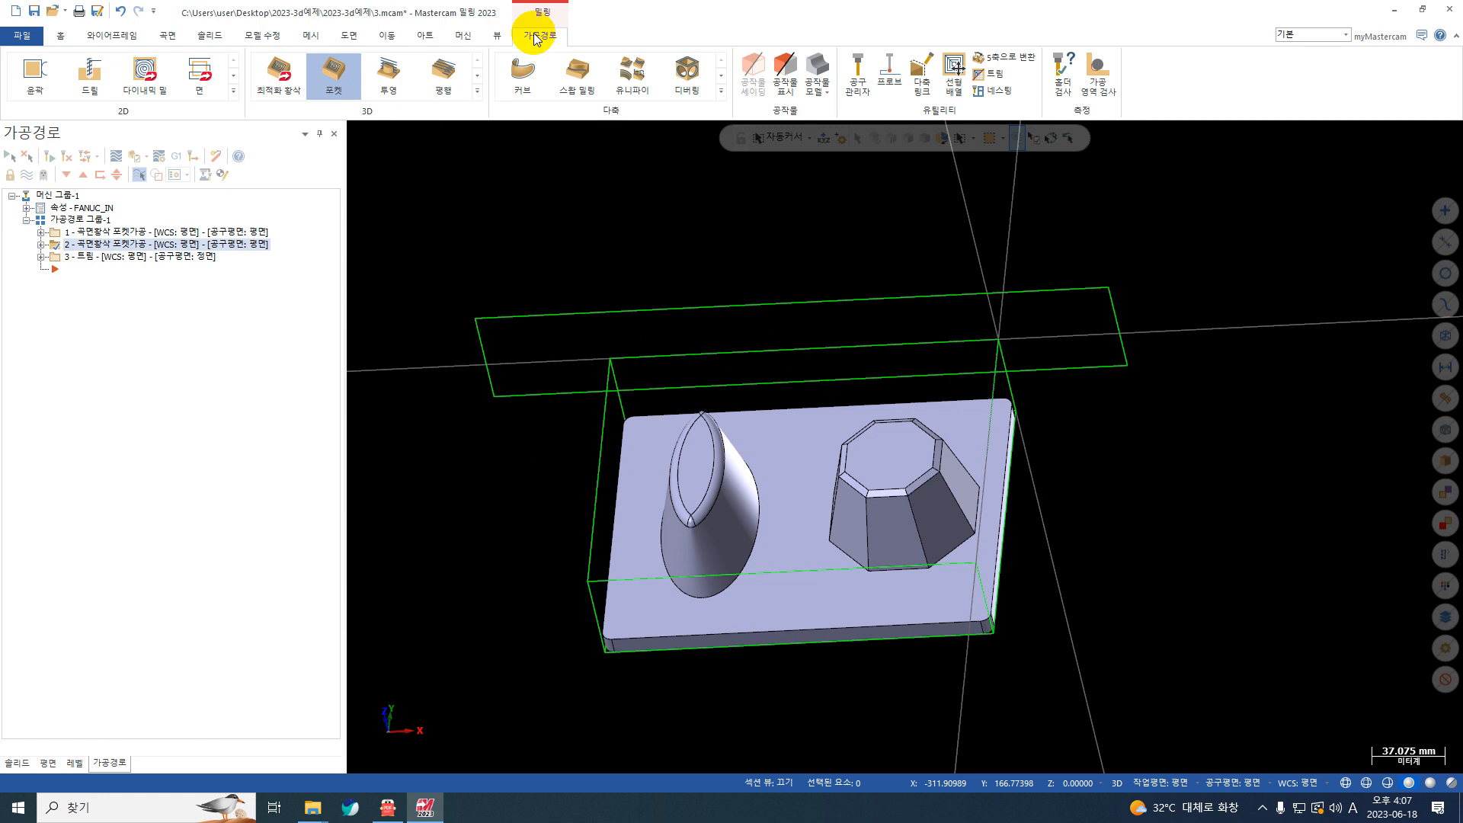
left_click(477, 92)
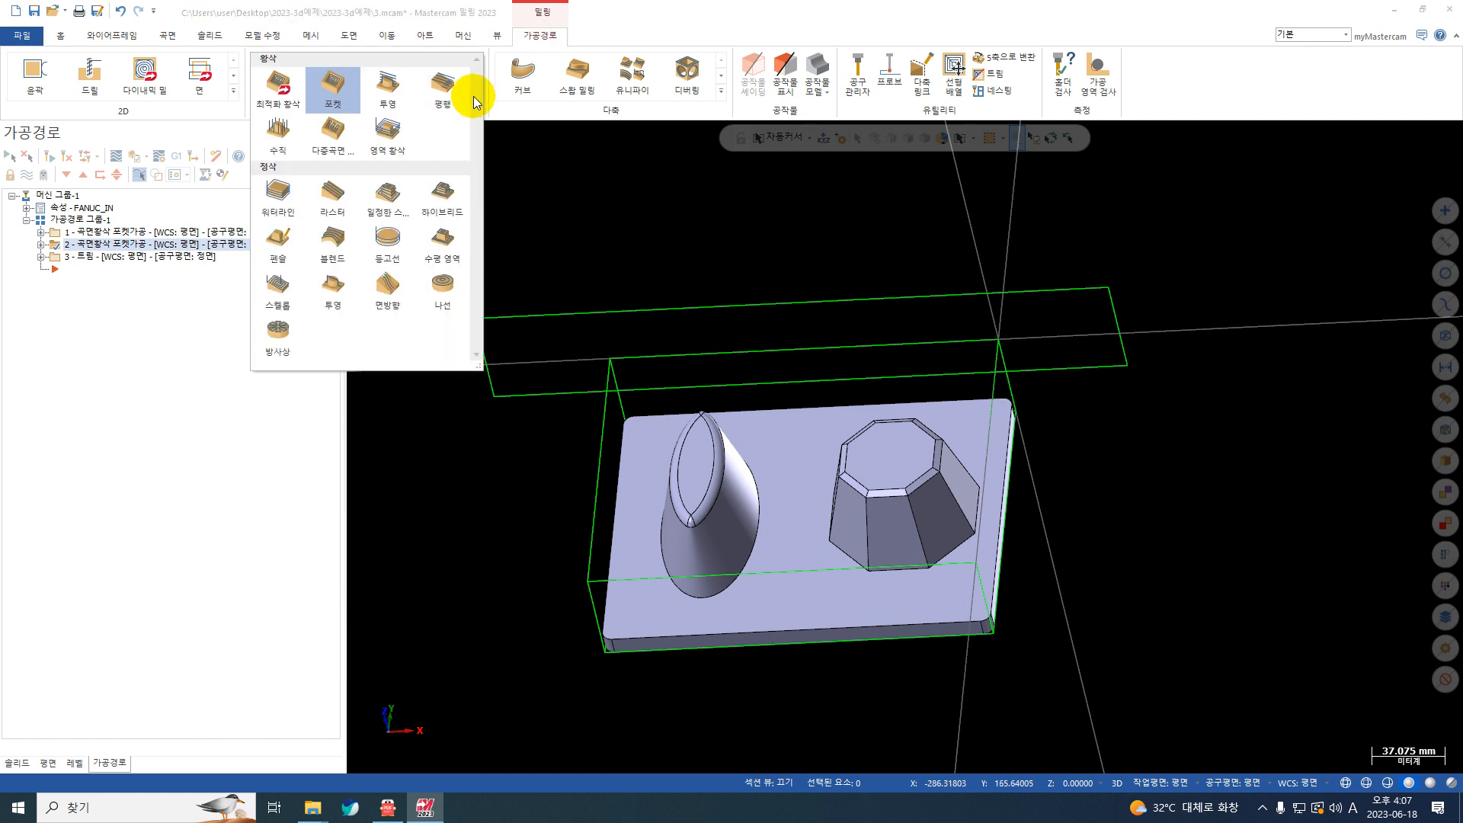
left_click(391, 243)
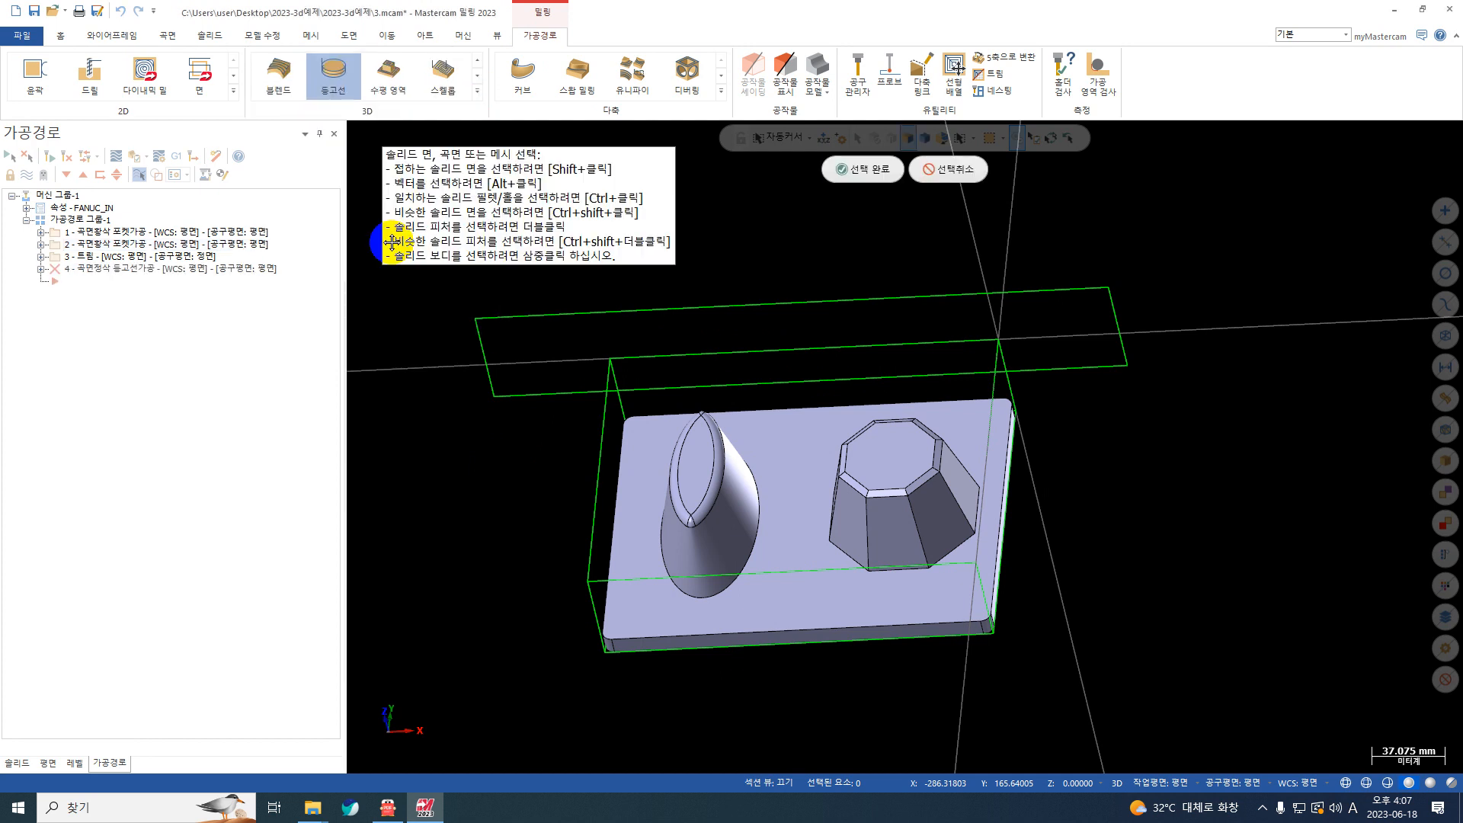
scroll(759, 330, "down", 3)
left_click_drag(1164, 260, 448, 641)
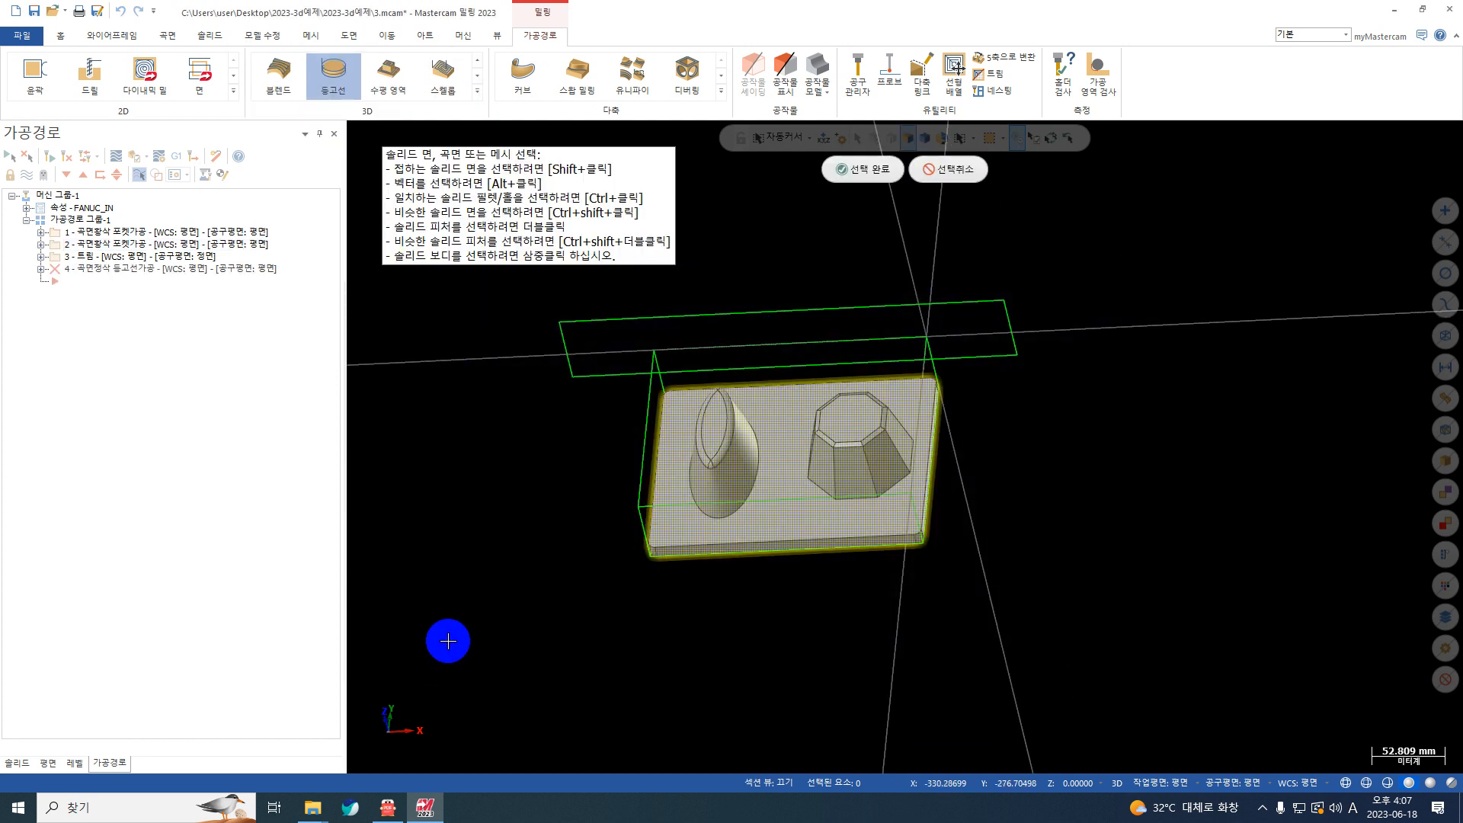
key("Return")
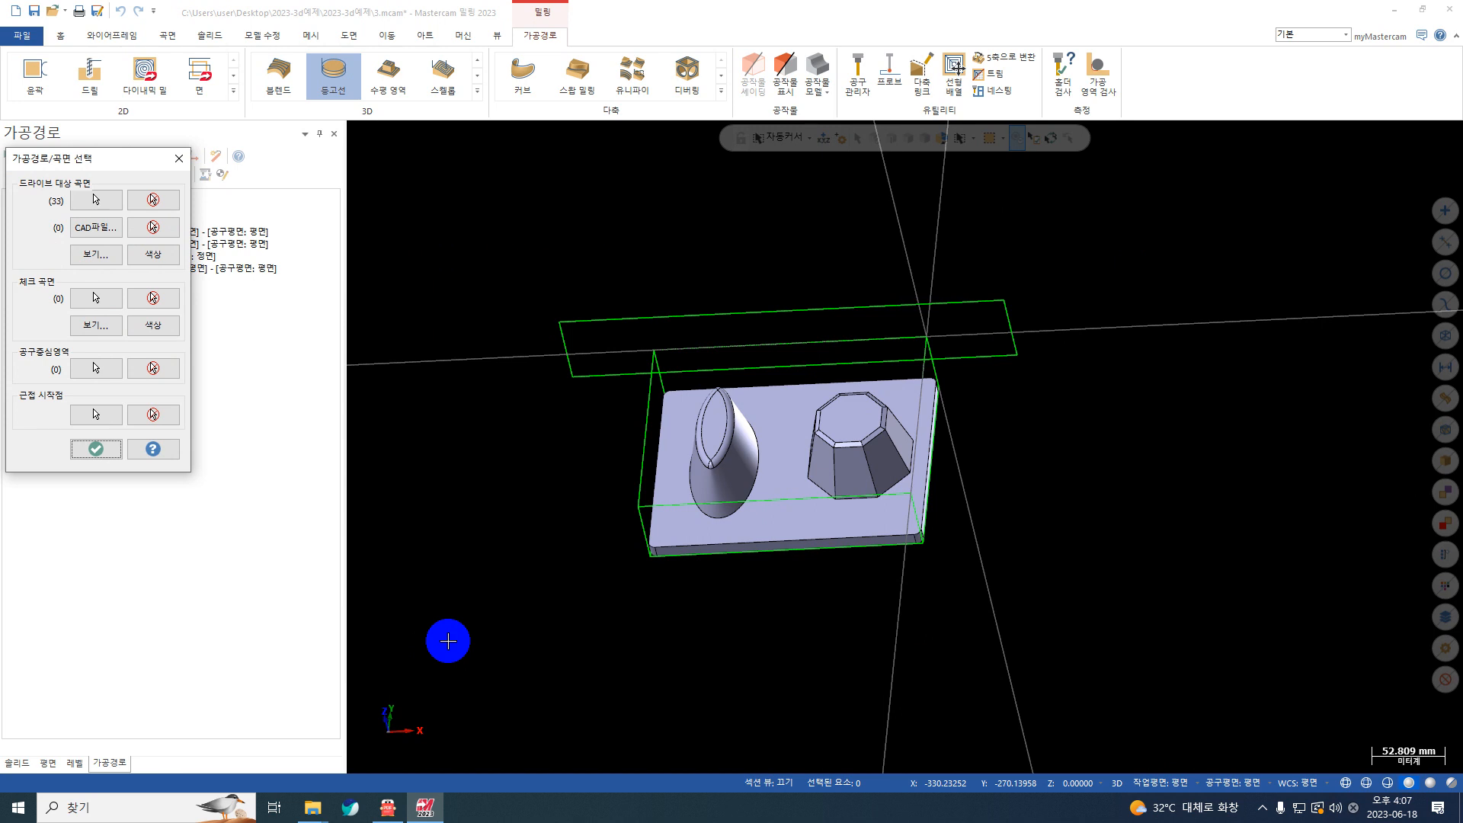
Step: Set the outline of the part's underside face as the tool containment boundary by solid chaining, and accept the surface selection
left_click(97, 369)
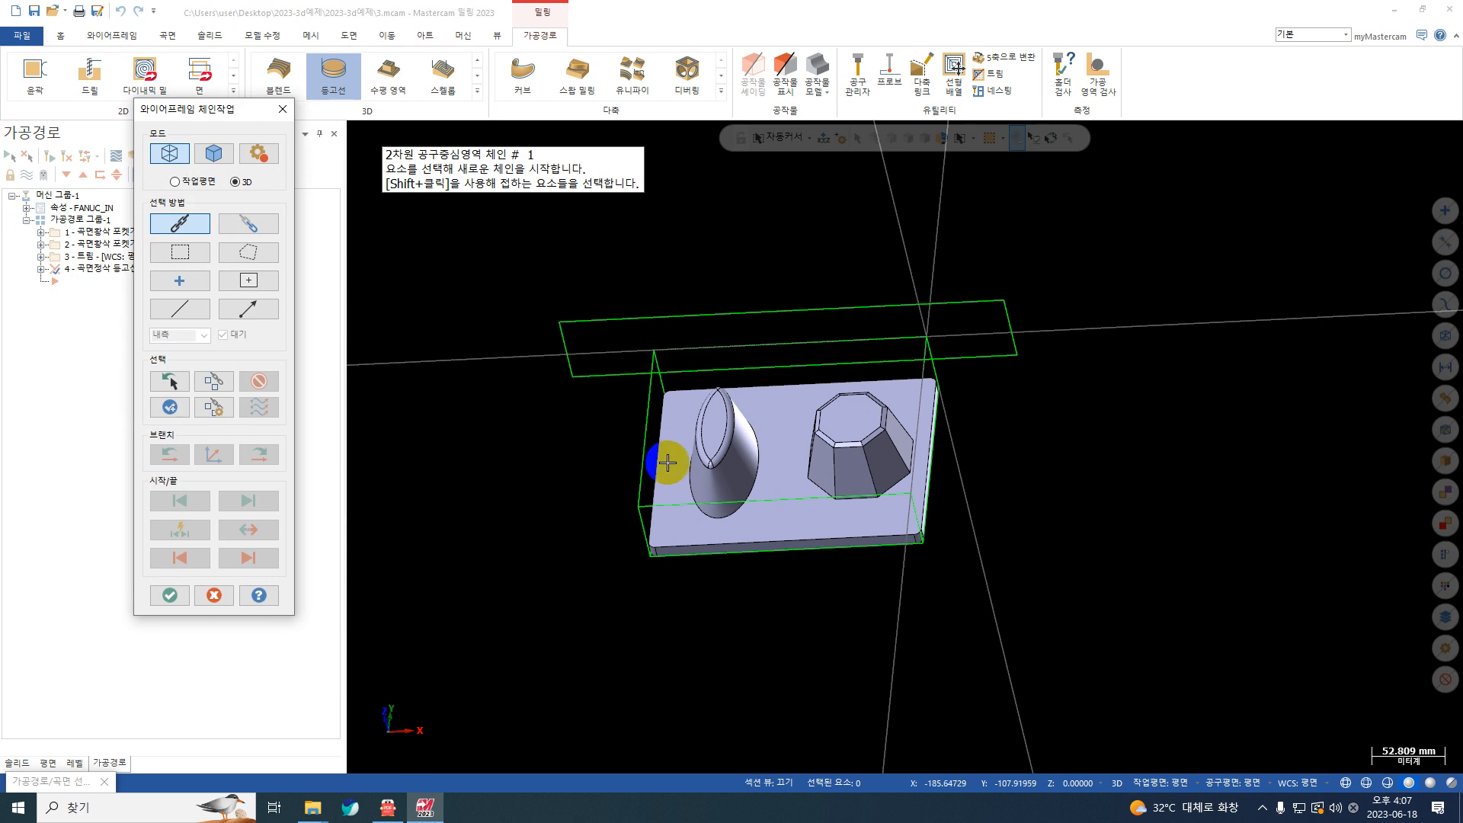
middle_click_drag(712, 597, 630, 454)
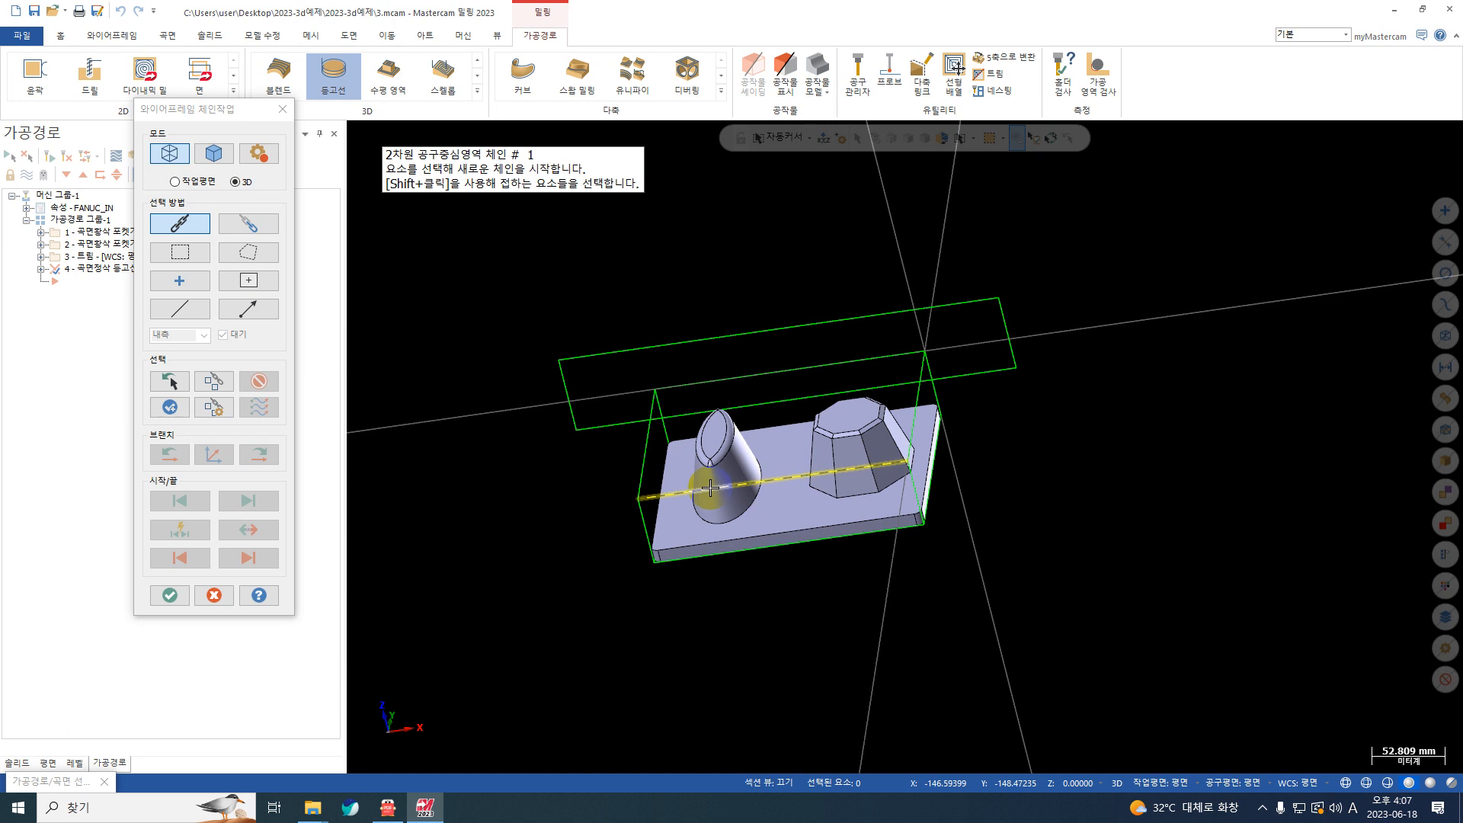
middle_click_drag(774, 500, 719, 490)
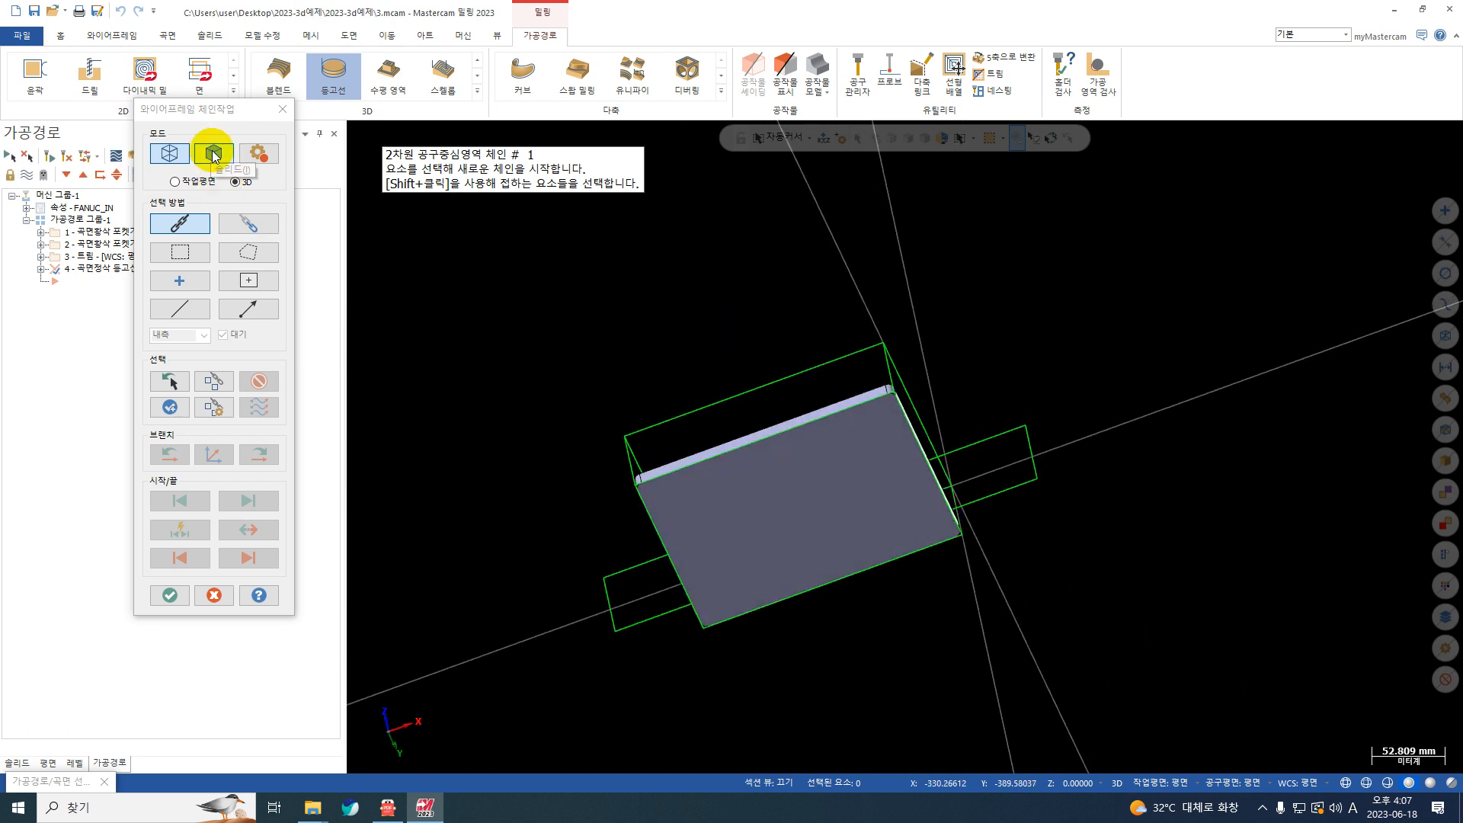
left_click(213, 154)
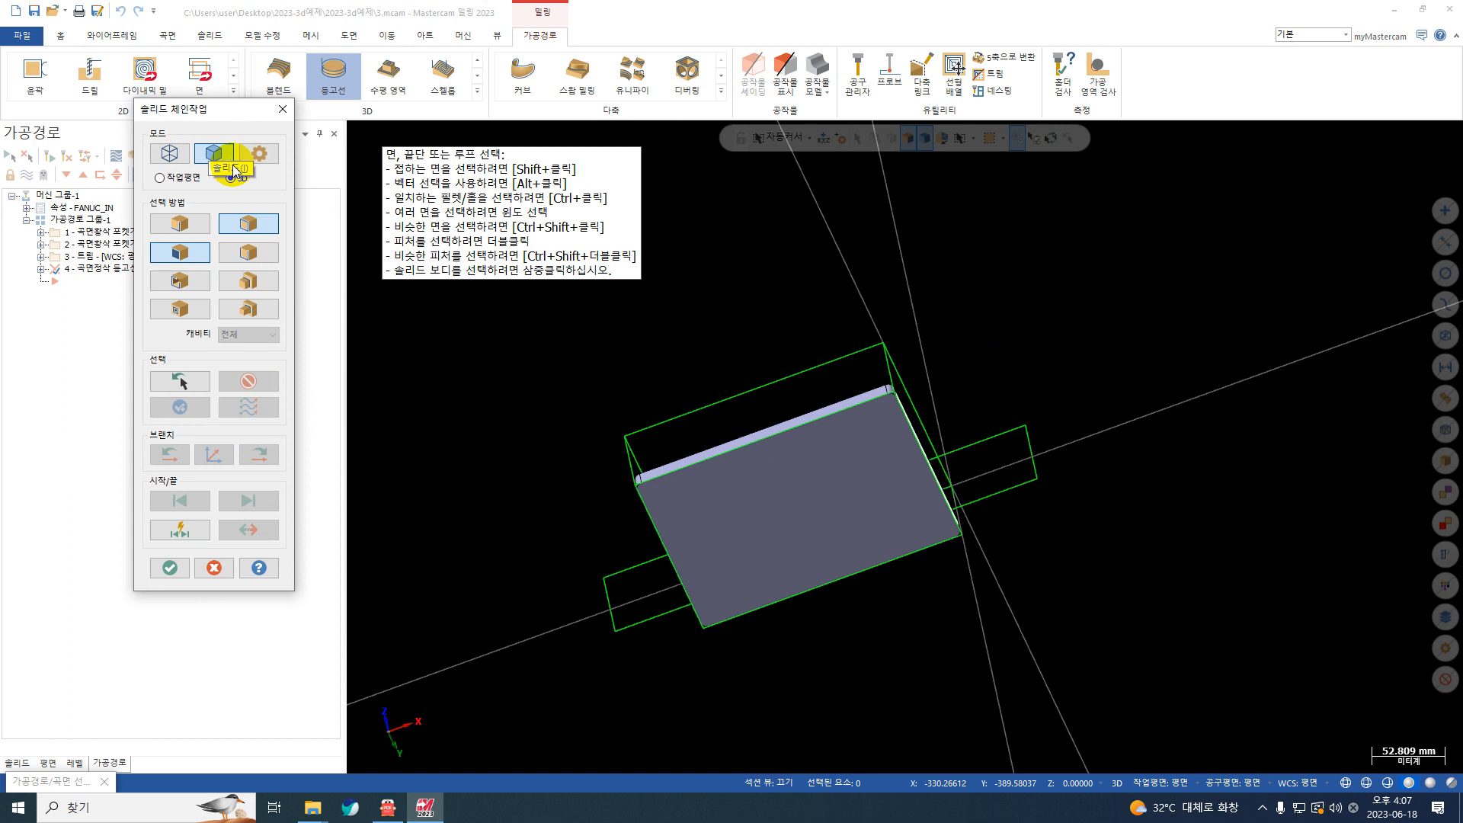
middle_click_drag(649, 333, 731, 519)
left_click(692, 498)
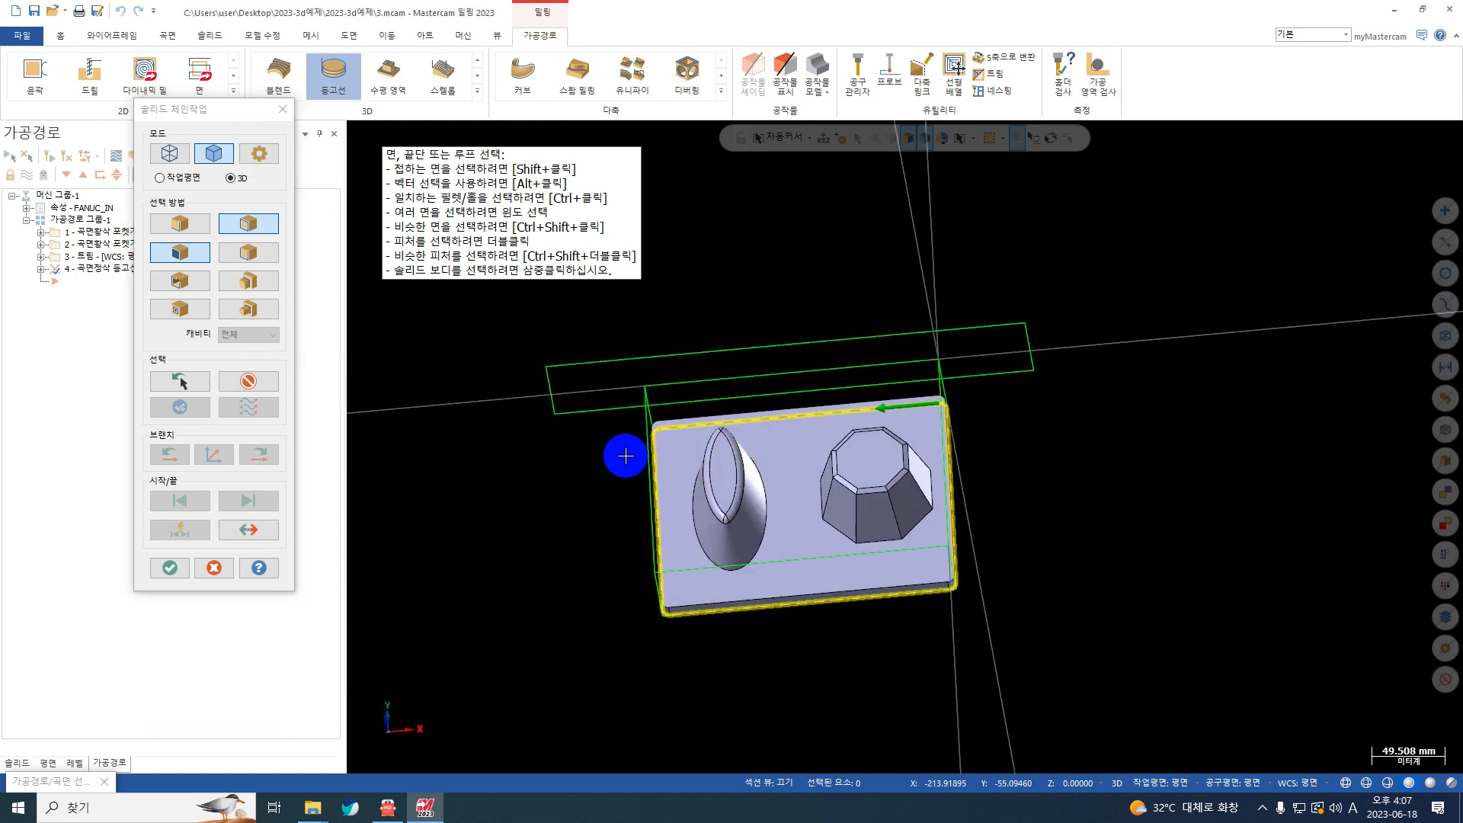
left_click(167, 568)
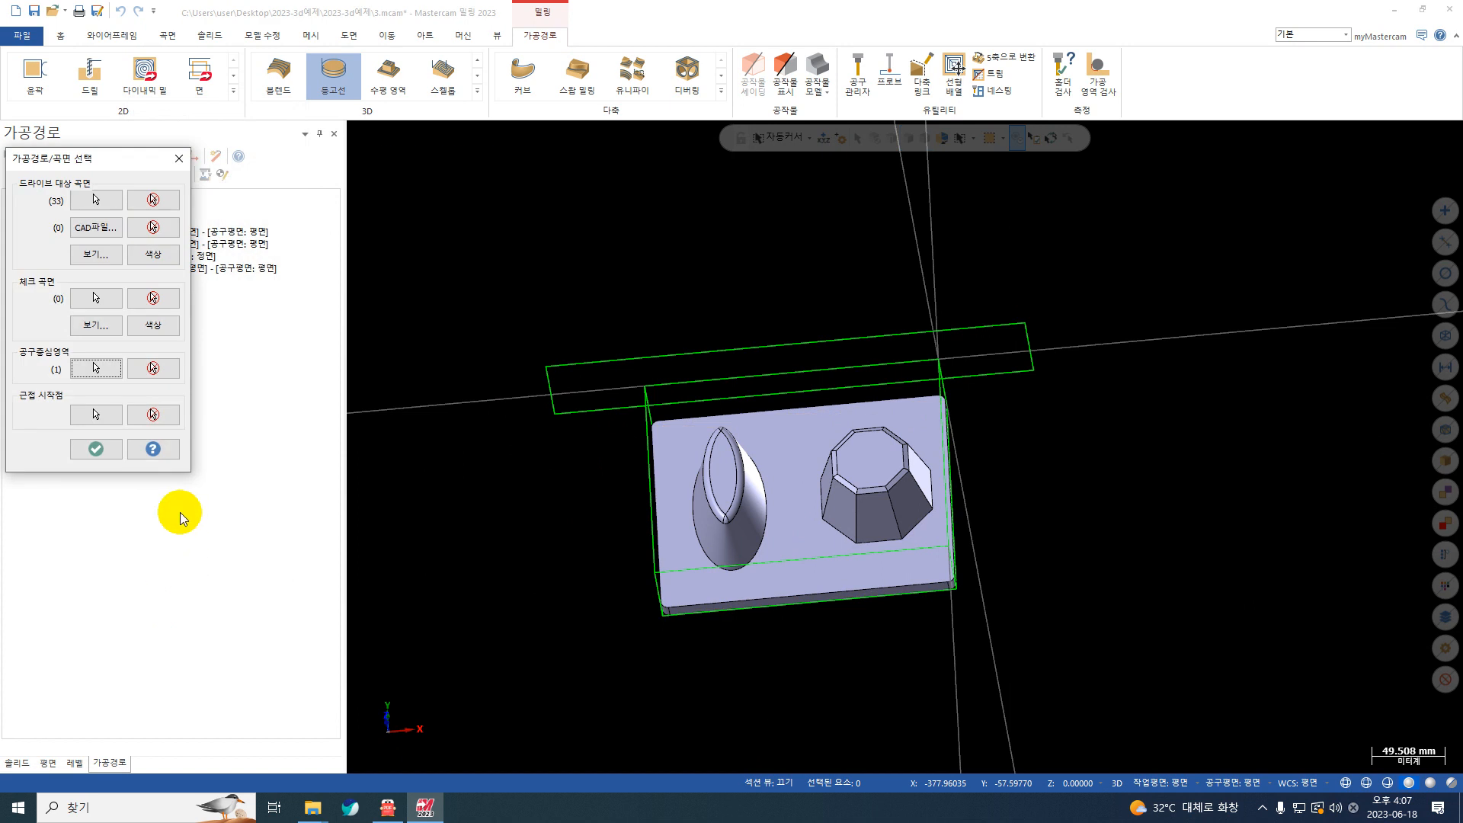
left_click(90, 450)
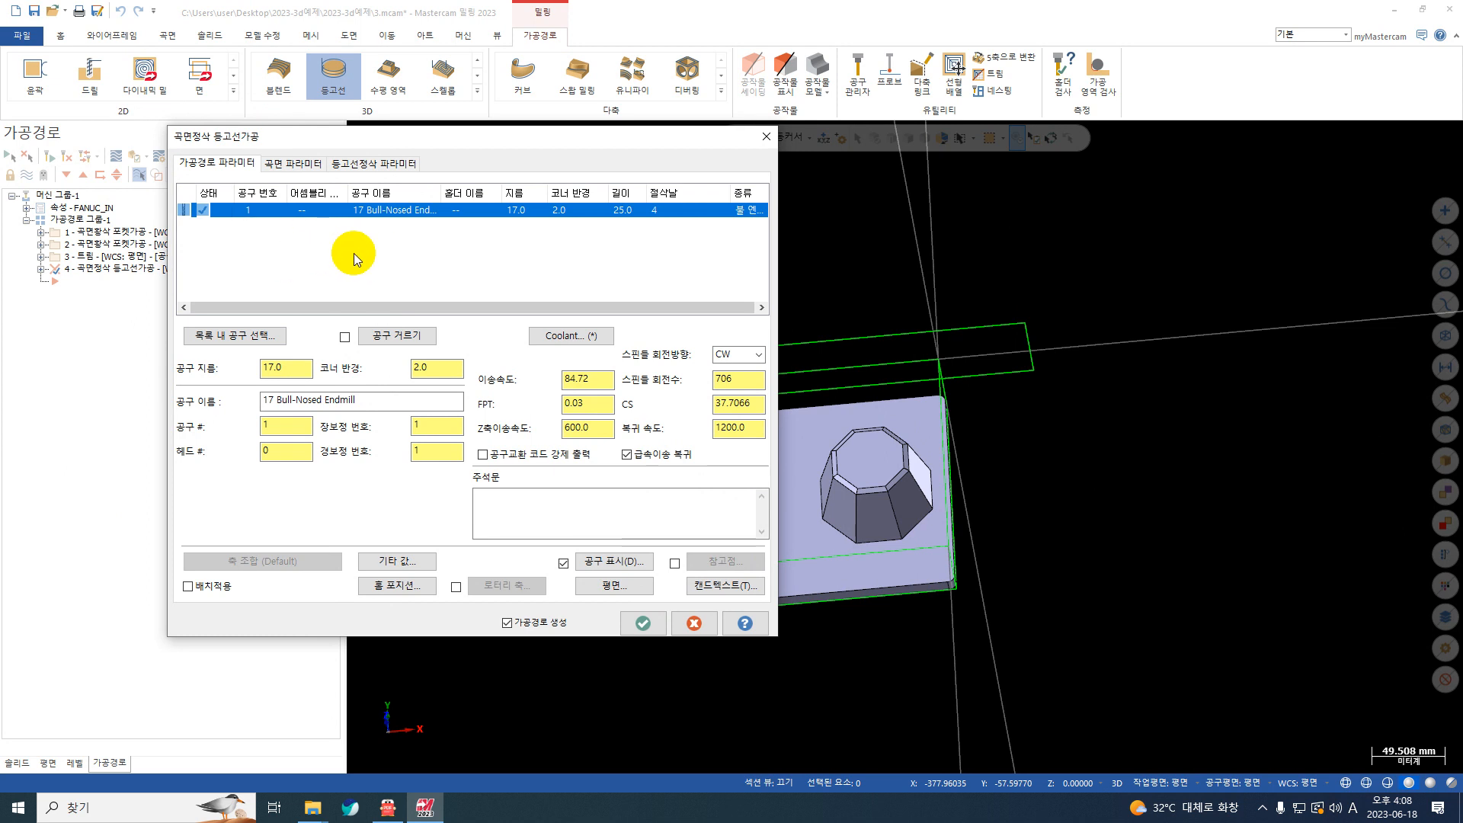
Step: Create a 12 mm bull-nosed end mill with a 1 mm corner radius for the contour finish toolpath
right_click(354, 253)
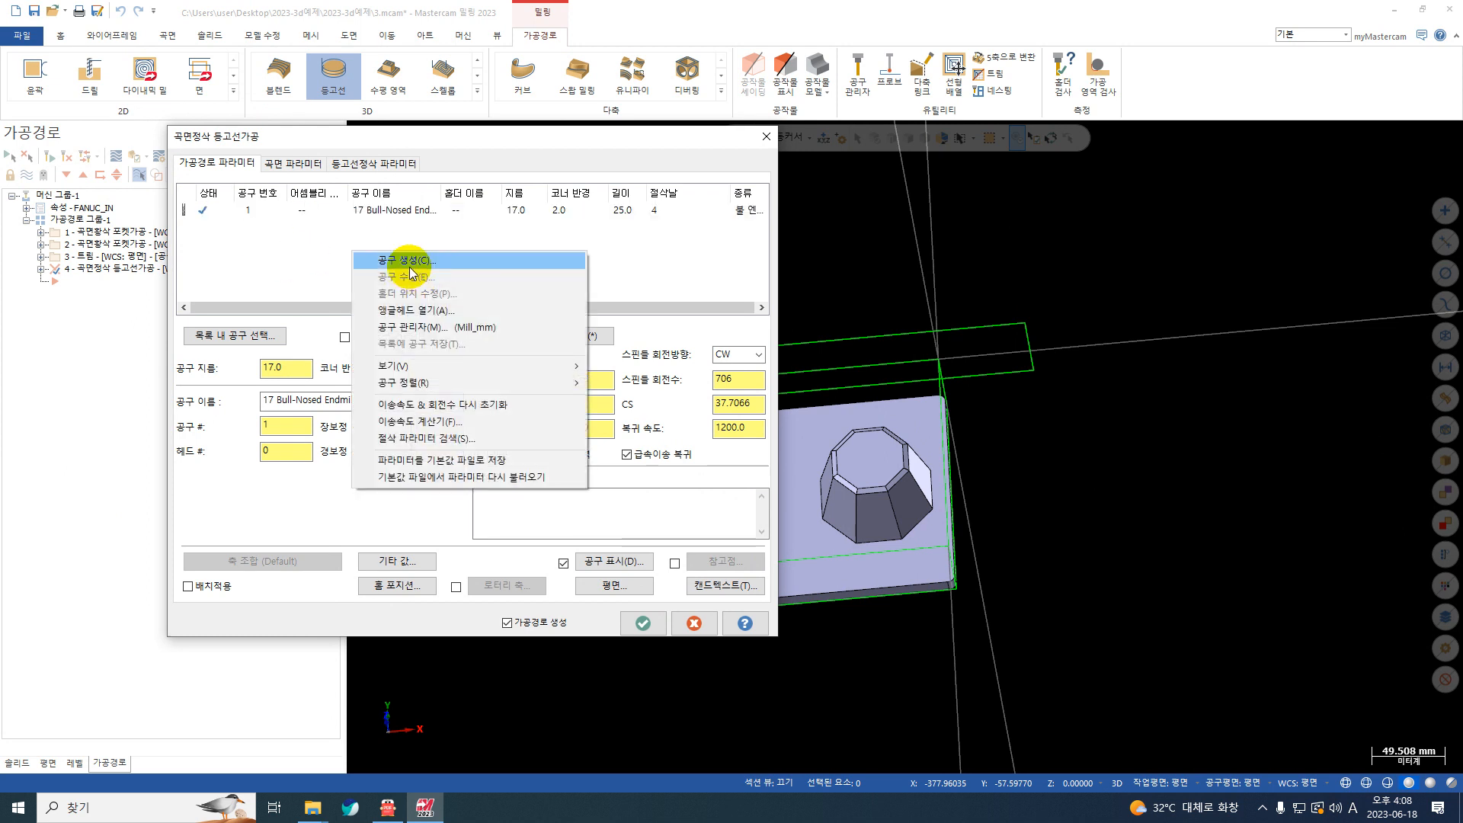
left_click(409, 266)
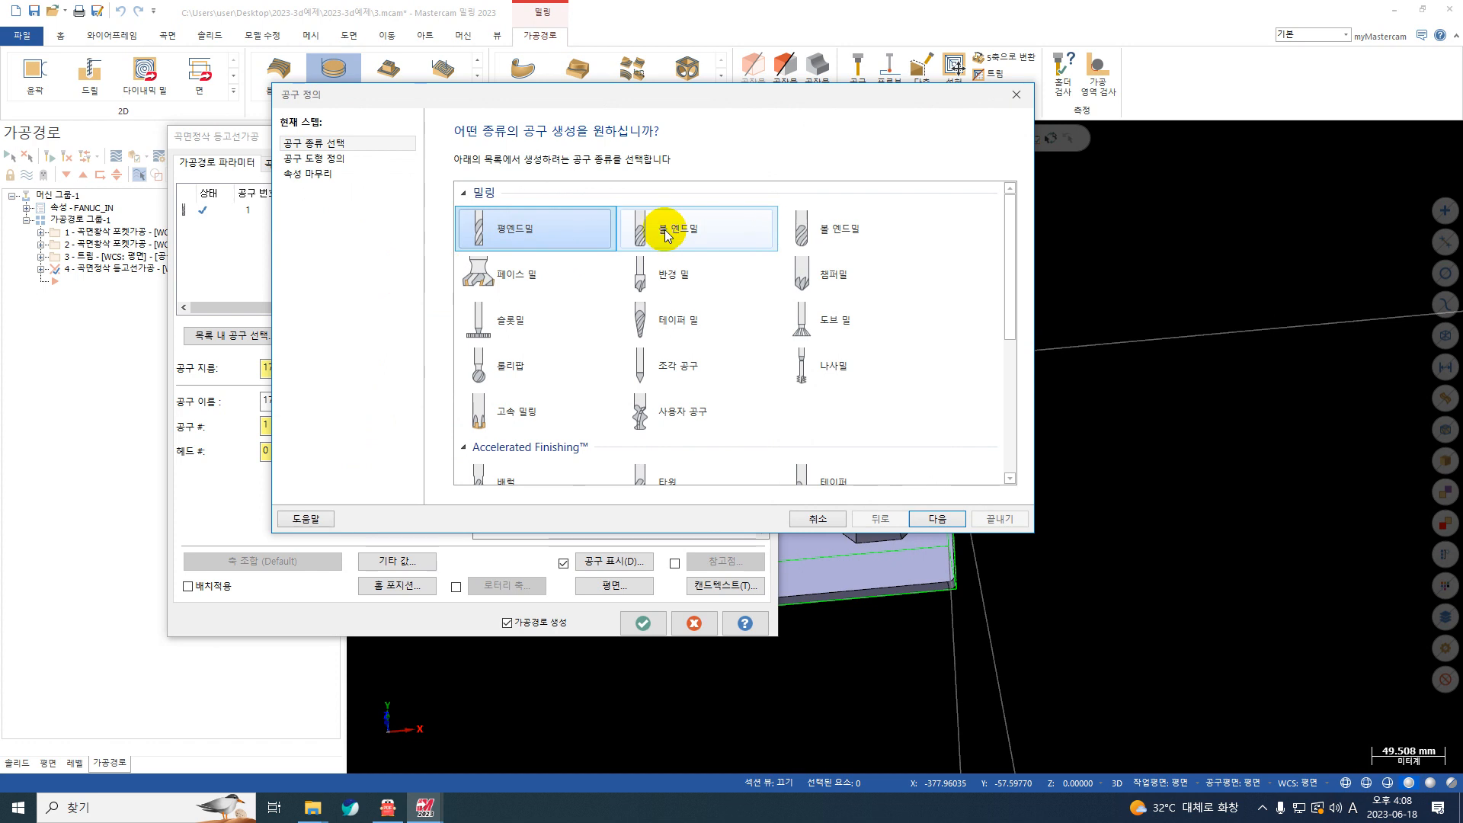
left_click(664, 230)
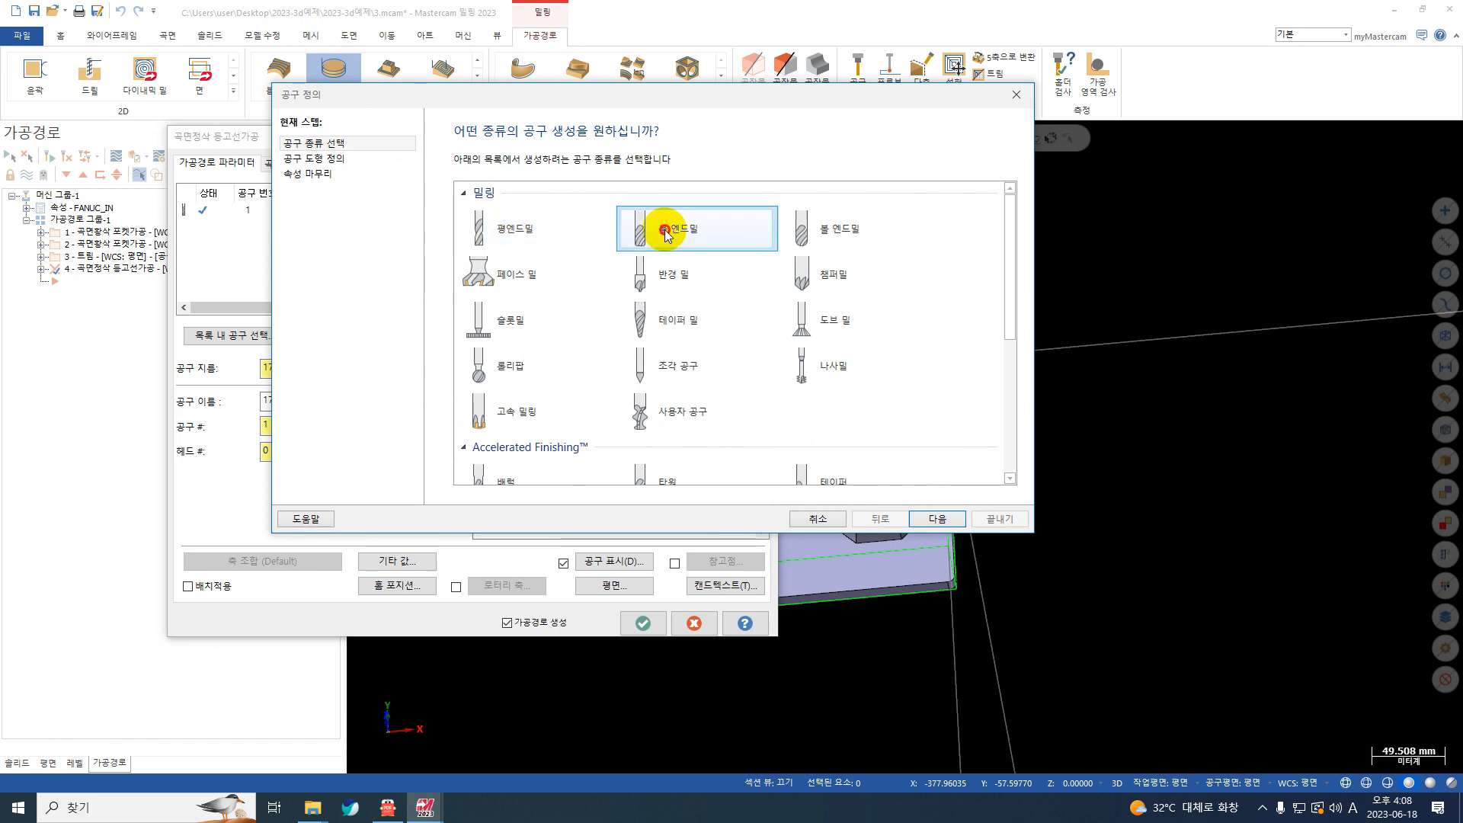
left_click(298, 158)
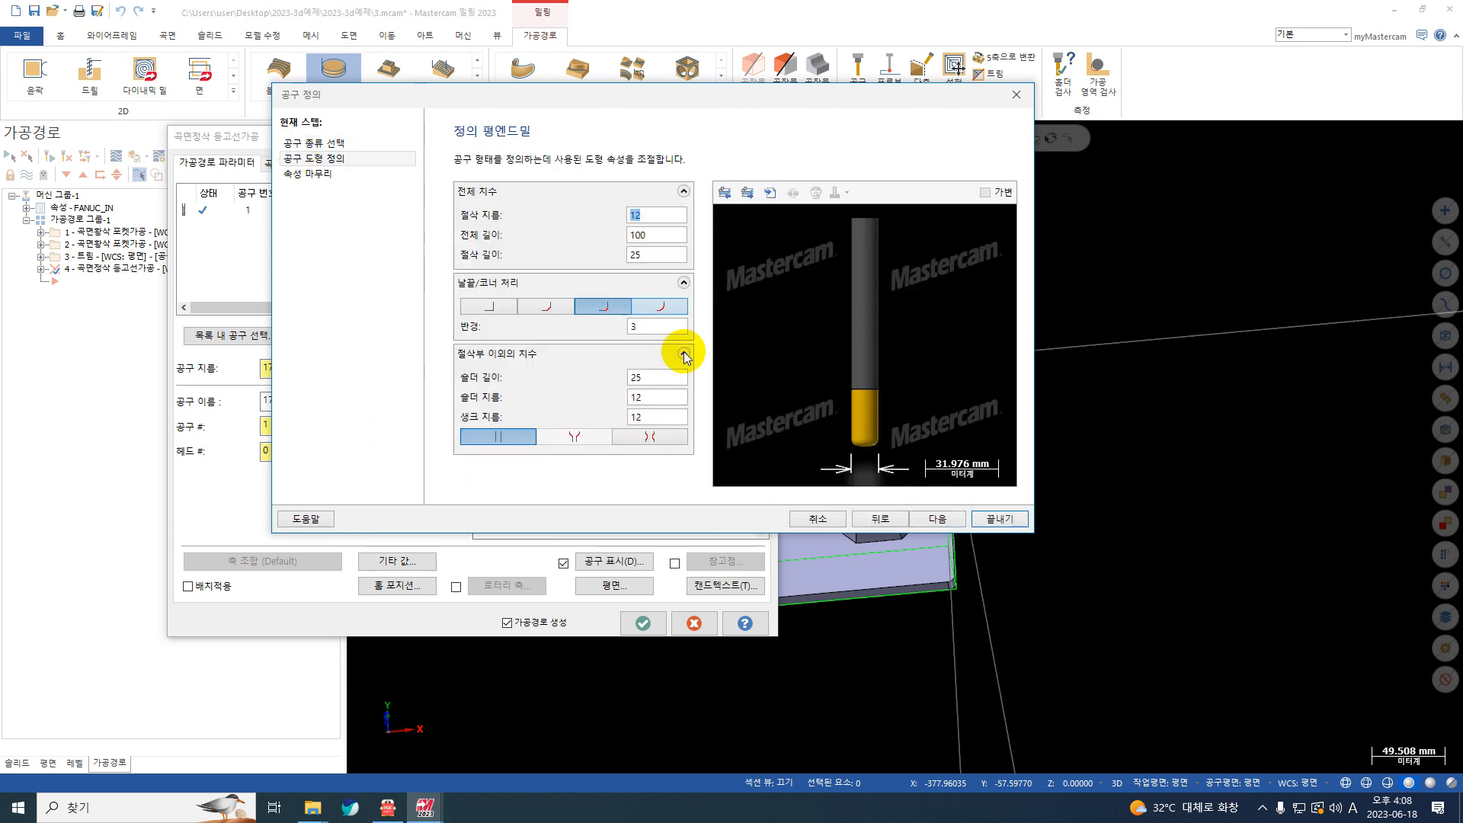
double_click(640, 326)
type("1")
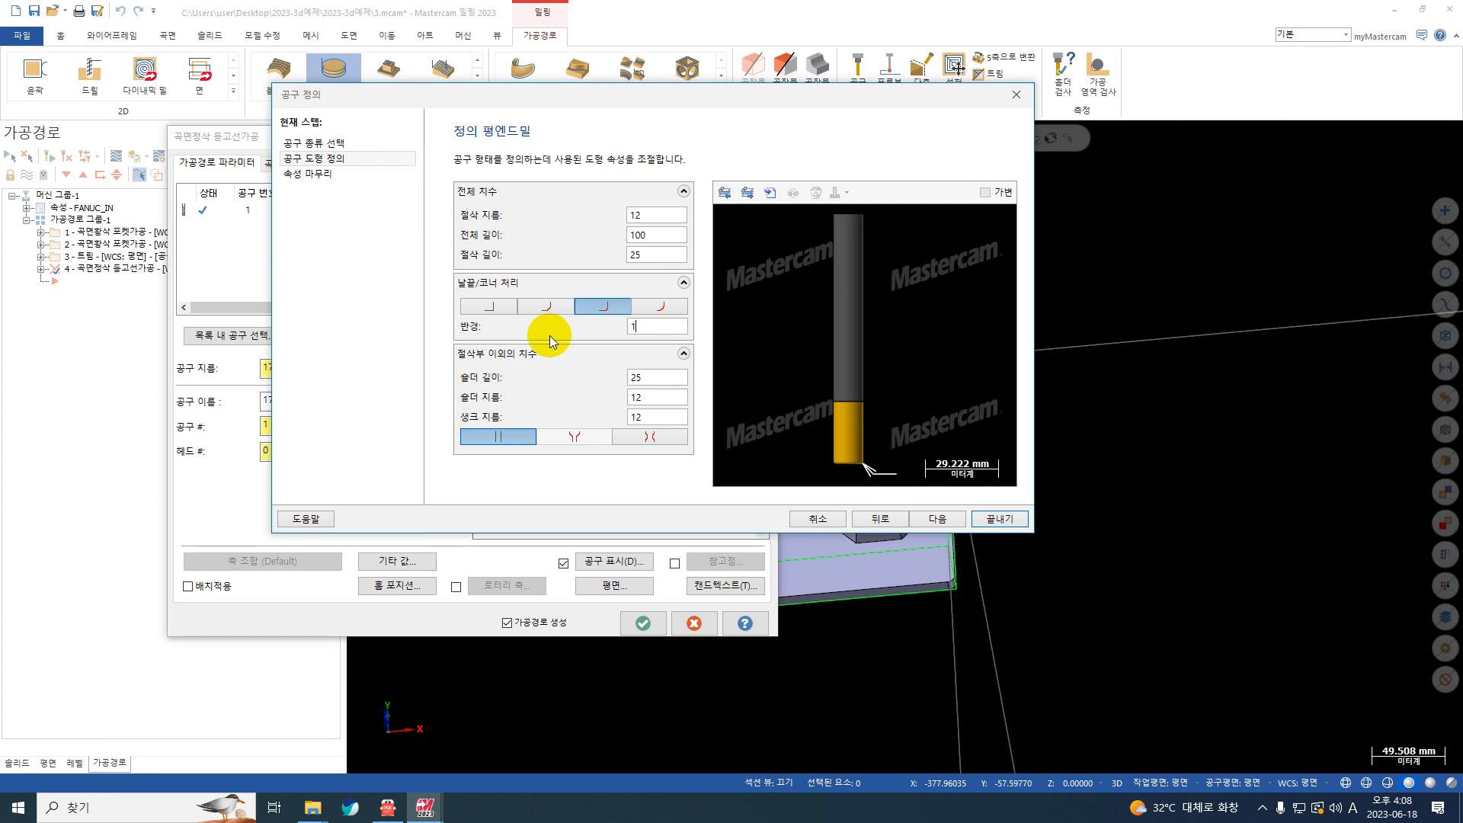
left_click(1003, 518)
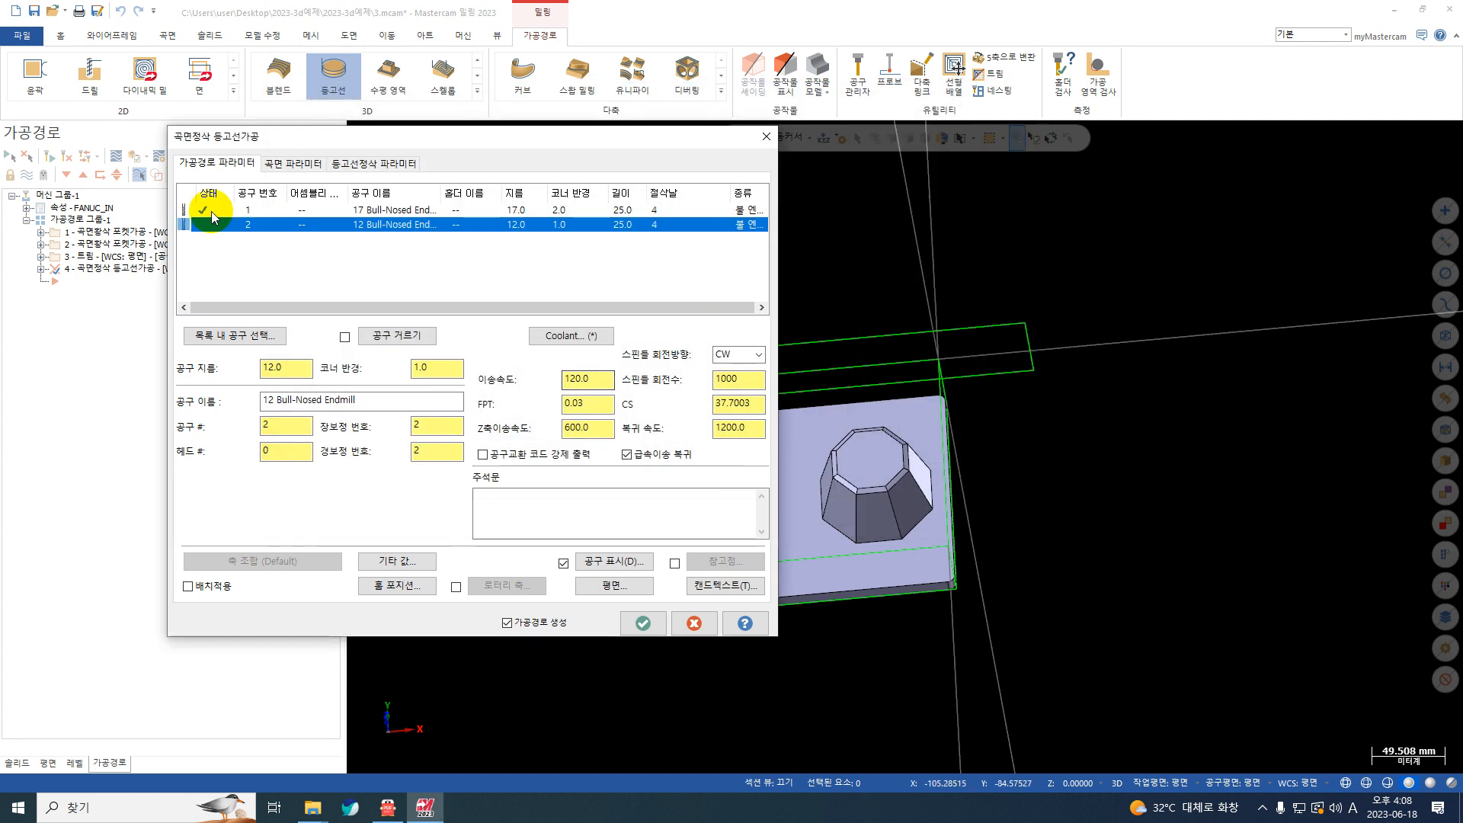
Step: Set the drive surface stock allowance (드라이브 곡면 가공여유) to 0
left_click(288, 162)
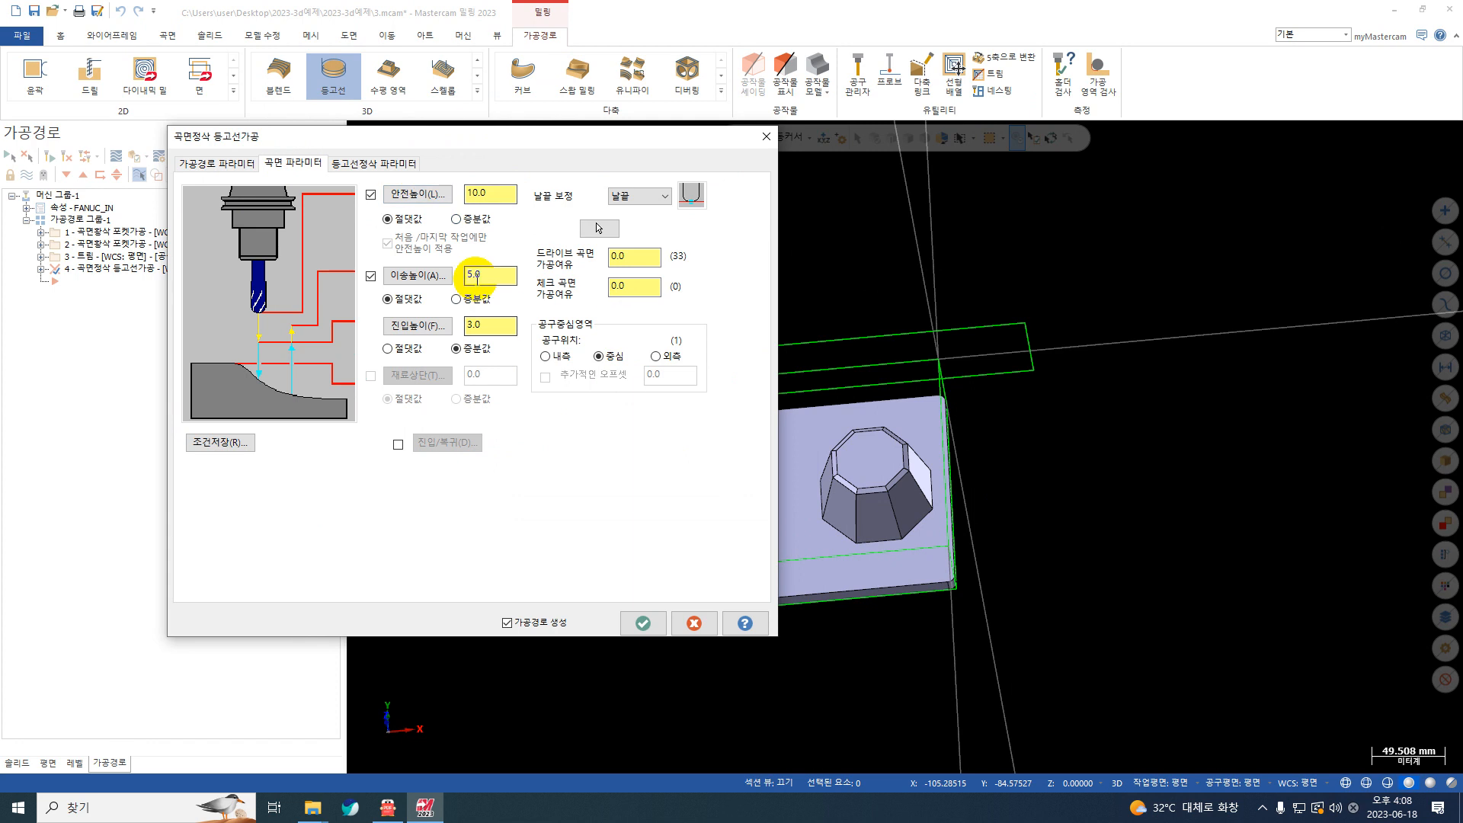
double_click(632, 257)
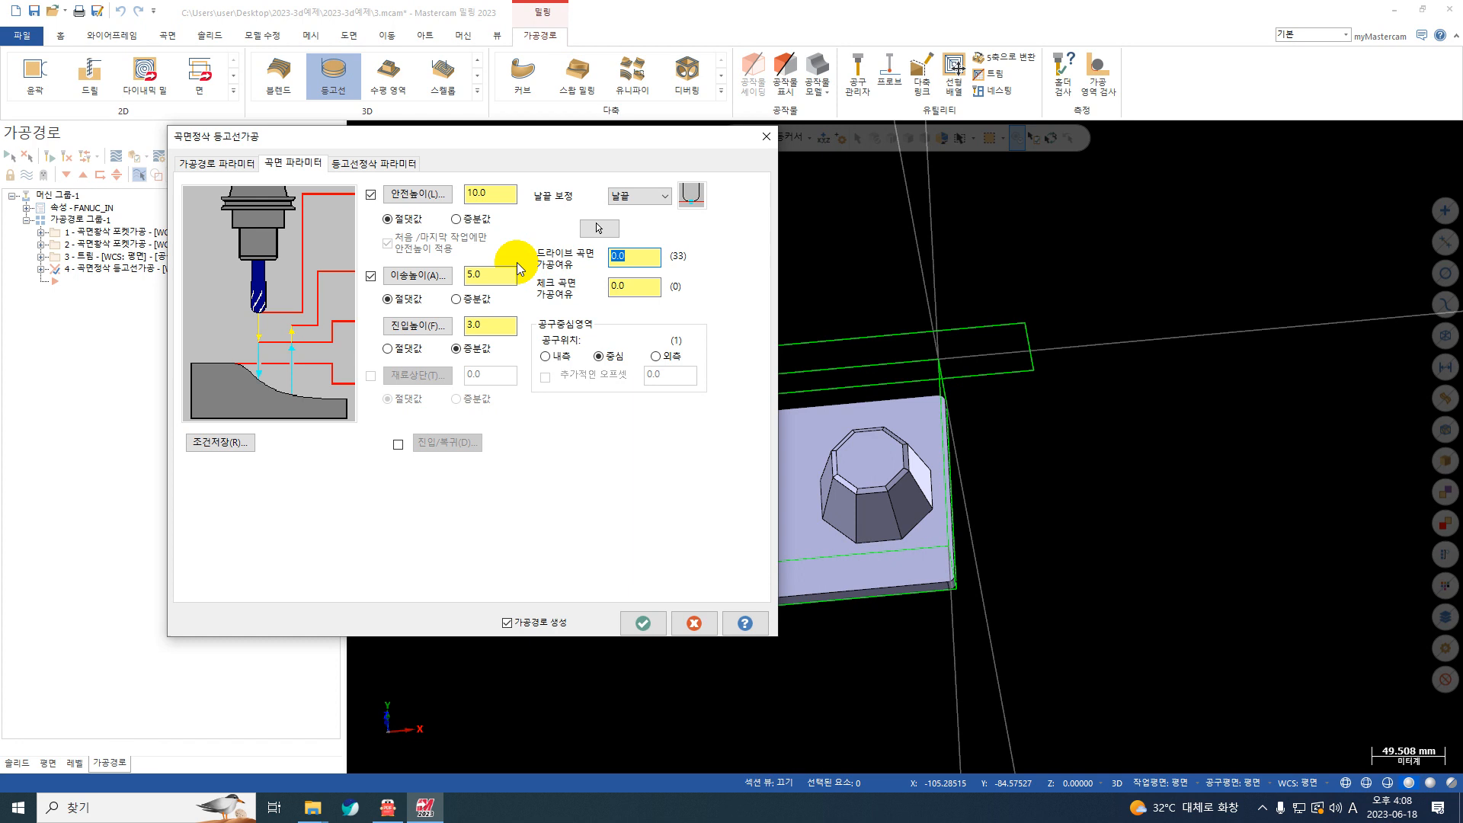
type("0.10")
Step: Set the contour finish's maximum Z step (최대 Z절삭 간격) to 0.7
left_click(409, 164)
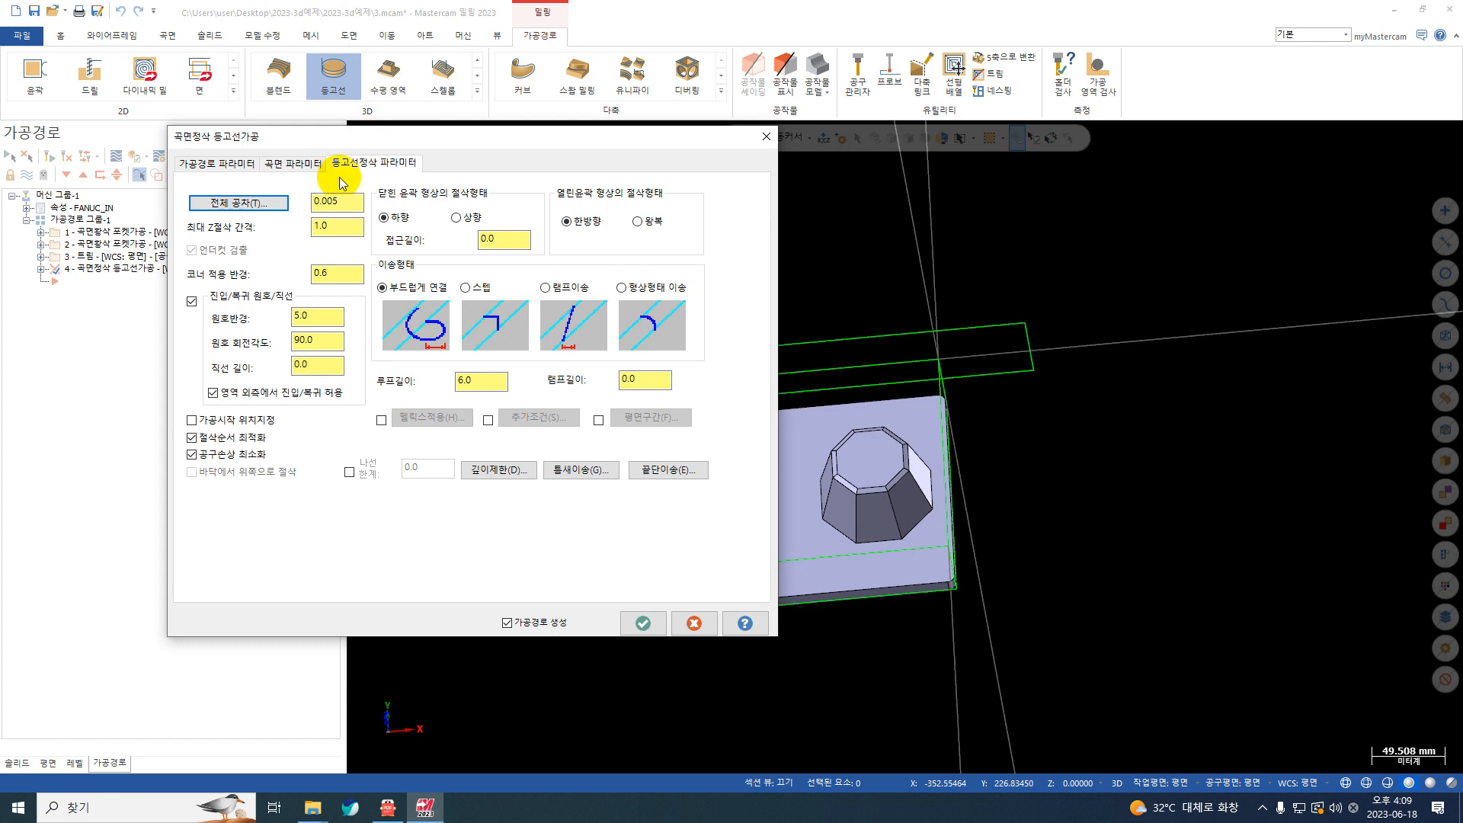
left_click(337, 227)
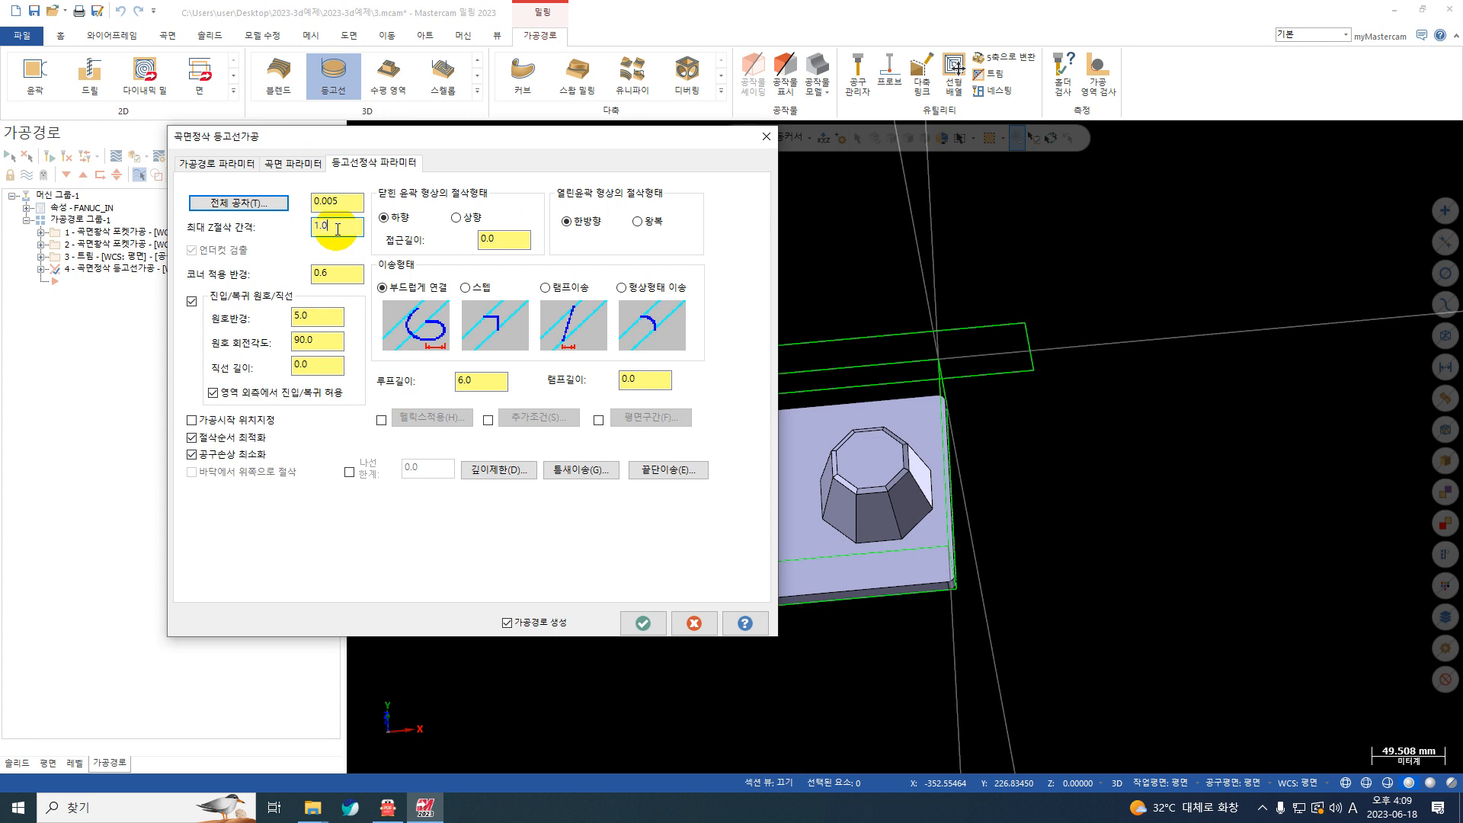
left_click_drag(337, 228, 228, 240)
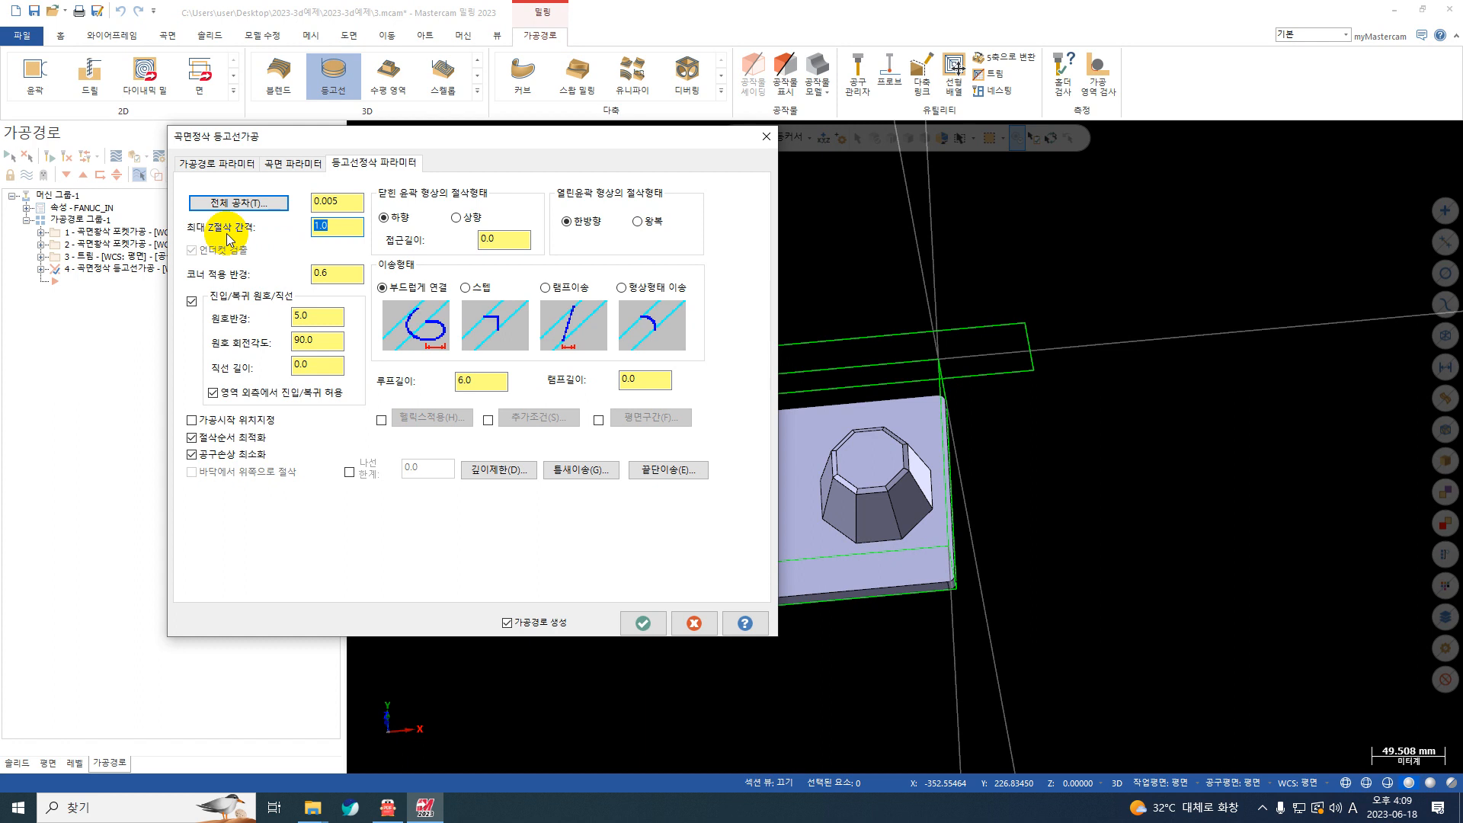
type("0.7")
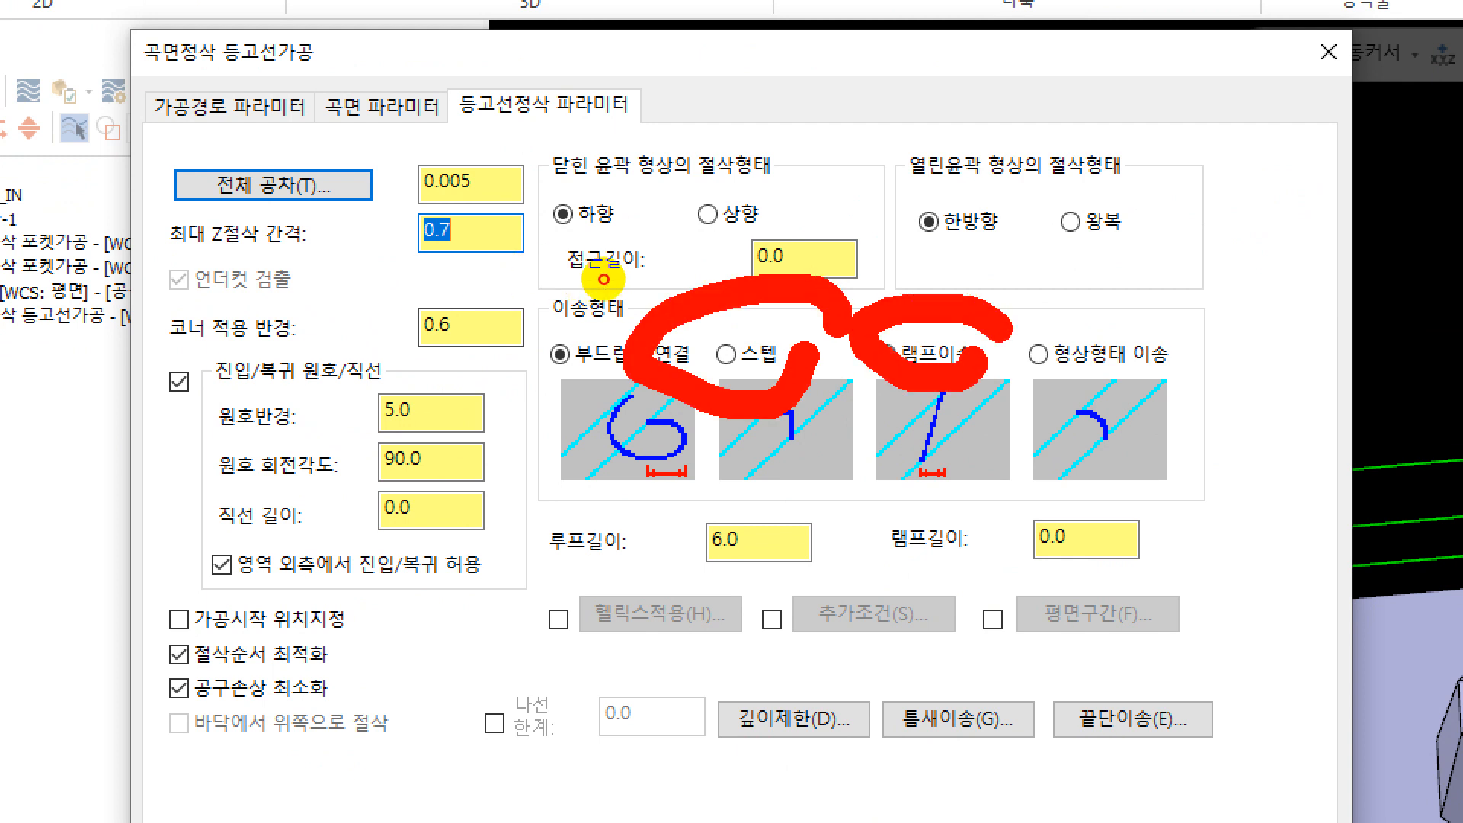
key("Escape")
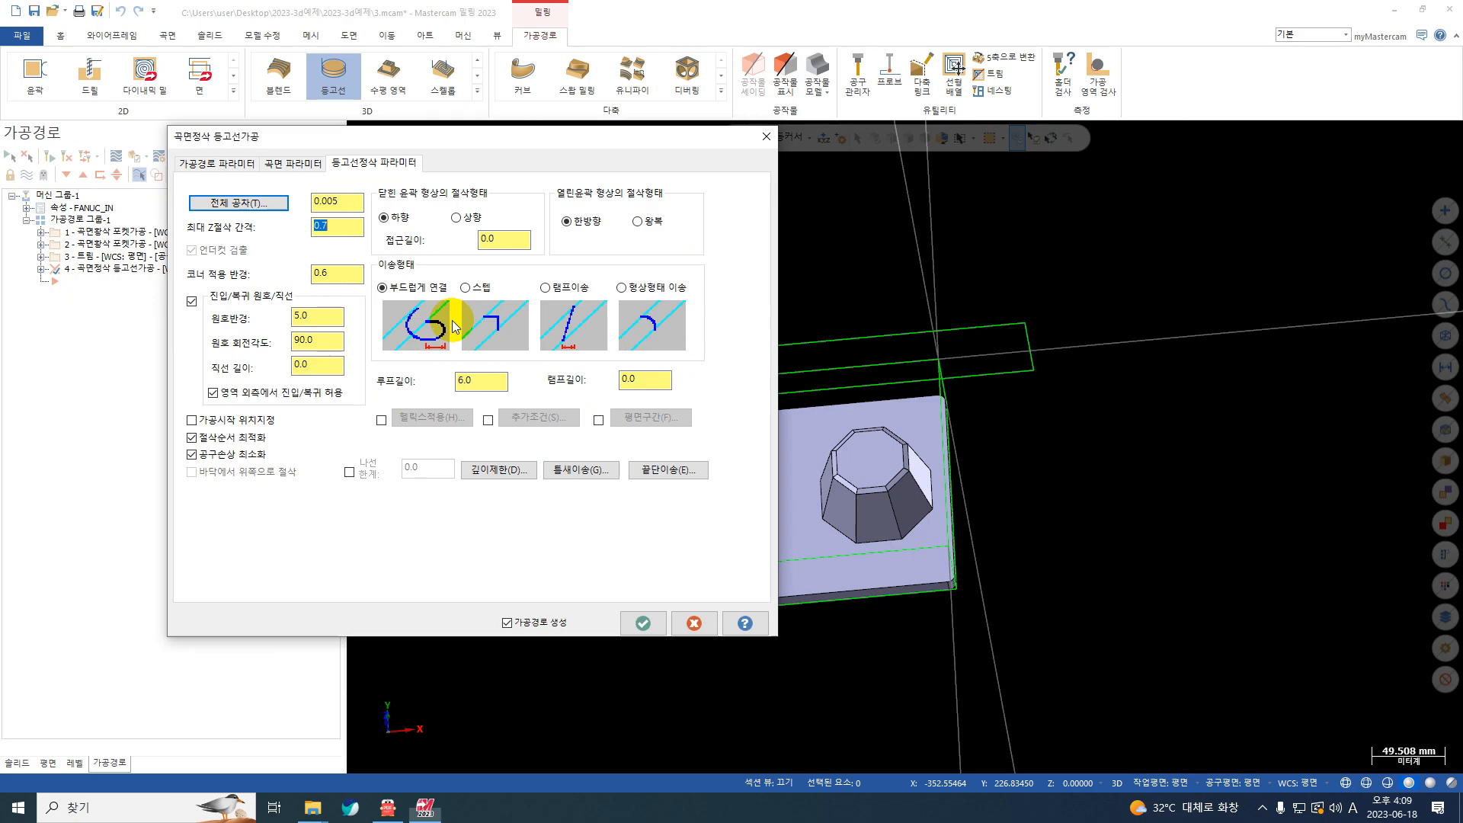
Step: Try the ramp transition (램프이송) between contour passes and restore the smooth connection (부드럽게 연결)
left_click(759, 356)
left_click(921, 355)
left_click(621, 287)
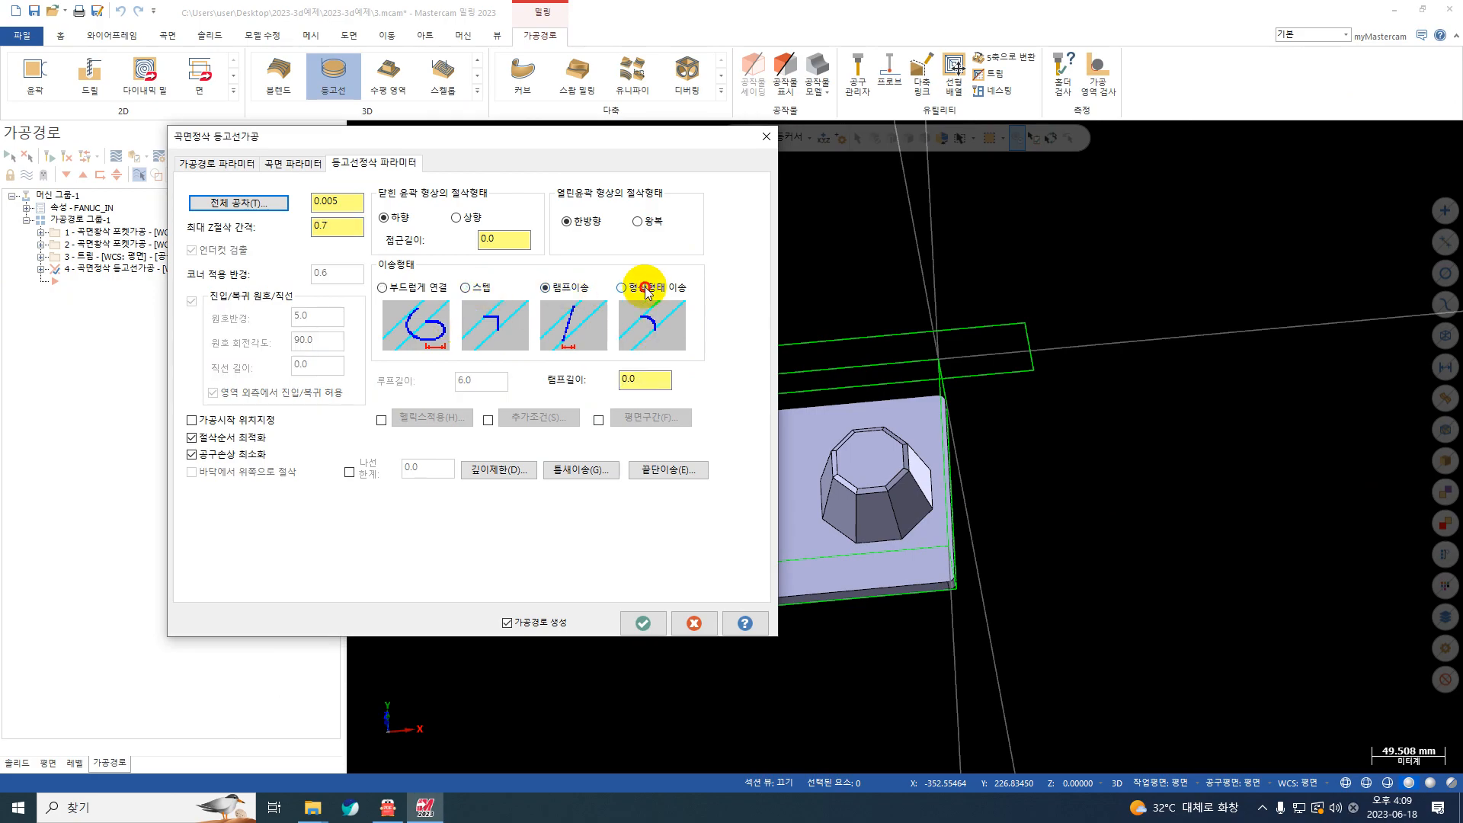
left_click(382, 287)
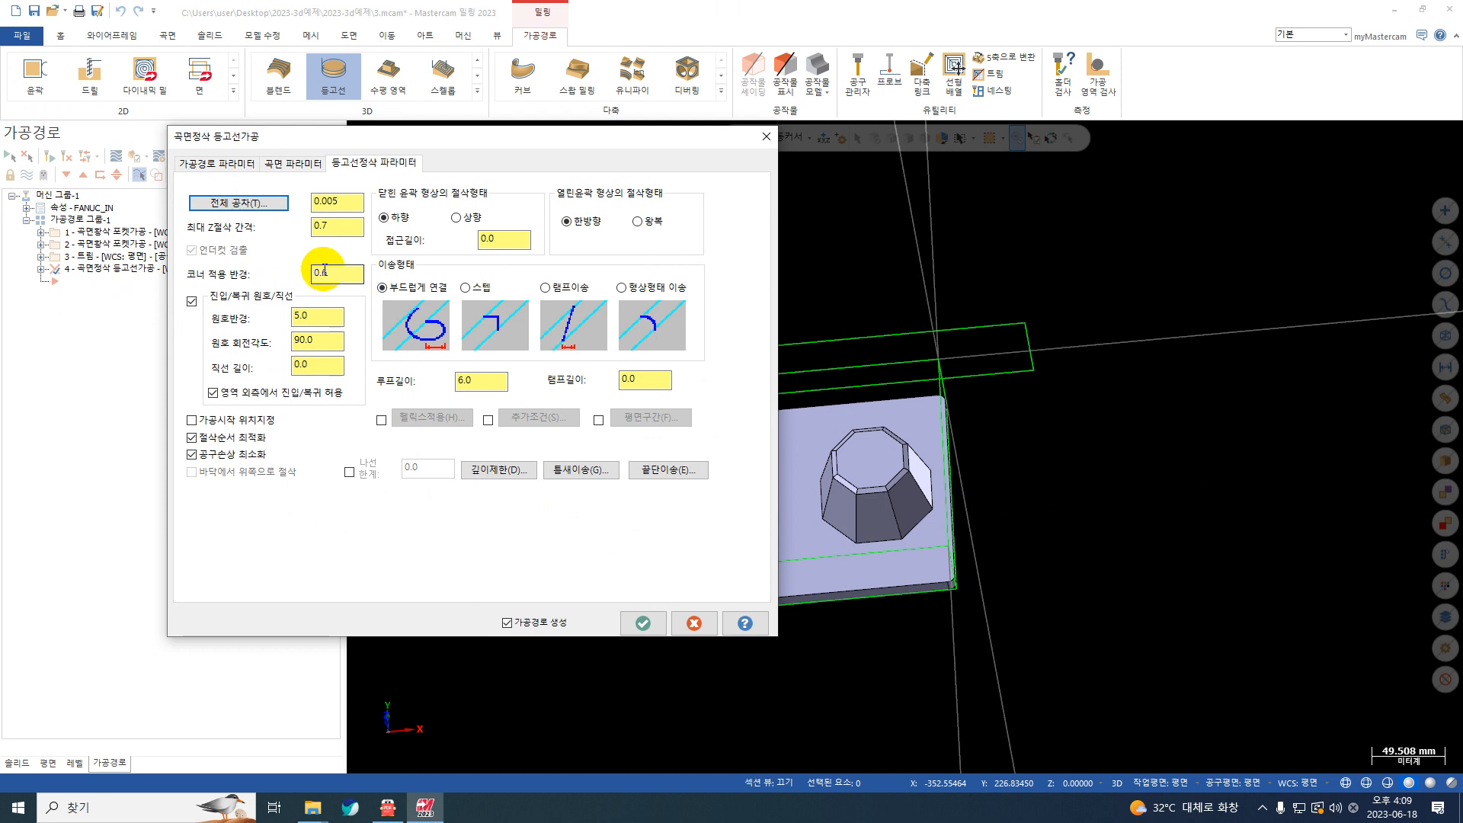
double_click(642, 330)
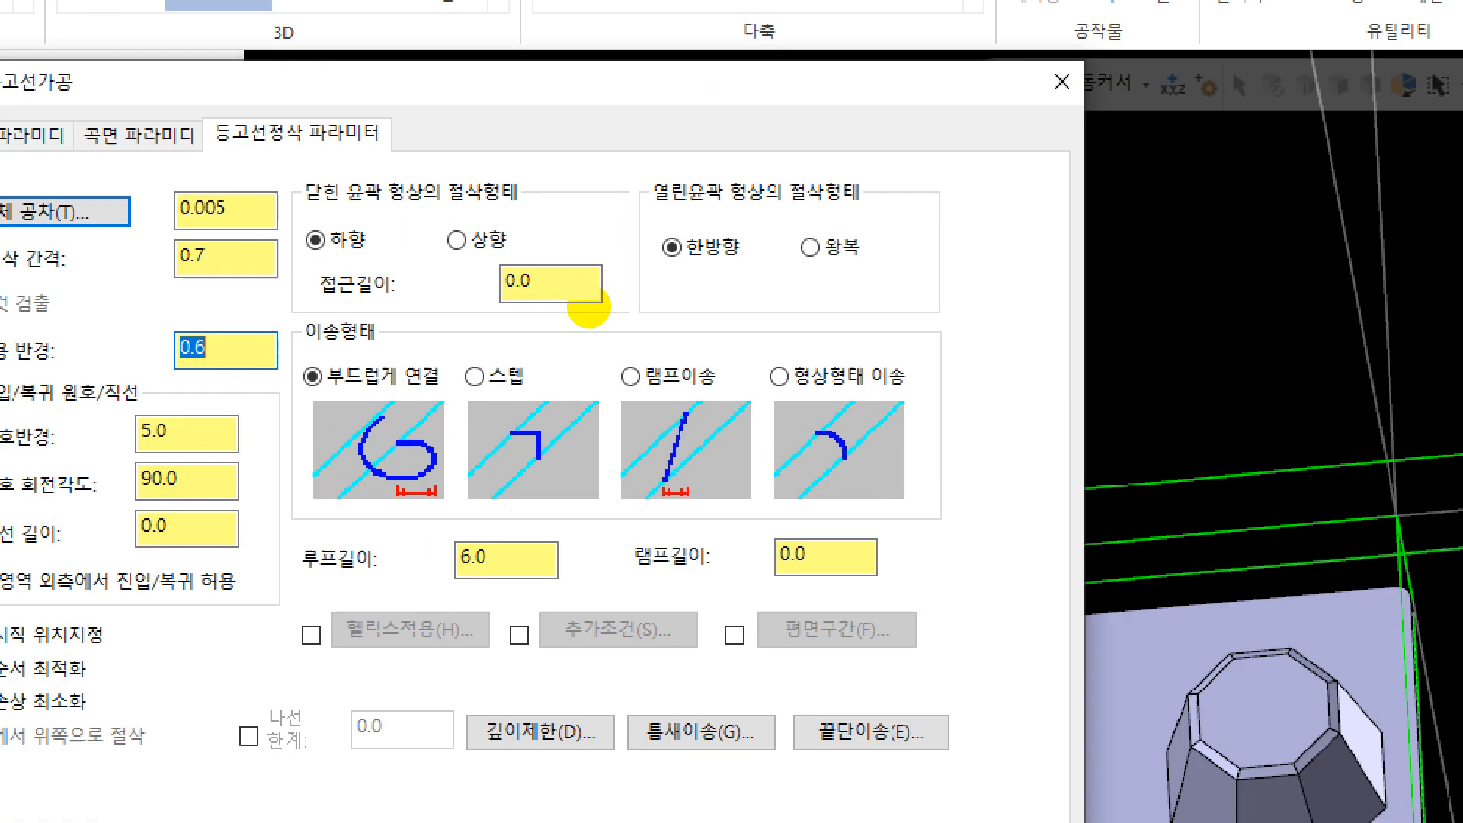
mouse_move(511, 273)
left_mouse_down()
mouse_move(451, 316)
mouse_move(709, 298)
mouse_move(473, 268)
left_mouse_up()
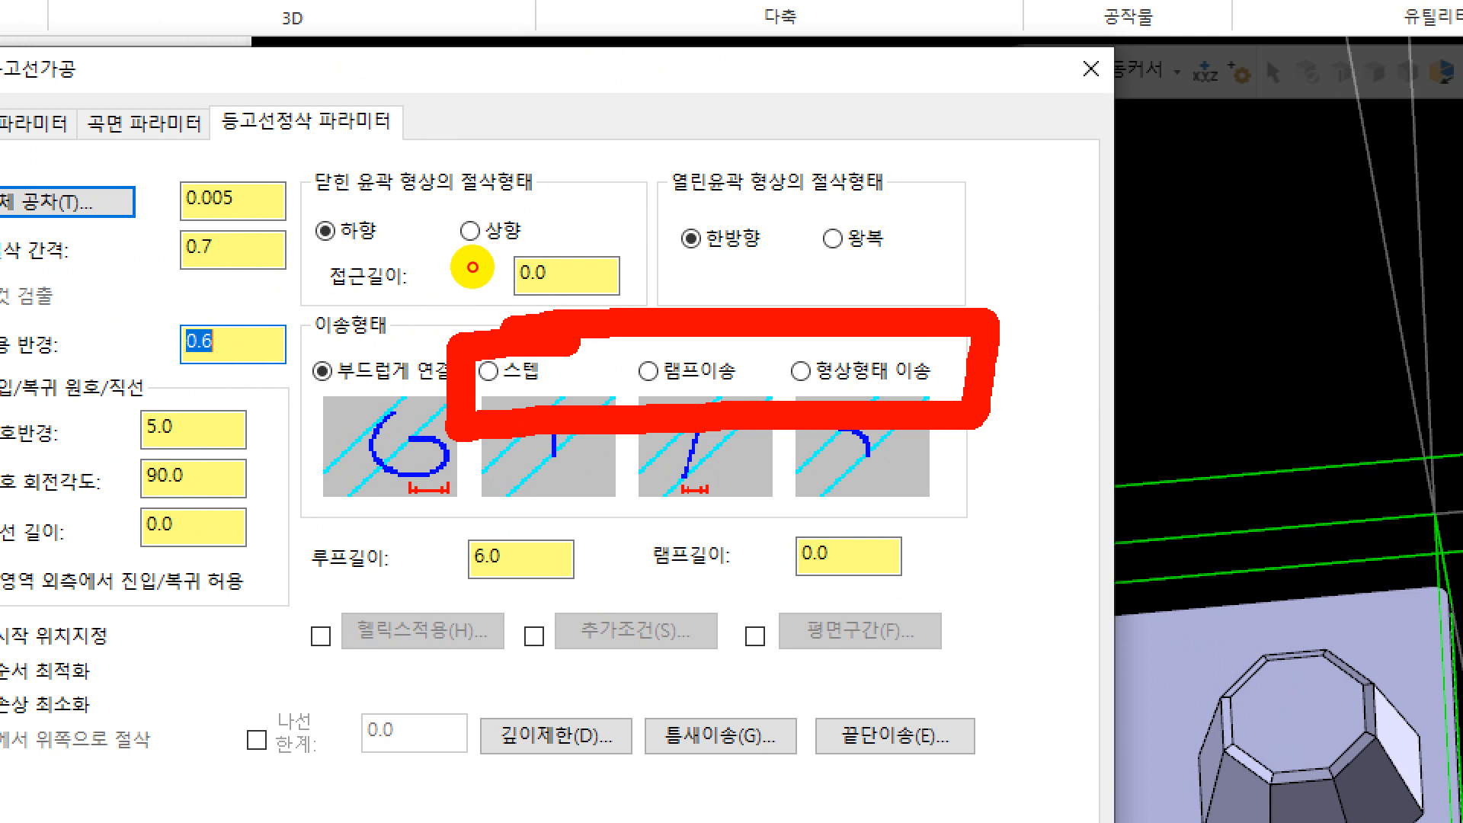
key("Escape")
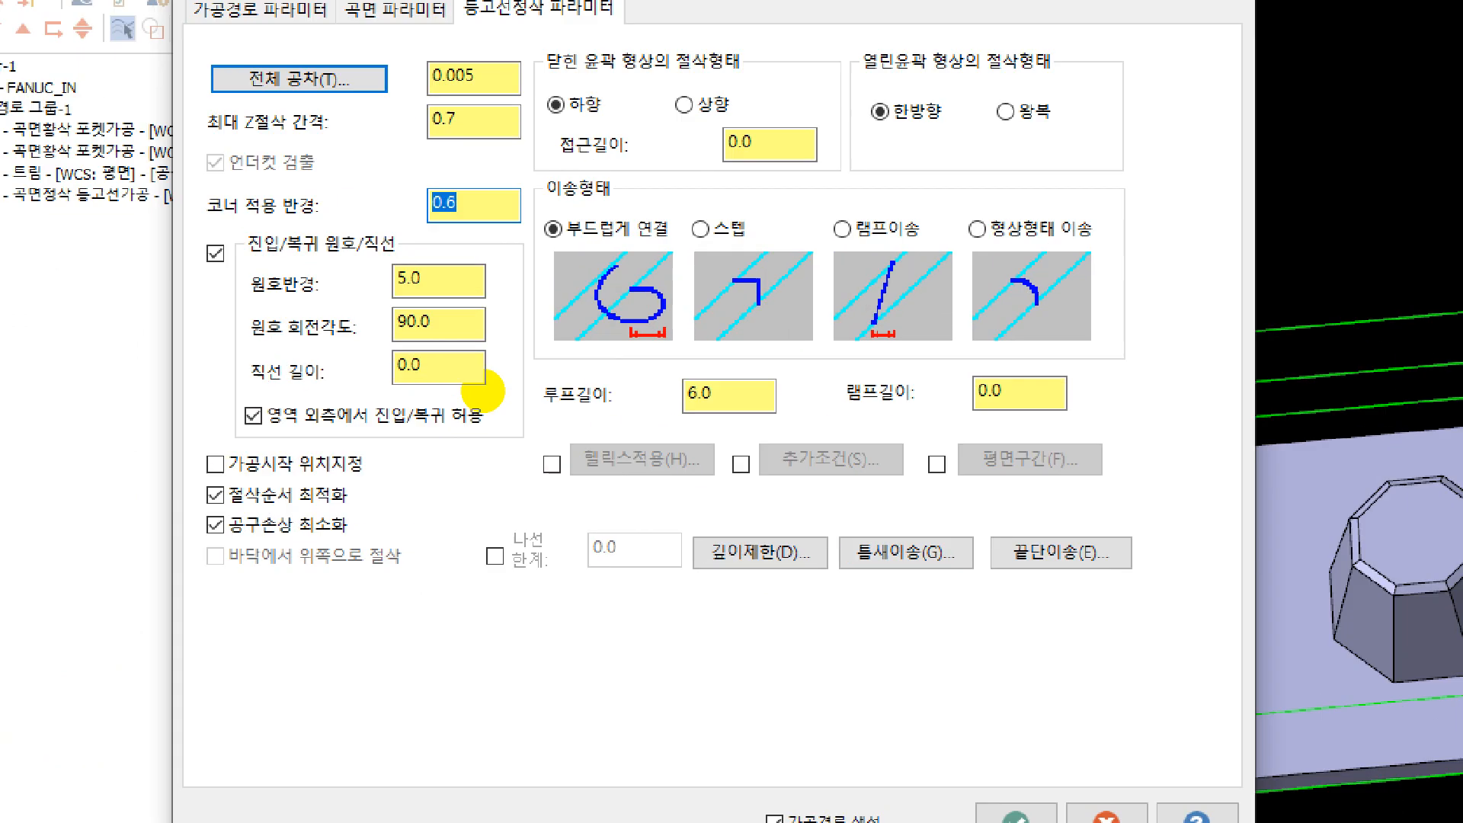
mouse_move(777, 410)
left_mouse_down()
mouse_move(729, 464)
mouse_move(673, 457)
left_mouse_up()
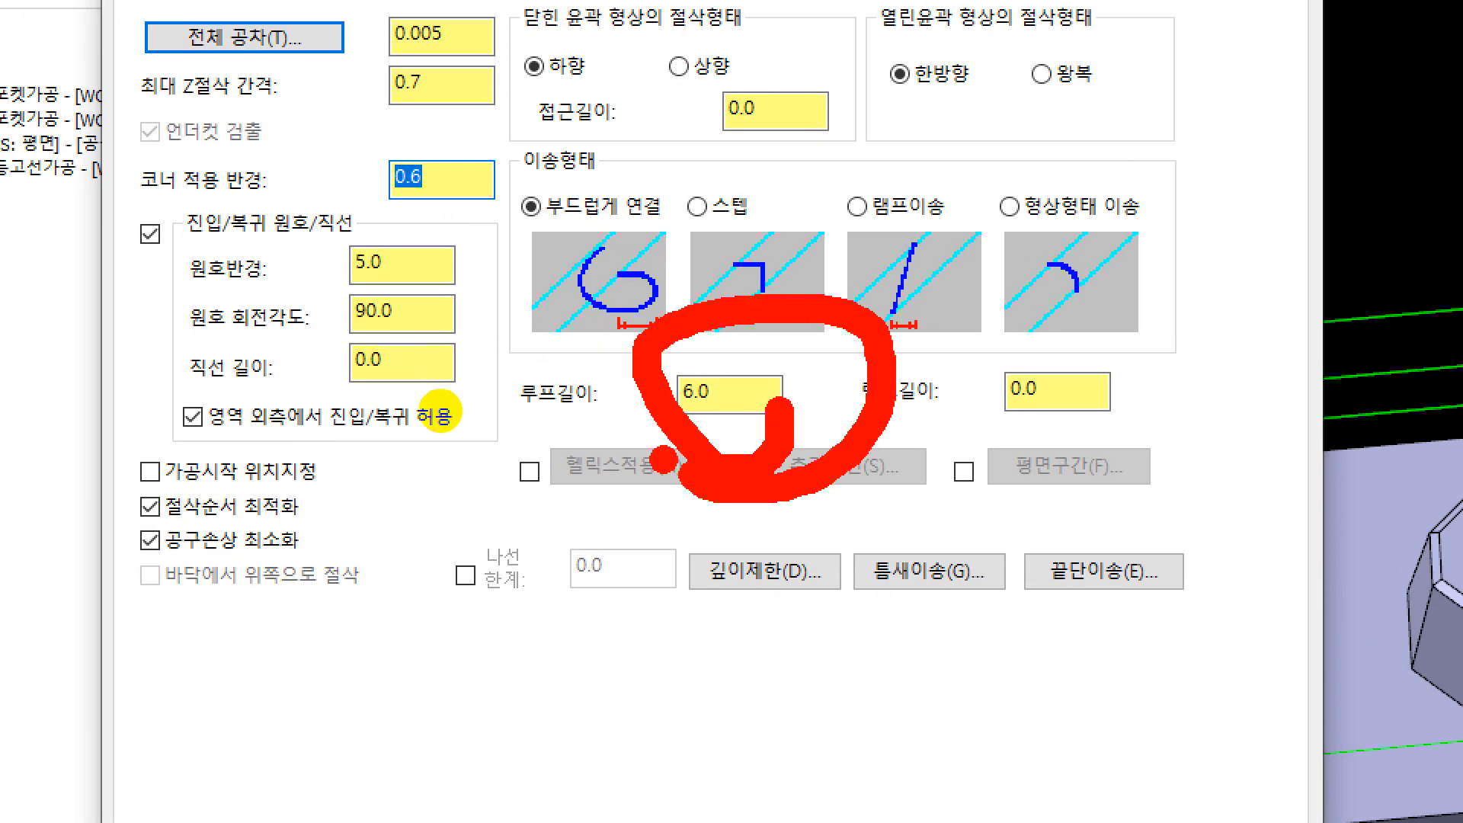
key("Escape")
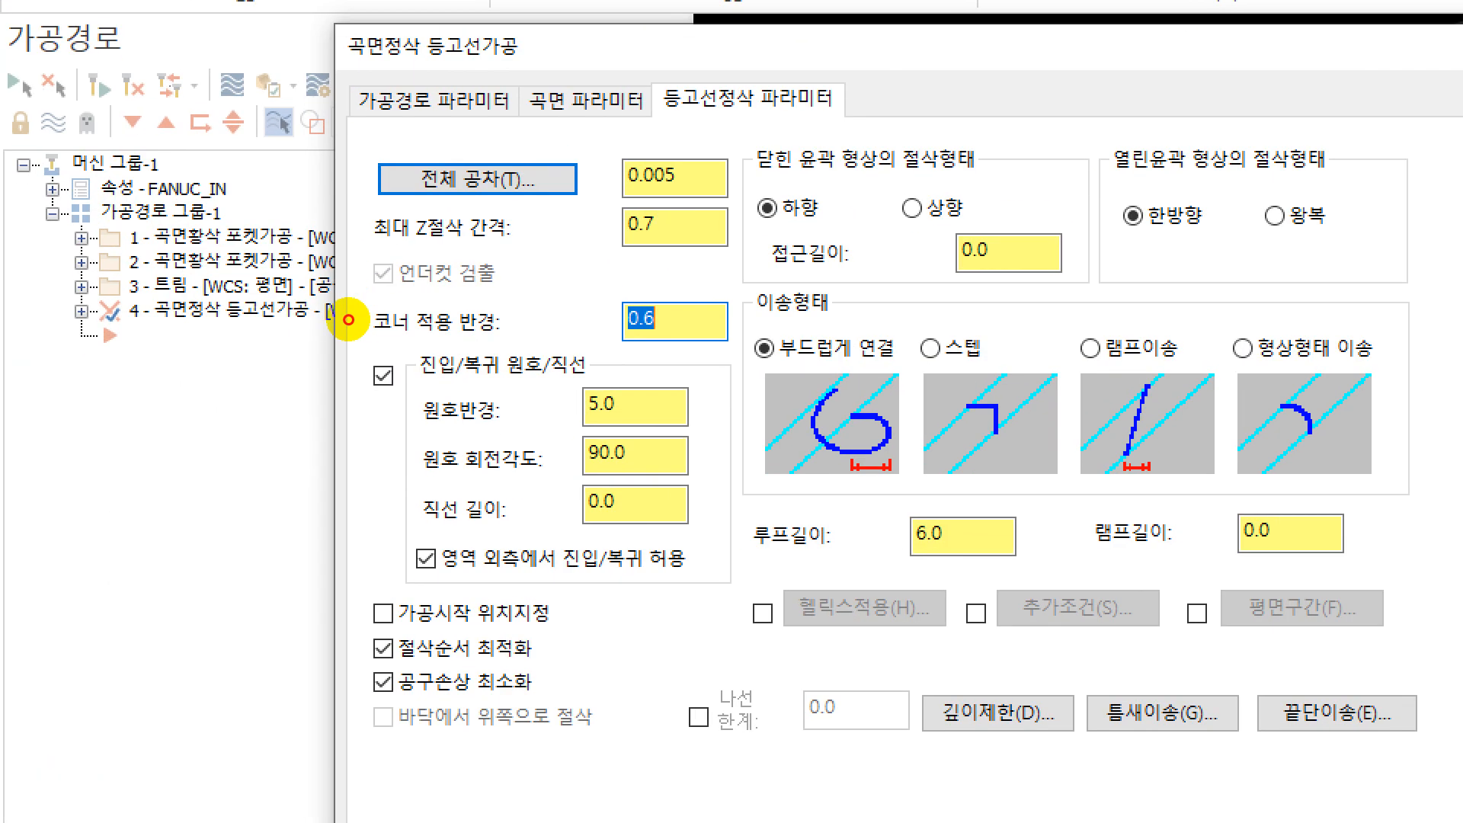
left_click_drag(338, 293, 345, 298)
mouse_move(724, 461)
left_mouse_down()
mouse_move(705, 621)
mouse_move(320, 396)
mouse_move(594, 336)
mouse_move(671, 358)
left_mouse_up()
mouse_move(995, 568)
left_mouse_down()
mouse_move(869, 507)
mouse_move(1033, 519)
mouse_move(1033, 557)
mouse_move(1010, 578)
left_mouse_up()
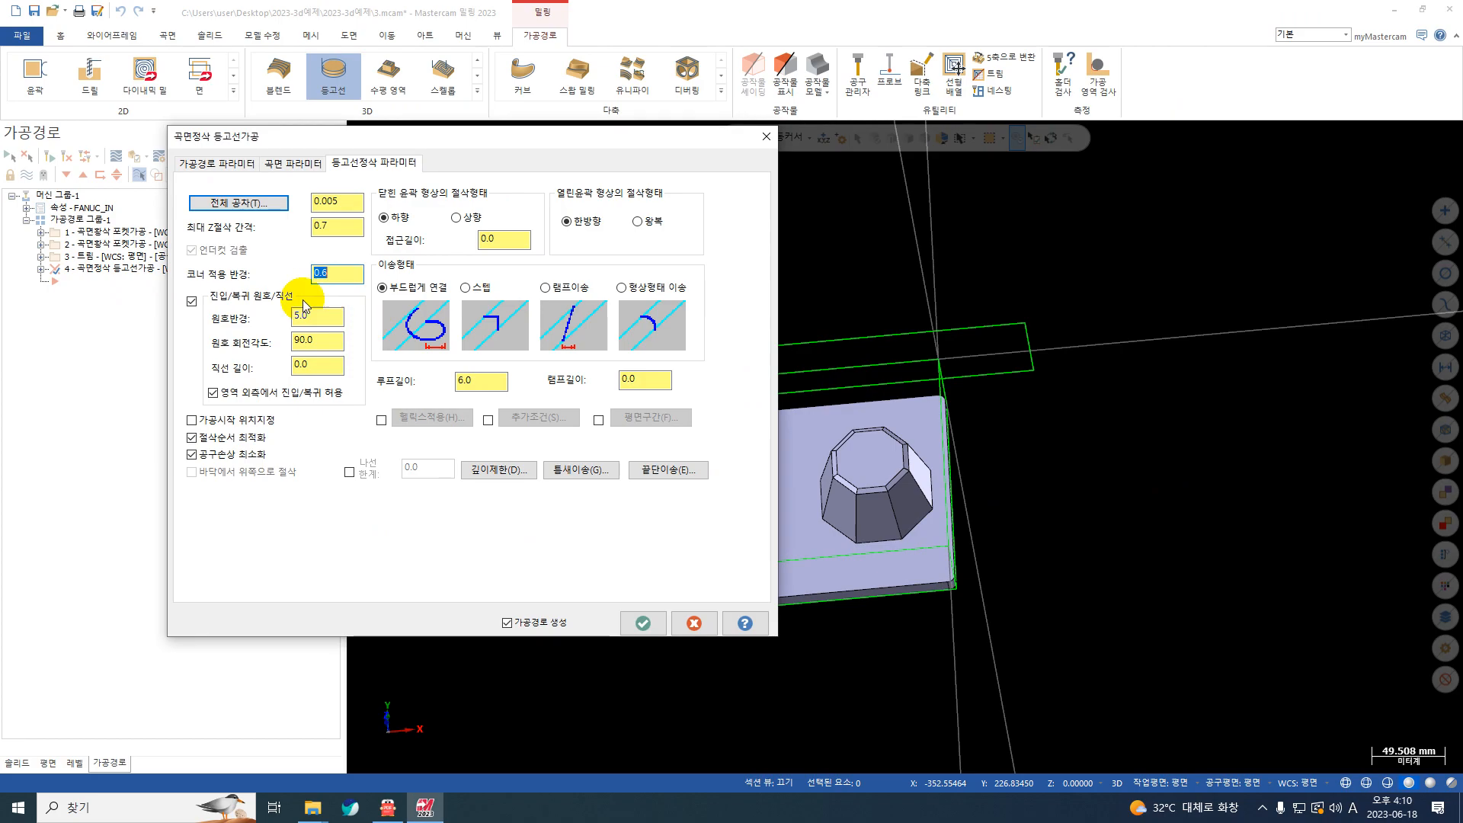
Step: Change the transition type between passes to step (스텝), keeping the entry/exit arc and line enabled
left_click(383, 376)
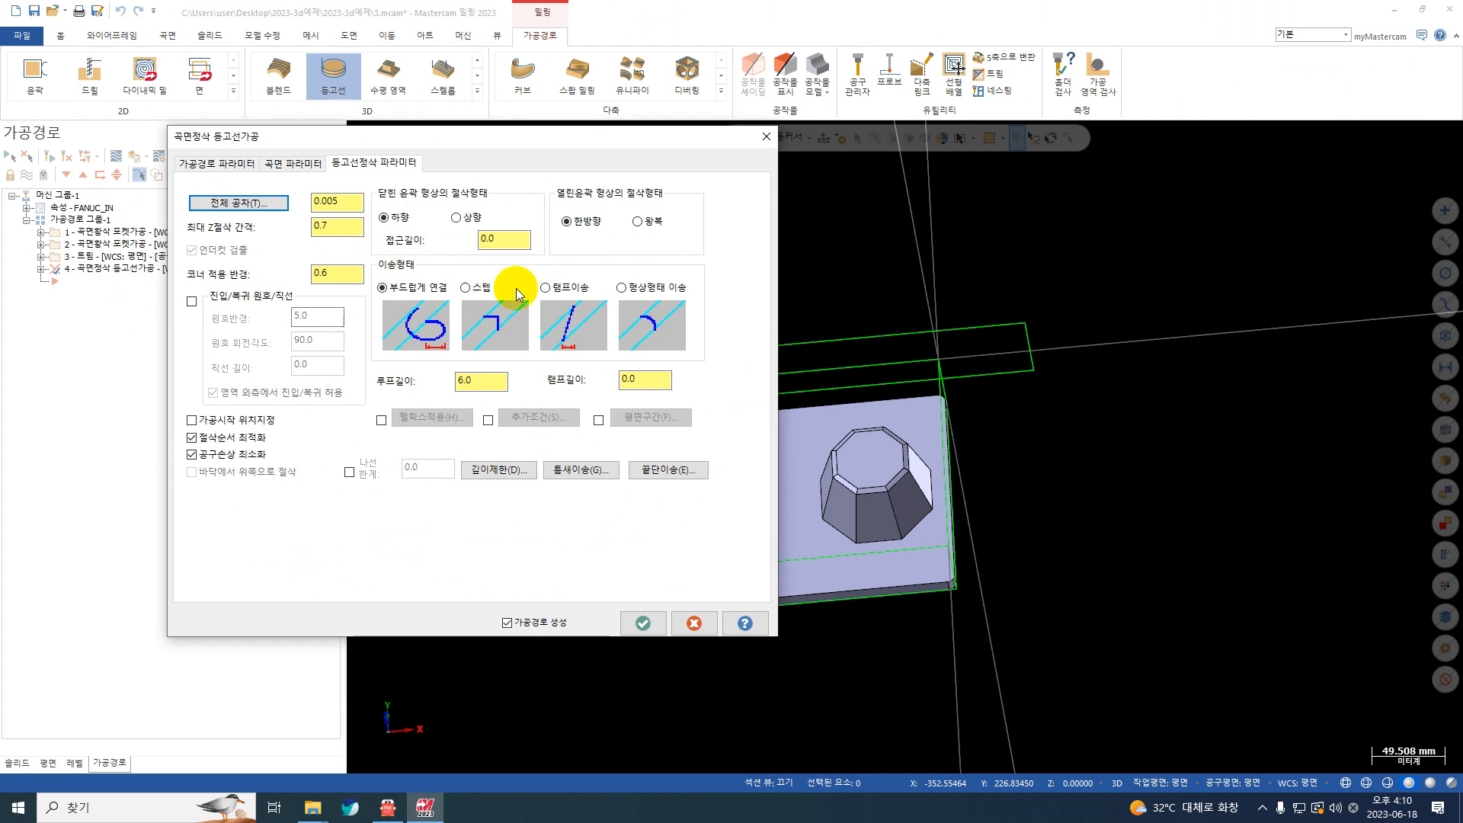
left_click(468, 288)
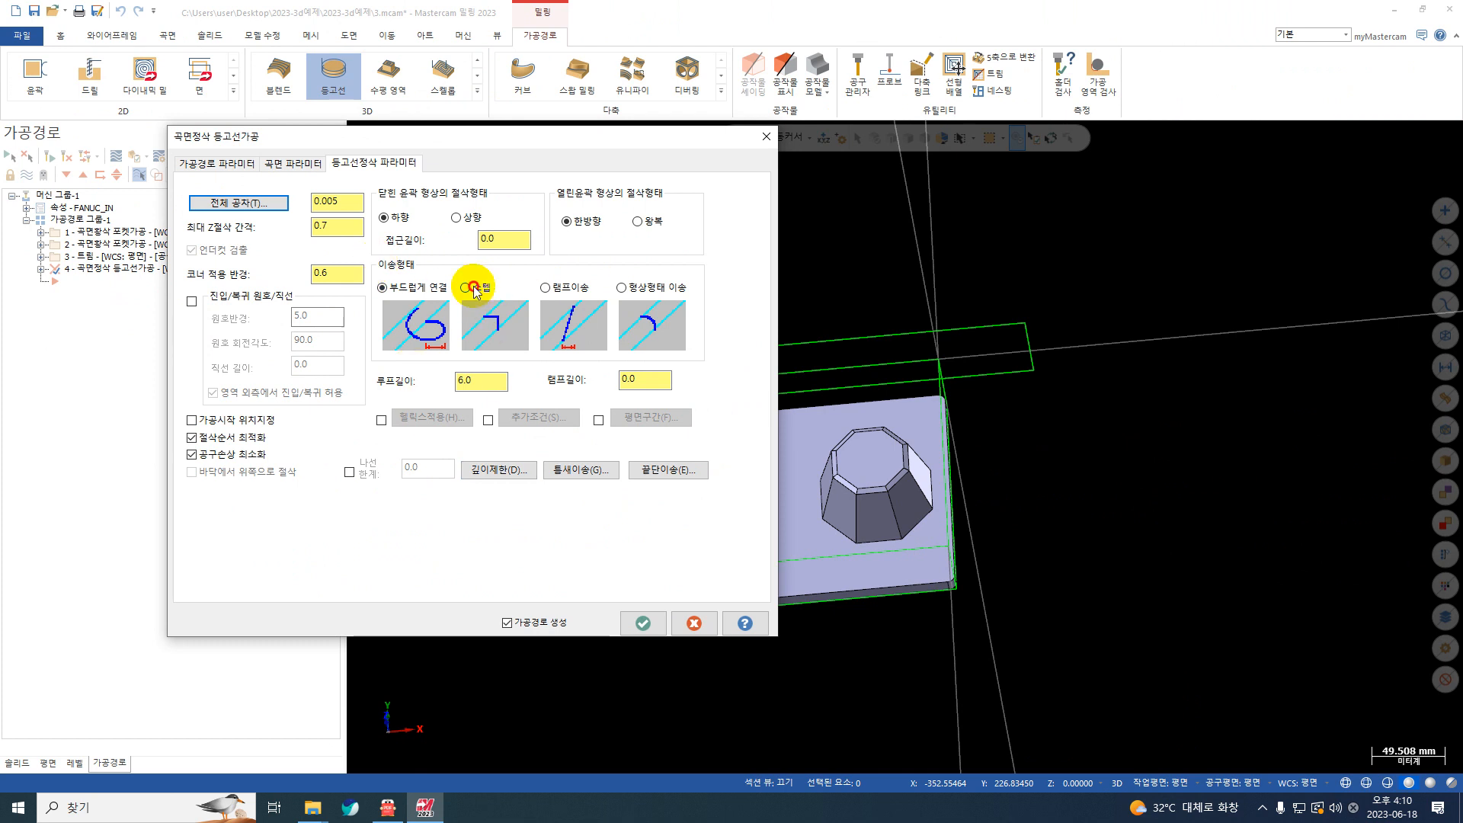
left_click(192, 301)
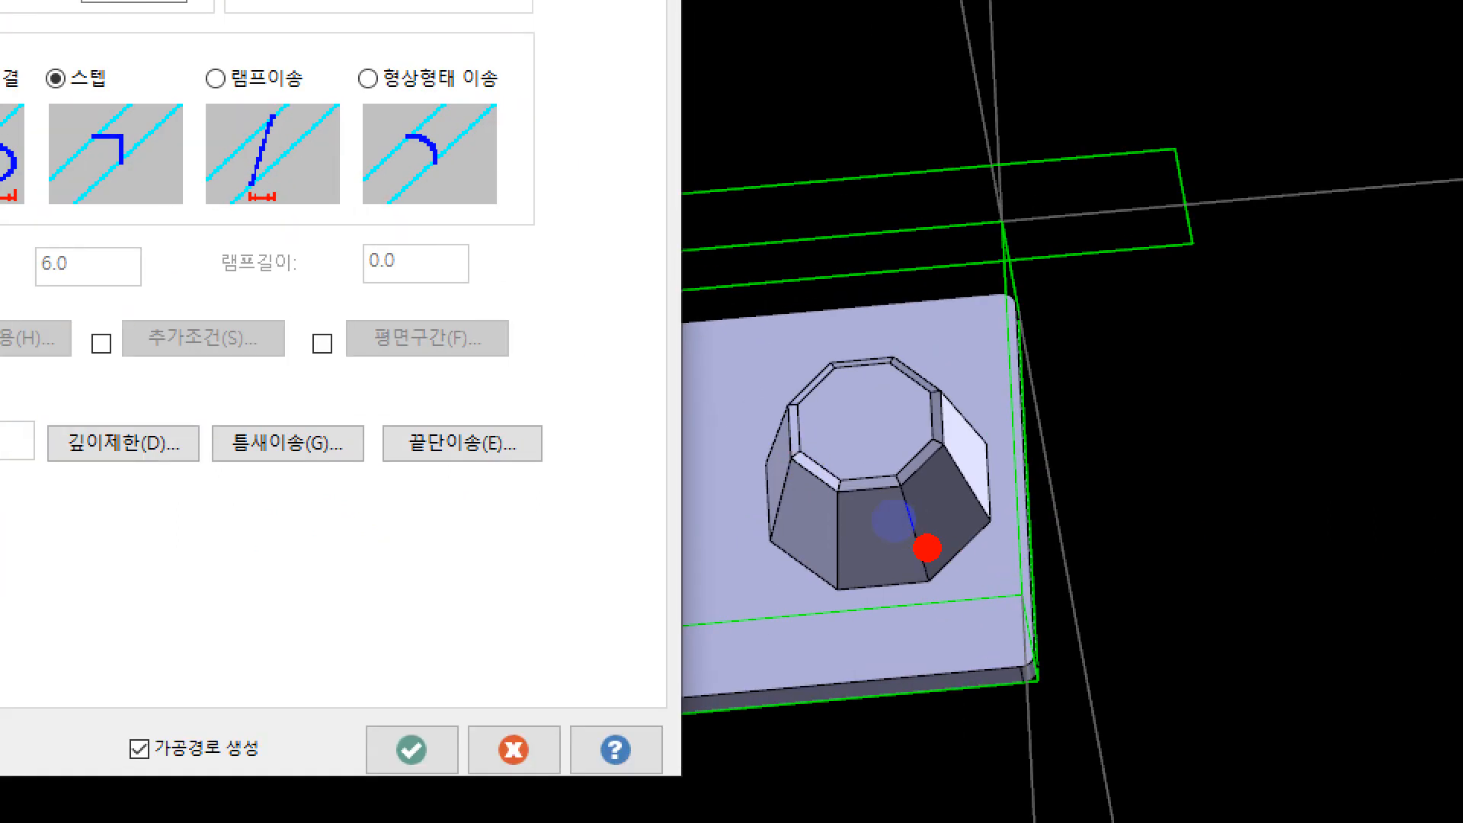
mouse_move(772, 511)
left_mouse_down()
mouse_move(751, 490)
mouse_move(702, 520)
left_mouse_up()
mouse_move(979, 389)
left_mouse_down()
mouse_move(819, 523)
mouse_move(968, 507)
mouse_move(878, 368)
left_mouse_up()
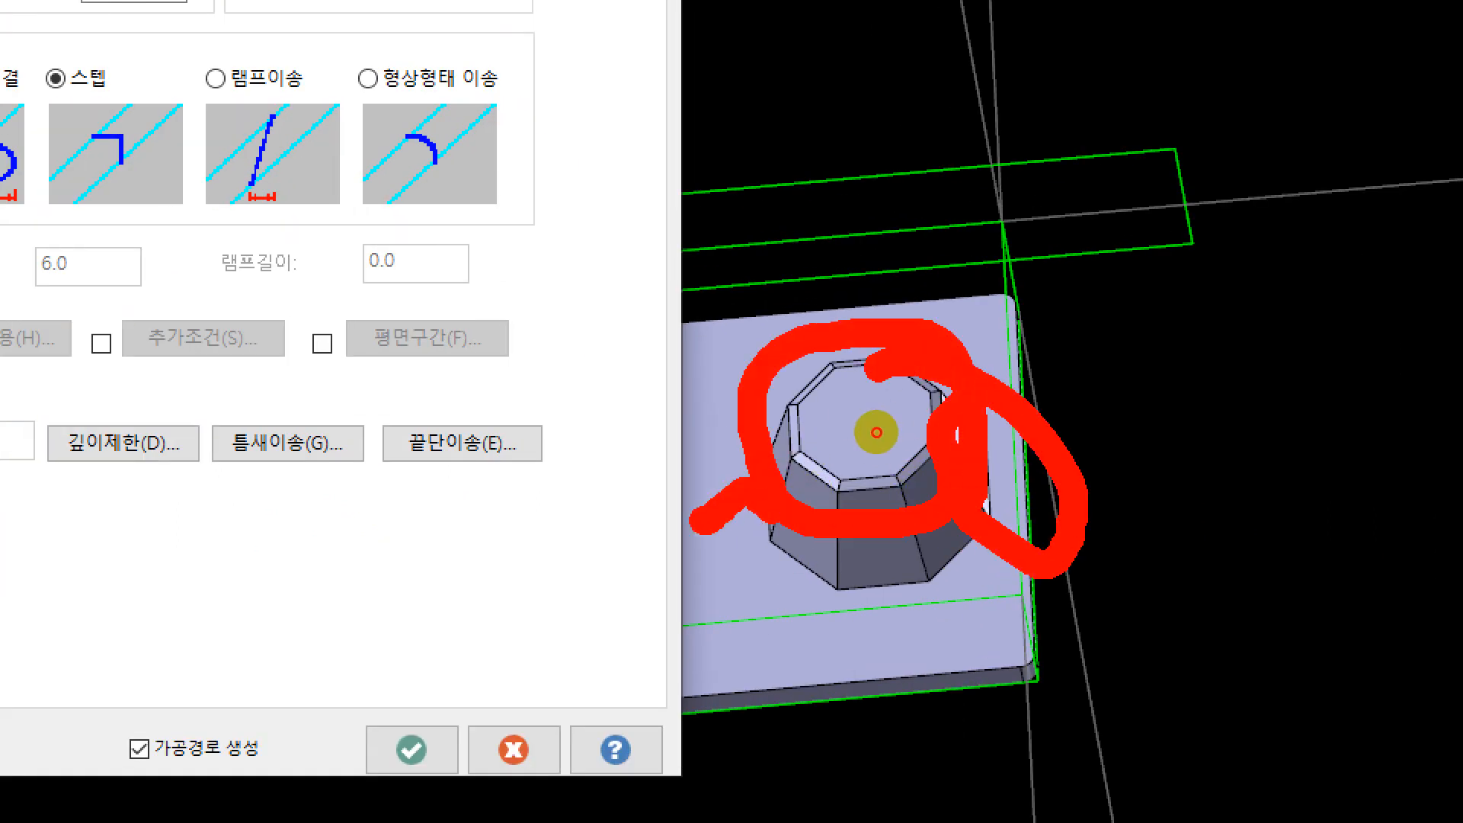
key("Escape")
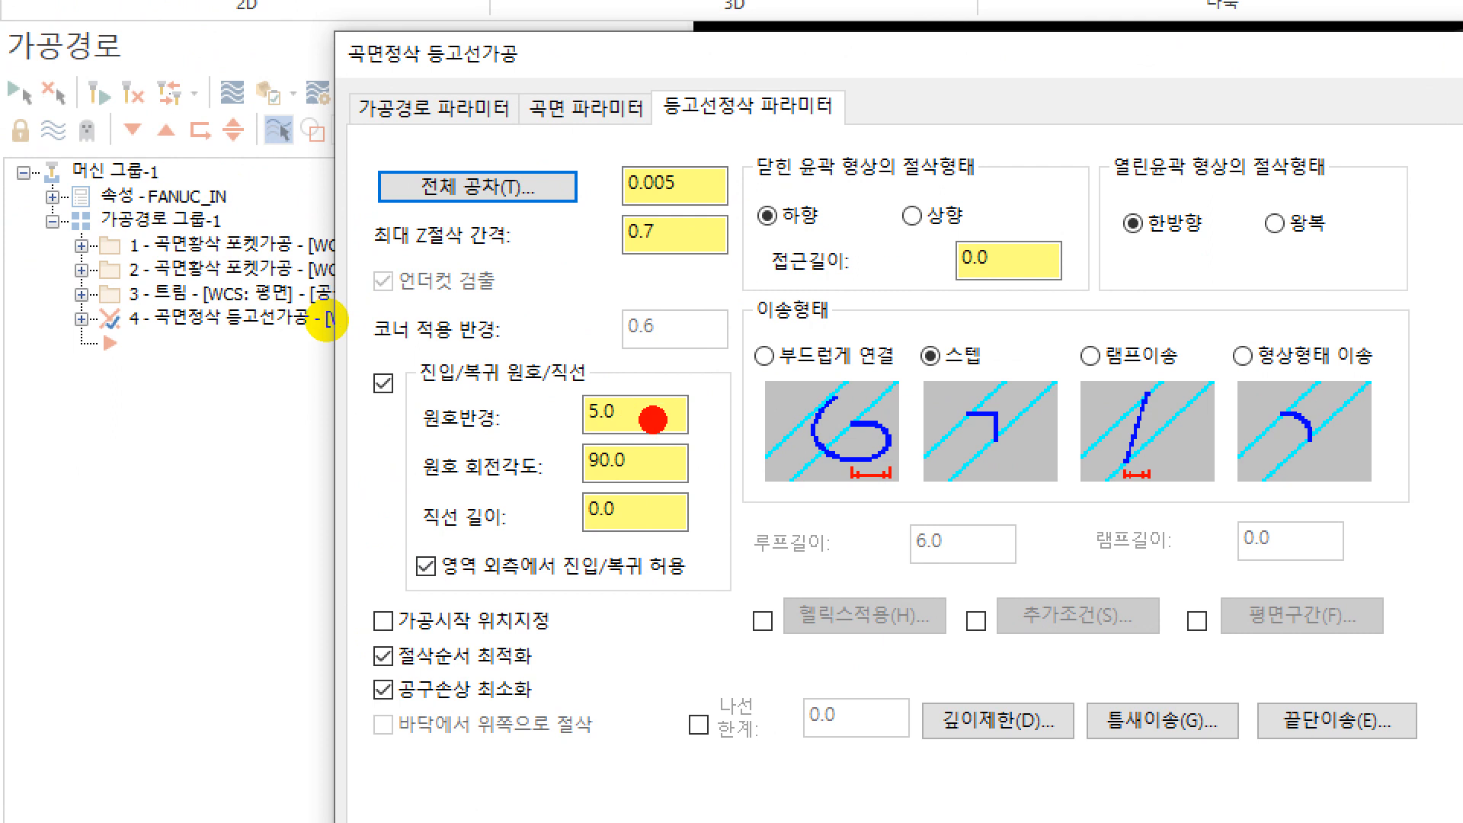
mouse_move(578, 422)
left_mouse_down()
mouse_move(487, 404)
mouse_move(564, 448)
left_mouse_up()
key("Escape")
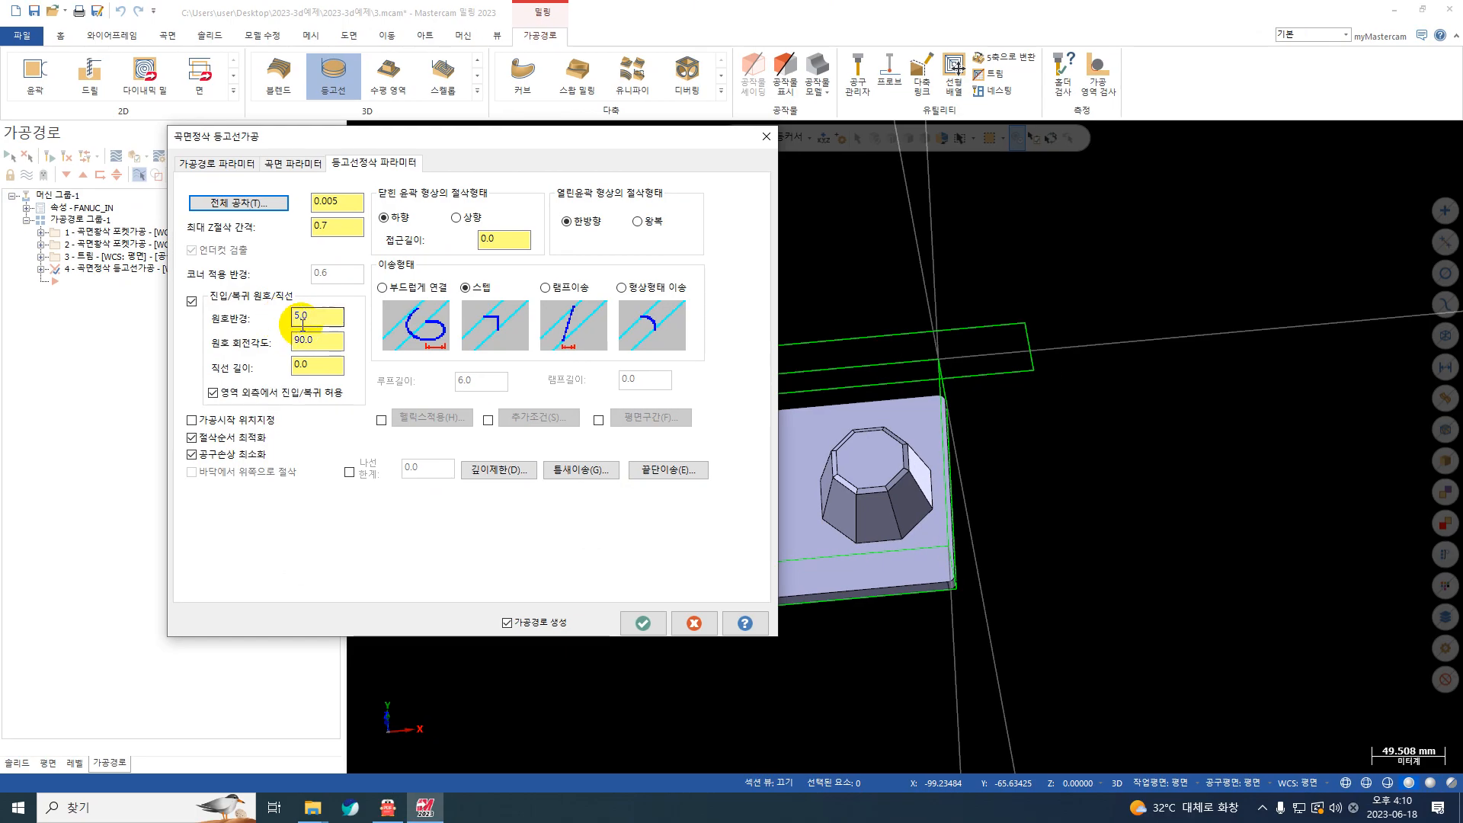
Step: Set the entry/exit arc radius (원호반경) to 3
double_click(300, 316)
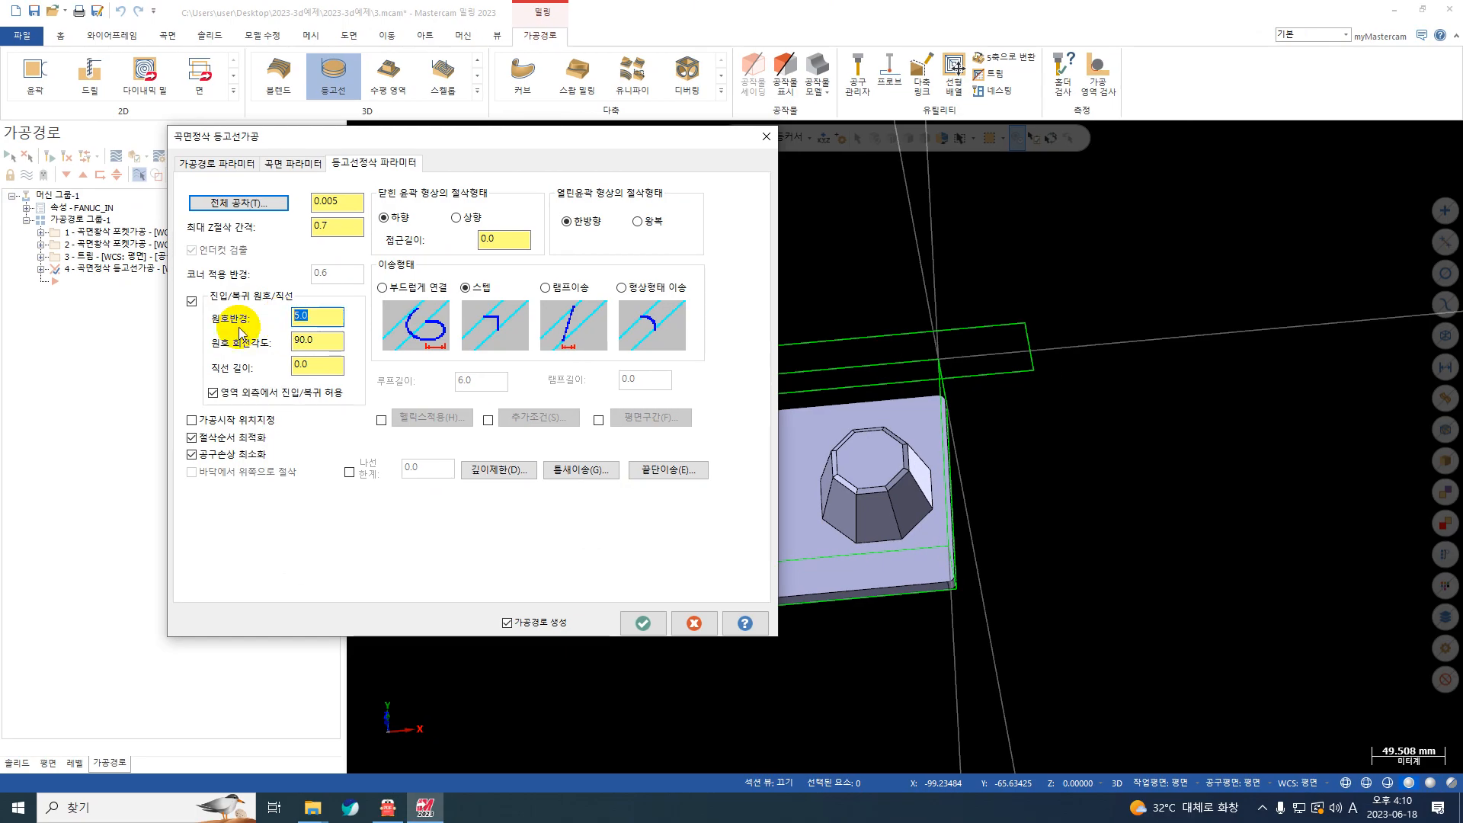
type("3")
key("Return")
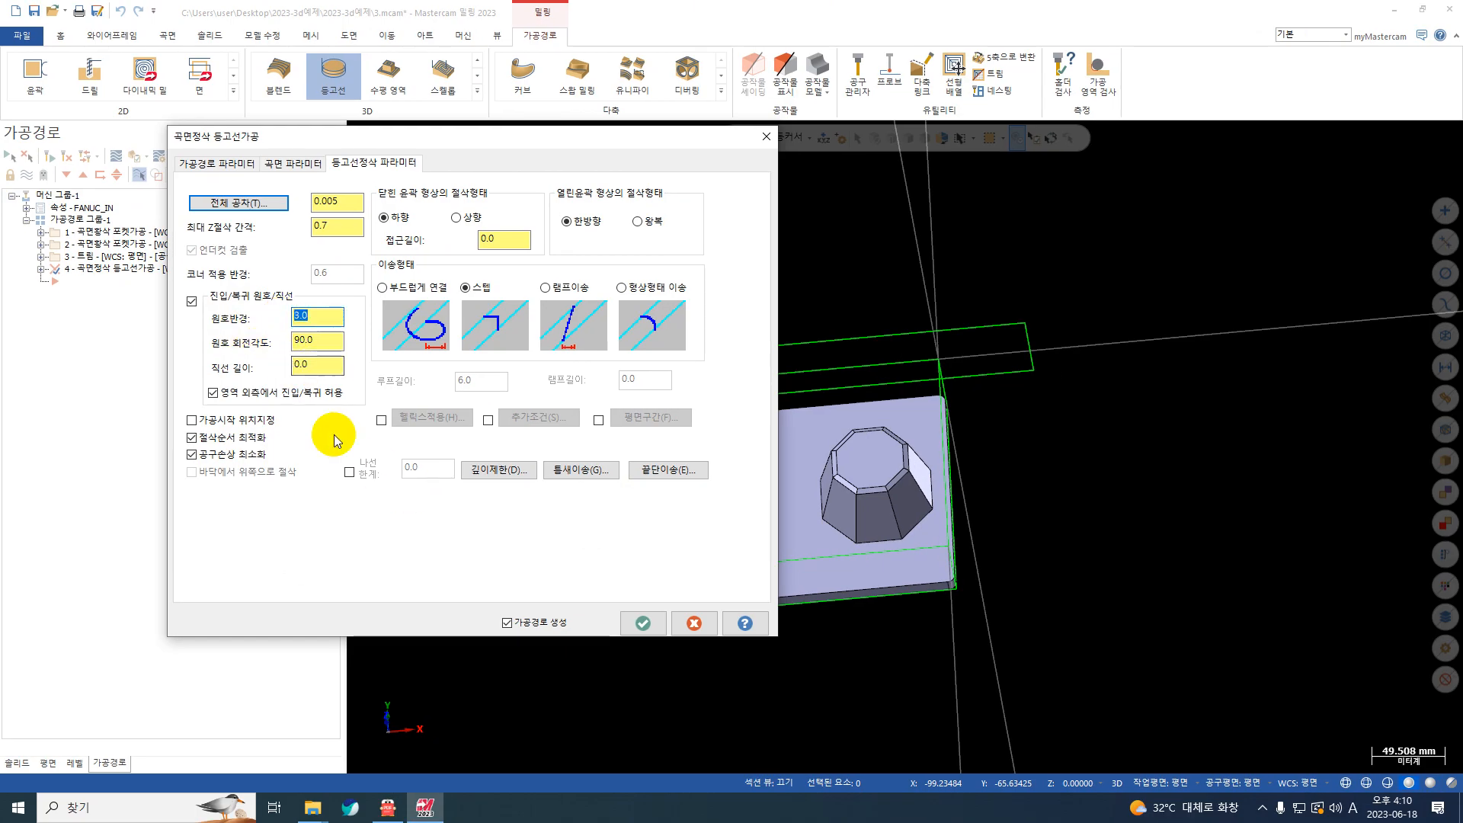
Step: Limit the cut depths in absolute values, taking the -45 maximum depth from the plate's front corner point, and generate the toolpath
left_click(499, 470)
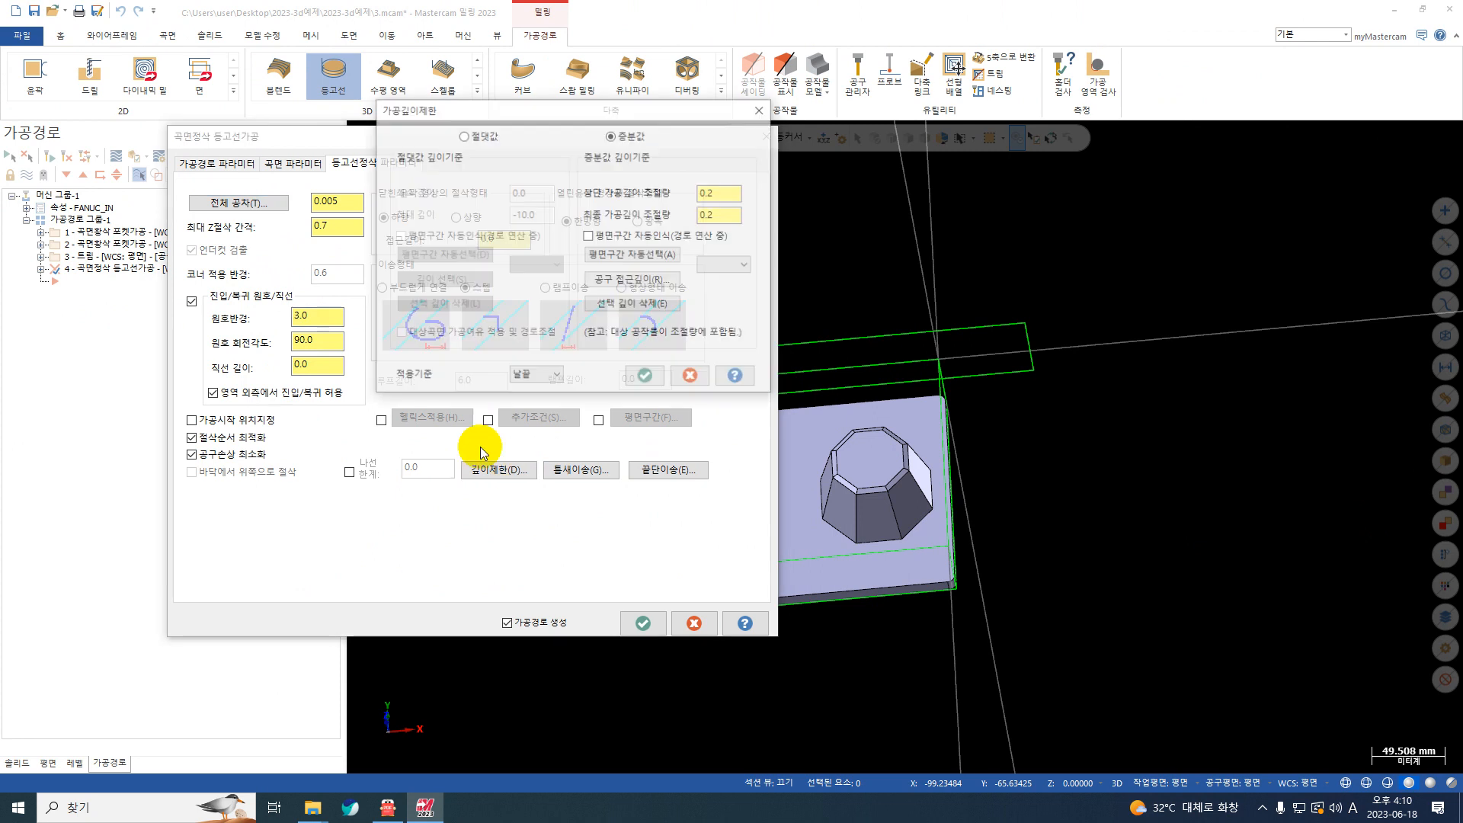
left_click(463, 134)
left_click(545, 216)
right_click(546, 218)
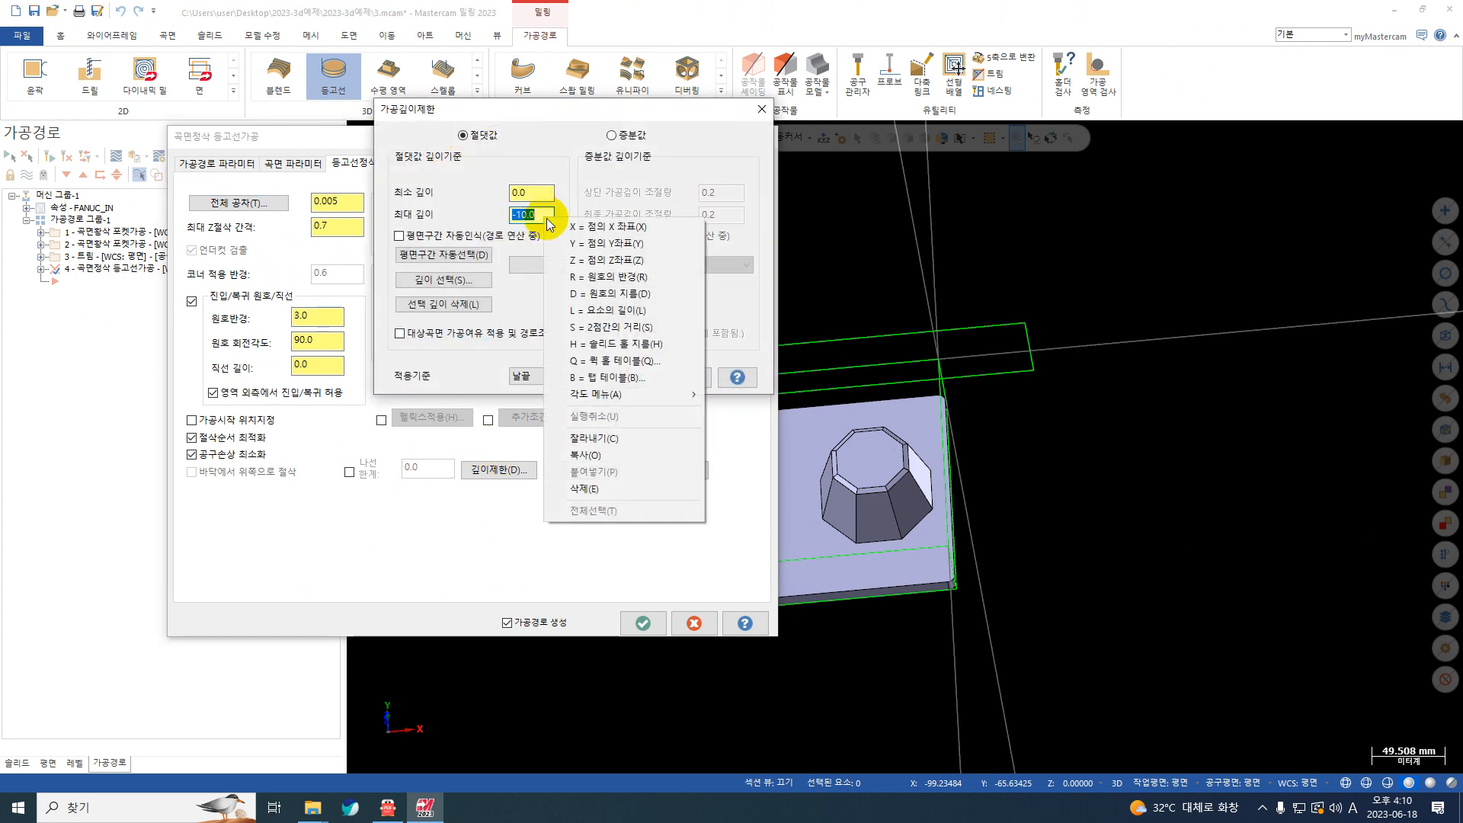
left_click(587, 259)
left_click(948, 577)
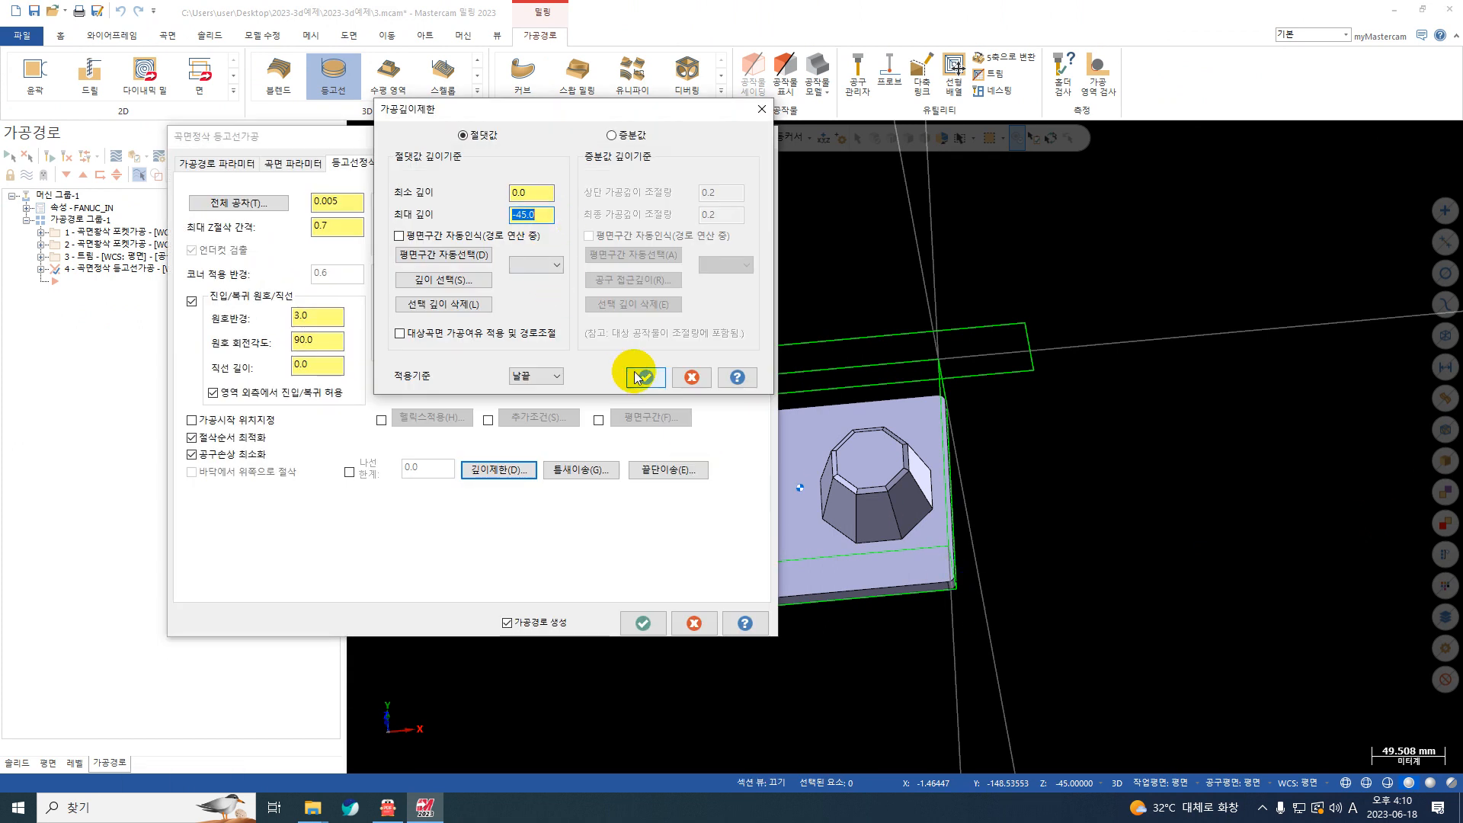
left_click(647, 377)
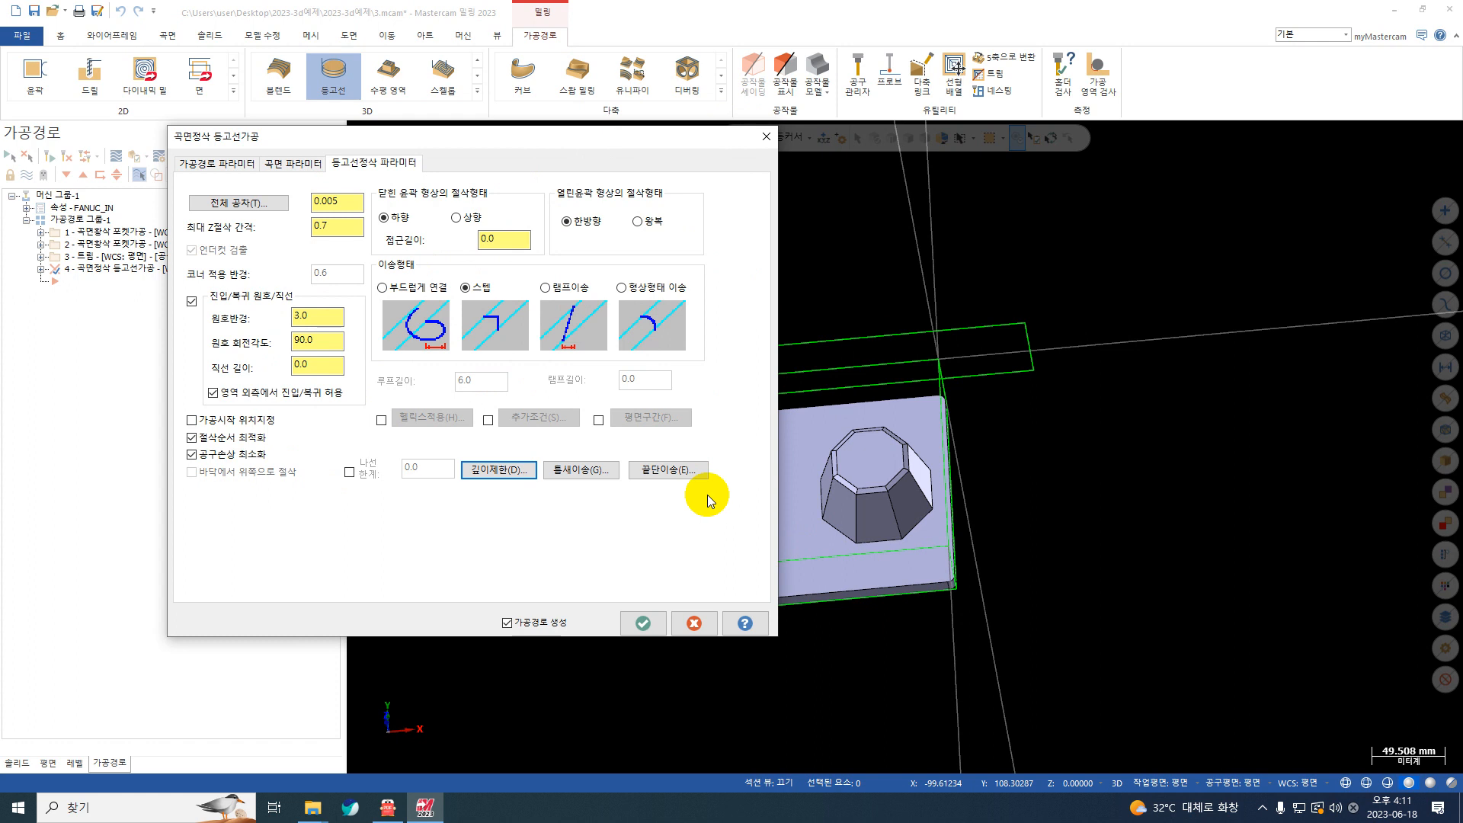
left_click(644, 623)
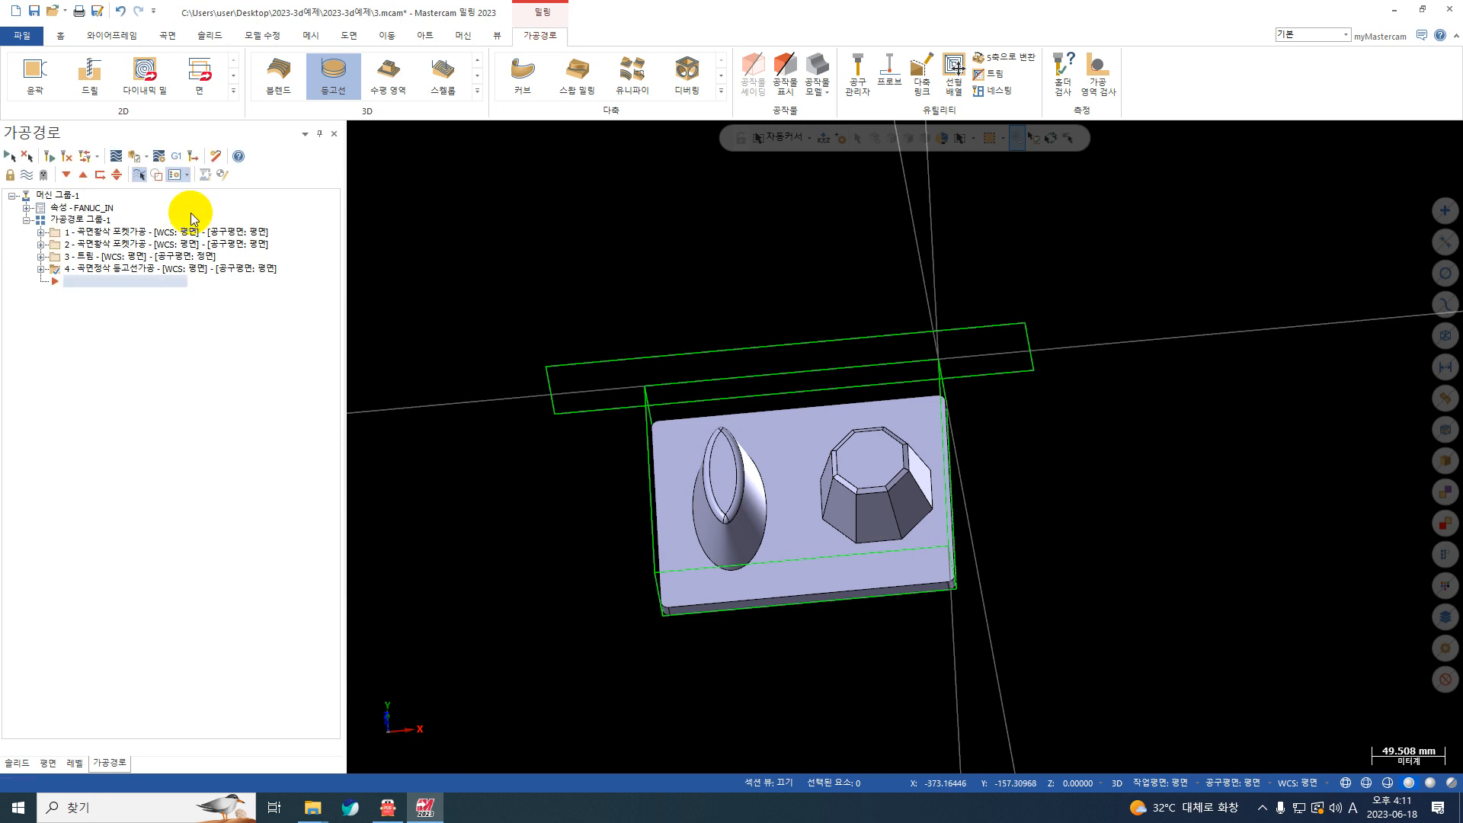
Step: Backplot the surface finish contour toolpath and examine the entry and exit arcs between passes on the elliptical boss
left_click(116, 156)
left_click(355, 129)
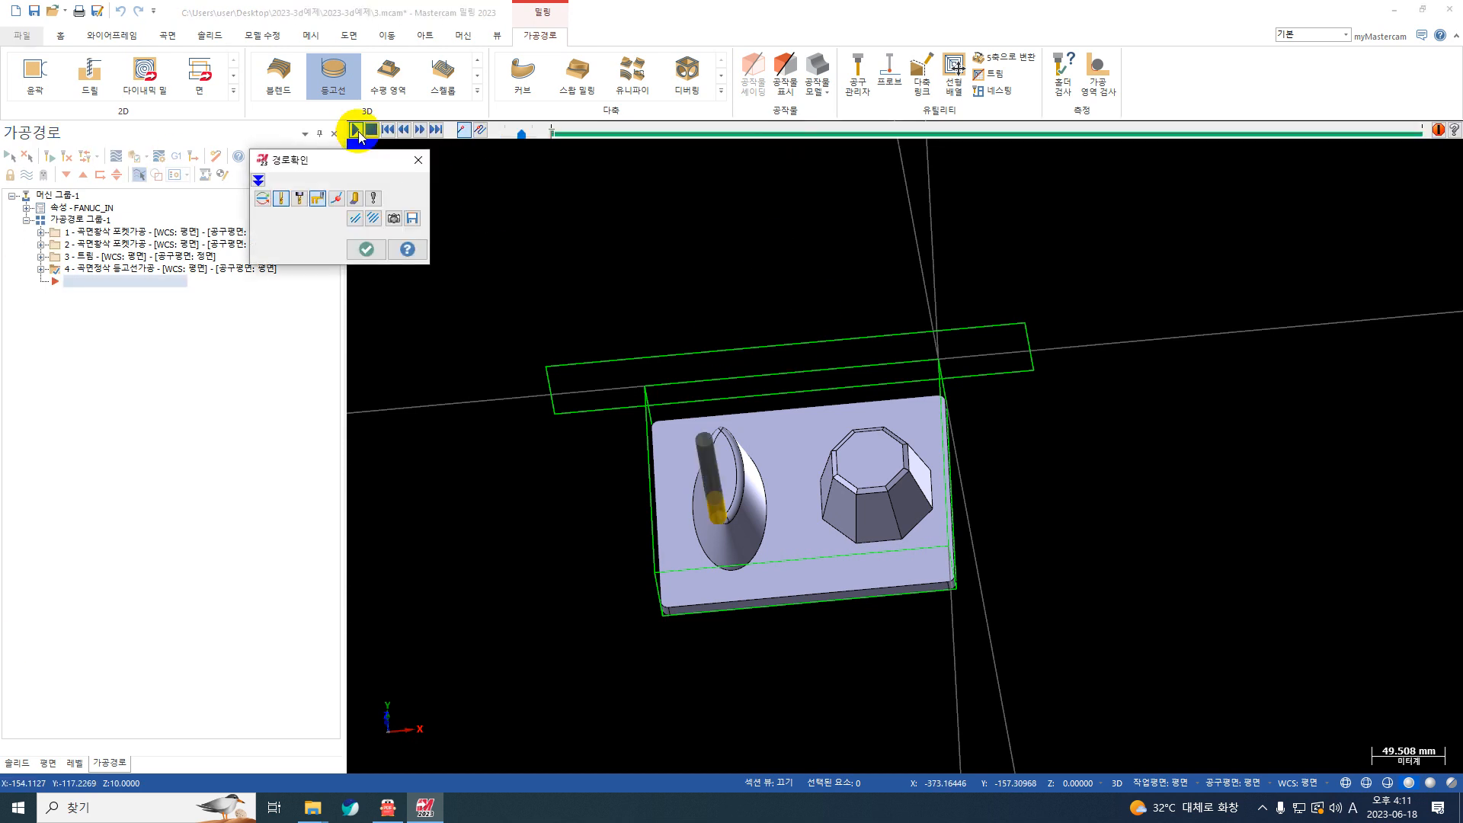
scroll(744, 496, "up", 2)
scroll(744, 496, "up", 8)
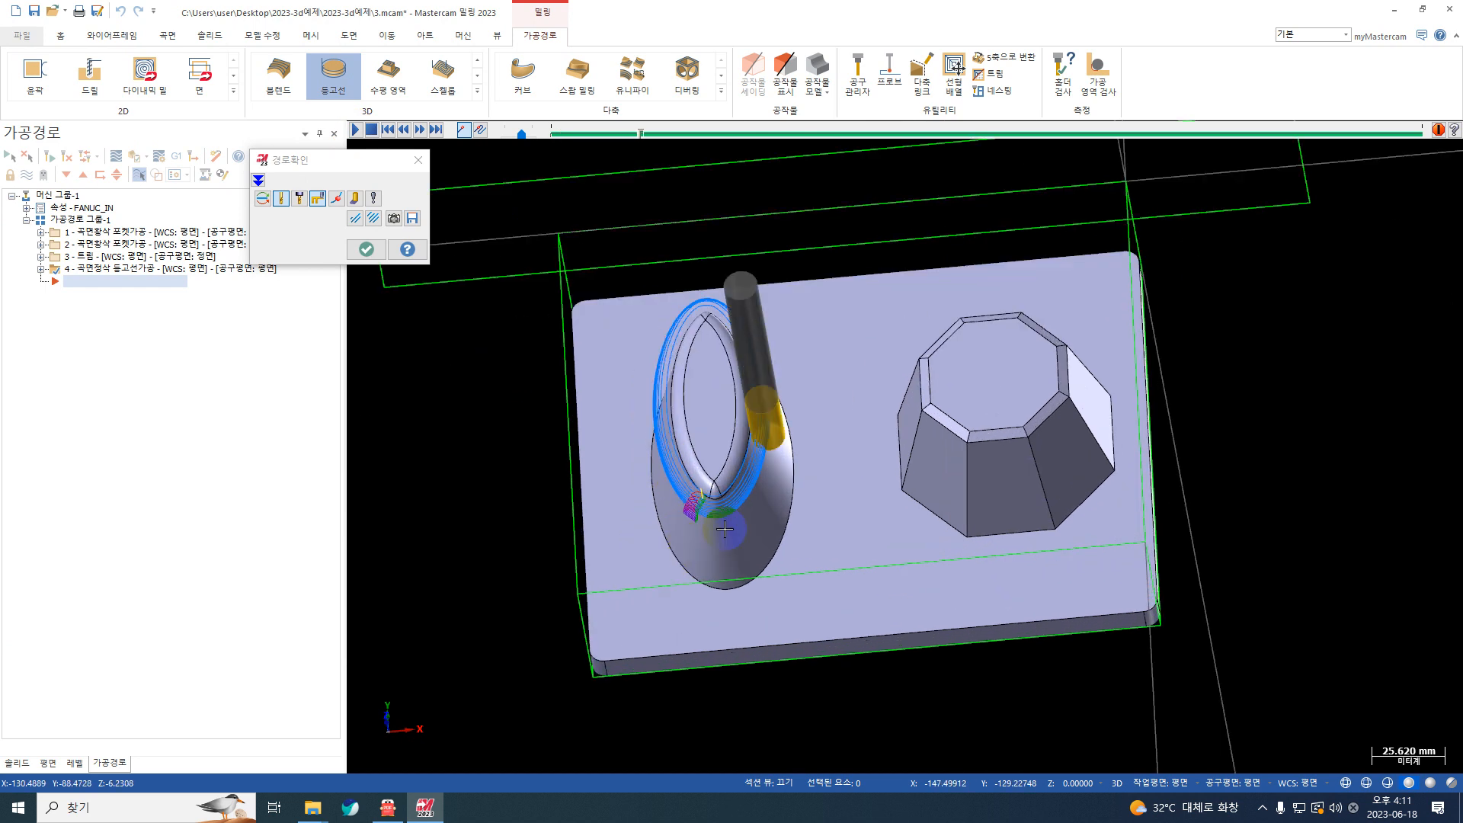
scroll(696, 473, "up", 2)
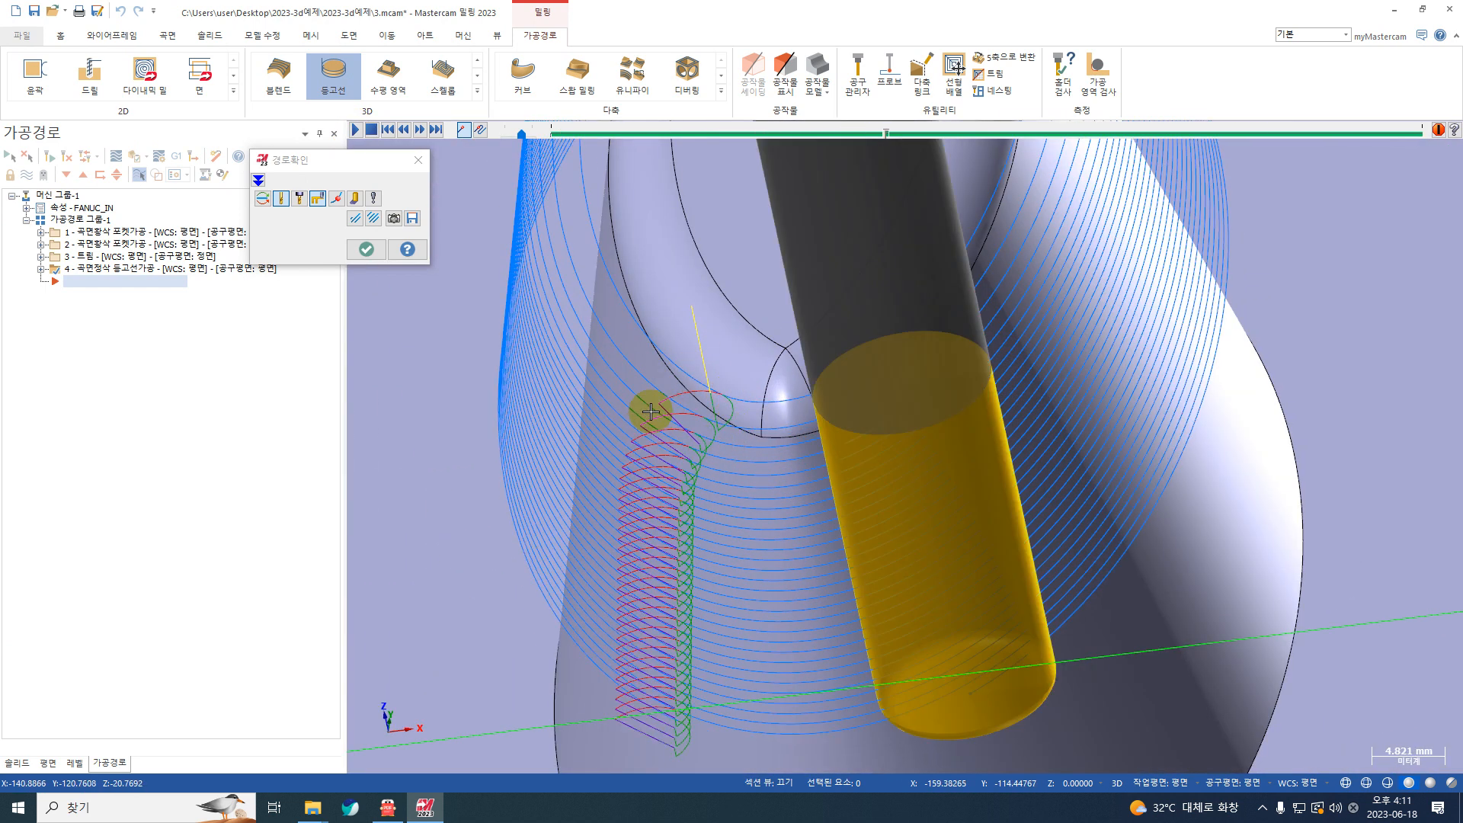
scroll(657, 427, "down", 1)
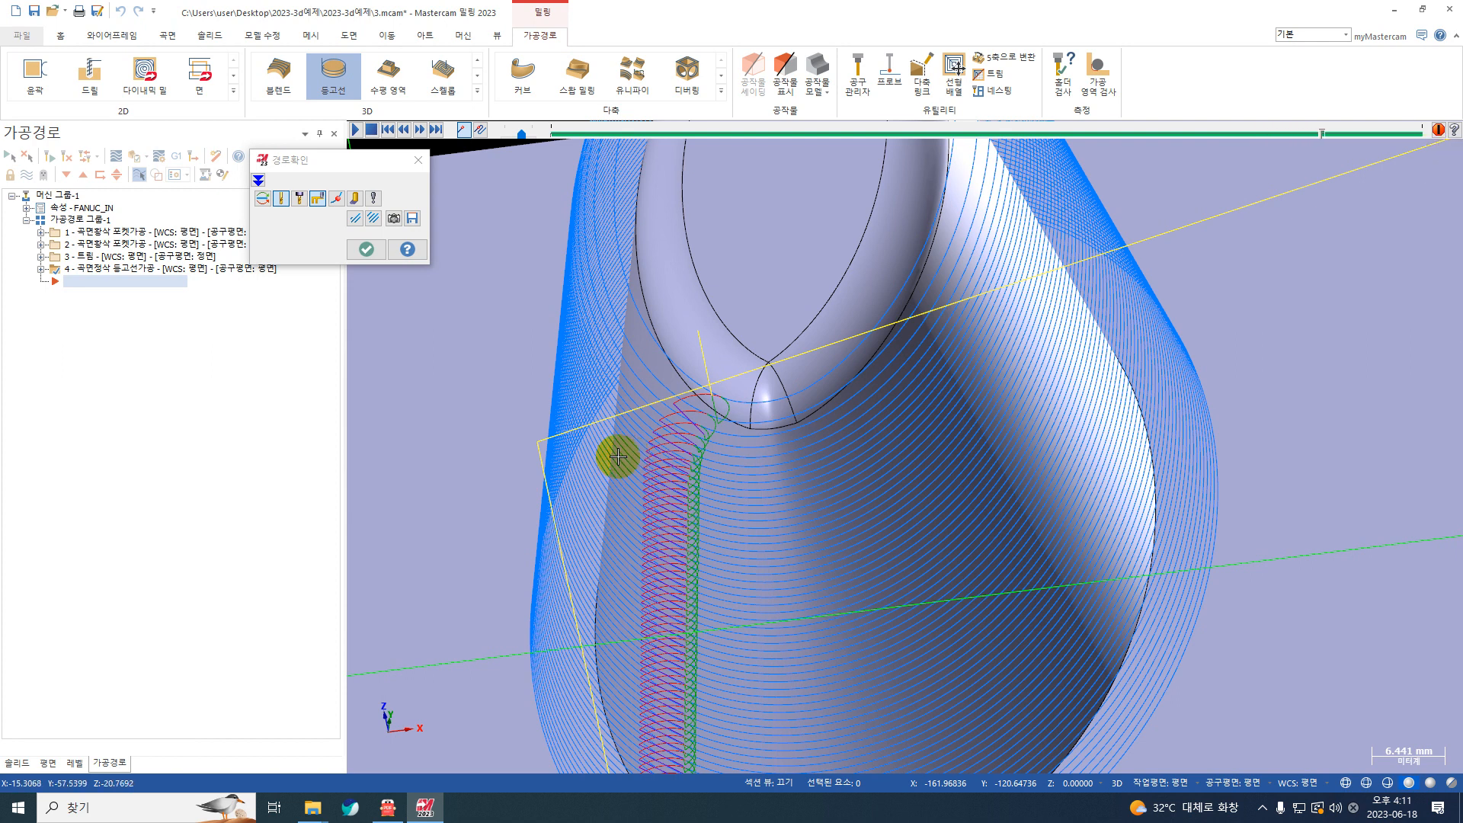
scroll(614, 457, "down", 2)
scroll(680, 416, "down", 2)
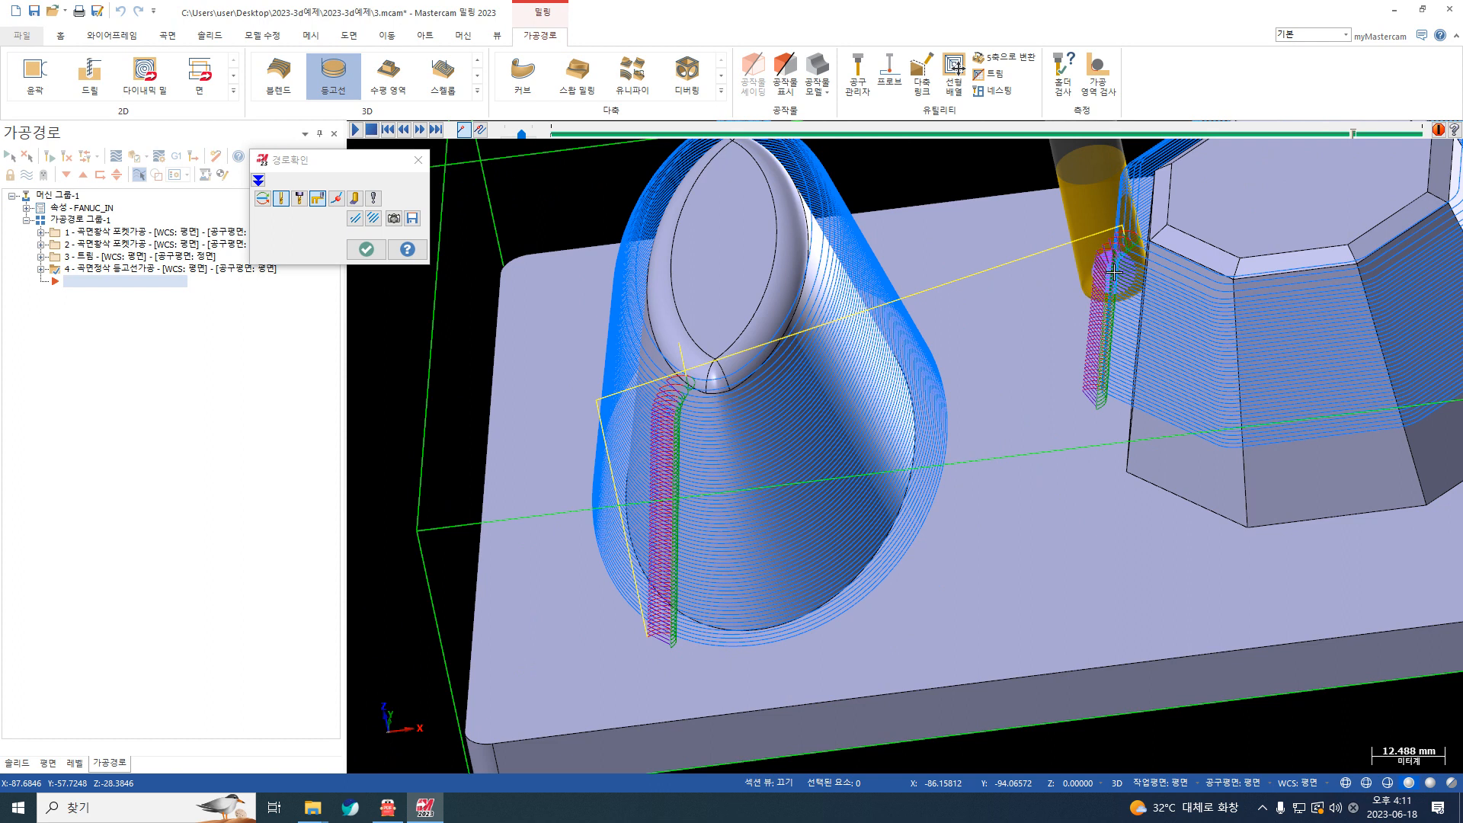
Step: Examine the entry and exit arc loops at the octagonal boss's lowest passes and close the backplot
scroll(1101, 344, "up", 2)
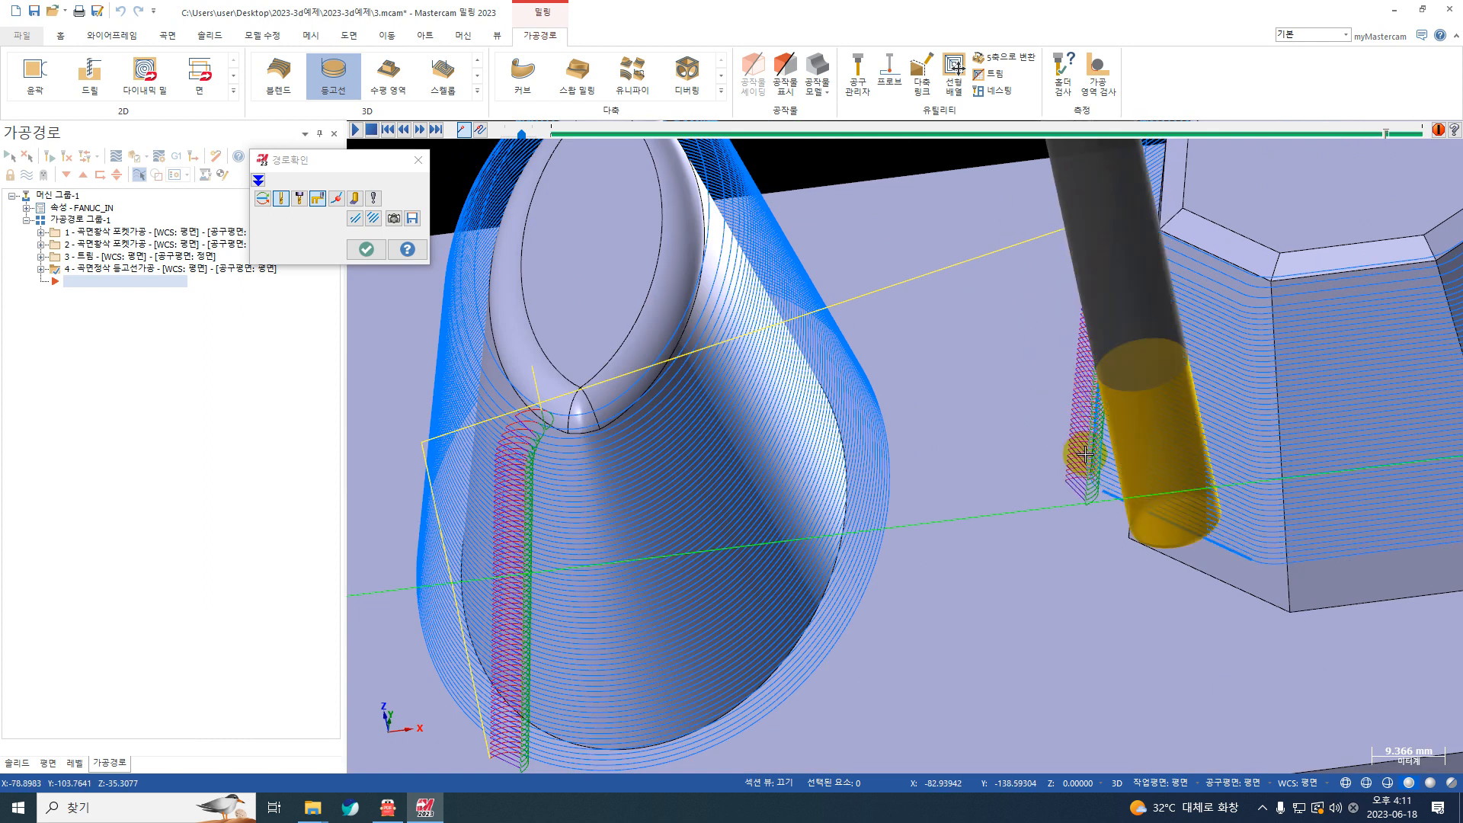
scroll(1067, 526, "up", 2)
scroll(1075, 531, "up", 2)
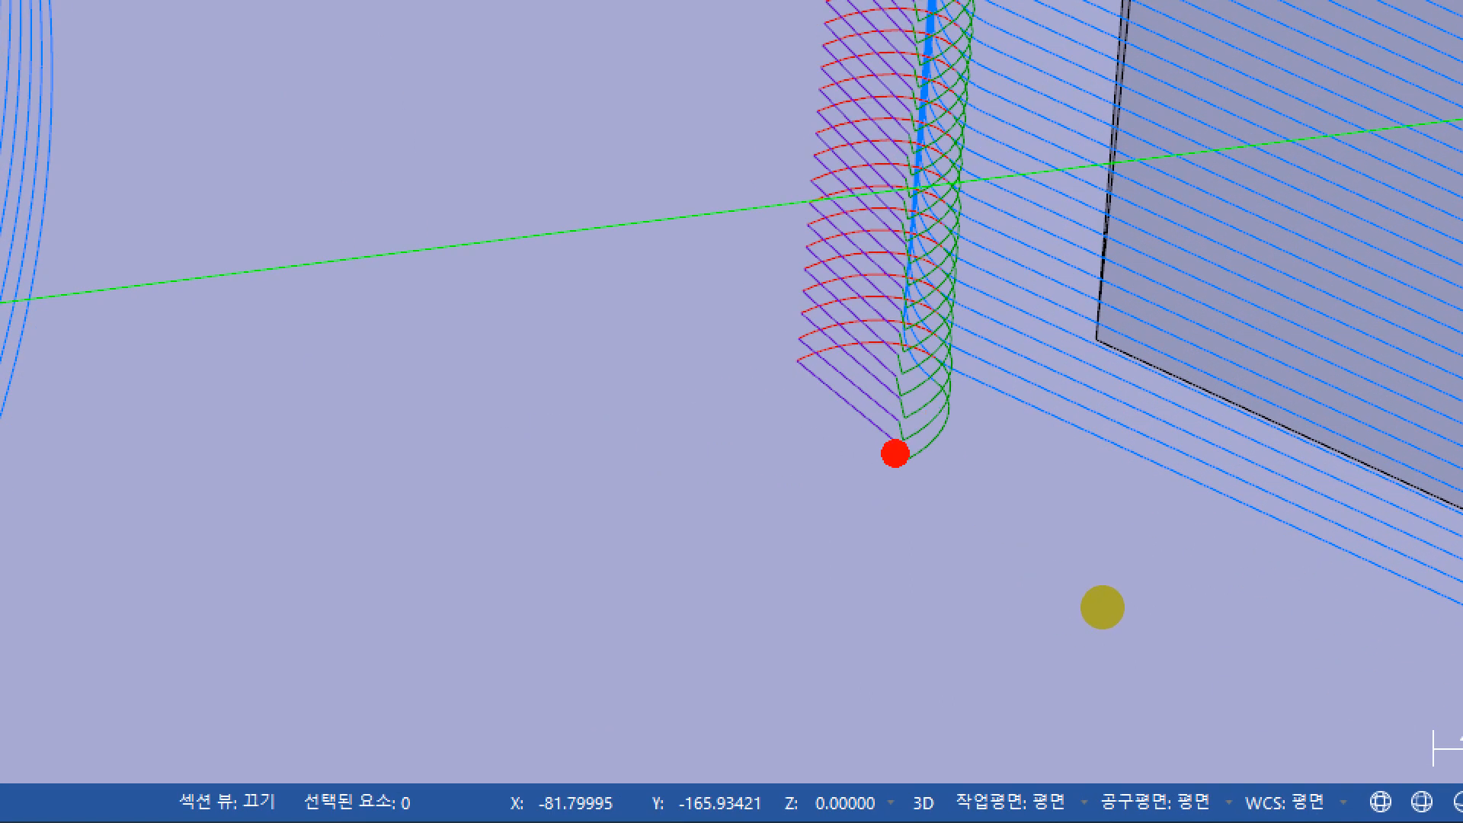
mouse_move(899, 450)
left_mouse_down()
mouse_move(923, 350)
mouse_move(773, 330)
mouse_move(895, 408)
mouse_move(888, 465)
mouse_move(964, 374)
left_mouse_up()
mouse_move(784, 301)
left_mouse_down()
mouse_move(735, 358)
mouse_move(868, 457)
mouse_move(872, 518)
left_mouse_up()
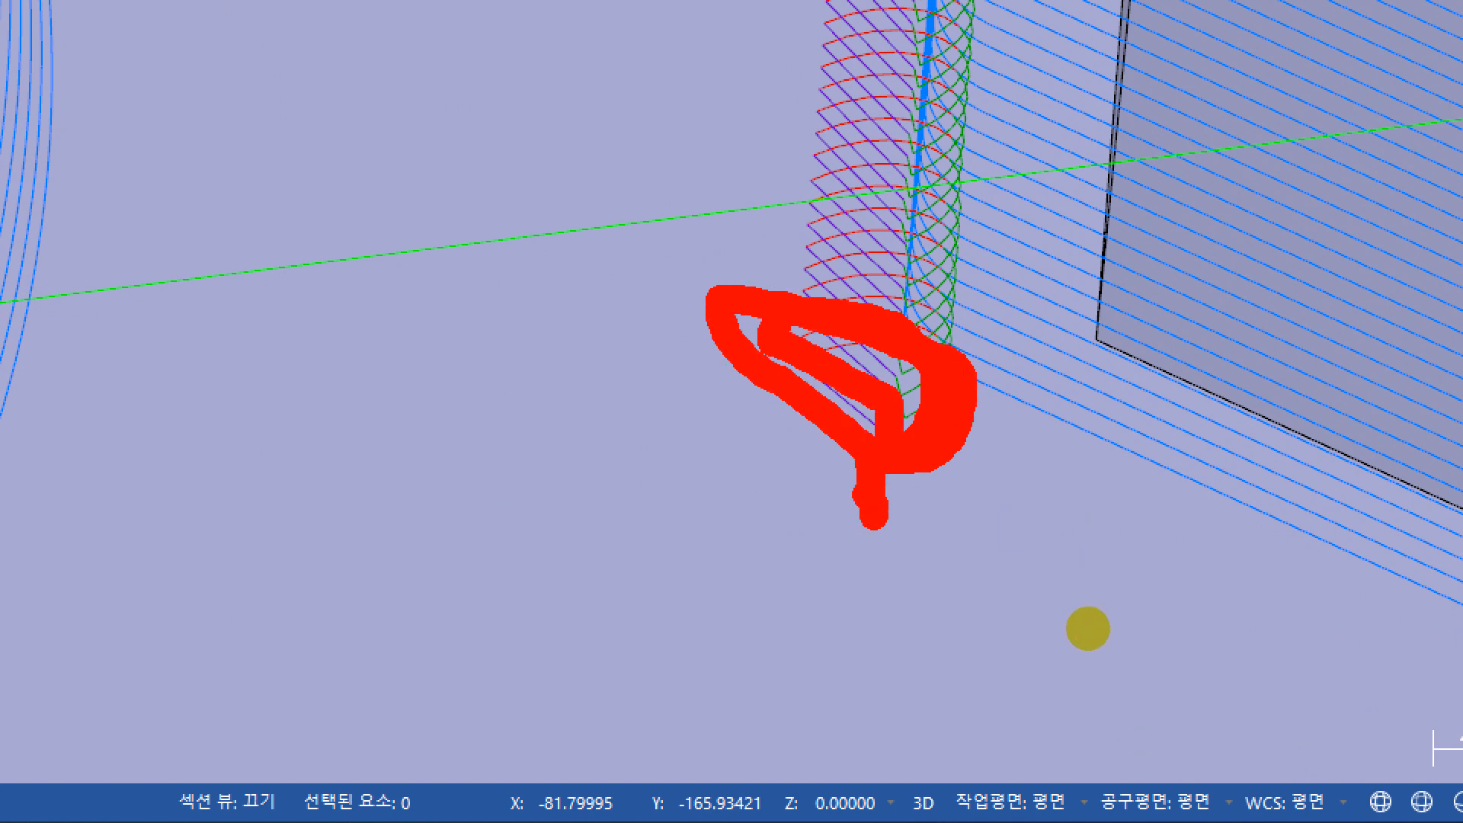
key("Escape")
scroll(876, 369, "down", 5)
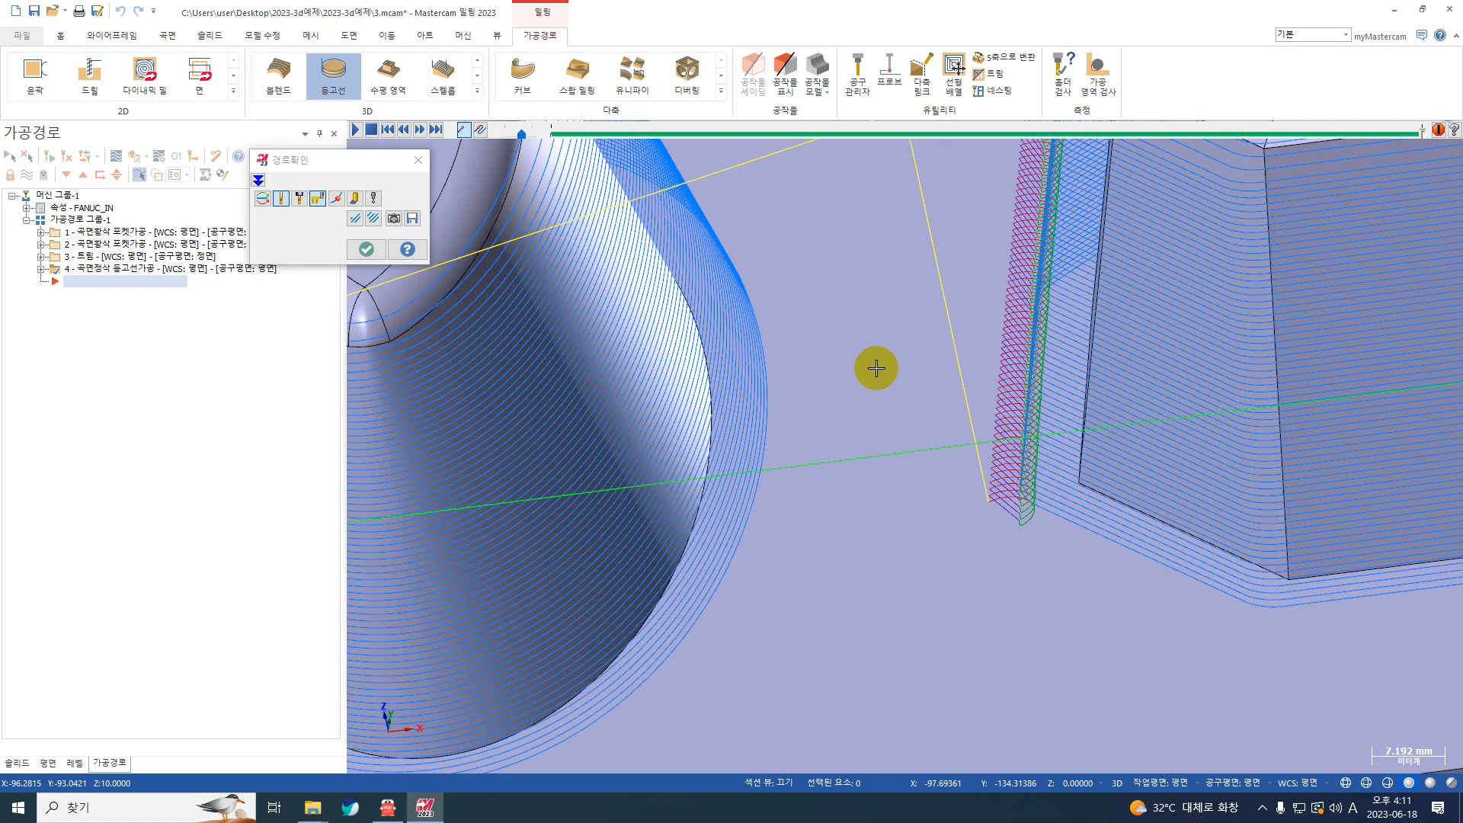
scroll(901, 384, "down", 3)
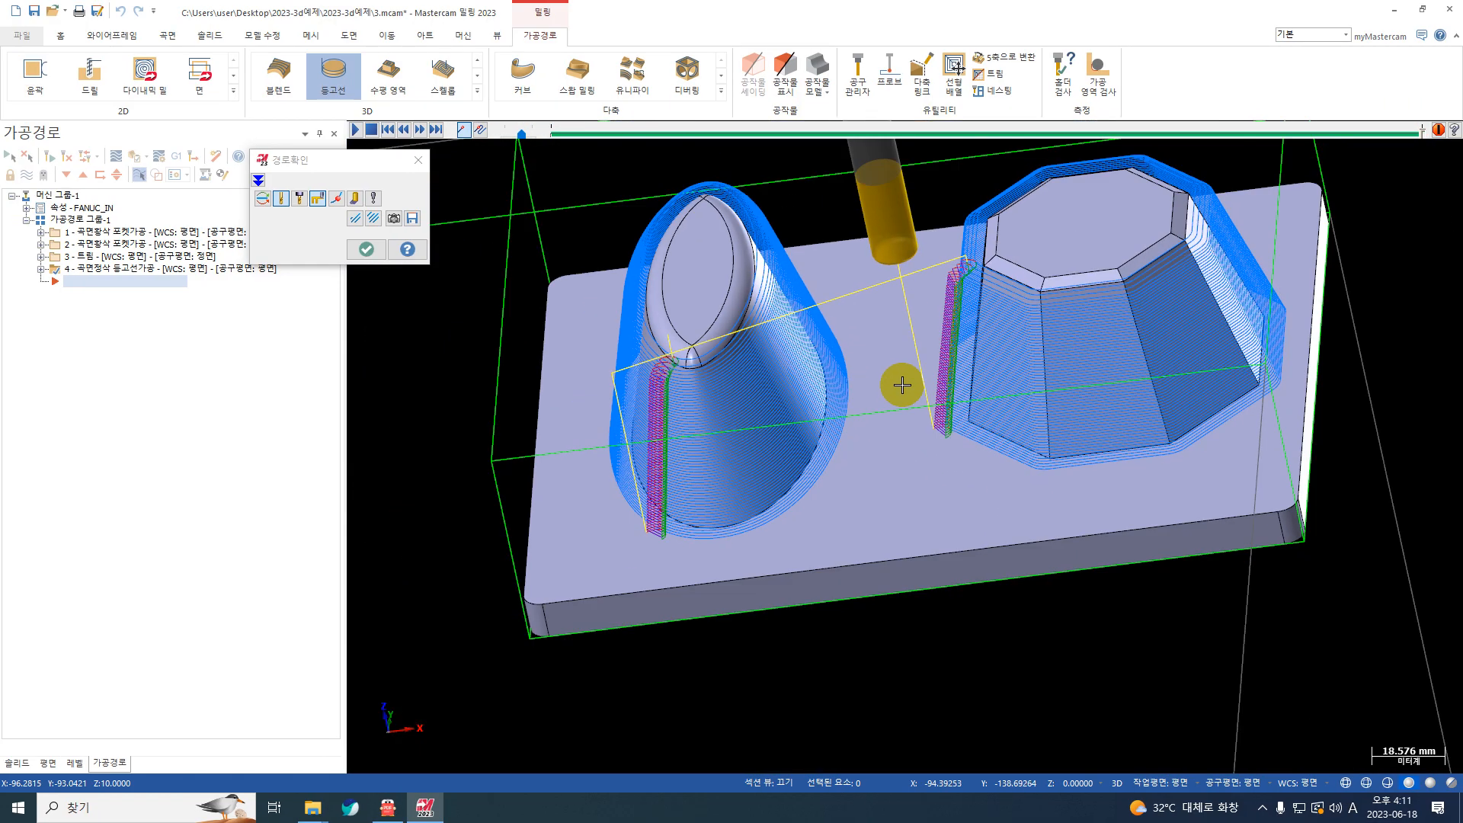
key("Escape")
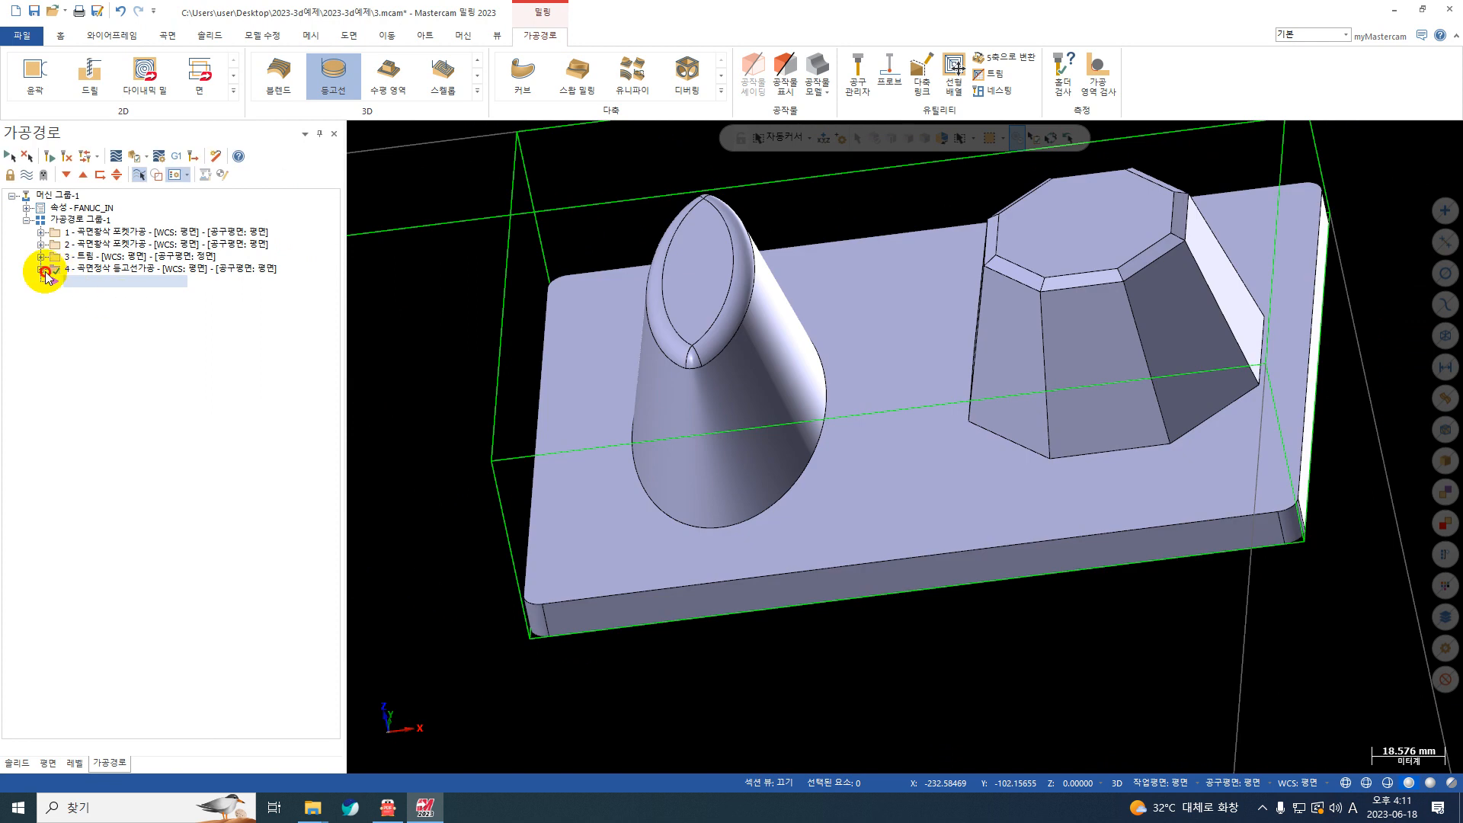
Step: Change the contour toolpath's transition to ramp (램프이송) with a ramp length of 3 and regenerate it
left_click(41, 269)
left_click(84, 281)
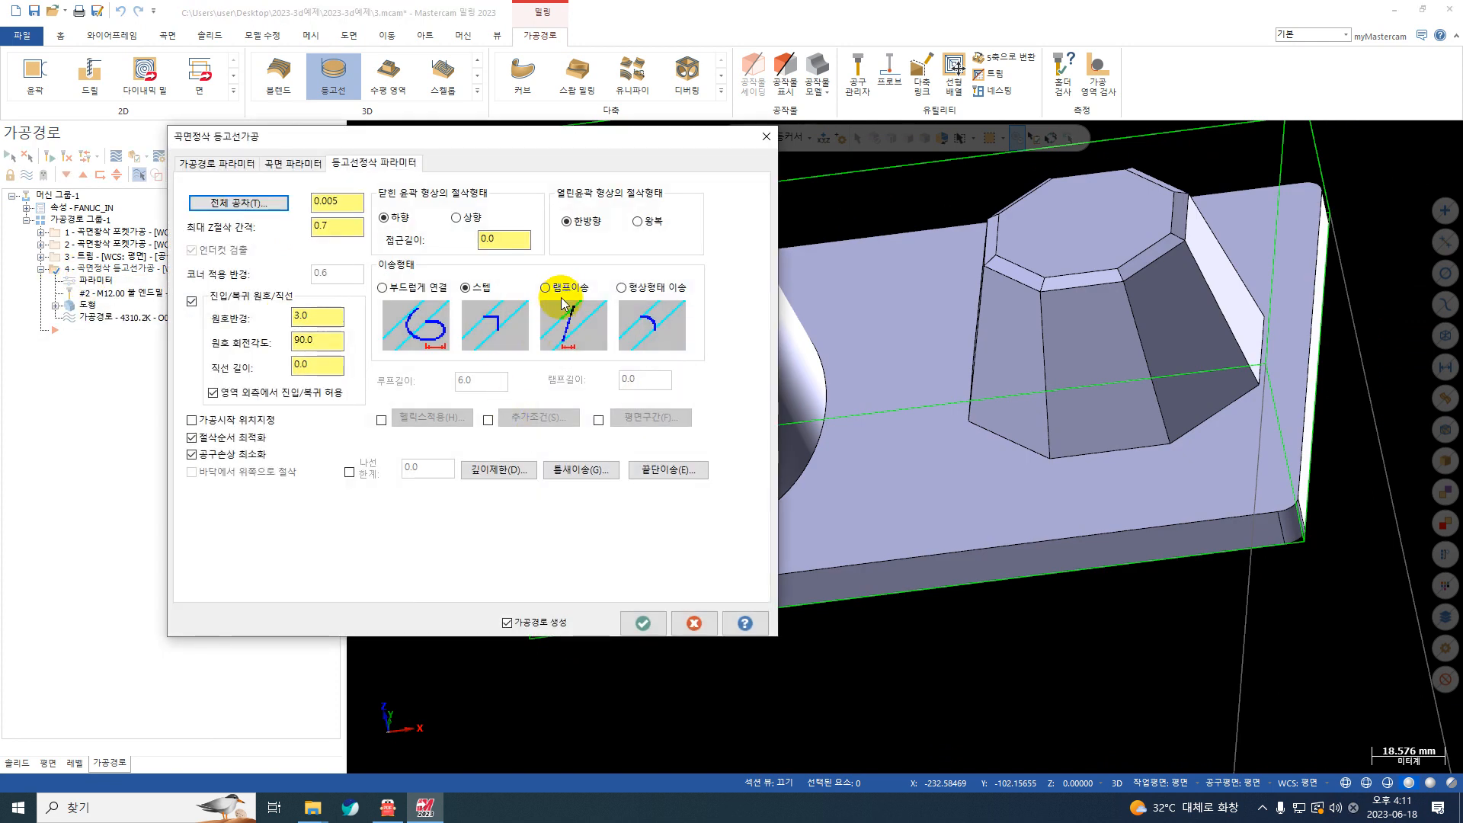
left_click(545, 288)
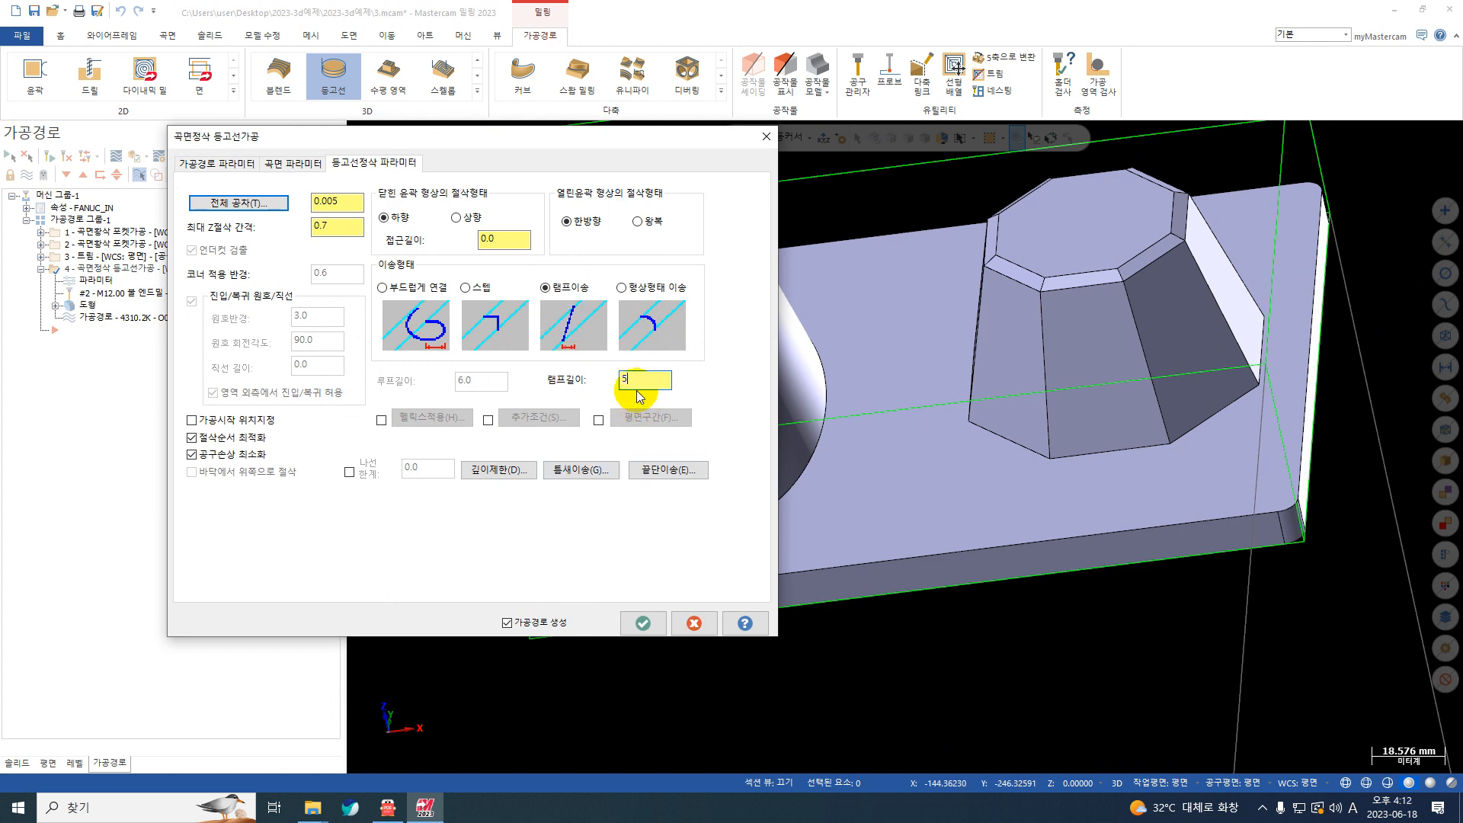
left_click(642, 623)
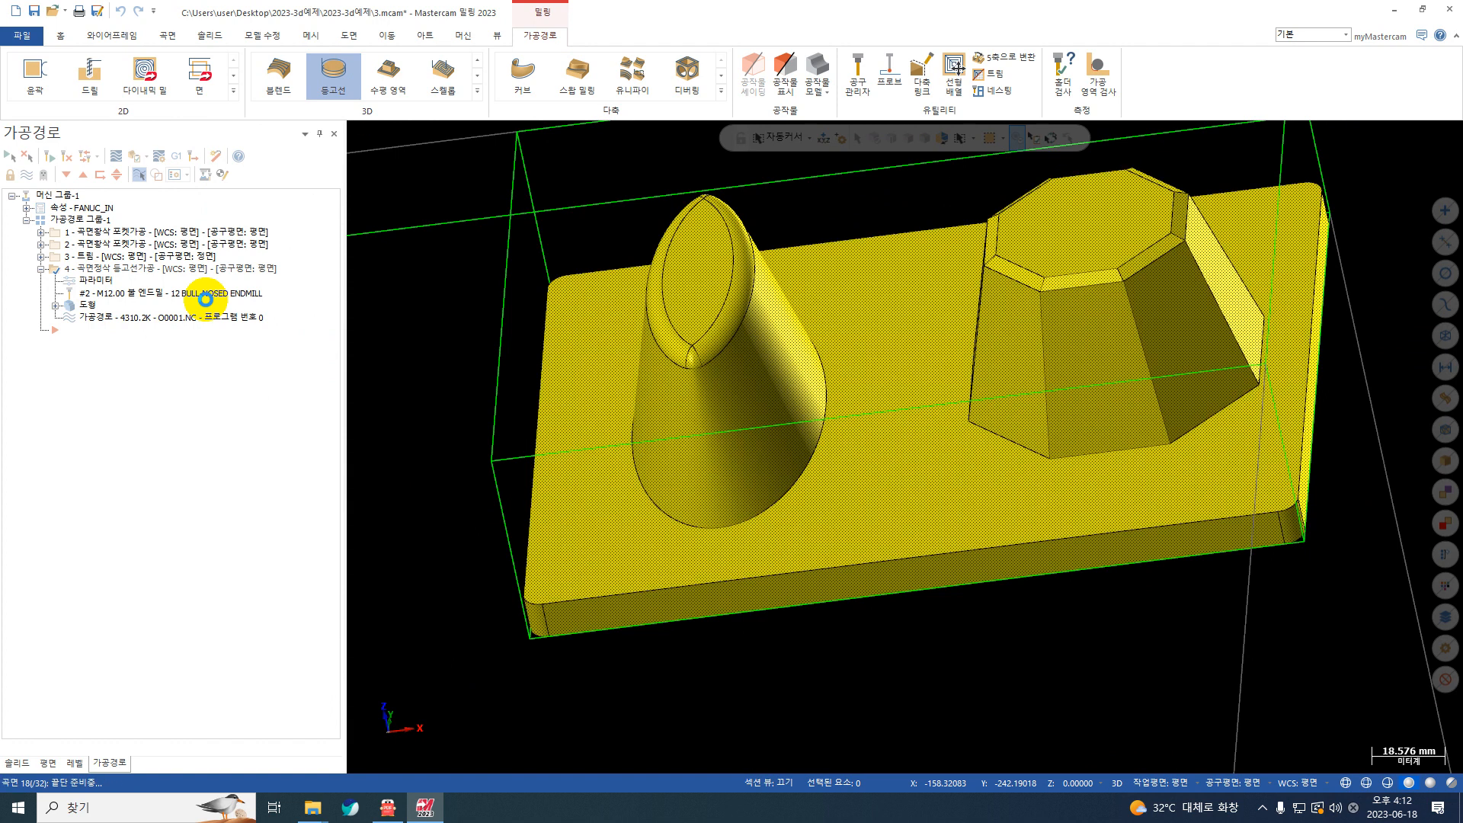
Step: Backplot the ramp-transition toolpath and inspect the first ramp moves on the elliptical boss
left_click(116, 155)
left_click(357, 130)
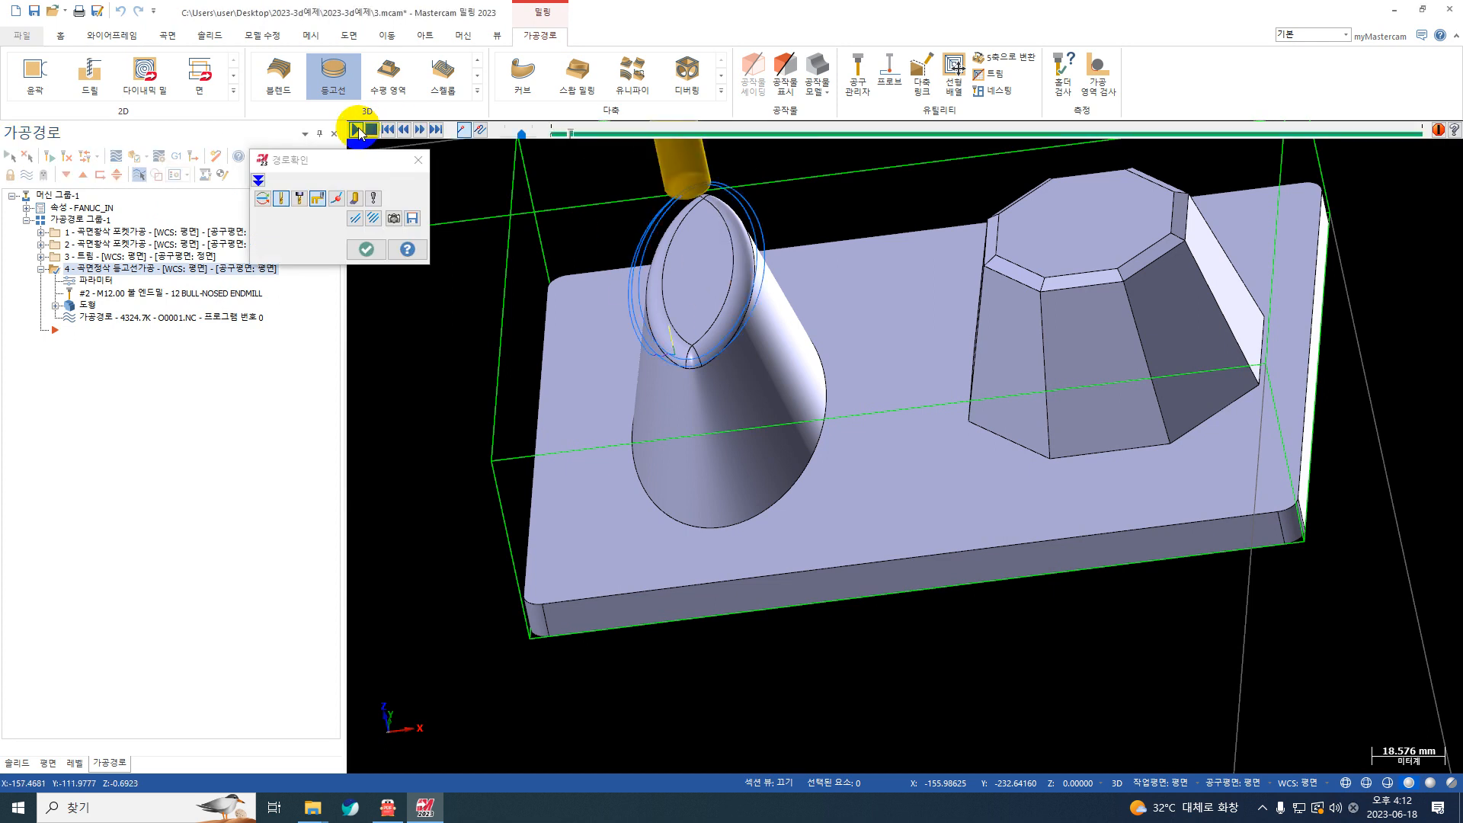
scroll(563, 404, "up", 2)
left_click_drag(736, 284, 639, 398)
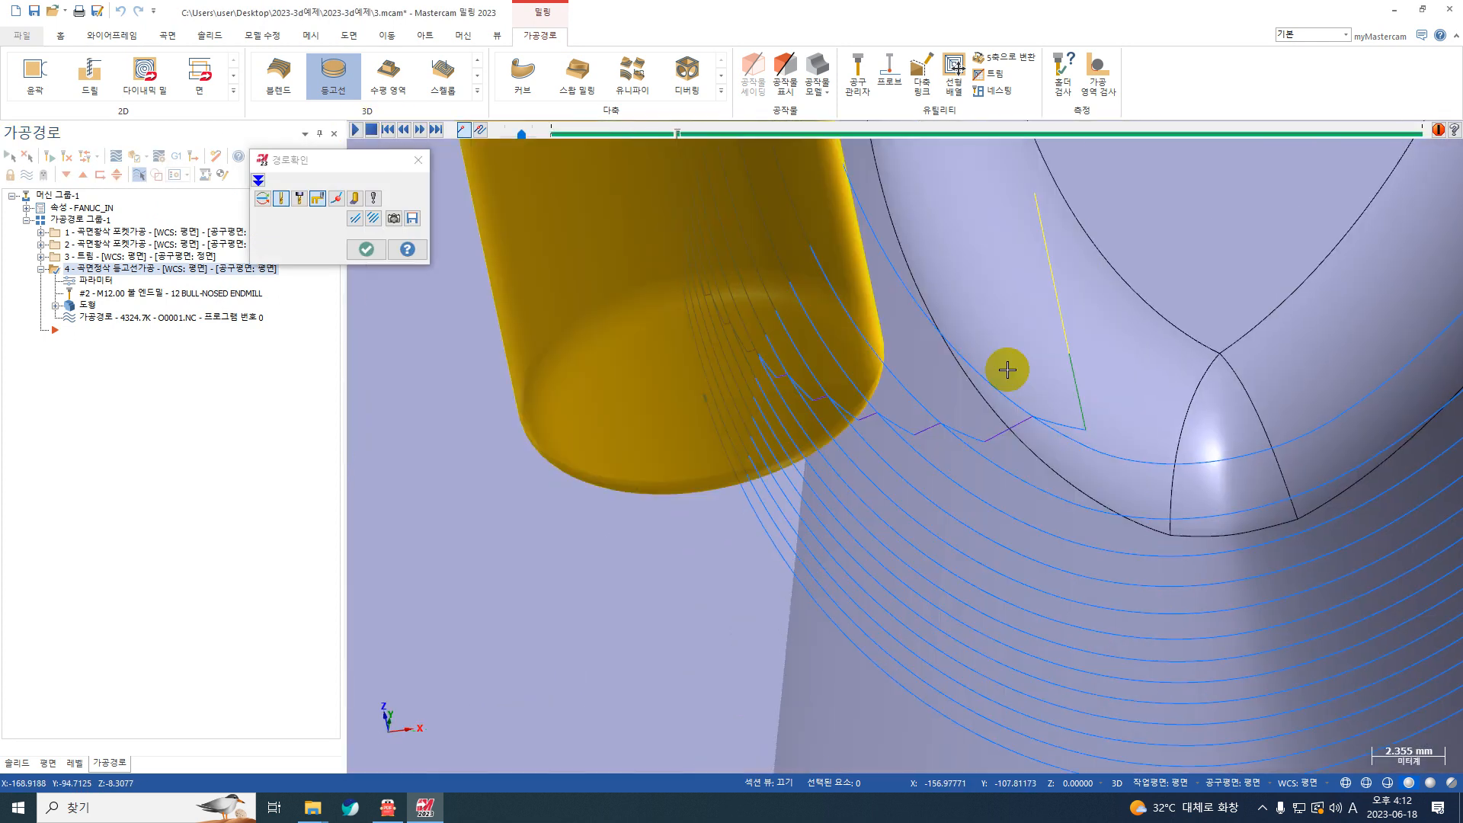
key("Escape")
middle_click_drag(1007, 370, 1091, 396)
scroll(679, 313, "down", 5)
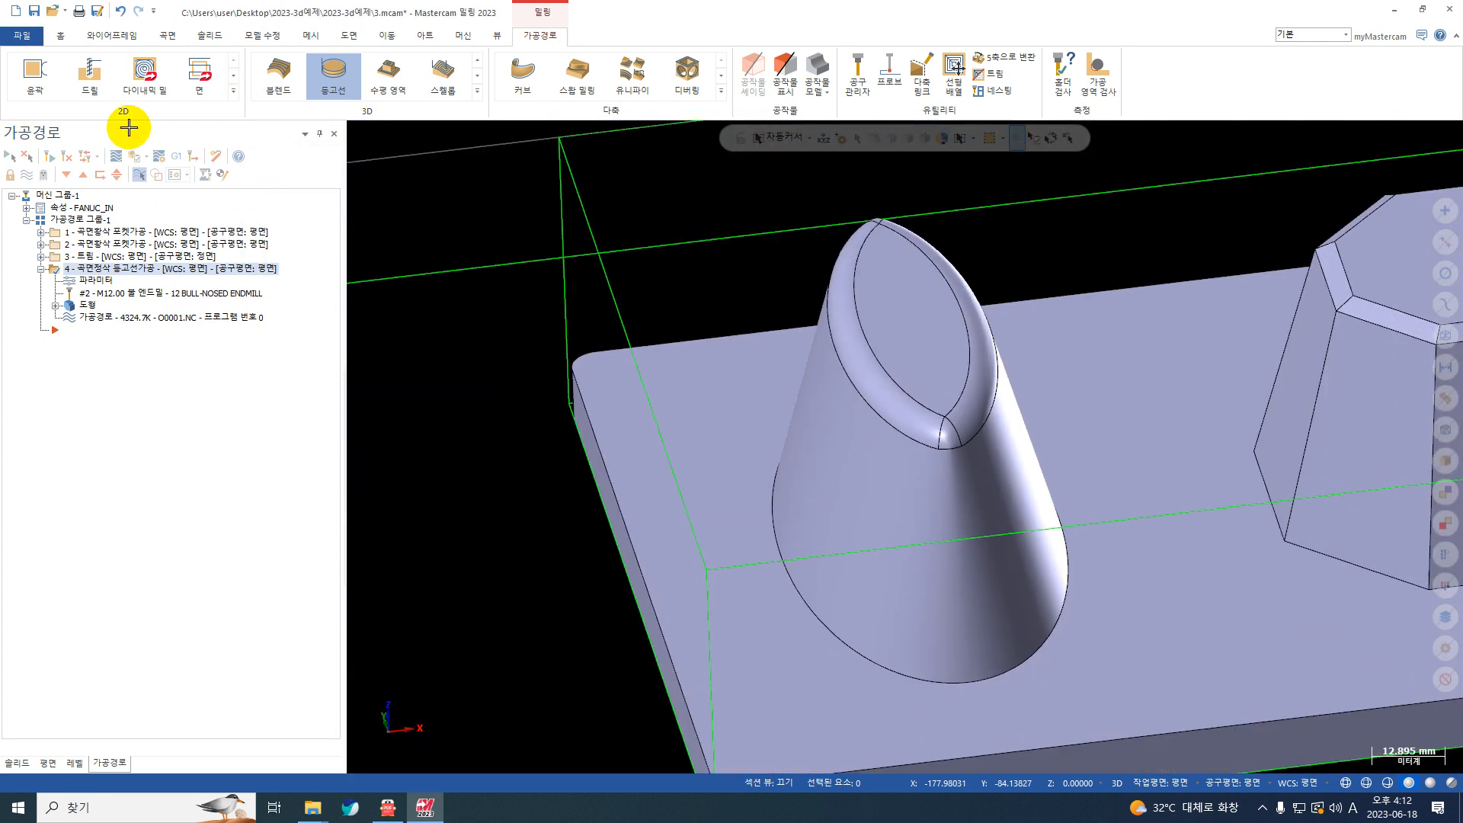
Step: Run the backplot to the end and examine the ramp moves between passes up close, closing it when done
left_click(431, 131)
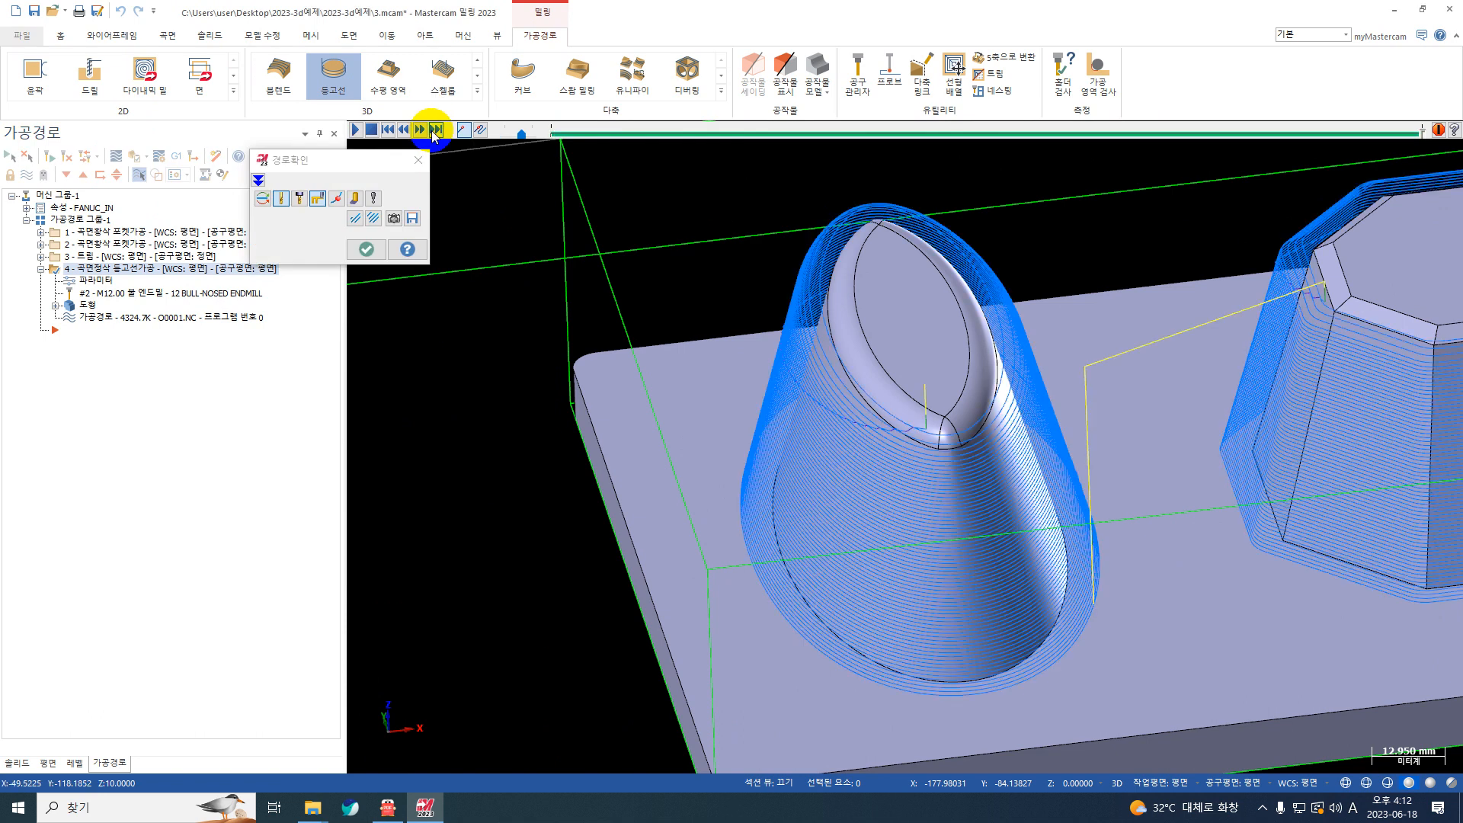
scroll(849, 533, "up", 1)
mouse_move(986, 412)
middle_mouse_down()
mouse_move(1021, 404)
mouse_move(989, 403)
middle_mouse_up()
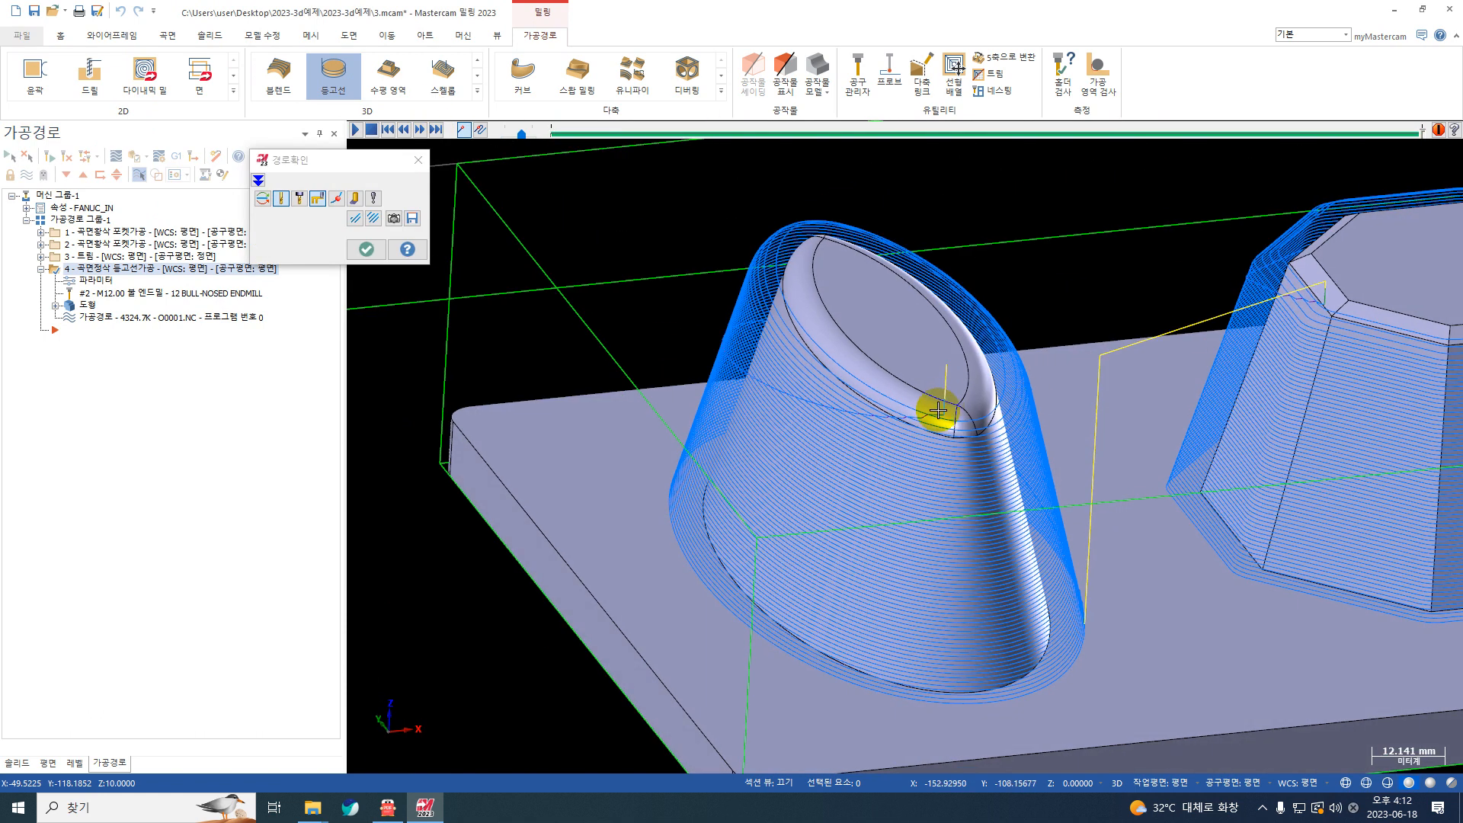
scroll(906, 422, "up", 2)
scroll(938, 419, "up", 7)
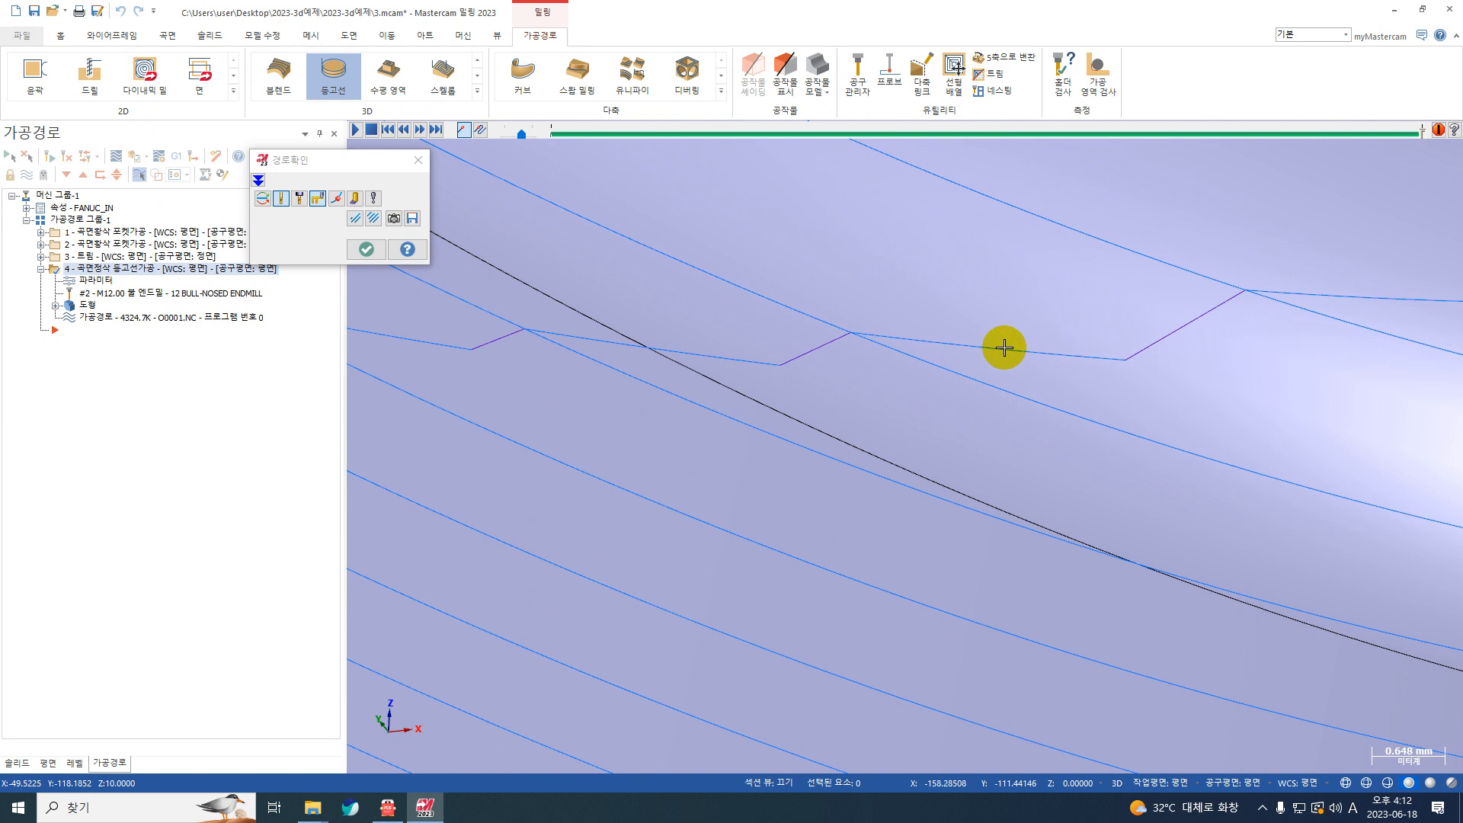
key("Escape")
Step: Set the ramp length (램프길이) to 5 and regenerate the contour toolpath
left_click(85, 281)
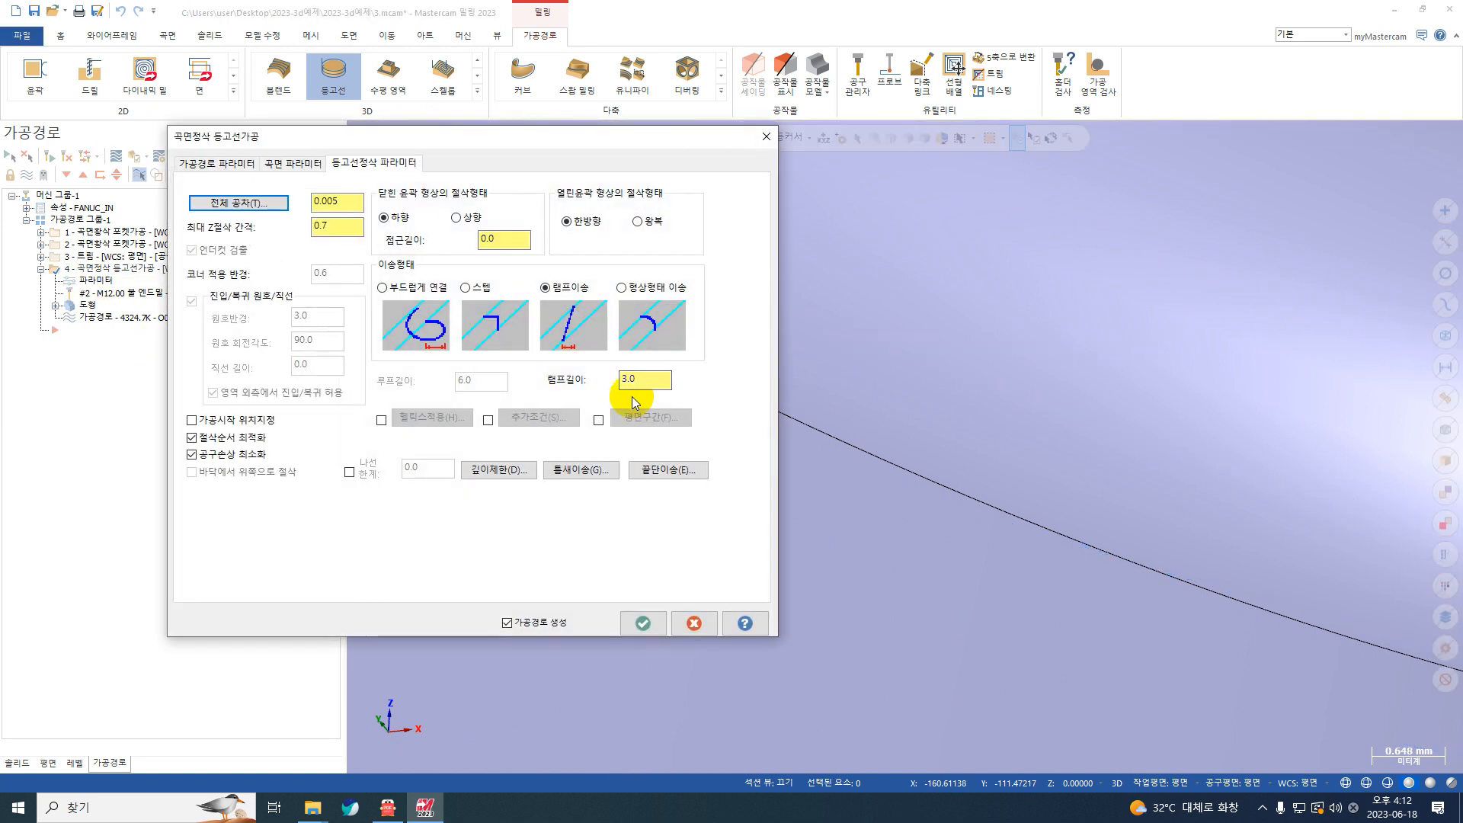
left_click_drag(669, 382, 575, 393)
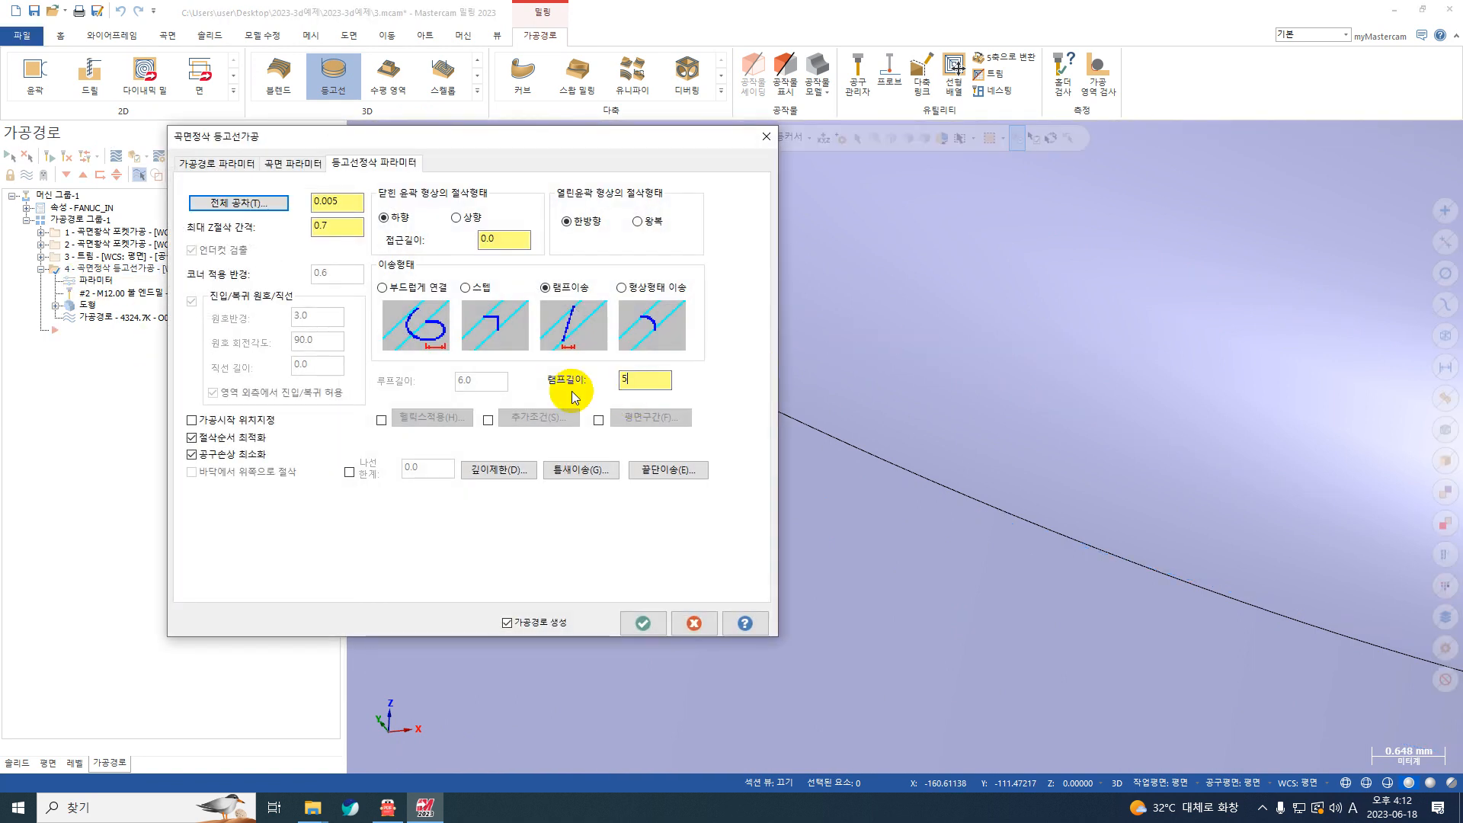
left_click(643, 623)
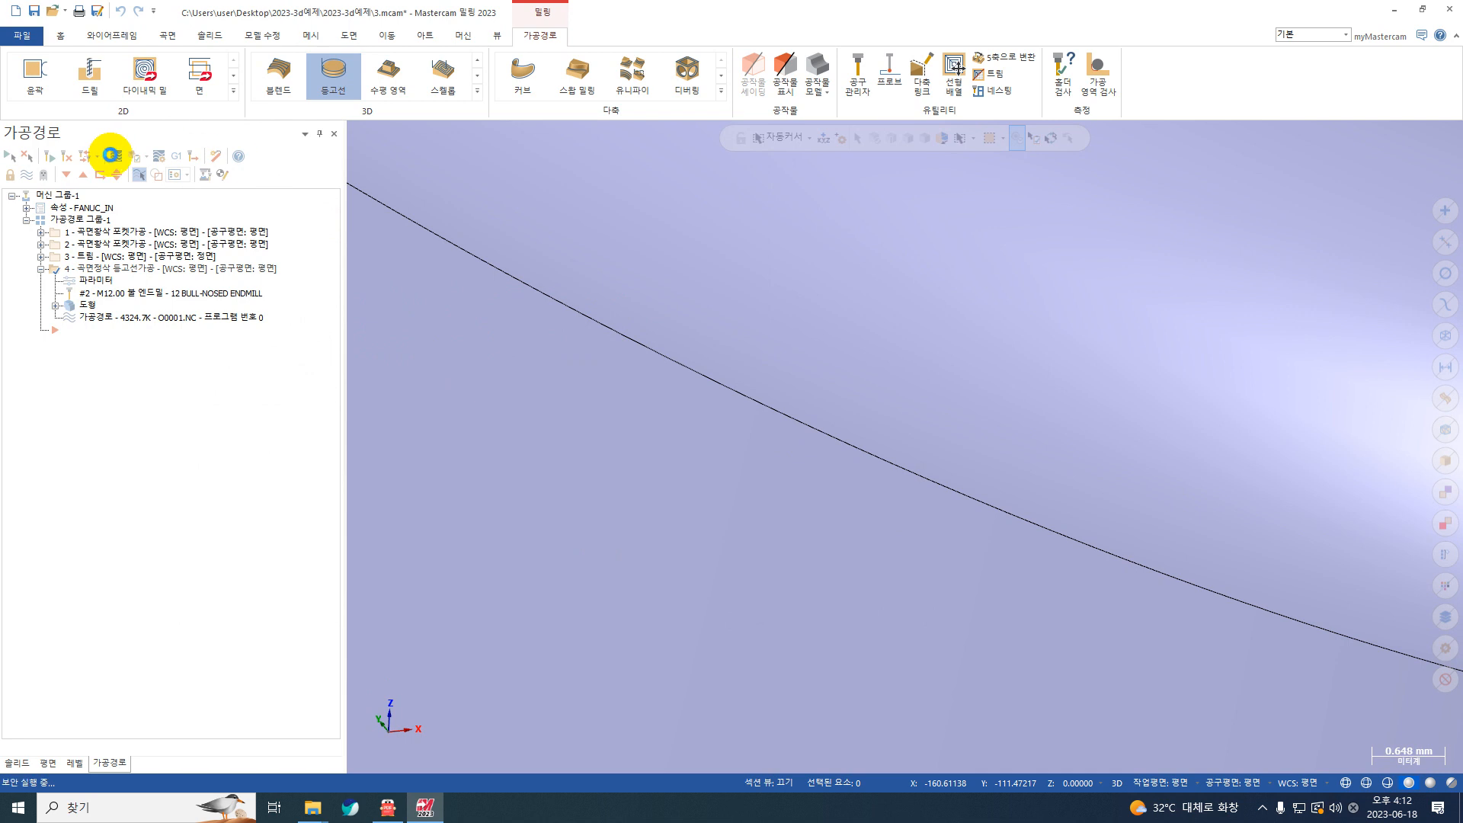
left_click(112, 154)
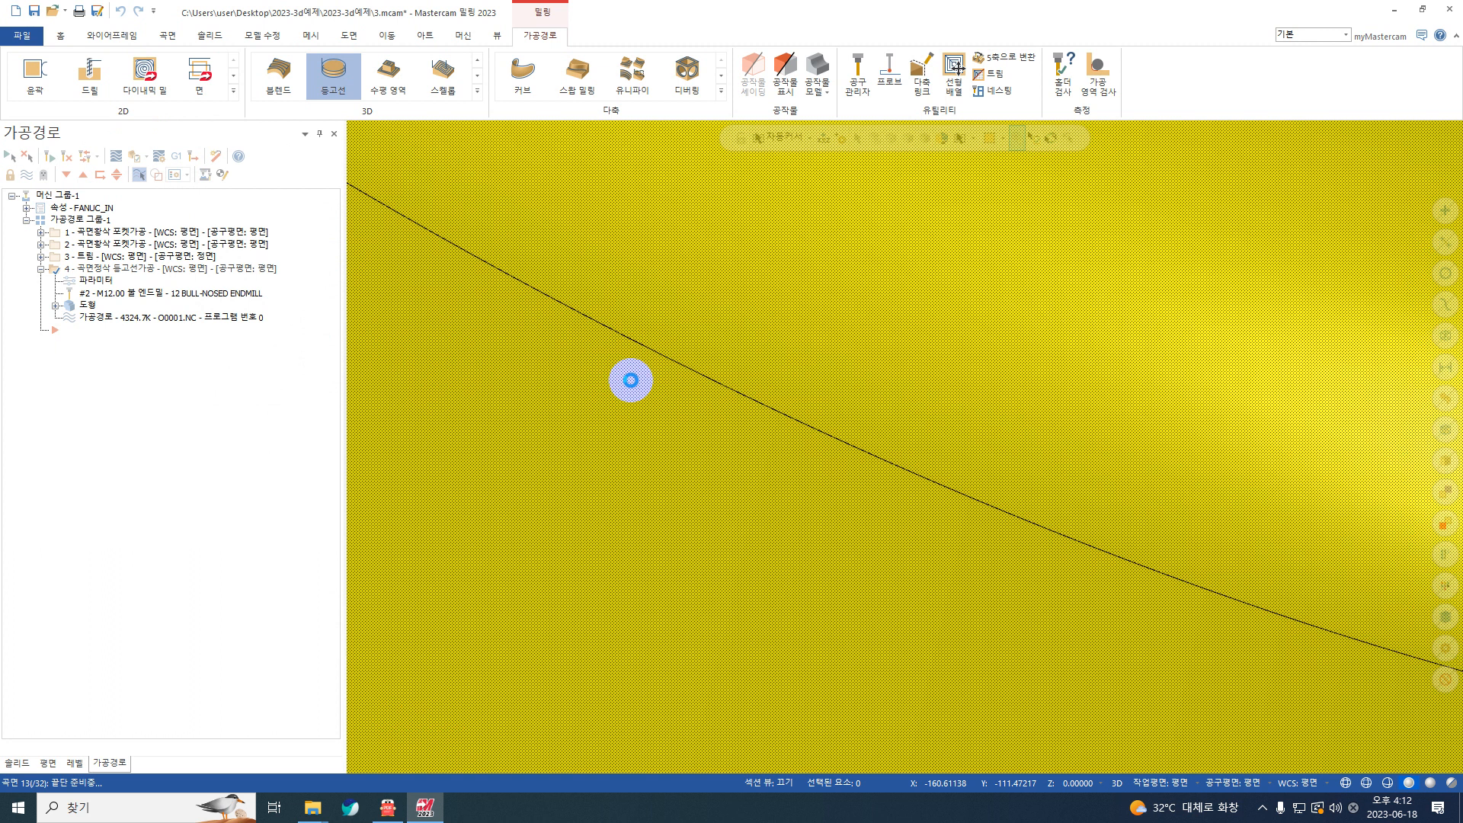
scroll(631, 381, "down", 9)
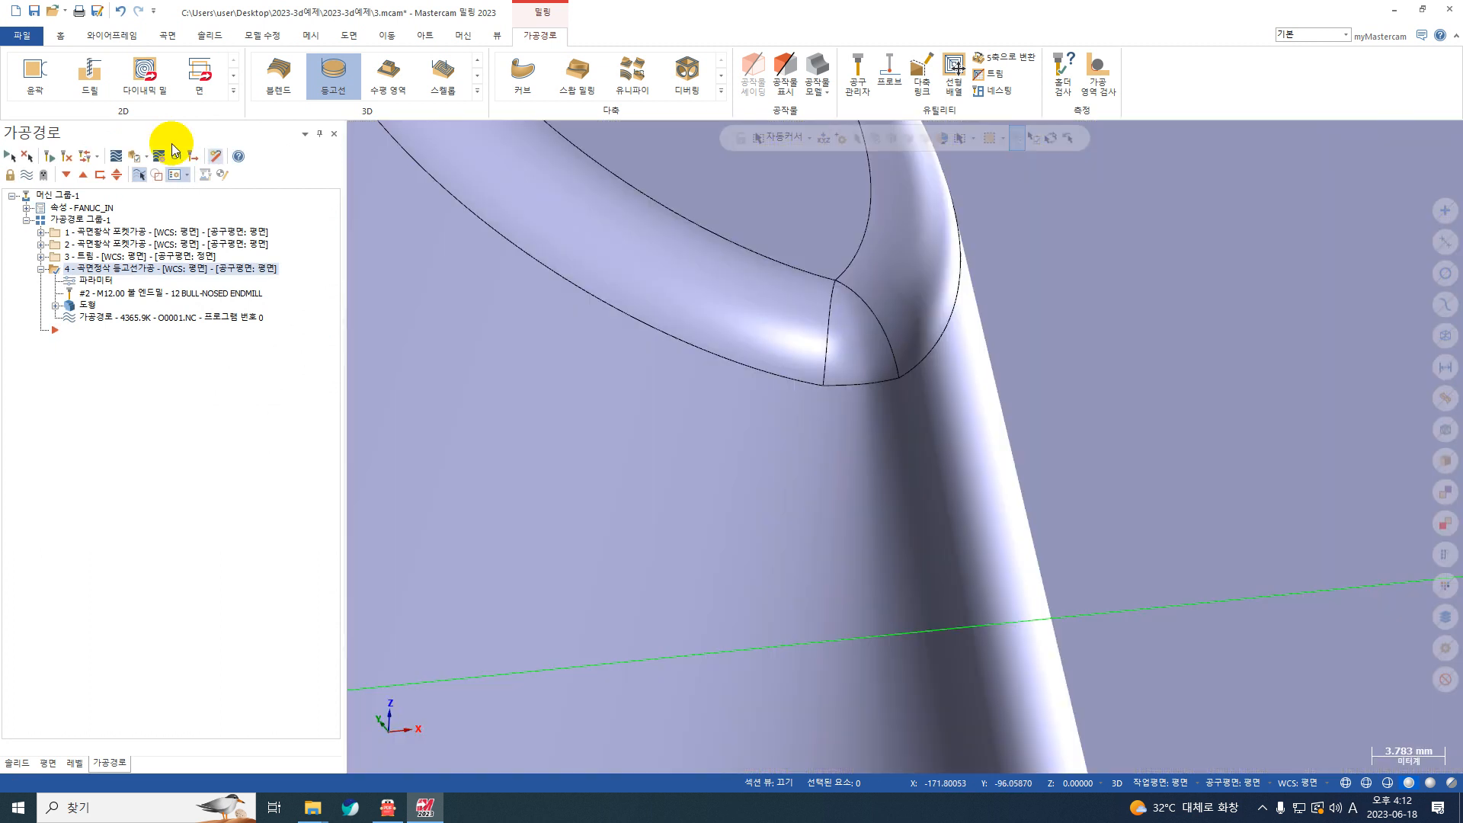
Step: Play back the regenerated contour toolpath and examine the longer ramp moves descending around the elliptical boss
left_click(117, 155)
scroll(819, 393, "down", 2)
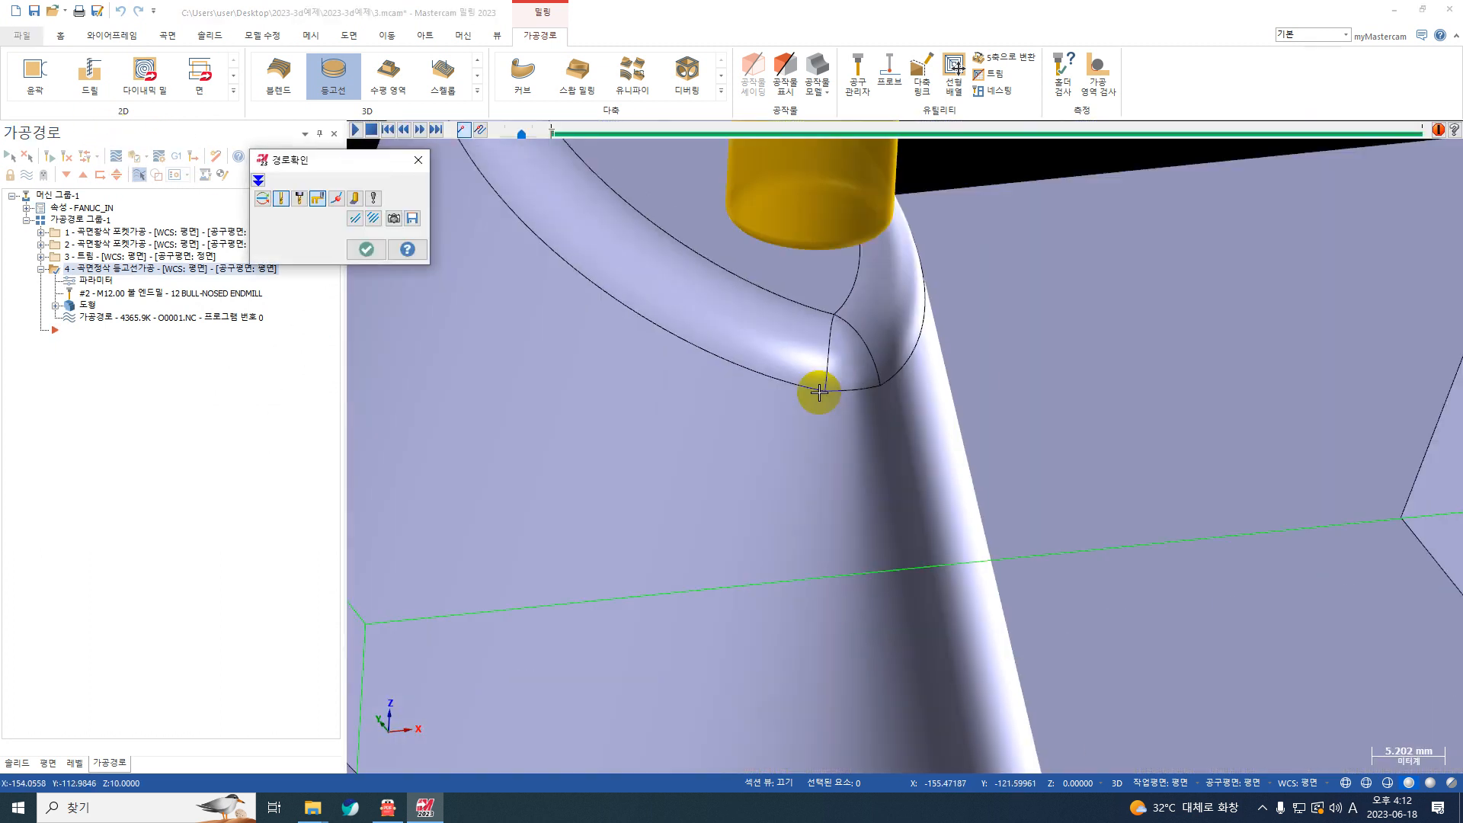
scroll(819, 392, "down", 2)
left_click(355, 130)
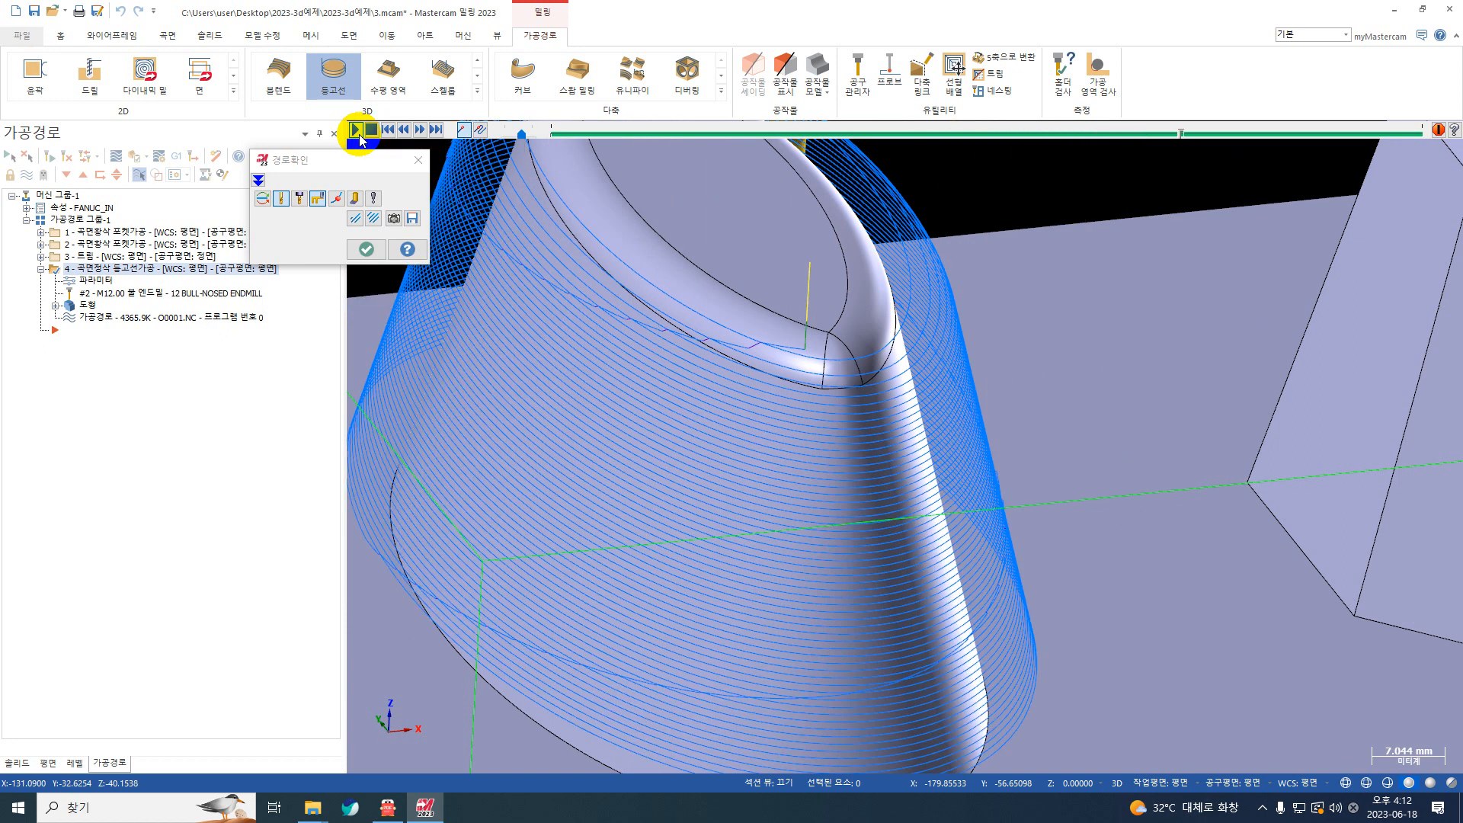
scroll(754, 343, "up", 3)
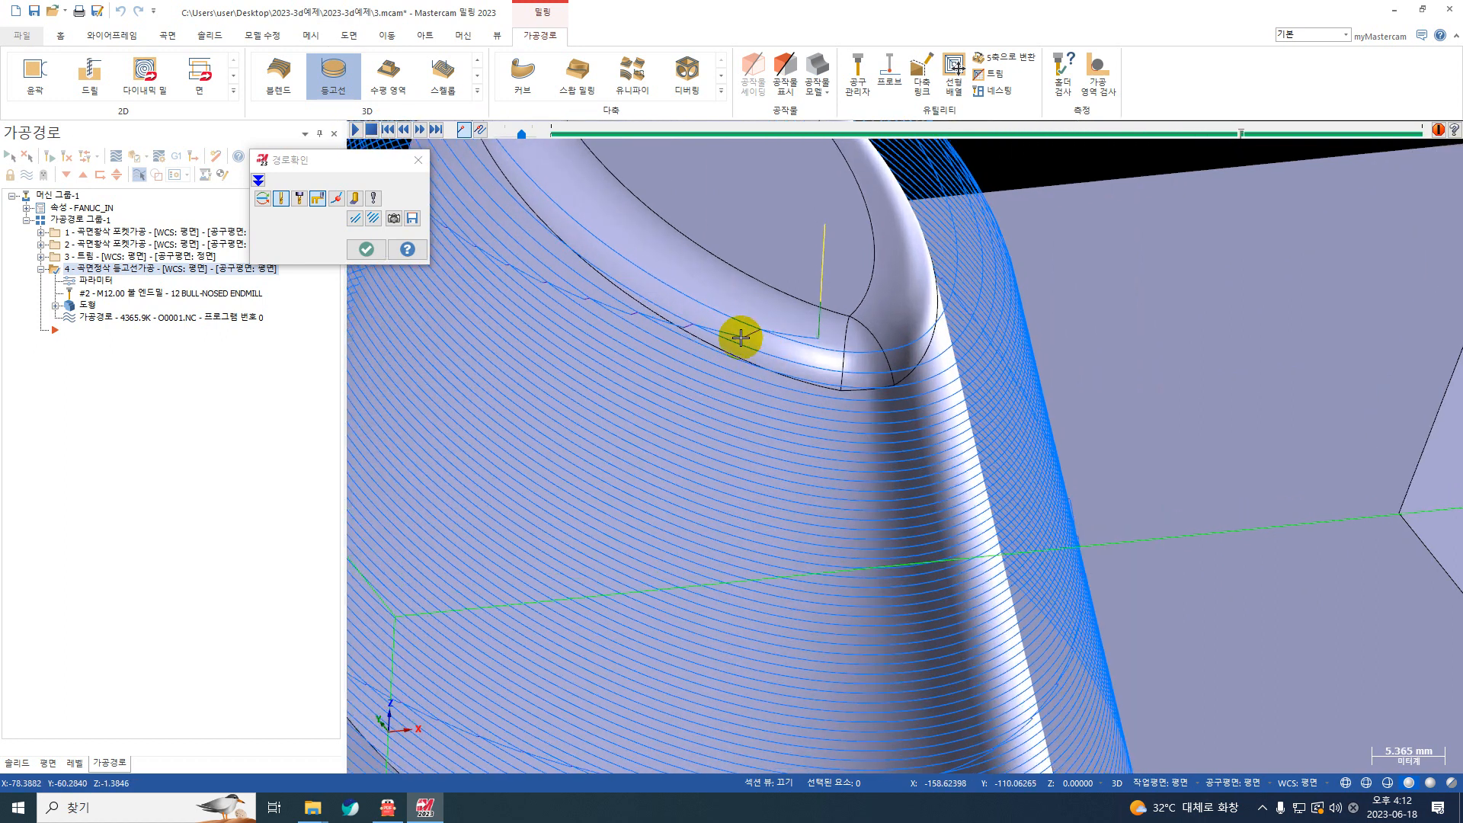
scroll(740, 338, "down", 3)
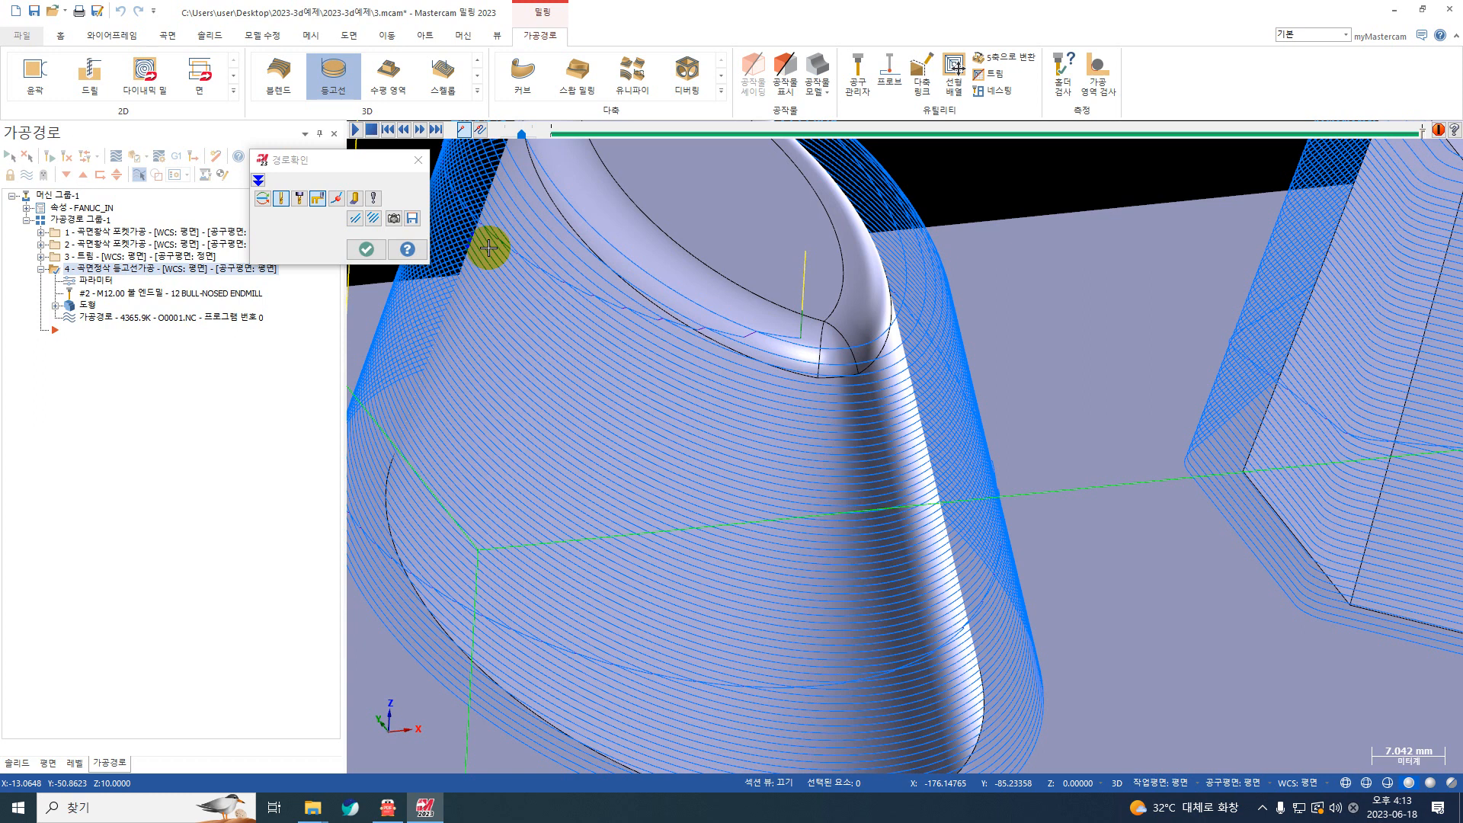
scroll(751, 300, "up", 5)
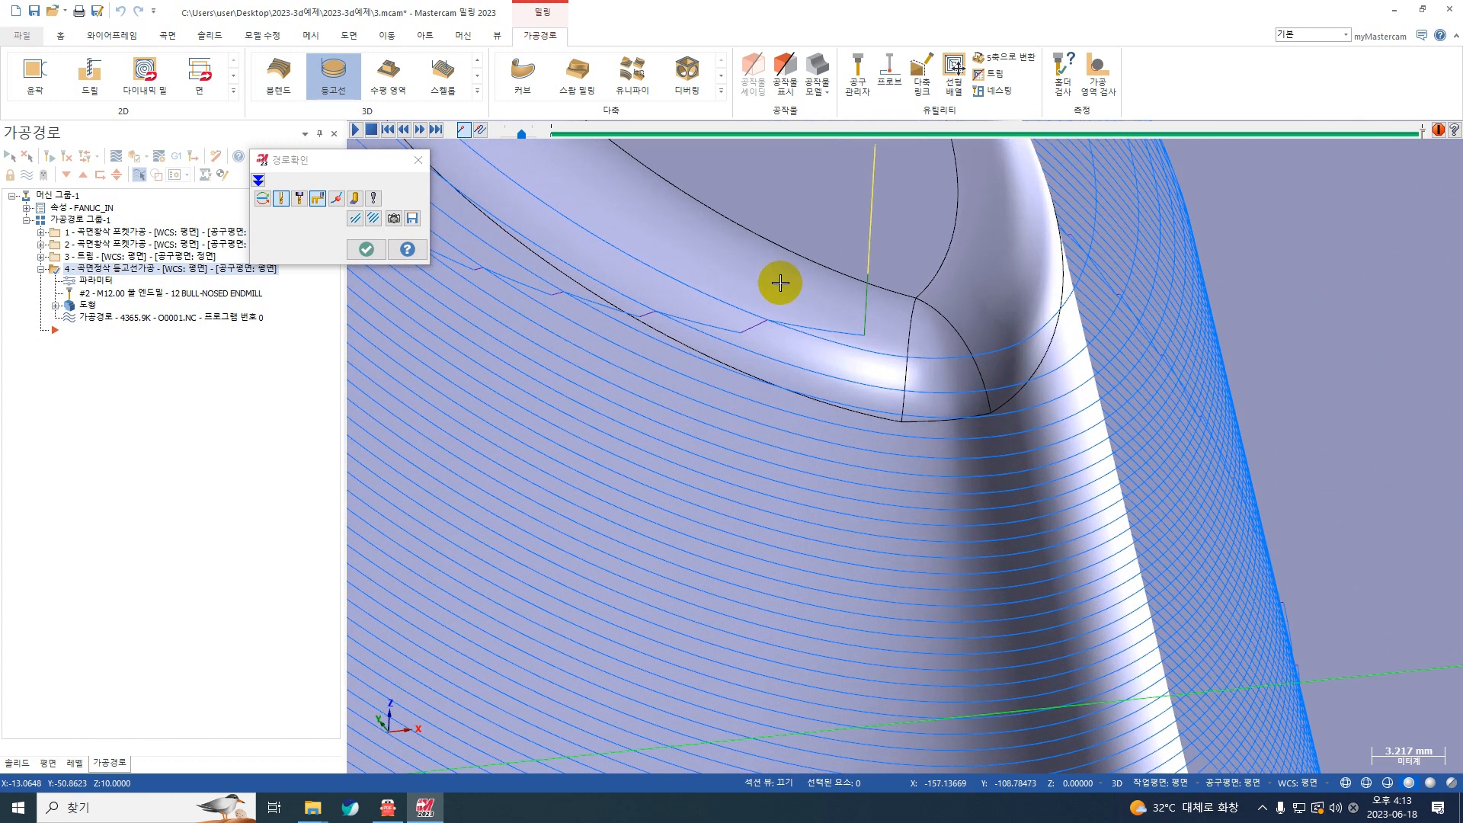
scroll(733, 310, "down", 6)
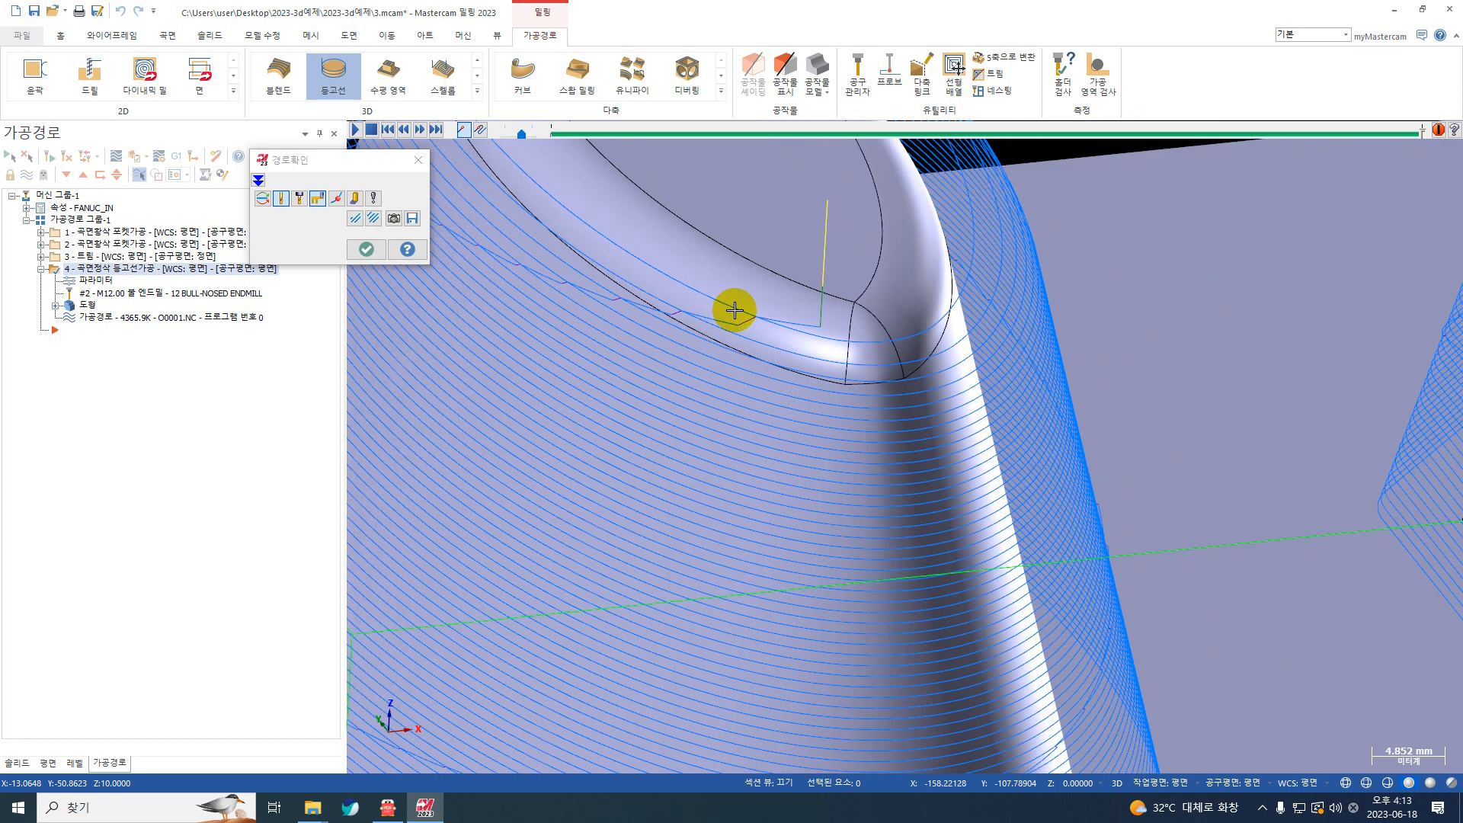
scroll(731, 319, "down", 2)
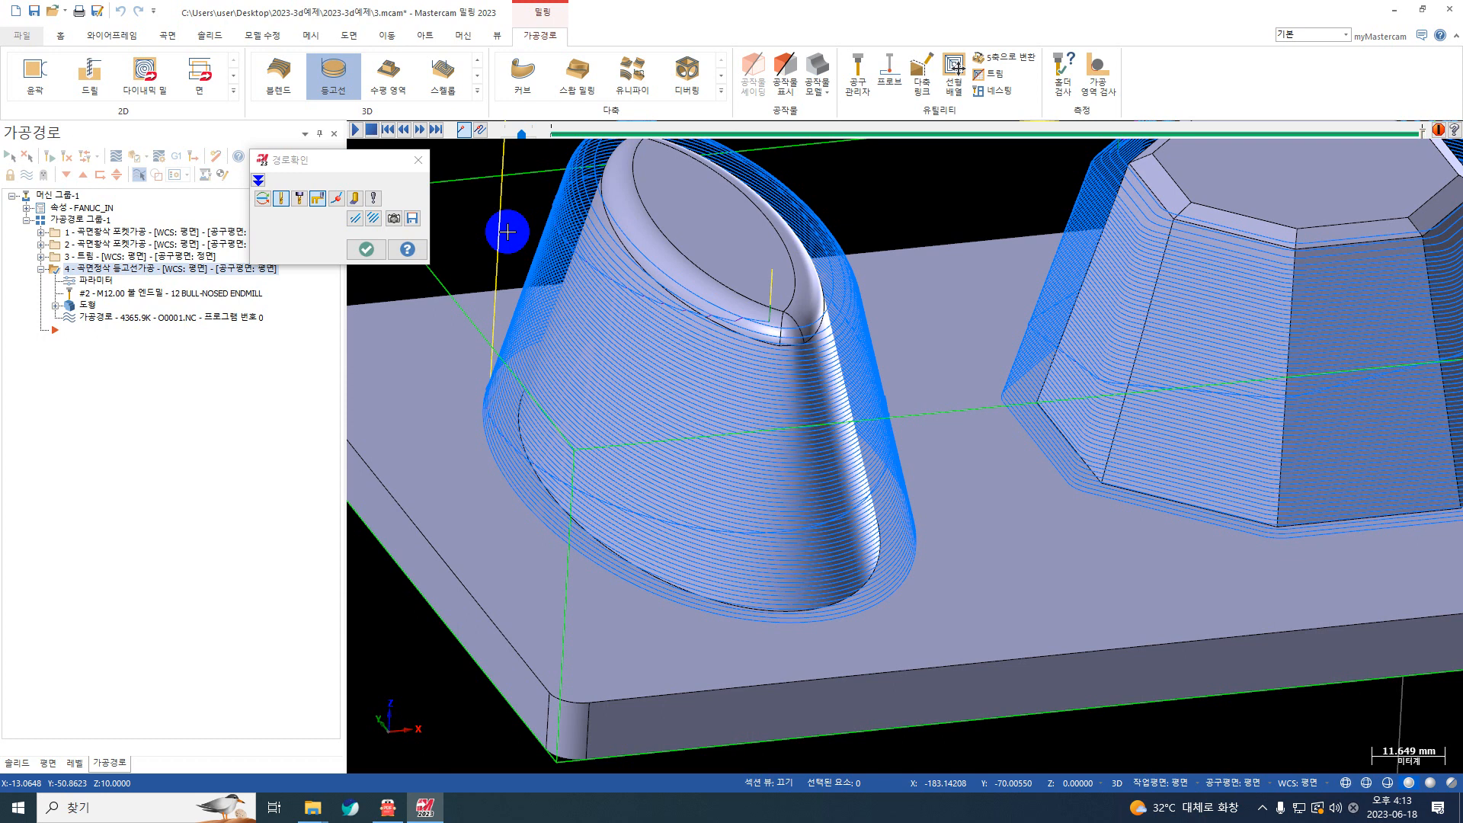
left_click(366, 249)
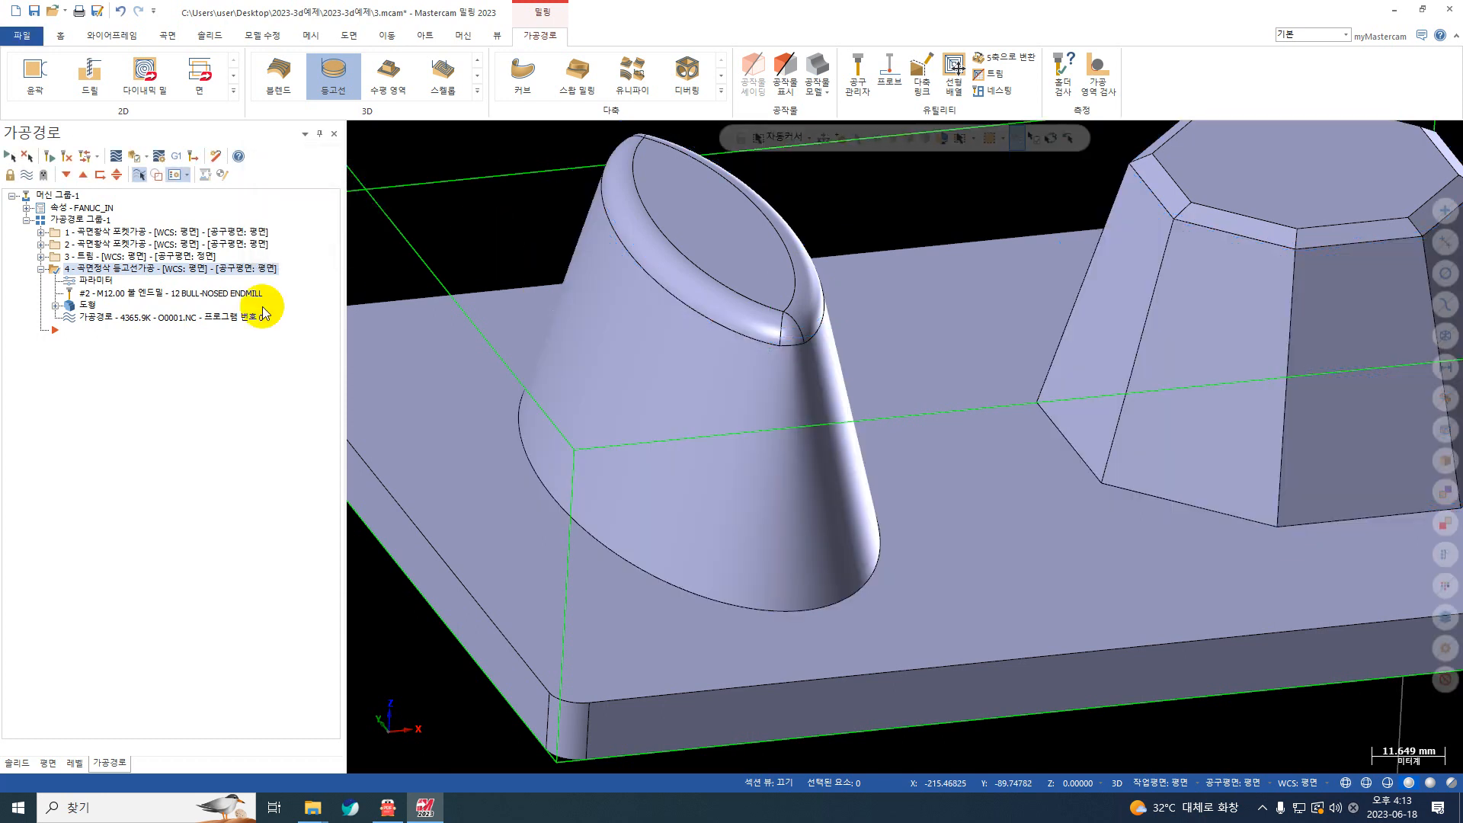
Step: Switch the contour toolpath's transition type to follow surface (형상형태 이송) and regenerate the toolpath
double_click(96, 279)
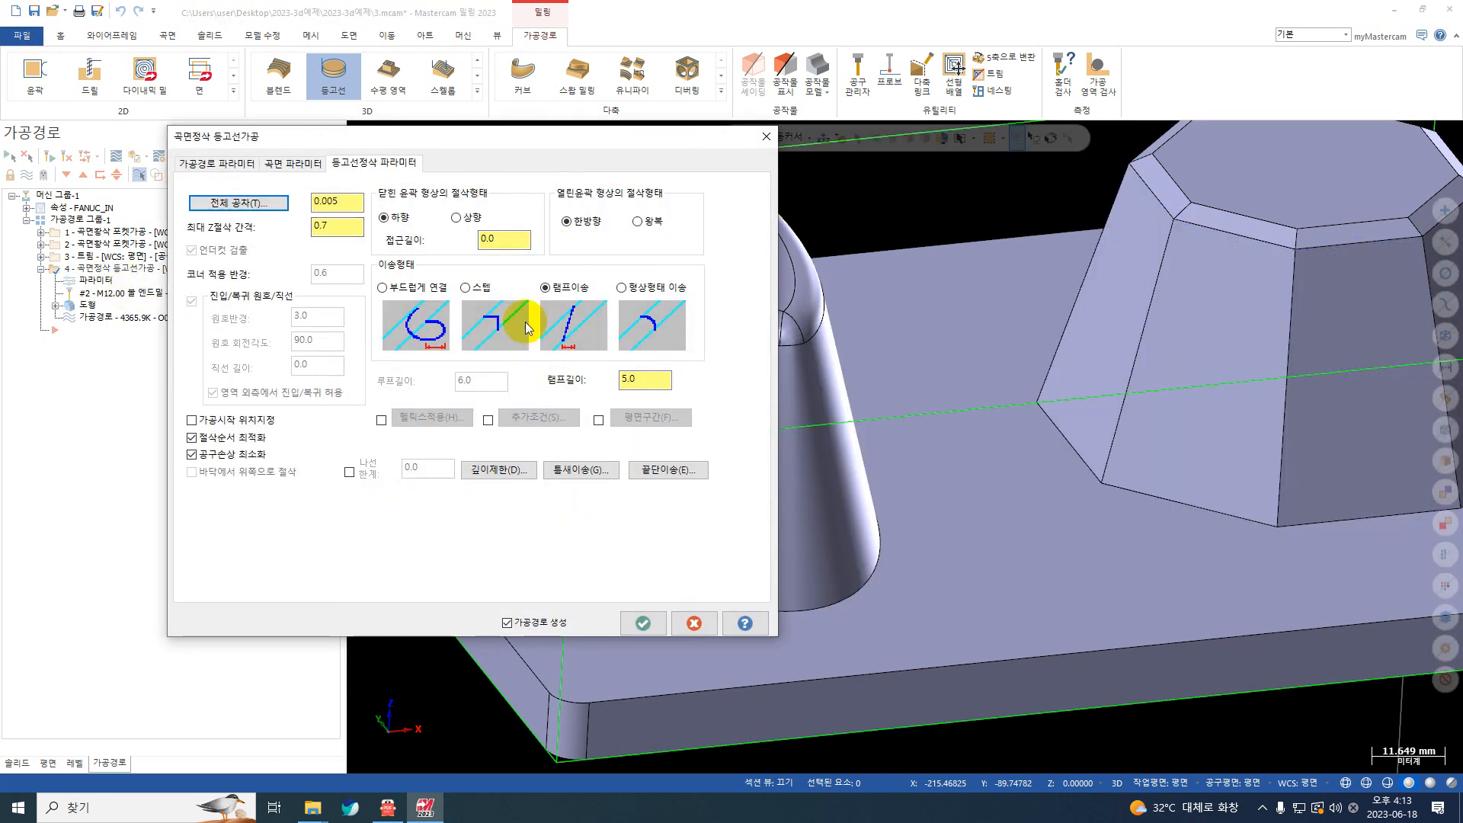
left_click(655, 294)
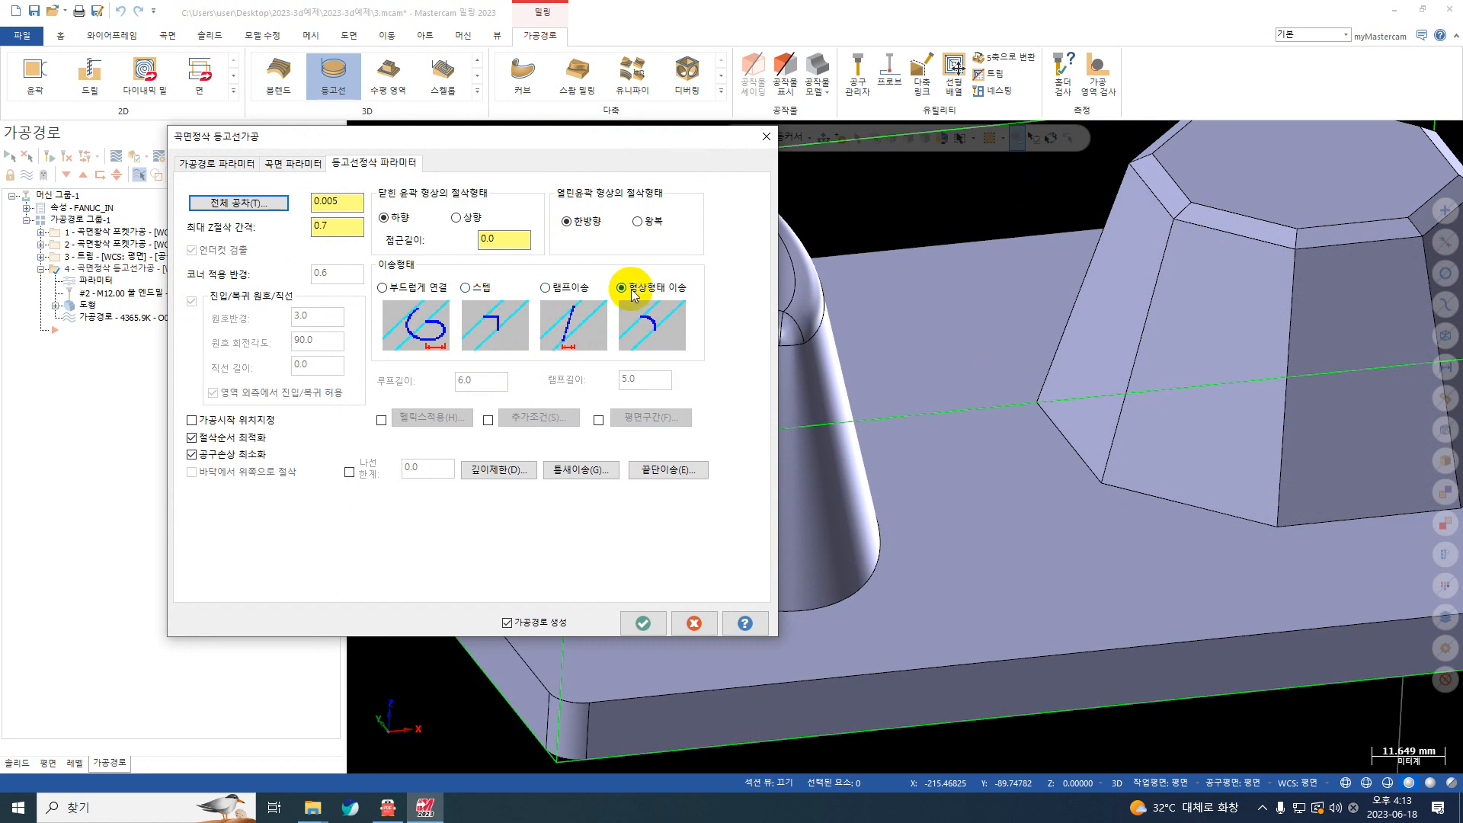
left_click(642, 624)
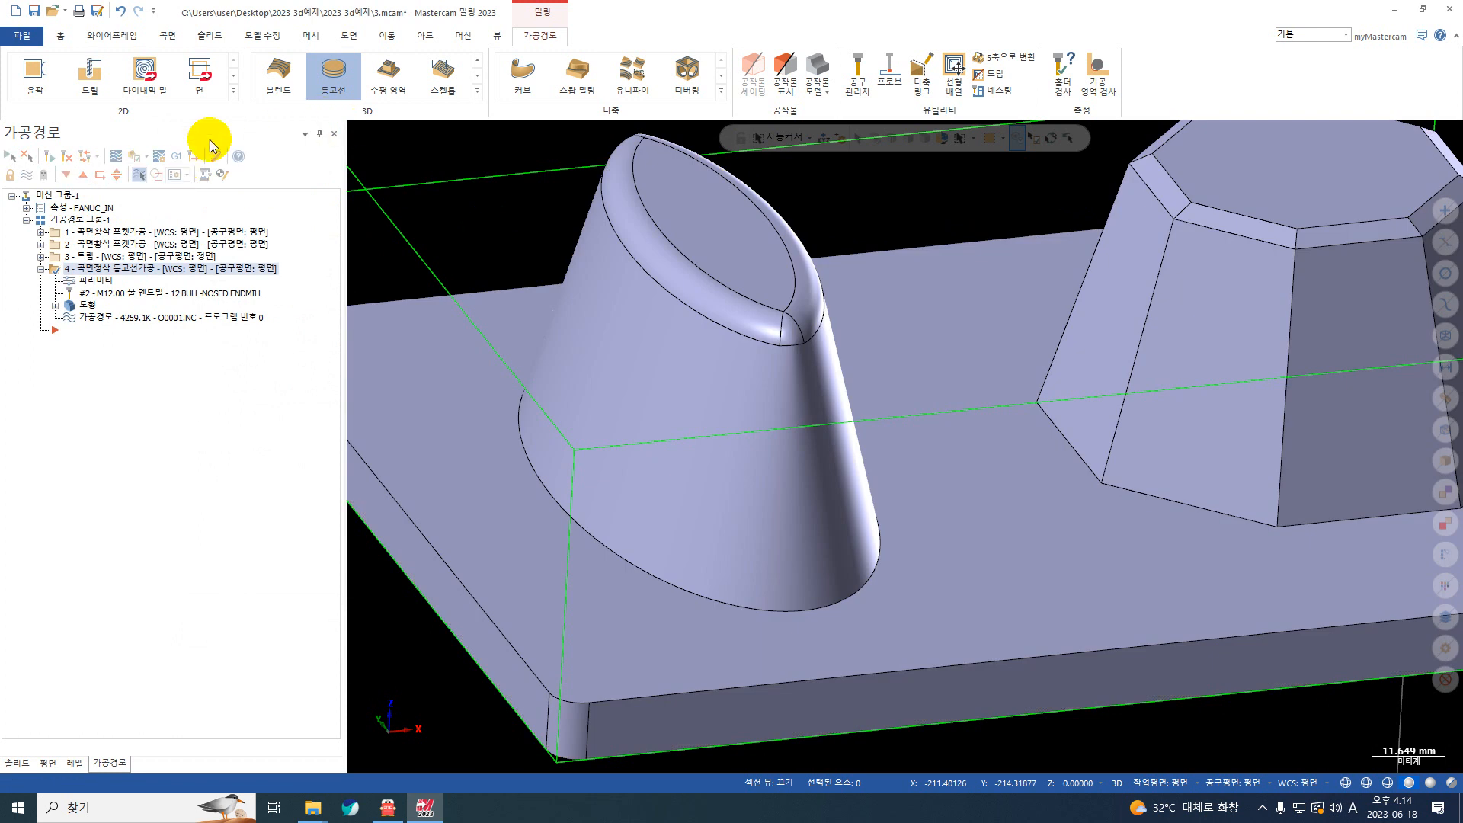
Step: Backplot the follow-surface toolpath and examine the moves between the upper passes of the elliptical boss, closing the backplot when done
left_click(118, 158)
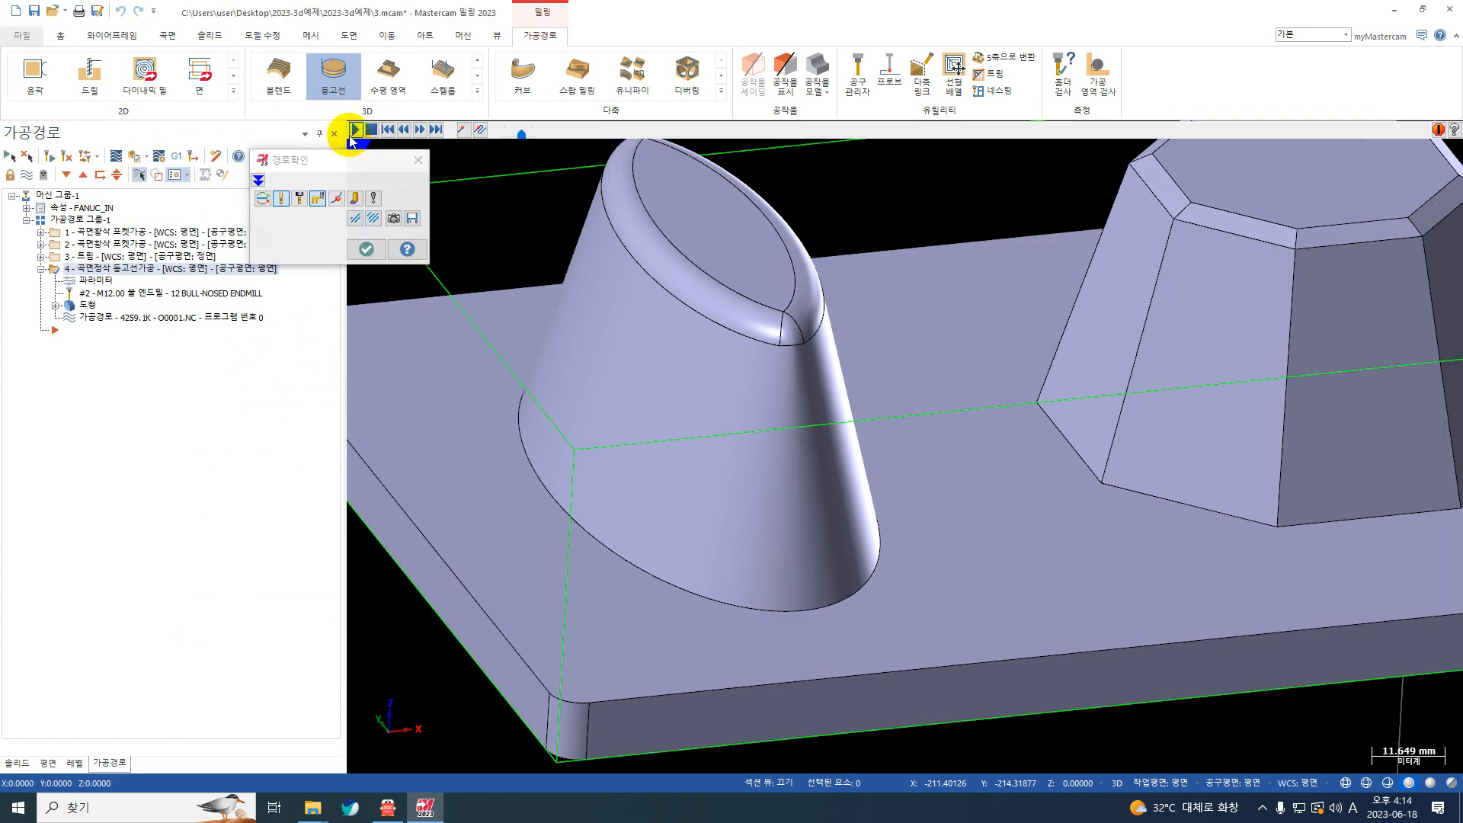
scroll(662, 341, "up", 1)
middle_click_drag(678, 346, 714, 336)
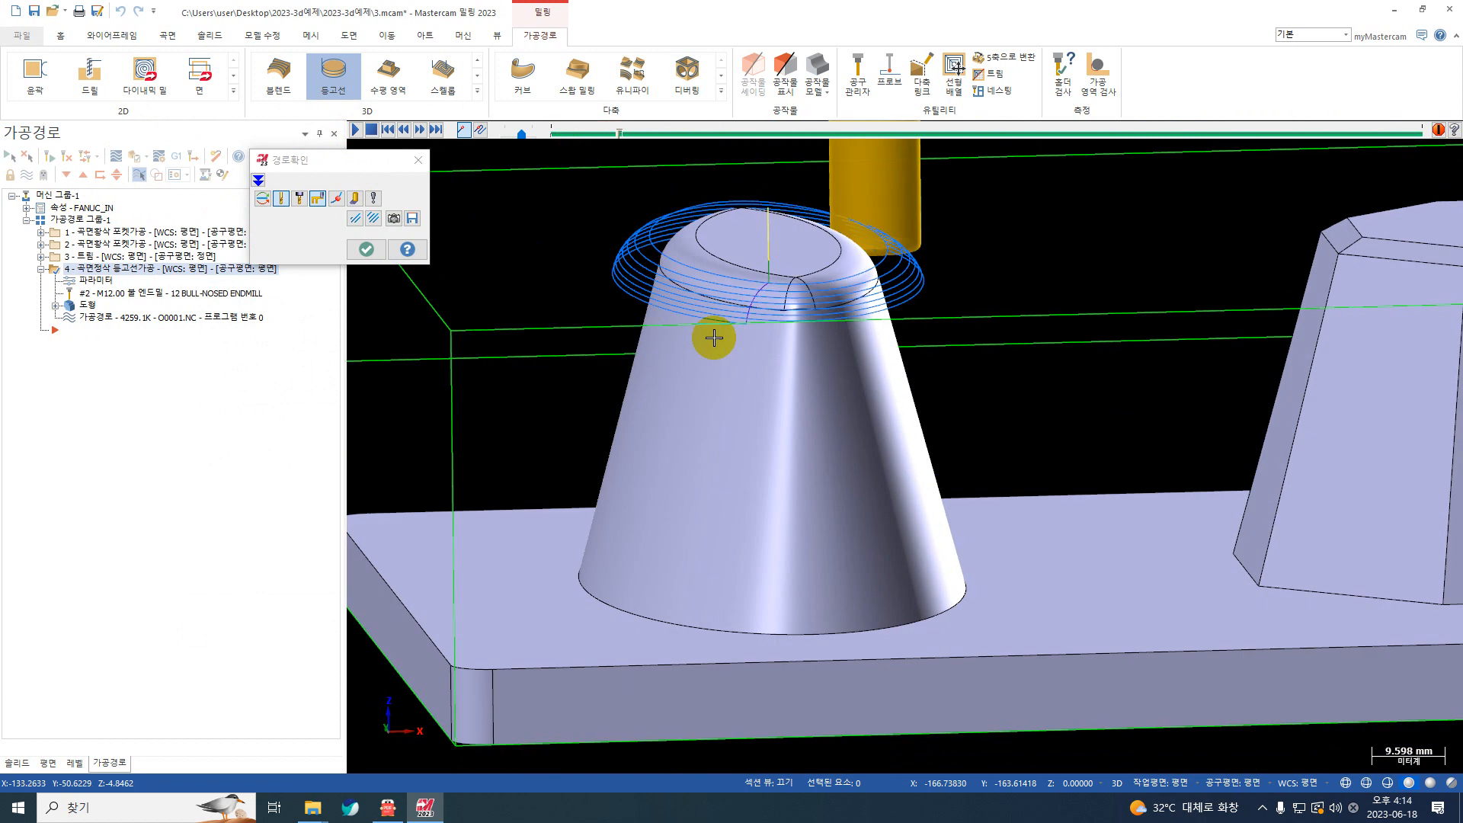
scroll(716, 338, "up", 1)
key("Escape")
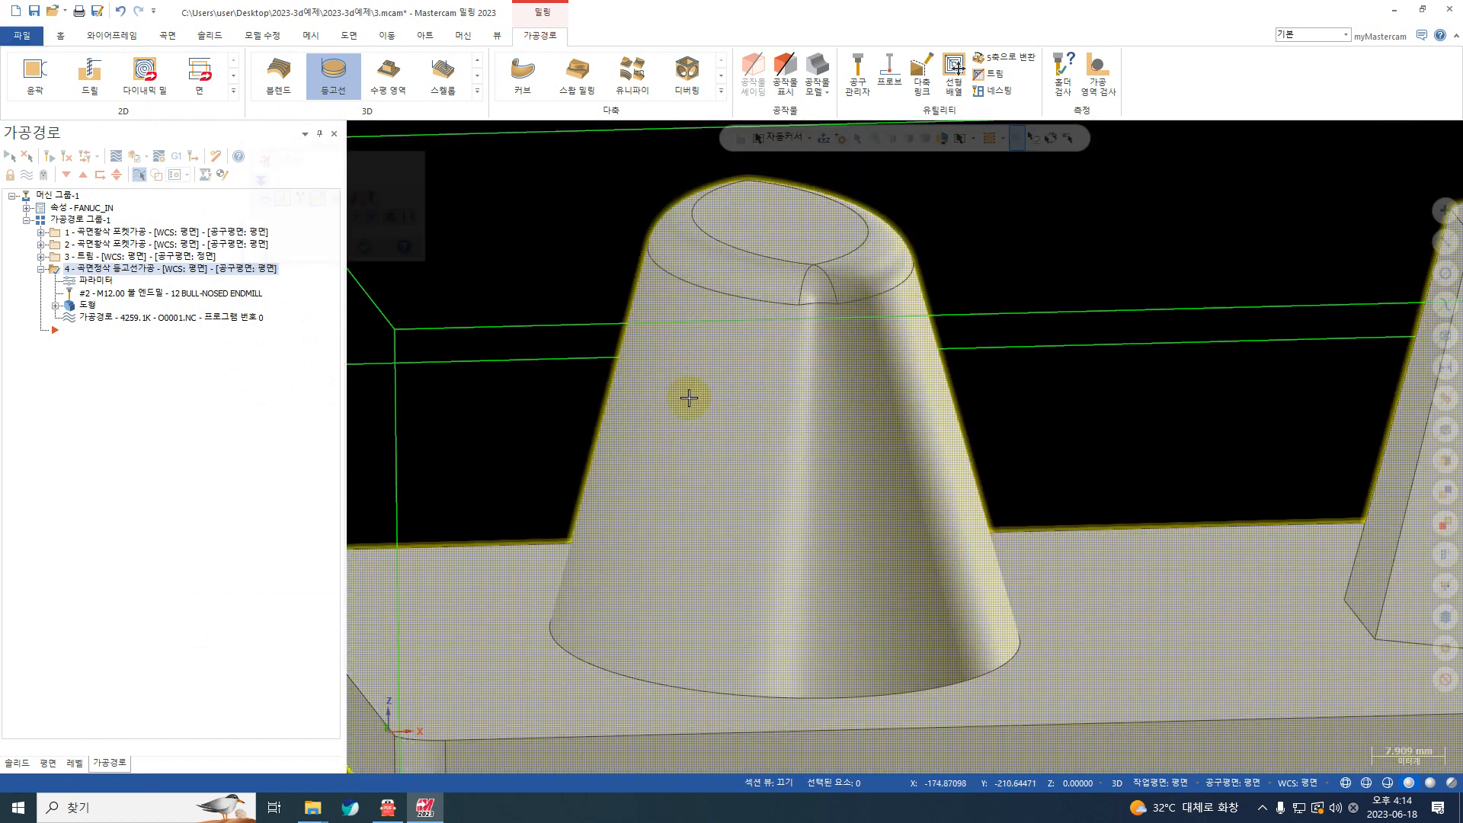
scroll(699, 431, "down", 2)
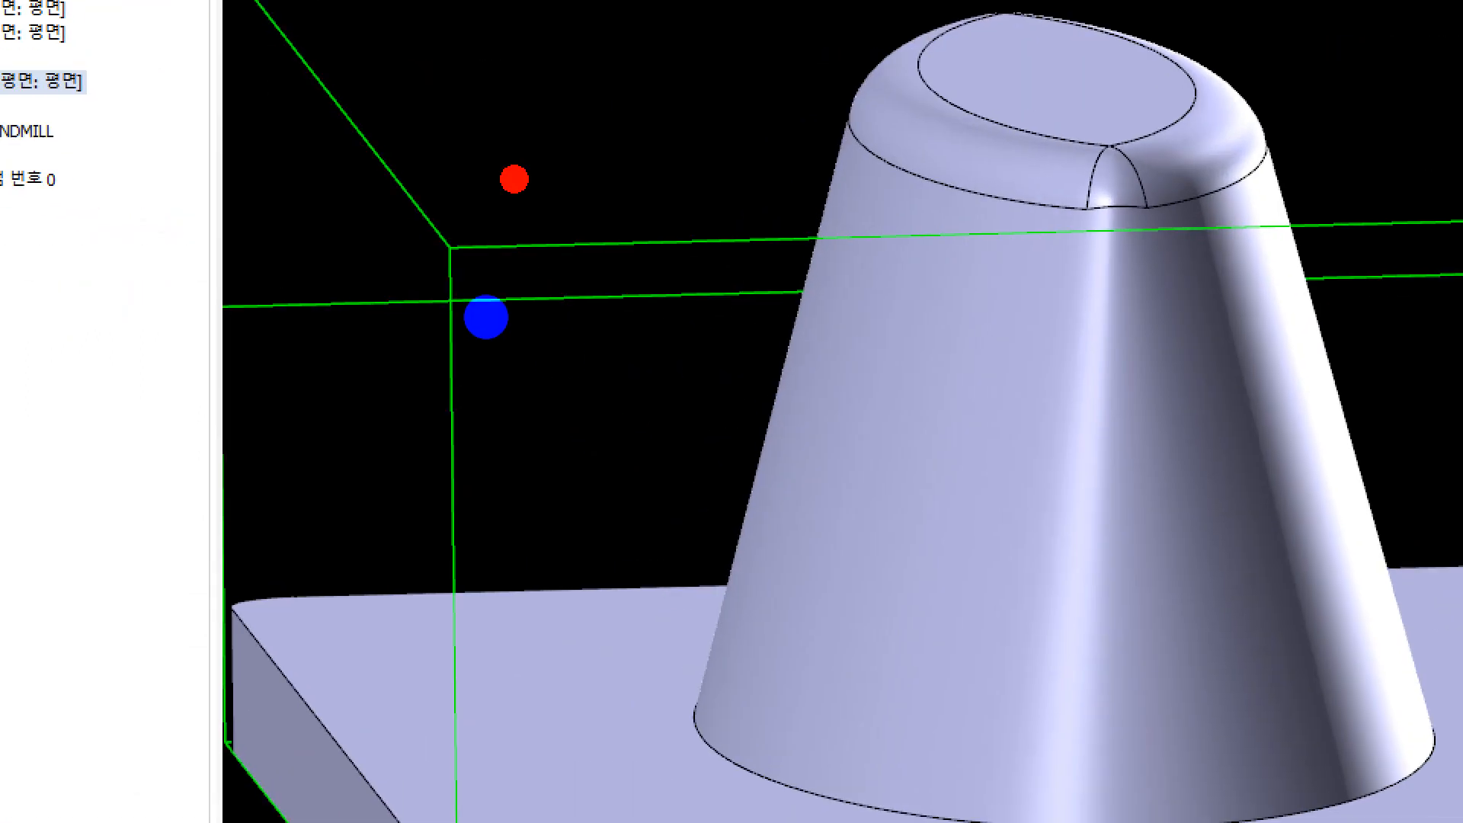
mouse_move(496, 214)
left_mouse_down()
mouse_move(648, 419)
mouse_move(794, 143)
left_mouse_up()
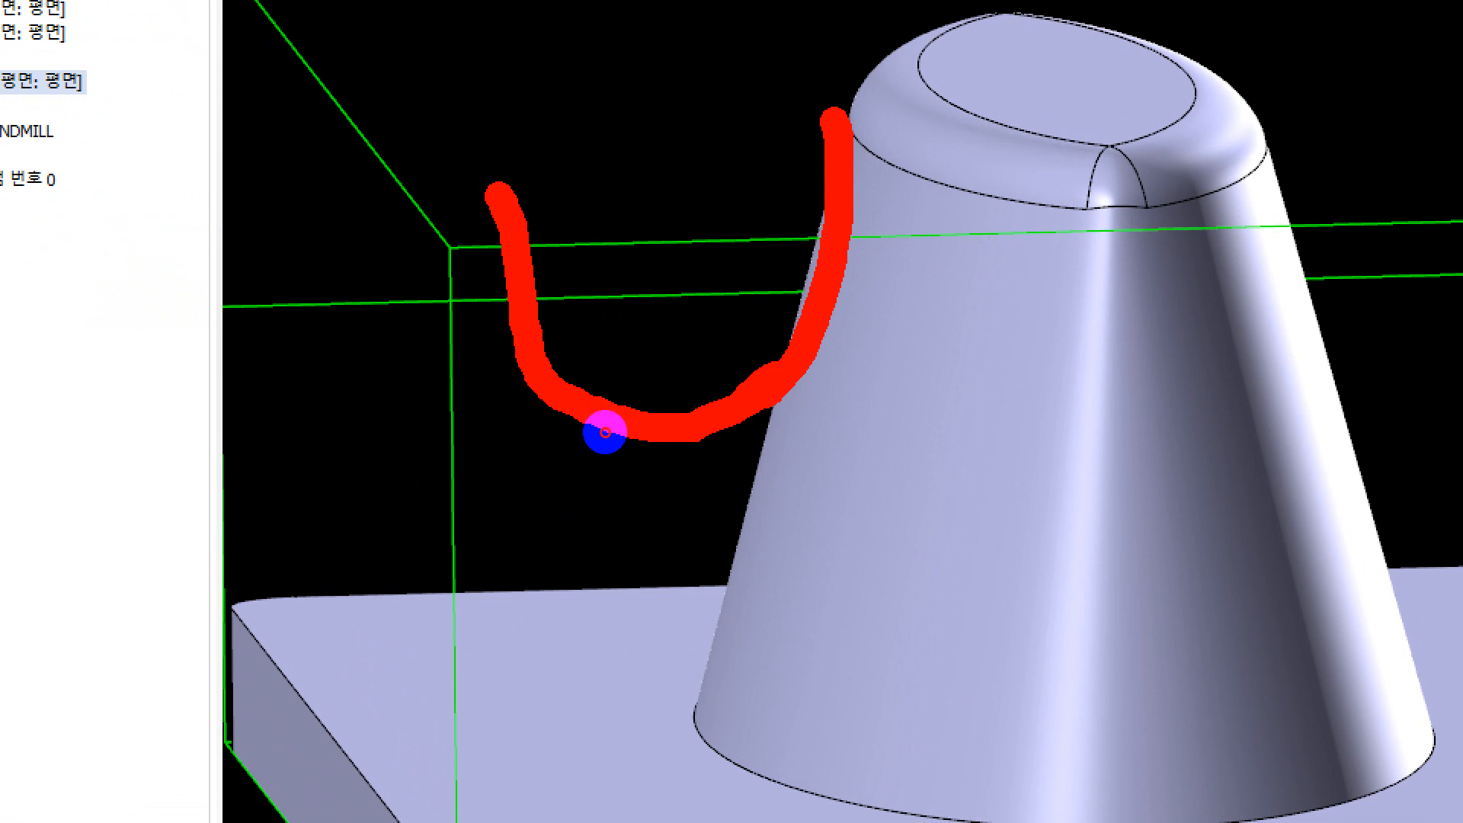
left_click_drag(769, 372, 701, 516)
mouse_move(602, 605)
left_mouse_down()
mouse_move(427, 606)
mouse_move(700, 606)
left_mouse_up()
left_click_drag(596, 637, 544, 656)
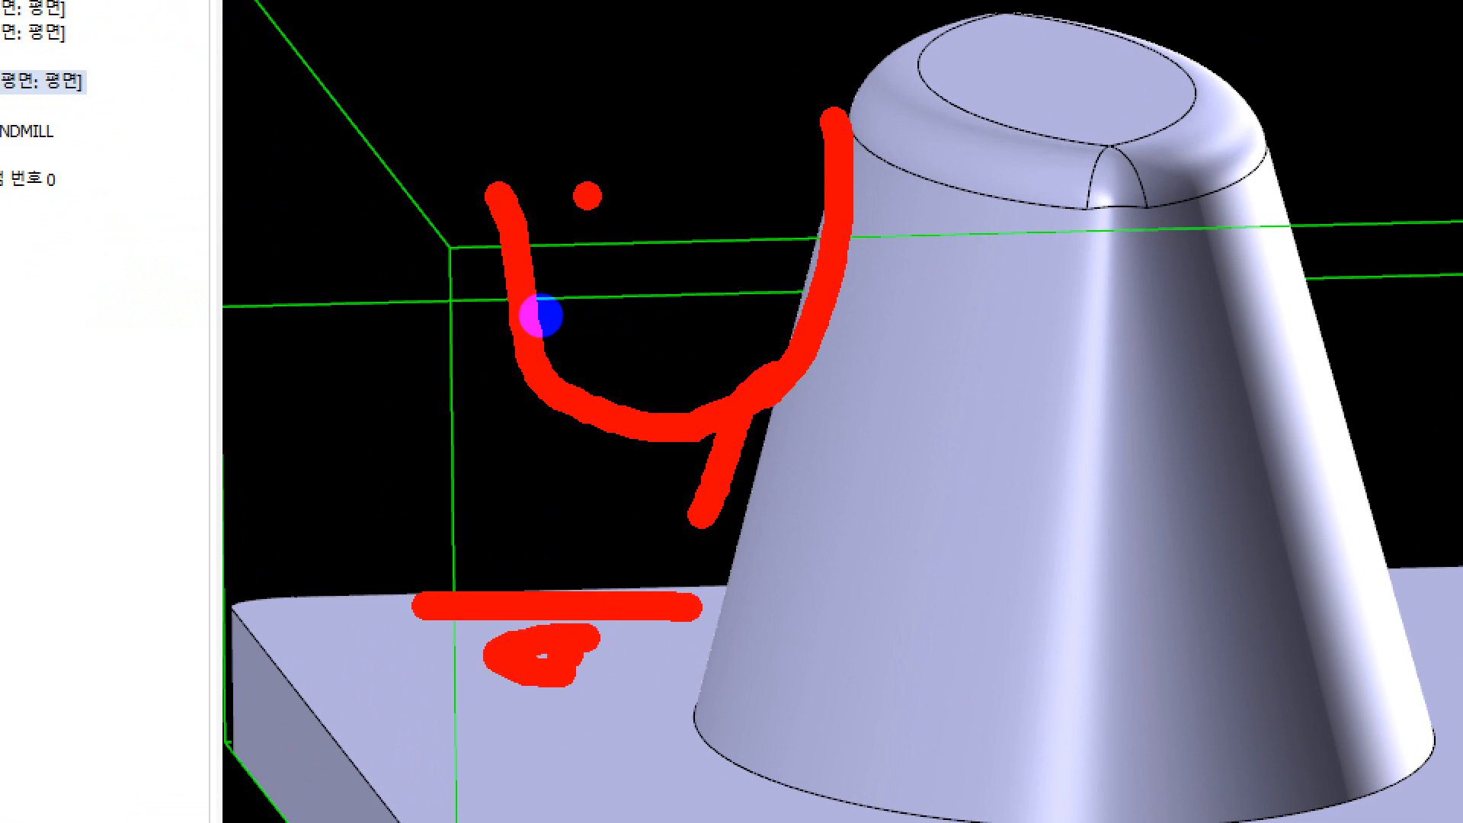
mouse_move(534, 137)
left_mouse_down()
mouse_move(656, 152)
mouse_move(411, 358)
mouse_move(712, 364)
mouse_move(705, 172)
mouse_move(649, 189)
left_mouse_up()
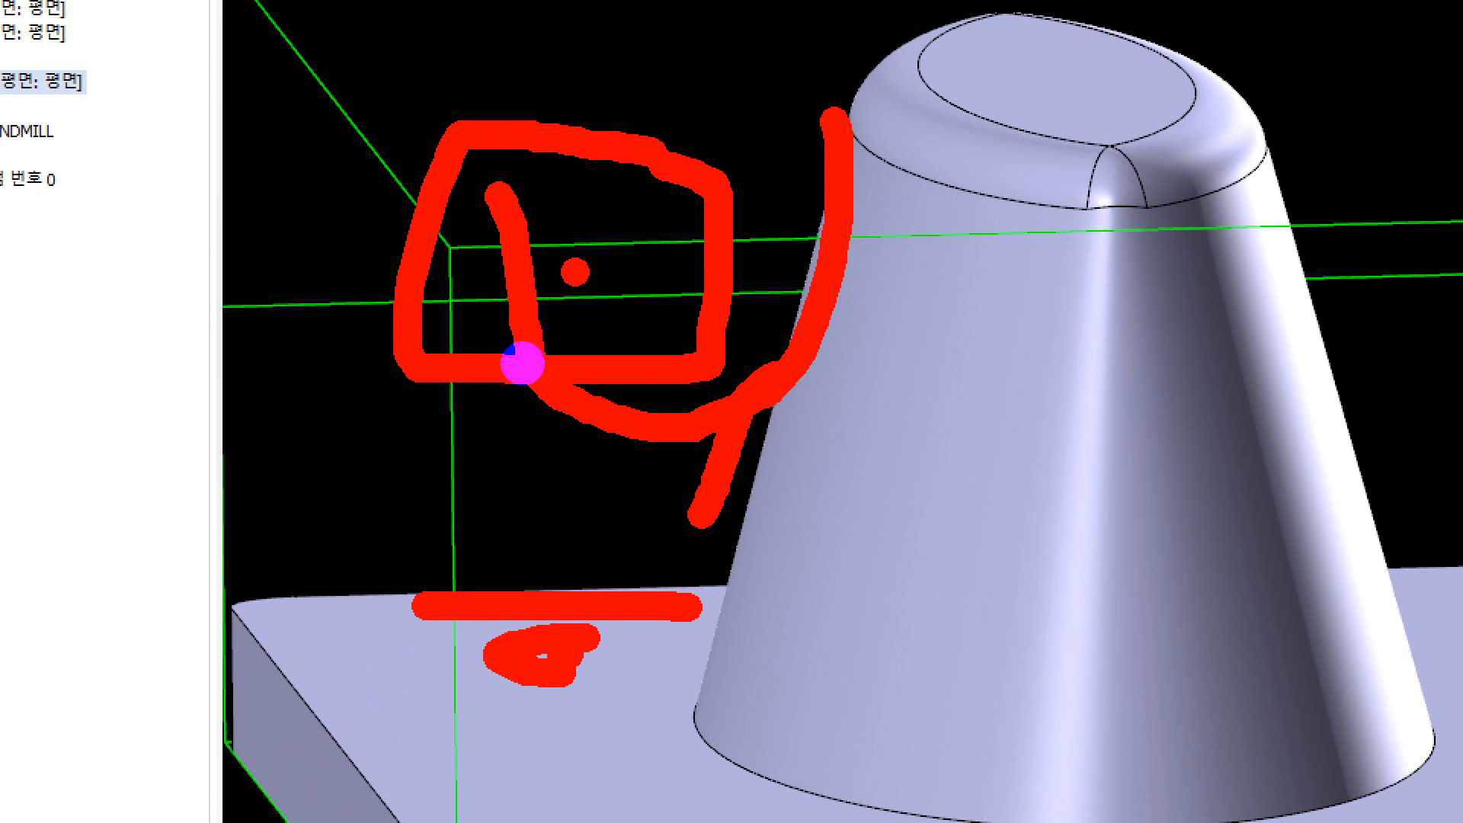
left_click_drag(576, 264, 604, 348)
mouse_move(679, 295)
left_mouse_down()
mouse_move(561, 167)
mouse_move(474, 286)
mouse_move(699, 301)
left_mouse_up()
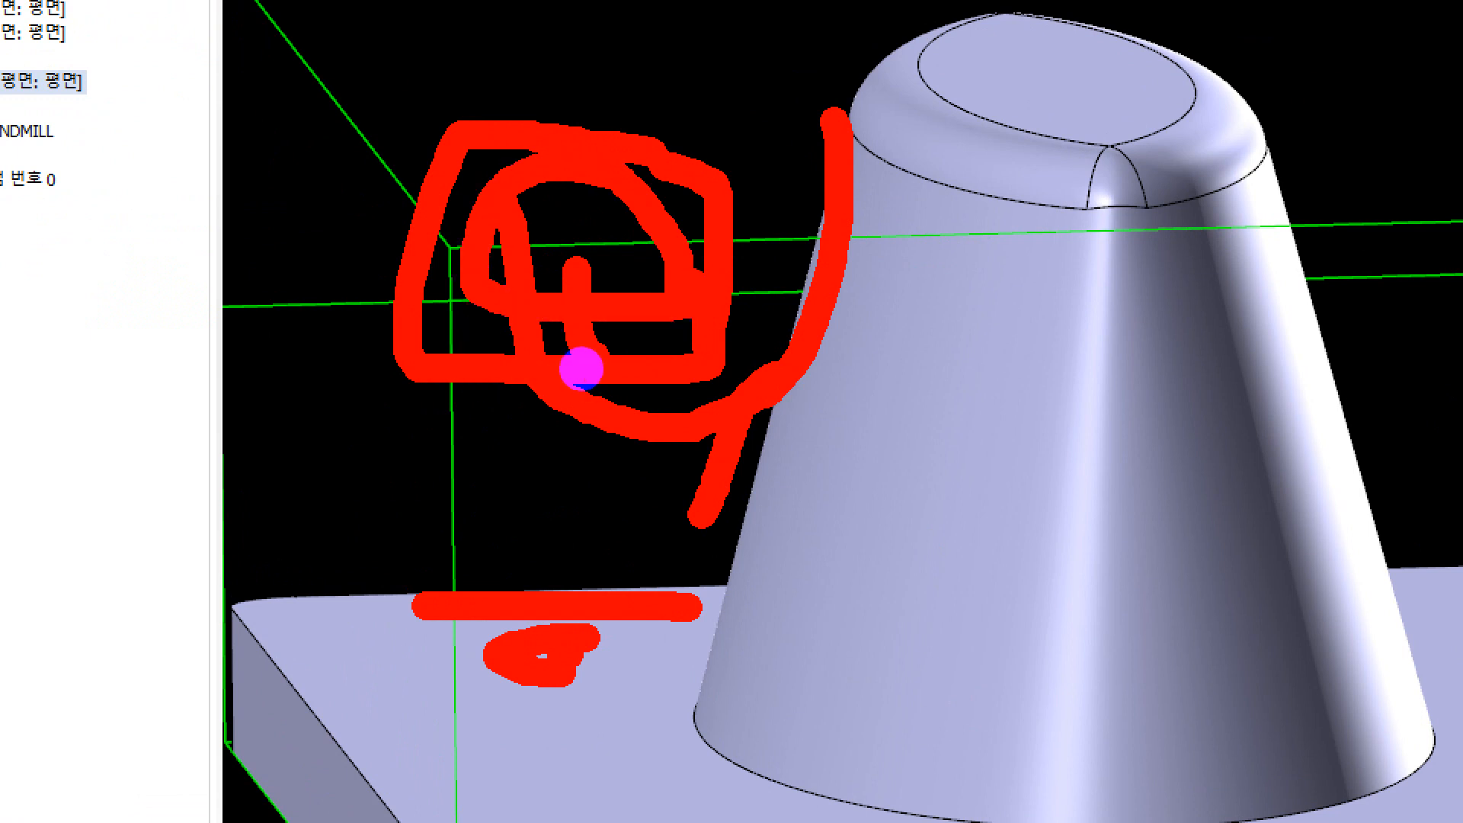
left_click(584, 203)
left_click_drag(548, 338, 545, 388)
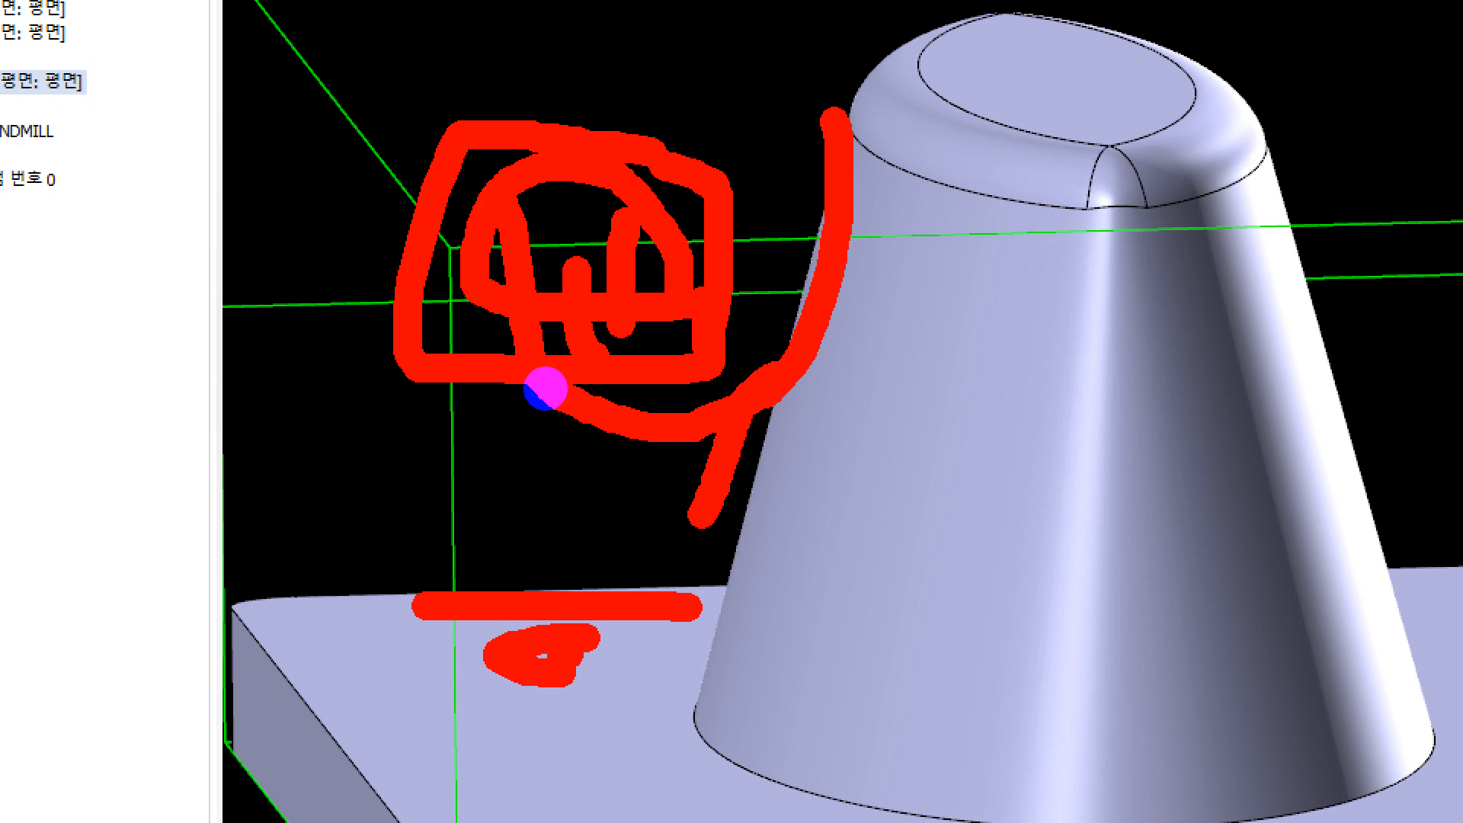
key("Escape")
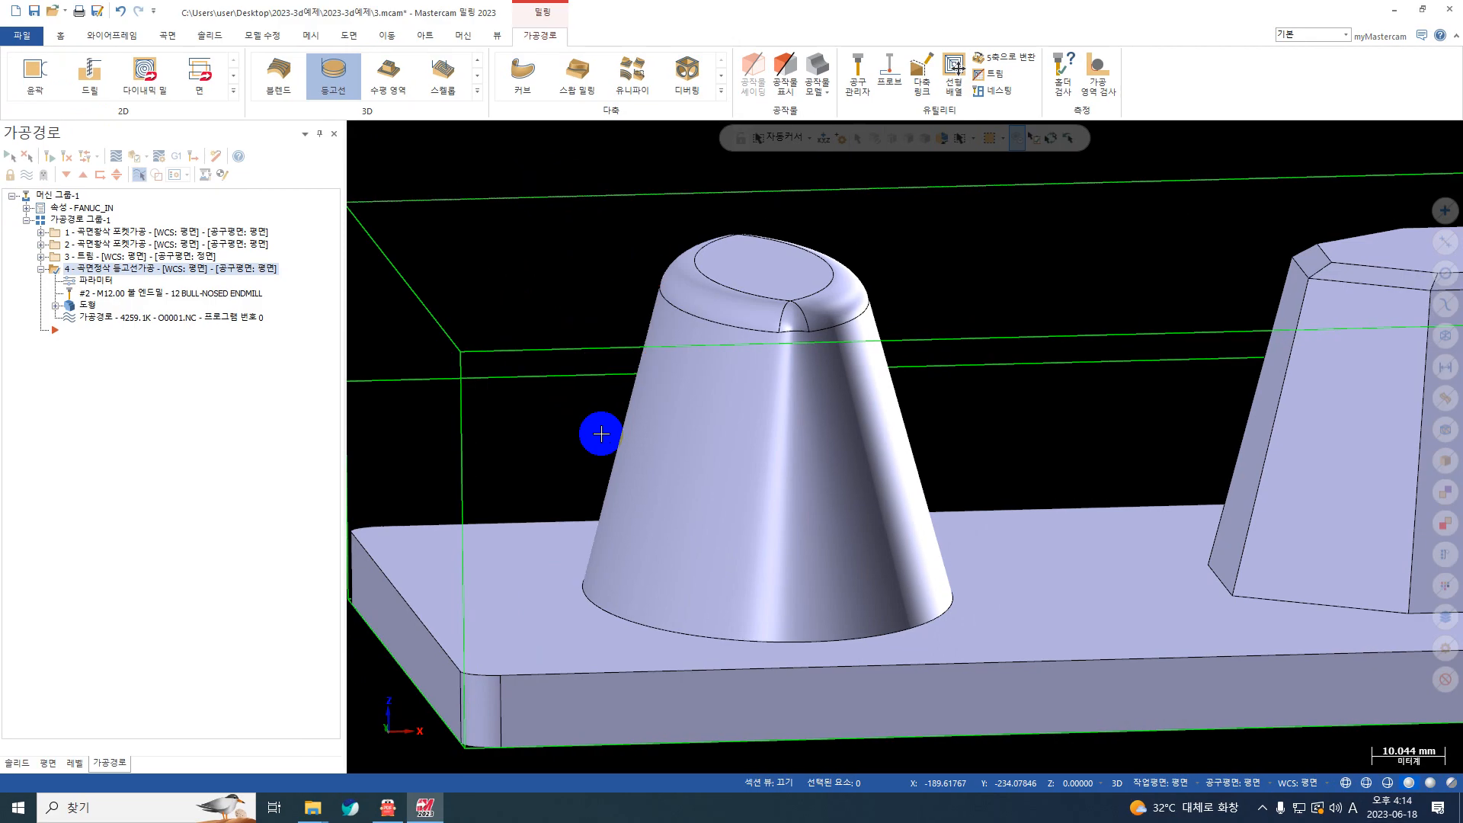
Step: Set the closed-contour approach length (접근길이) to 2.0 and regenerate the contour toolpath
left_click(106, 279)
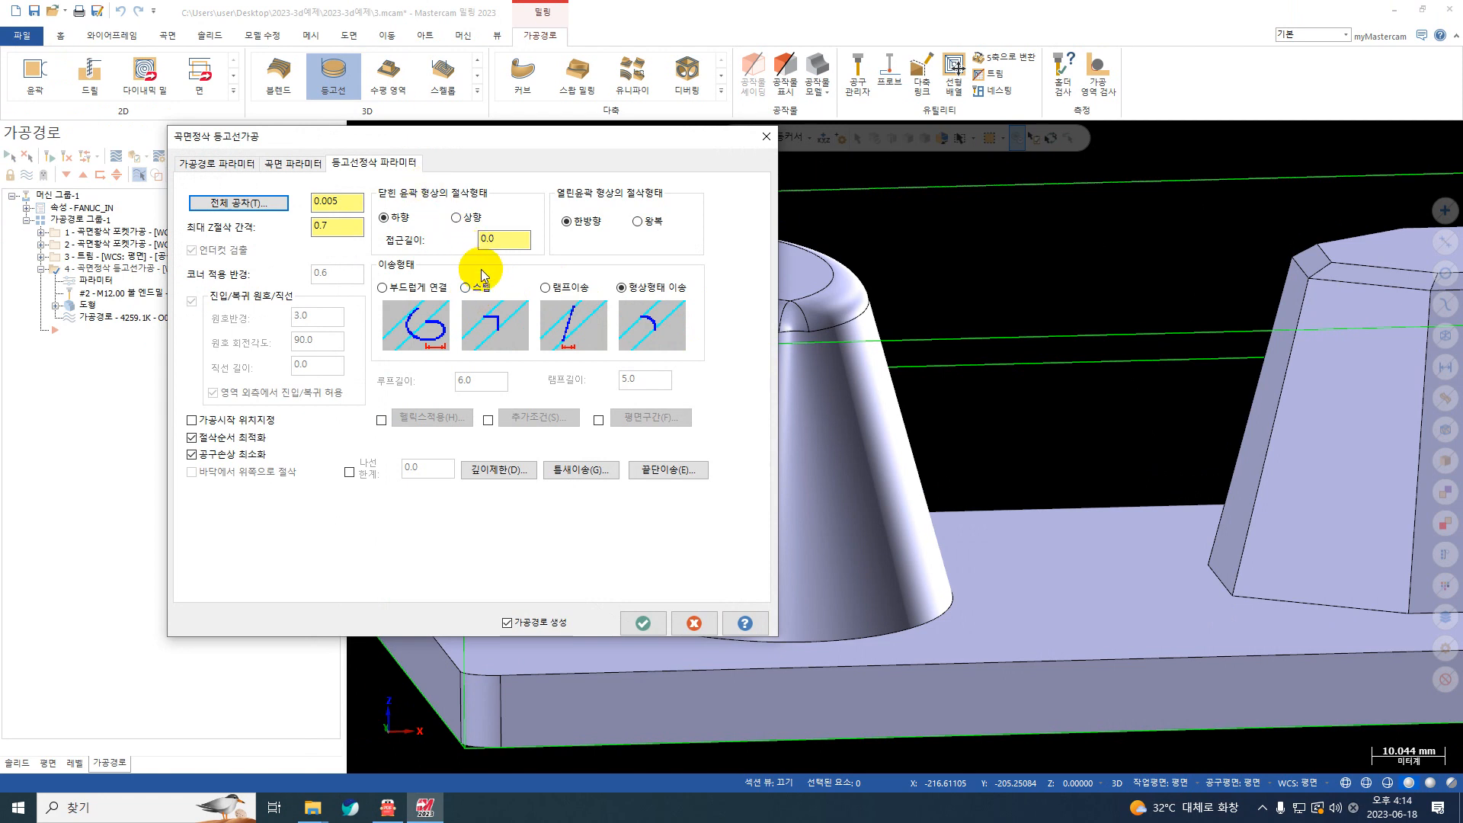
key("ctrl+1")
left_click(732, 412)
mouse_move(822, 382)
left_mouse_down()
mouse_move(770, 407)
mouse_move(716, 330)
mouse_move(826, 387)
mouse_move(790, 400)
left_mouse_up()
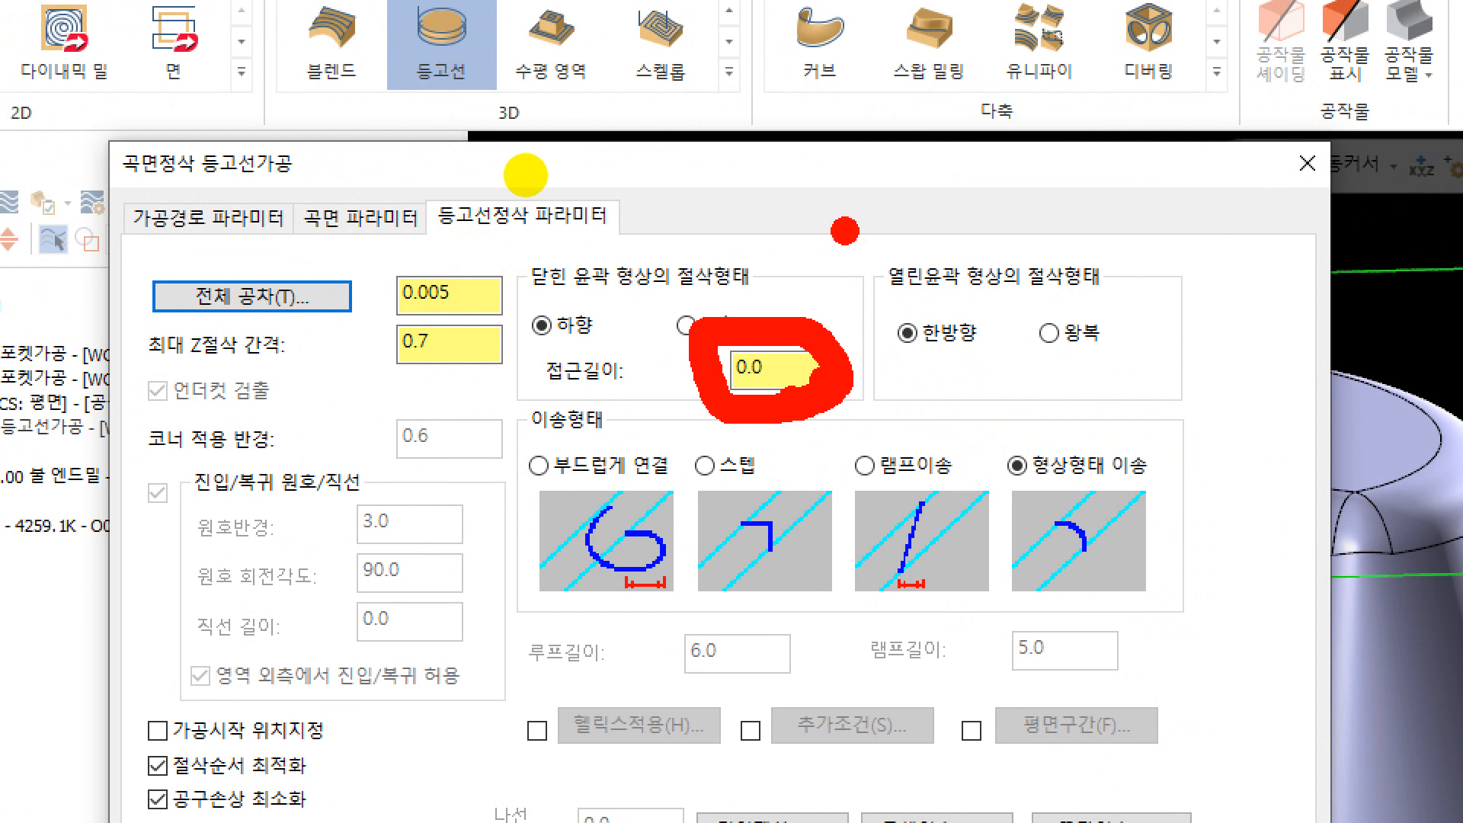
mouse_move(887, 202)
left_mouse_down()
mouse_move(647, 449)
mouse_move(1101, 289)
mouse_move(857, 213)
mouse_move(716, 248)
mouse_move(869, 296)
left_mouse_up()
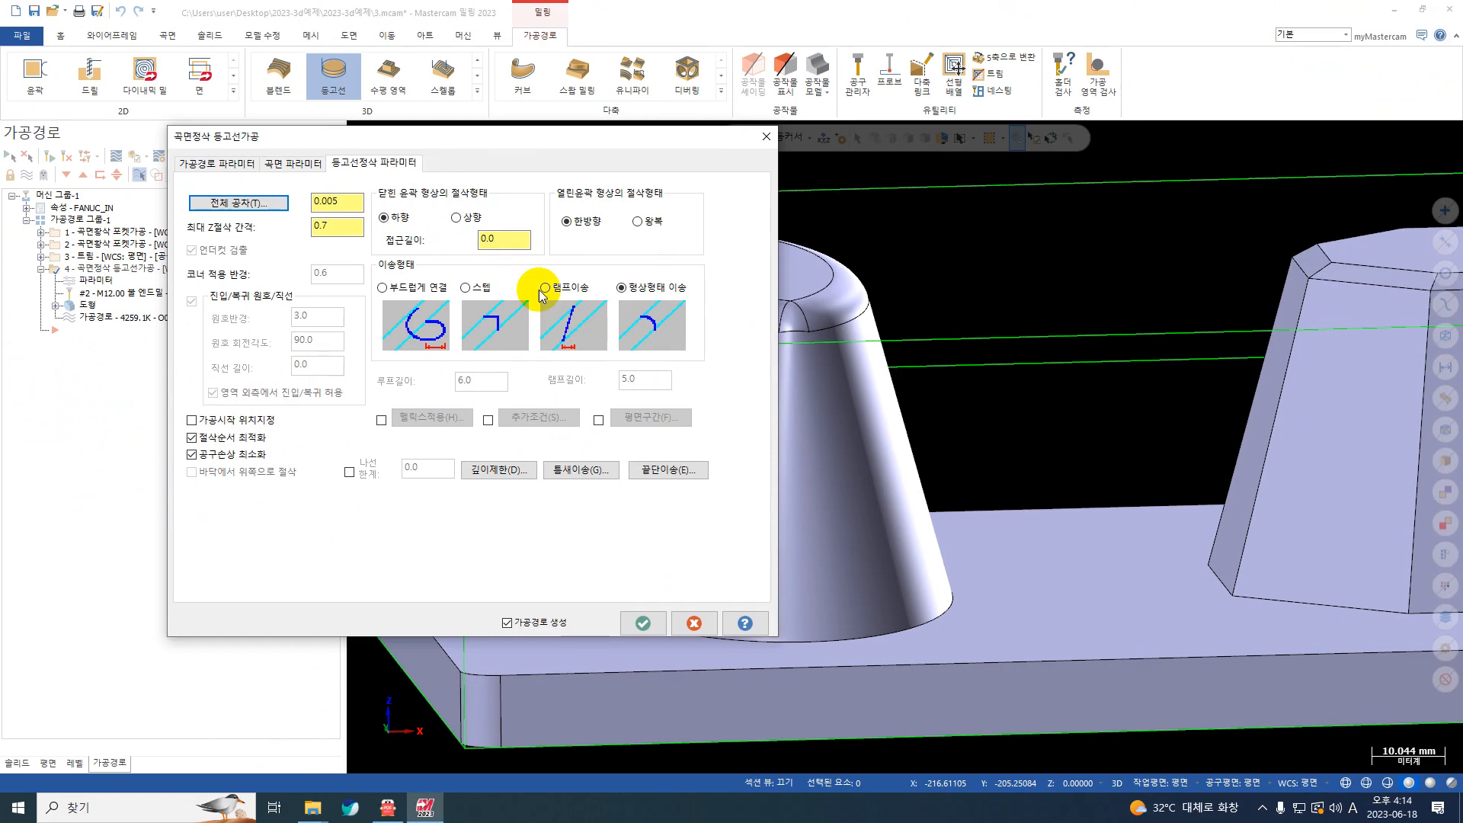
double_click(764, 369)
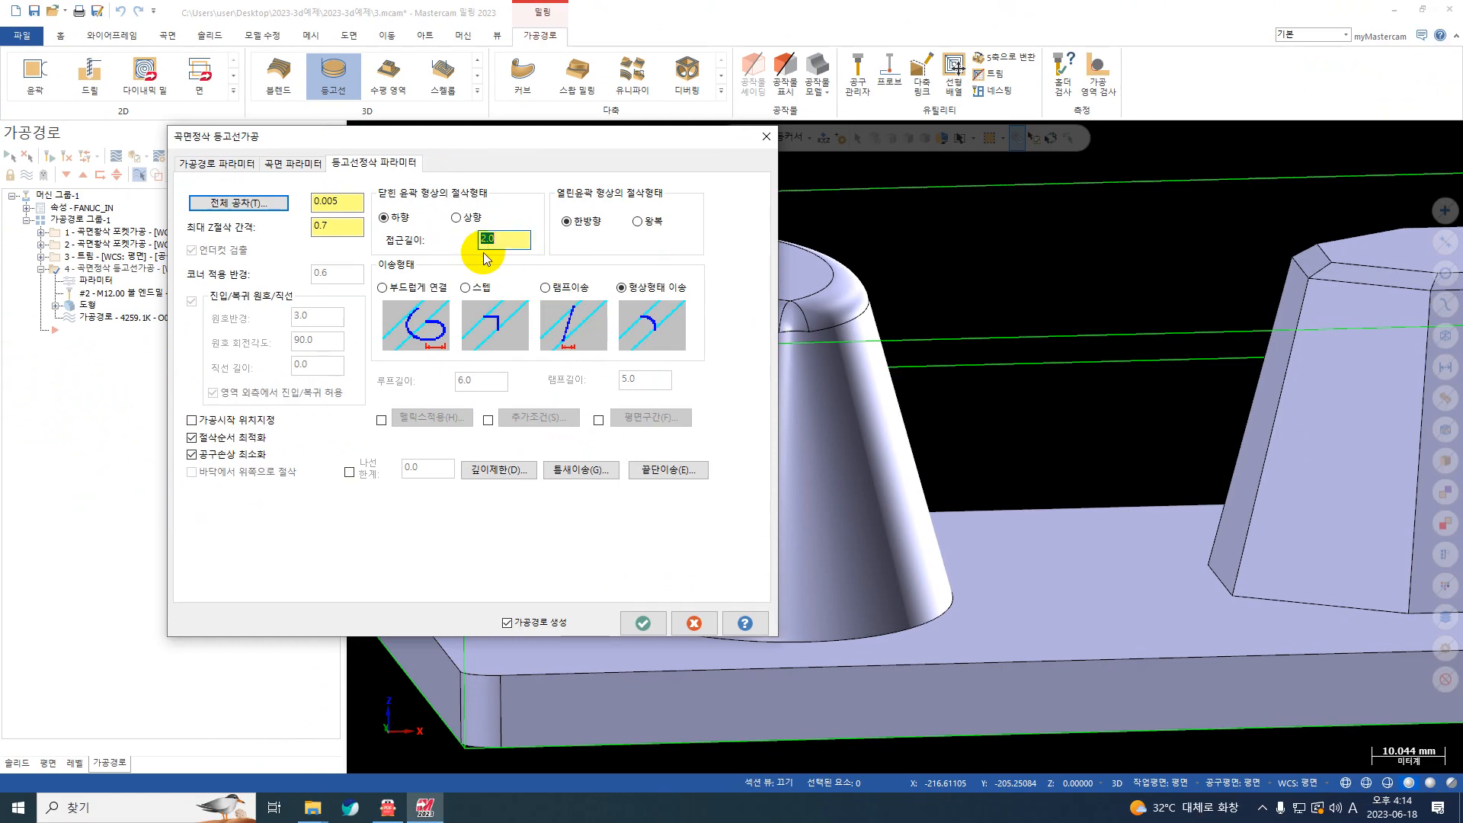
left_click(644, 621)
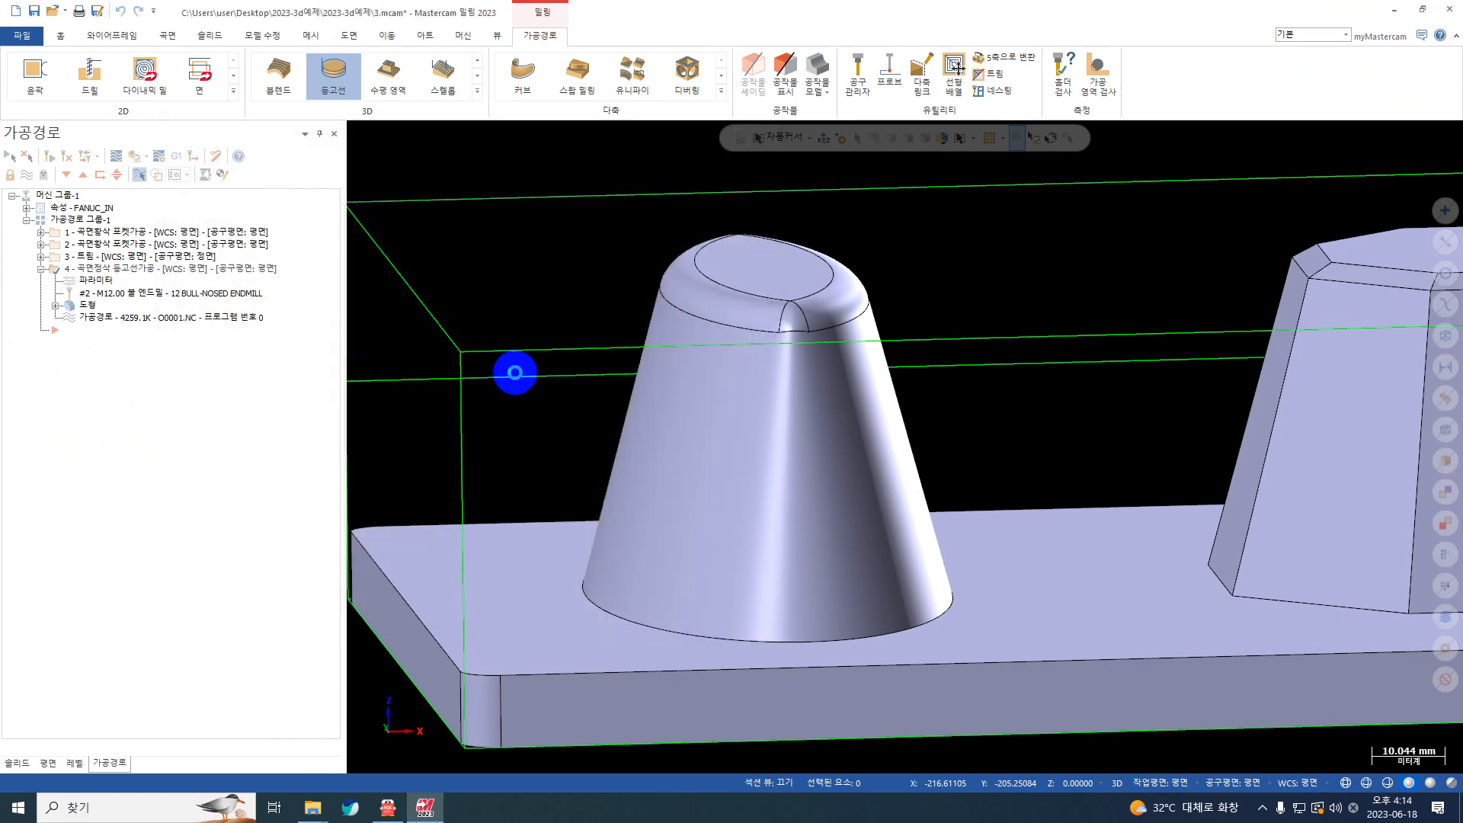
Step: Backplot the regenerated toolpath to the end and examine the approach moves around the elliptical boss's top, then close the backplot
left_click(152, 192)
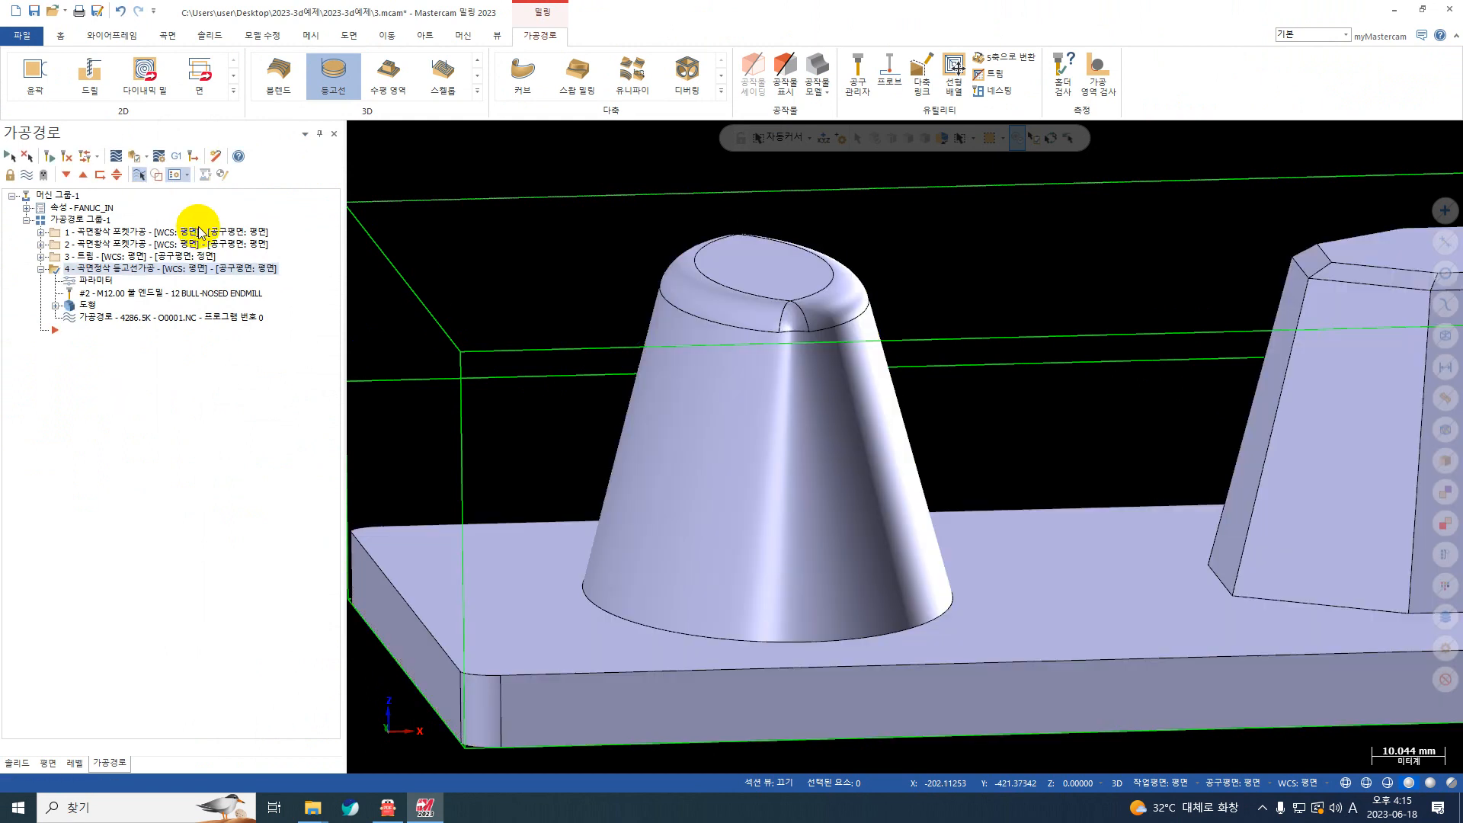
left_click(122, 159)
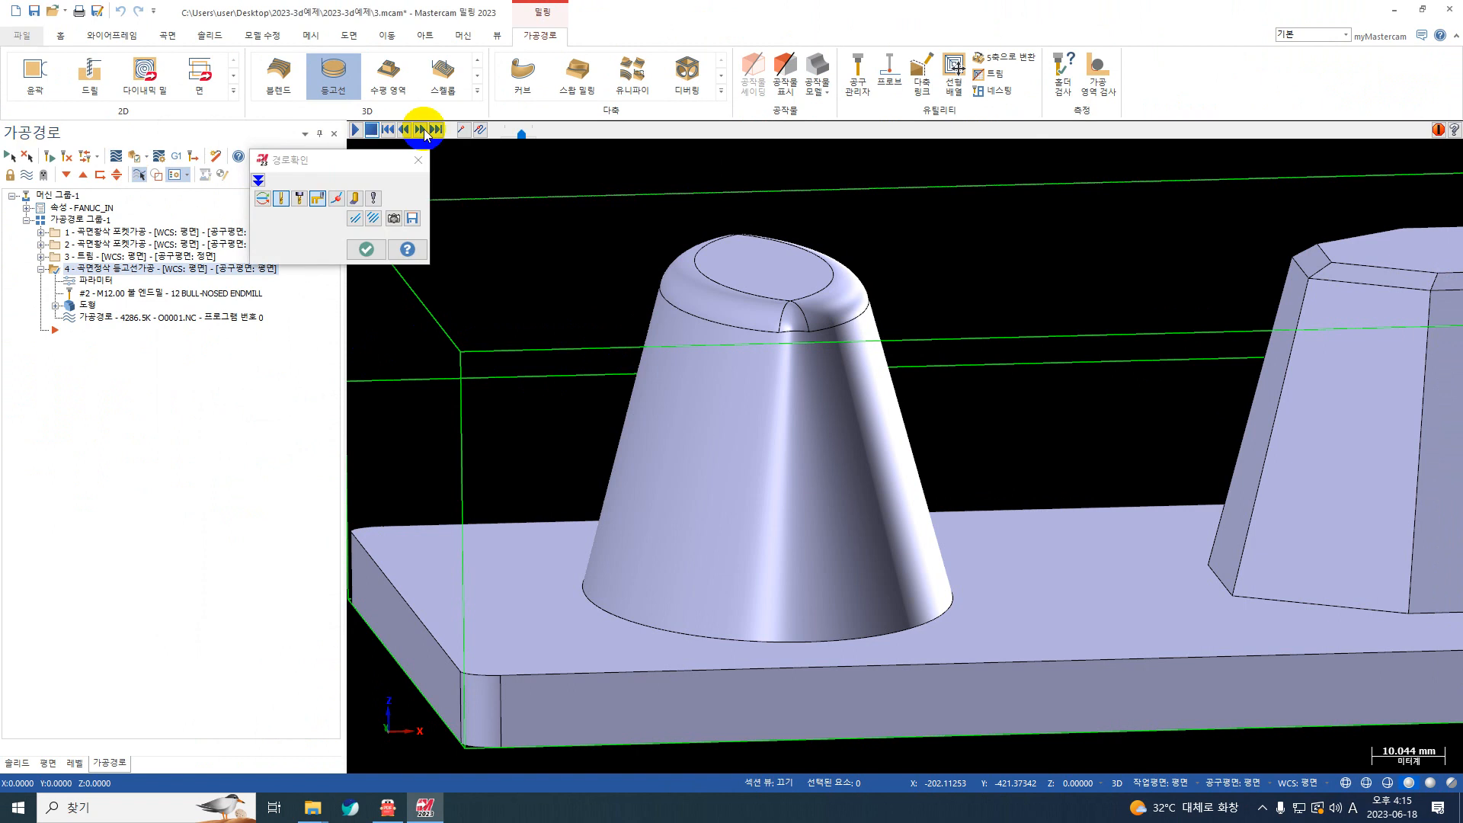
left_click(433, 130)
scroll(592, 313, "up", 5)
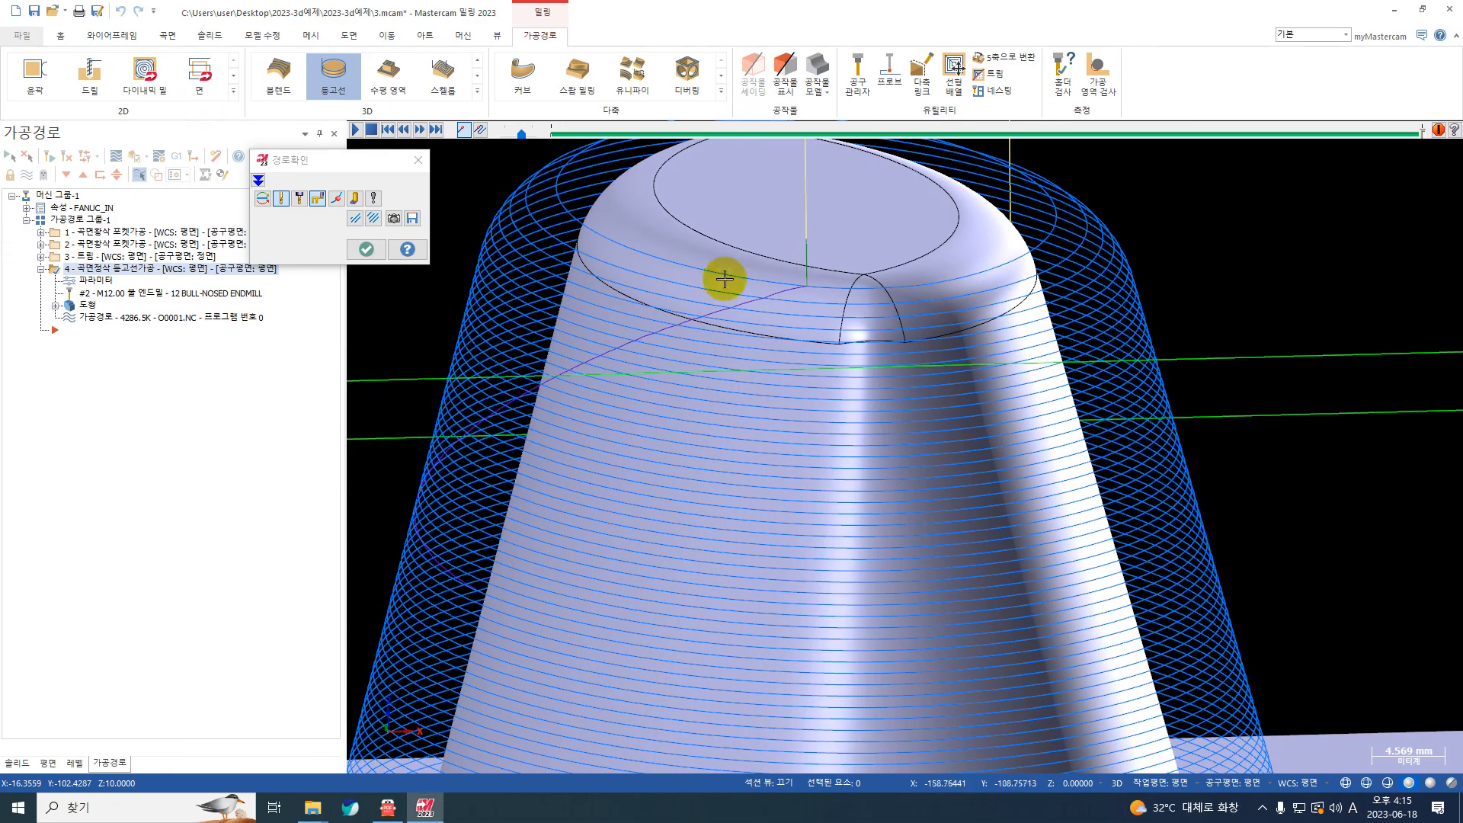
left_click(365, 248)
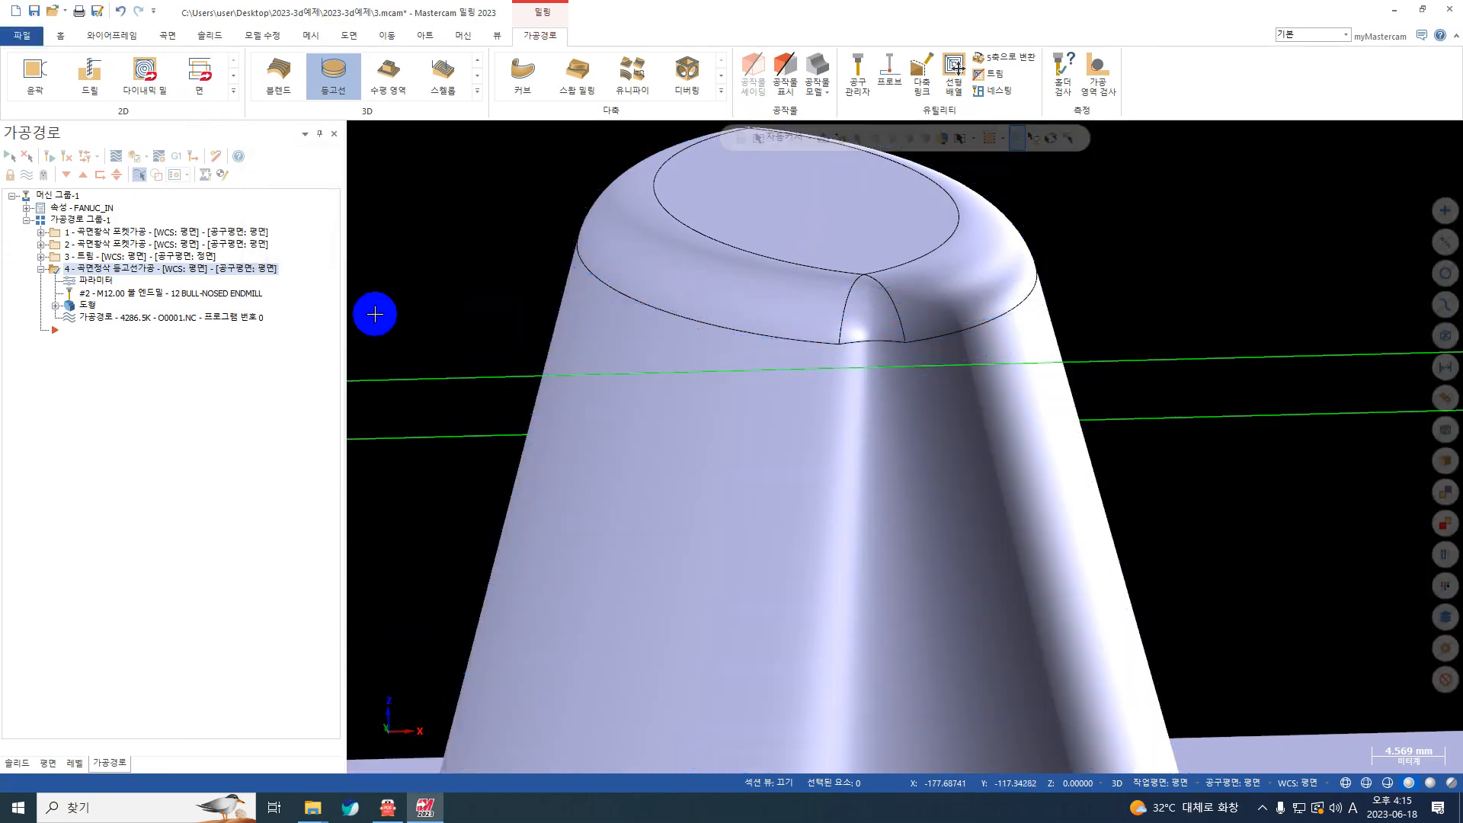
left_click(83, 280)
key("Escape")
scroll(1109, 368, "down", 3)
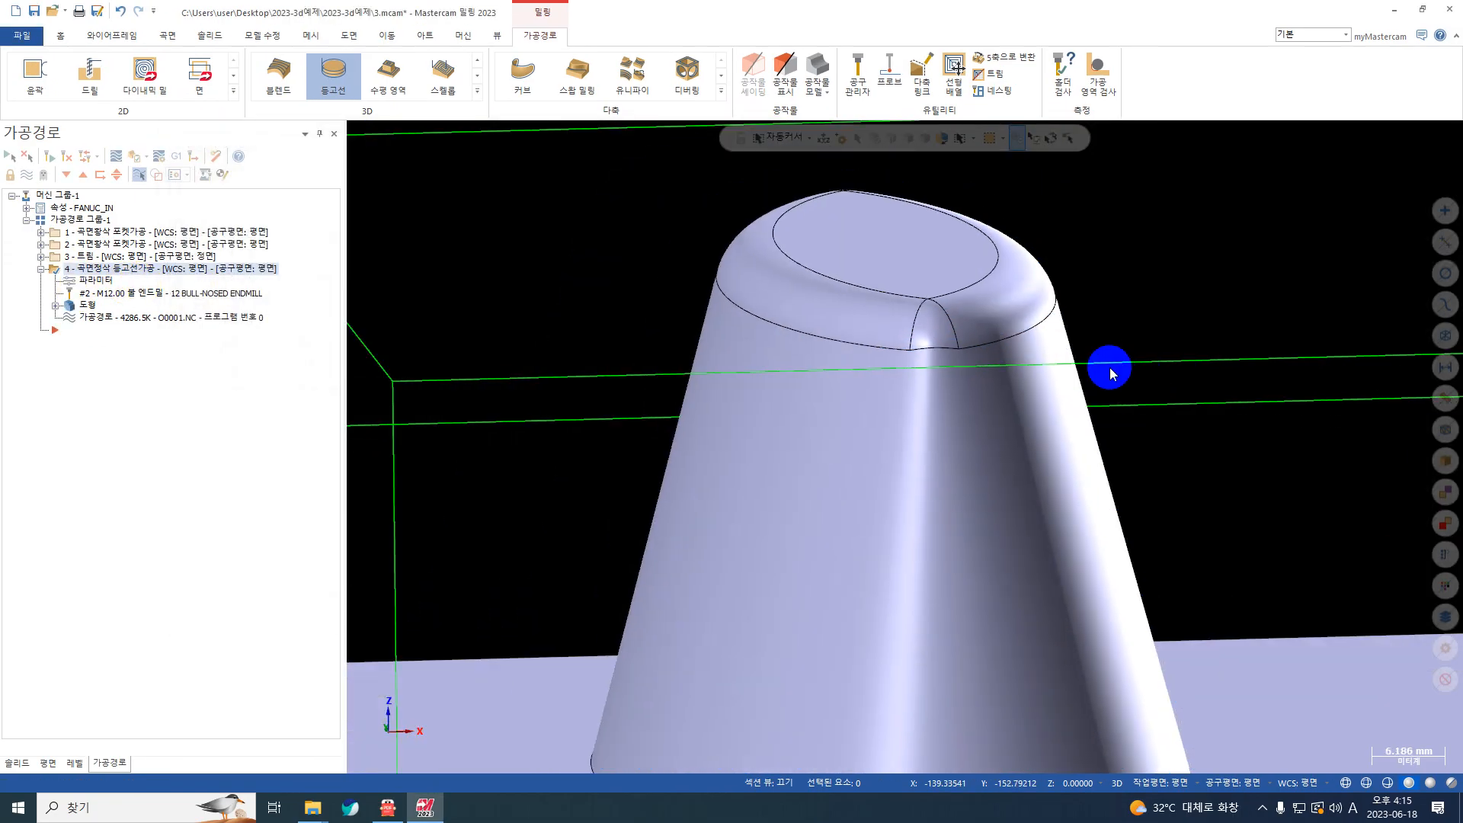
scroll(1109, 368, "down", 4)
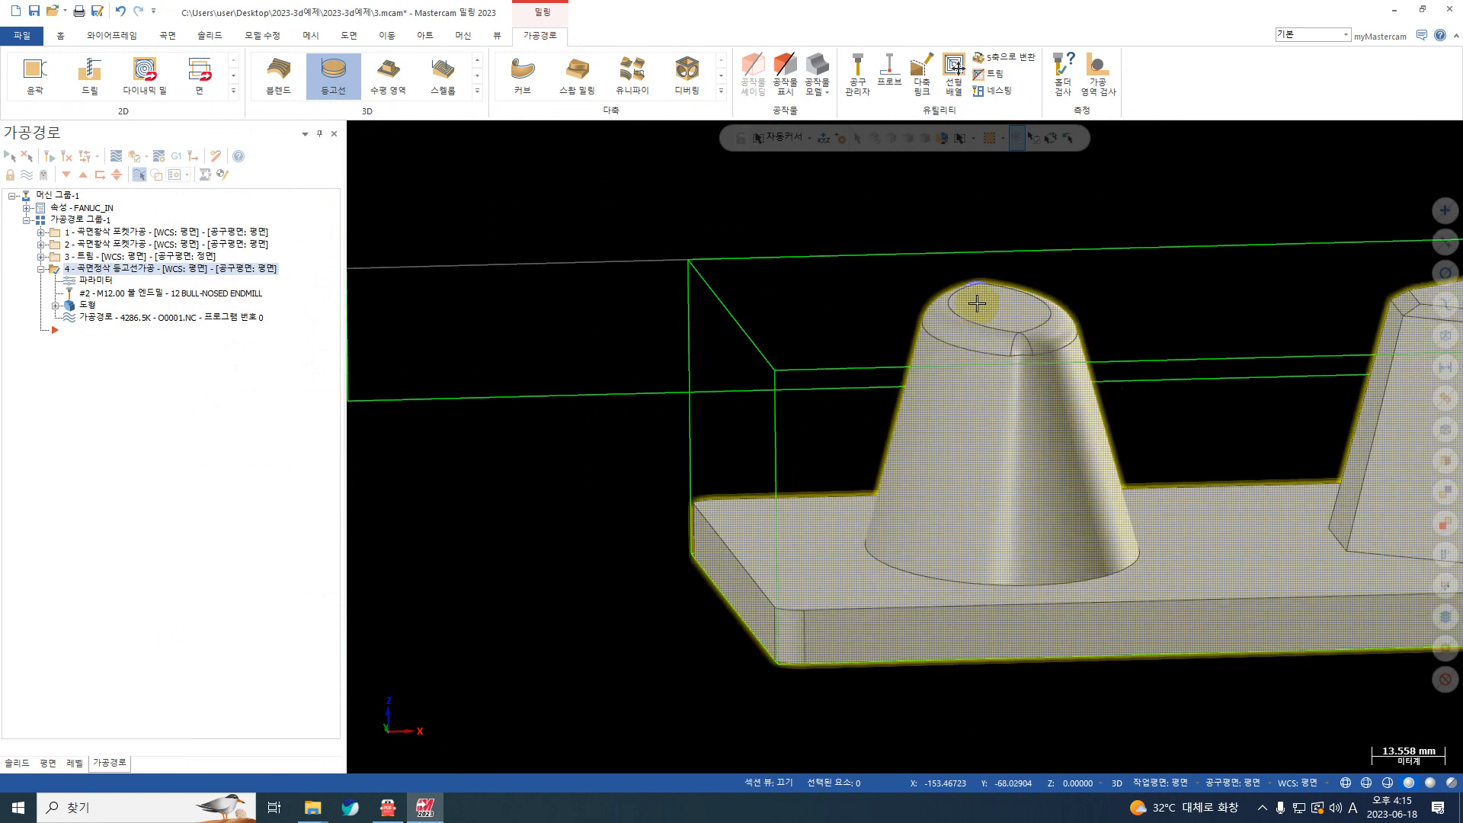
scroll(974, 304, "down", 1)
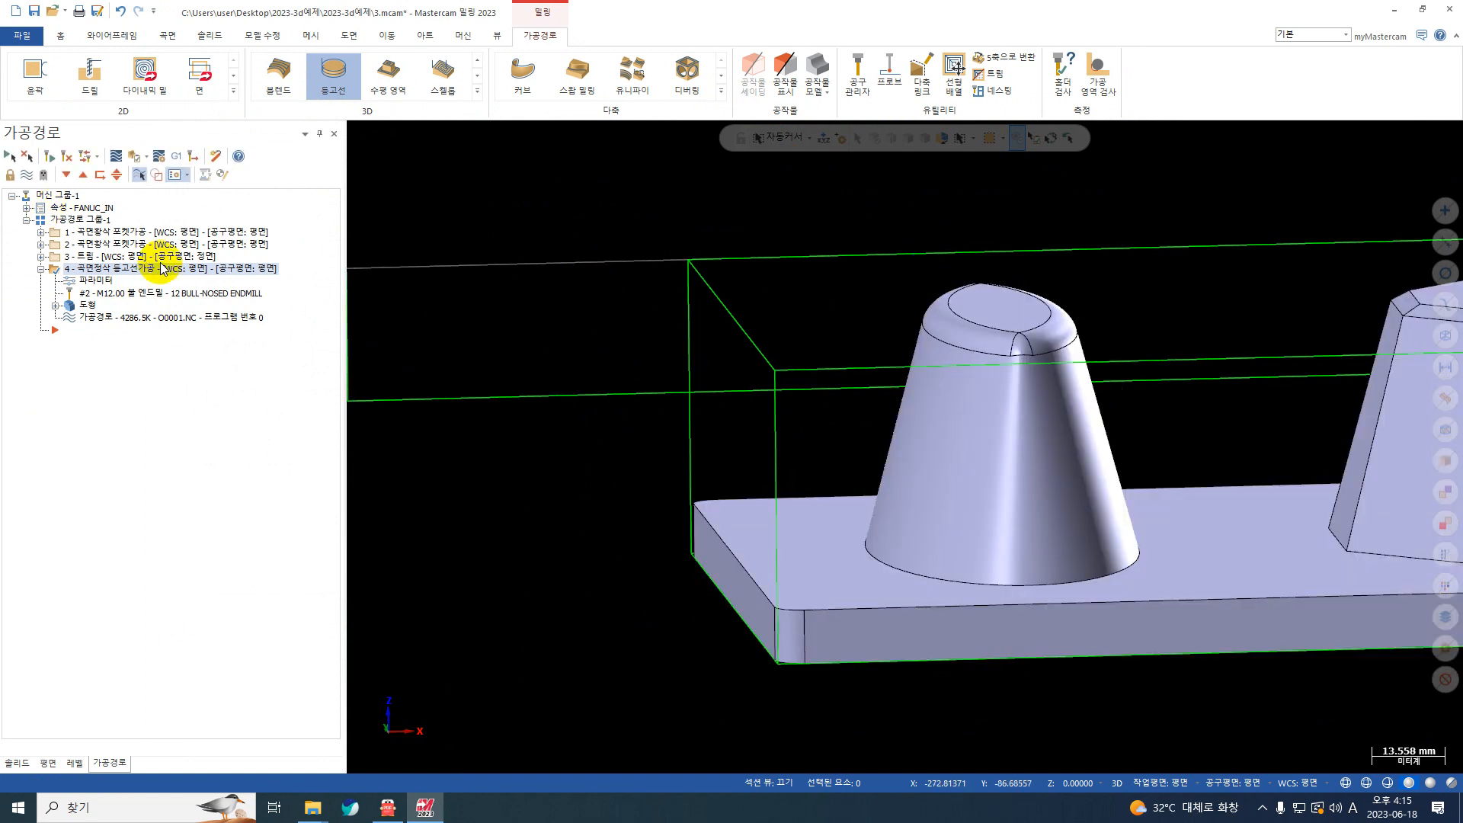
Step: Set the approach length (접근길이) to 0.0 and choose the smooth transition (부드럽게 연결) with a ramp length of 0.0
left_click(103, 279)
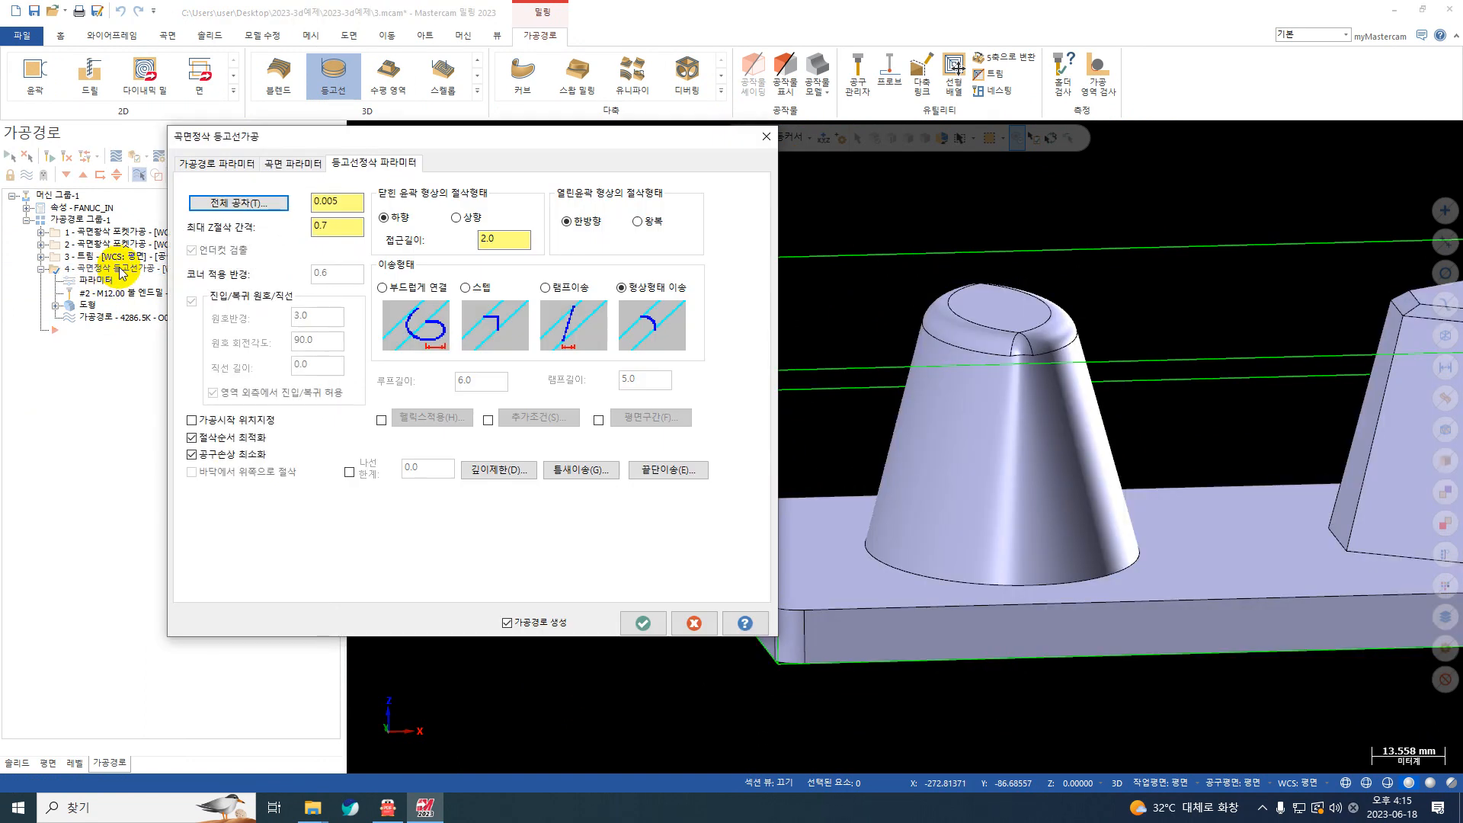
double_click(478, 247)
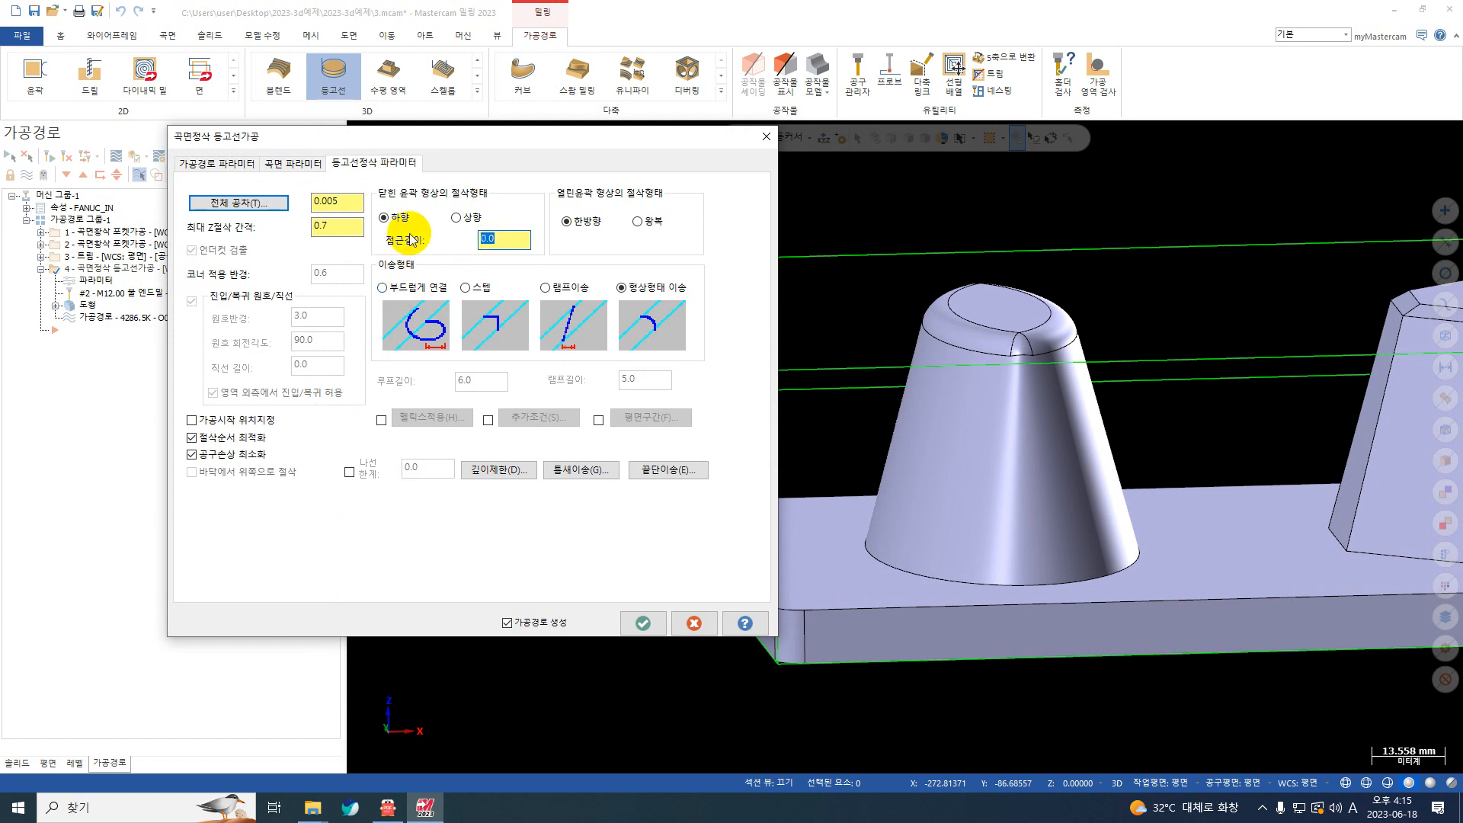
left_click(396, 290)
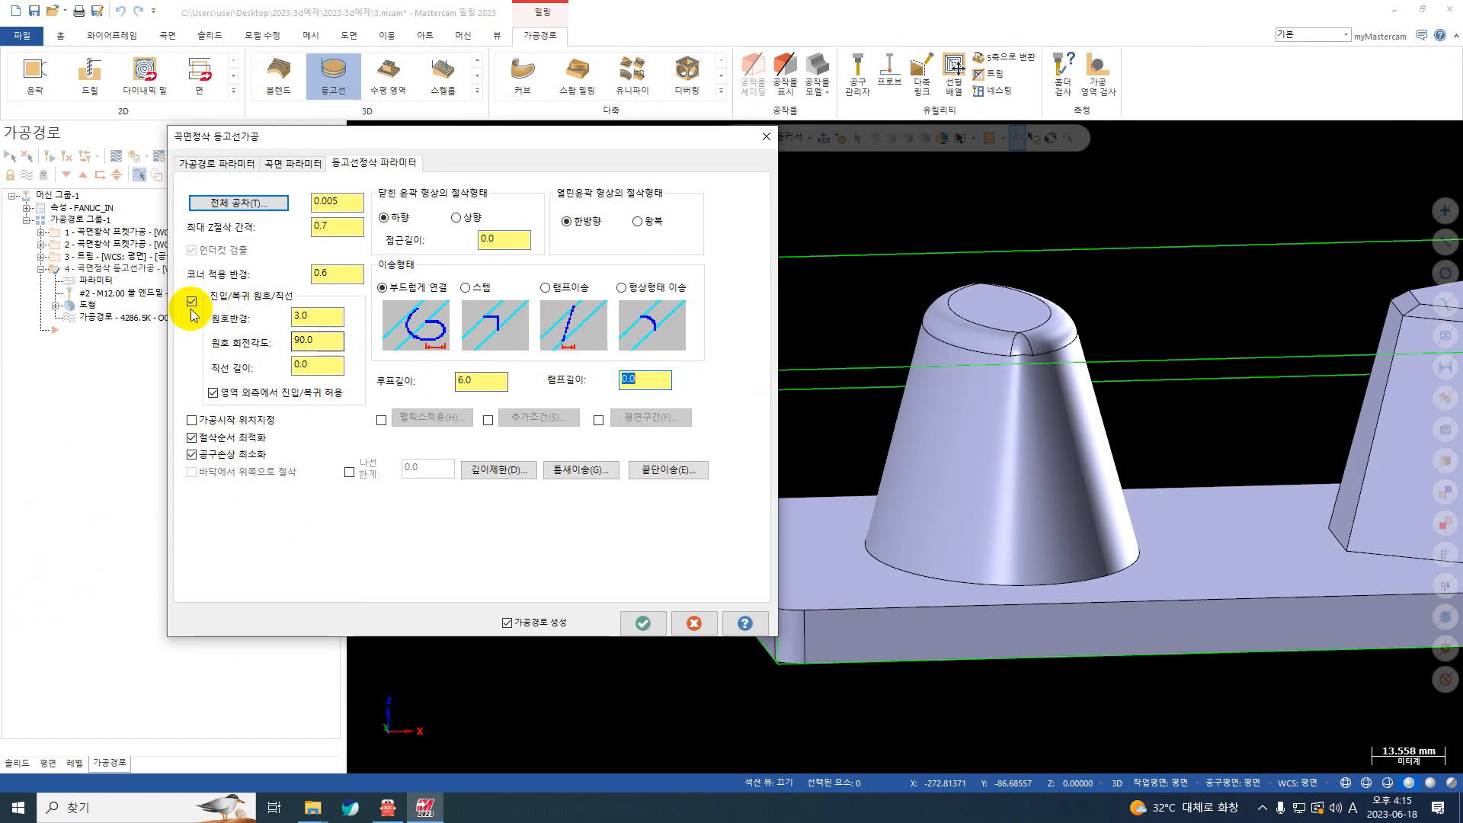
Step: Disable the entry/exit arc/line (진입/복귀 원호/직선) option and regenerate the contour toolpath
left_click(192, 301)
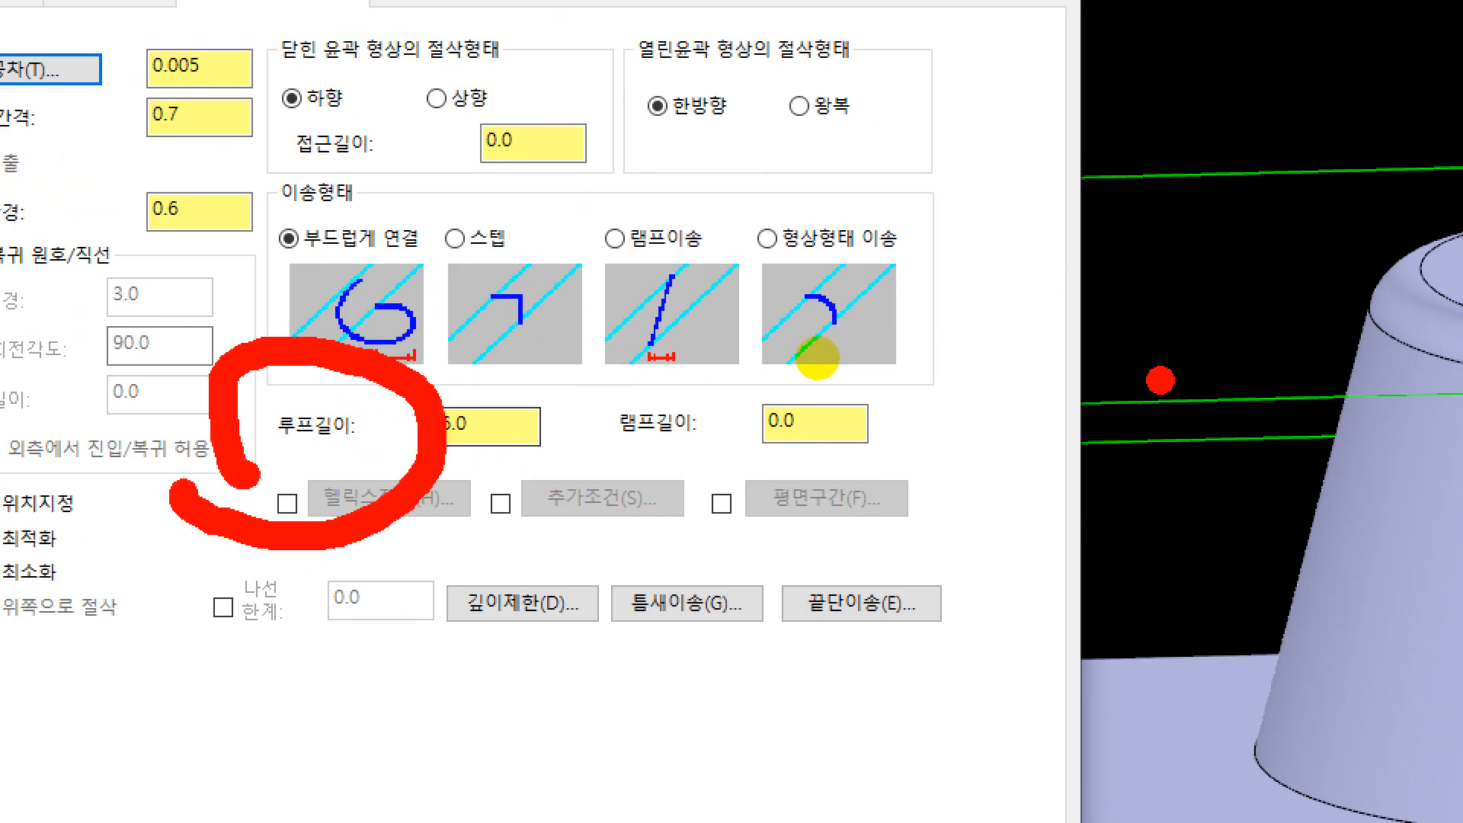
mouse_move(826, 359)
left_mouse_down()
mouse_move(891, 319)
mouse_move(788, 283)
mouse_move(776, 353)
mouse_move(882, 369)
mouse_move(903, 317)
left_mouse_up()
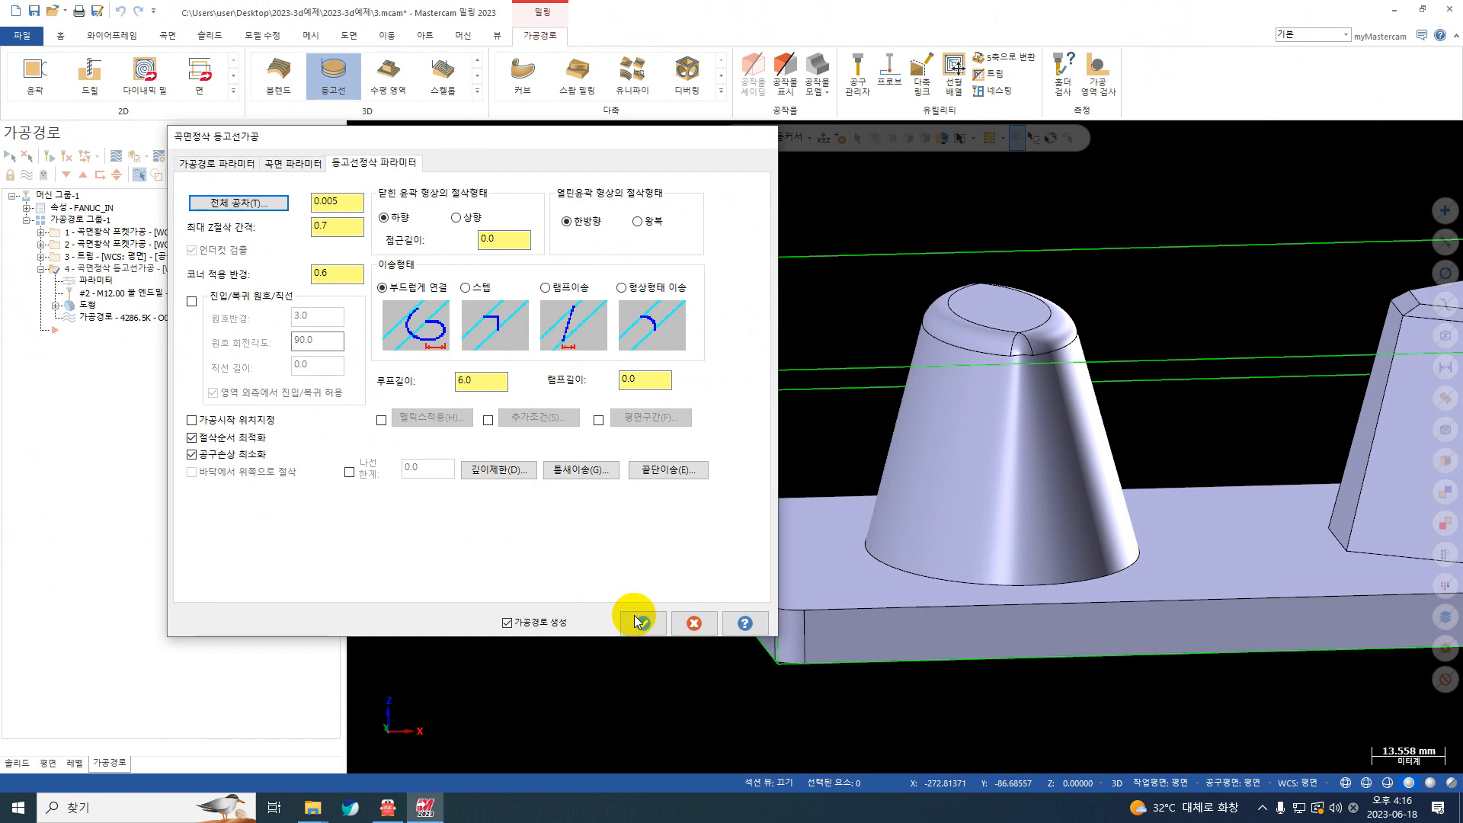
left_click(640, 617)
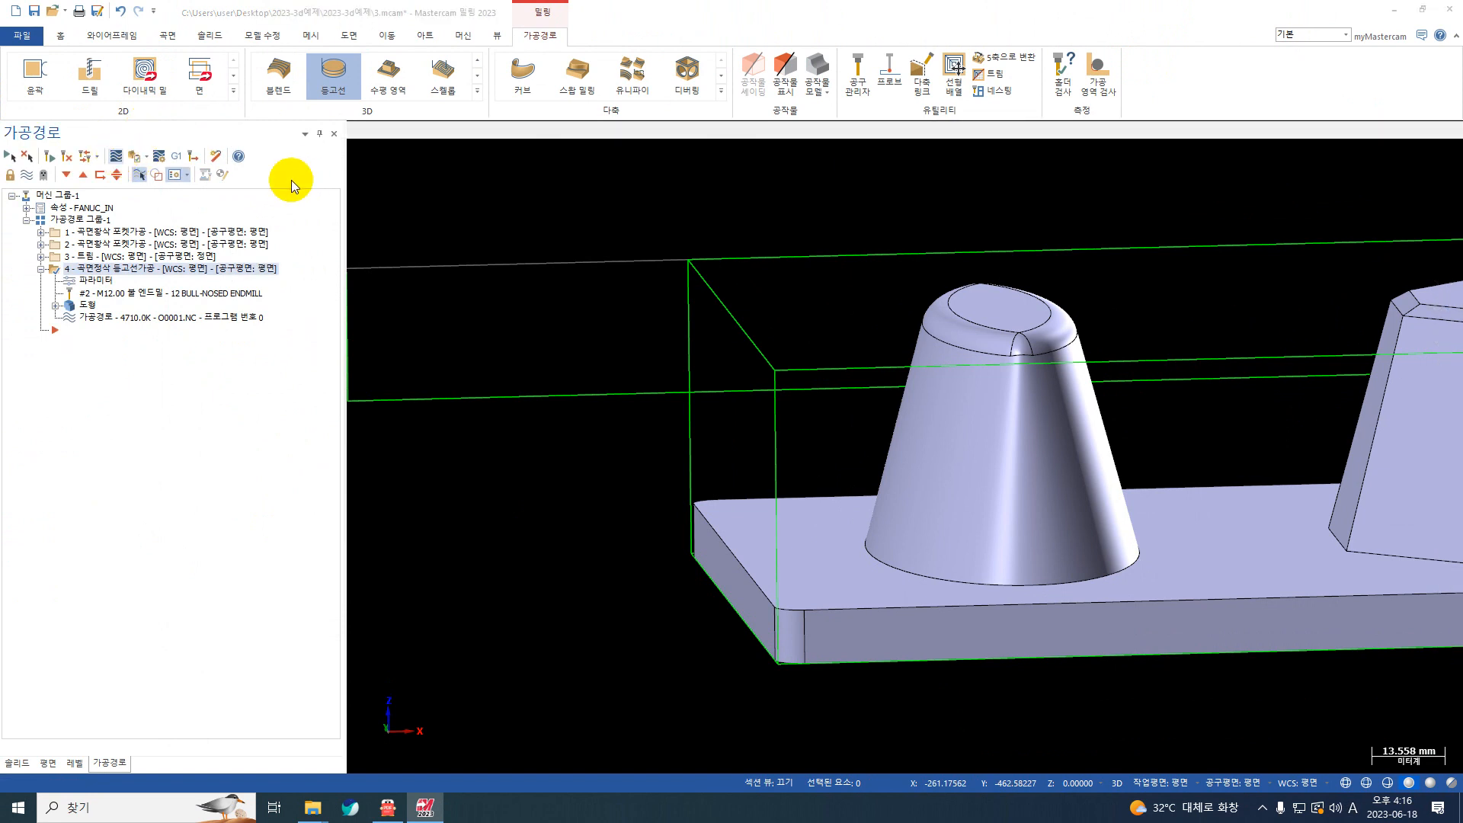
Step: Play back the smooth-transition toolpath and examine the loop moves between passes beside the elliptical boss
key("alt+t")
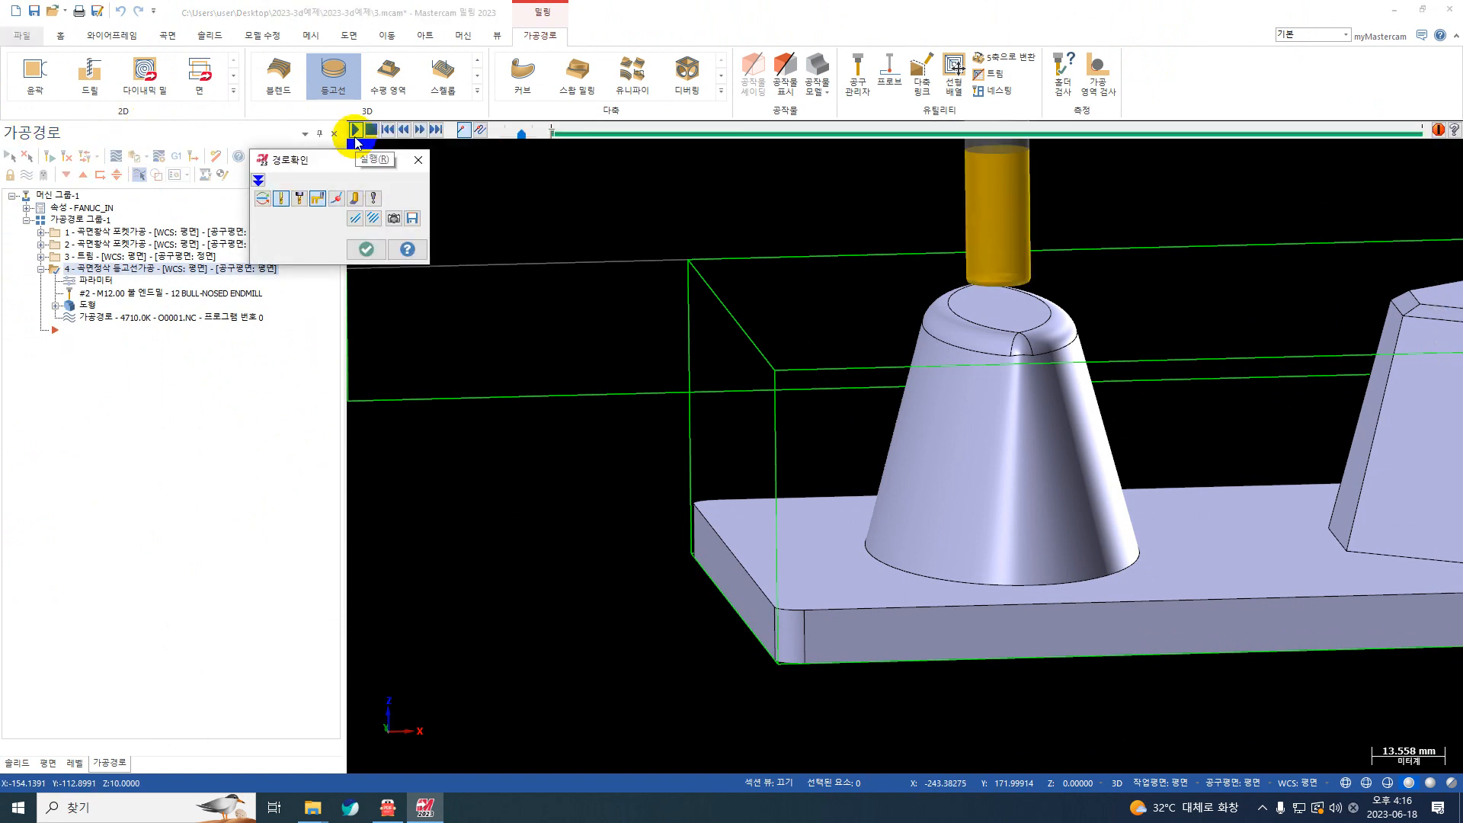
left_click(355, 131)
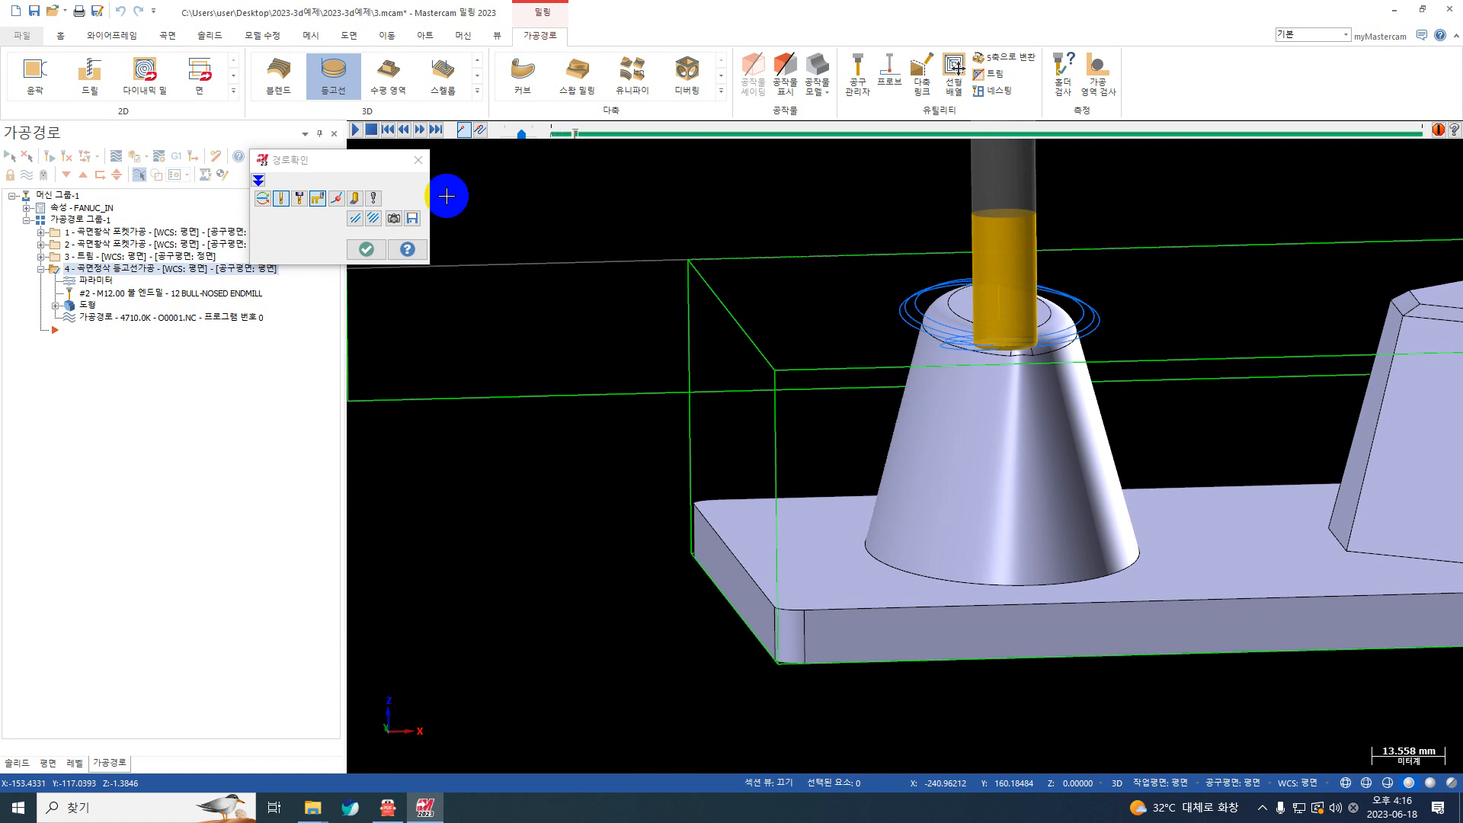
scroll(914, 434, "up", 1)
middle_click_drag(823, 422, 689, 431)
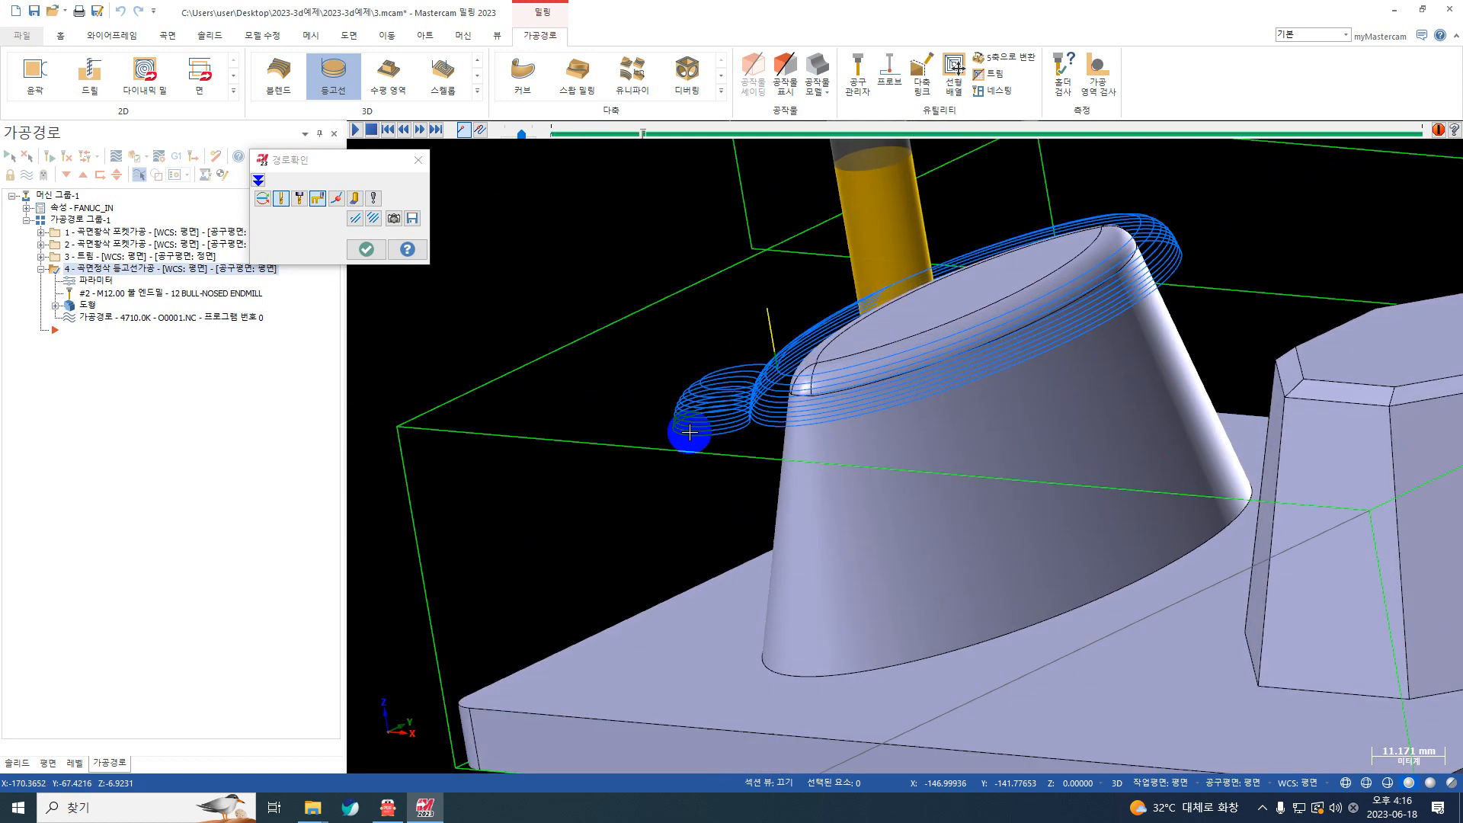
scroll(751, 385, "up", 1)
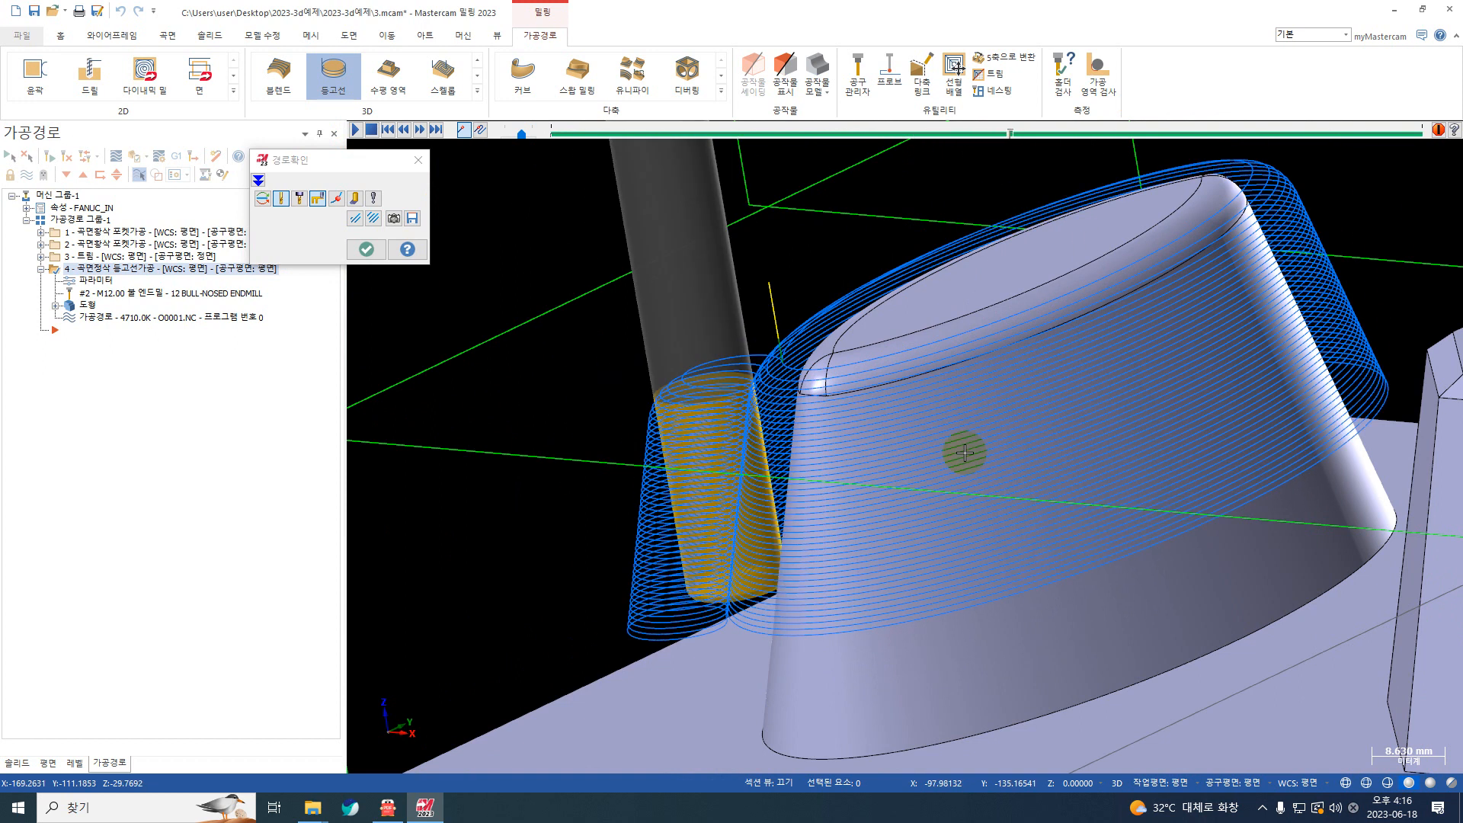
scroll(795, 435, "down", 1)
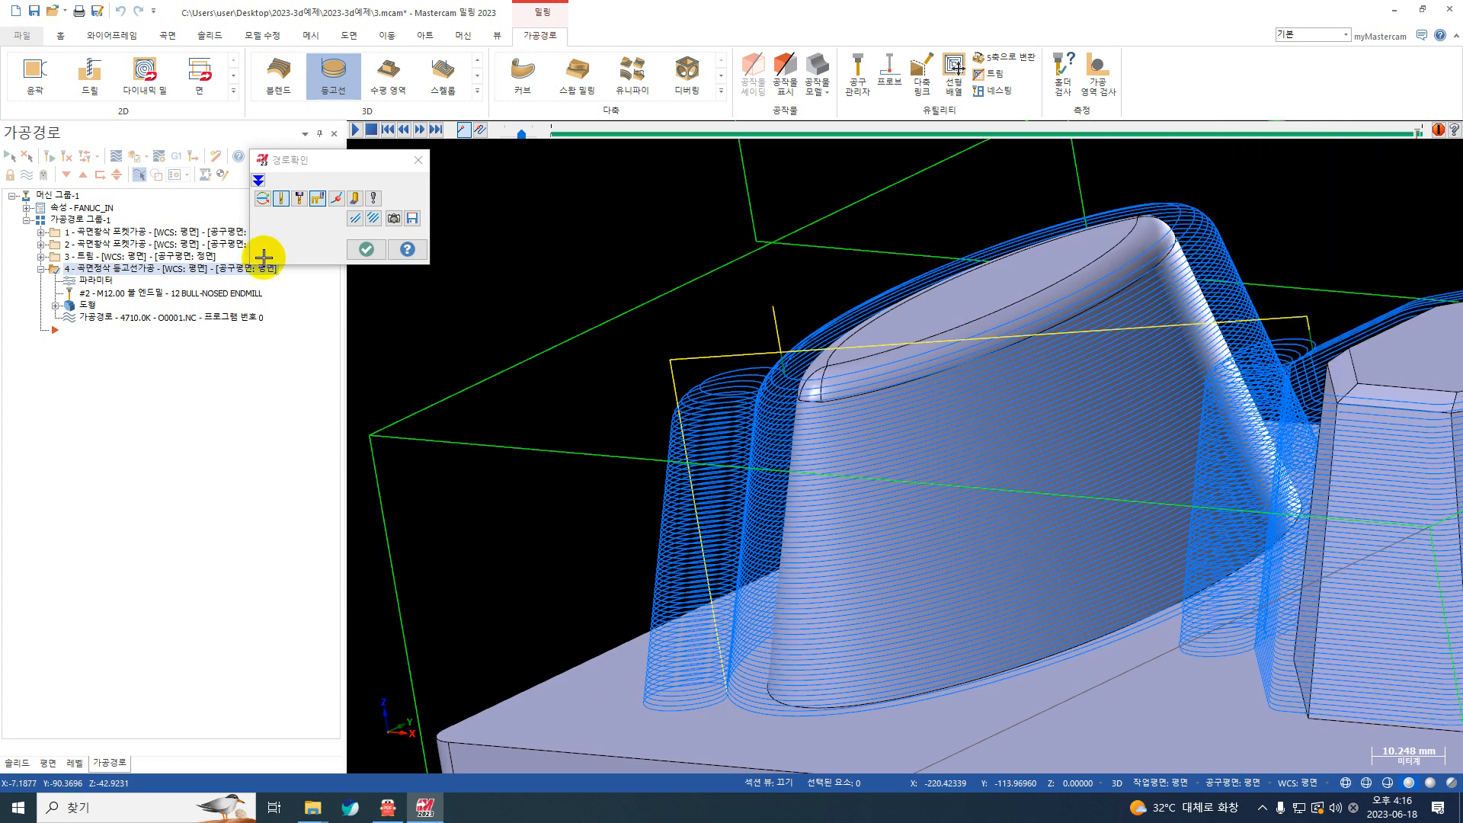
Step: Close the backplot, review the contour finish settings (등고선정삭 파라미터) with the smooth transition, and accept them
left_click(365, 252)
scroll(699, 356, "down", 3)
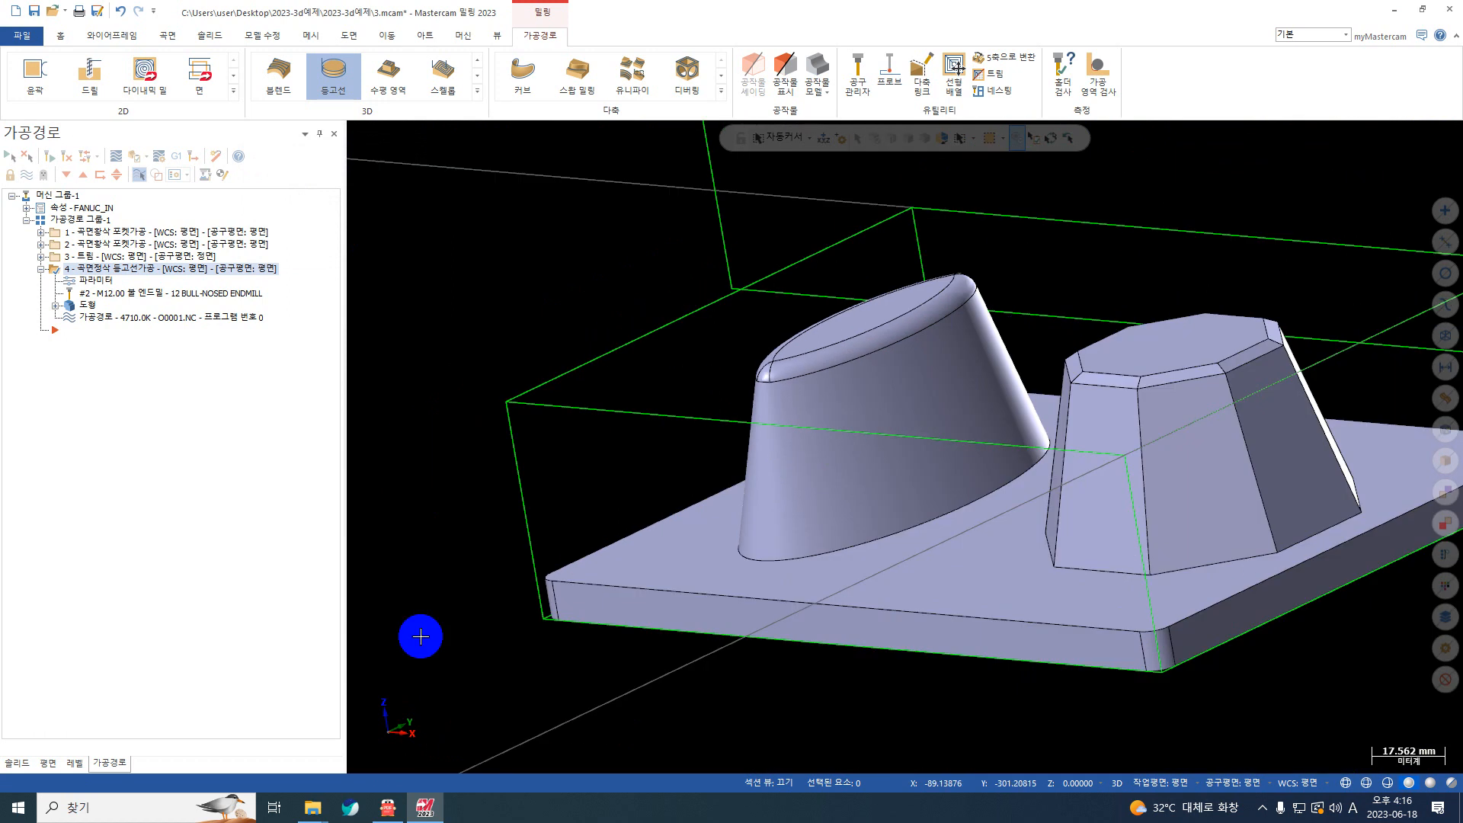
left_click(89, 281)
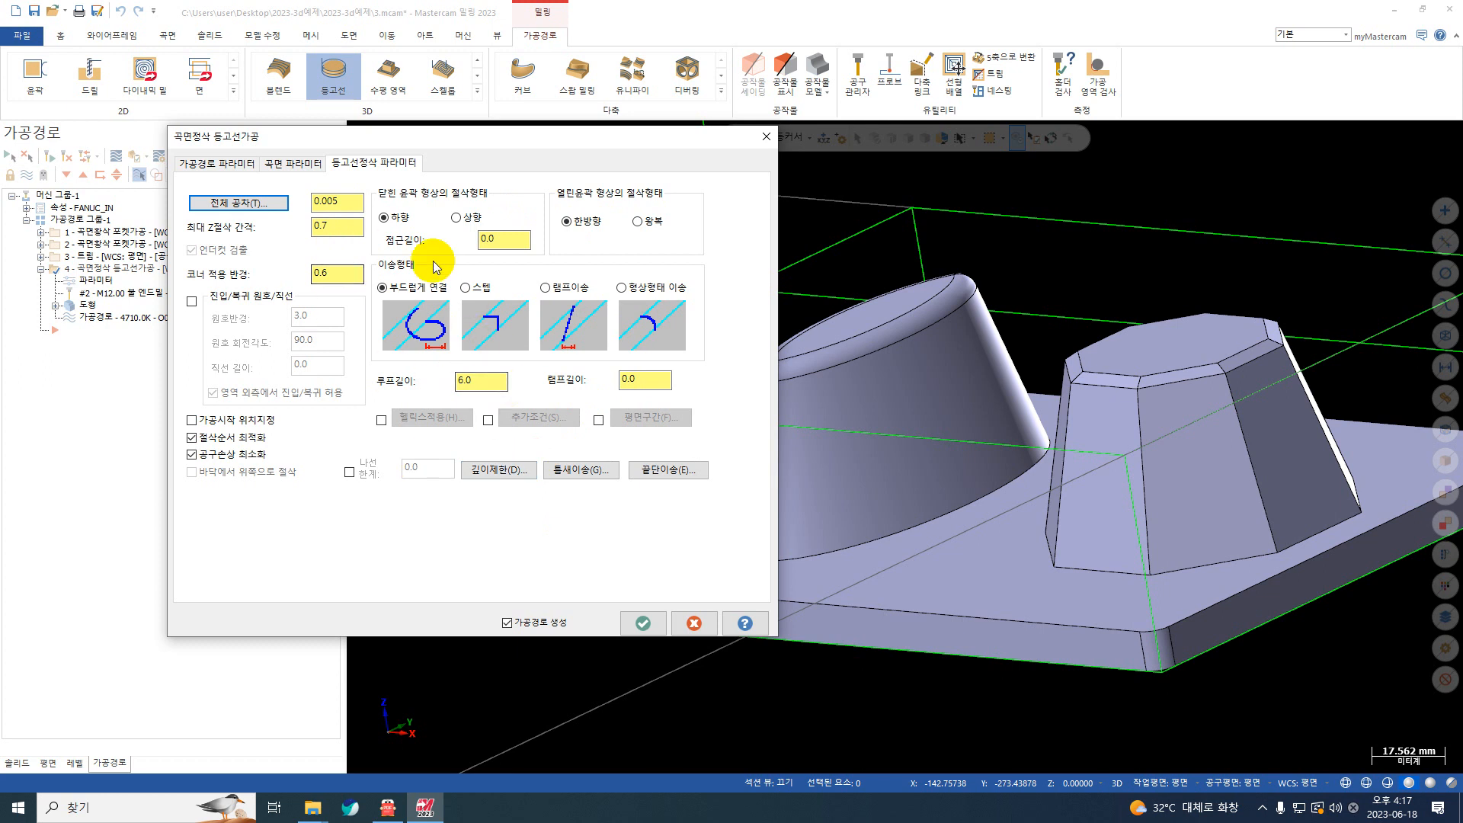
left_click(642, 625)
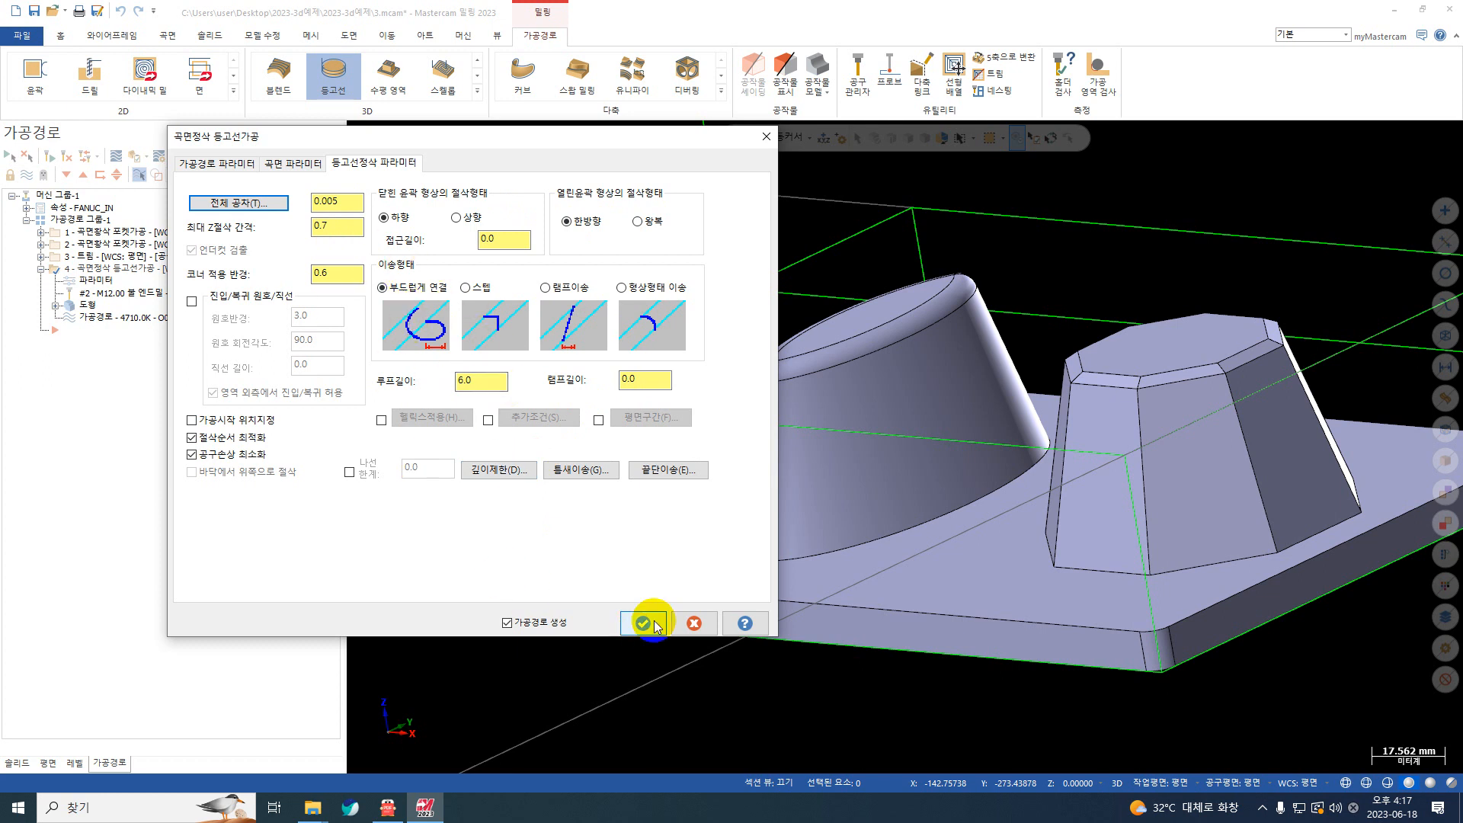
left_click(655, 622)
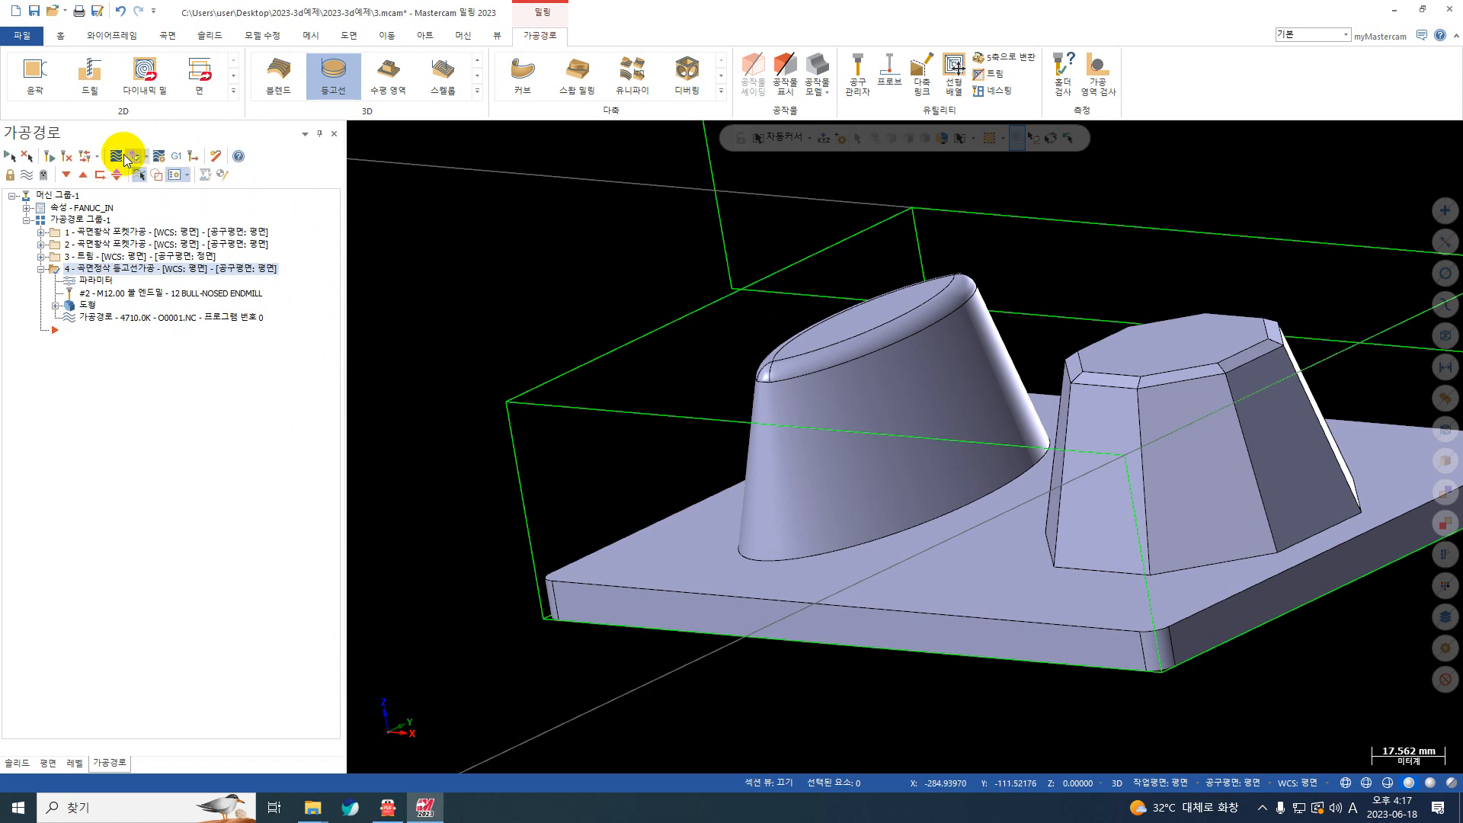
Step: Play back the contour toolpath, examine the loop moves beside both bosses in rotated and top (평면) views, and close the backplot
left_click(124, 154)
left_click(355, 131)
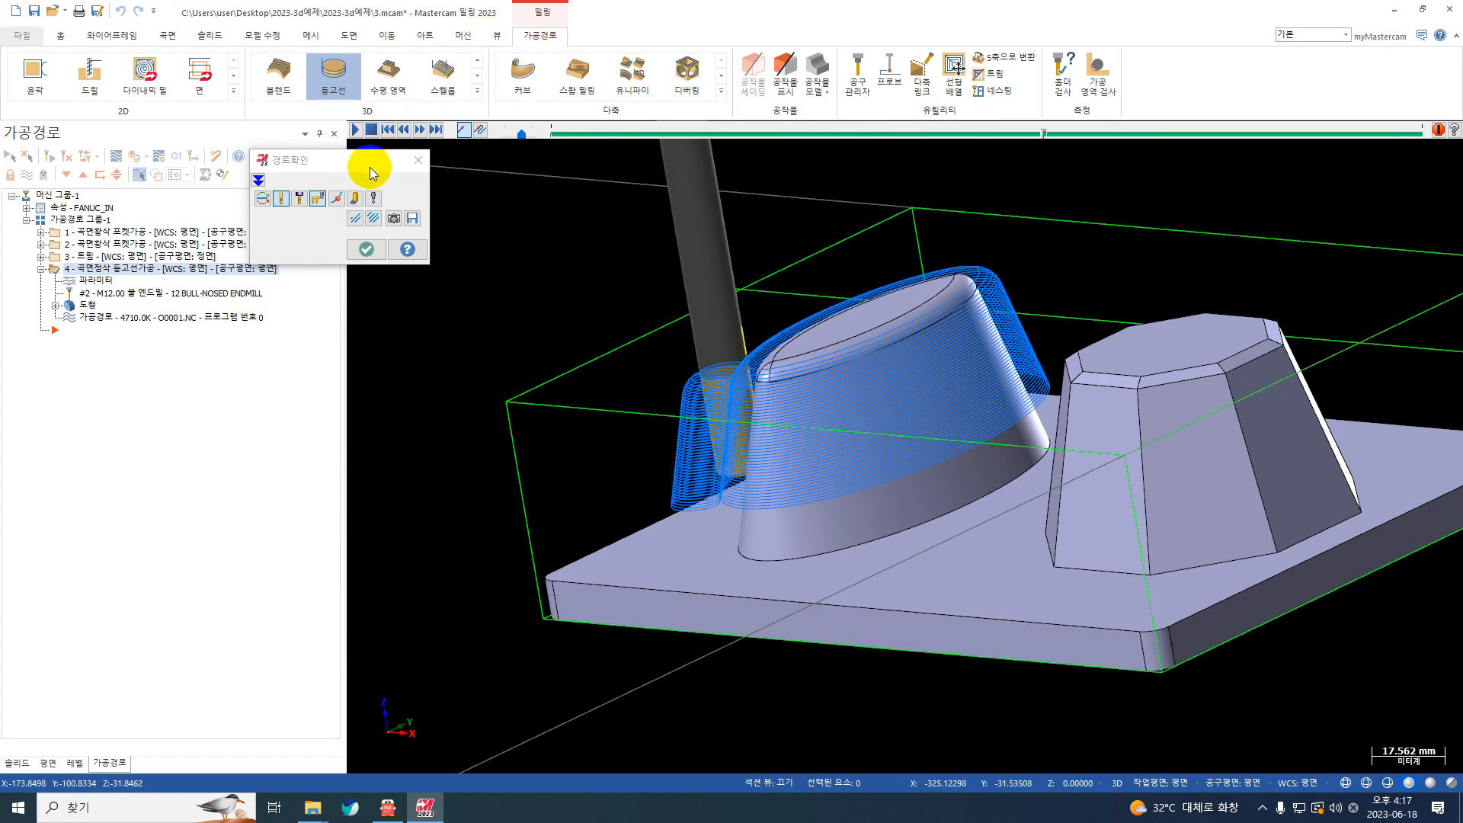
scroll(780, 422, "up", 1)
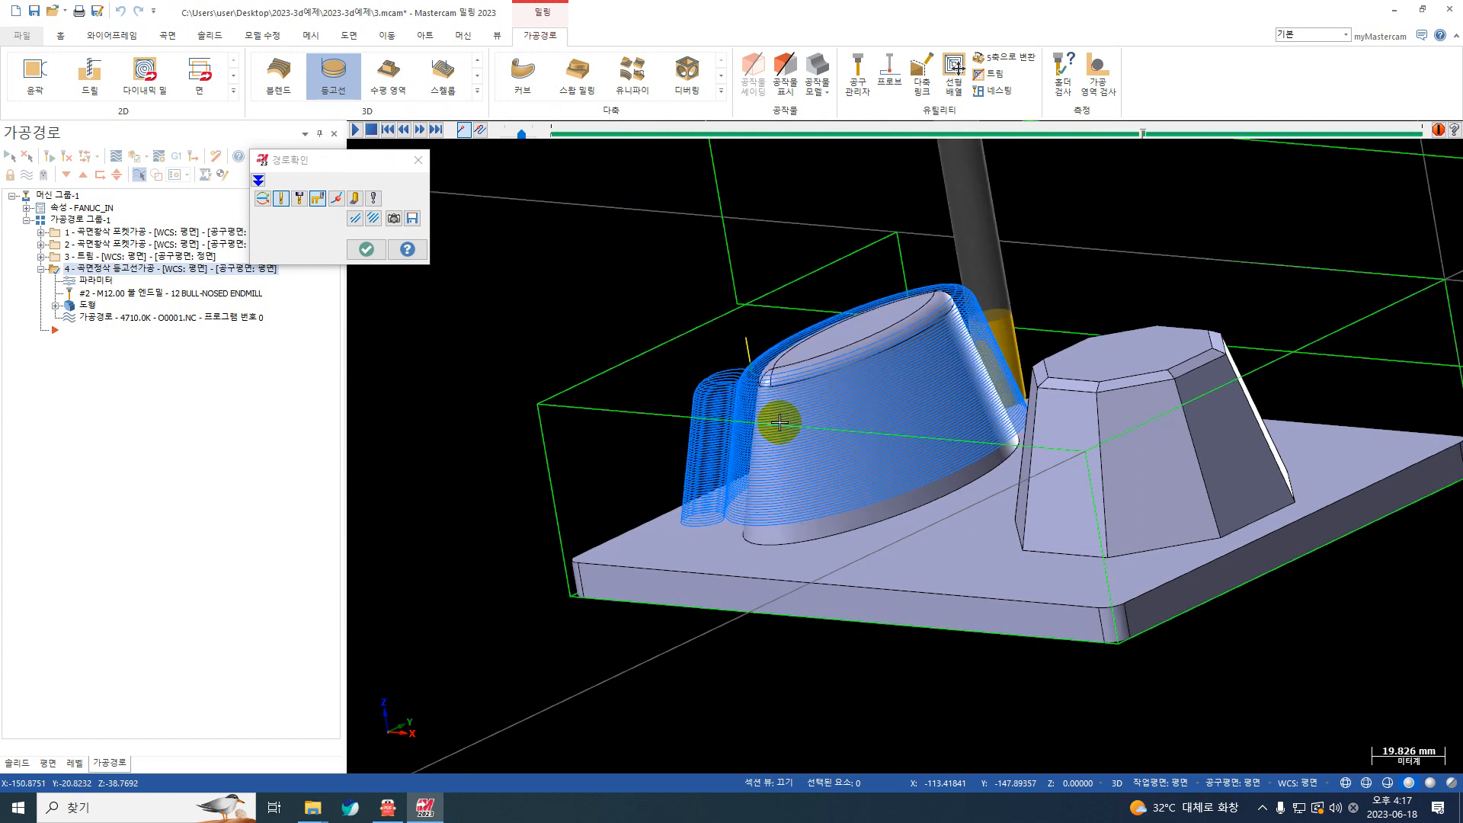
middle_click_drag(779, 422, 855, 425)
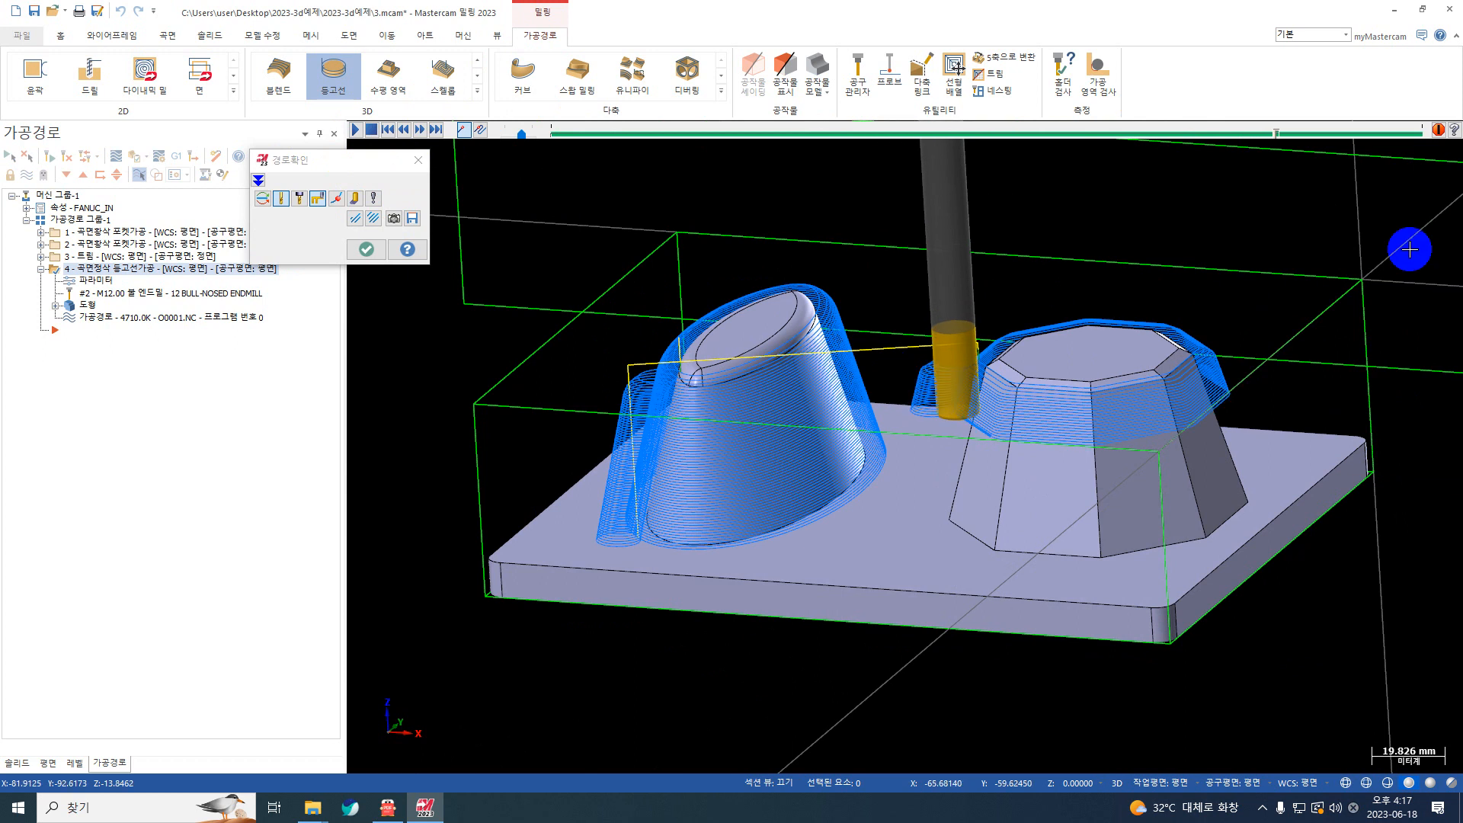
right_click(1310, 312)
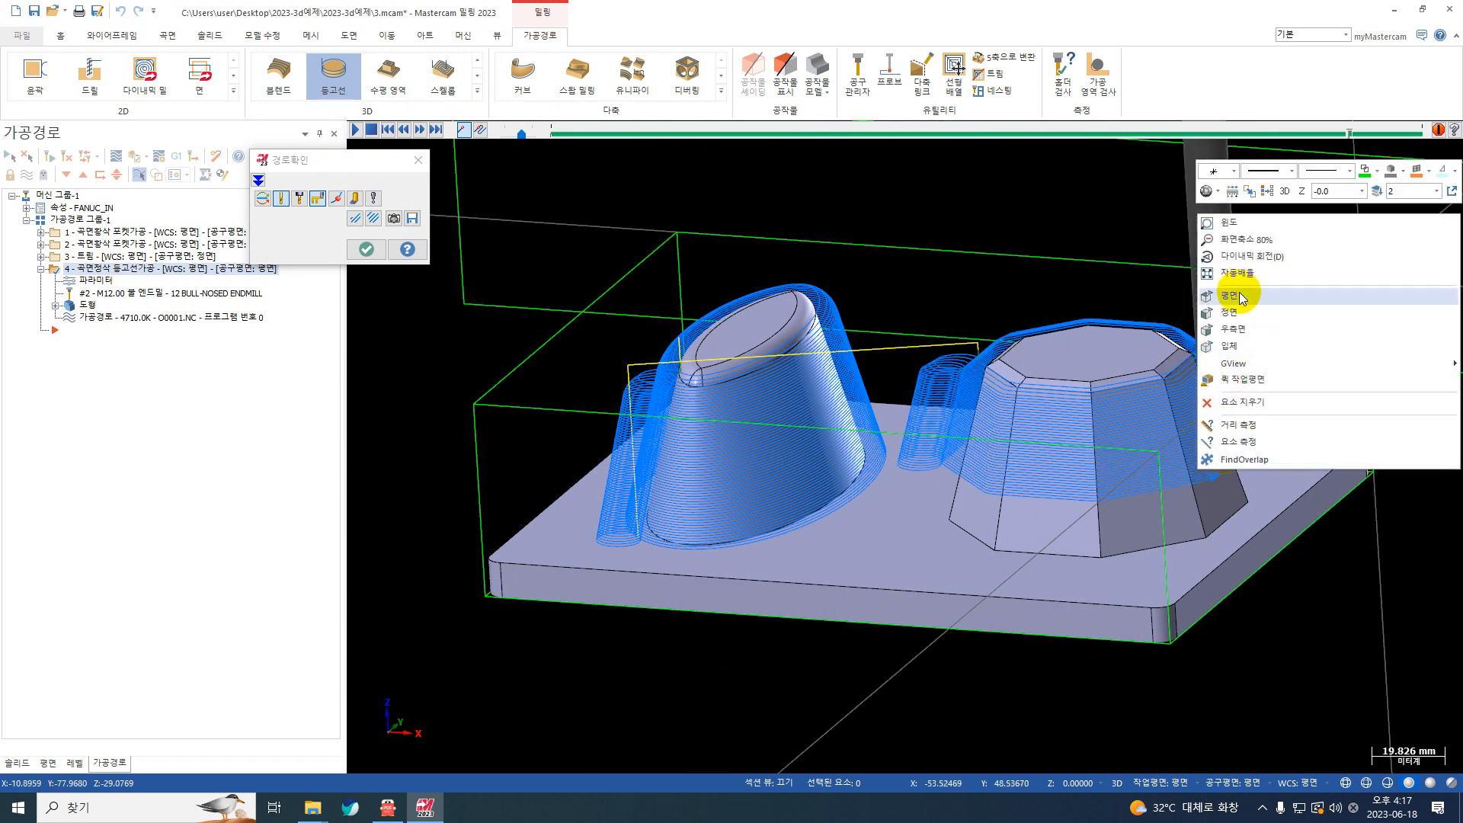
left_click(1238, 294)
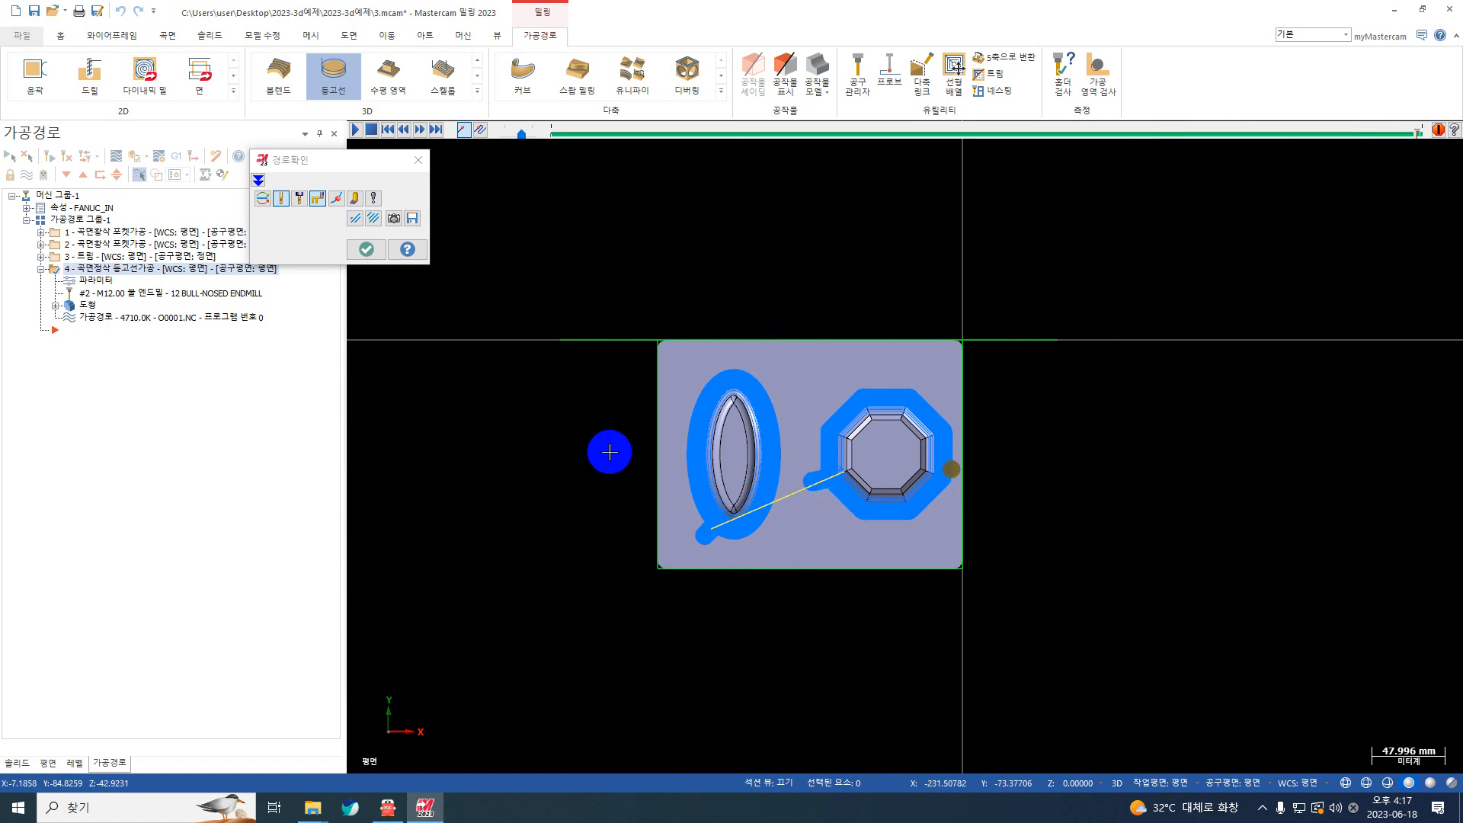
middle_click_drag(884, 508, 839, 457)
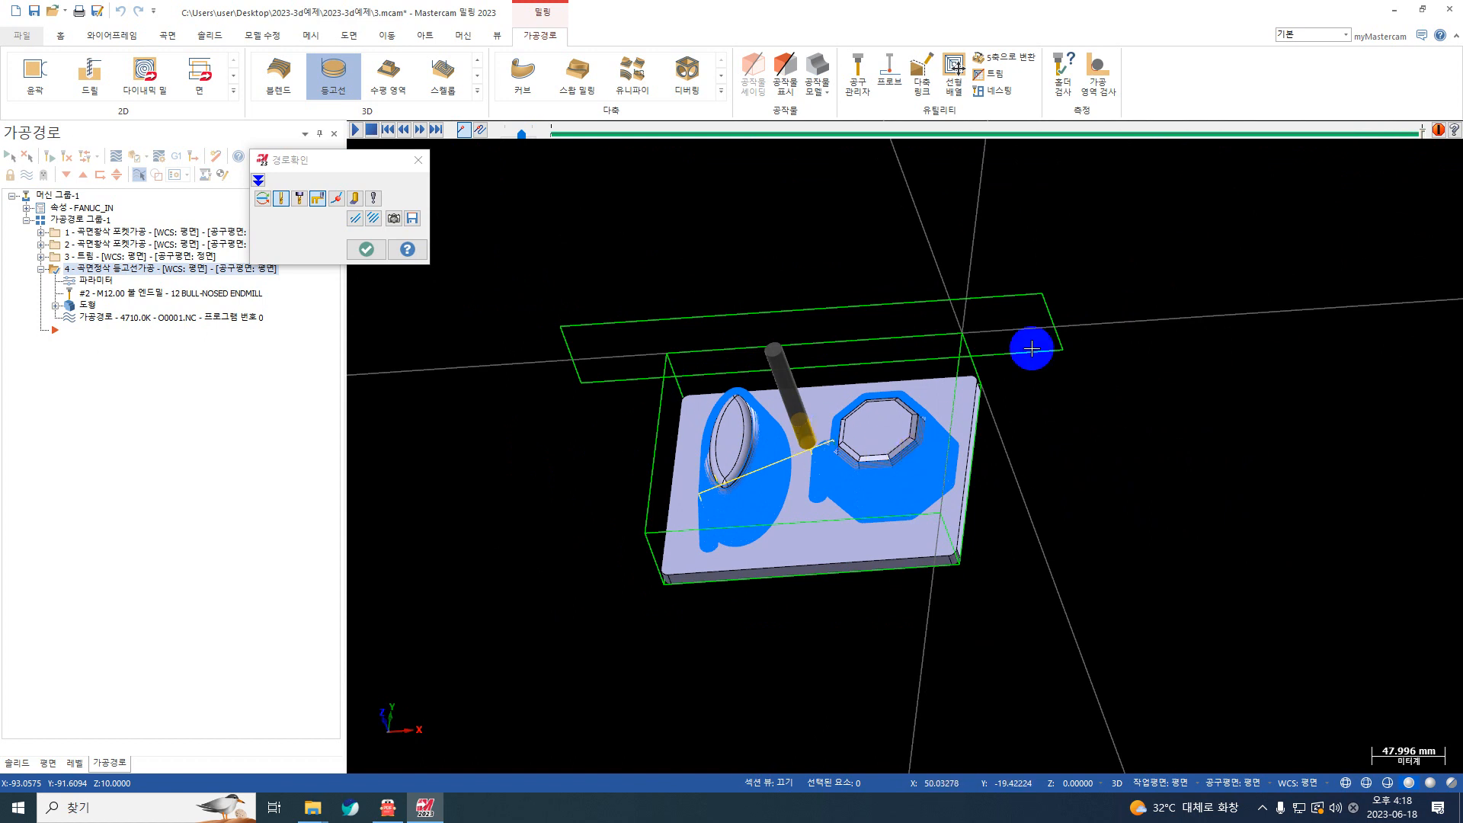
right_click(1081, 359)
left_click(1273, 438)
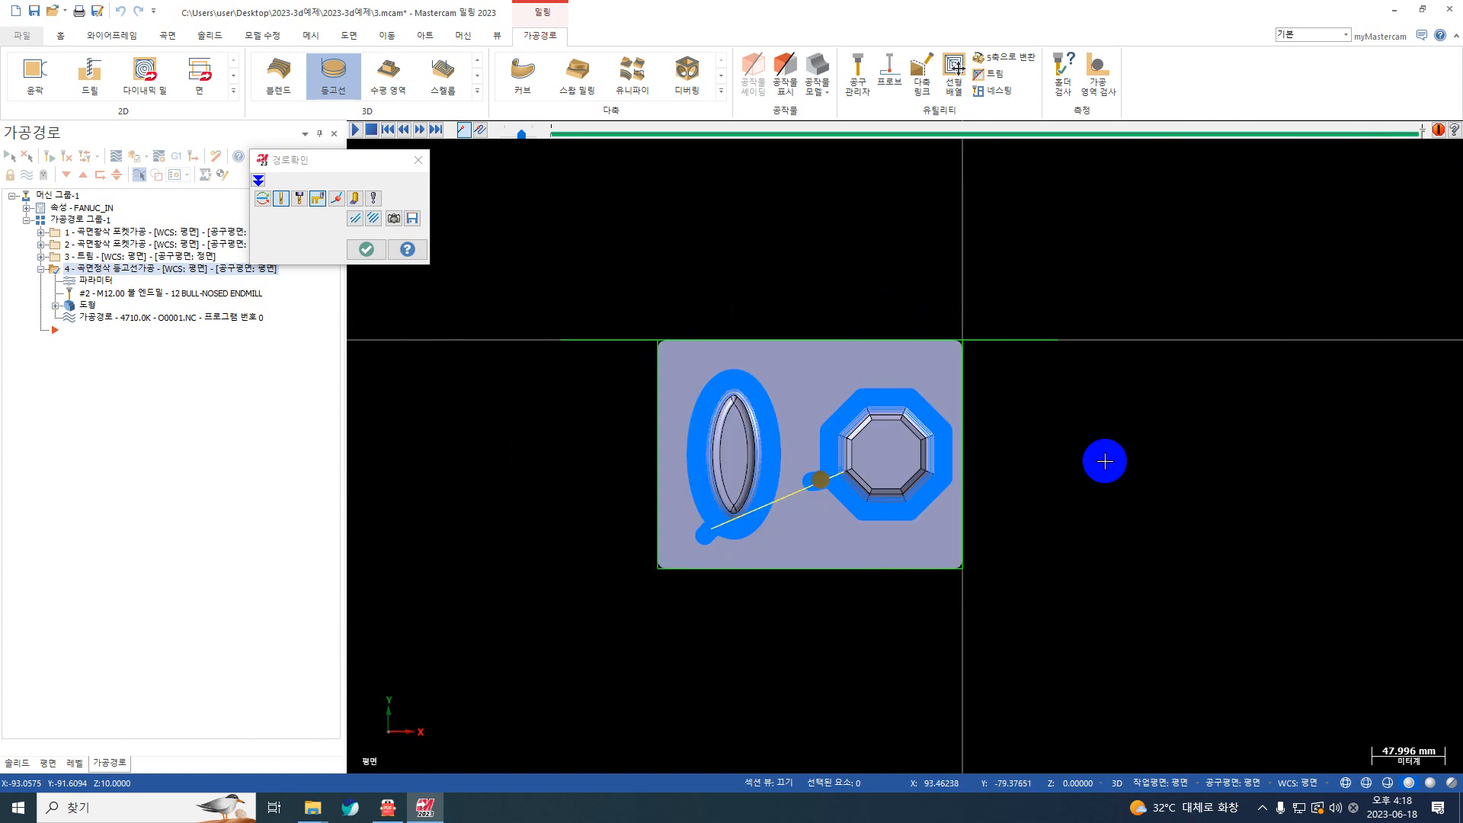
left_click(365, 249)
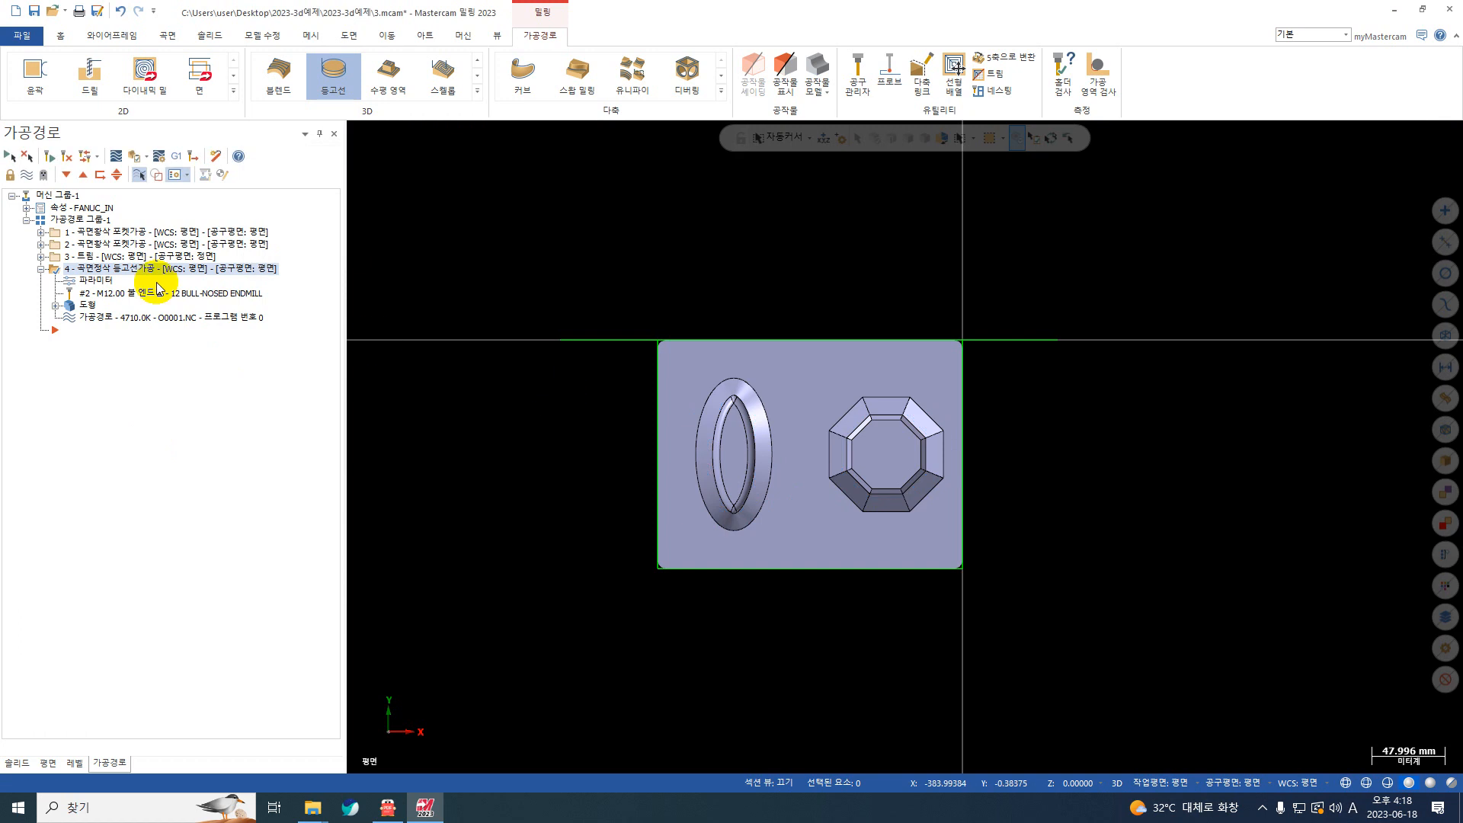
Step: Duplicate the second surface rough pocket operation (곡면황삭 포켓가공) at the end of the toolpath group
left_click(41, 270)
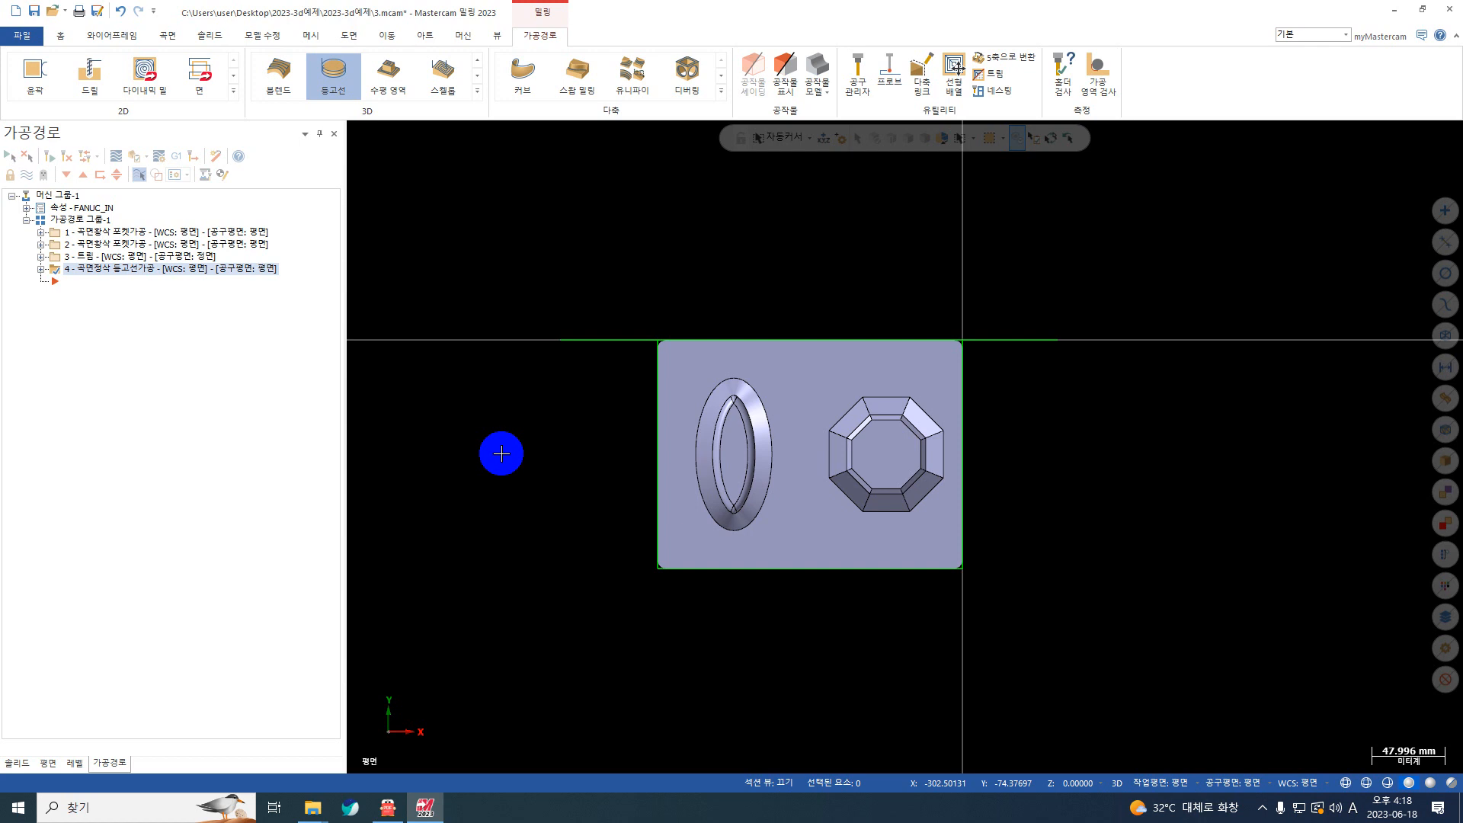
mouse_move(796, 571)
middle_mouse_down()
mouse_move(754, 450)
mouse_move(708, 528)
mouse_move(537, 433)
middle_mouse_up()
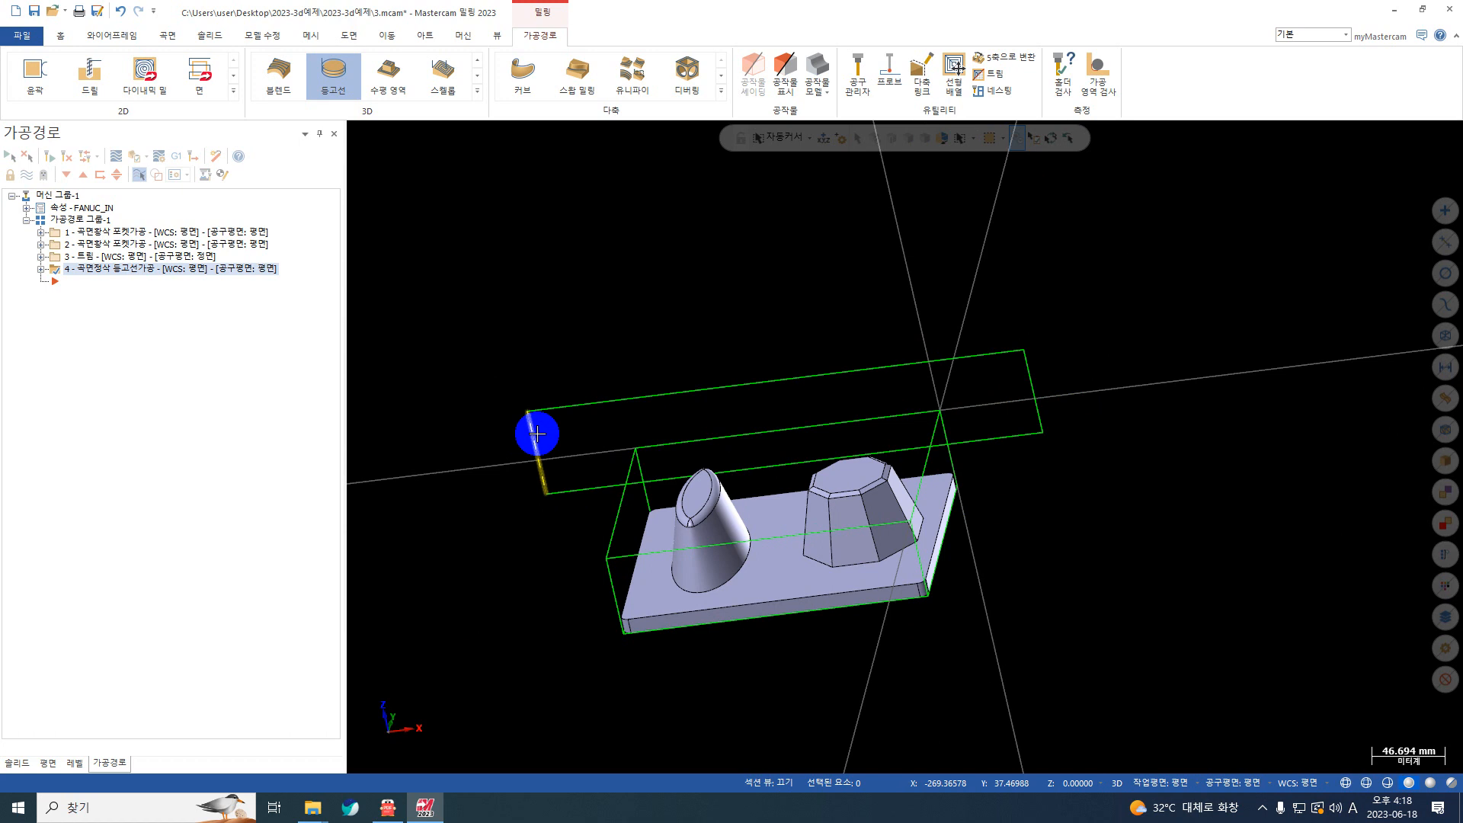
left_click(111, 244)
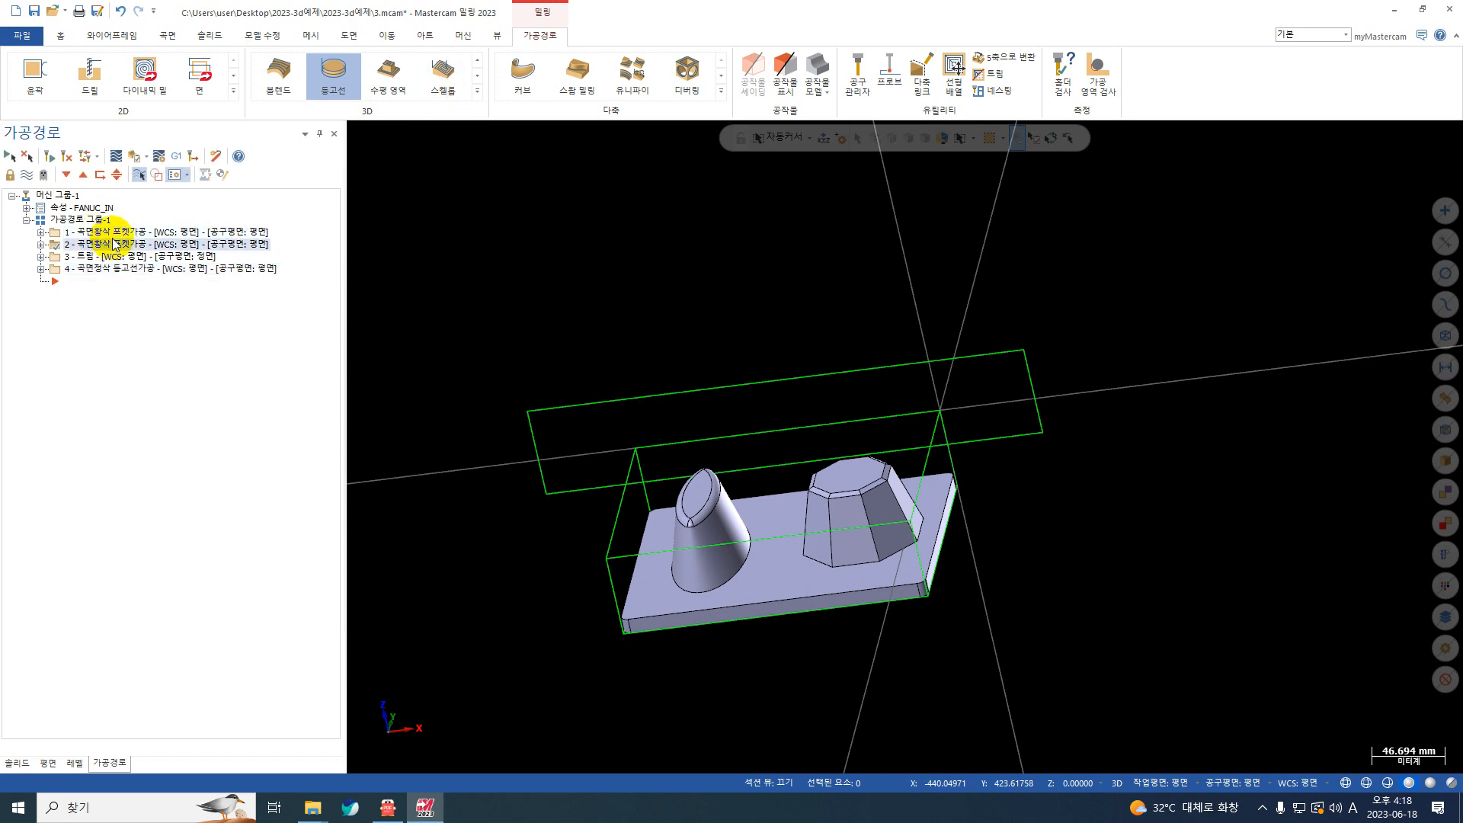
key("ctrl+v")
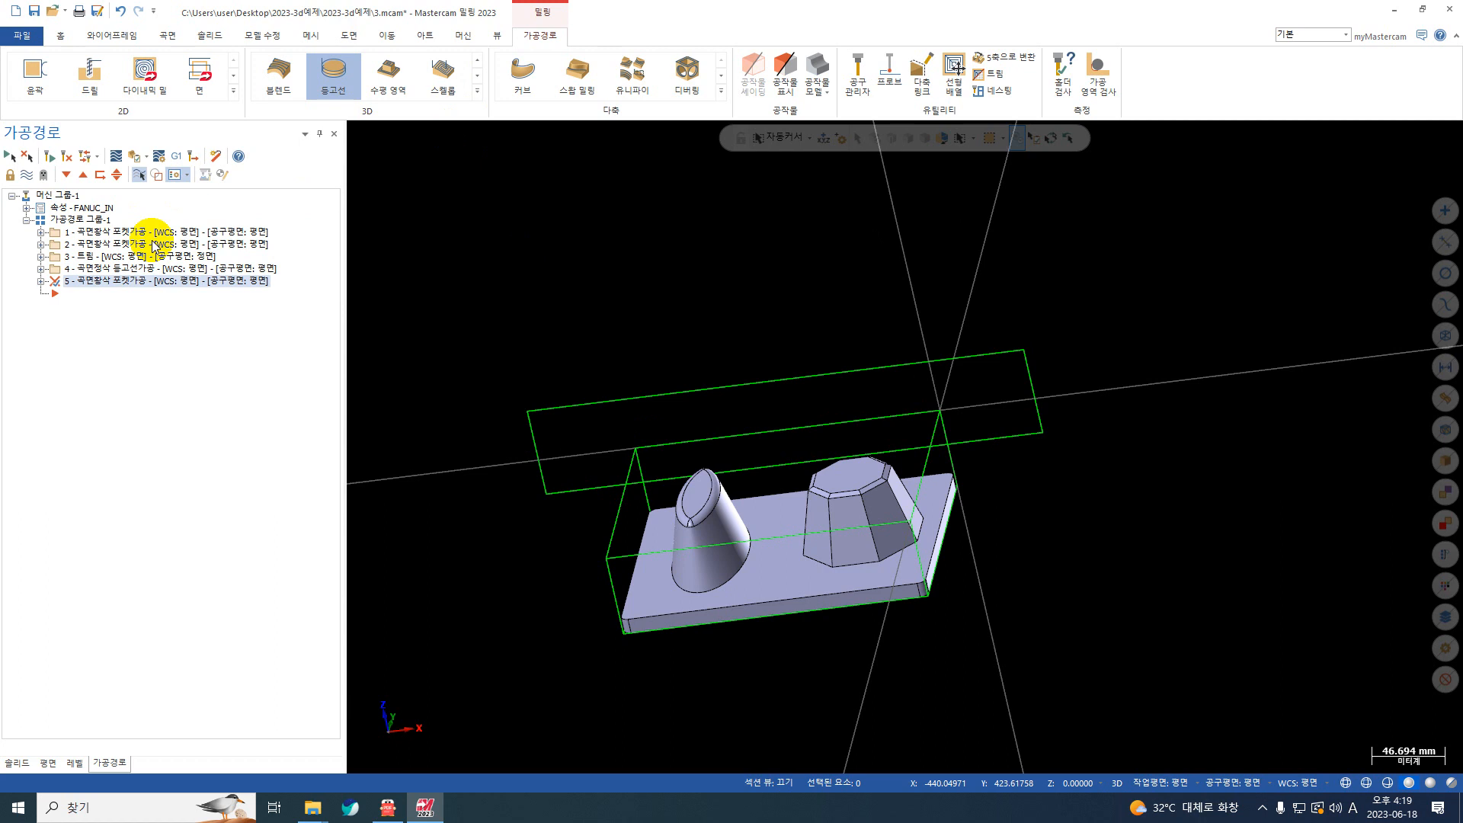
Step: Assign the 12 mm bull-nosed end mill, tool number 2, to the copied pocket operation
left_click(42, 281)
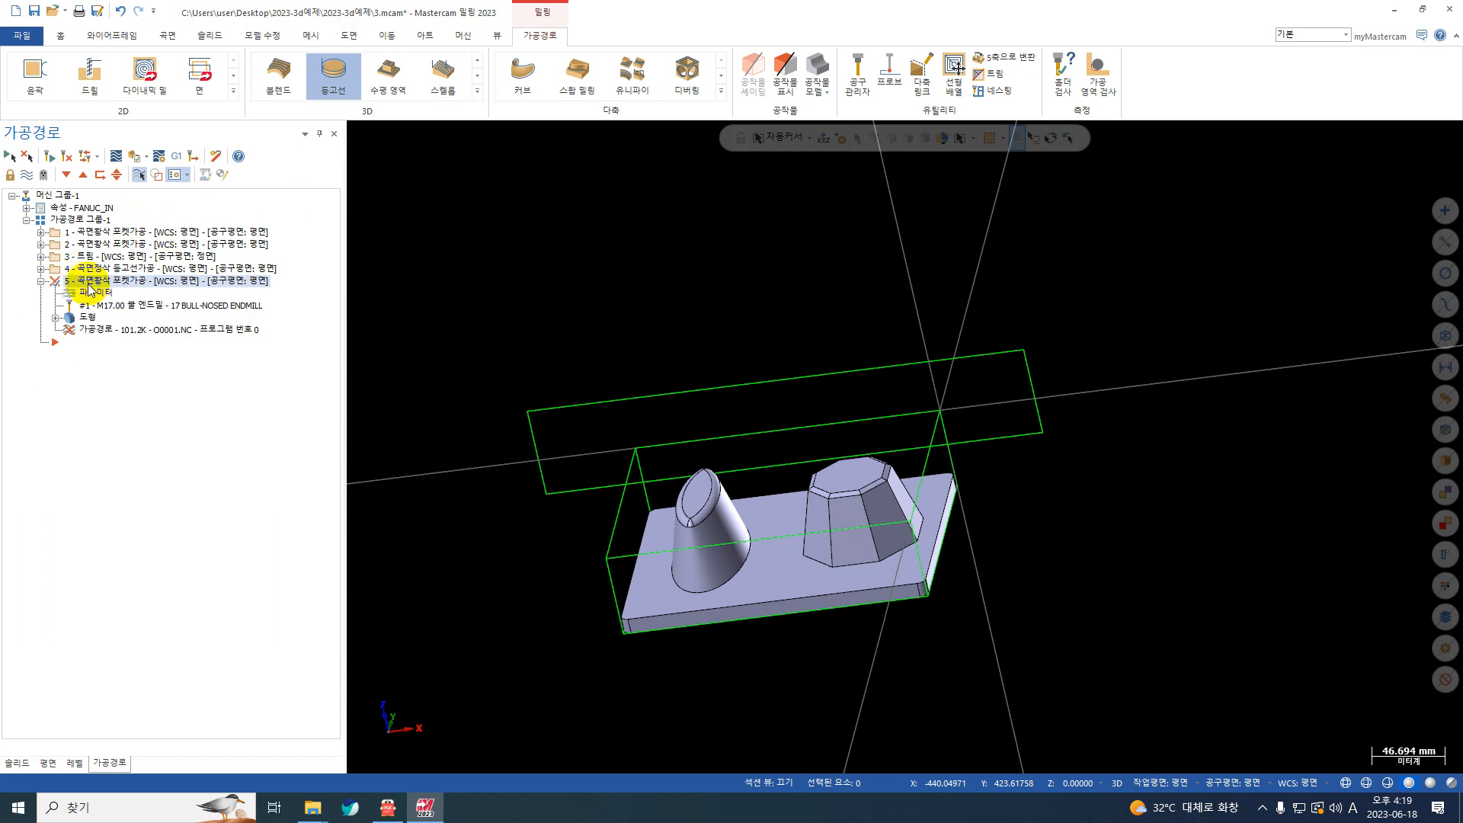
left_click(104, 295)
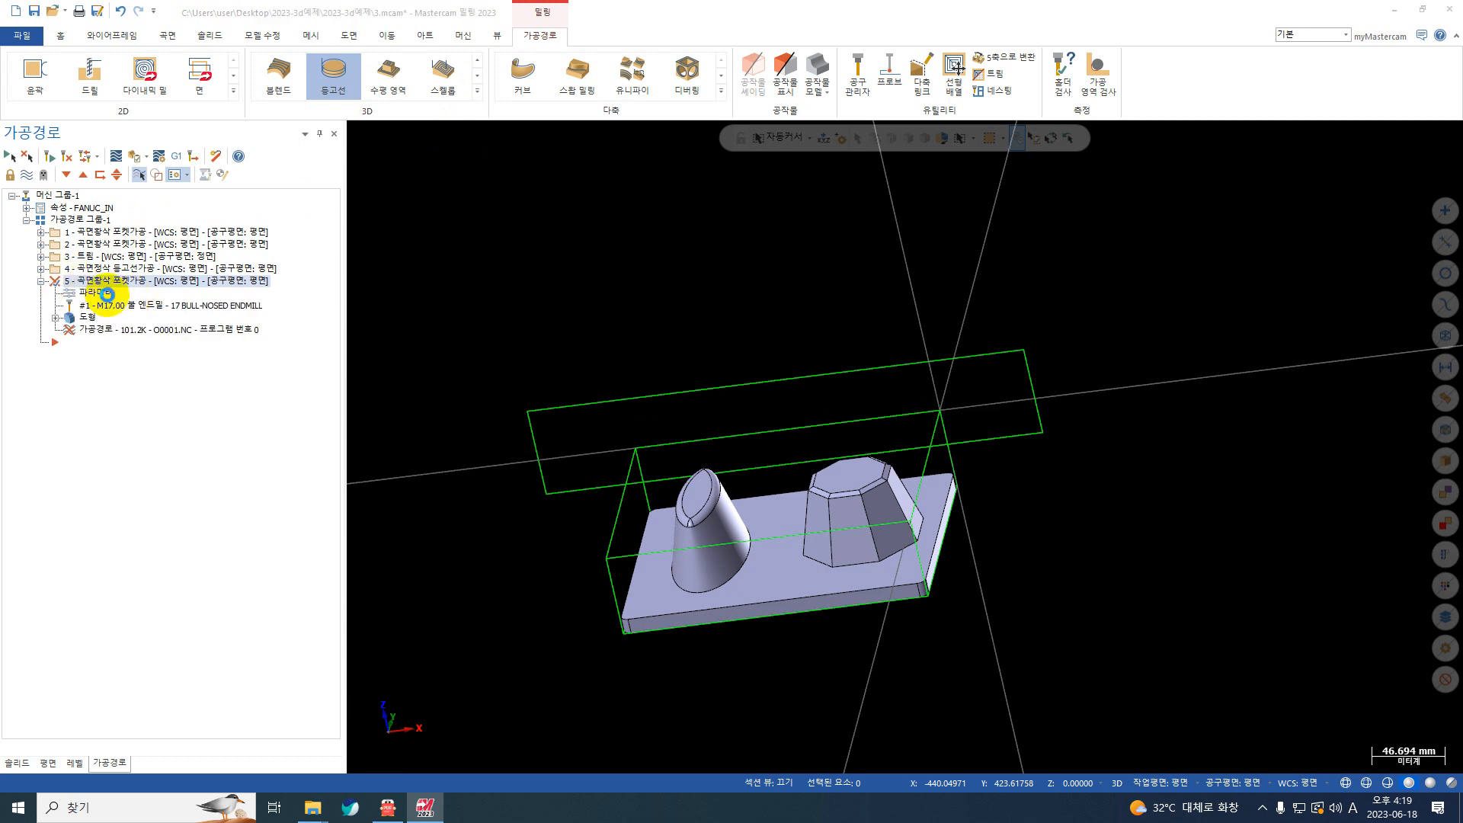
left_click(217, 249)
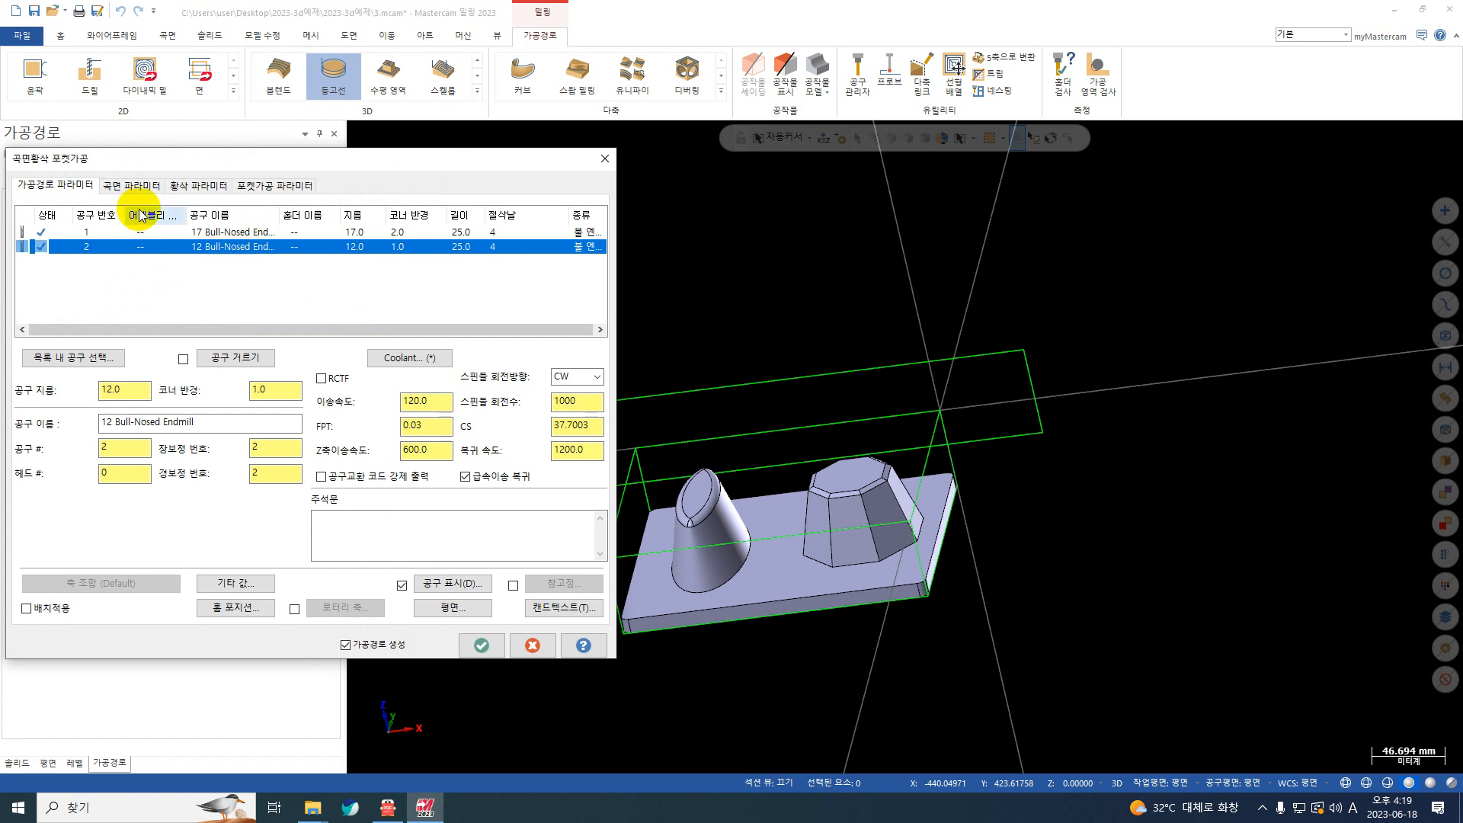
Step: Check the copied operation's surface, roughing, flat-area (평면영역) and pocket parameters and regenerate its toolpath
left_click(199, 185)
left_click(110, 183)
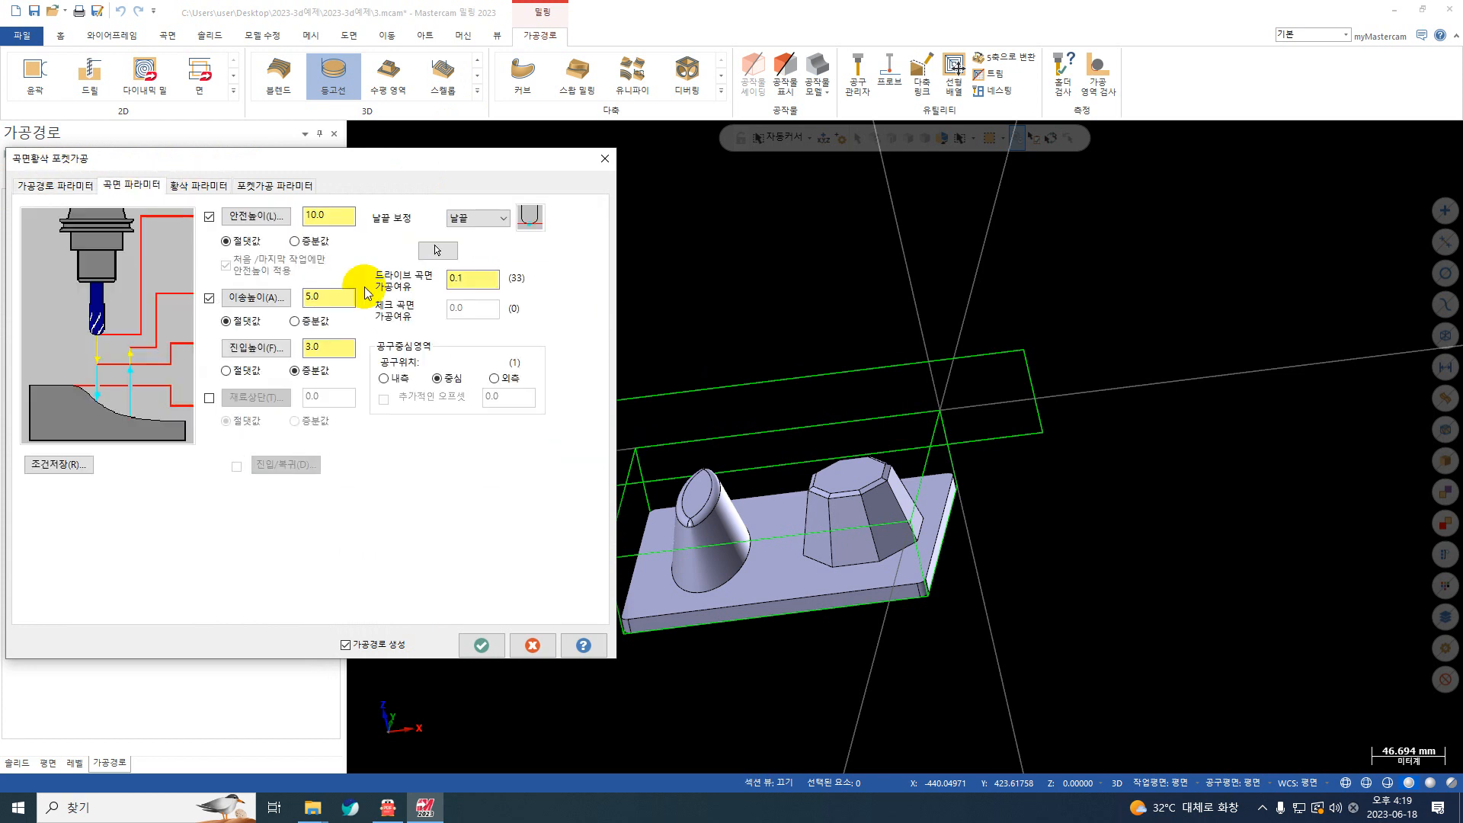
double_click(476, 279)
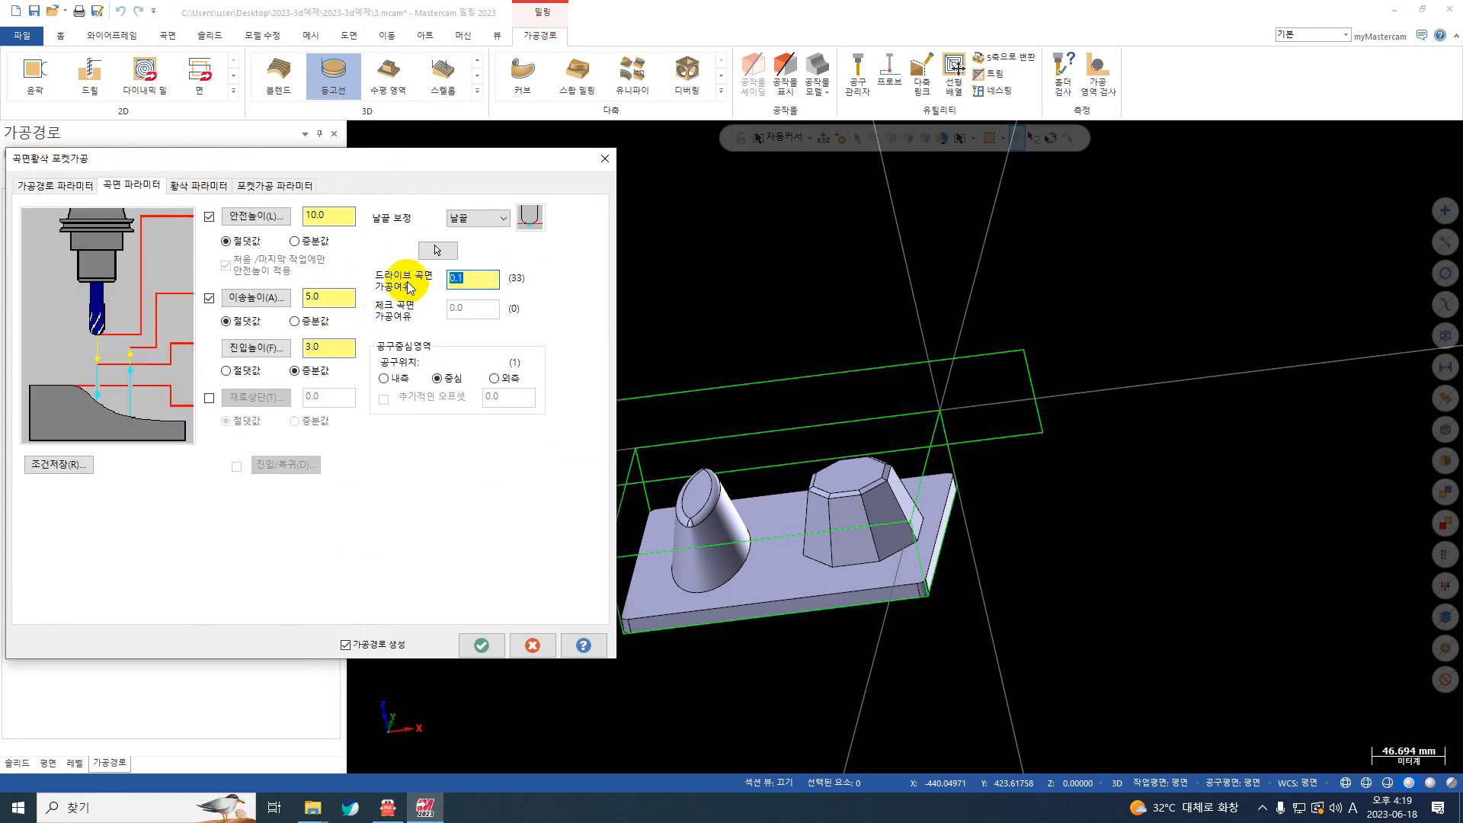
left_click(196, 185)
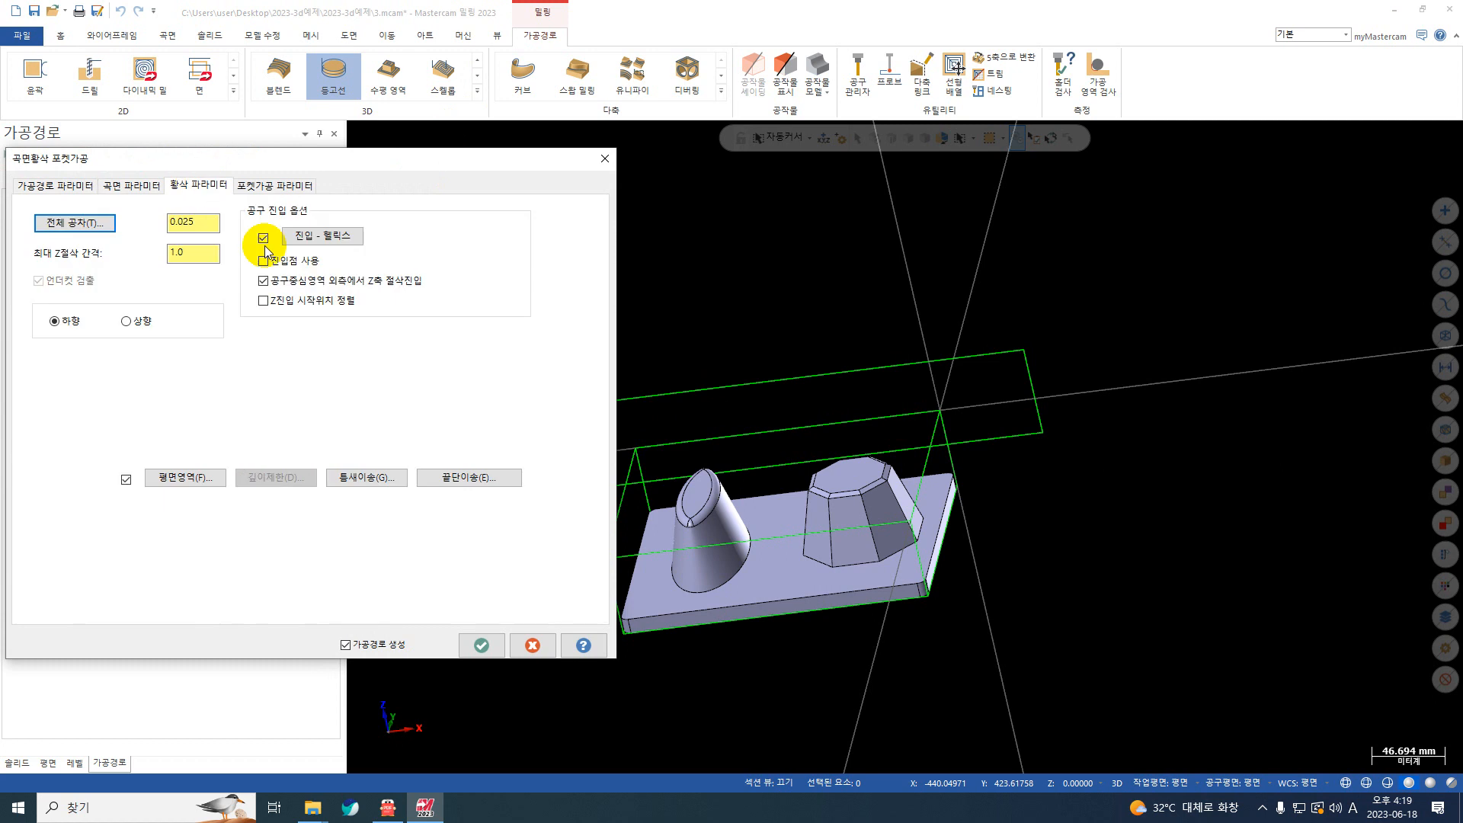
left_click(204, 478)
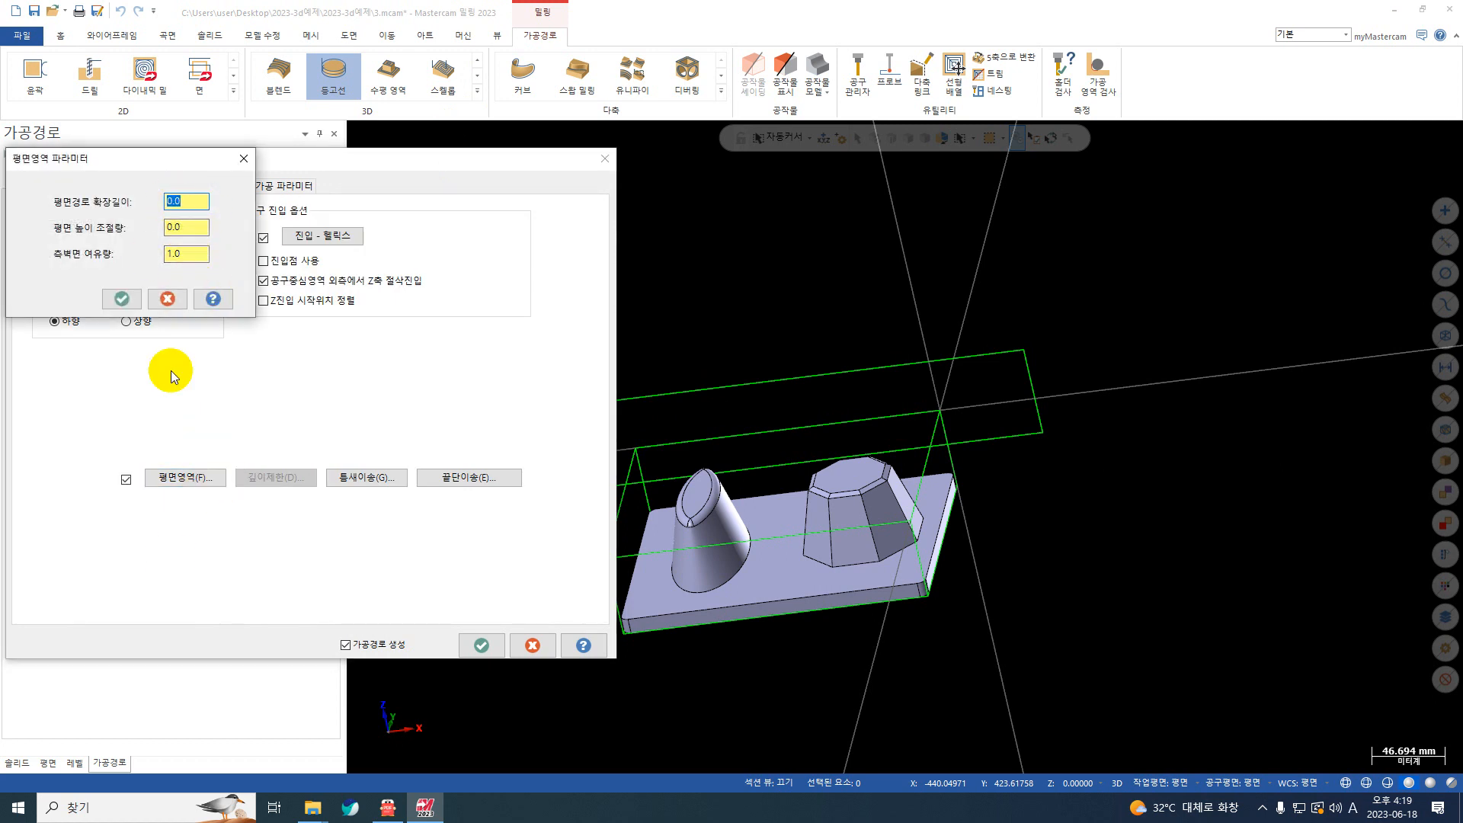
left_click(121, 298)
left_click(148, 187)
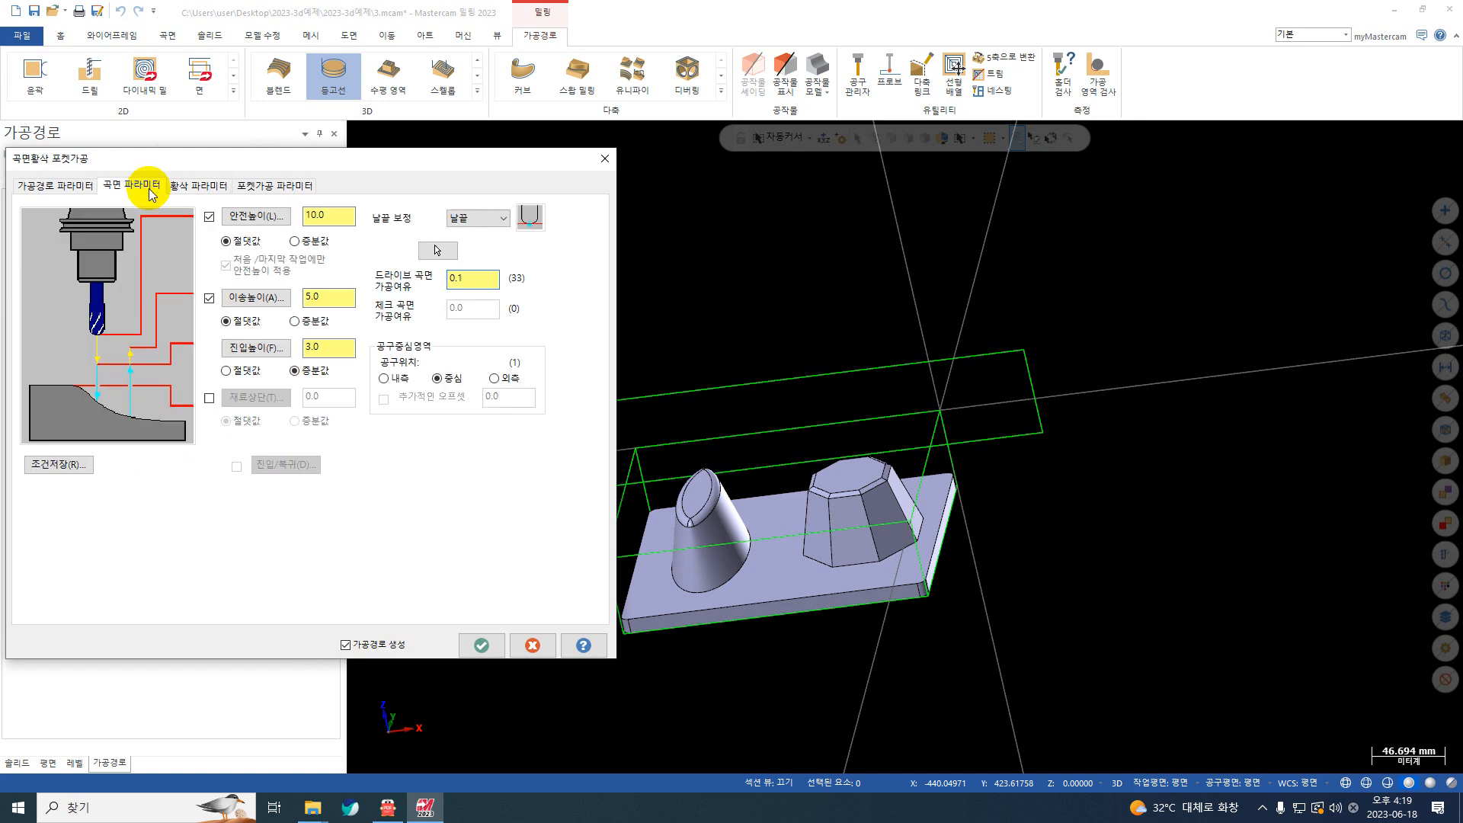
left_click(198, 186)
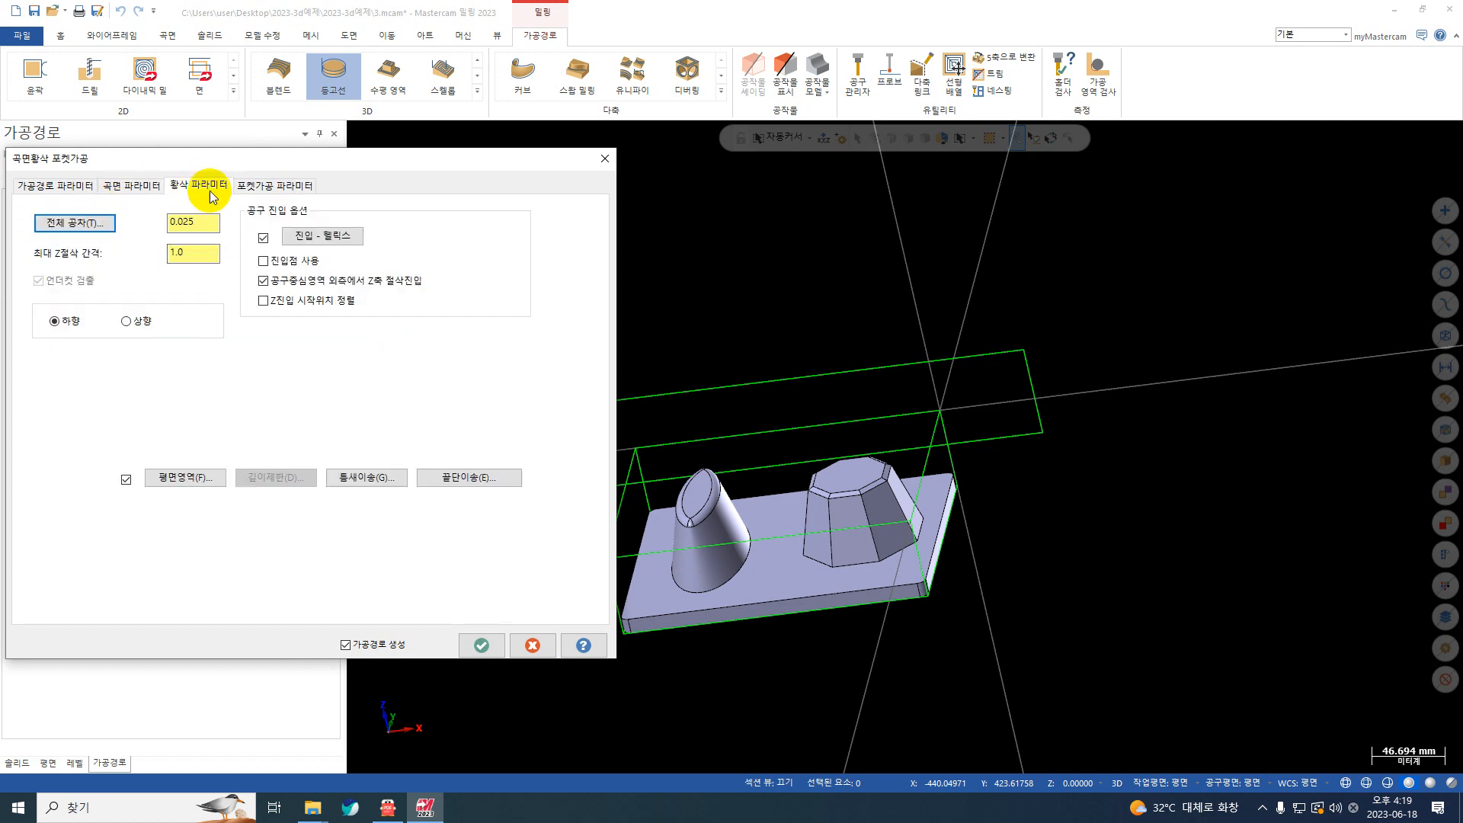
left_click(238, 187)
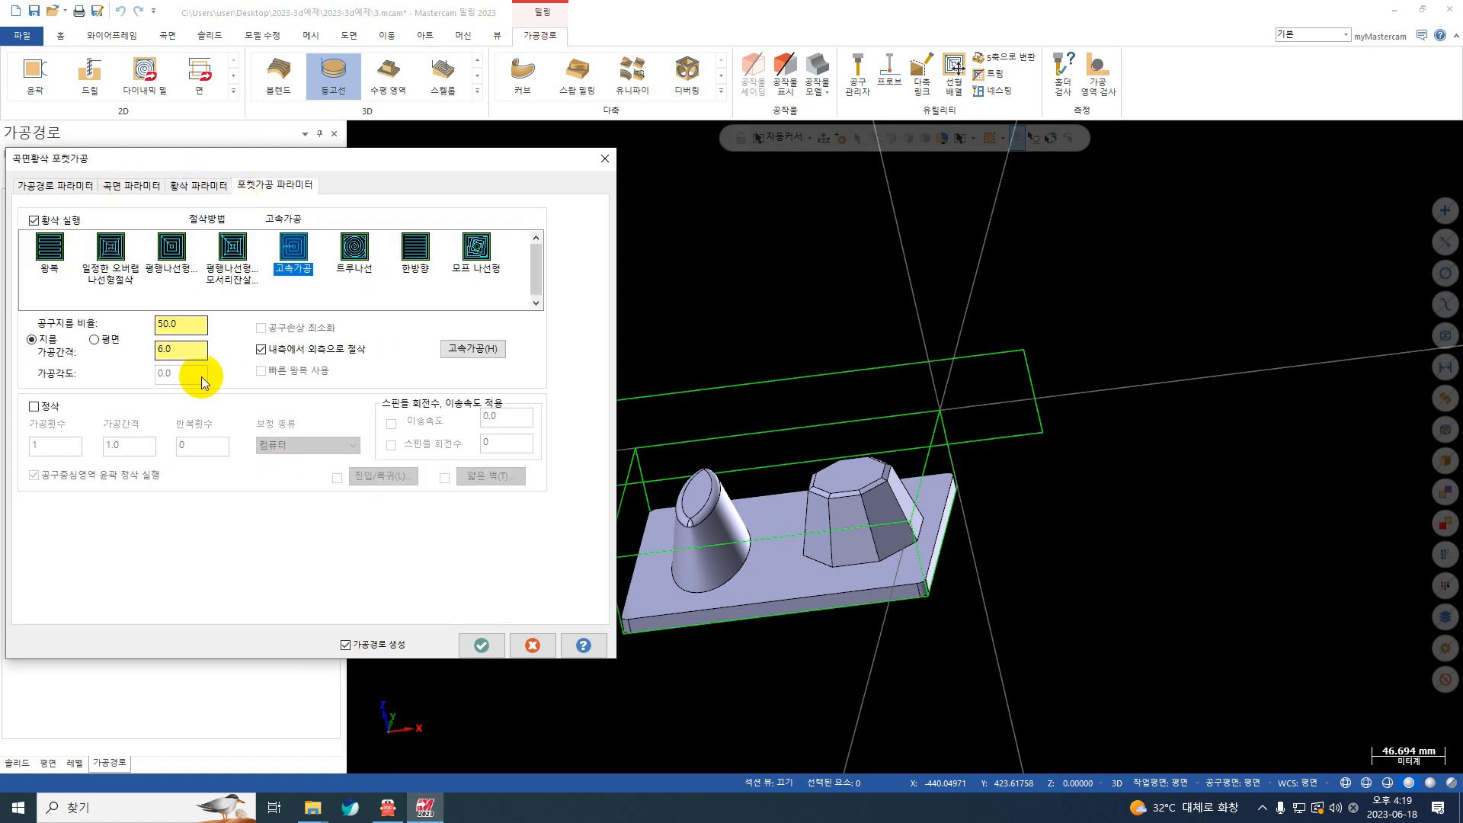
left_click(480, 642)
left_click(847, 435)
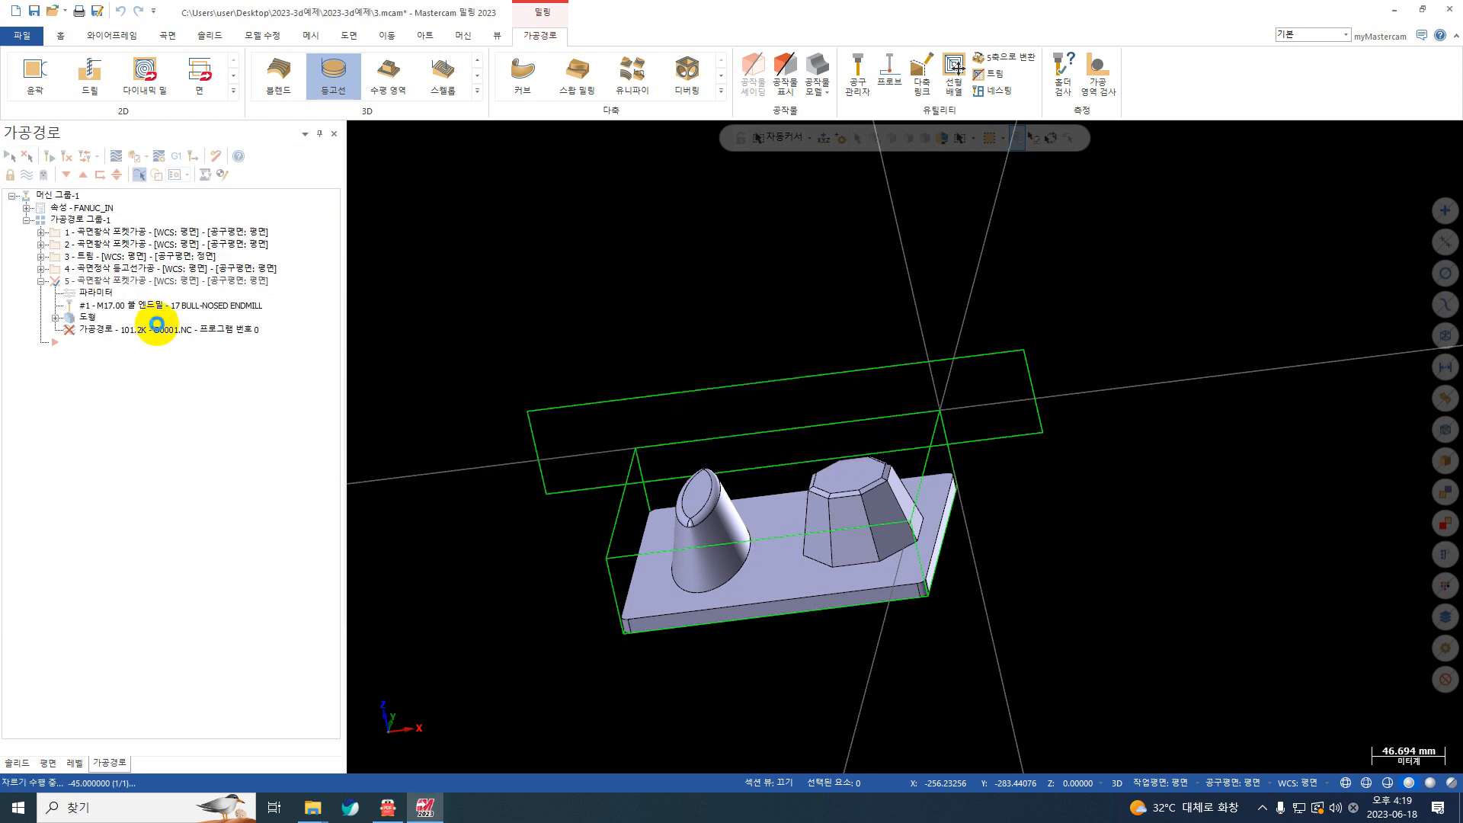
left_click(194, 340)
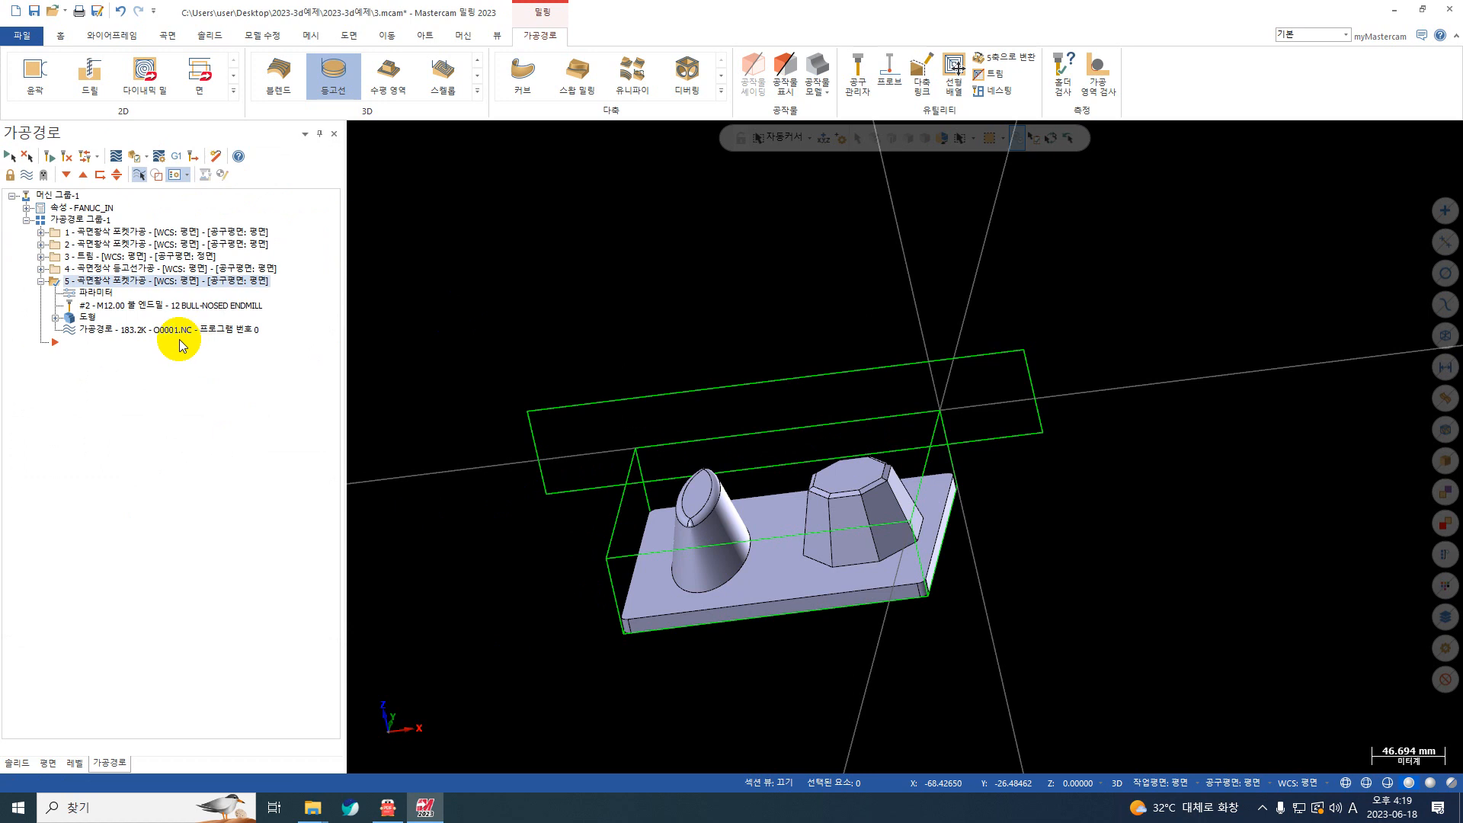
Step: Set the copied pocket operation's drive surface stock to leave (드라이브 곡면 가공여유) to 0.0 and regenerate the toolpath
left_click(116, 156)
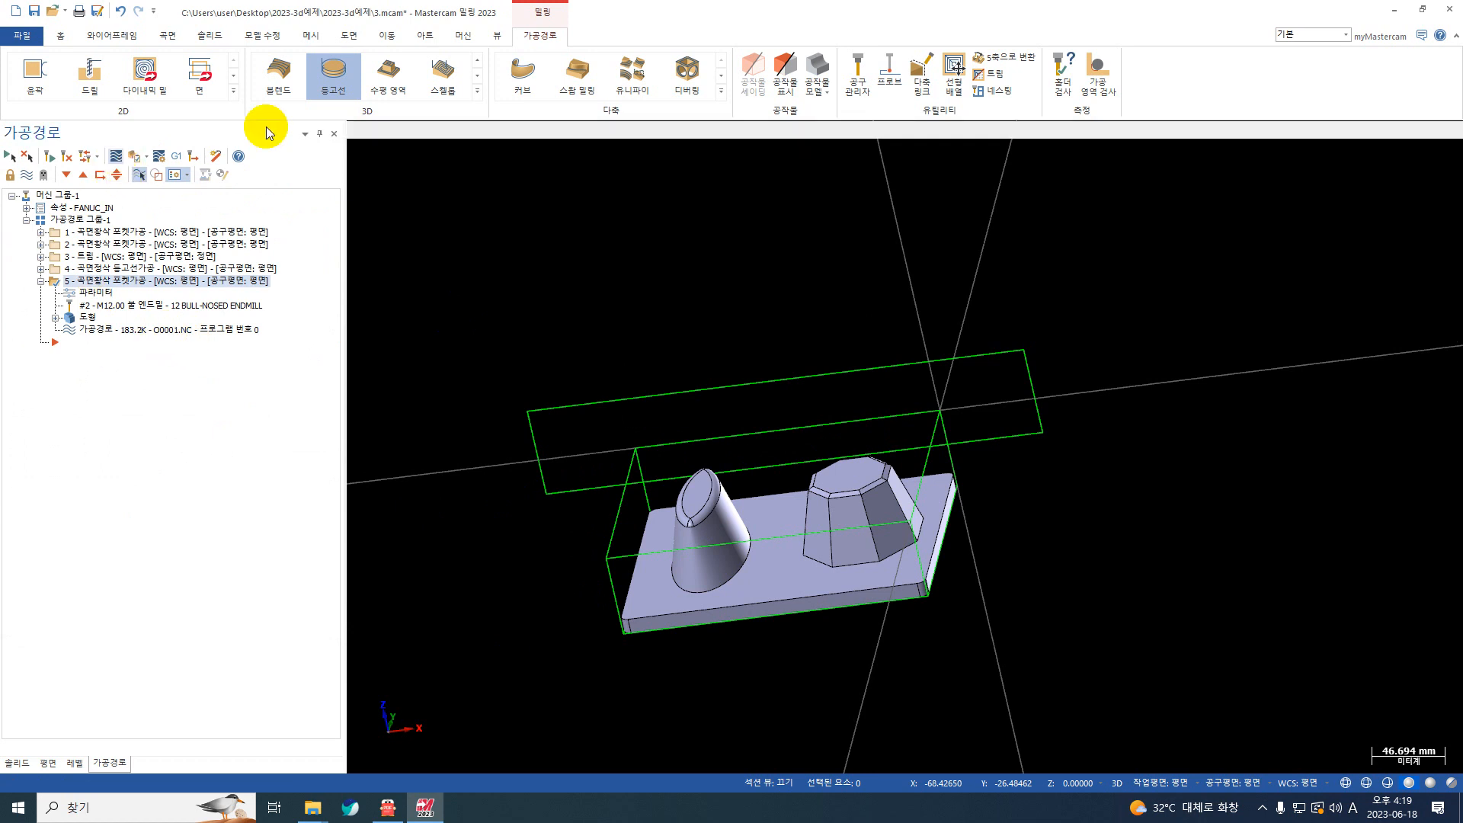
left_click(366, 249)
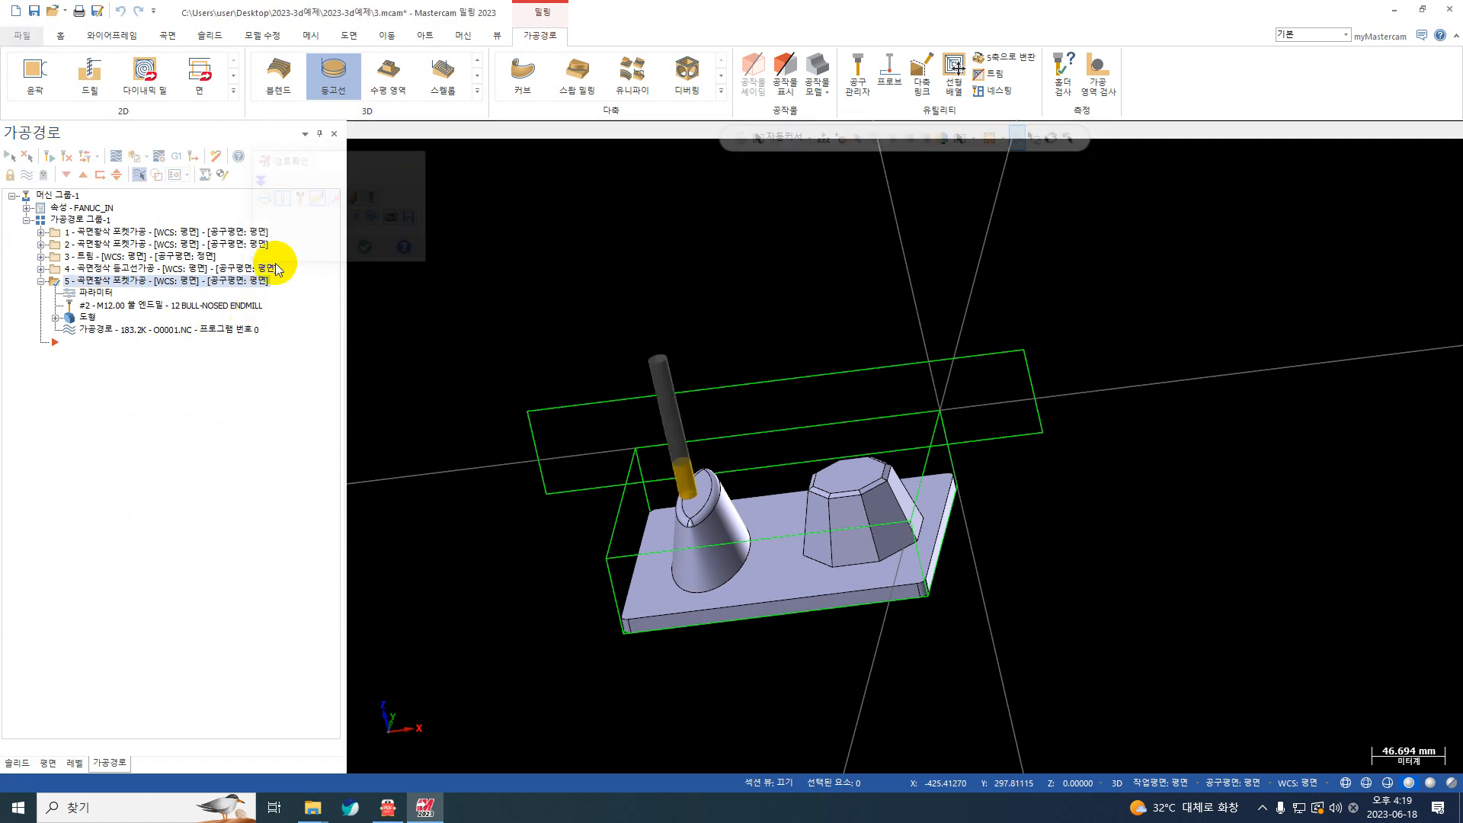
left_click(103, 292)
left_click(199, 185)
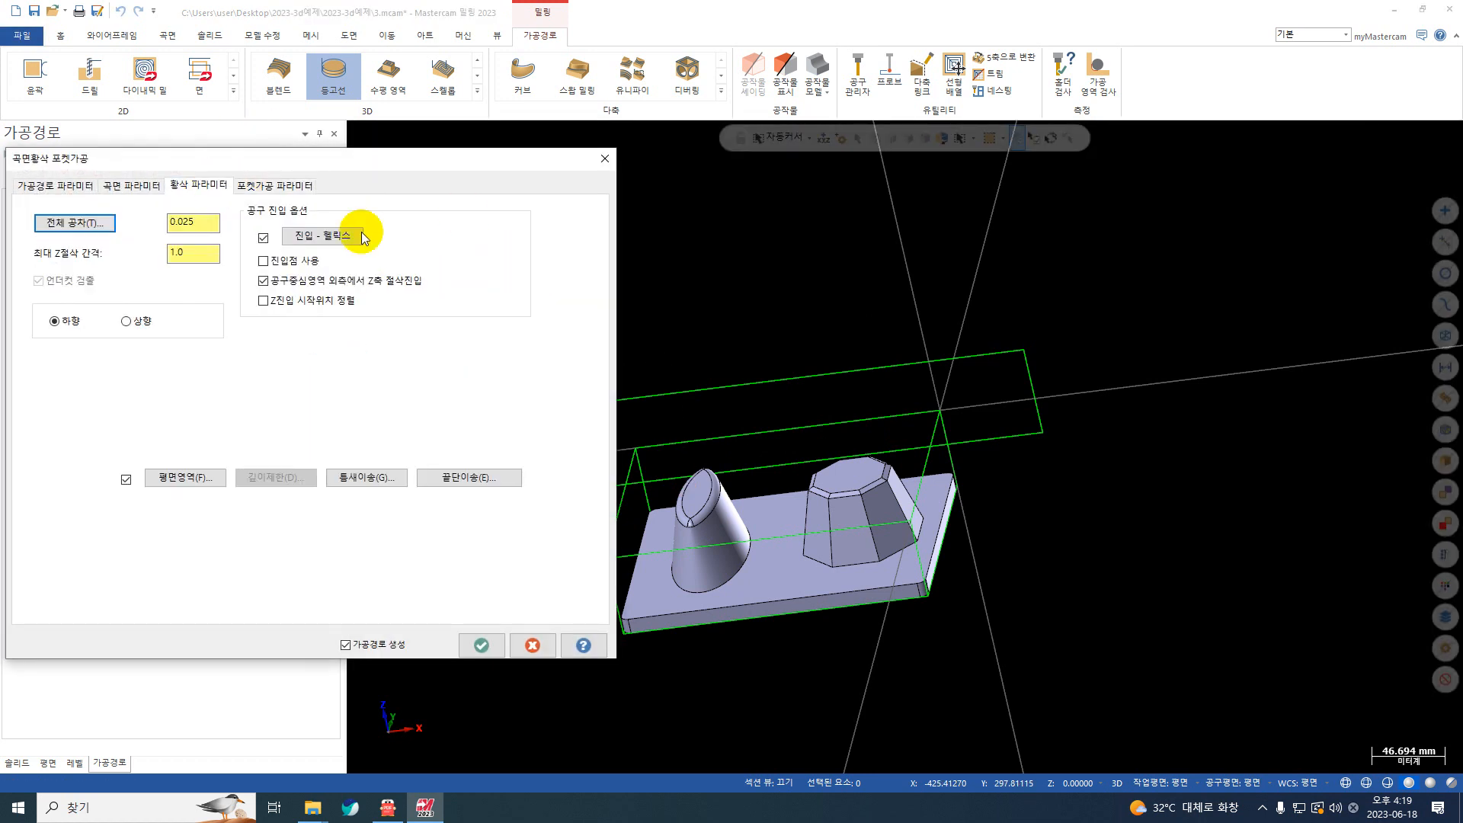
left_click(131, 185)
left_click_drag(491, 277, 416, 280)
type("0")
key("Return")
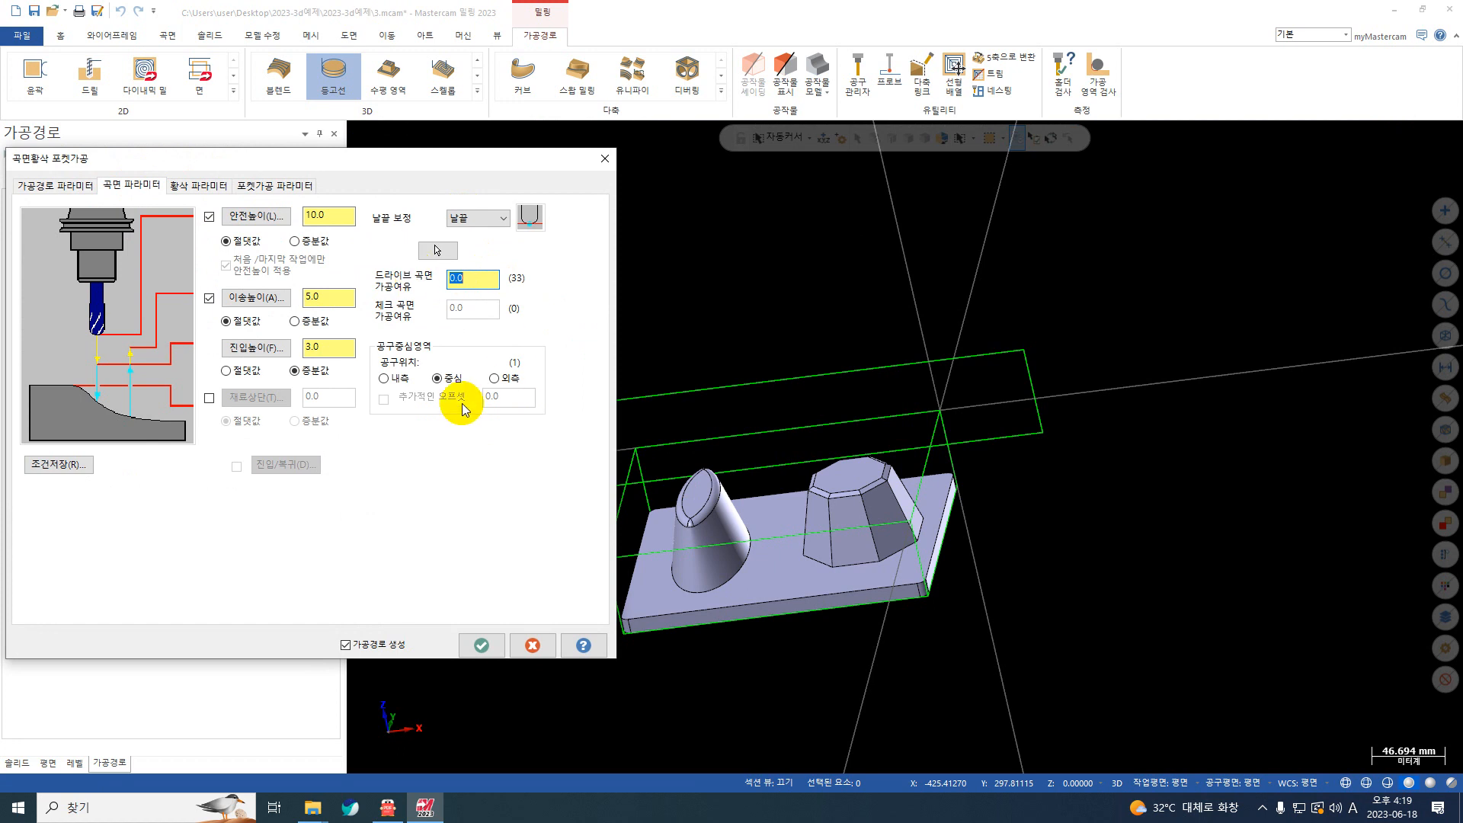
left_click(481, 646)
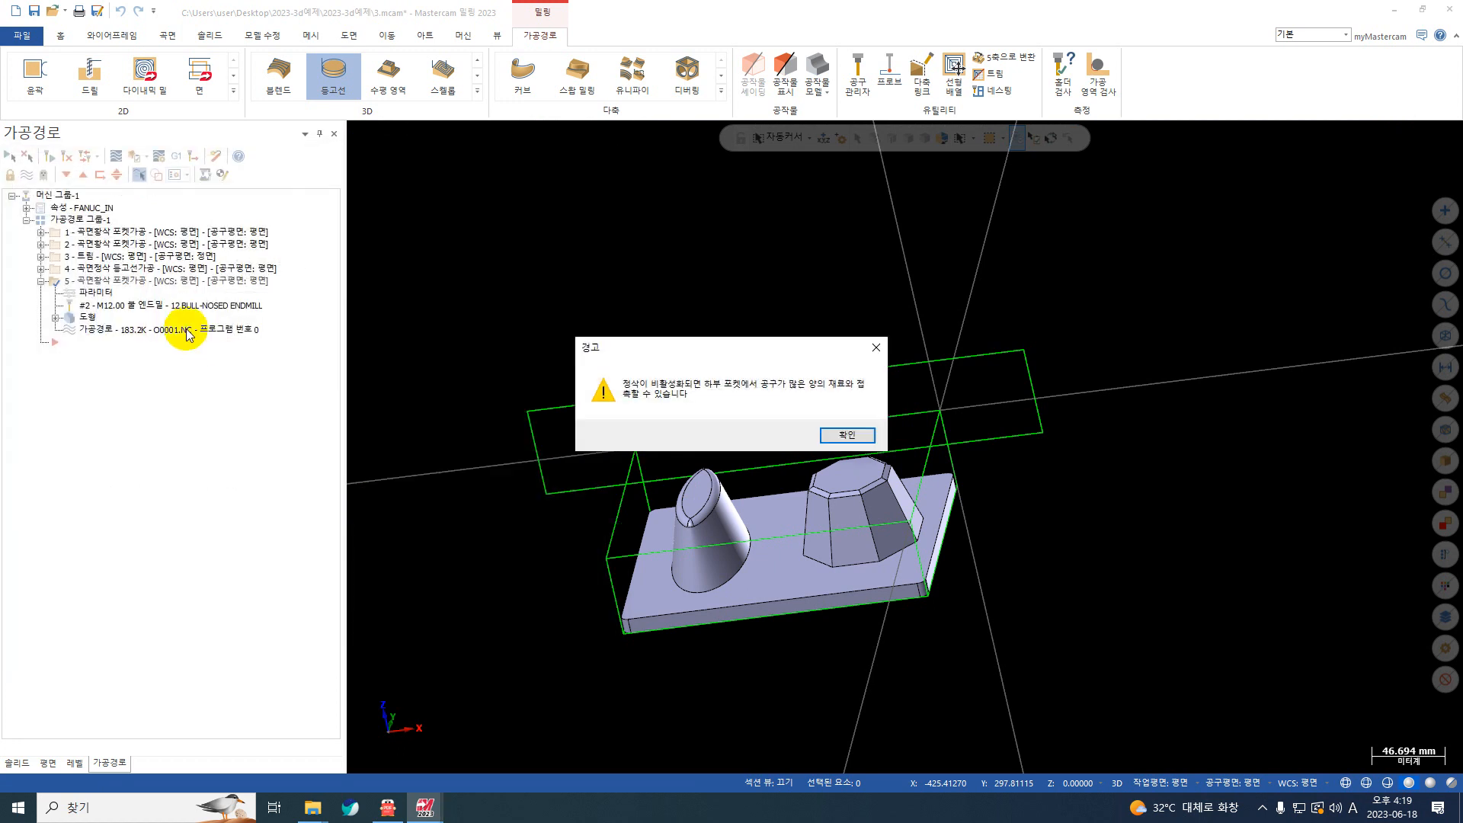
left_click(853, 436)
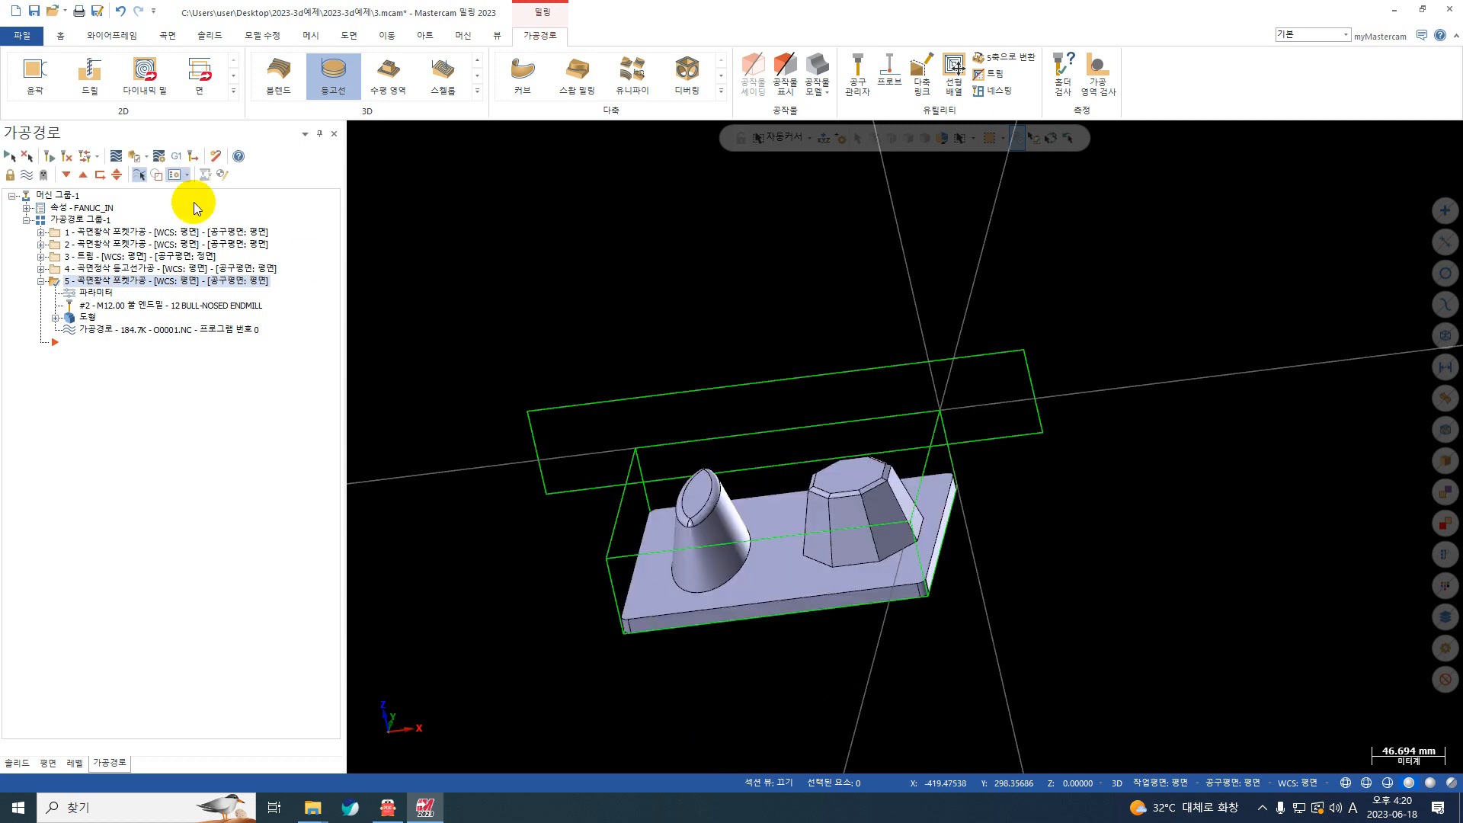
Step: Backplot the copied 12 mm bull-nosed pocket operation to its end to check the tool motion over the bosses and base
left_click(116, 156)
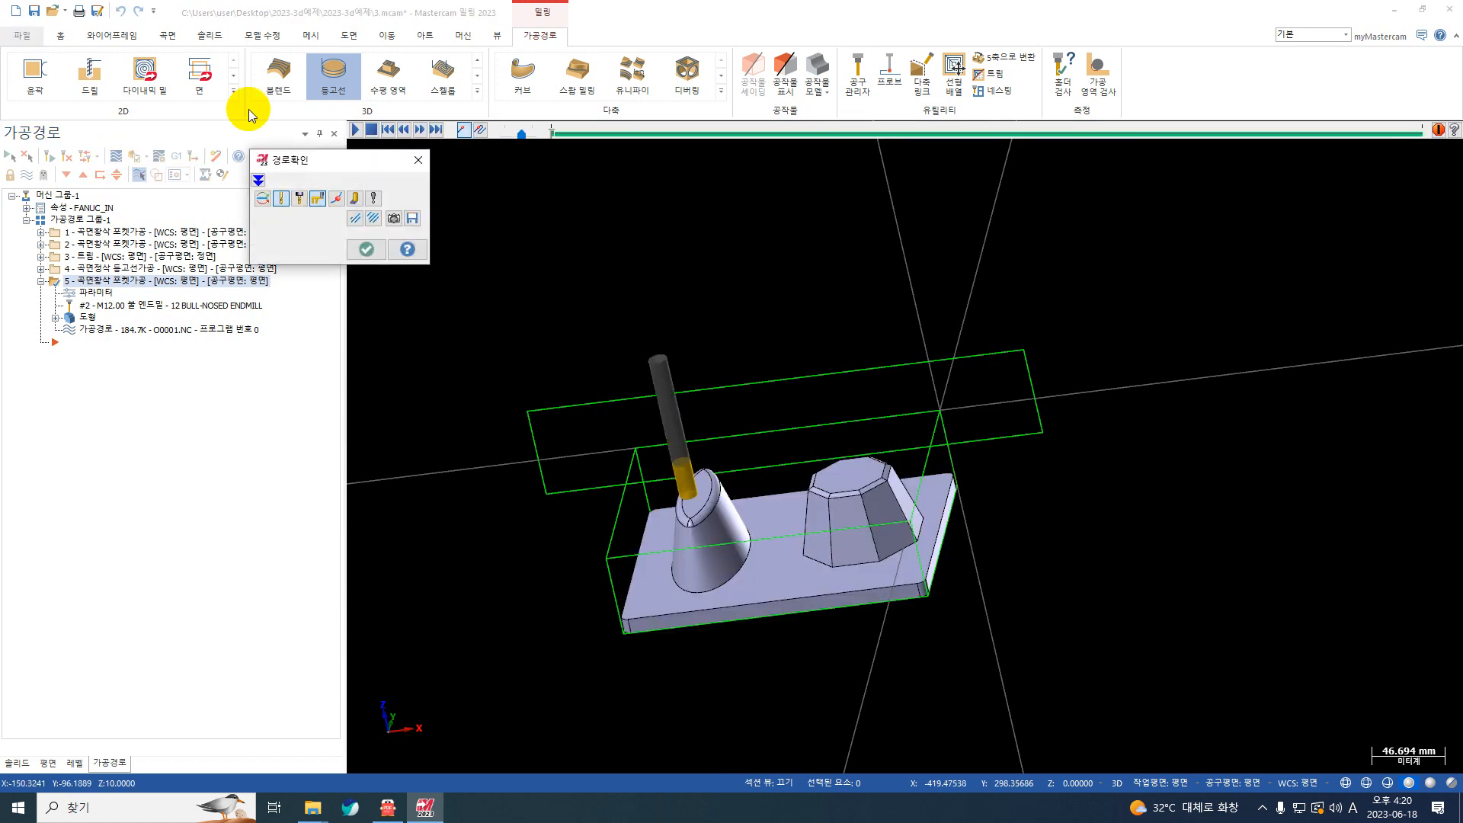
left_click(352, 129)
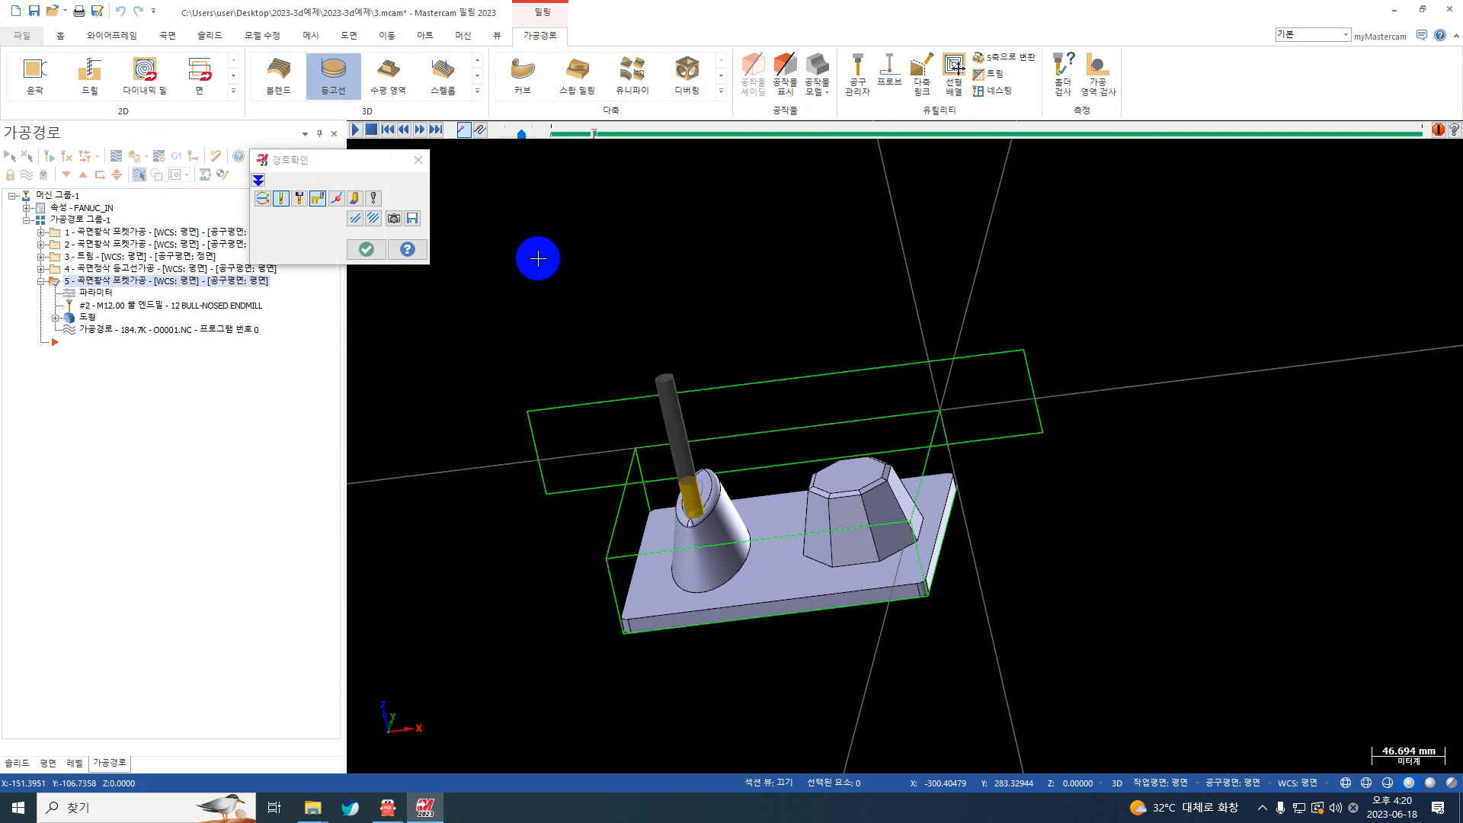
scroll(637, 447, "up", 2)
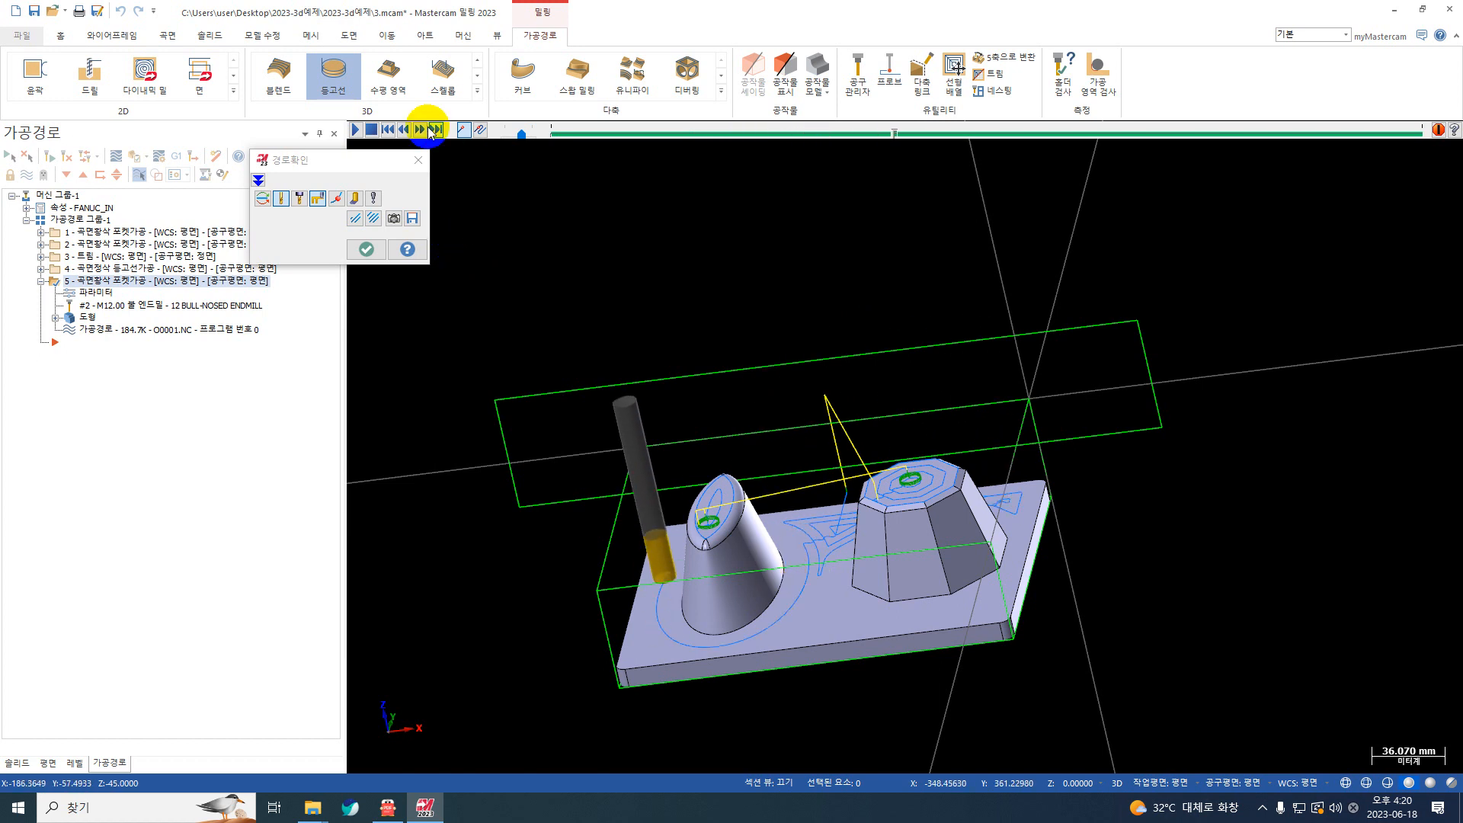
left_click(436, 130)
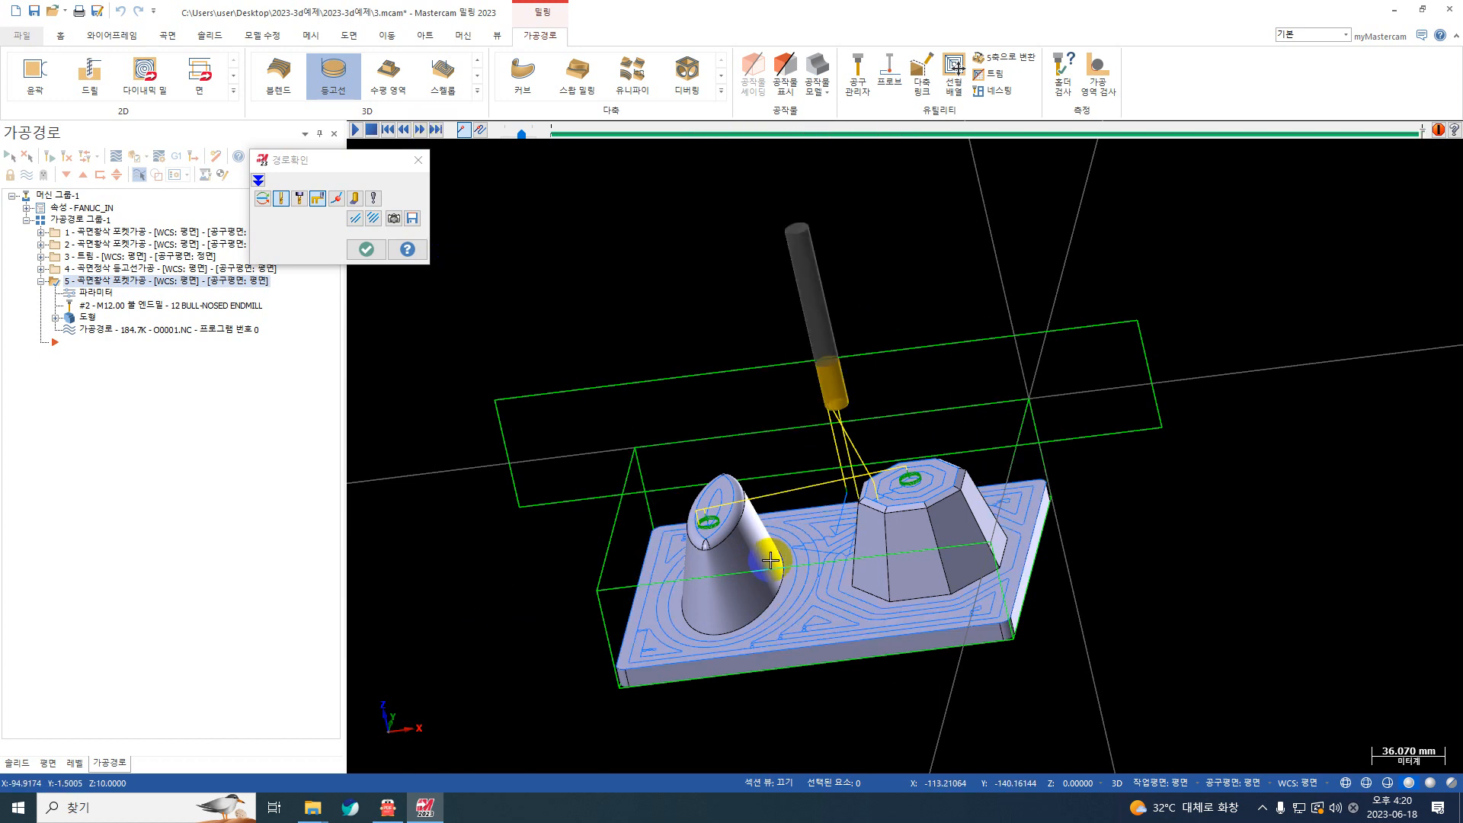
left_click(367, 249)
scroll(749, 559, "up", 2)
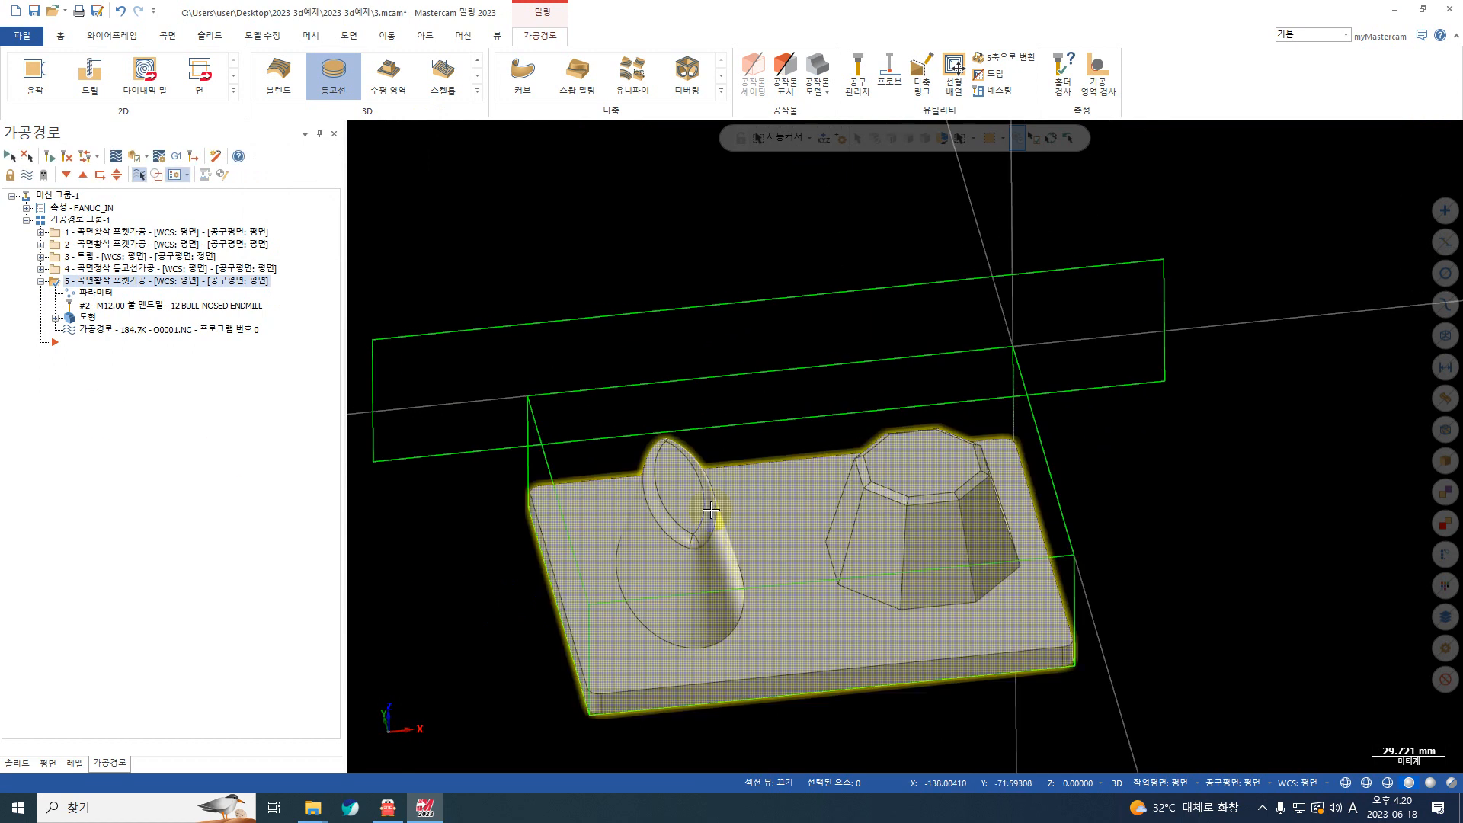
Step: Duplicate the surface finish contour operation (곡면정삭 등고선가공) at the end of the toolpath group
left_click(41, 281)
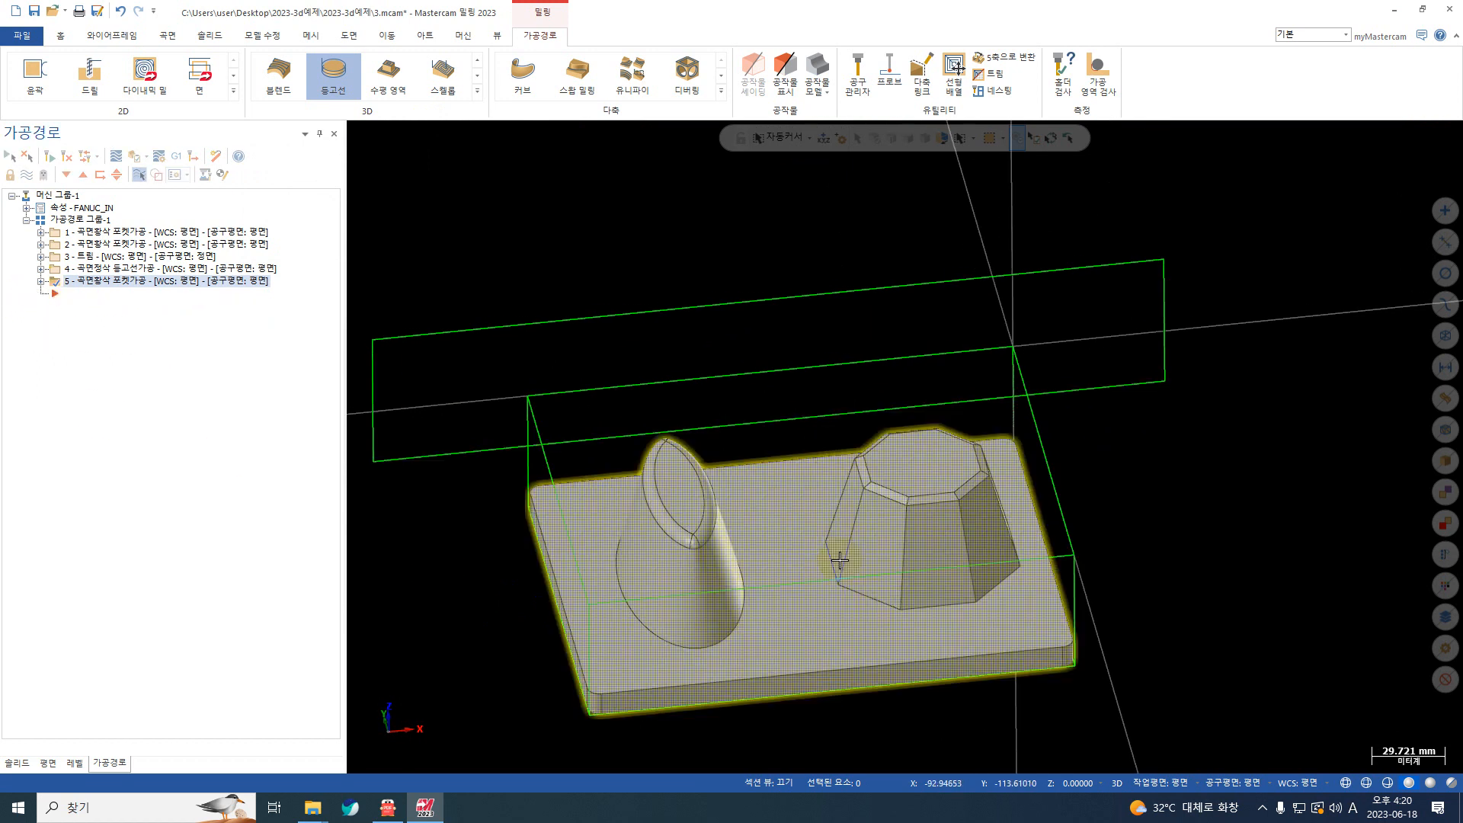
scroll(653, 549, "down", 2)
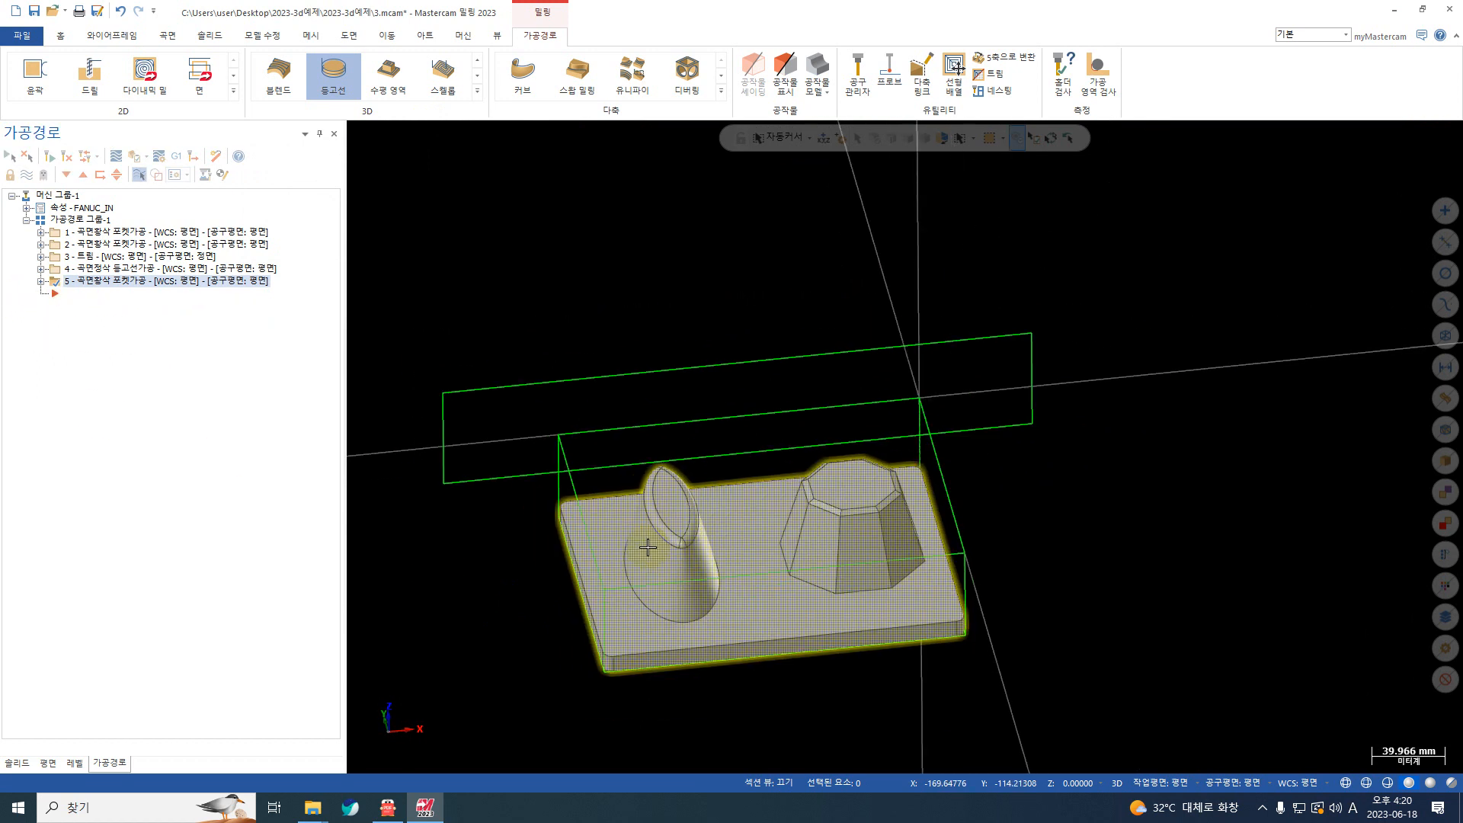
left_click(140, 270)
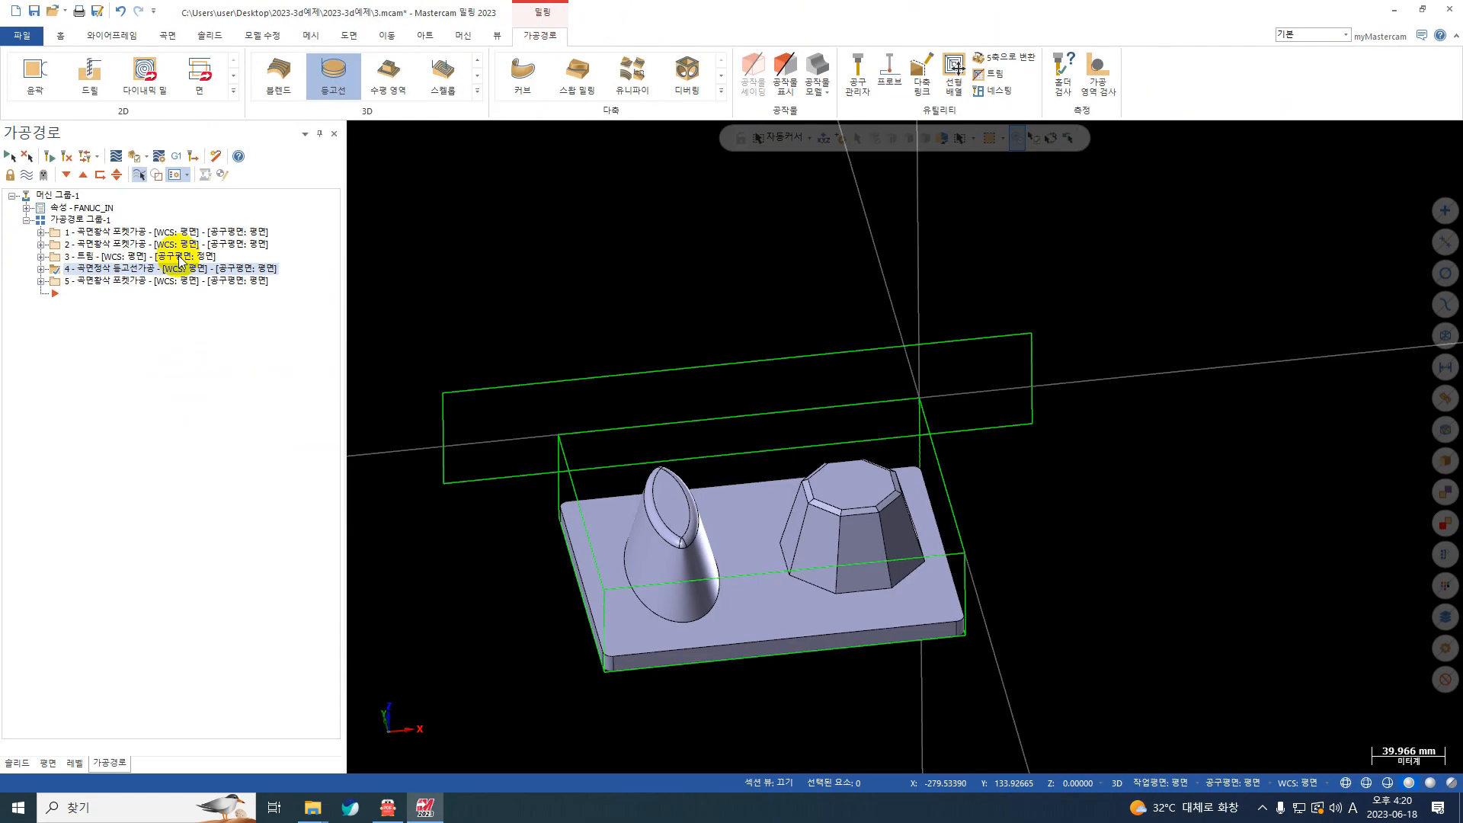
left_click(357, 433)
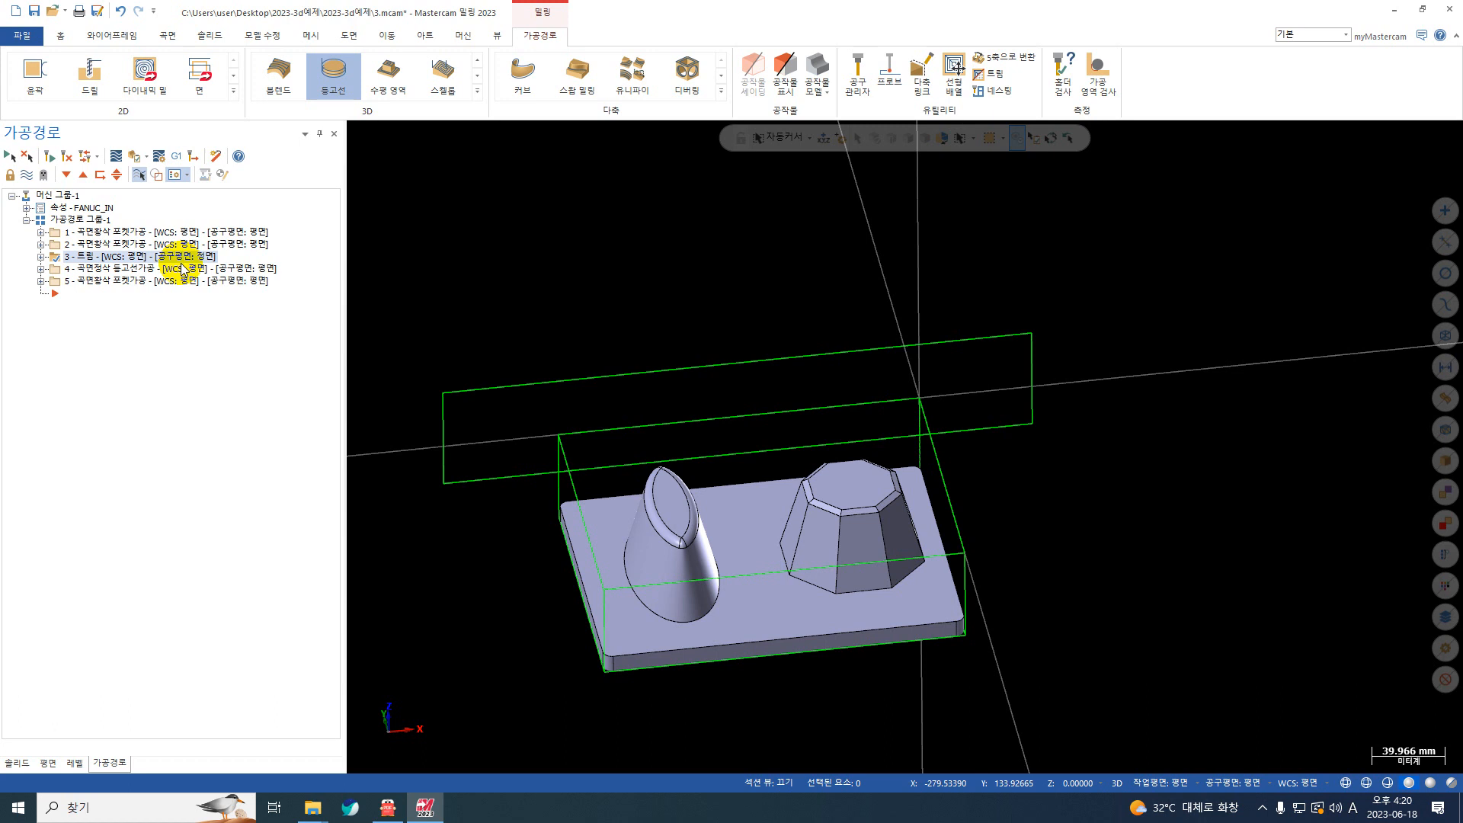
left_click(361, 455)
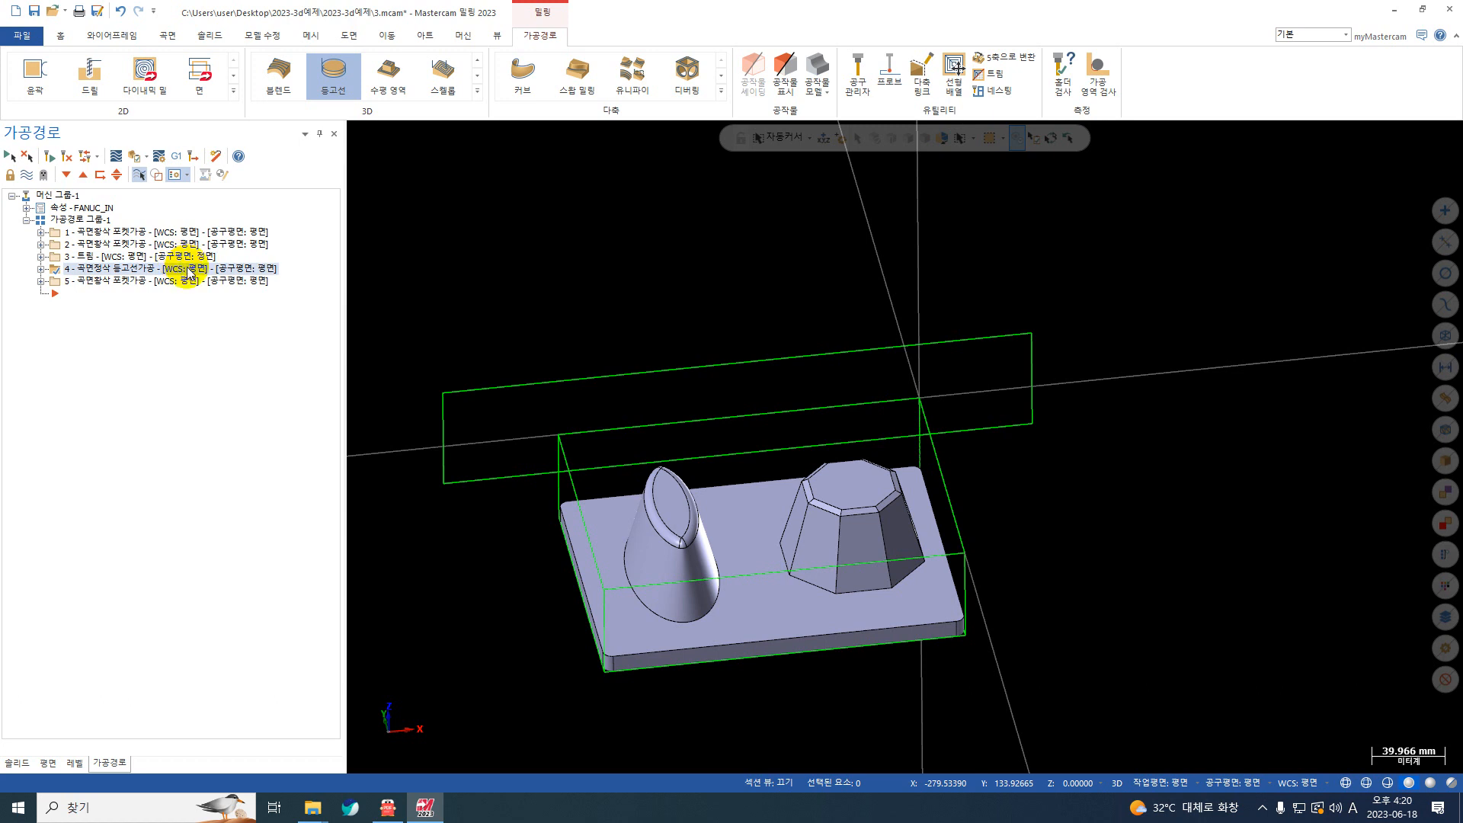
key("Delete")
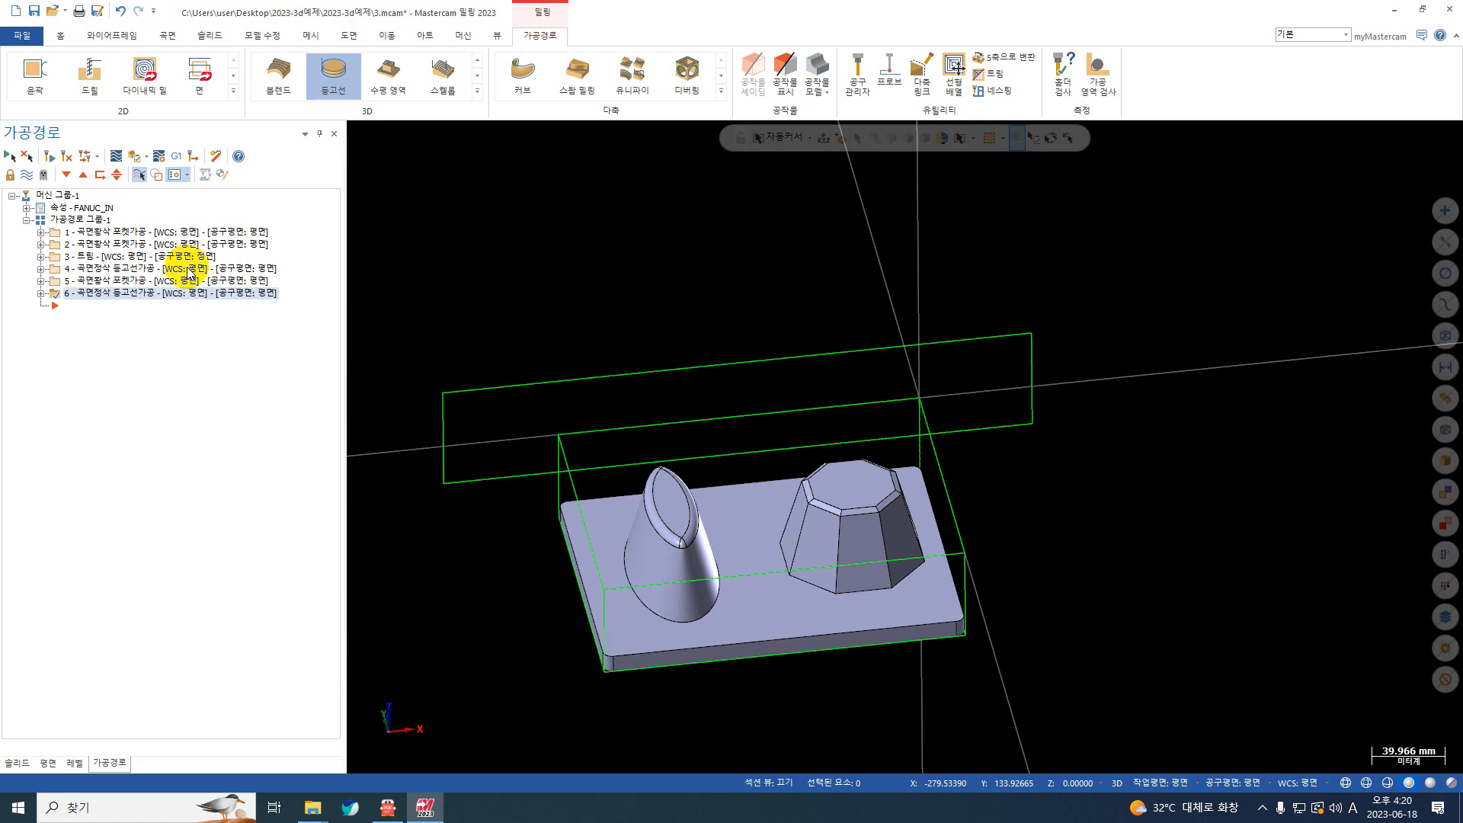
Step: Set the copied contour finish operation's drive surface stock to leave (드라이브 곡면 가공여유) to 0
left_click(41, 294)
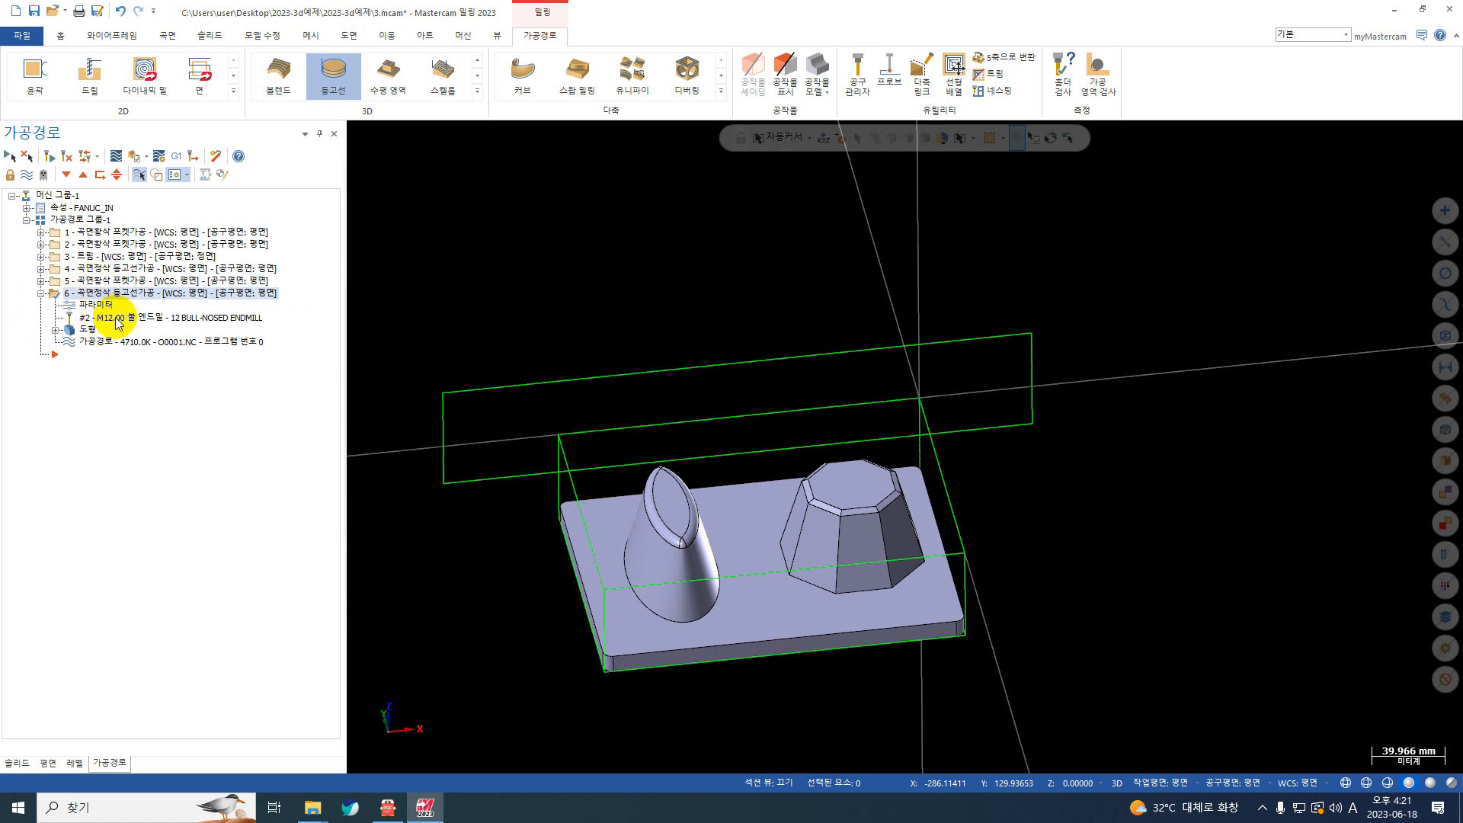
left_click(115, 307)
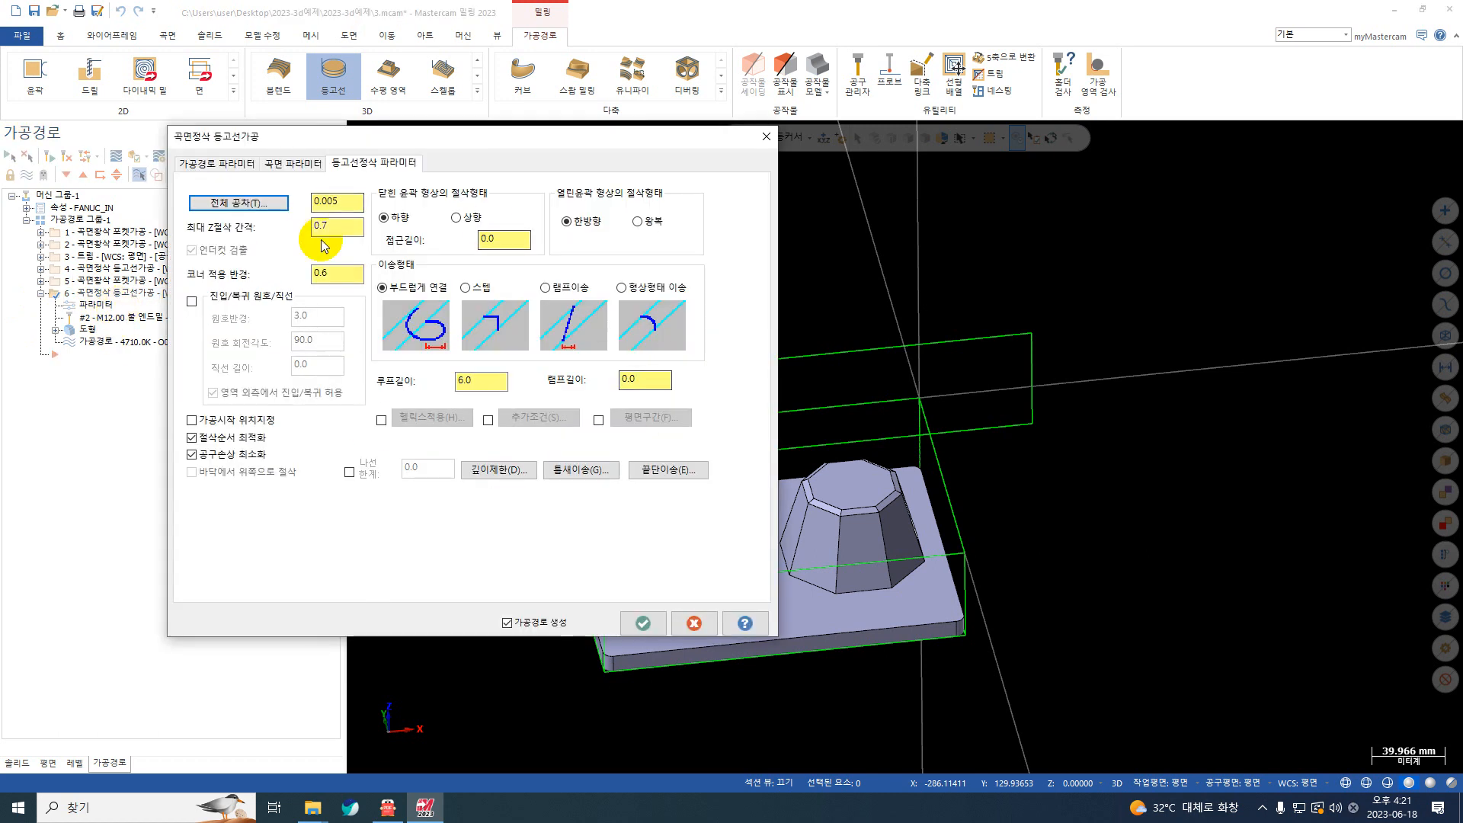
left_click(293, 163)
left_click_drag(634, 260, 570, 257)
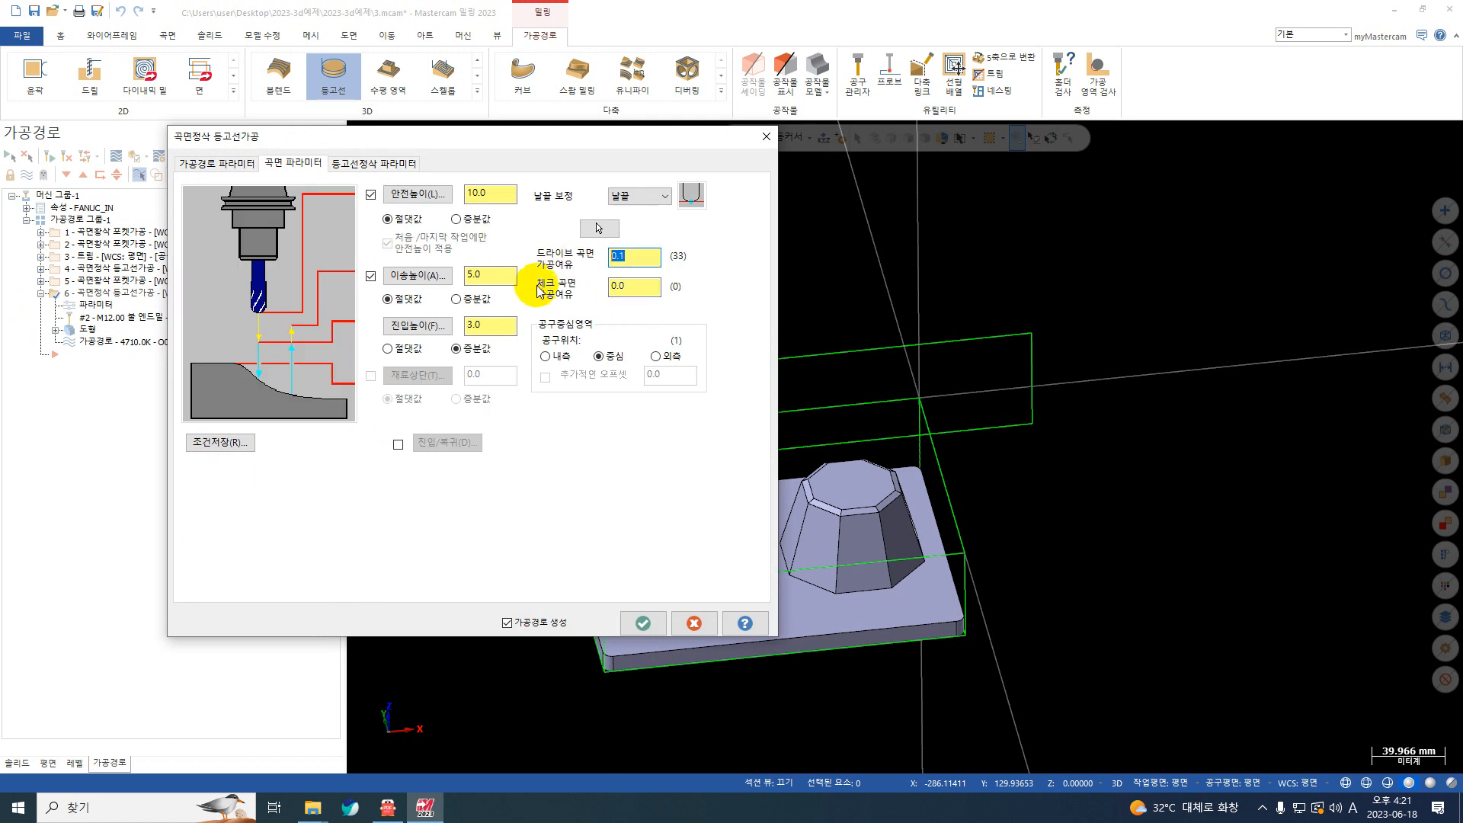
type("0")
key("Return")
Step: Enable automatic flat-area detection (평면구간 자동인식) in the copied contour operation's depth limits (깊이제한)
left_click(362, 163)
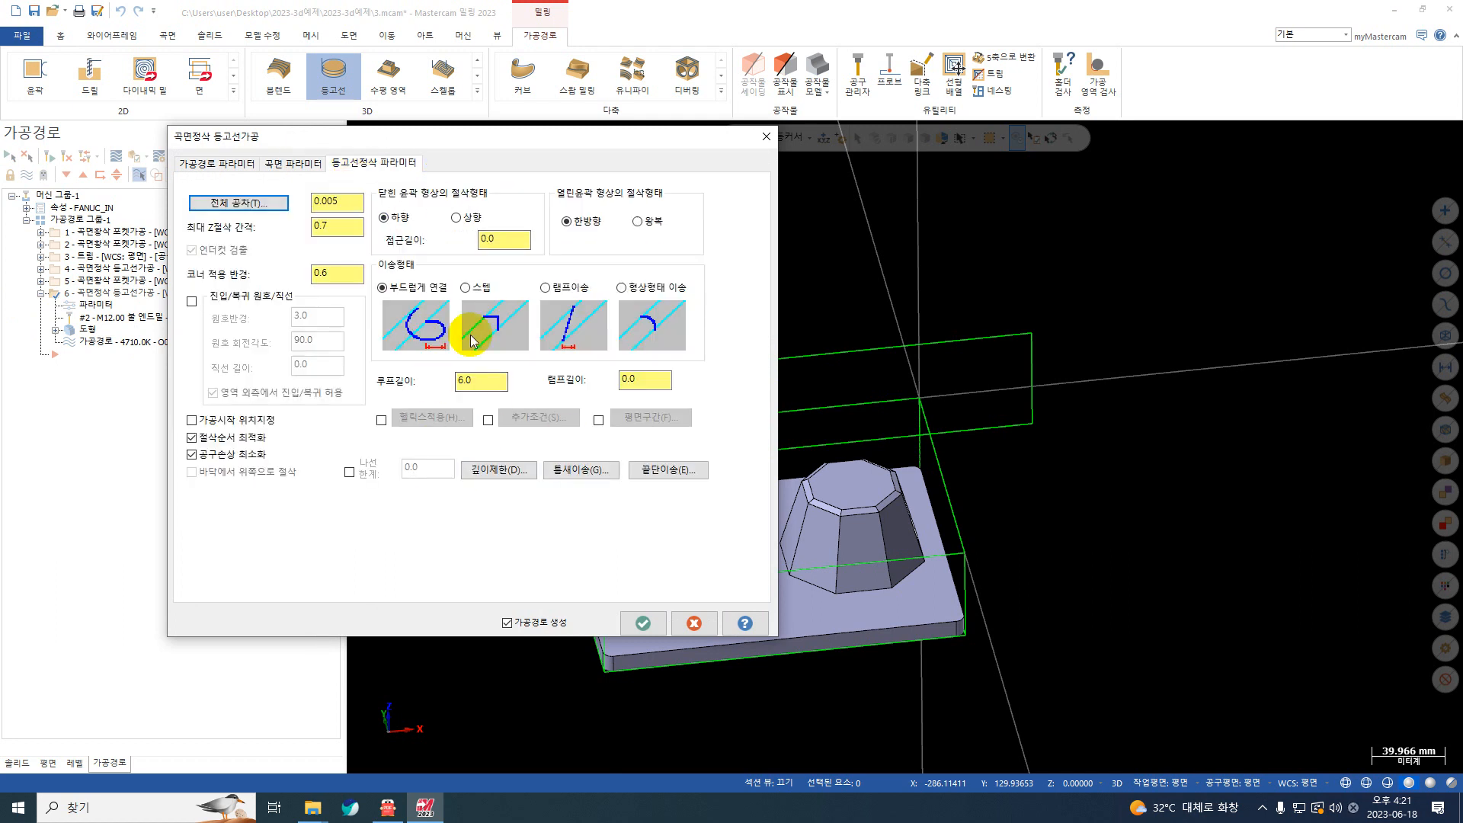
left_click(486, 476)
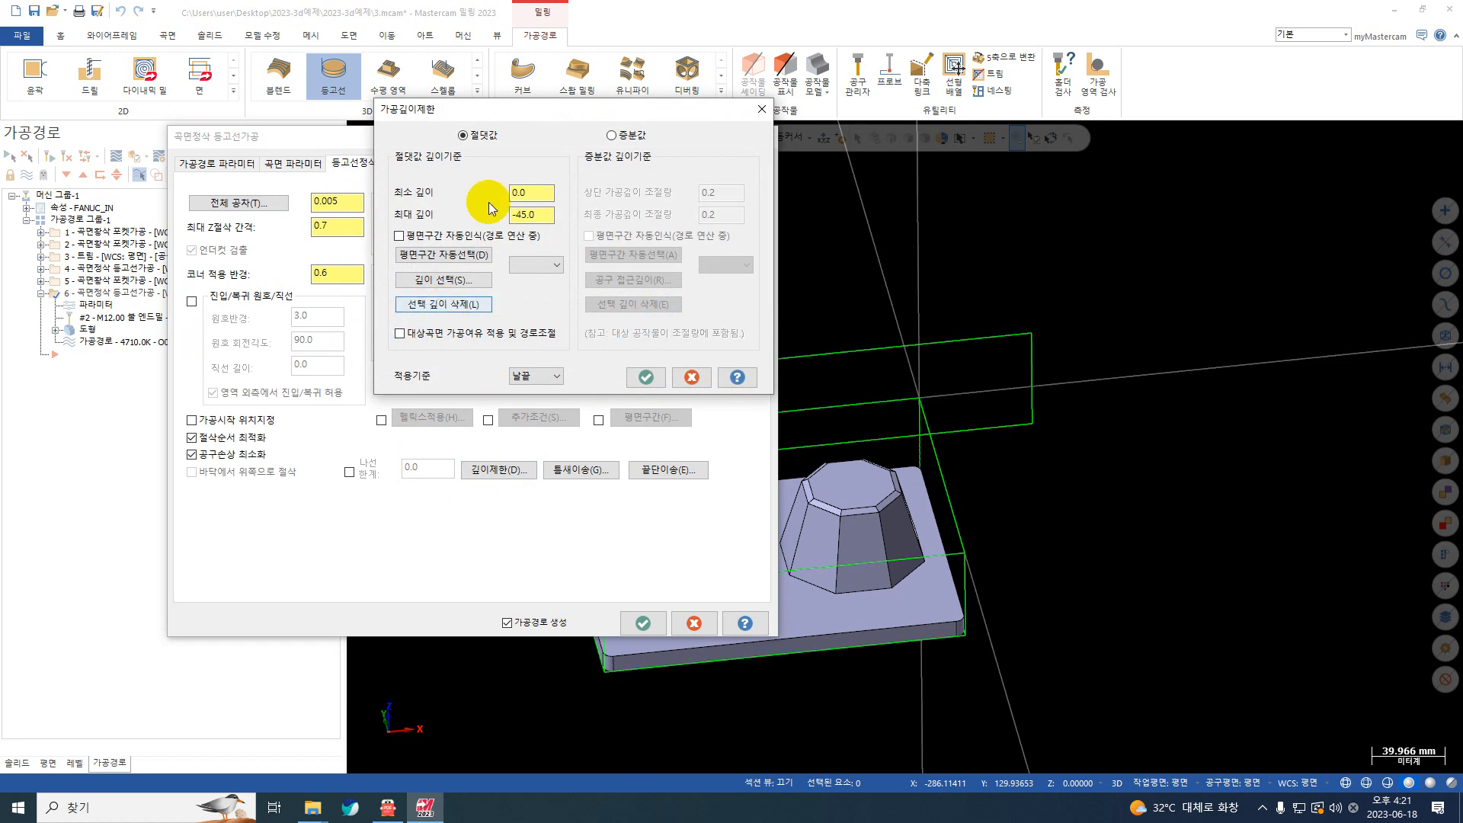
left_click(400, 237)
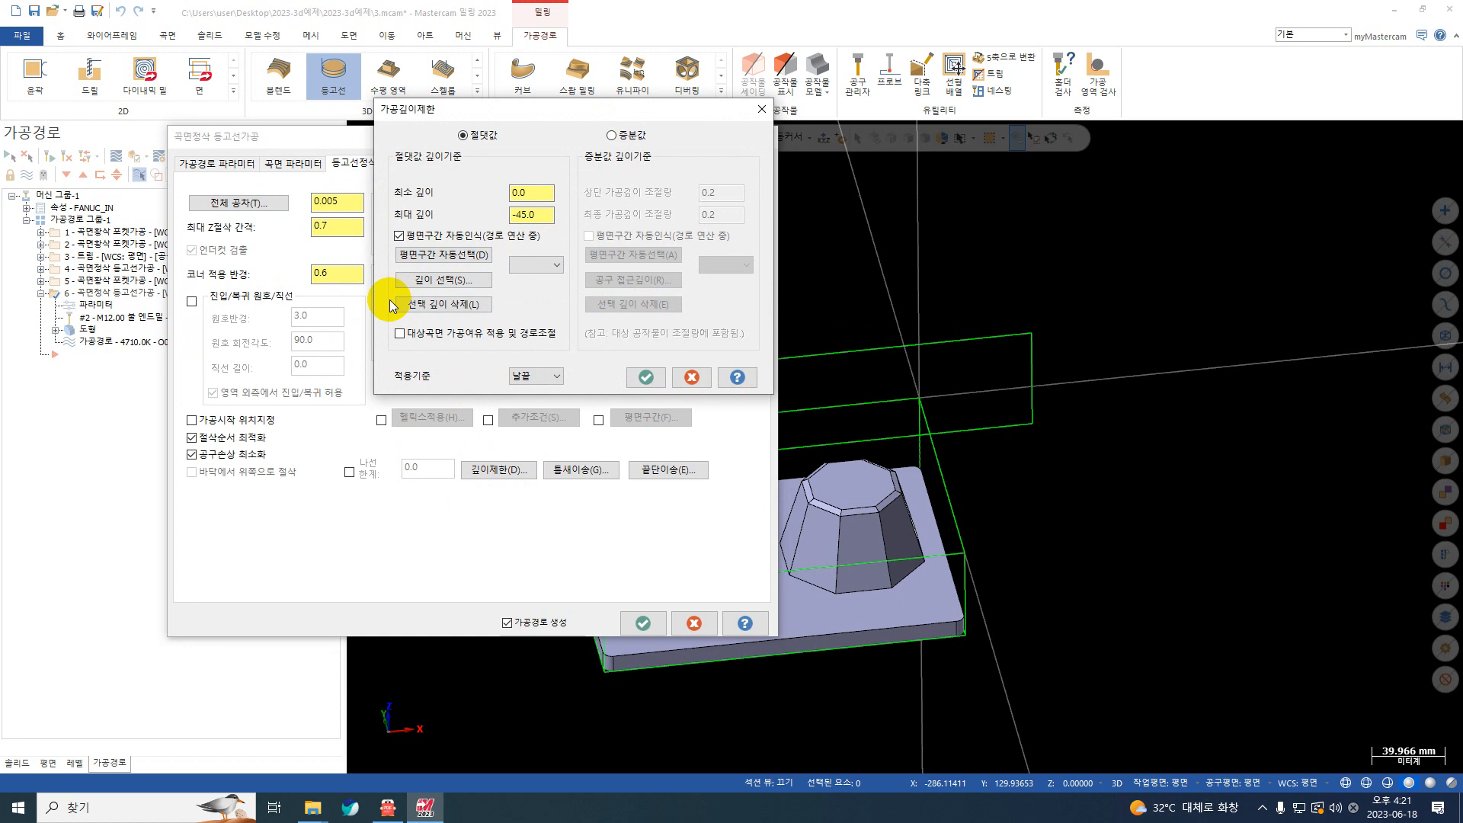
left_click(647, 378)
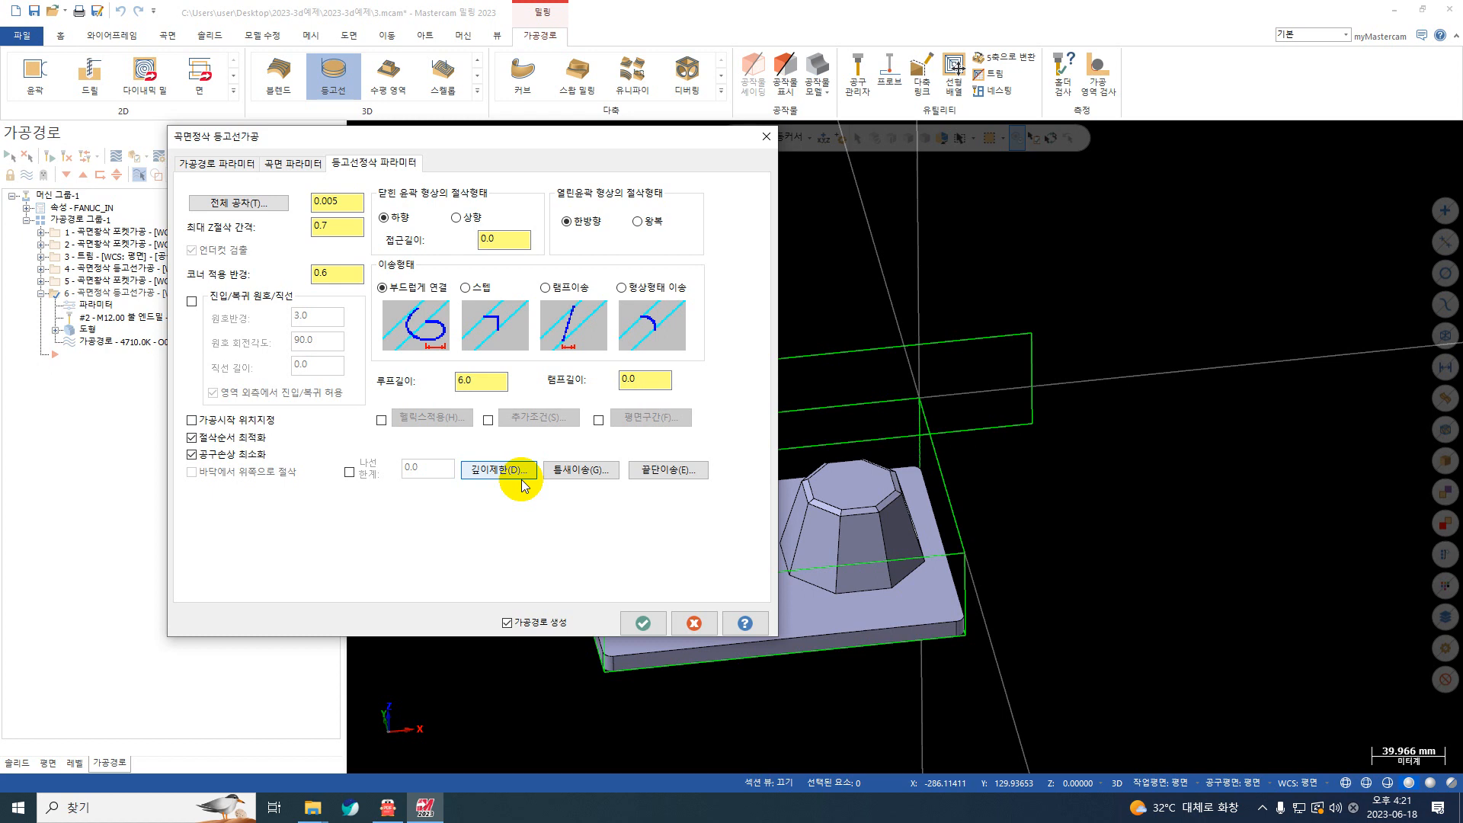
scroll(816, 545, "up", 3)
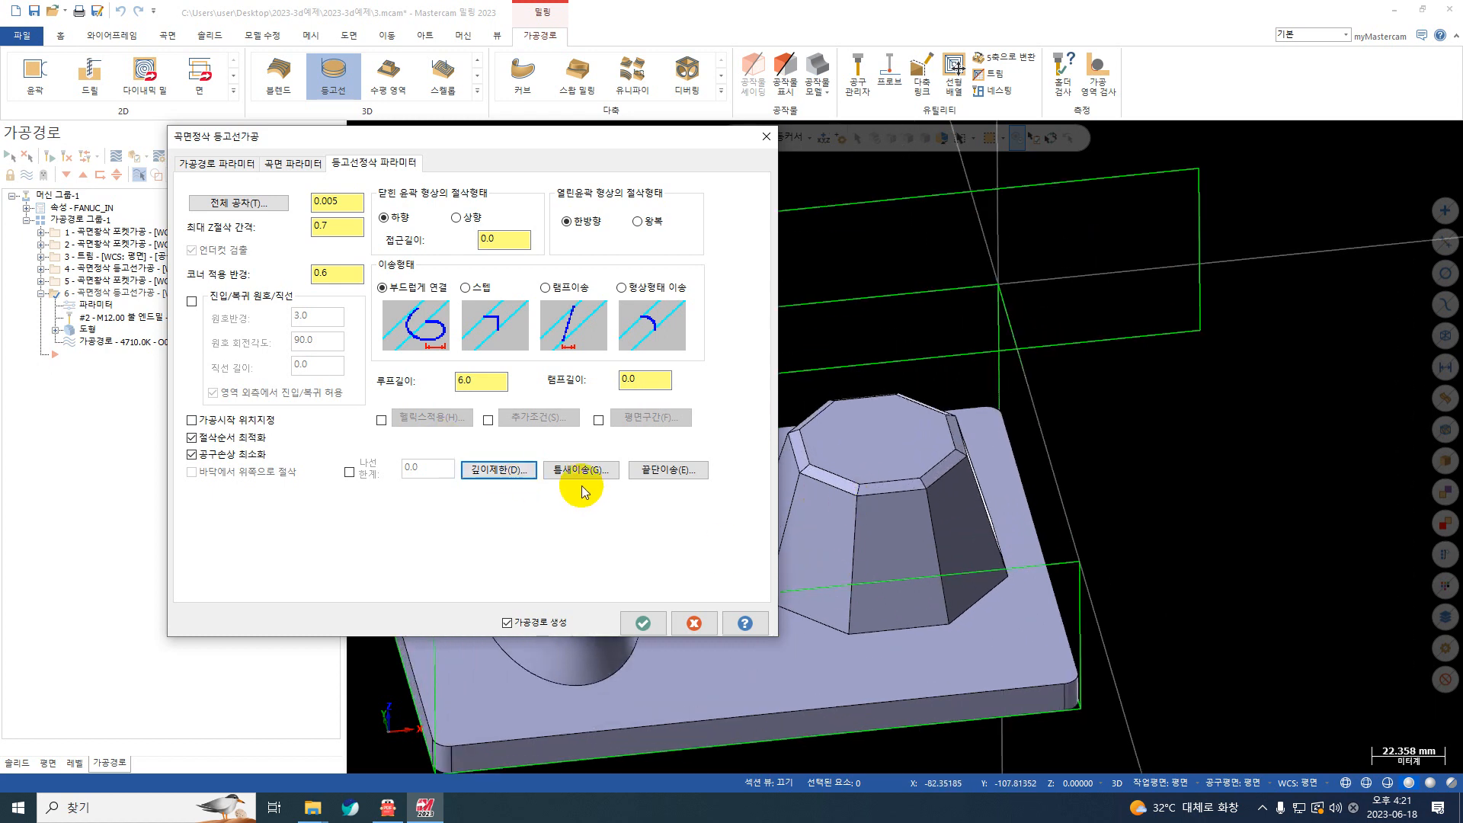
scroll(857, 494, "up", 1)
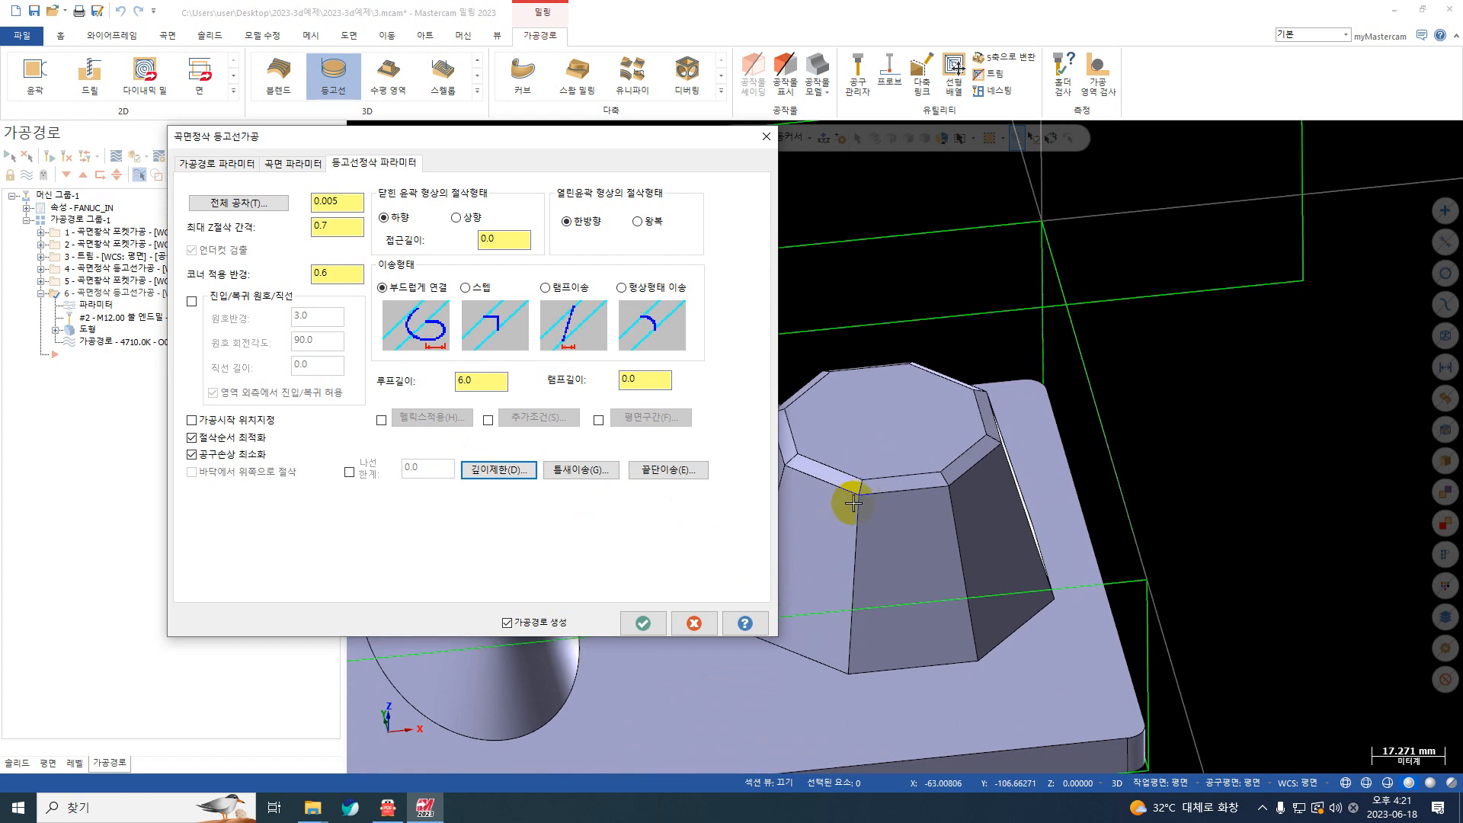
scroll(1012, 369, "down", 2)
scroll(1122, 407, "down", 1)
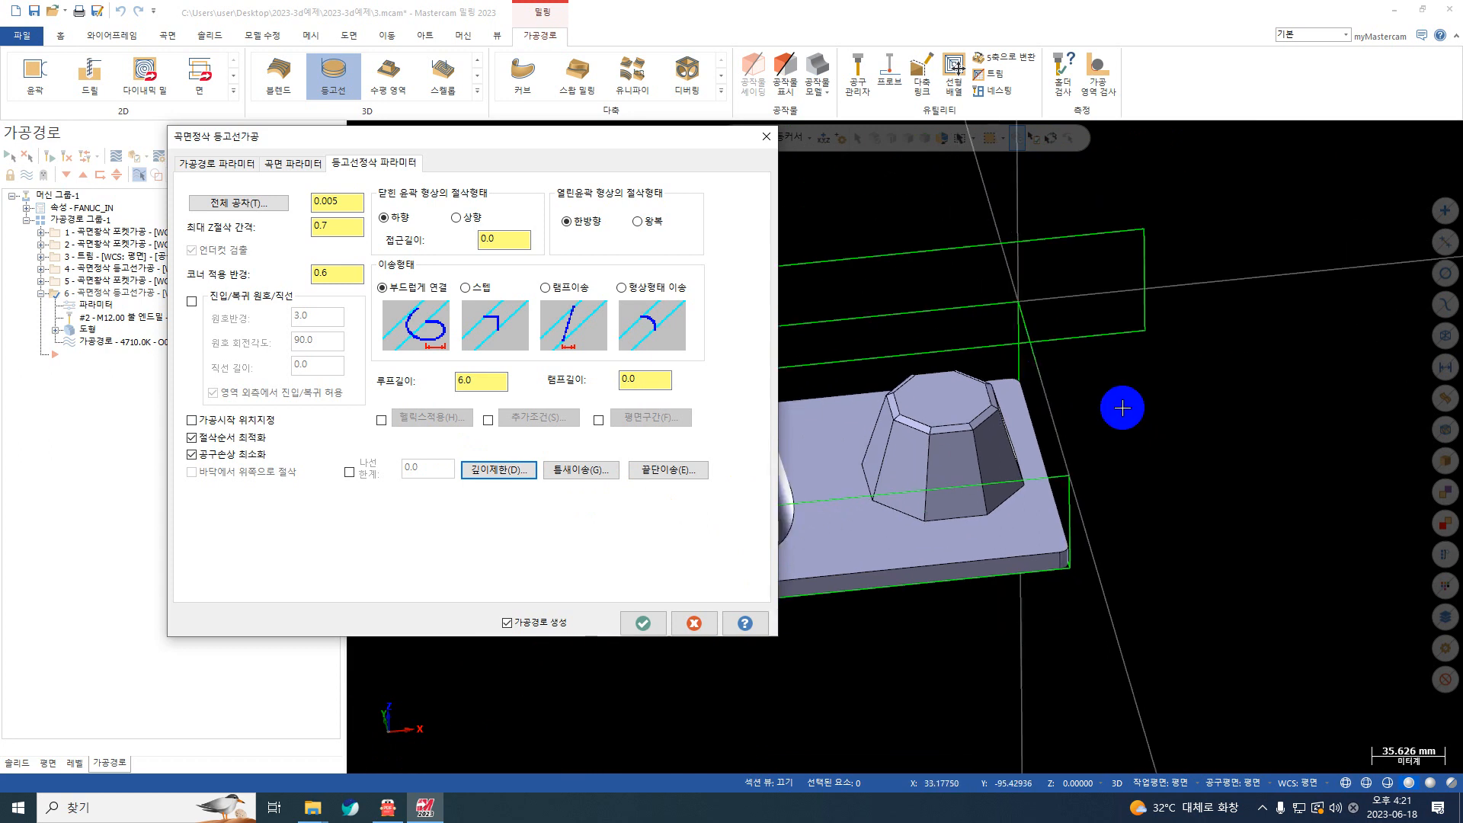
scroll(1116, 415, "down", 2)
scroll(863, 460, "up", 1)
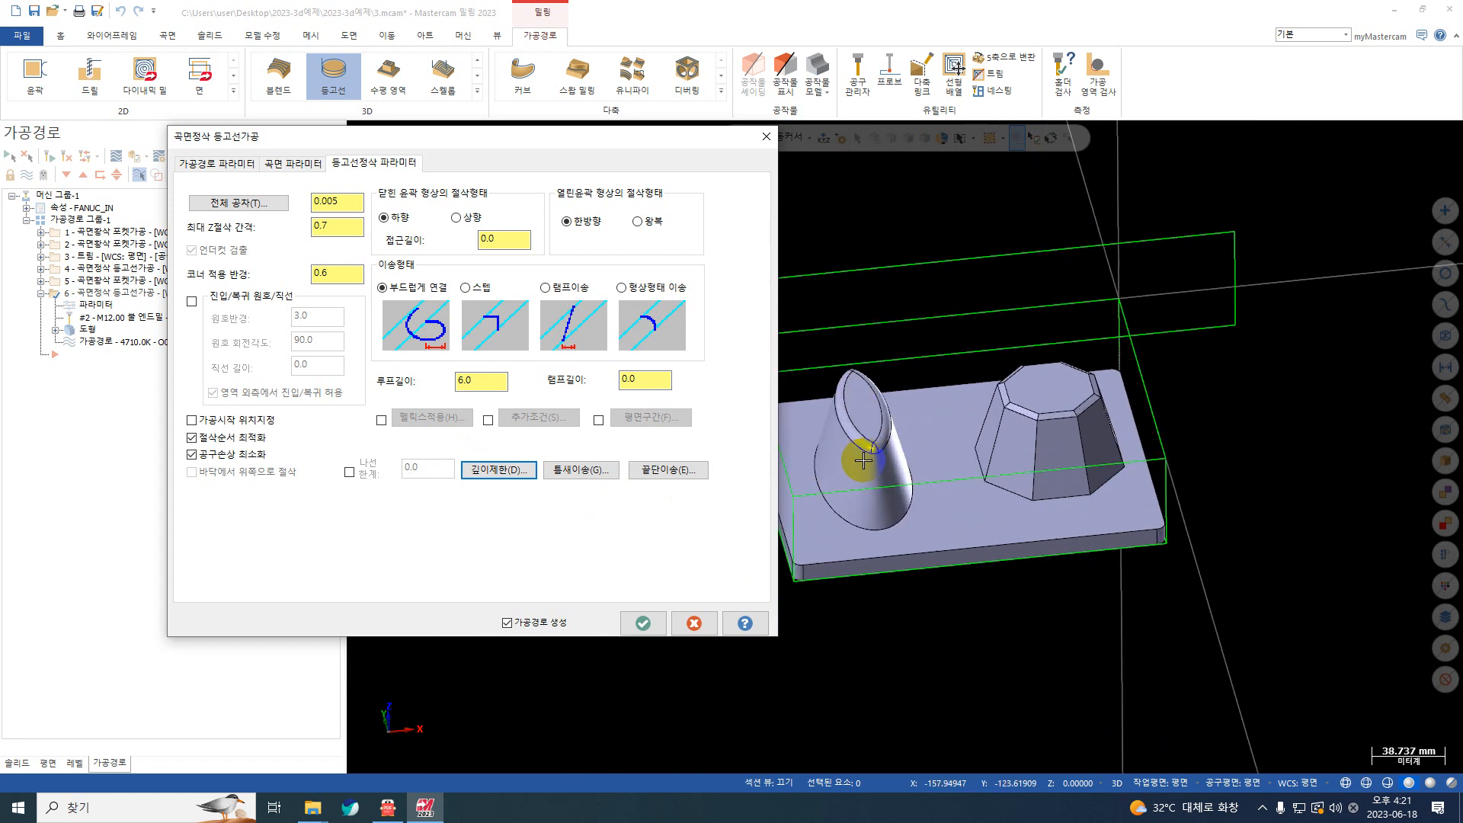
scroll(863, 460, "up", 1)
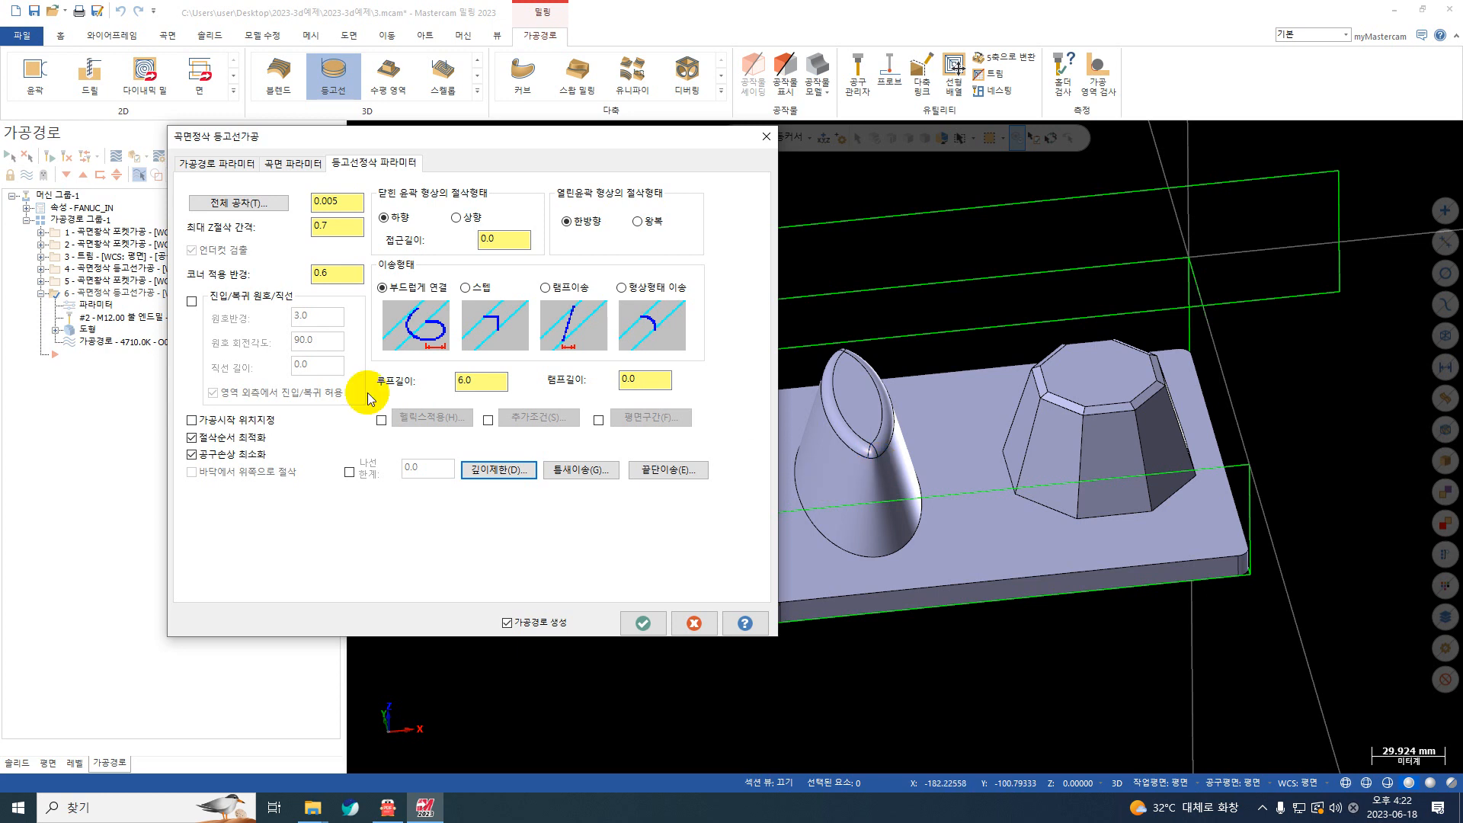
left_click(296, 166)
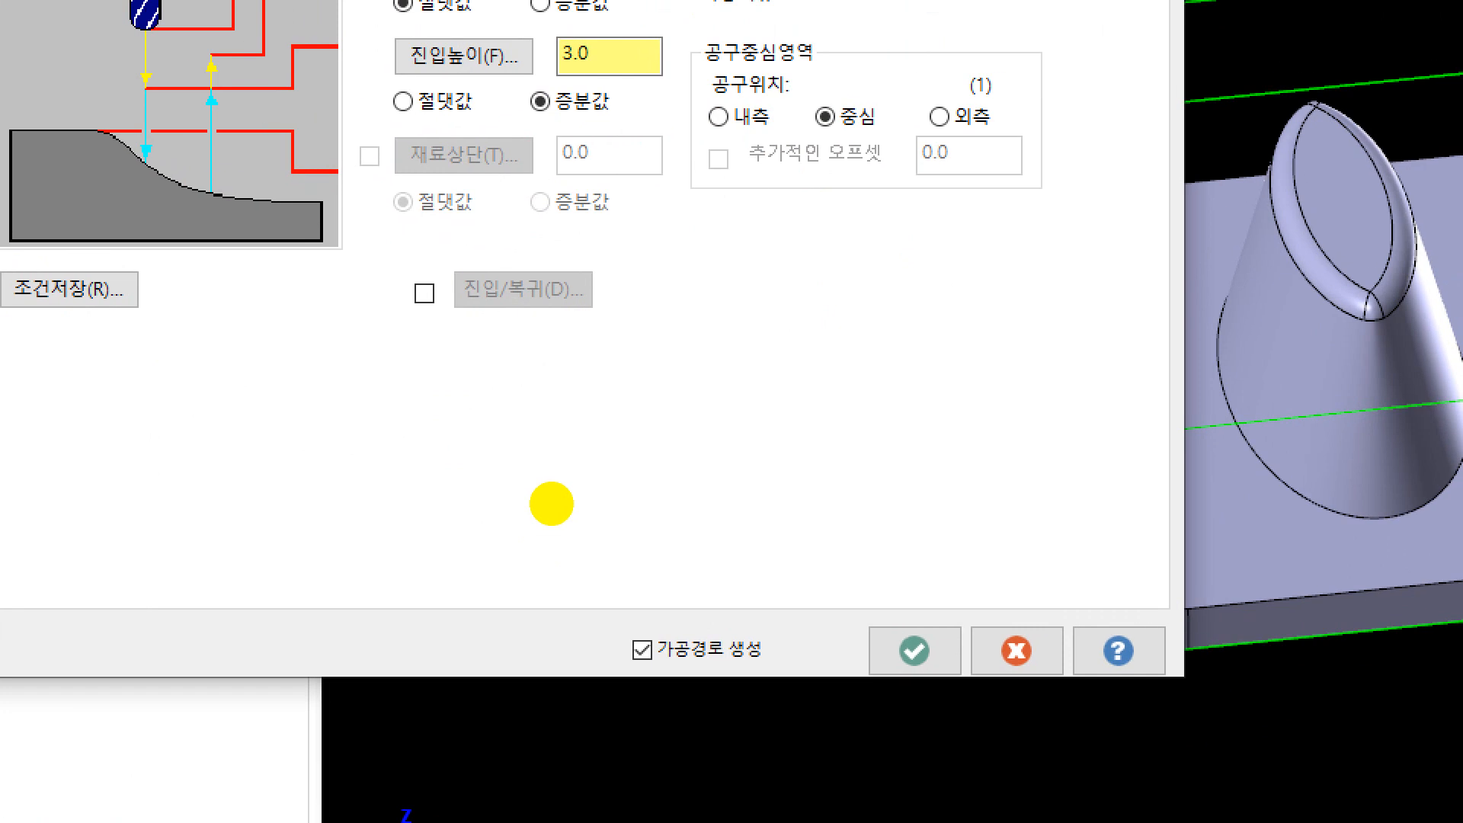
mouse_move(514, 443)
left_mouse_down()
mouse_move(507, 455)
mouse_move(597, 460)
mouse_move(595, 432)
left_mouse_up()
mouse_move(563, 396)
left_mouse_down()
mouse_move(576, 475)
mouse_move(646, 493)
mouse_move(672, 460)
left_mouse_up()
left_click_drag(551, 512, 620, 516)
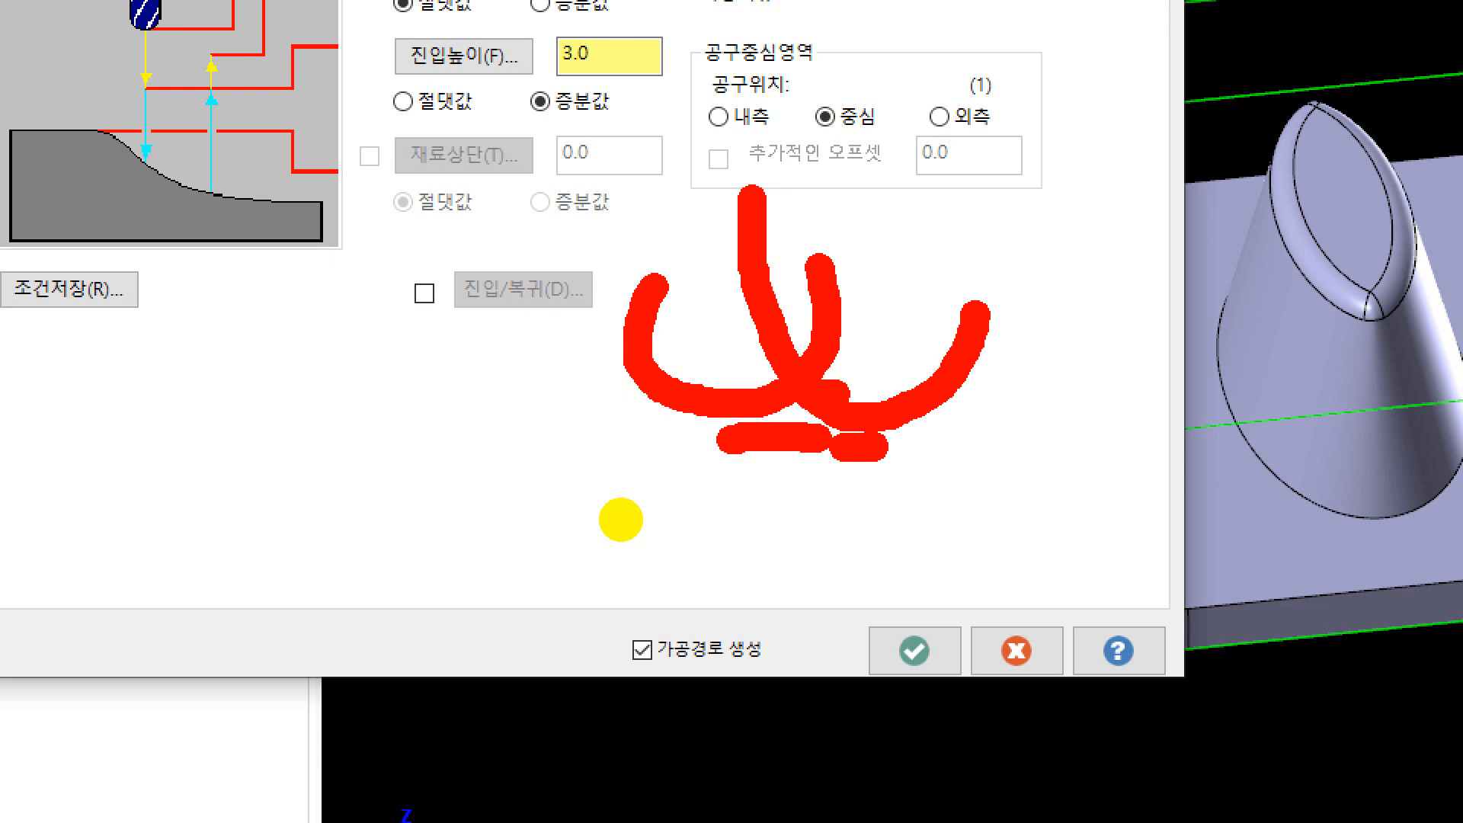
left_click_drag(459, 568, 547, 120)
mouse_move(394, 551)
left_mouse_down()
mouse_move(342, 215)
mouse_move(562, 294)
left_mouse_up()
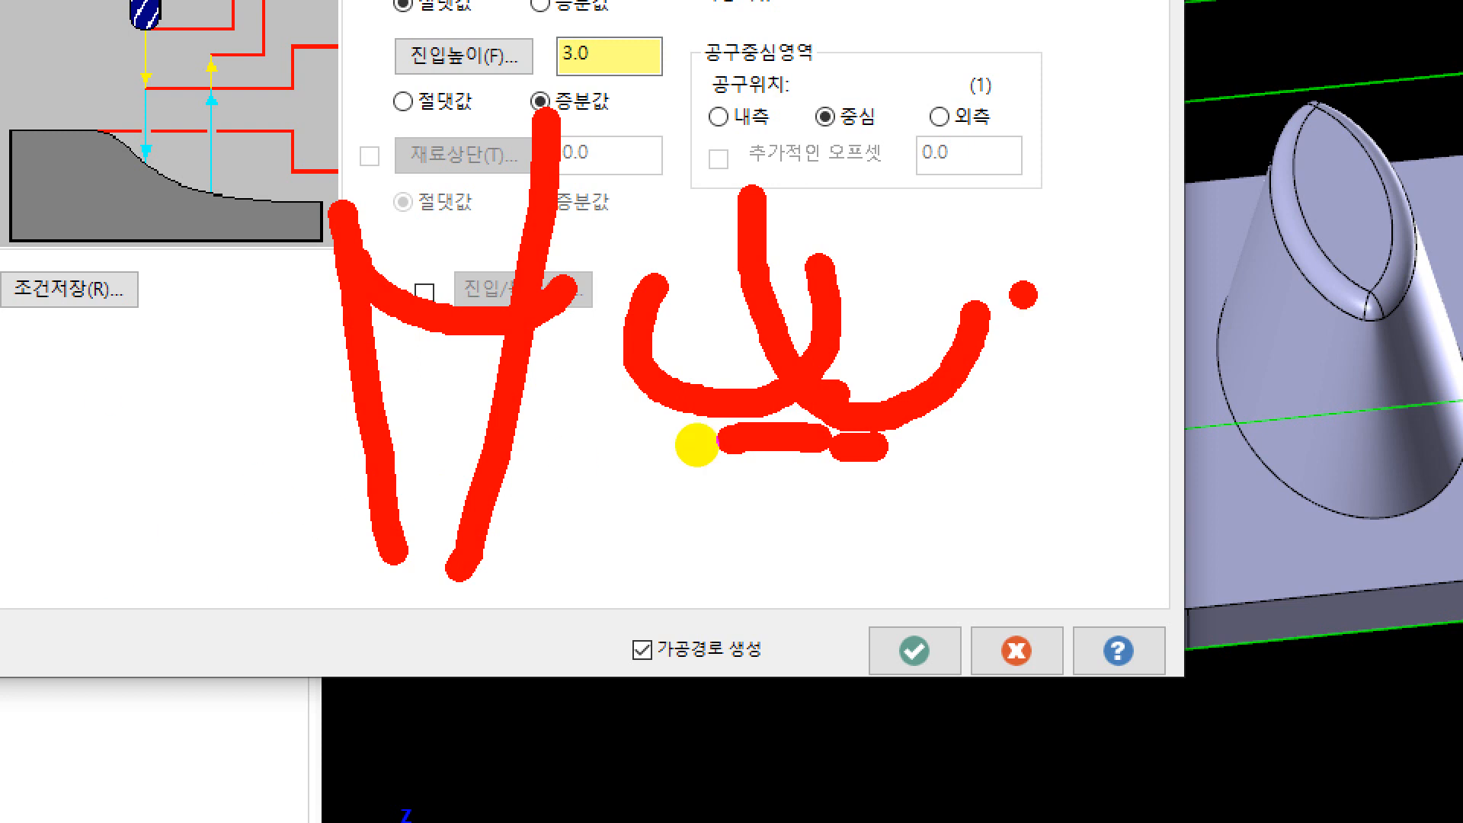
mouse_move(1068, 48)
left_mouse_down()
mouse_move(1040, 183)
mouse_move(888, 256)
mouse_move(857, 248)
left_mouse_up()
left_click_drag(1109, 82, 1002, 347)
left_click_drag(1064, 163, 1047, 196)
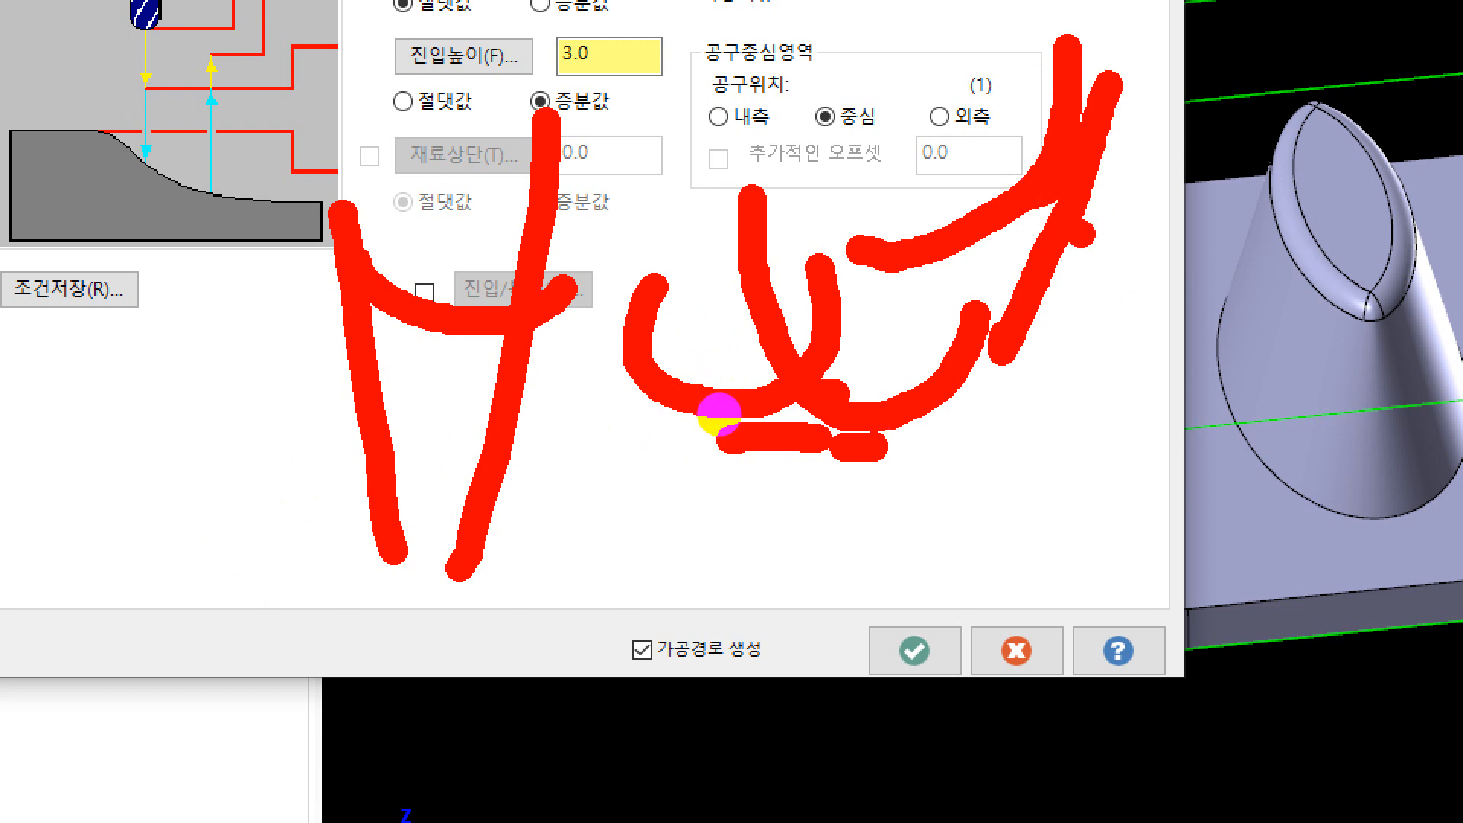
left_click_drag(1023, 215, 1057, 221)
left_click_drag(1007, 264, 1111, 245)
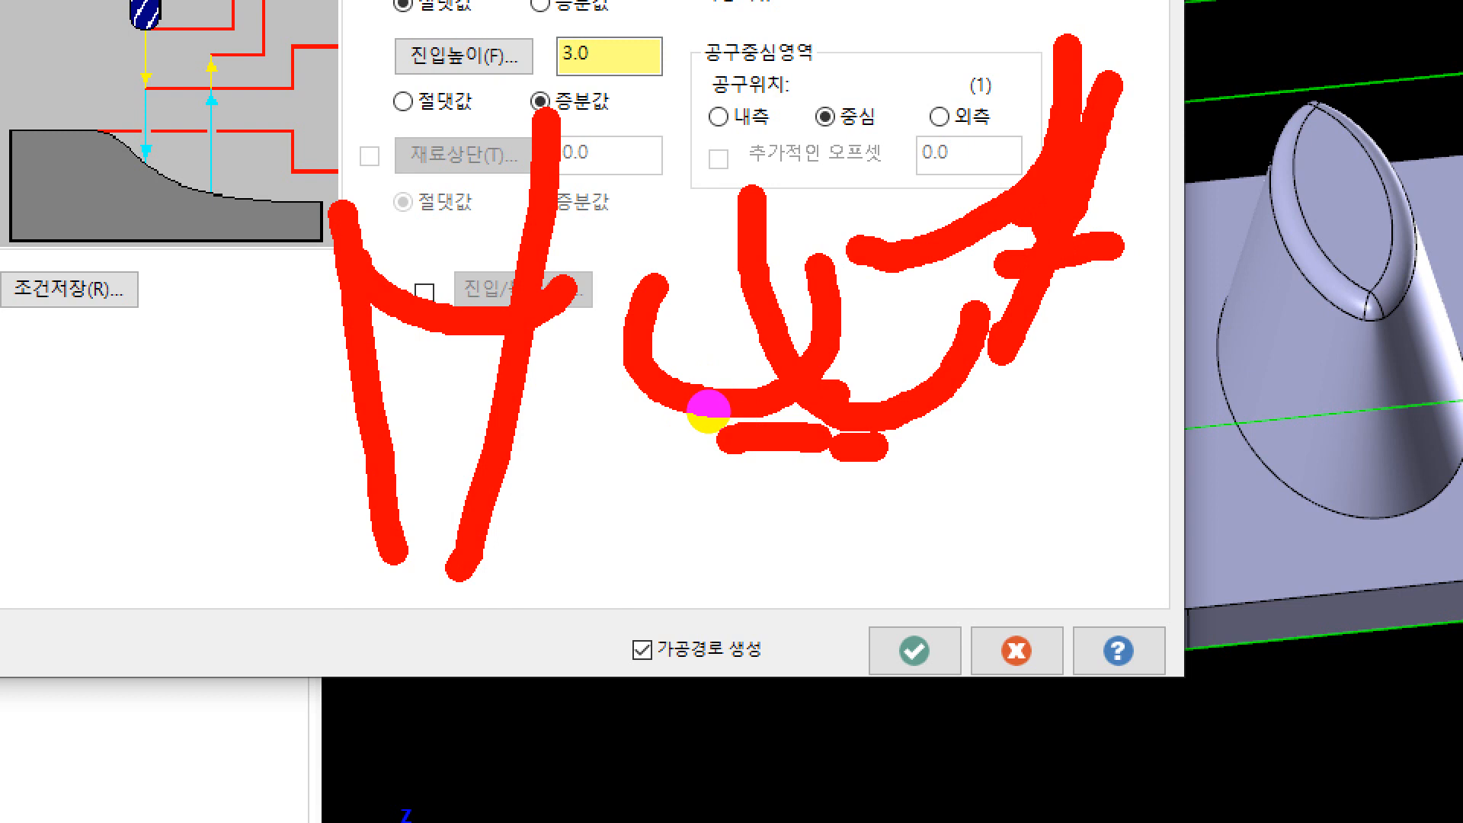
left_click_drag(339, 272, 32, 405)
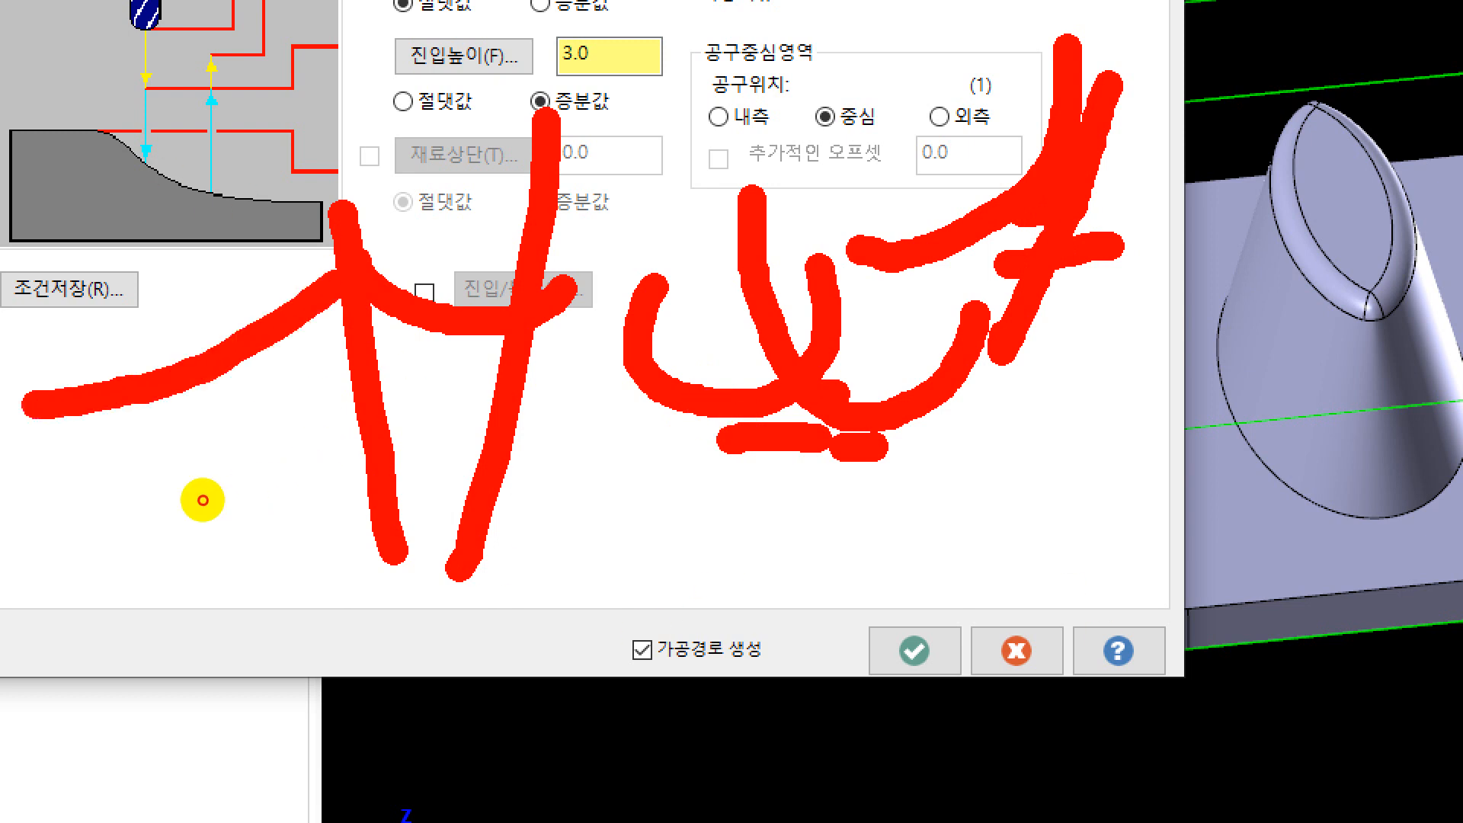
left_click(69, 303)
mouse_move(69, 305)
left_mouse_down()
mouse_move(126, 354)
mouse_move(152, 313)
left_mouse_up()
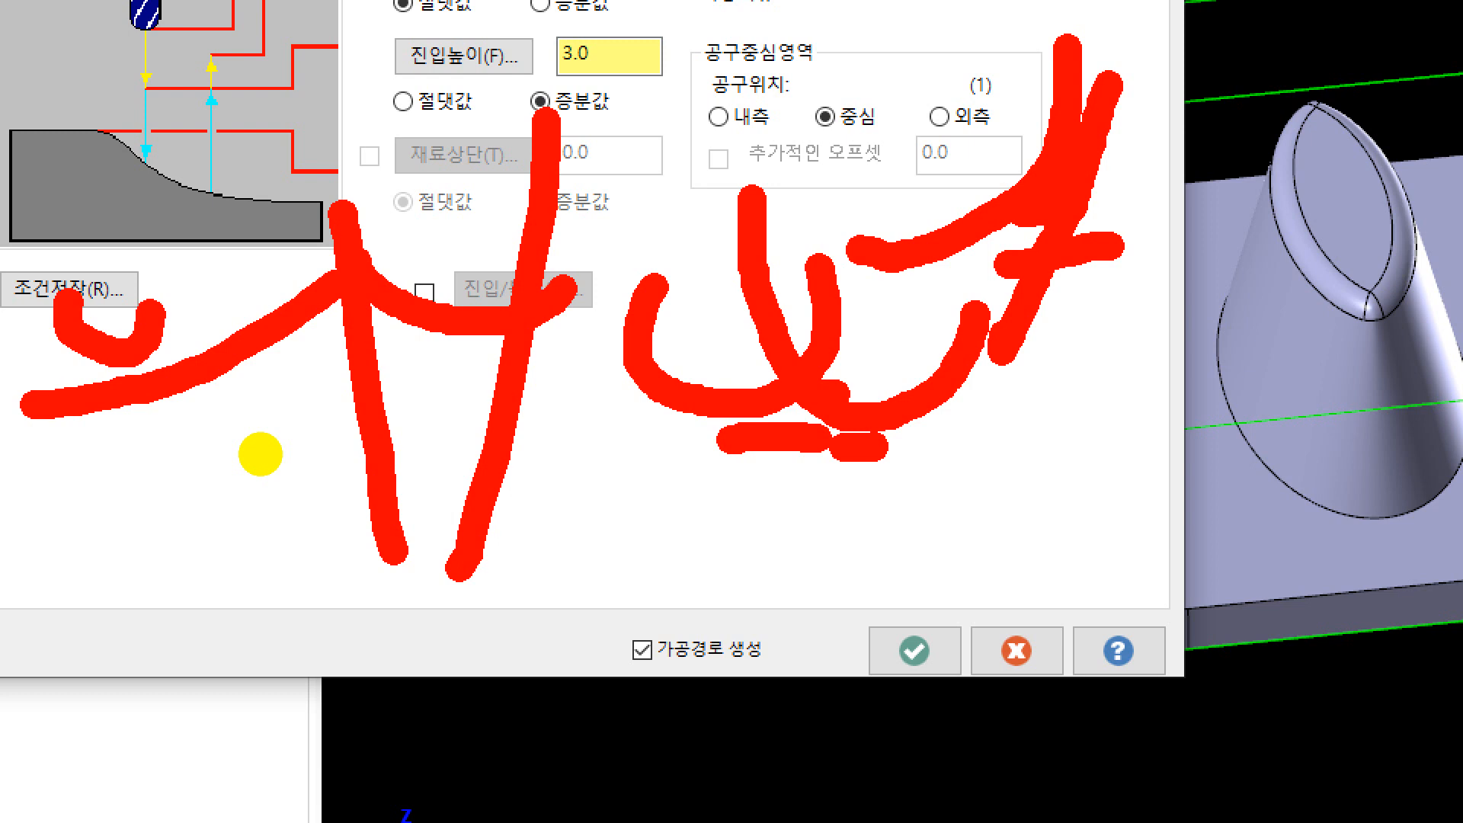
key("Escape")
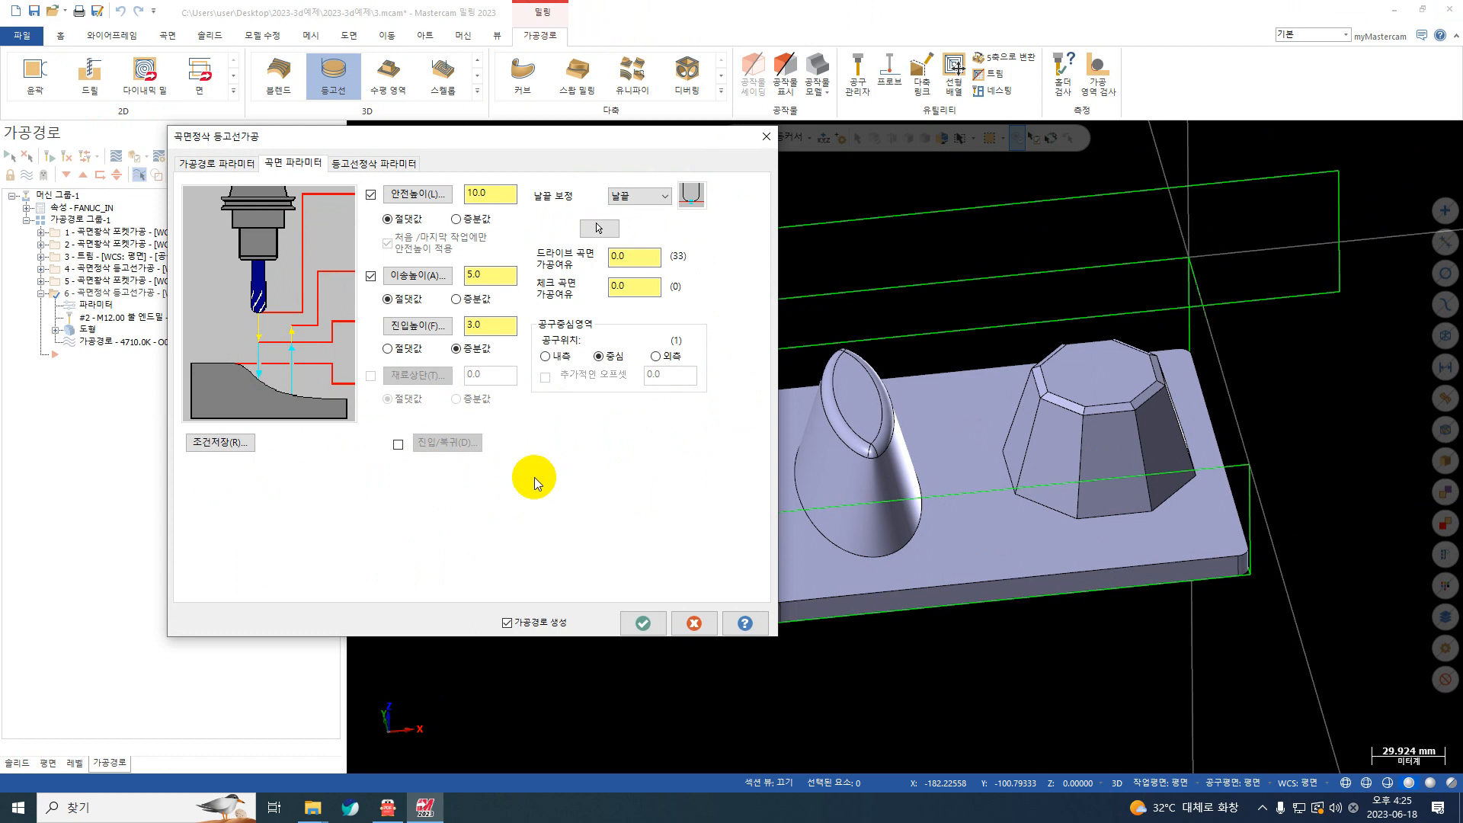
Step: Set the copied contour finish operation's maximum Z stepdown (최대 Z절삭 간격) to 0.1
left_click(381, 162)
left_click(346, 229)
left_click_drag(347, 229, 272, 251)
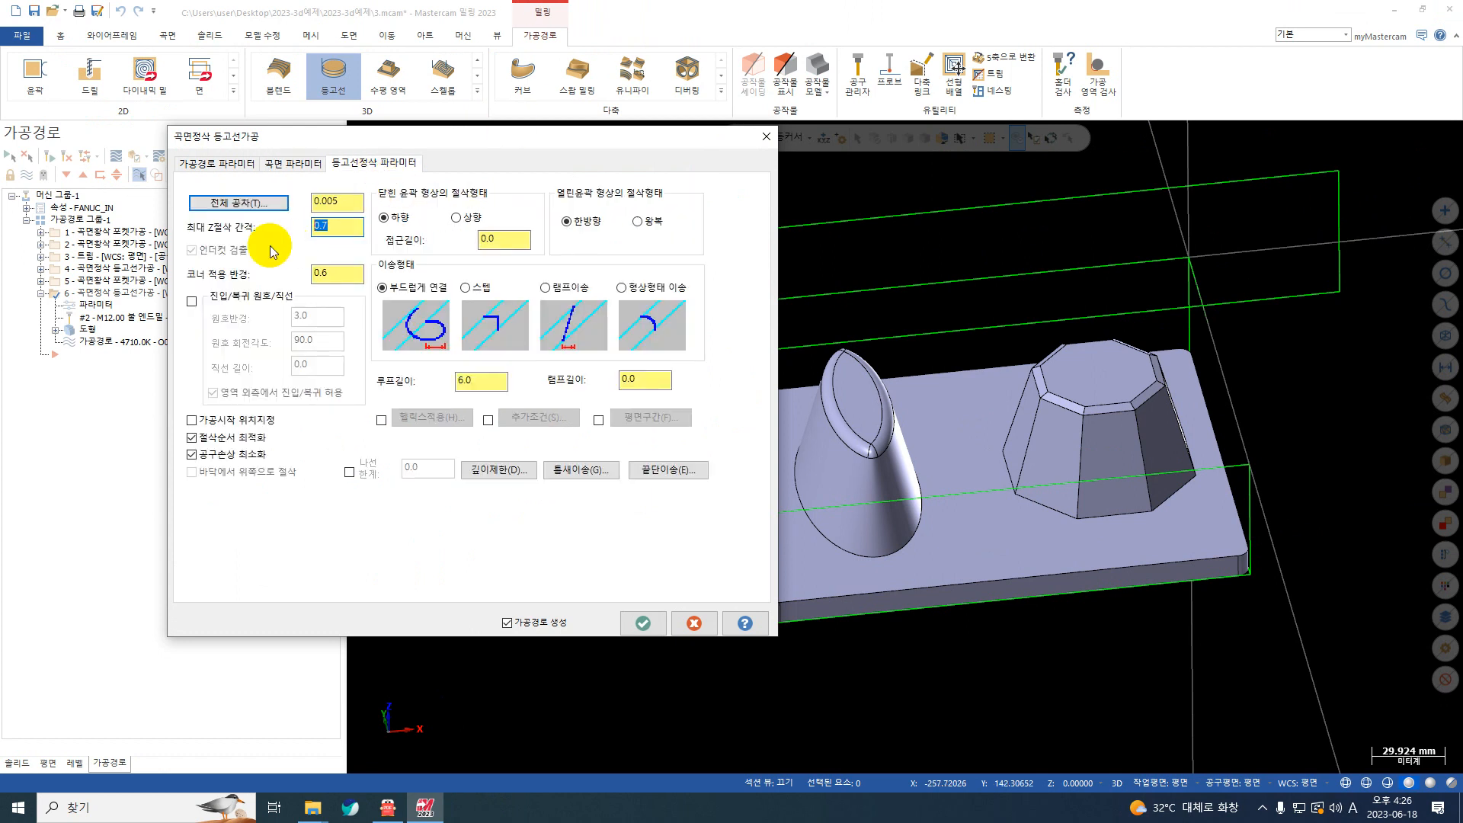
type("0")
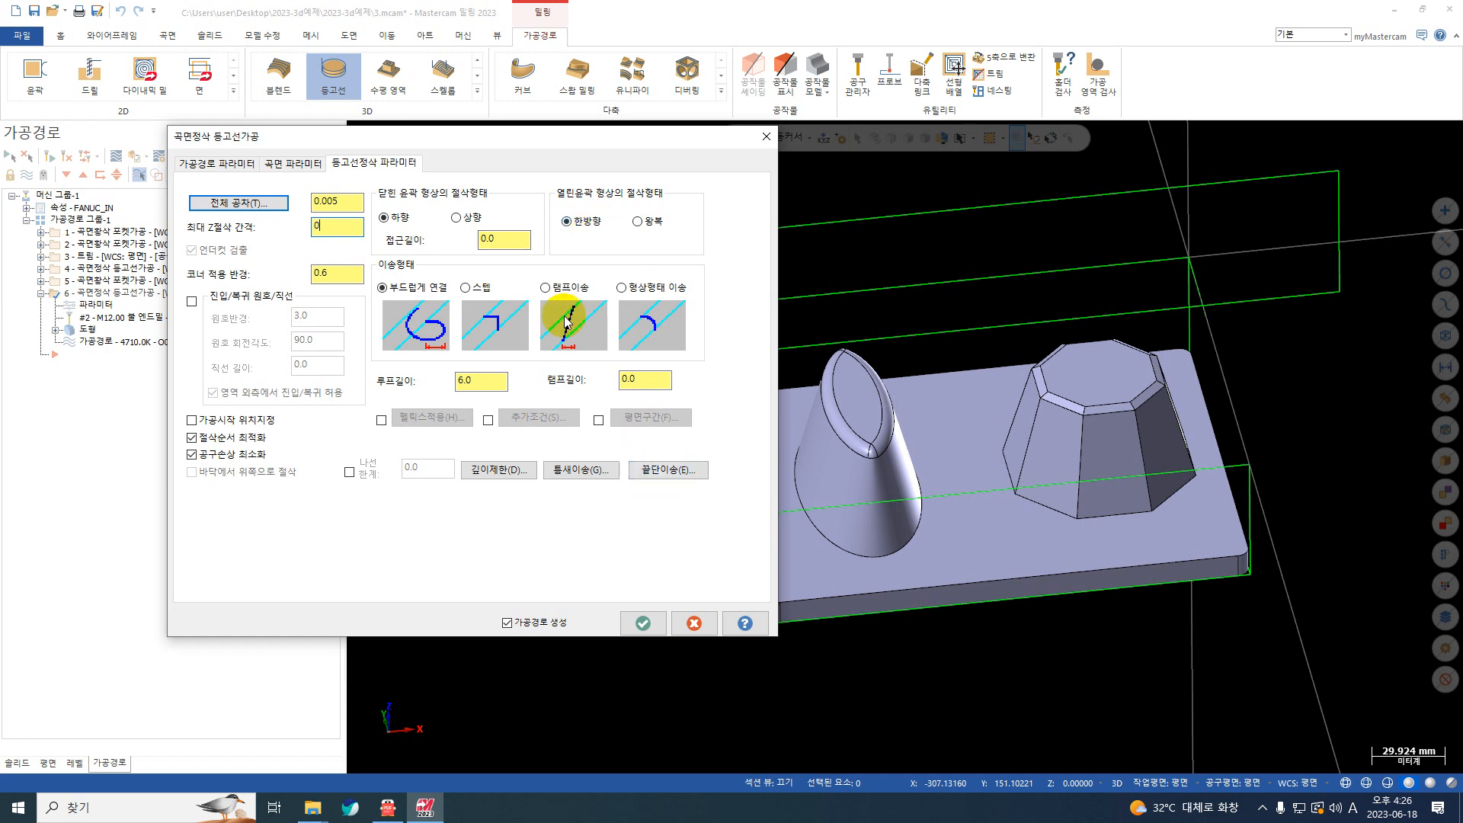
type(".0")
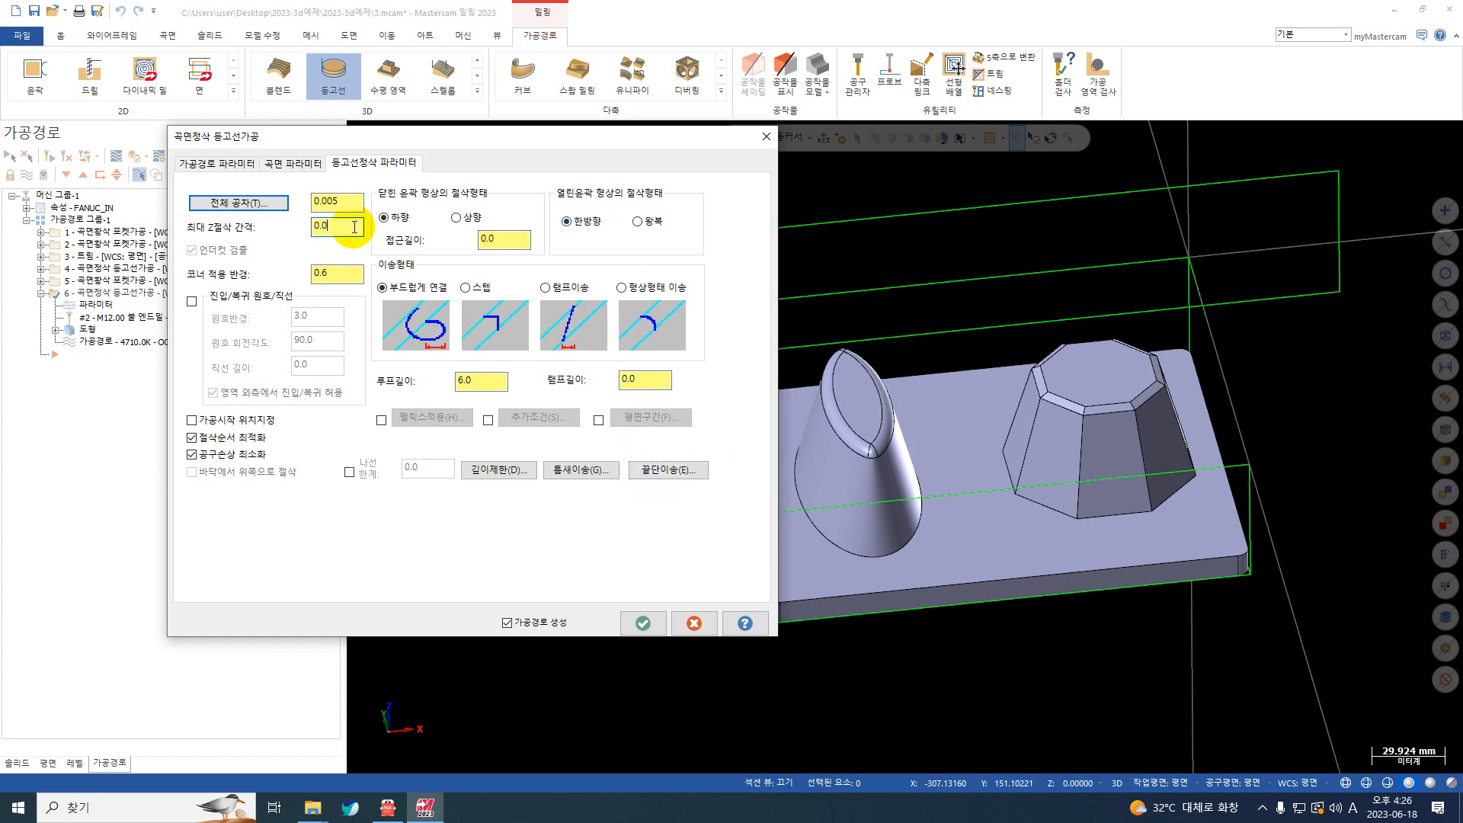
type("7")
key("Return")
type("0.01")
key("Return")
type("0.1")
key("Return")
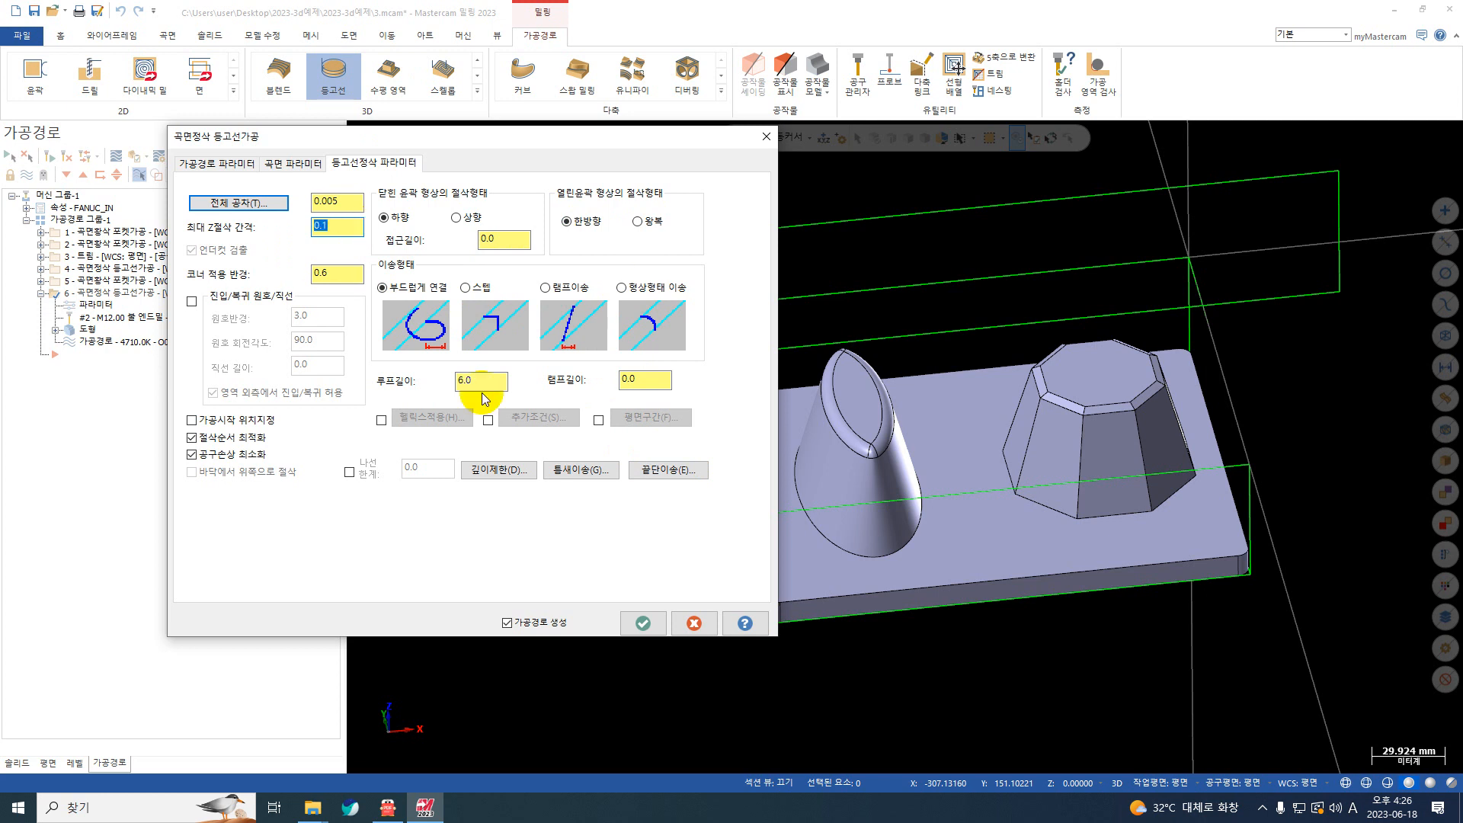
Step: Accept the copied contour finish parameters and generate its toolpath
left_click(641, 623)
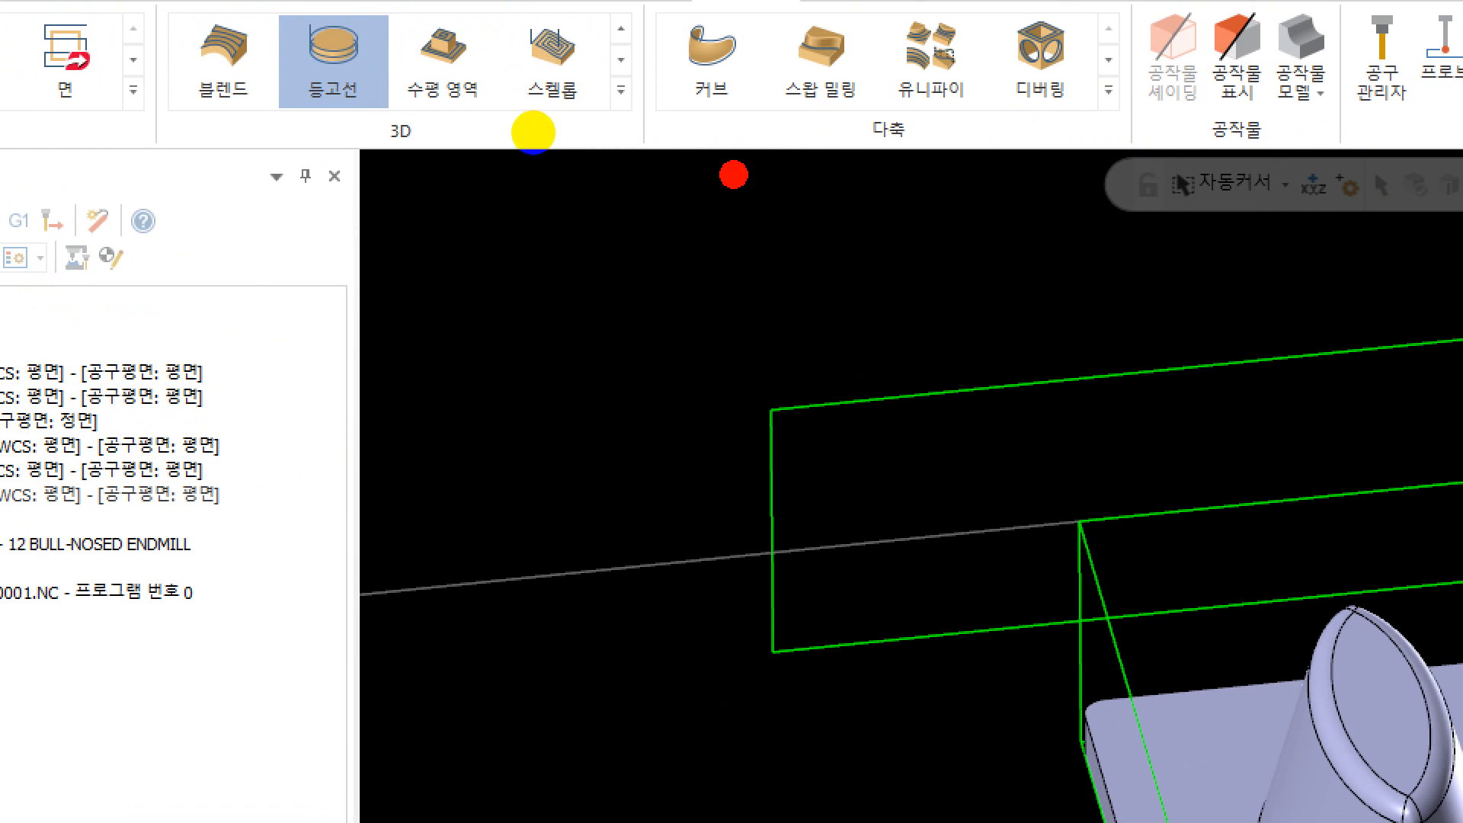
mouse_move(734, 176)
left_mouse_down()
mouse_move(733, 278)
mouse_move(637, 414)
mouse_move(539, 450)
mouse_move(391, 470)
left_mouse_up()
left_click_drag(679, 219, 718, 223)
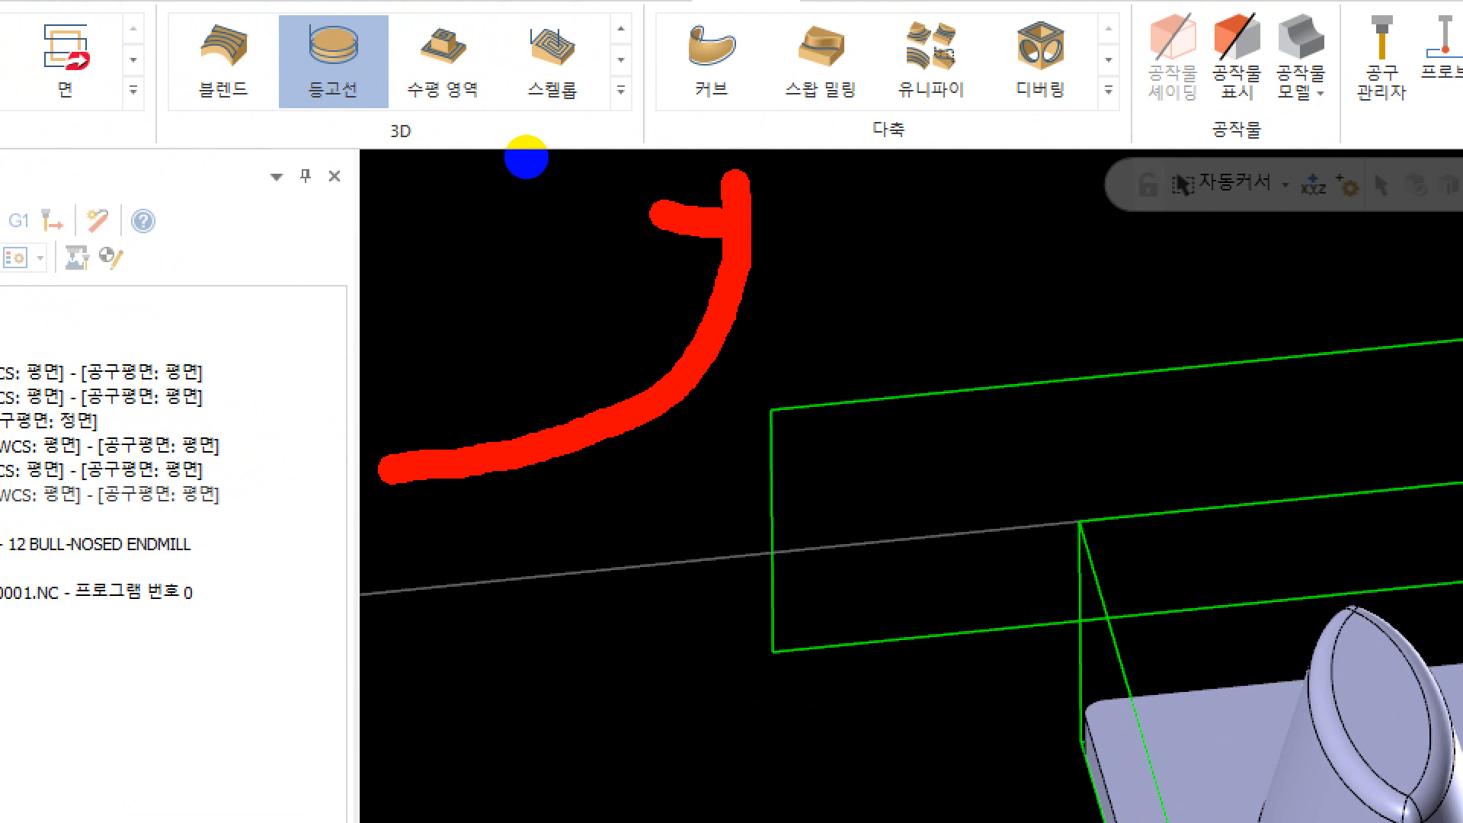
left_click_drag(661, 263, 718, 269)
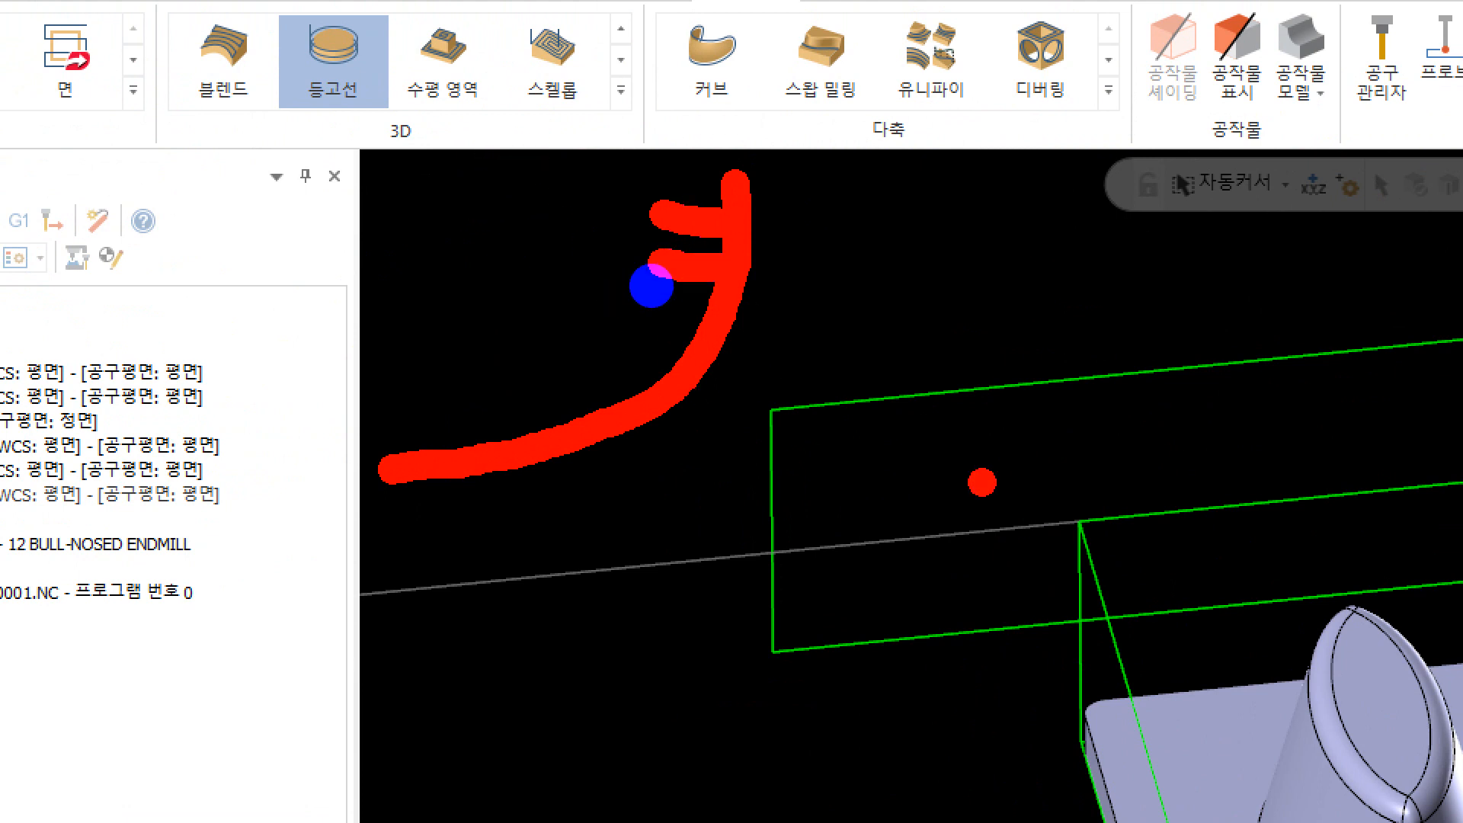
mouse_move(847, 304)
left_mouse_down()
mouse_move(975, 303)
mouse_move(960, 450)
mouse_move(990, 331)
left_mouse_up()
left_click_drag(619, 350, 674, 343)
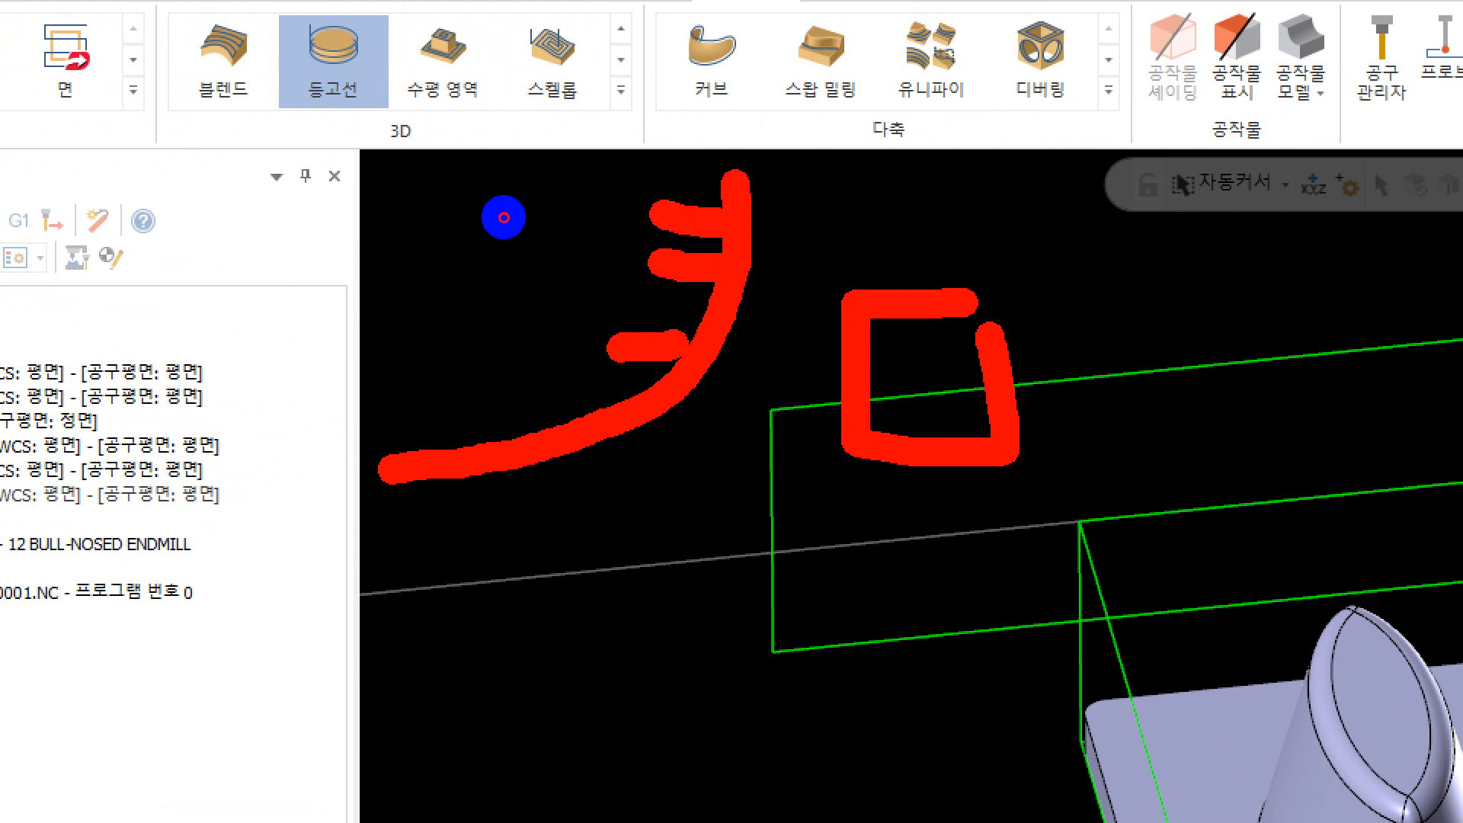
left_click_drag(558, 402, 621, 394)
left_click_drag(438, 430, 482, 430)
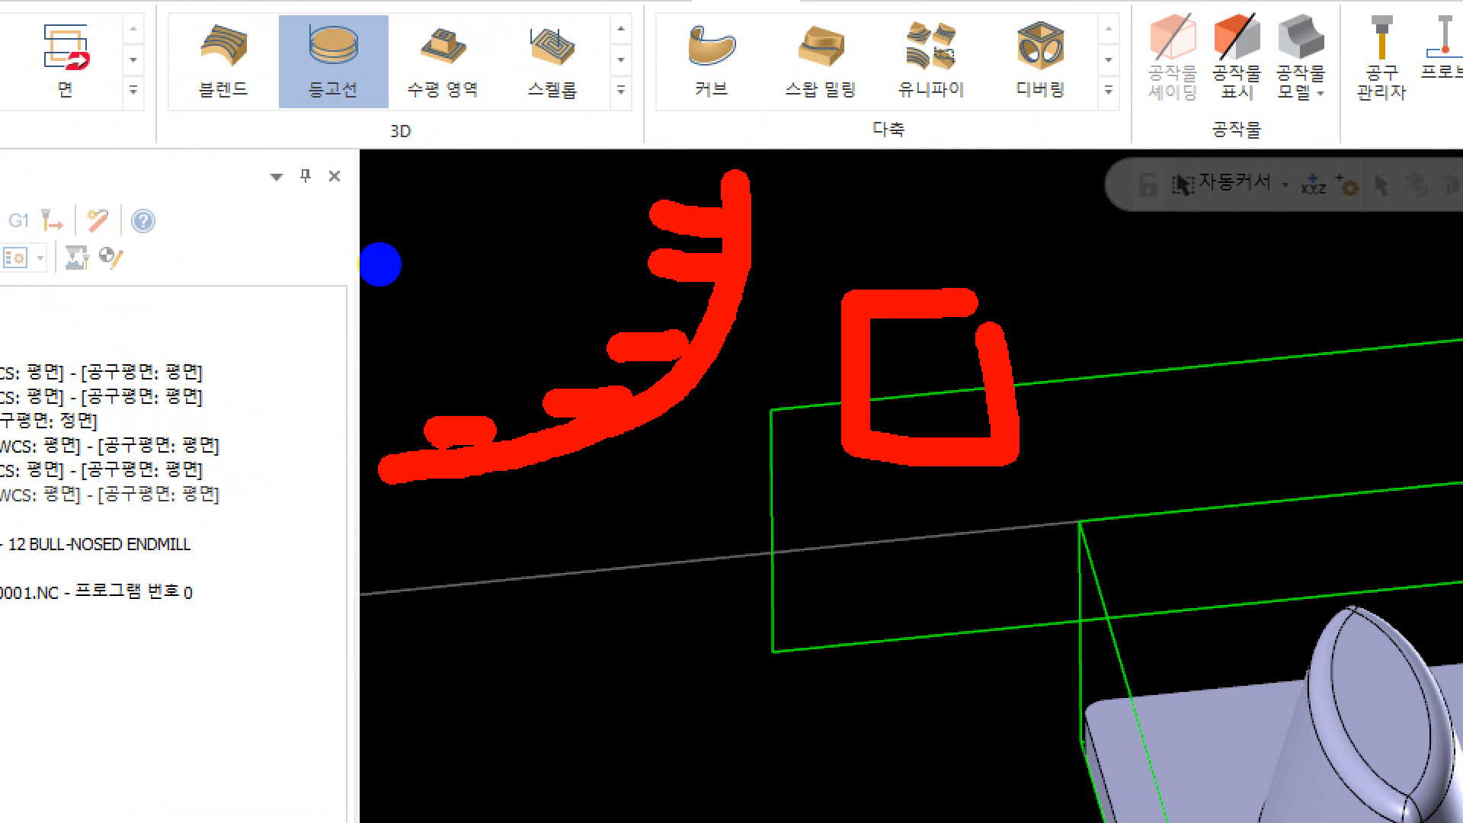
left_click_drag(374, 456, 461, 457)
left_click_drag(1318, 601, 1325, 709)
left_click_drag(991, 335, 1325, 602)
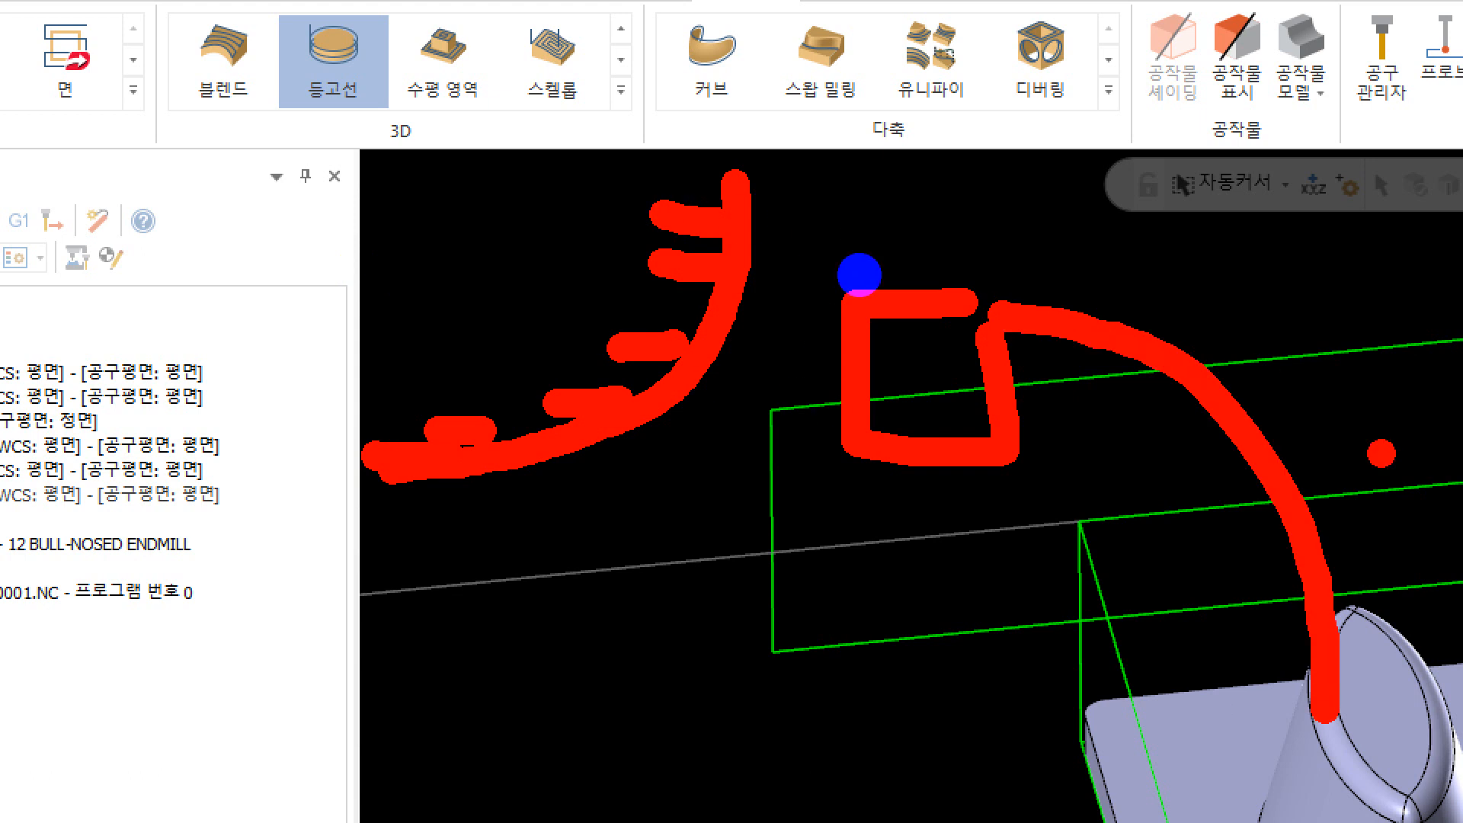
left_click_drag(1394, 442, 1288, 252)
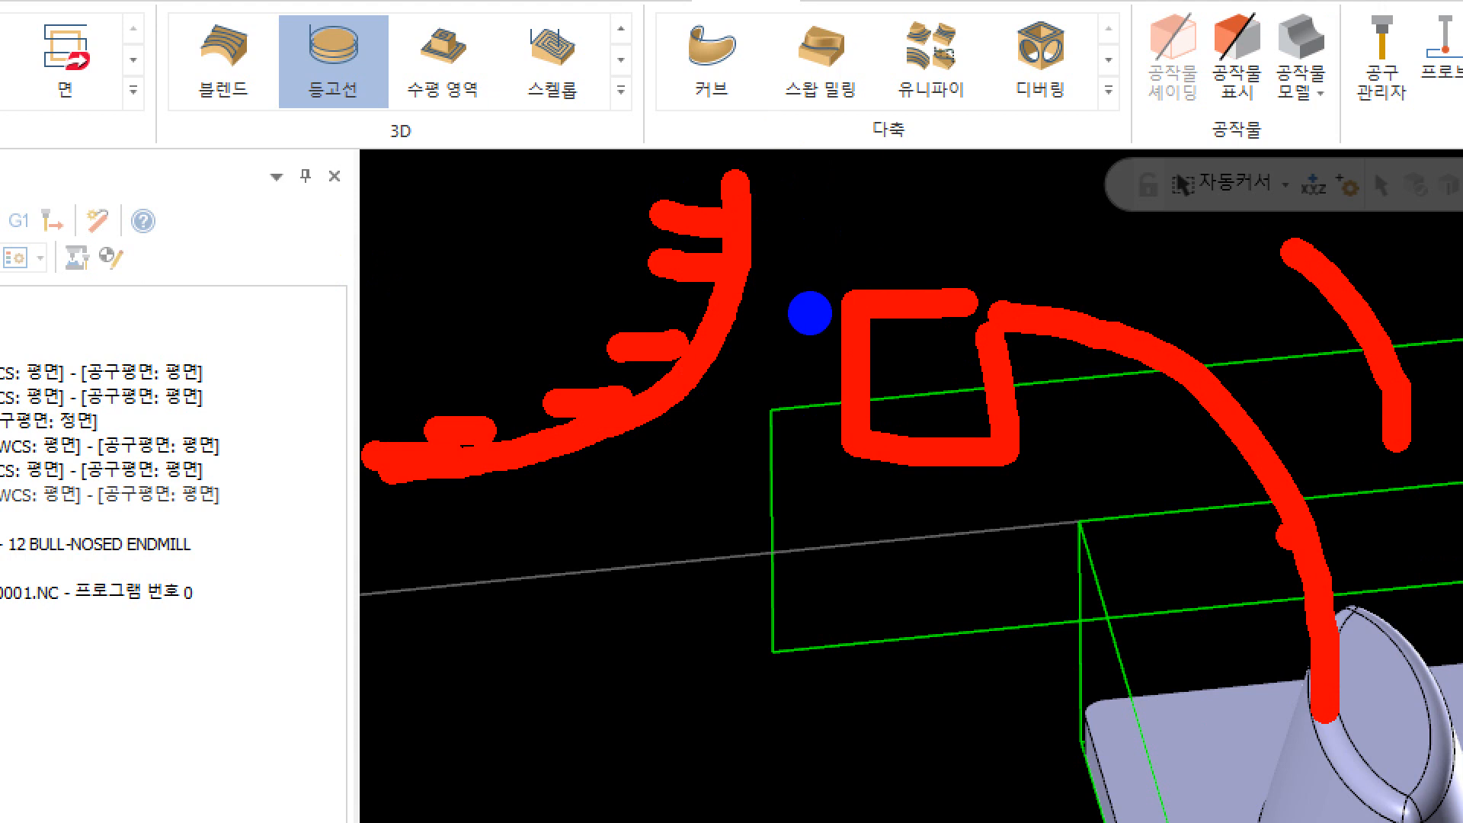
mouse_move(1245, 499)
left_mouse_down()
mouse_move(1356, 352)
mouse_move(1417, 214)
mouse_move(969, 333)
left_mouse_up()
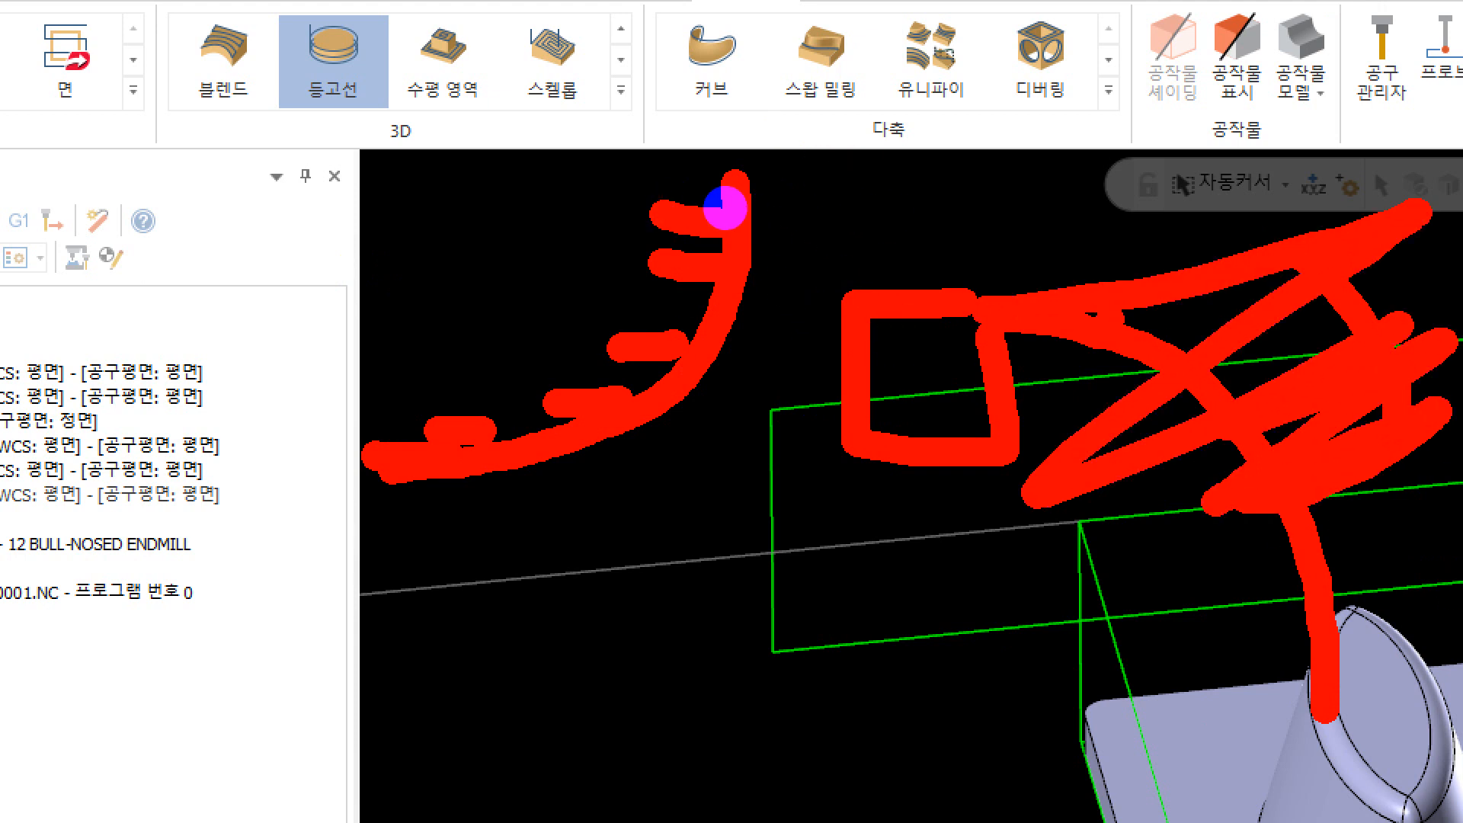
mouse_move(1137, 333)
left_mouse_down()
mouse_move(1335, 708)
mouse_move(1340, 680)
left_mouse_up()
left_click_drag(1248, 230, 1448, 518)
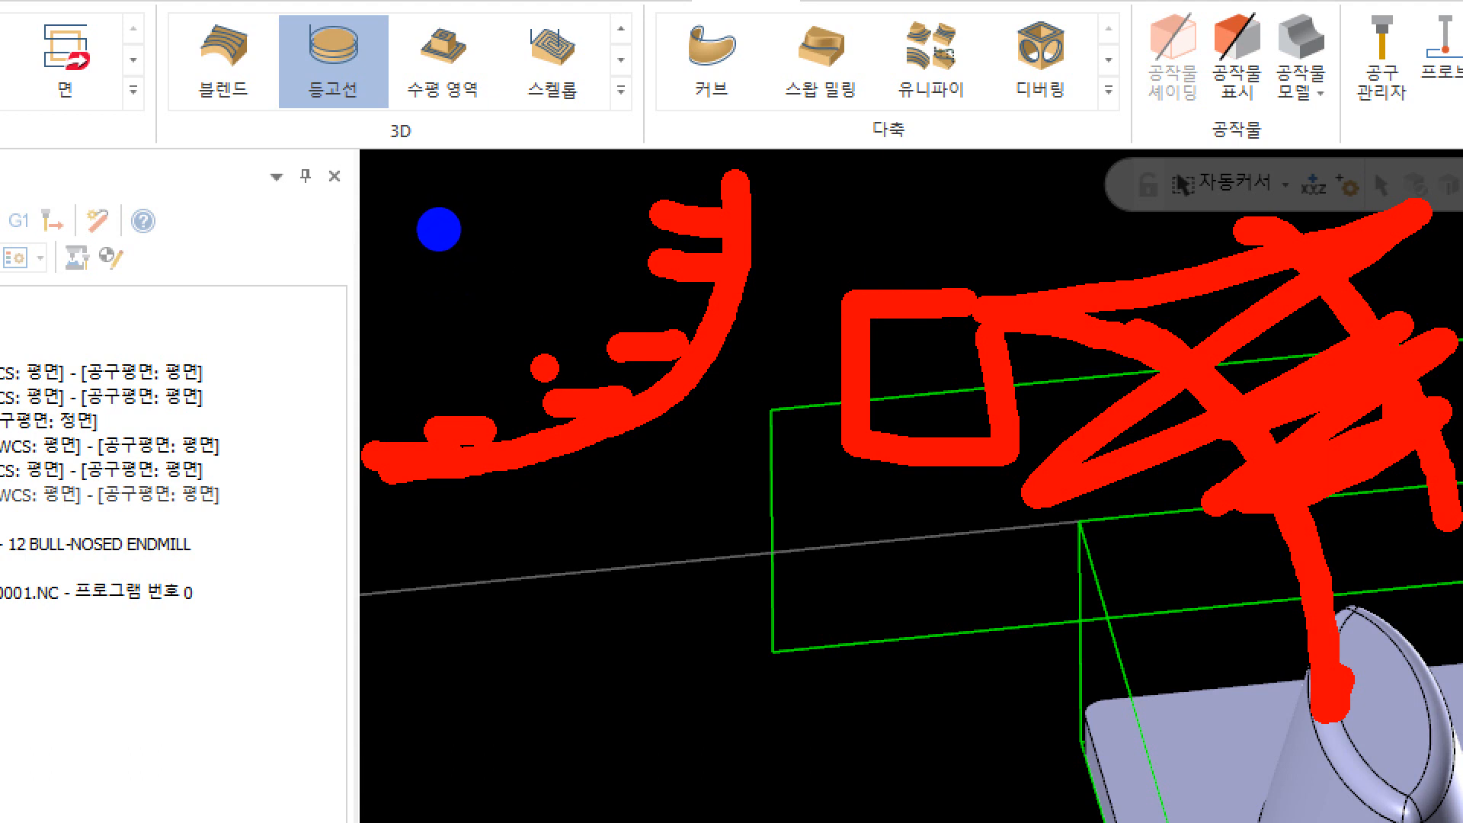
left_click_drag(544, 367, 549, 529)
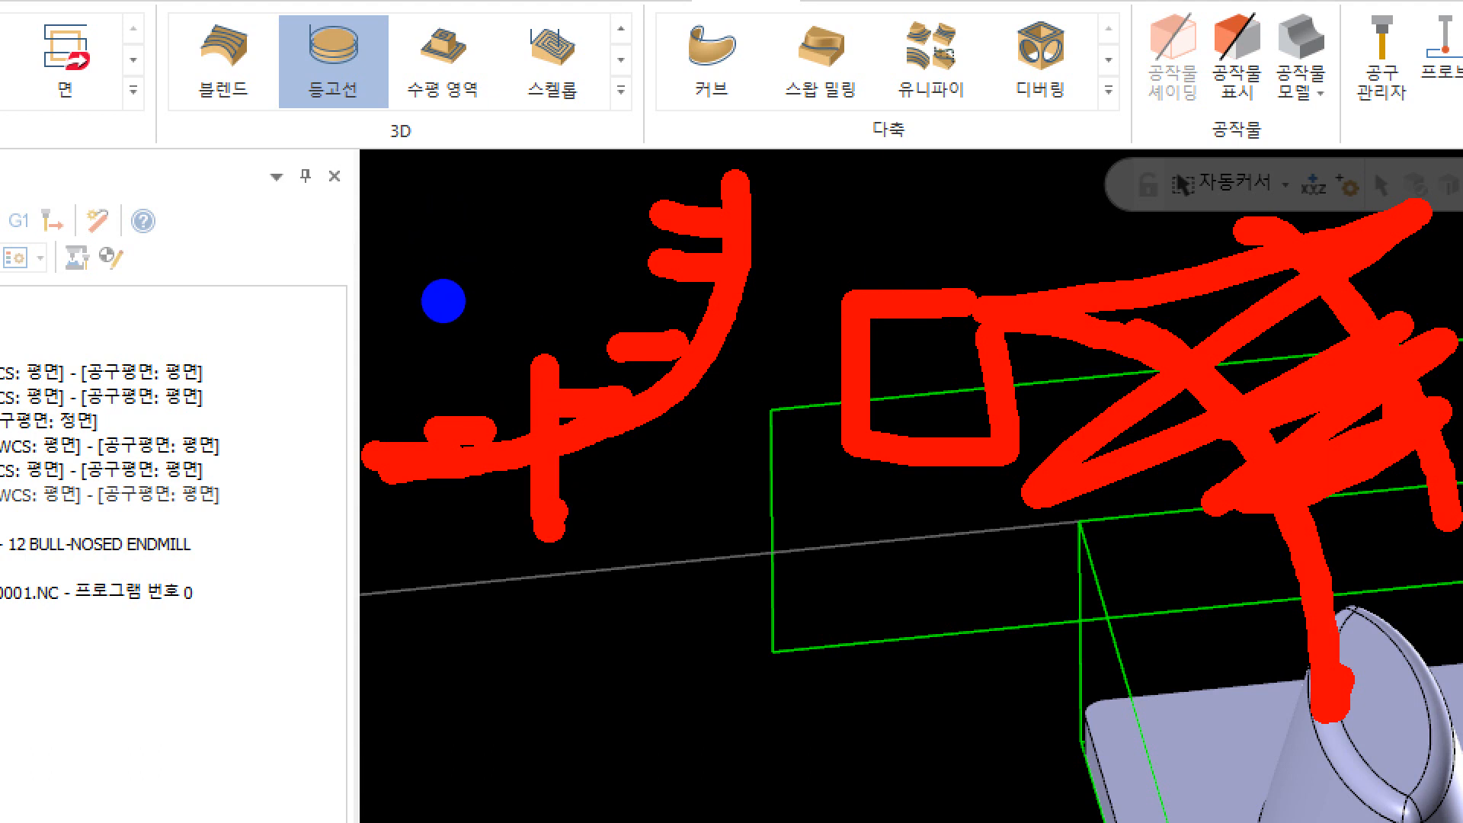
left_click(509, 408)
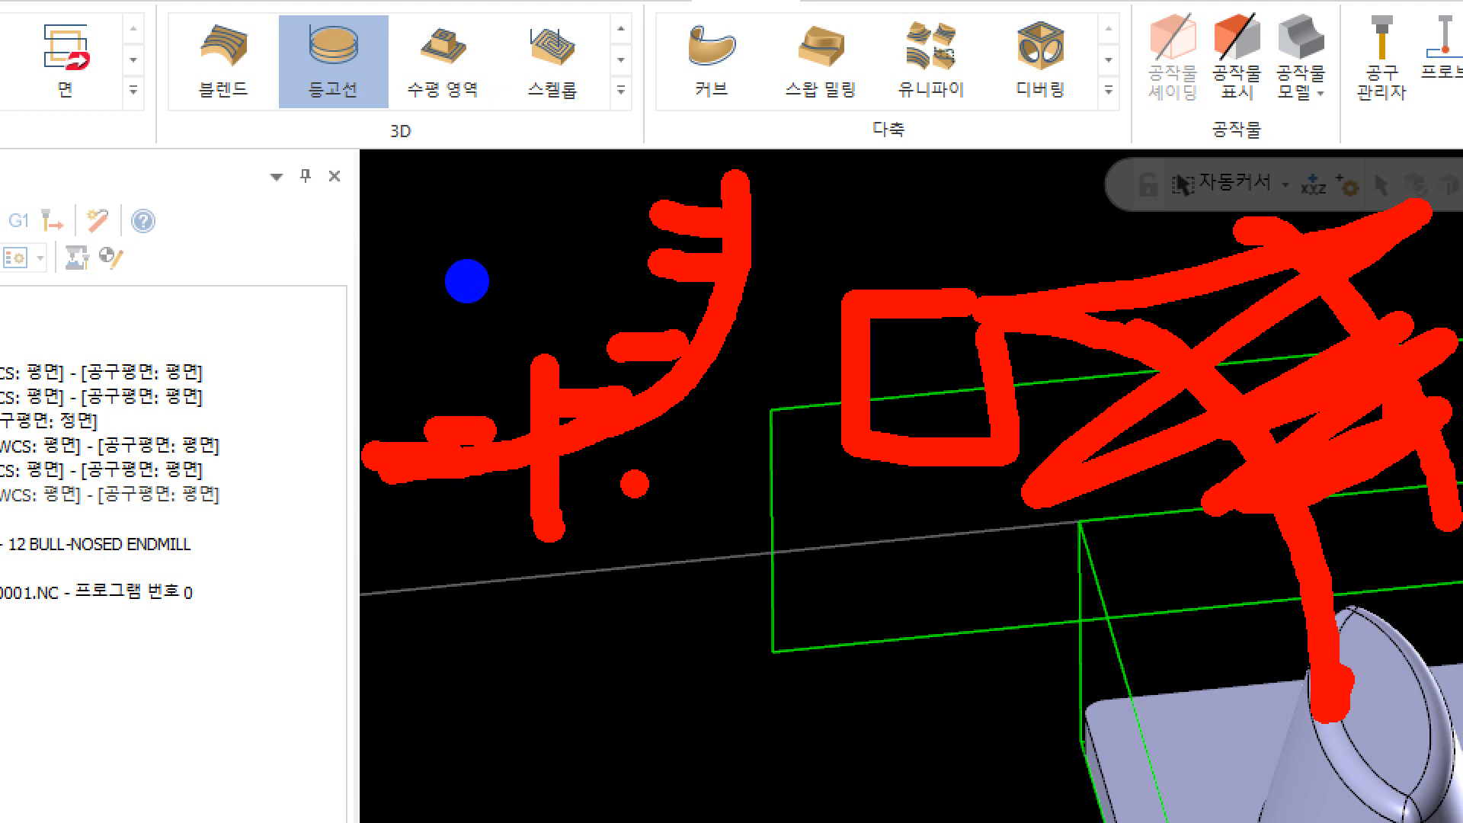
left_click_drag(397, 185, 518, 148)
mouse_move(450, 285)
left_mouse_down()
mouse_move(451, 313)
mouse_move(518, 297)
left_mouse_up()
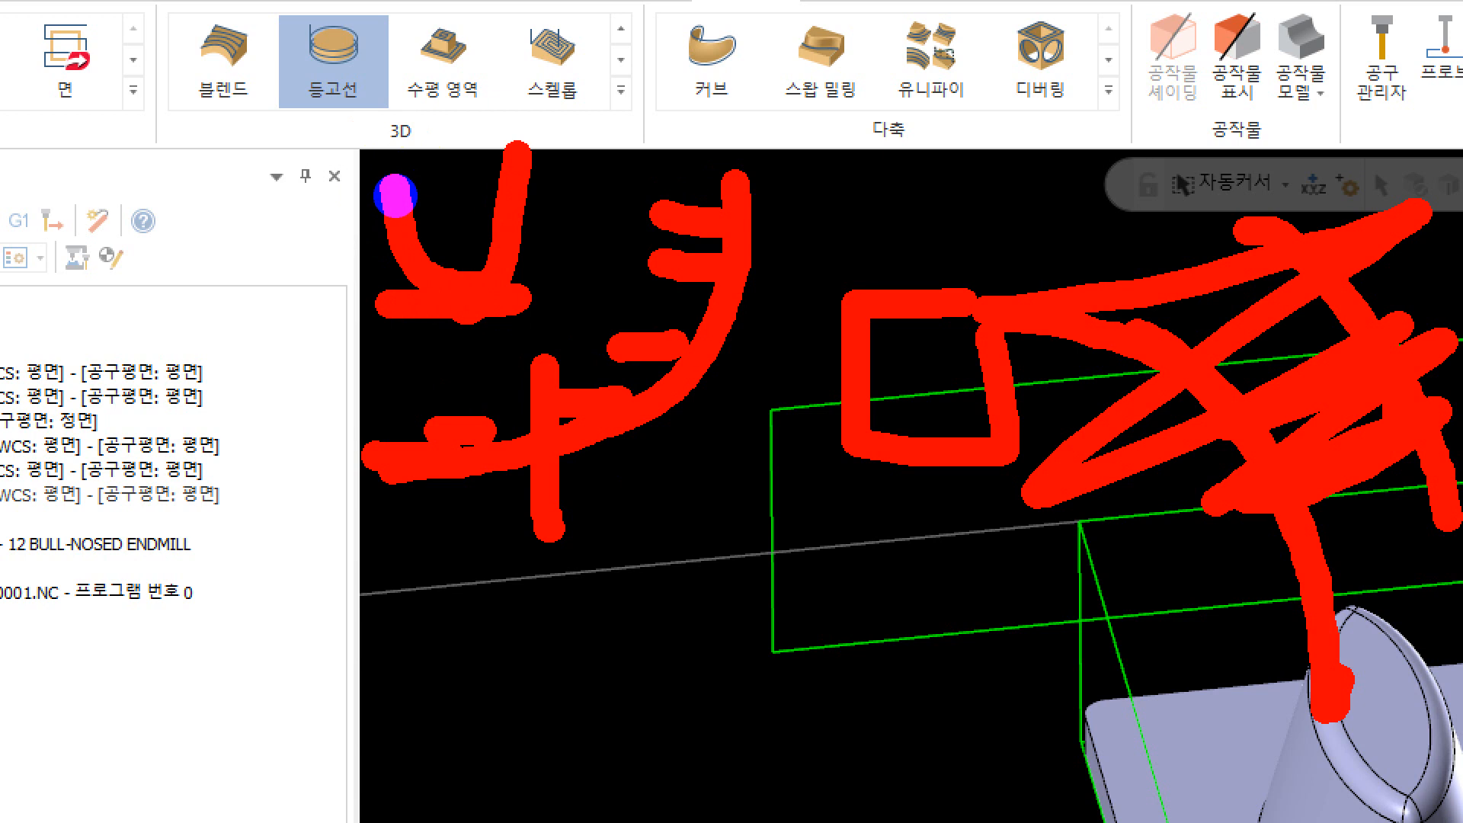
left_click_drag(370, 184, 506, 415)
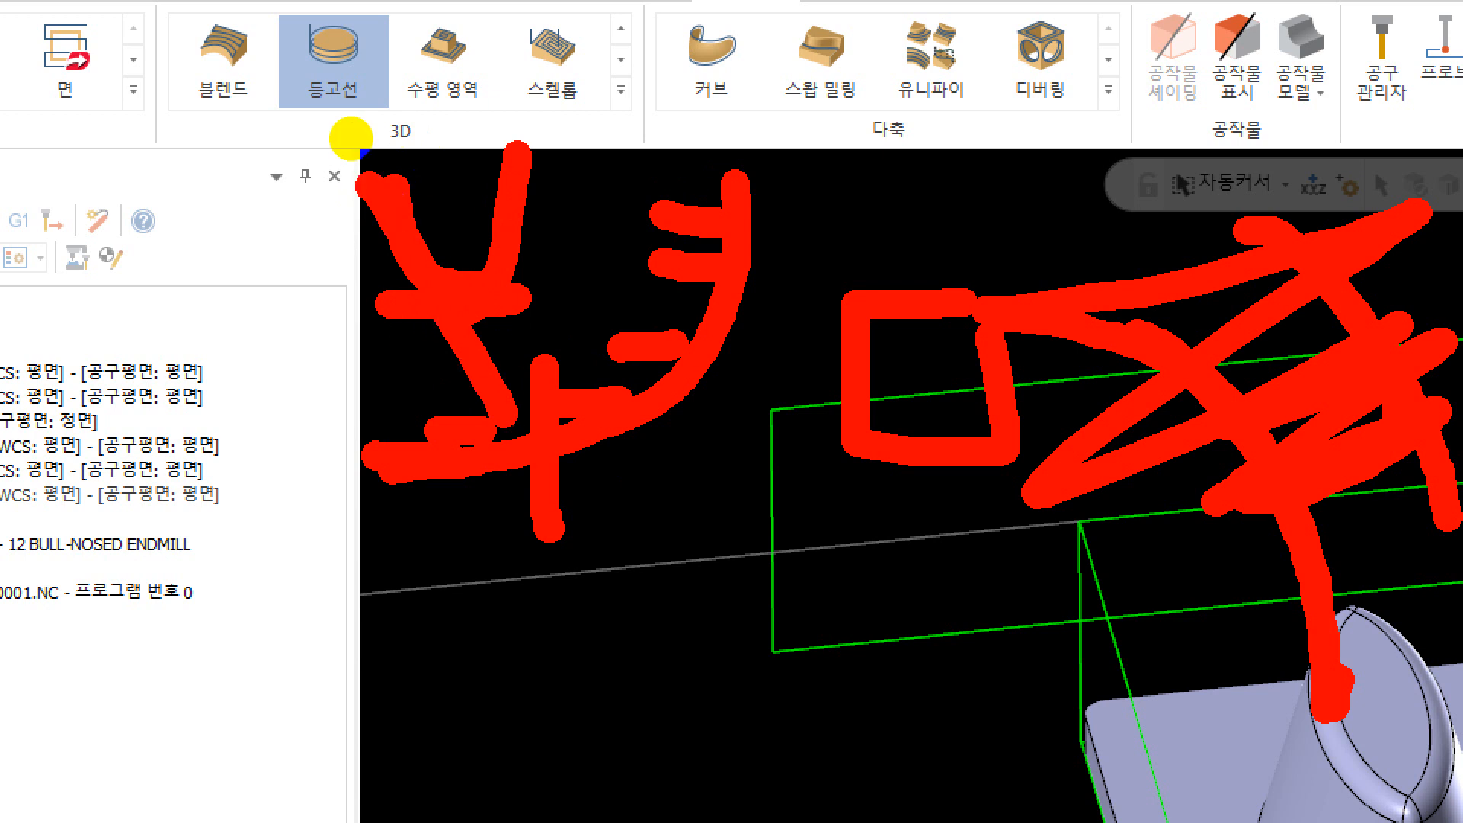
key("Escape")
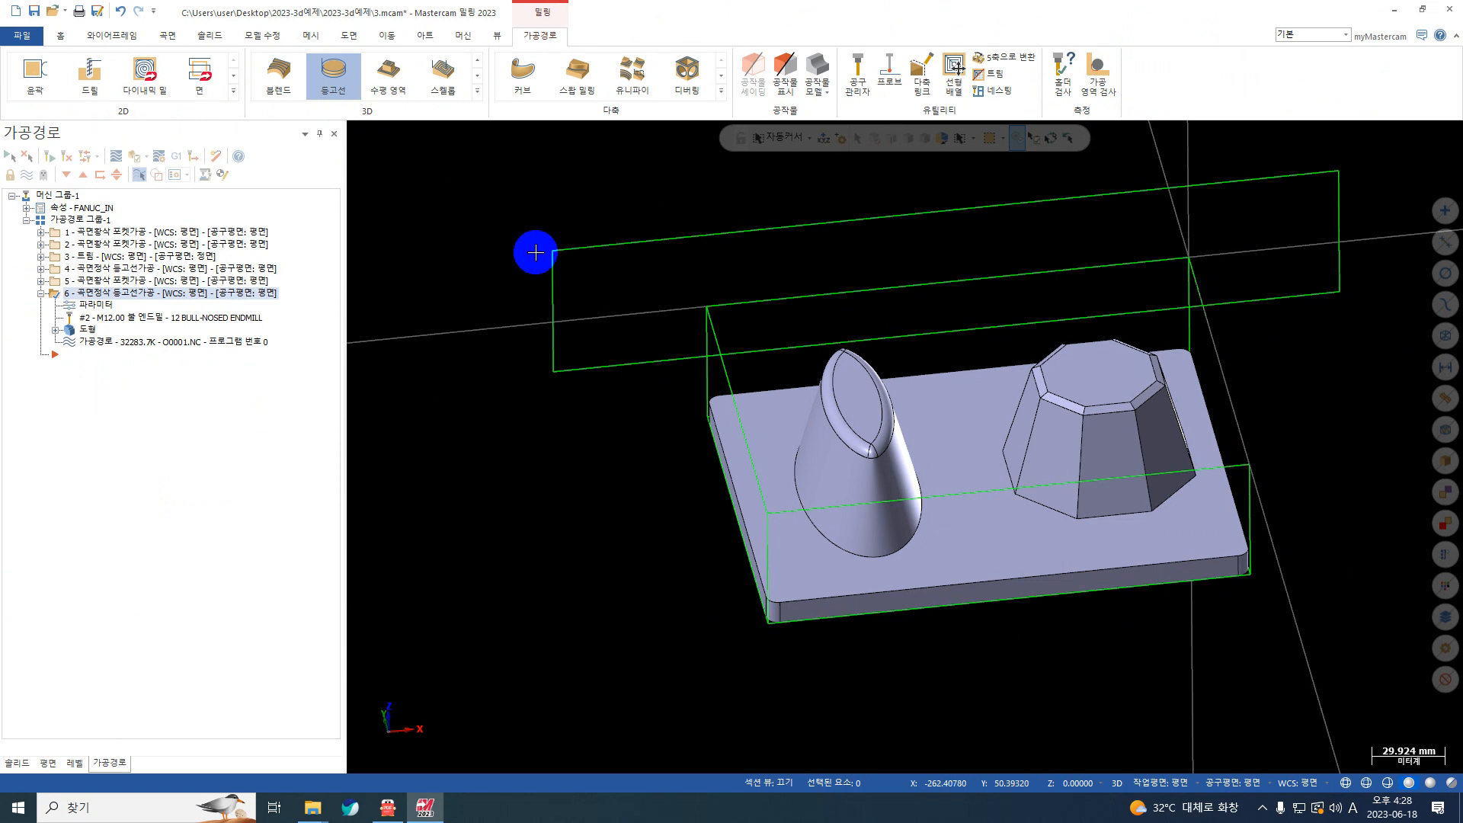
Step: Backplot the copied contour finish toolpath over both bosses through to its end
scroll(611, 377, "down", 3)
scroll(902, 419, "up", 3)
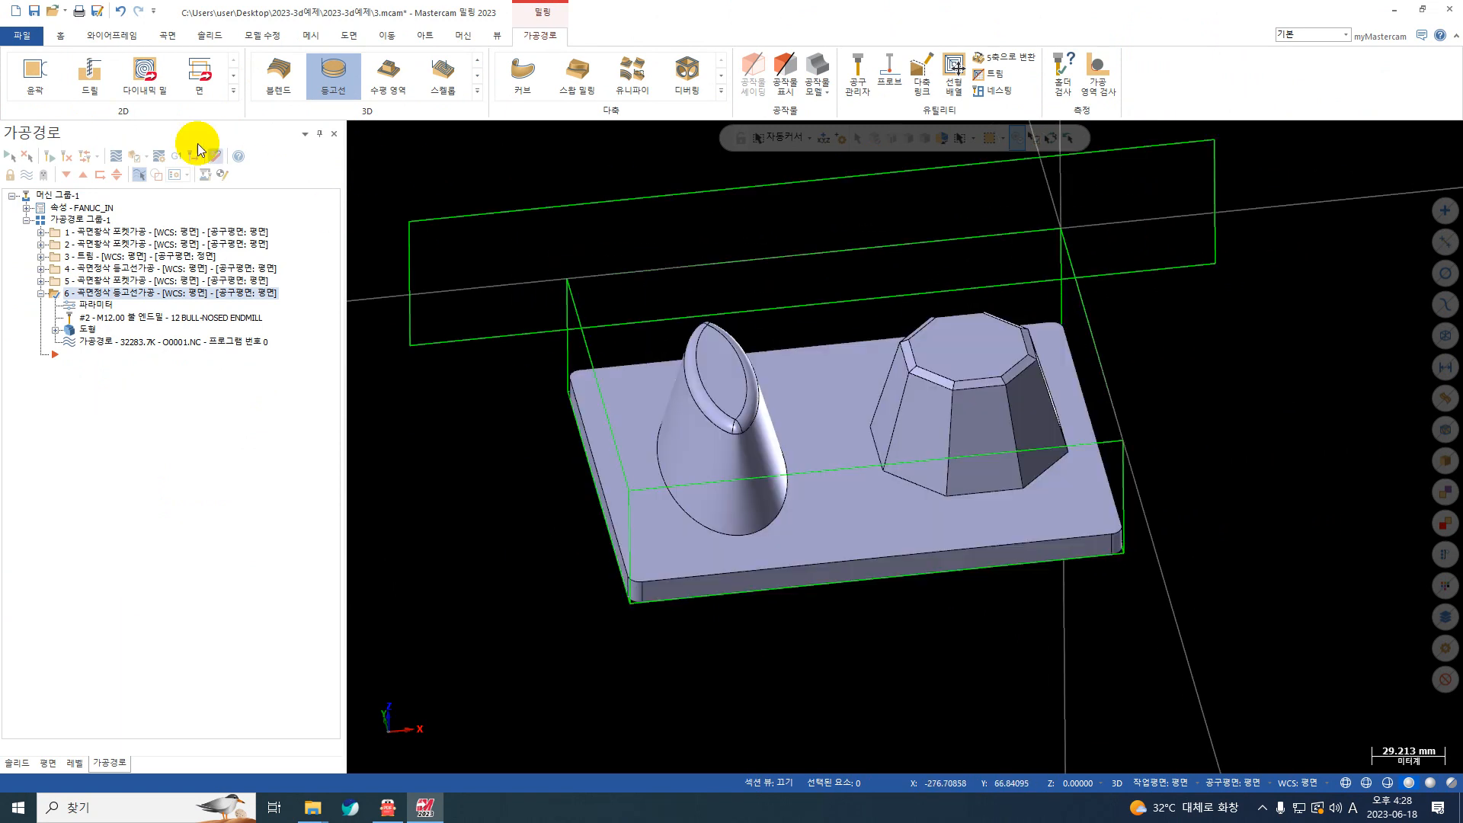
left_click(121, 154)
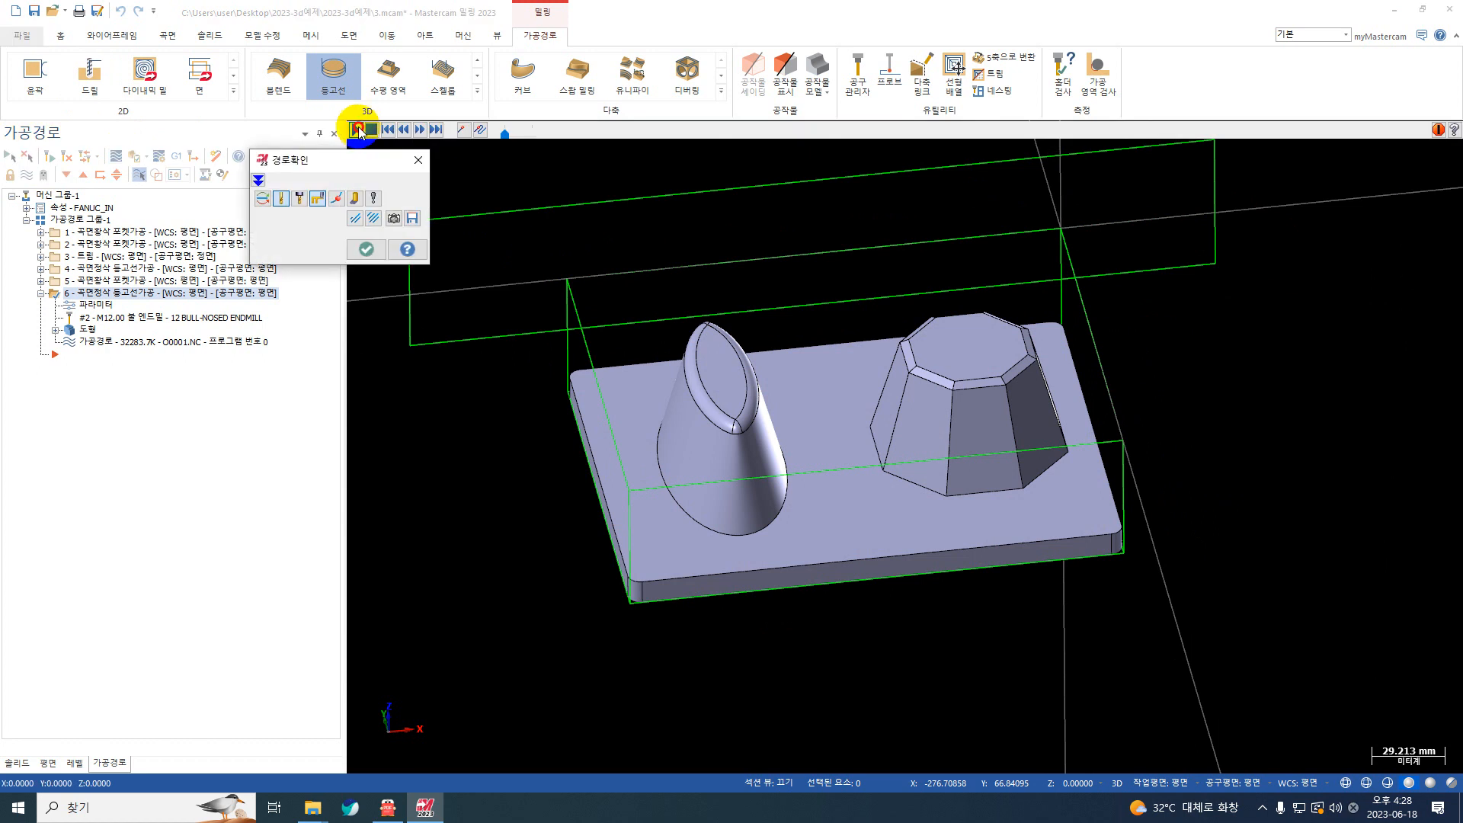
left_click(441, 130)
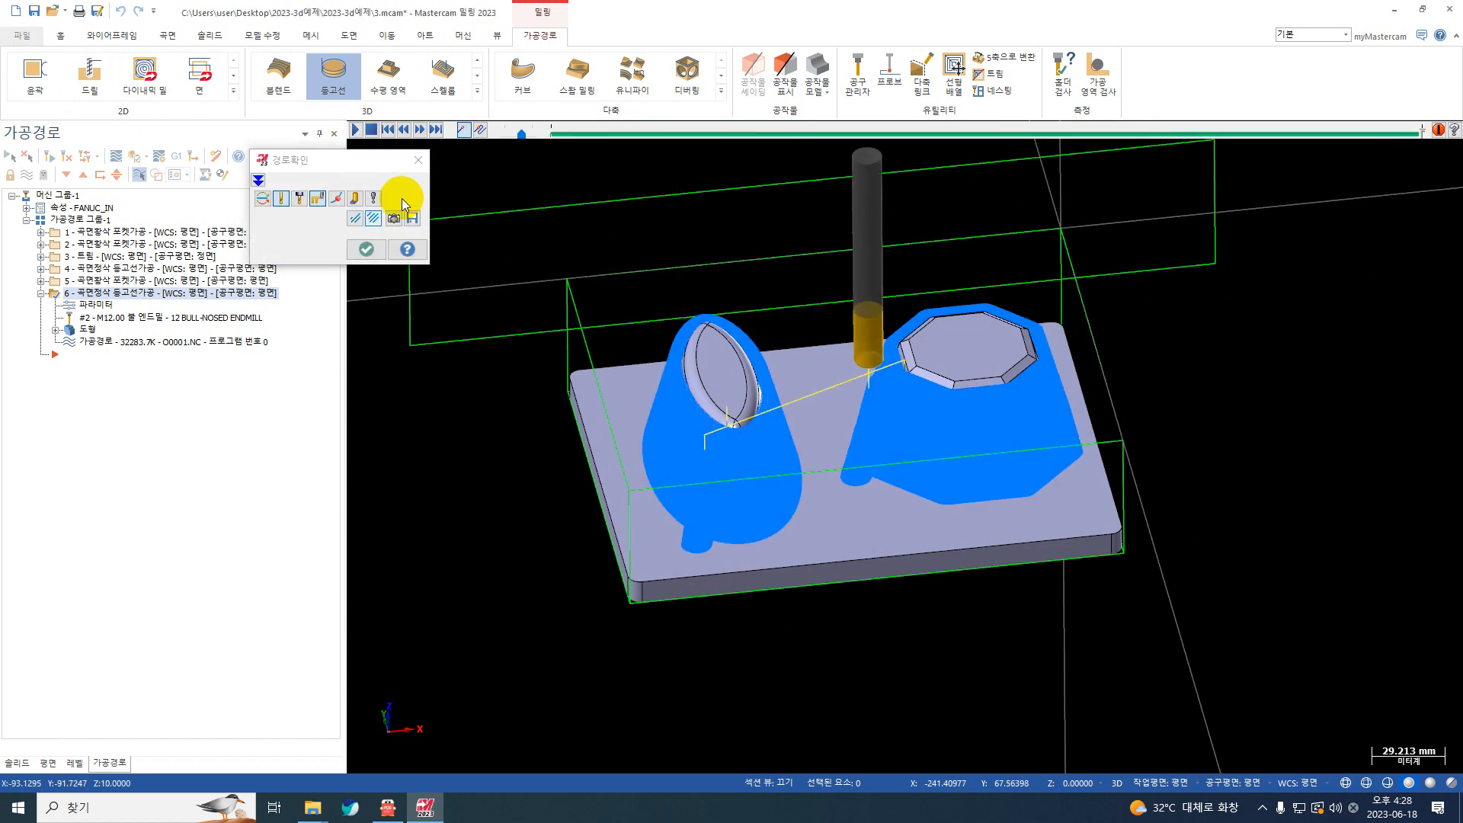
left_click(369, 249)
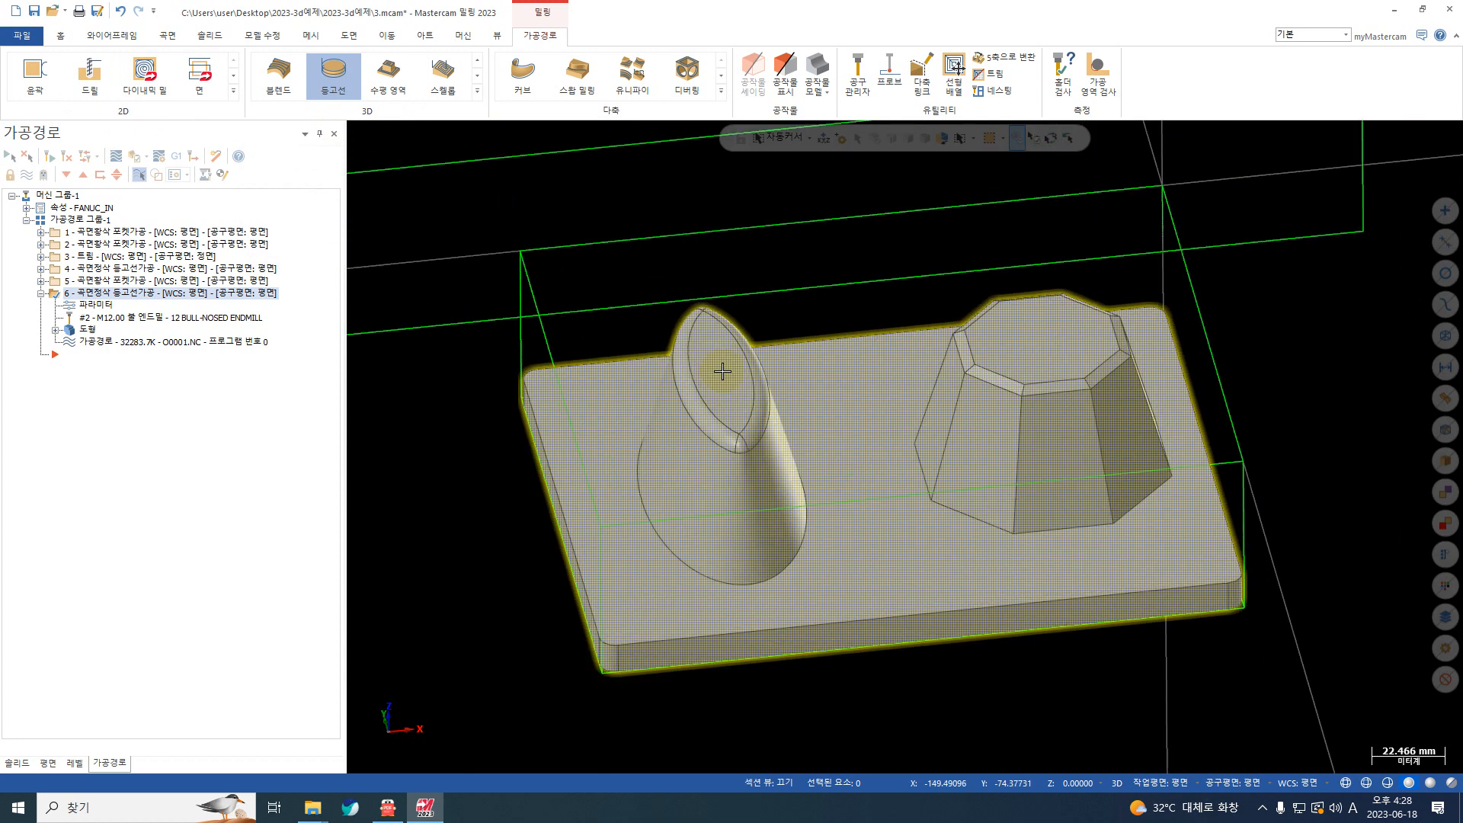
middle_click_drag(724, 369, 683, 370)
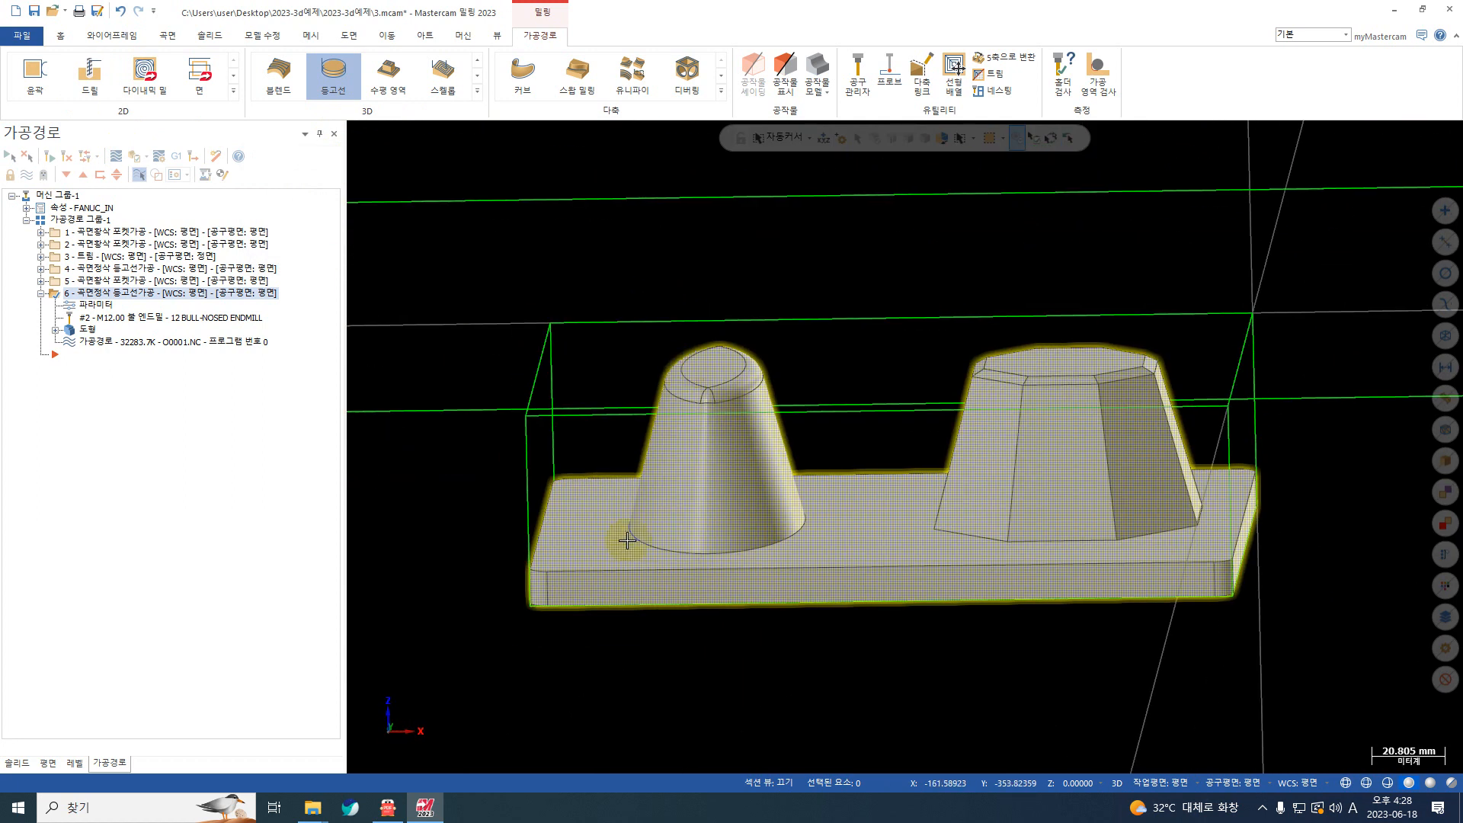
middle_click_drag(620, 531, 648, 442)
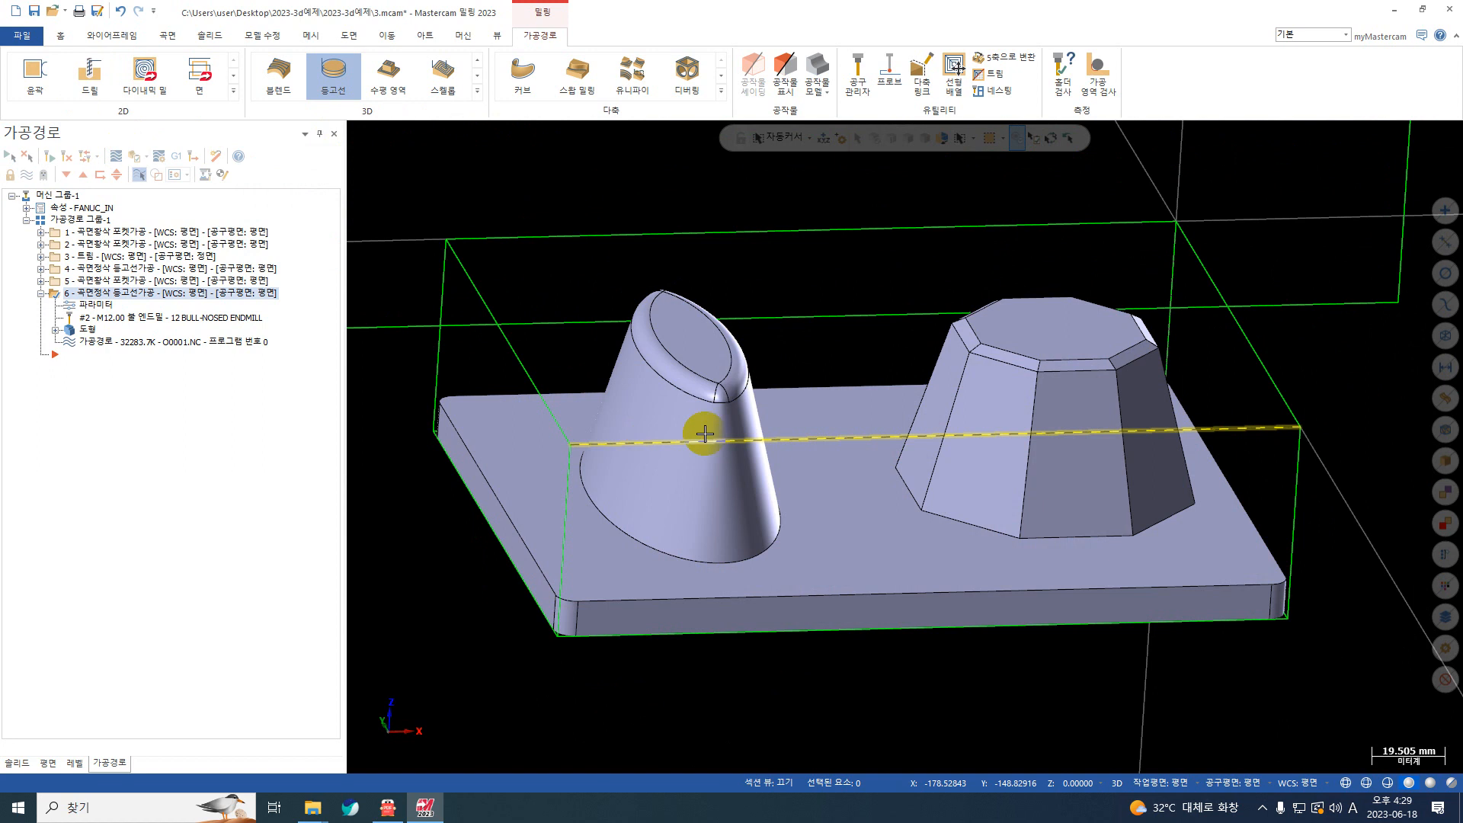
scroll(712, 391, "down", 2)
scroll(659, 488, "up", 2)
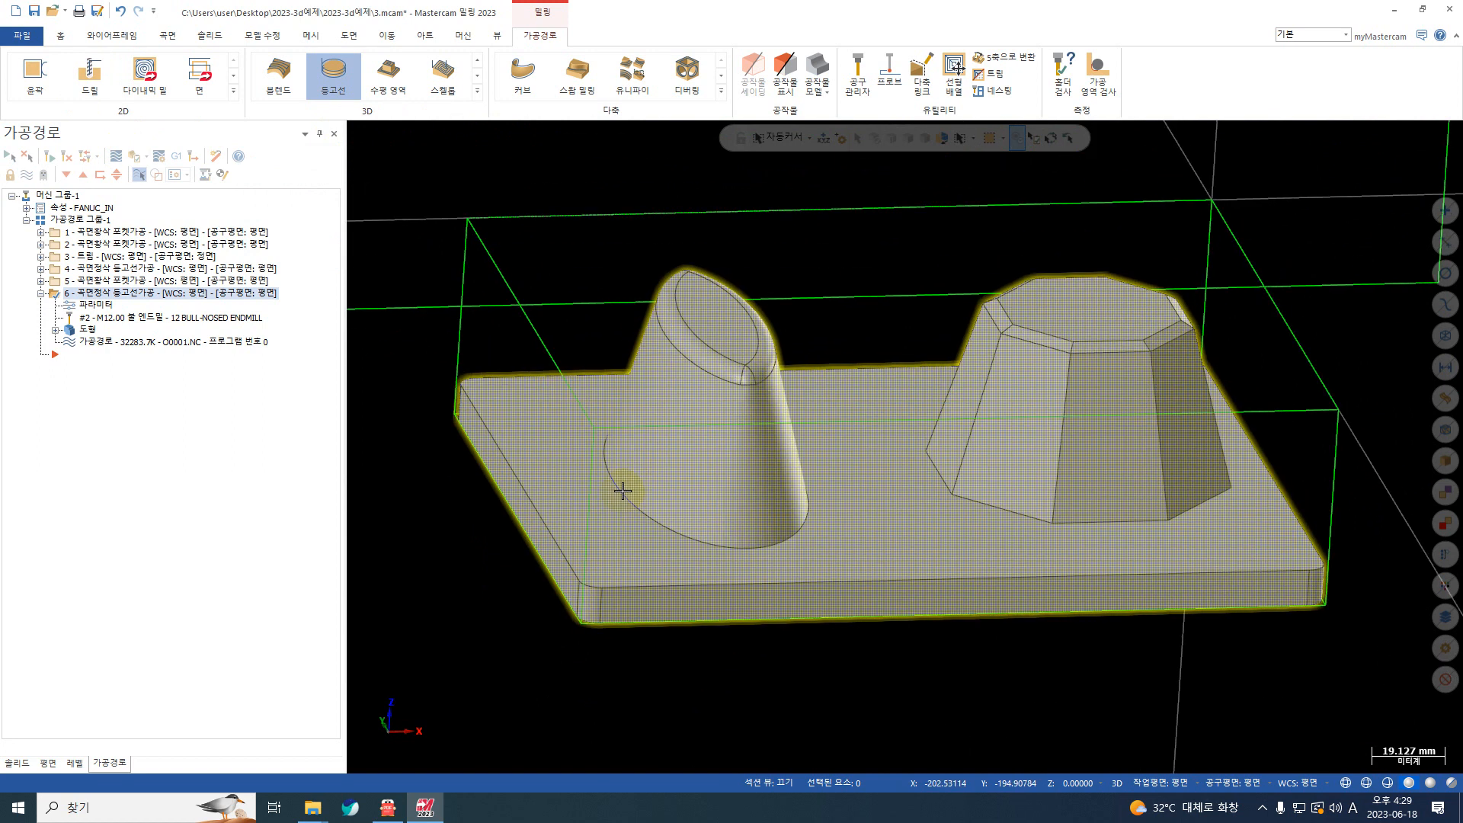
scroll(655, 476, "down", 1)
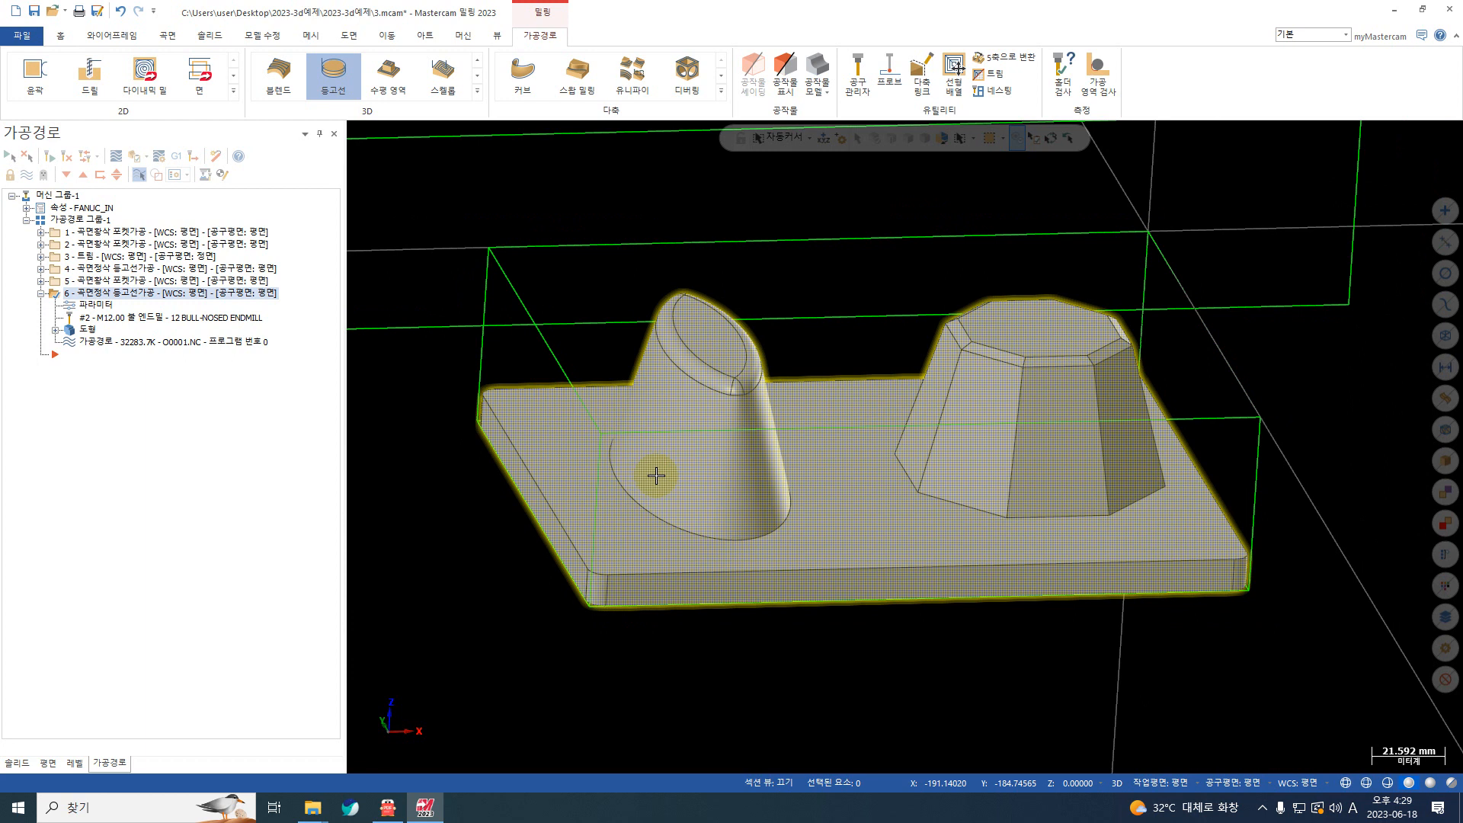
Step: Duplicate the last surface finish contour operation (곡면정삭 등고선가공) at the end of the toolpath group and expand the copy
left_click(41, 294)
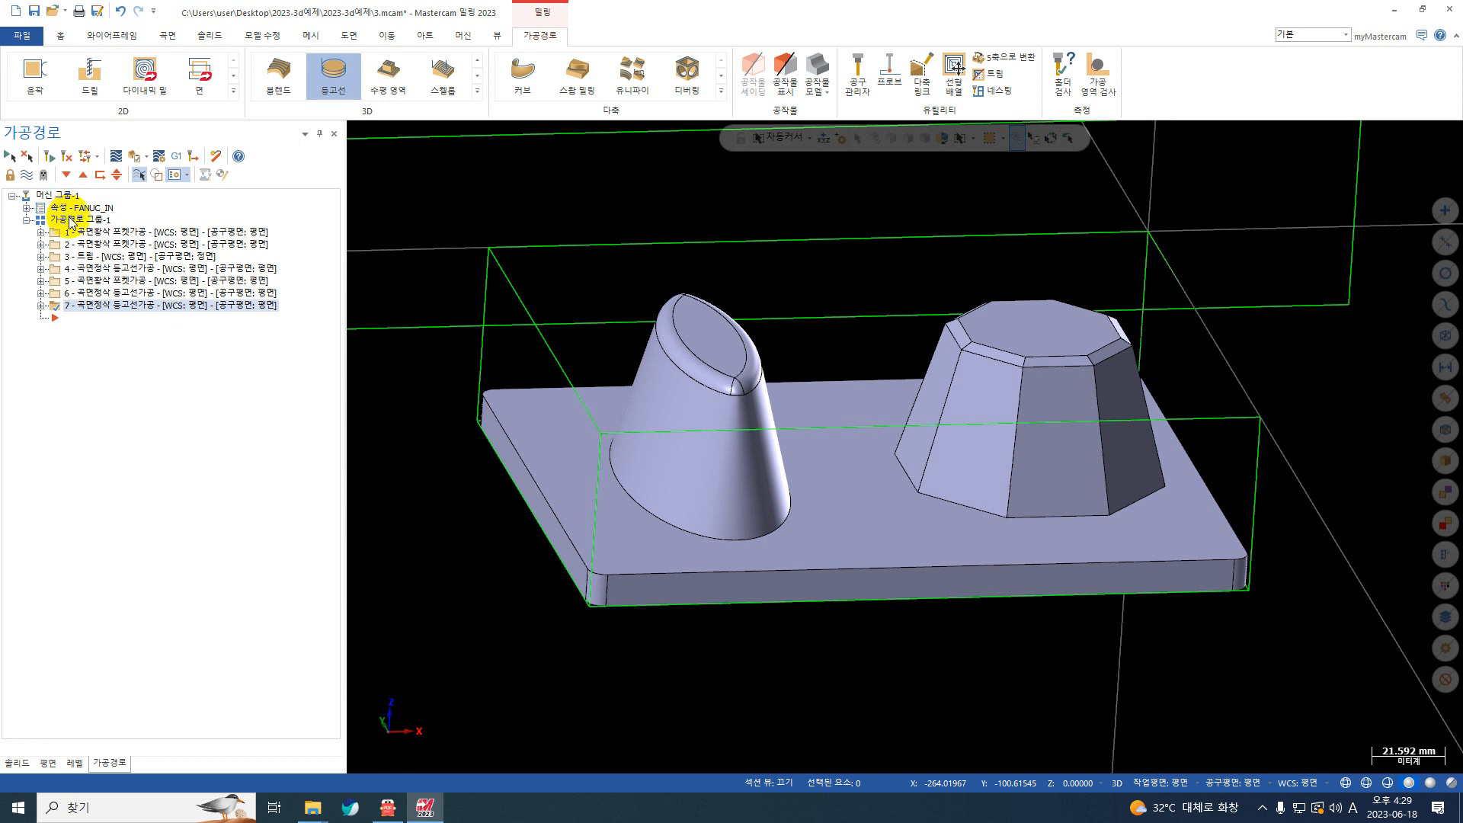
left_click(53, 305)
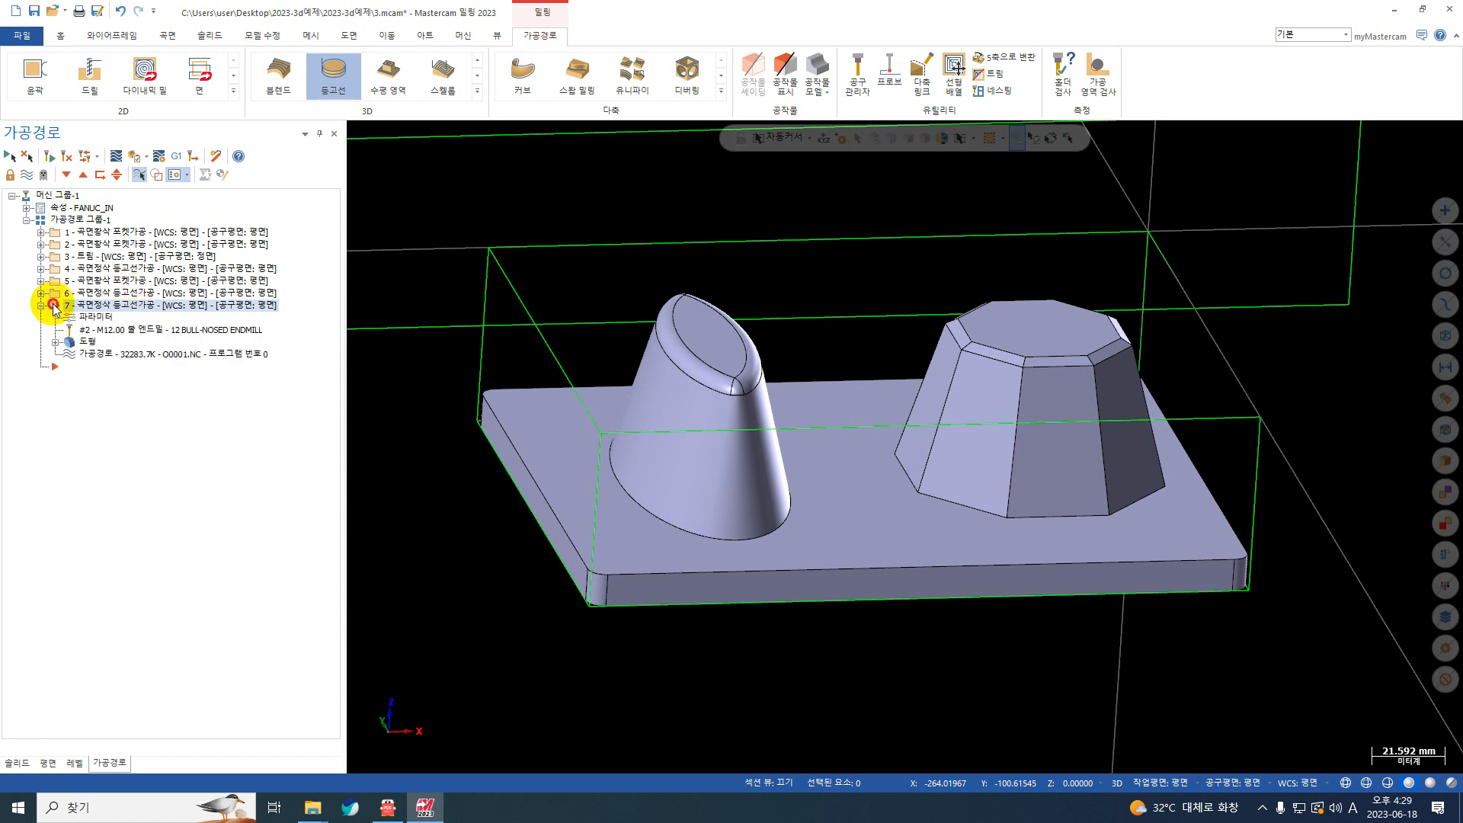
Step: Create a 10 mm flat end mill (평엔드밀) as tool 3 for the new contour finish copy
left_click(92, 317)
left_click(202, 162)
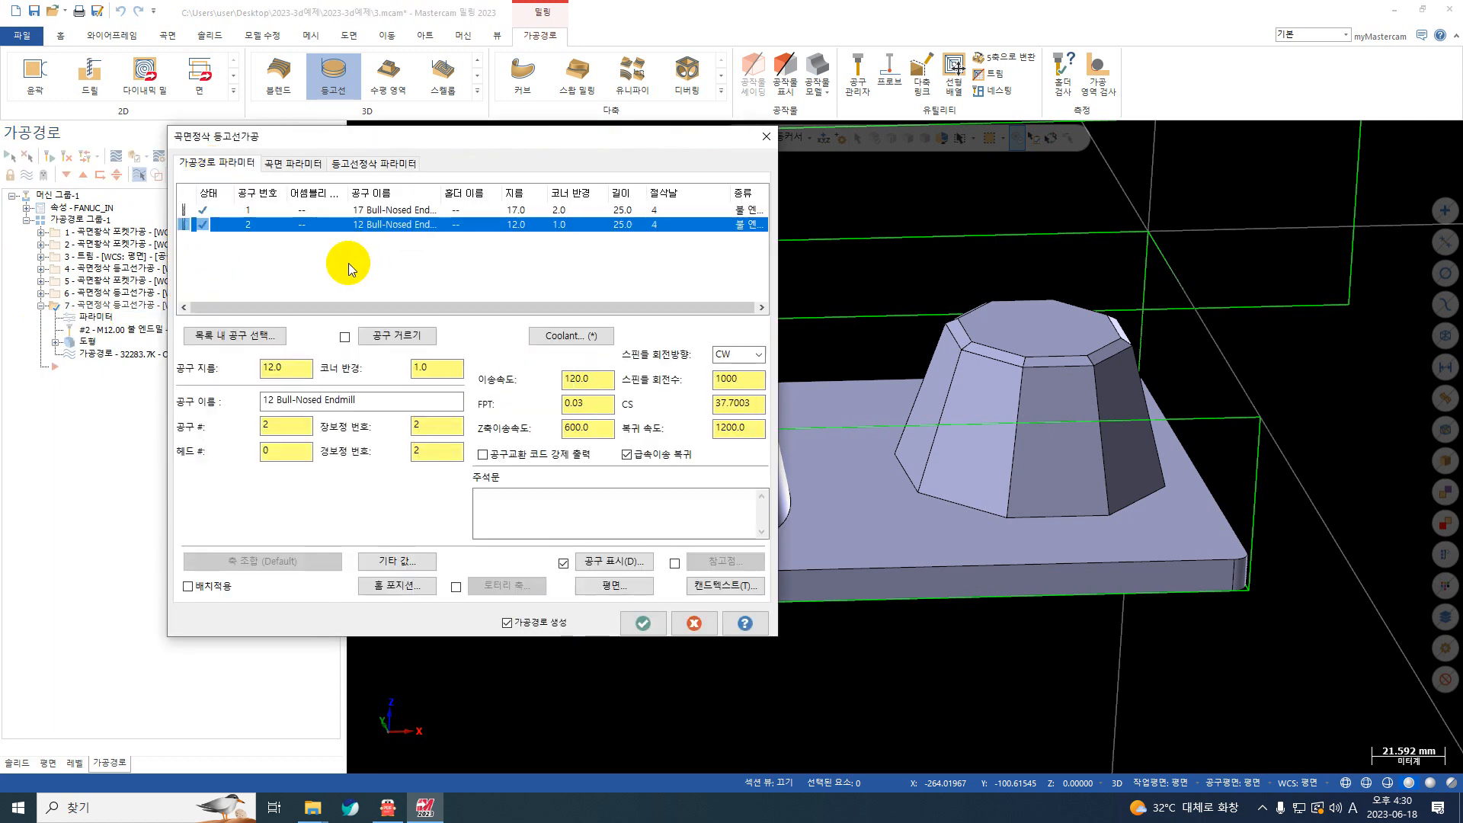
right_click(332, 260)
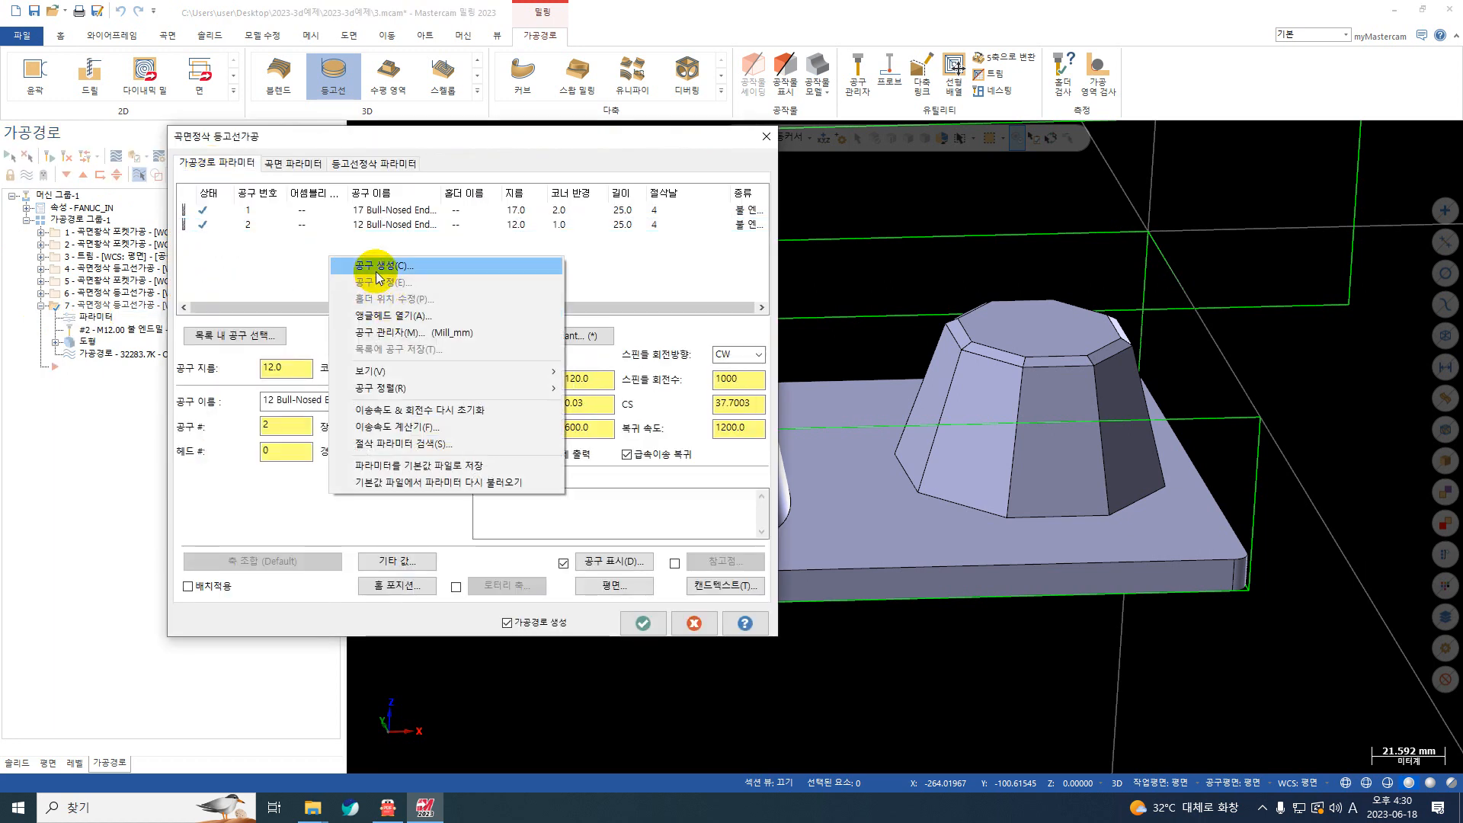
left_click(371, 268)
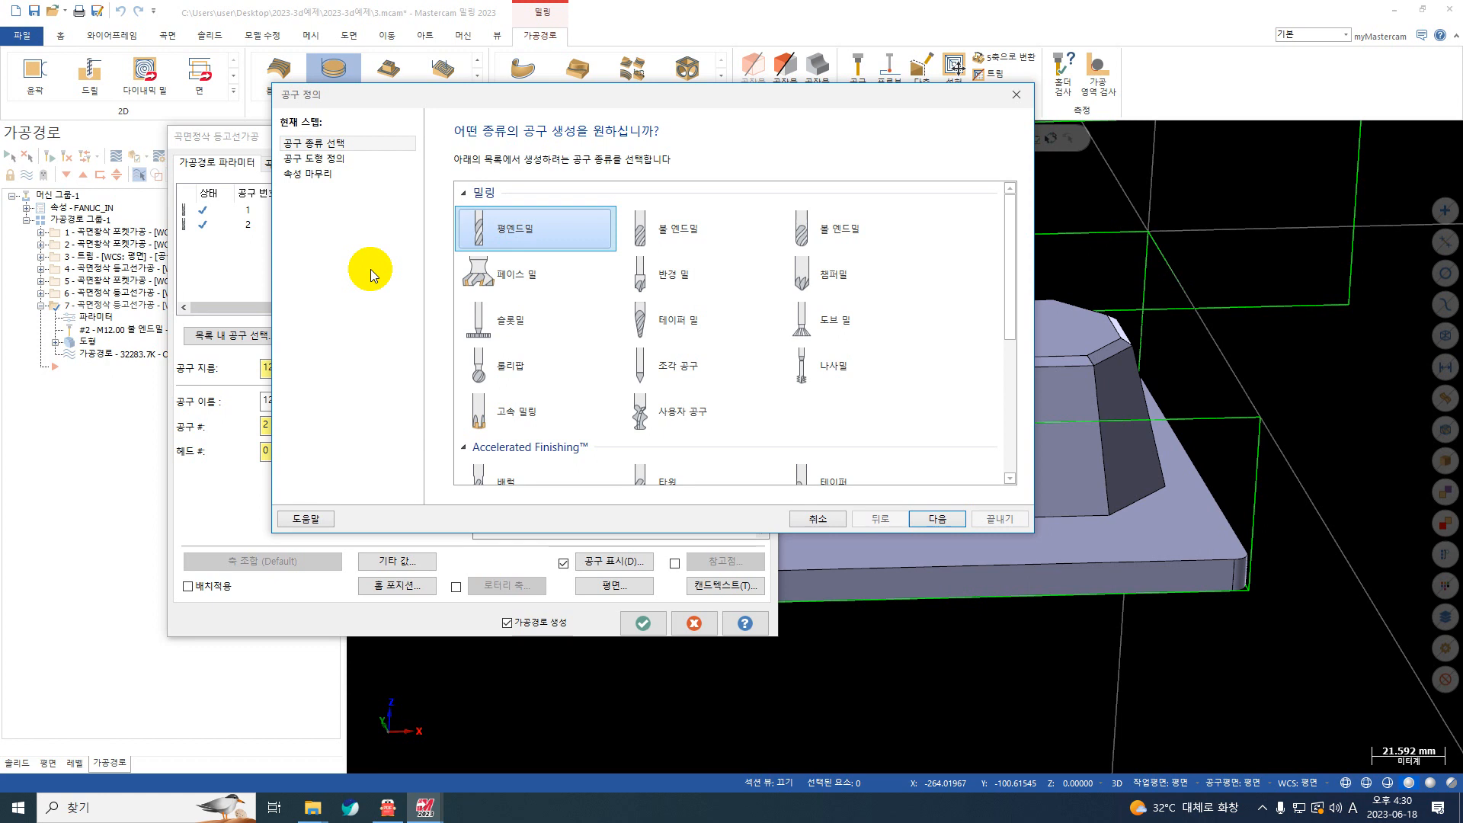
left_click(369, 160)
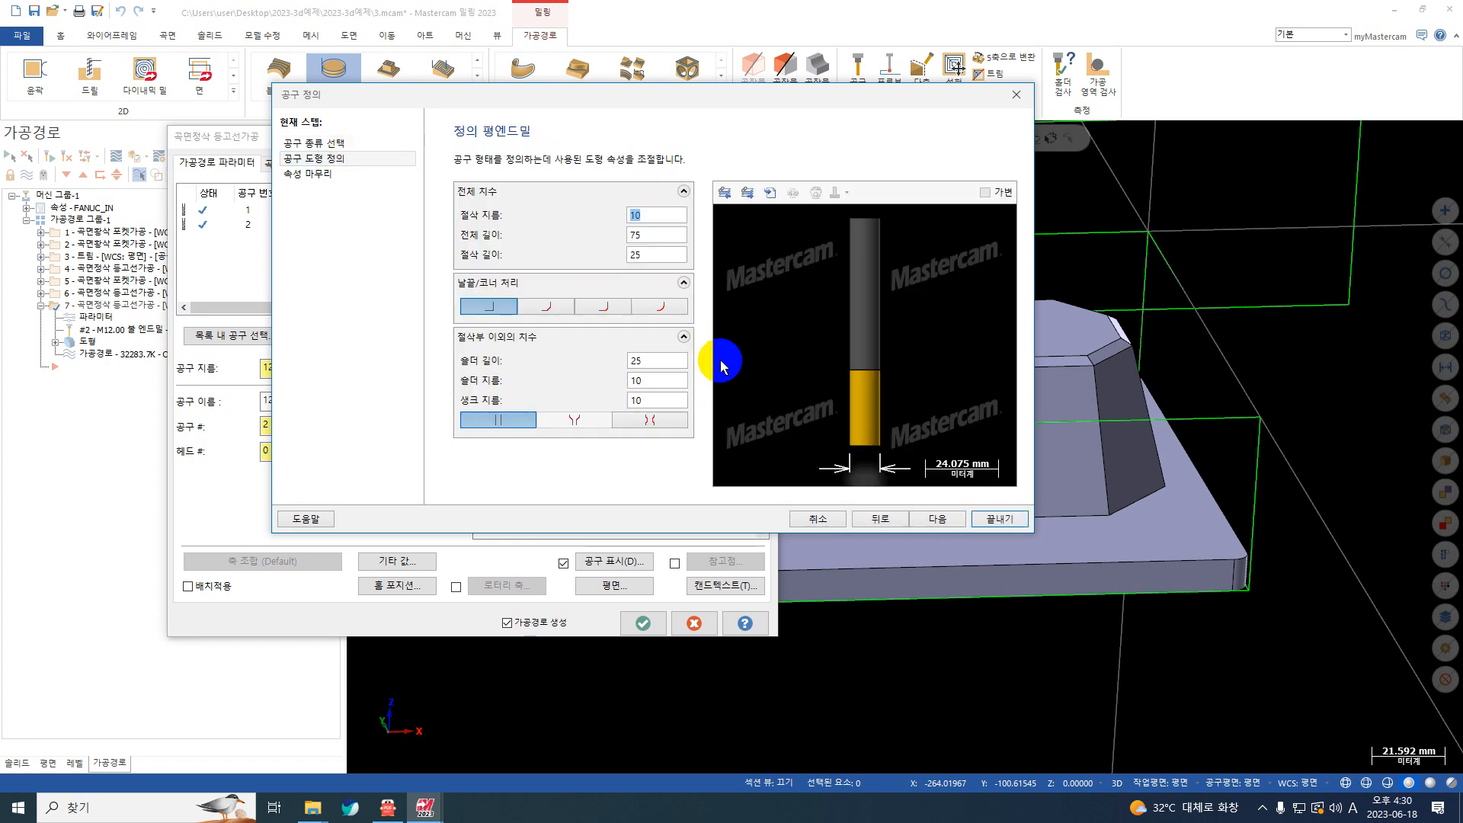
left_click(1003, 520)
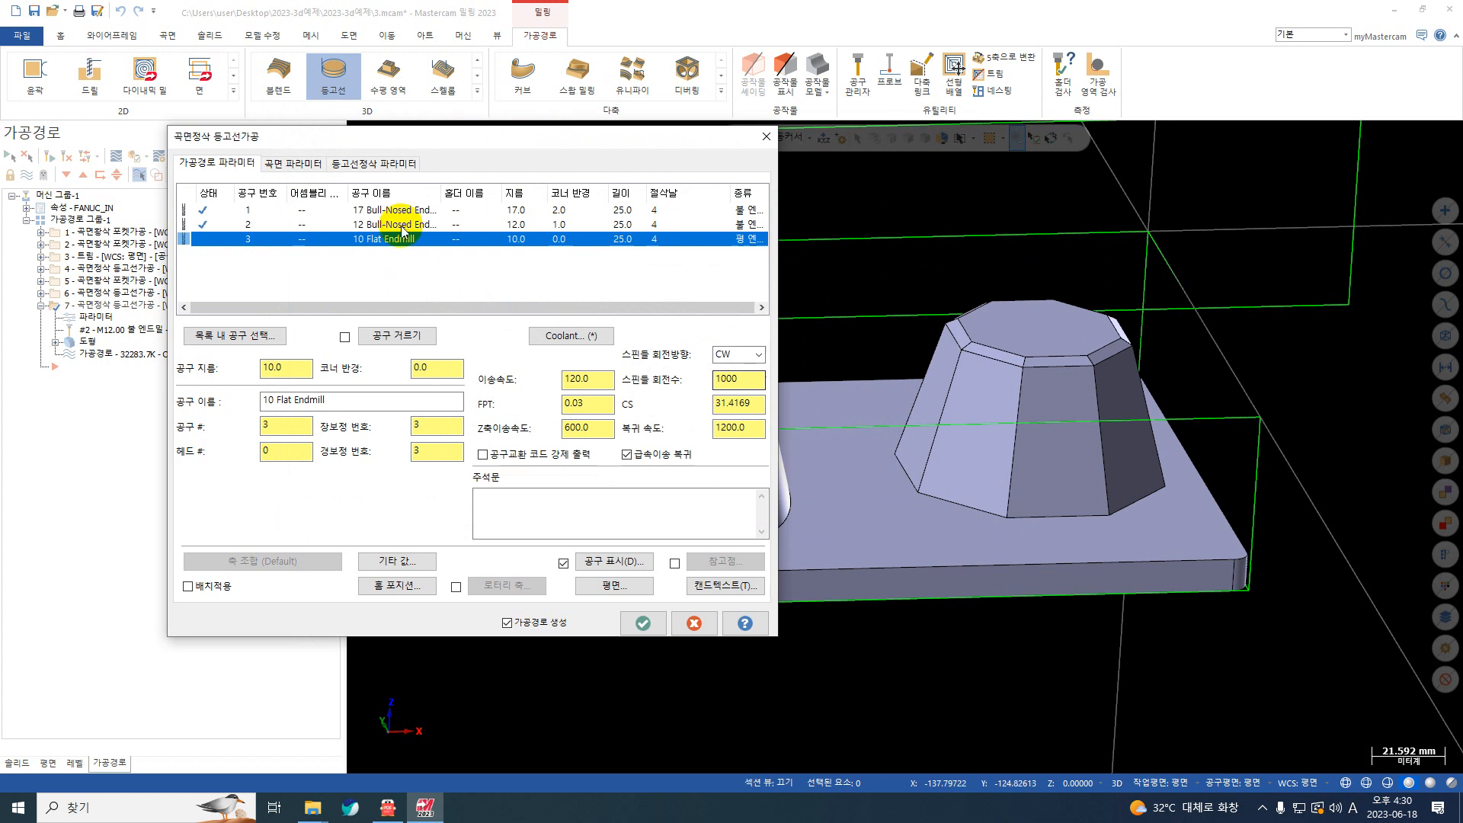
Step: Set the new contour finish copy's maximum Z stepdown (최대 Z절삭 간격) to 0.05
left_click(292, 163)
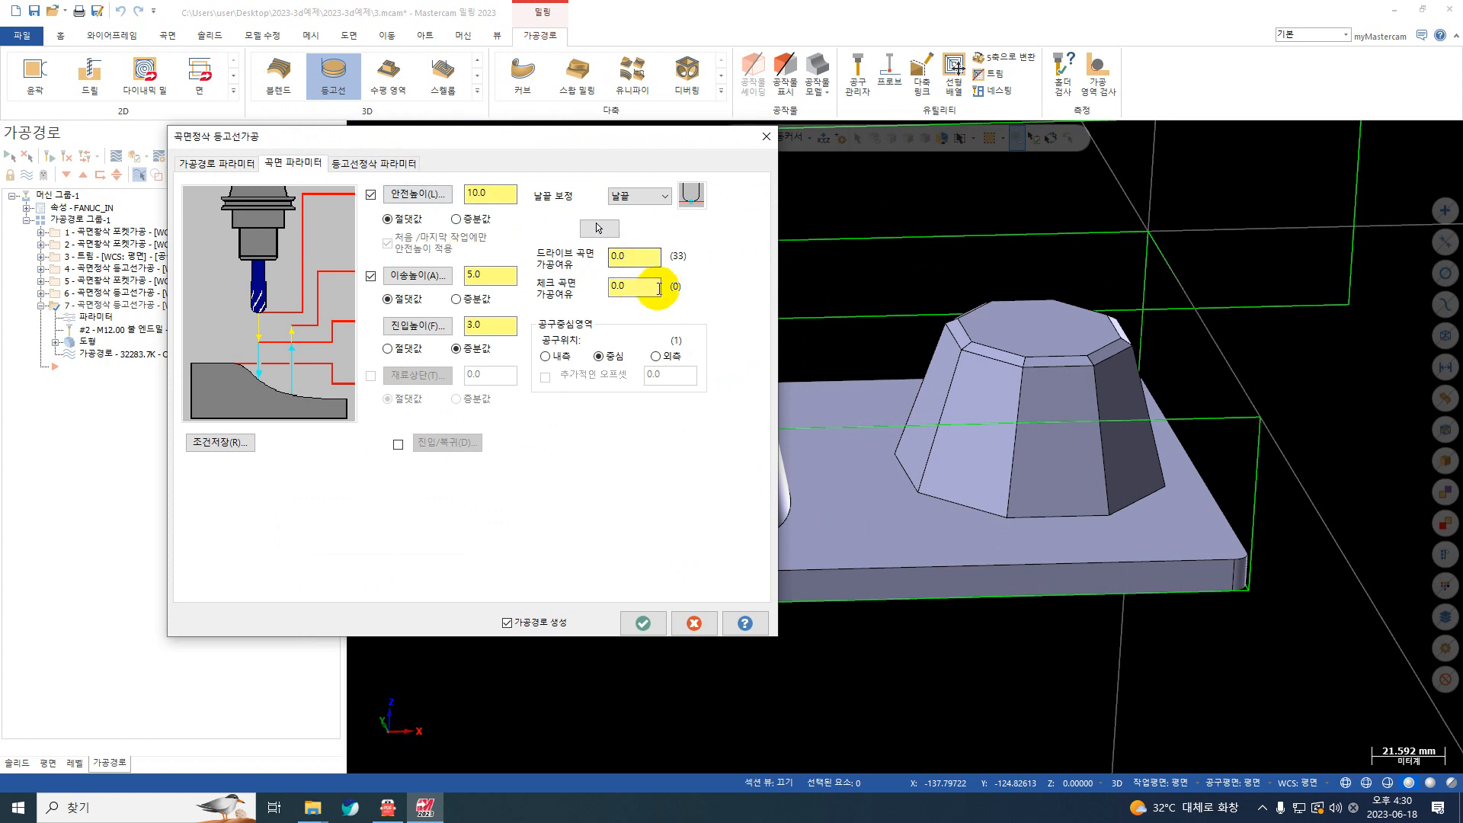
left_click(385, 165)
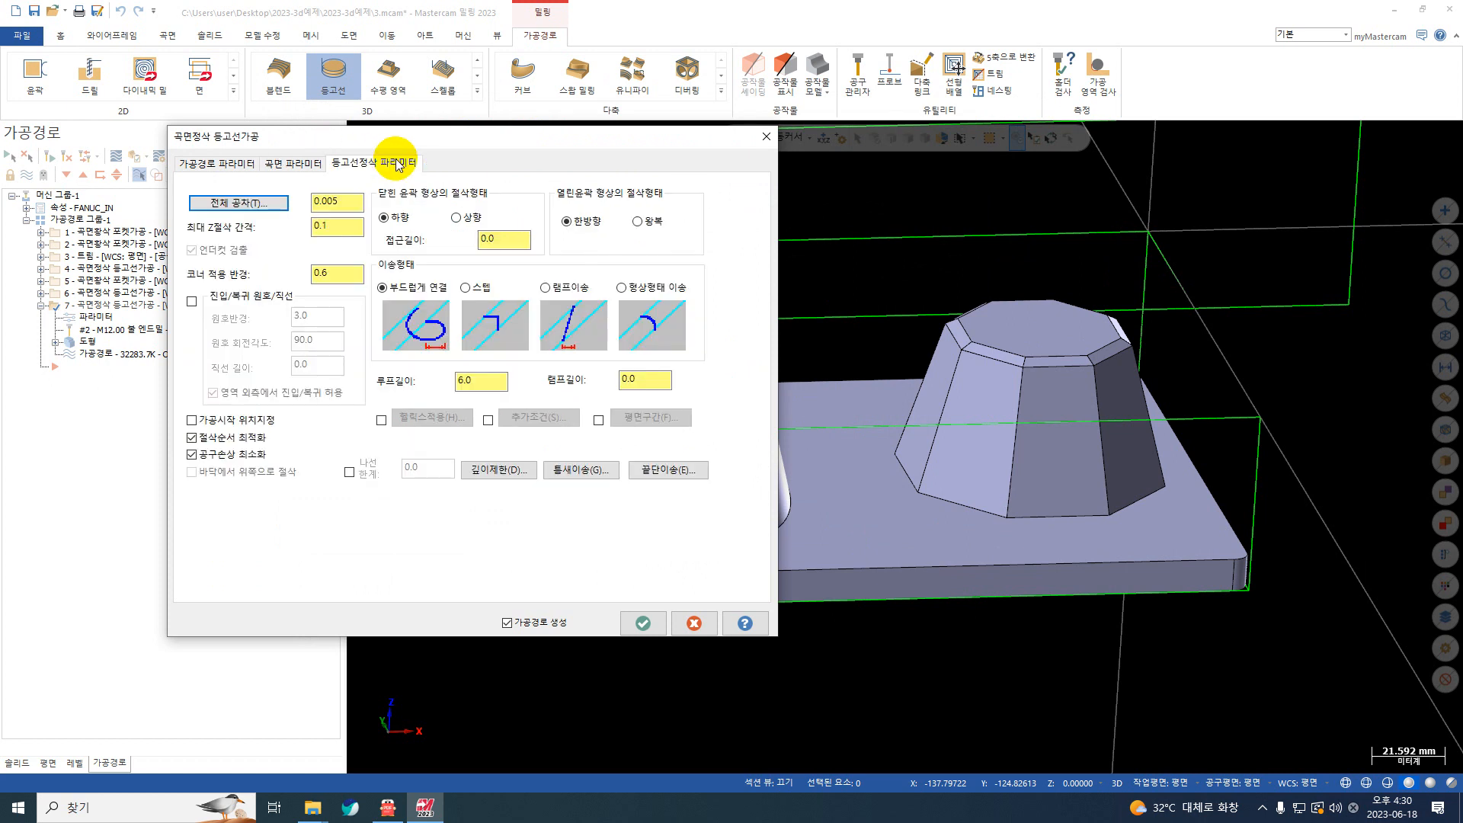
left_click_drag(355, 229, 290, 227)
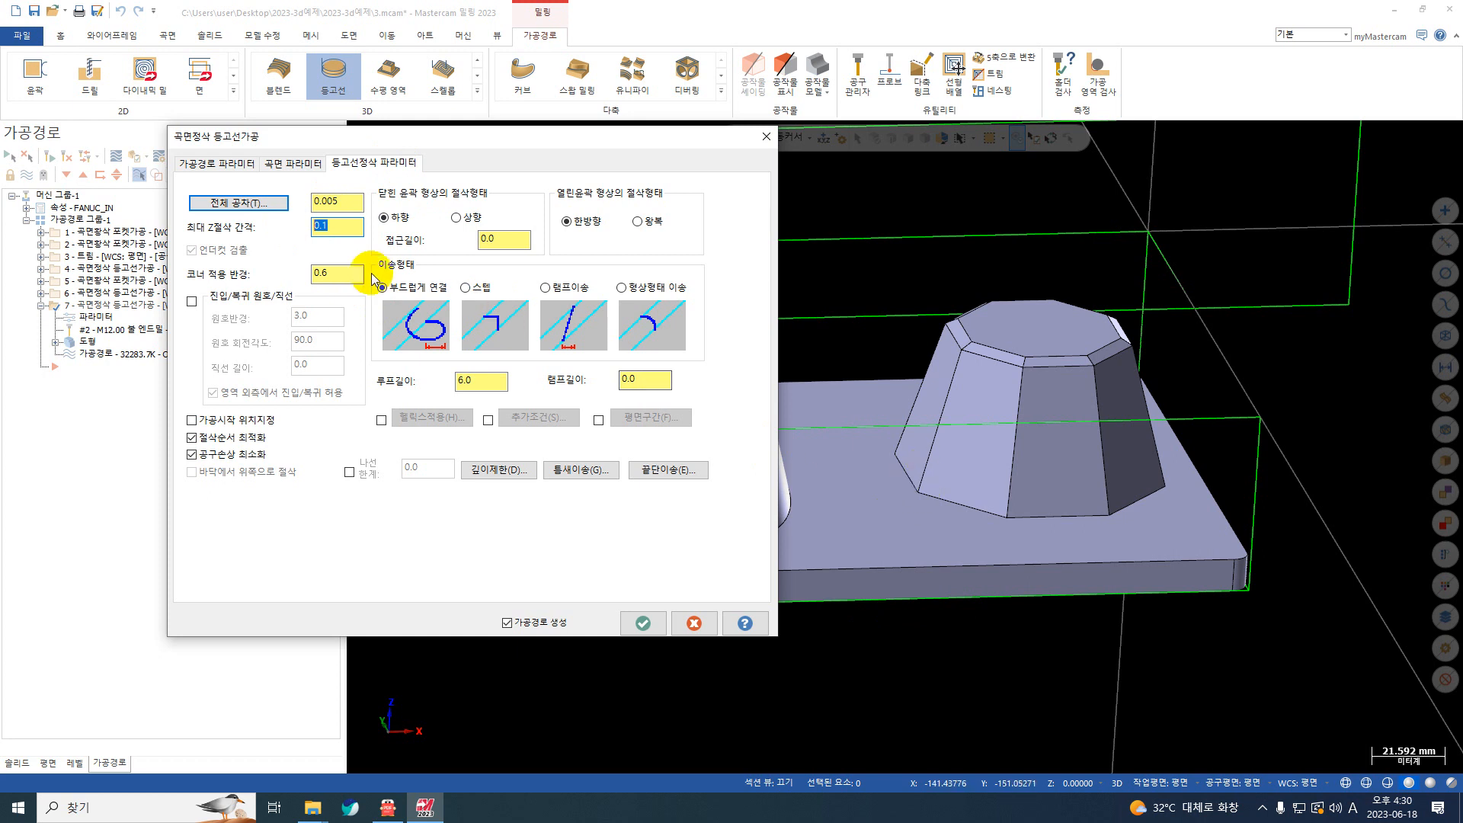
type("0.05")
key("Return")
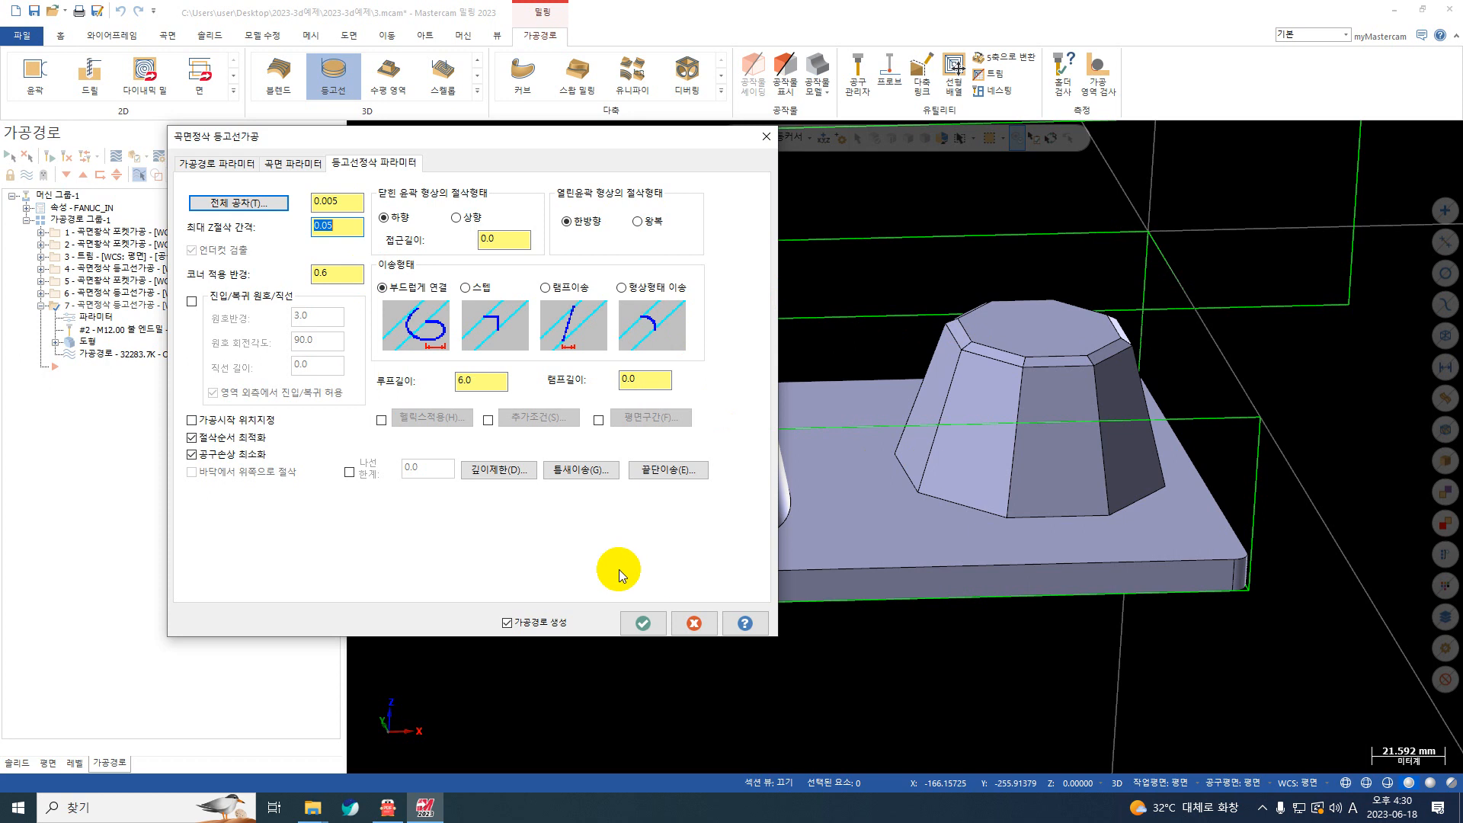
left_click(660, 627)
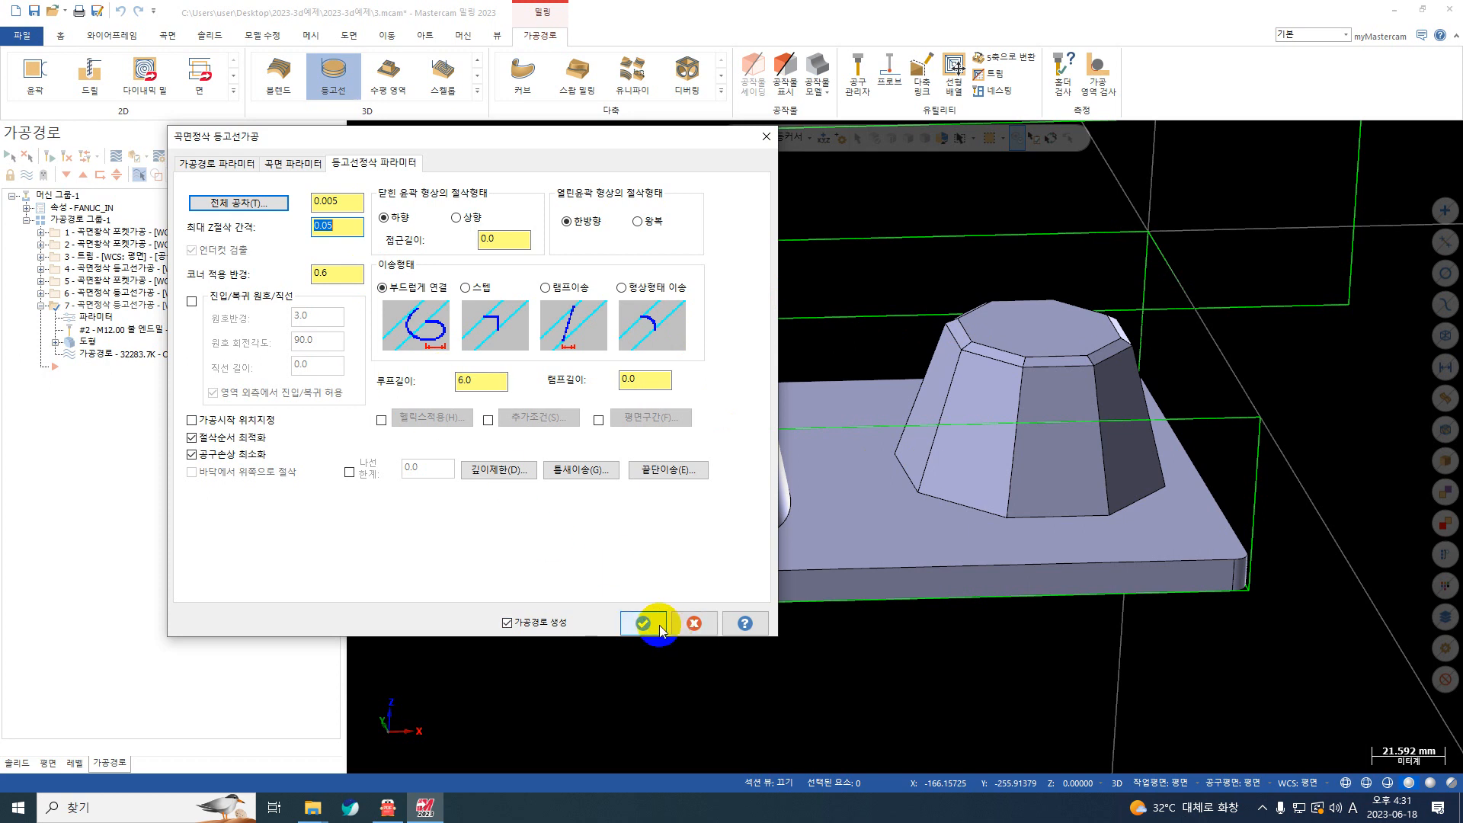
left_click(284, 164)
left_click(400, 163)
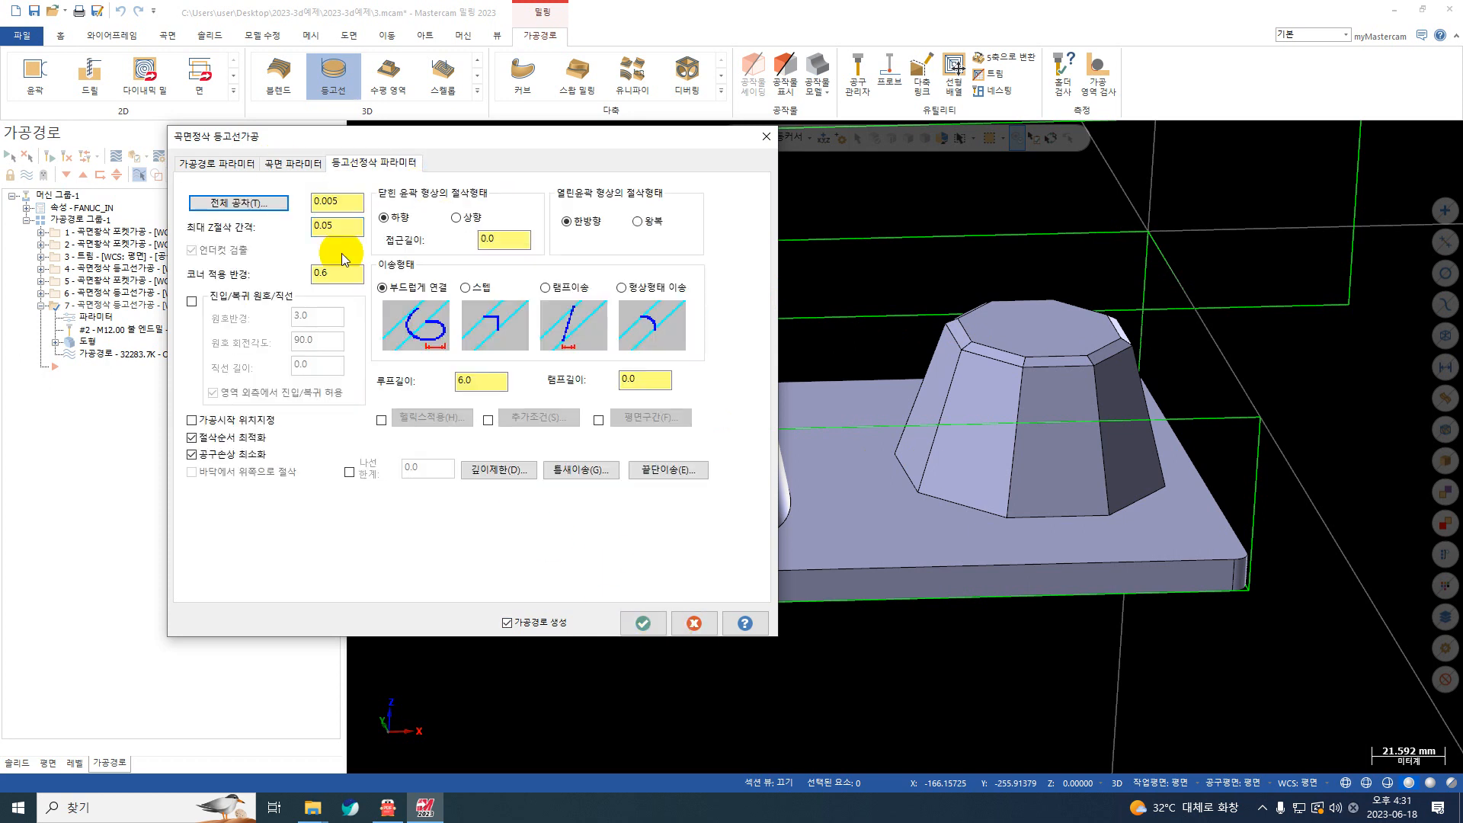
Step: Limit the flat end mill contour finish to a minimum depth of -44 from the boss base point, and regenerate the toolpath
left_click(497, 469)
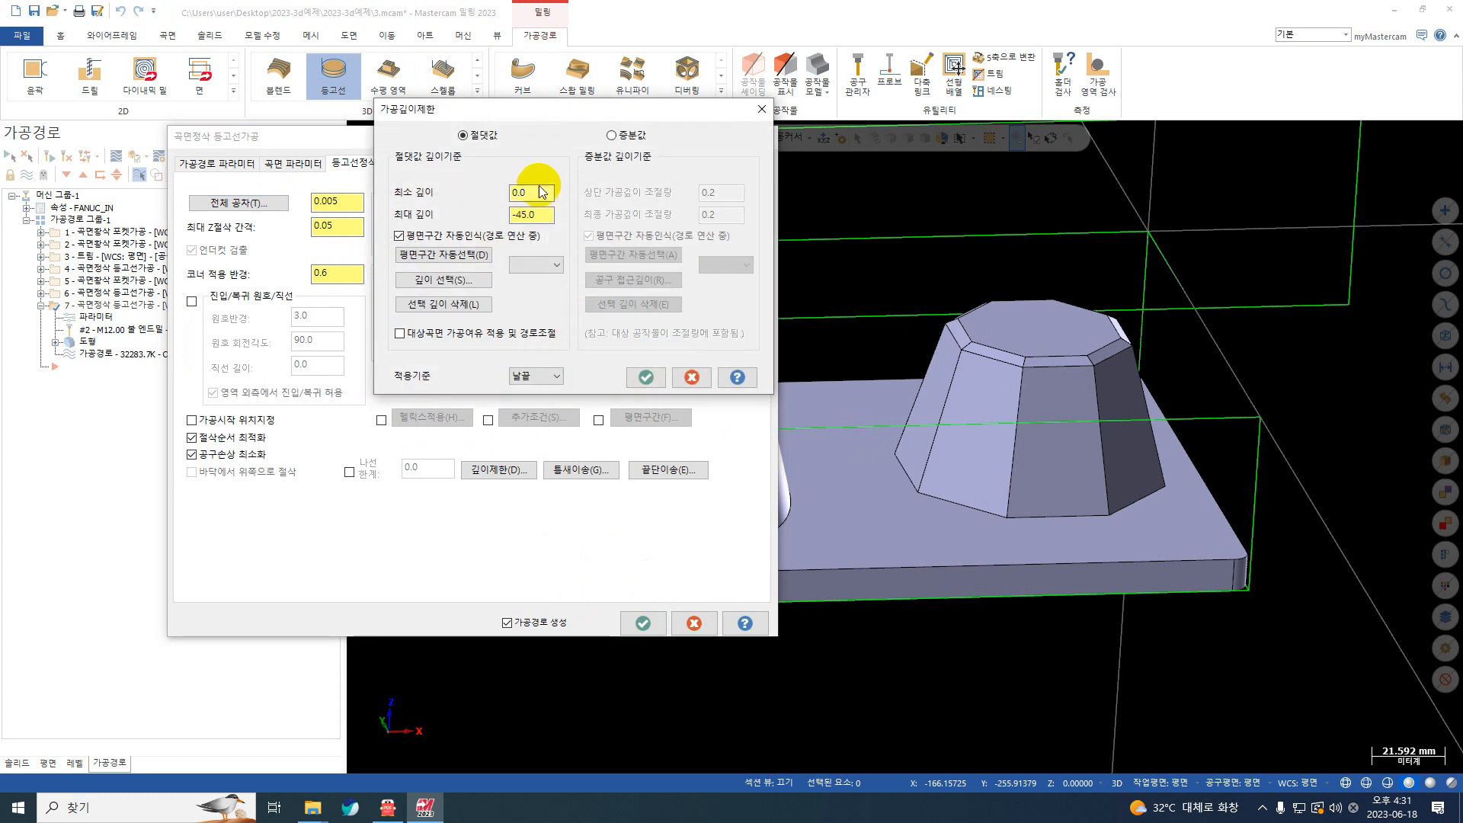
right_click(542, 190)
left_click(603, 235)
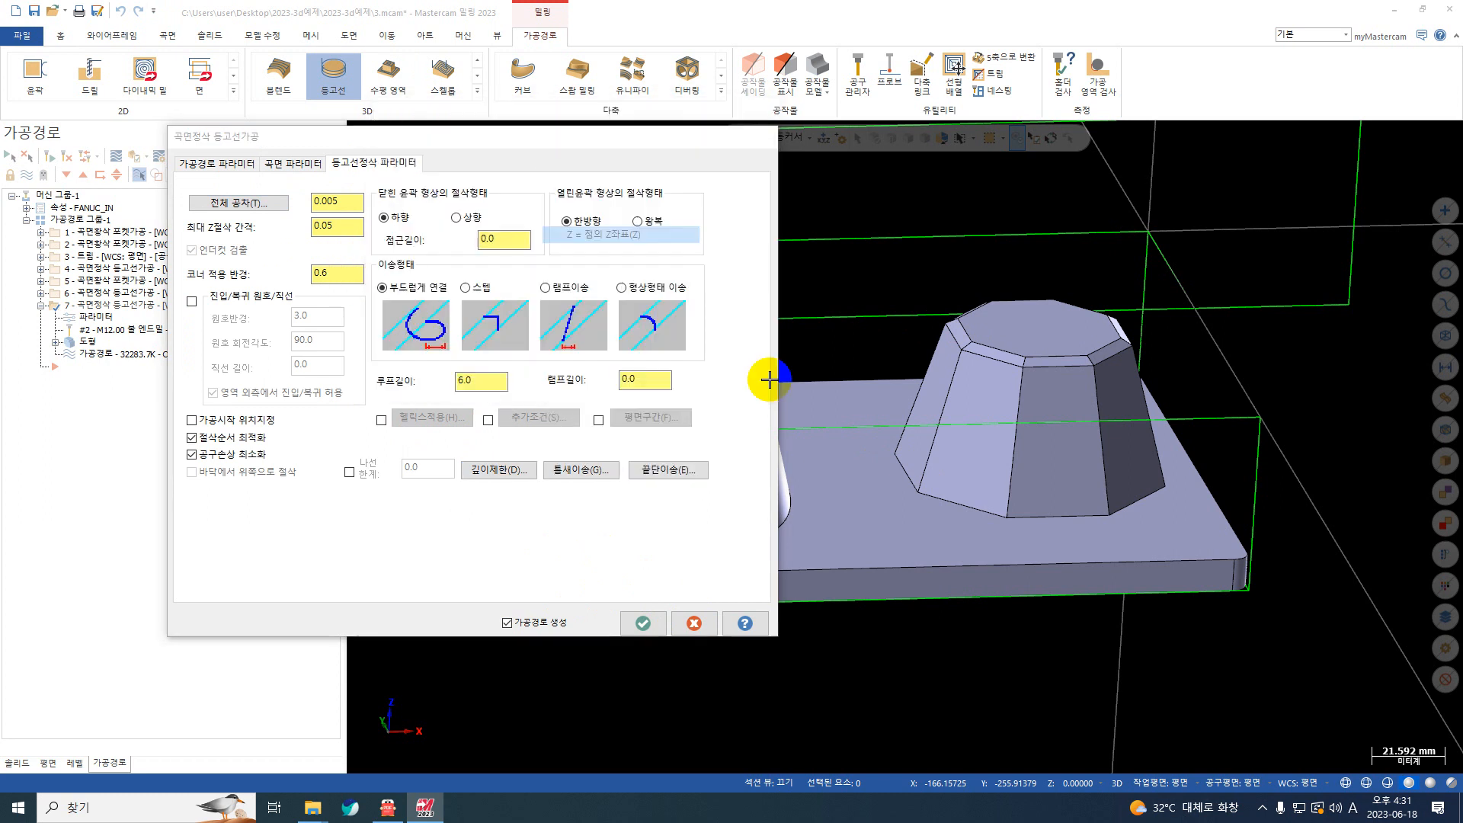
left_click(917, 493)
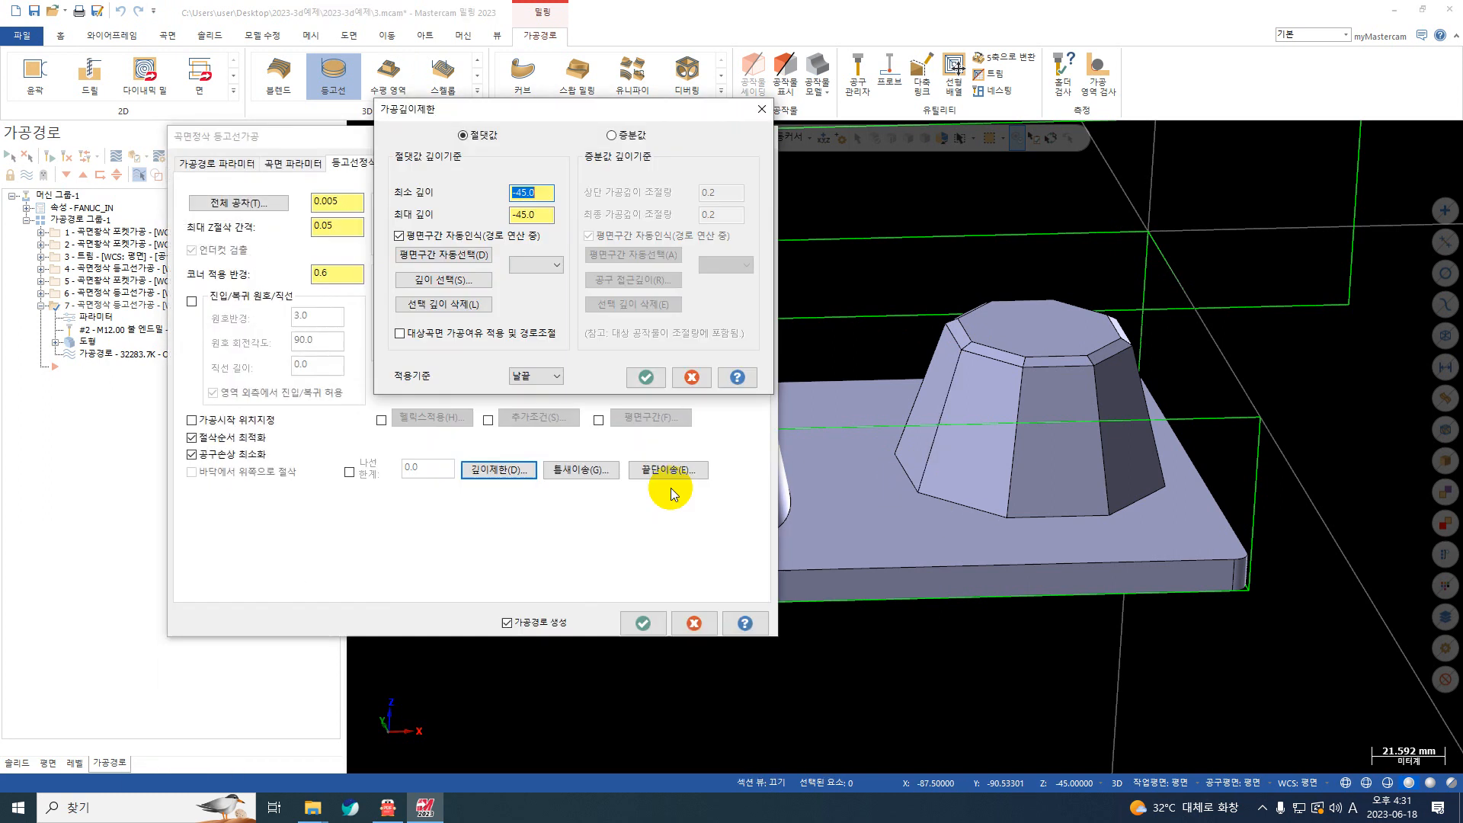
left_click(537, 200)
type("+")
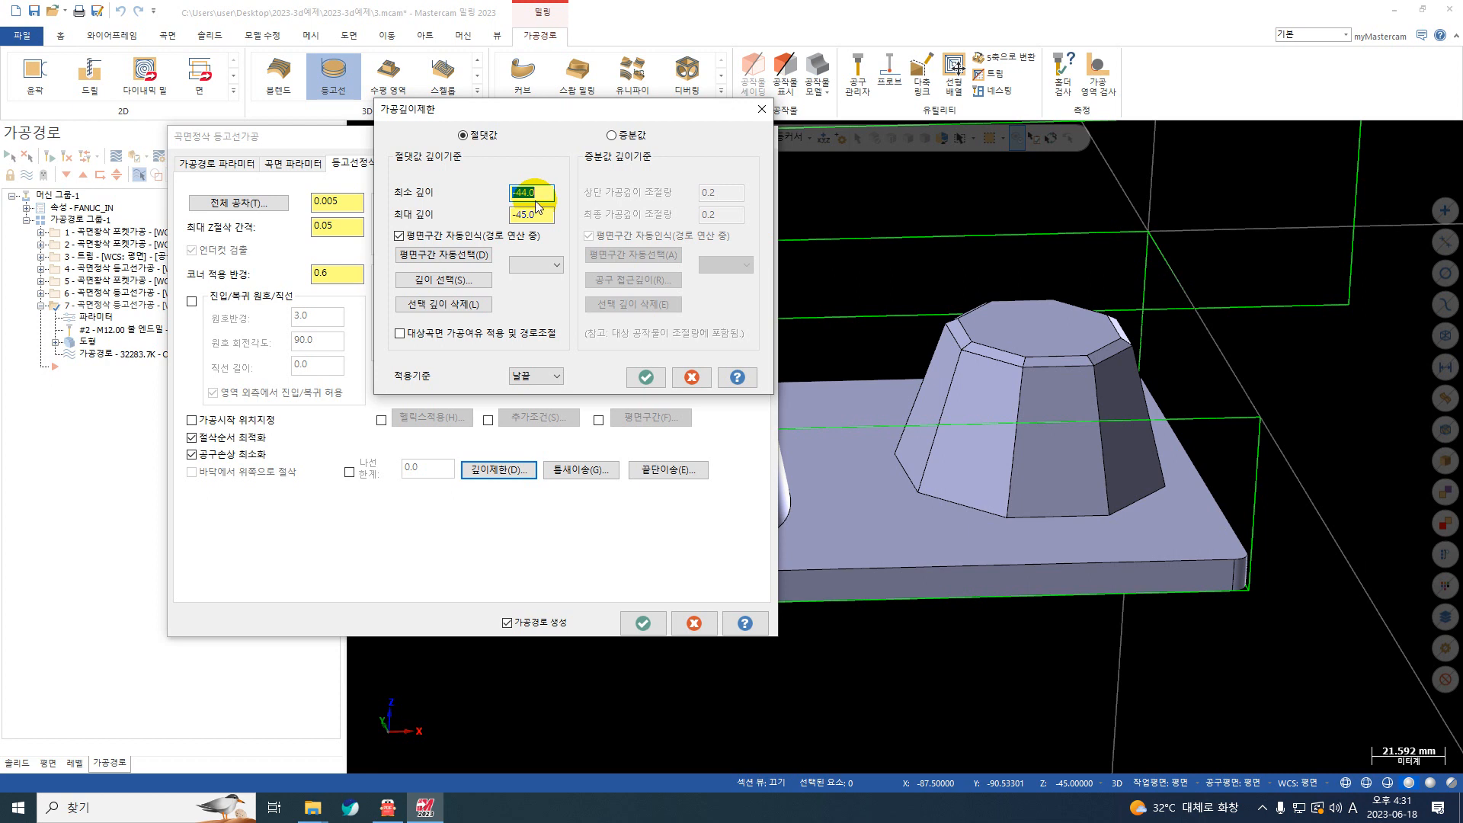
left_click(644, 376)
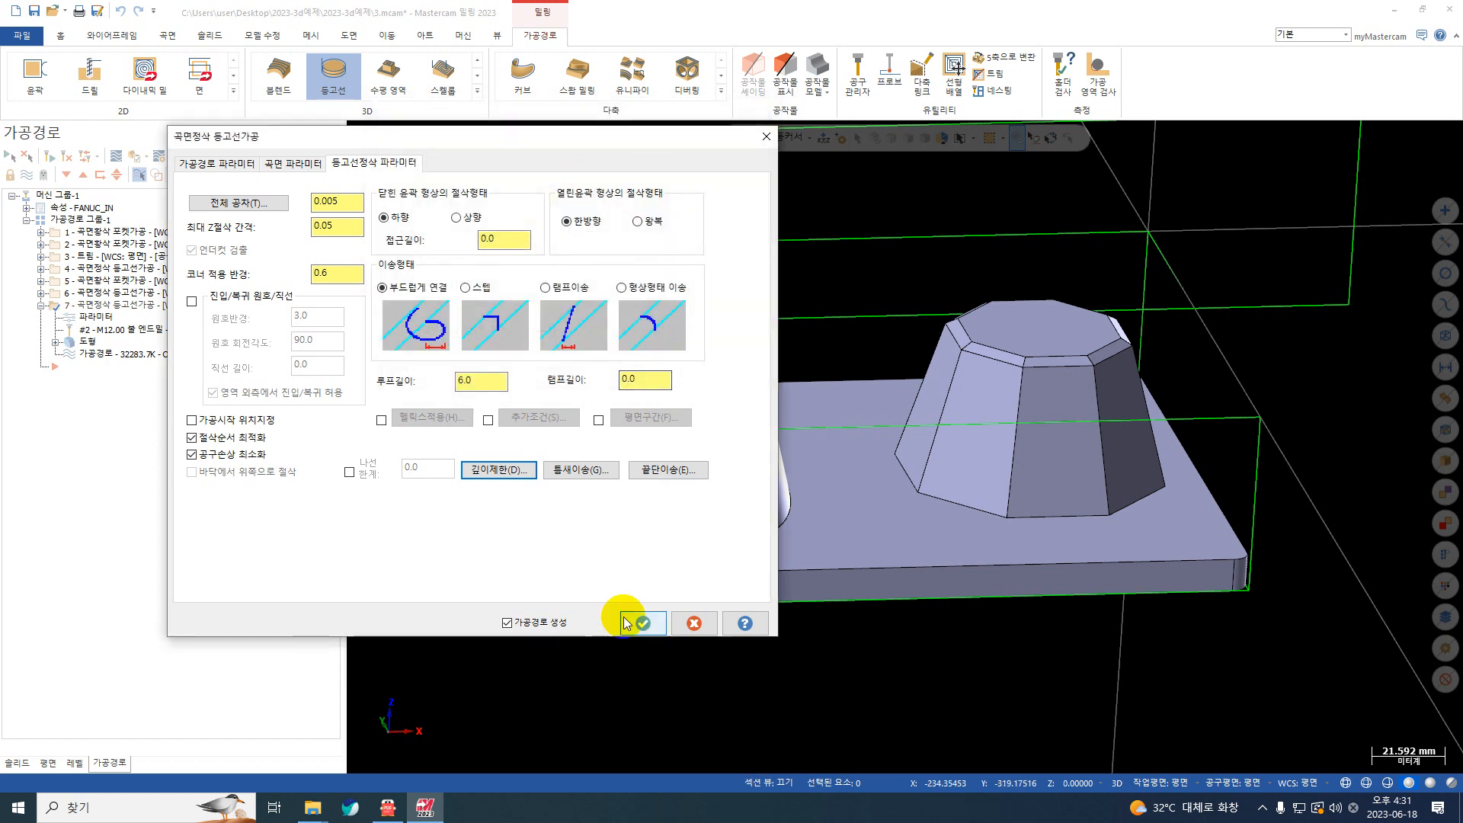
left_click(640, 623)
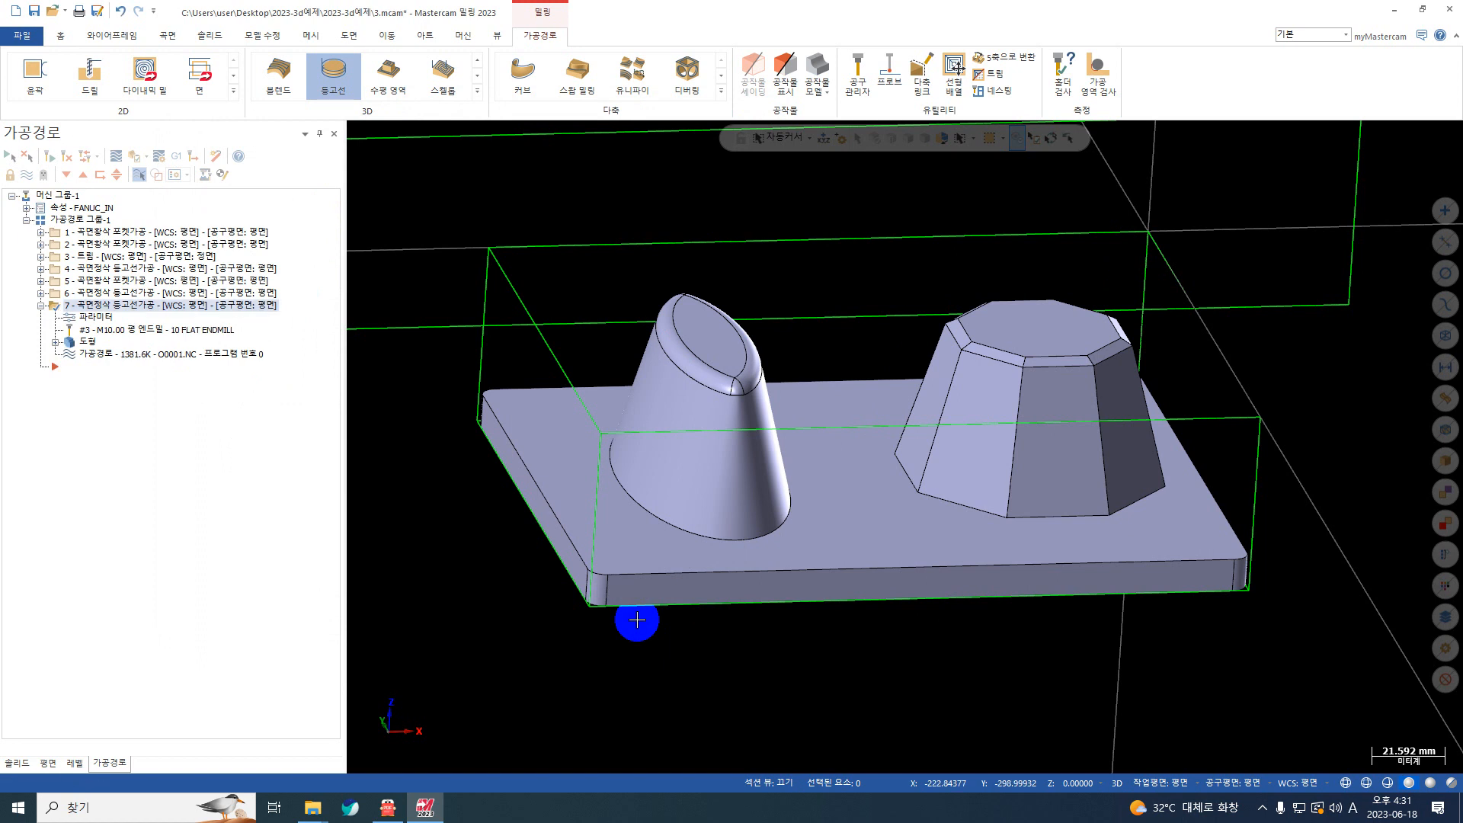
Step: Backplot the regenerated 10 mm flat end mill contour finish and inspect its path around the base of both bosses
left_click(114, 160)
left_click(356, 131)
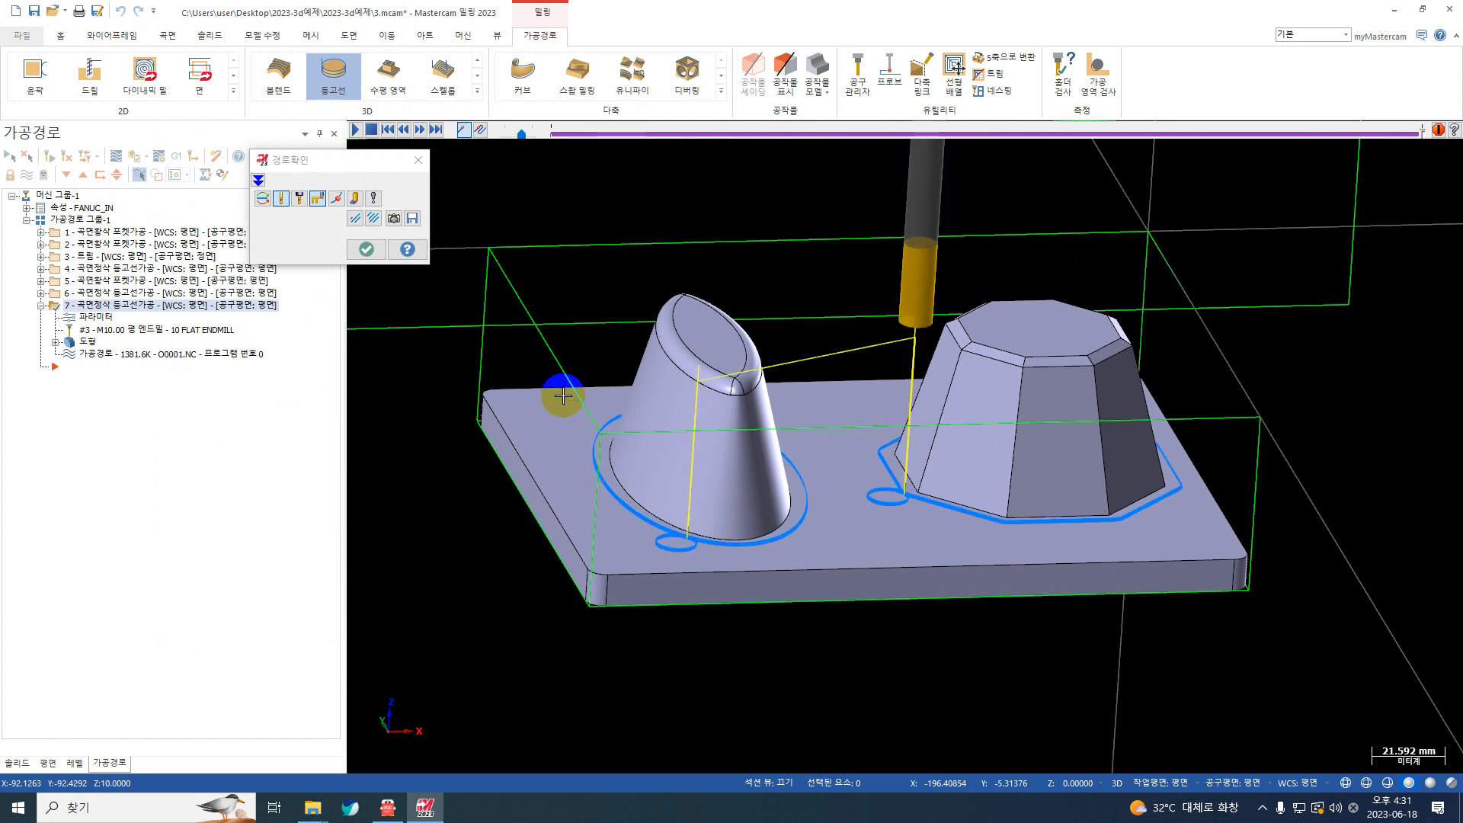
scroll(466, 480, "up", 1)
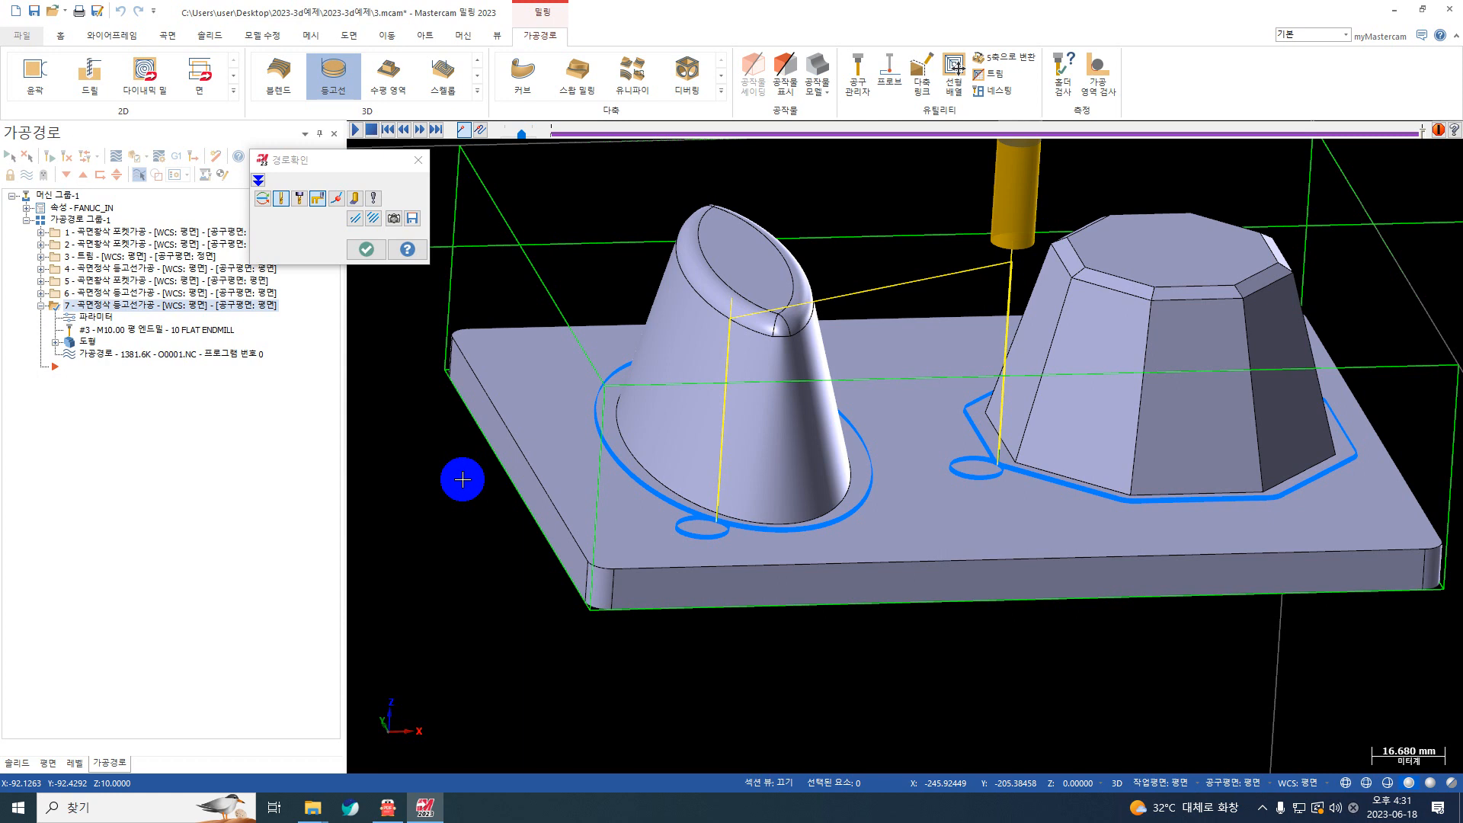
left_click(364, 251)
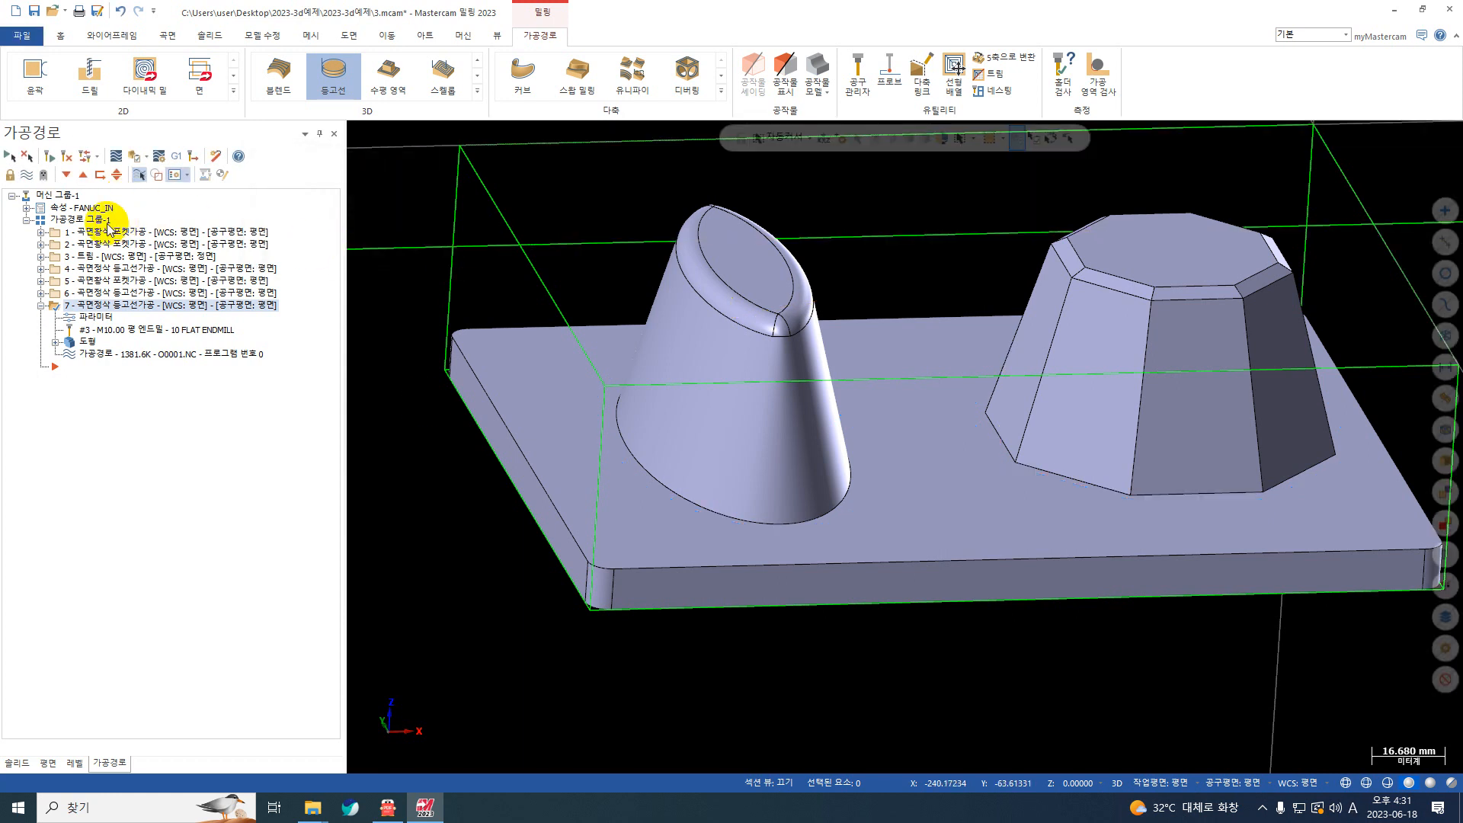
Step: Load all operations of the toolpath group into the machining simulator and colour the cut stock by tool
left_click(136, 156)
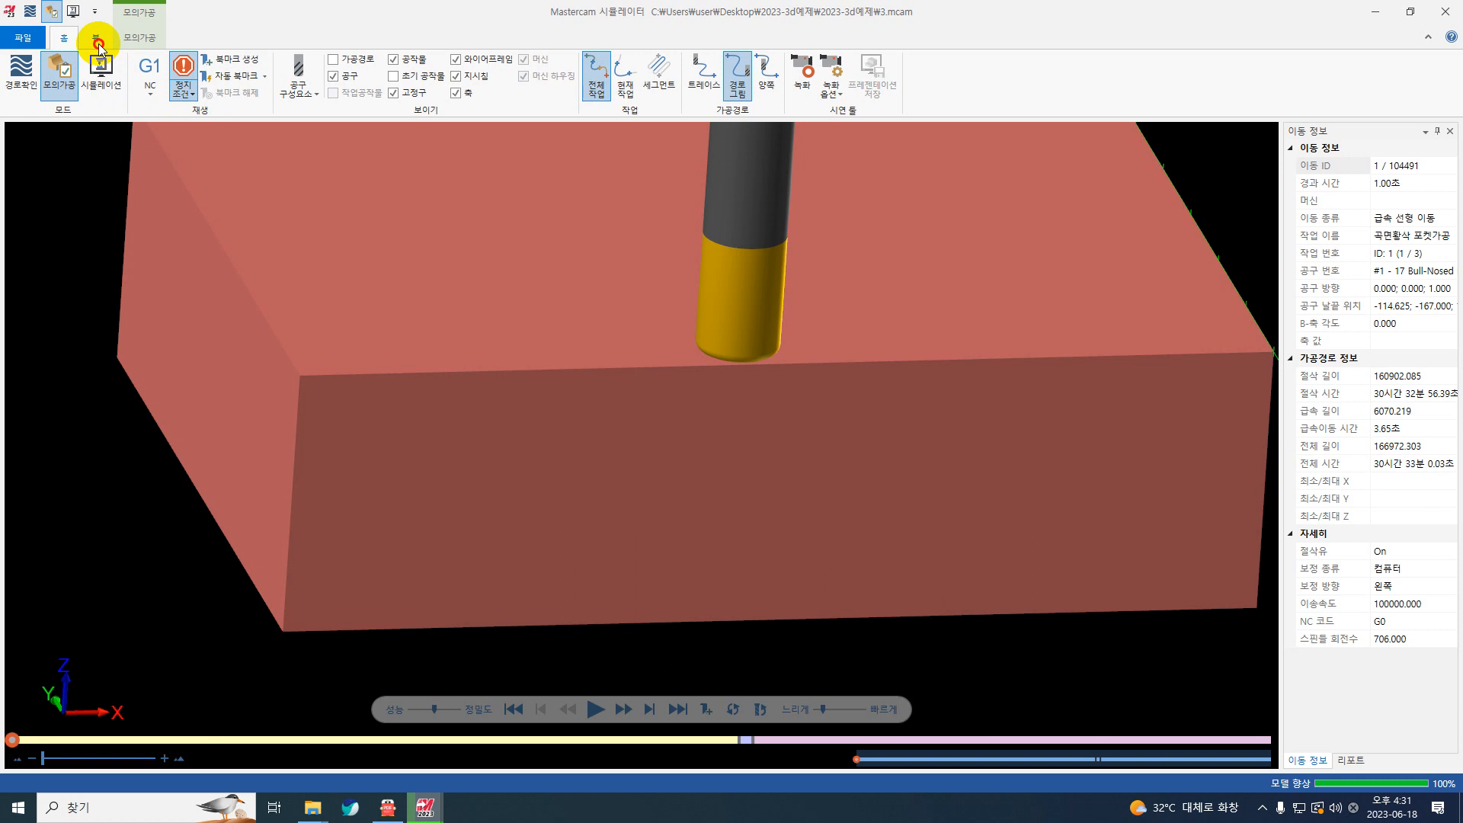
left_click(99, 45)
double_click(139, 42)
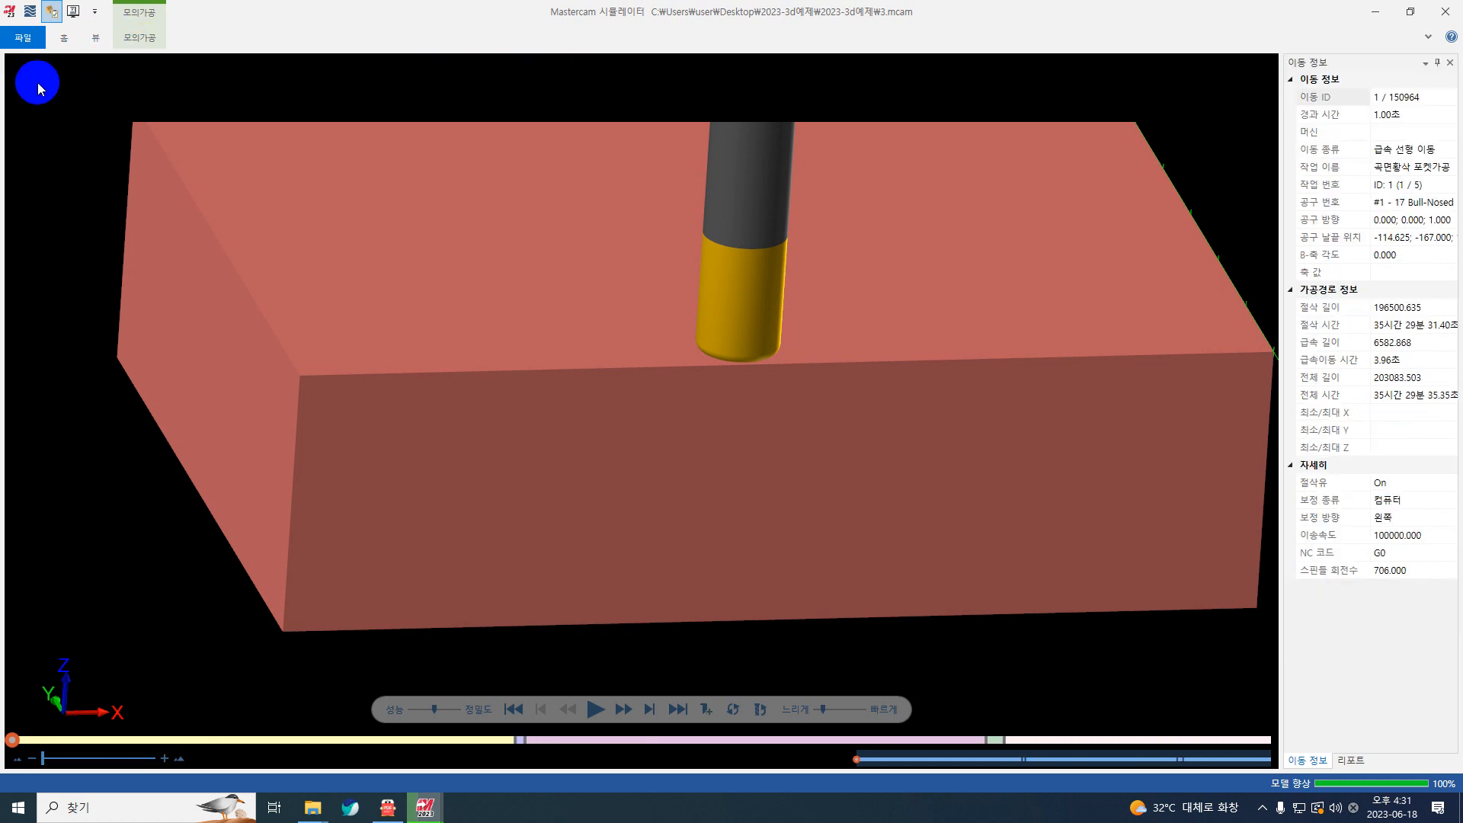
left_click(85, 40)
left_click(66, 40)
left_click(126, 36)
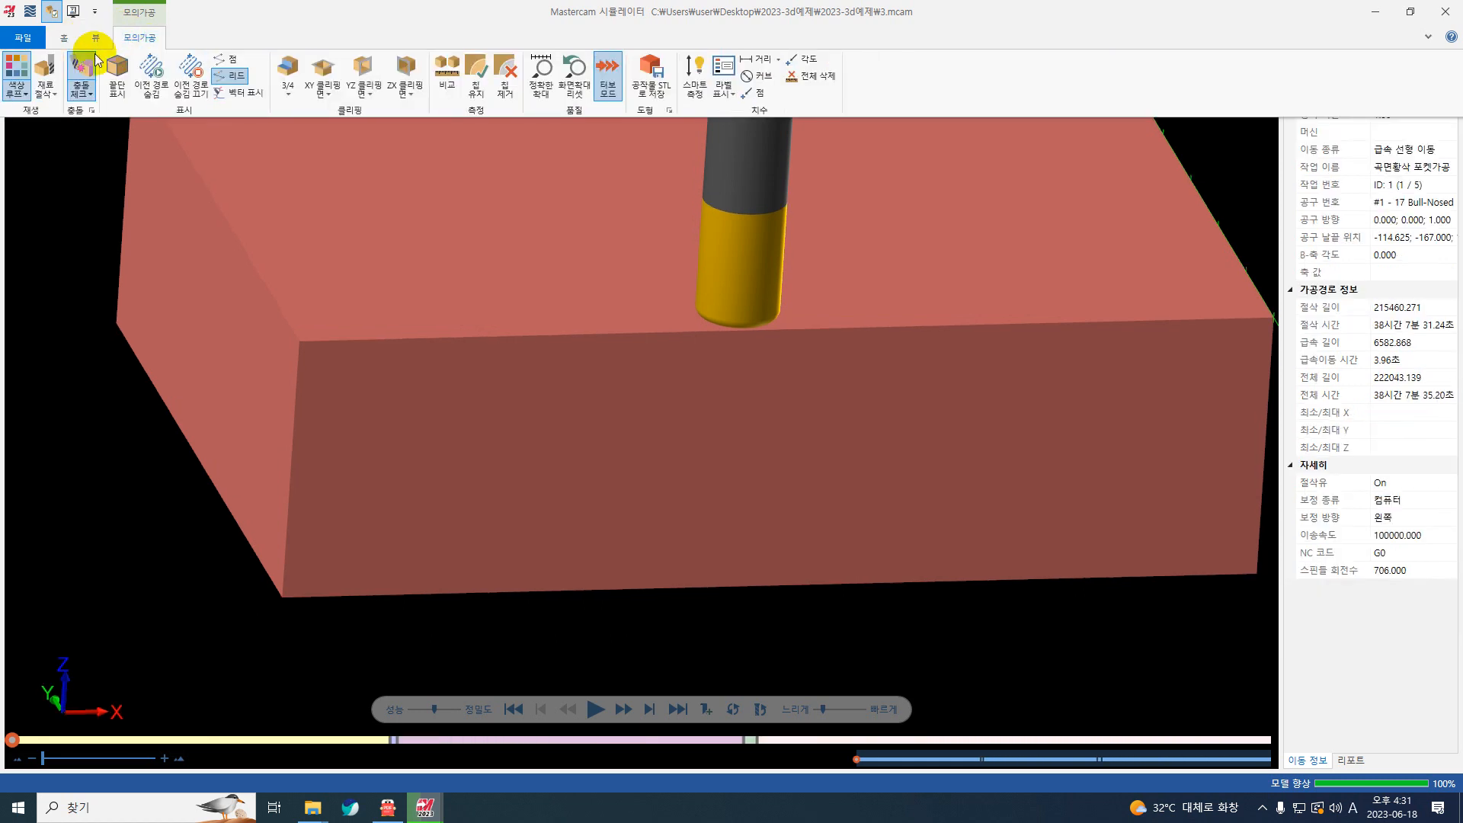
left_click(17, 87)
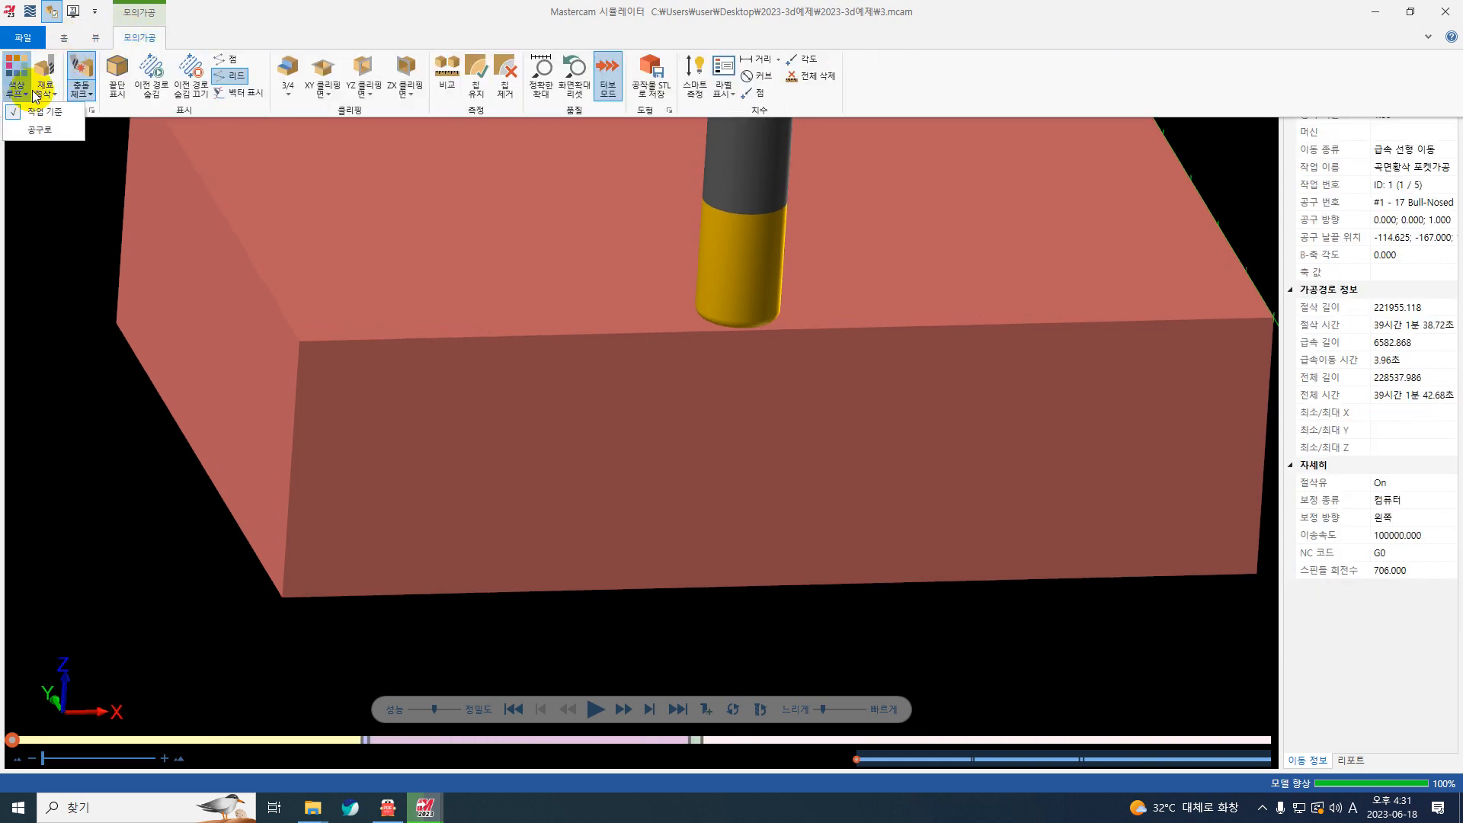
left_click(52, 131)
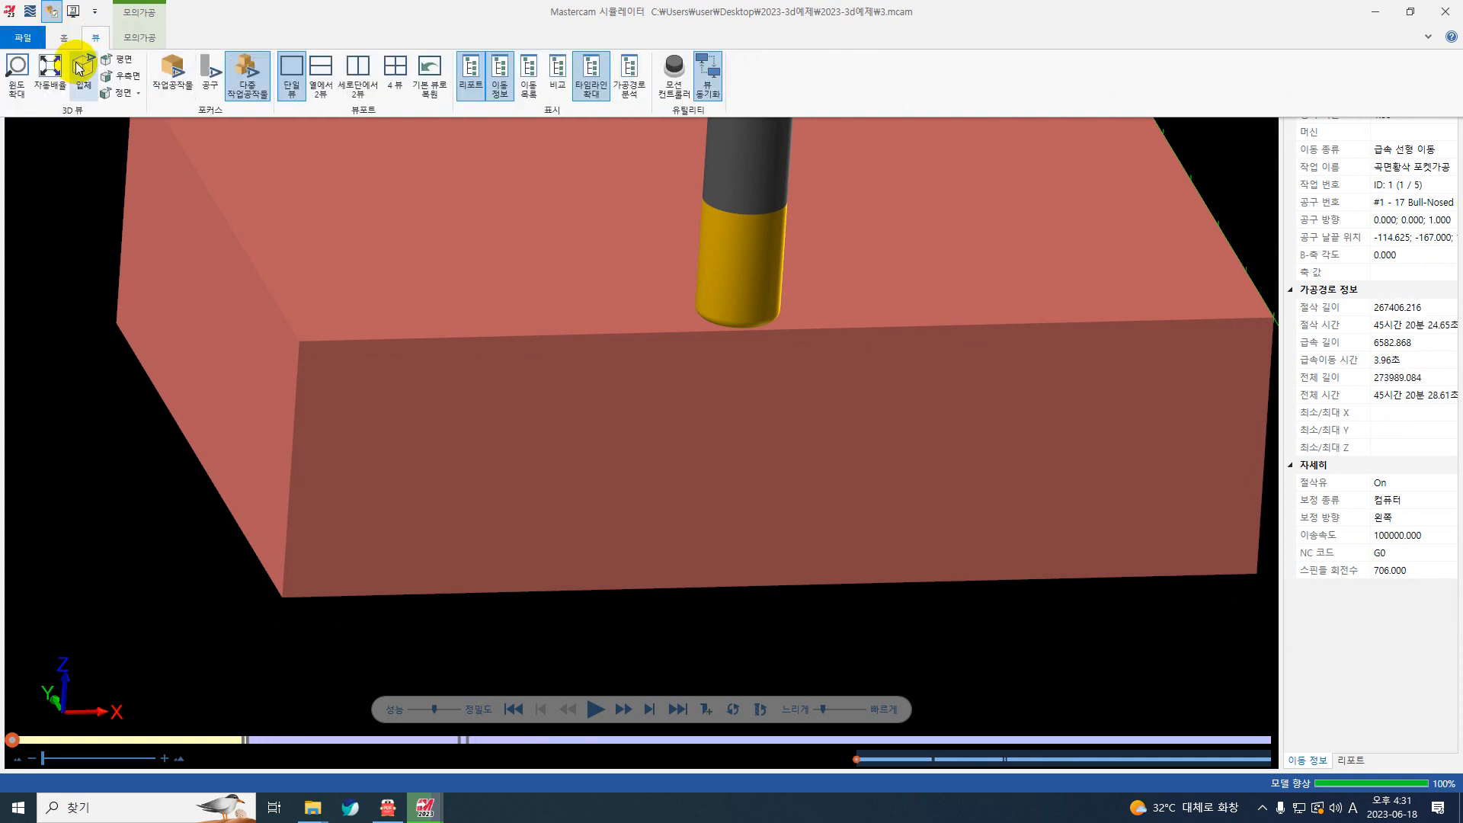
Step: Turn off the operation change (작업 변경) stop condition for the simulation playback
left_click(31, 37)
left_click(31, 33)
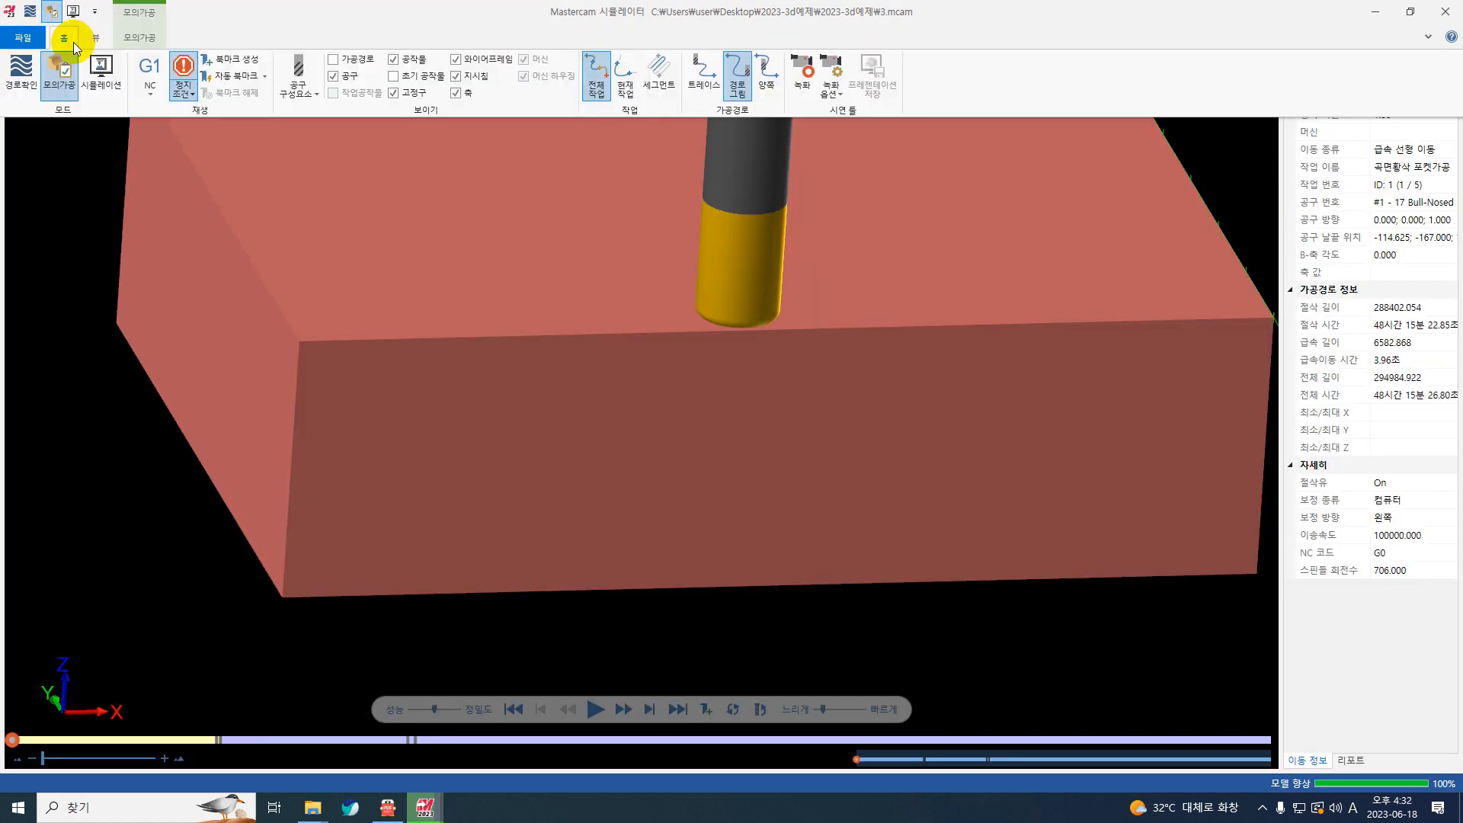
left_click(126, 39)
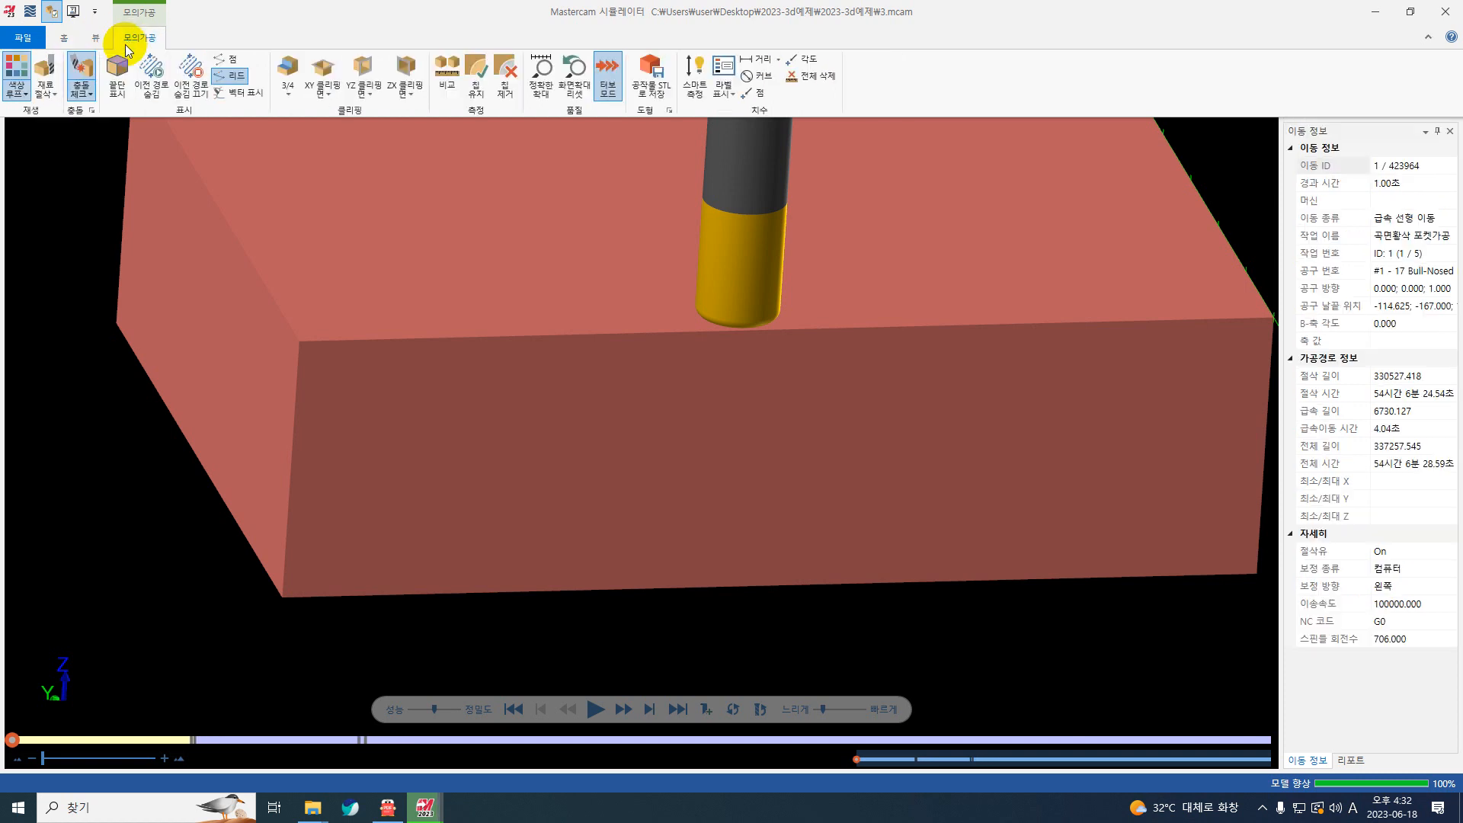
left_click(64, 37)
left_click(183, 76)
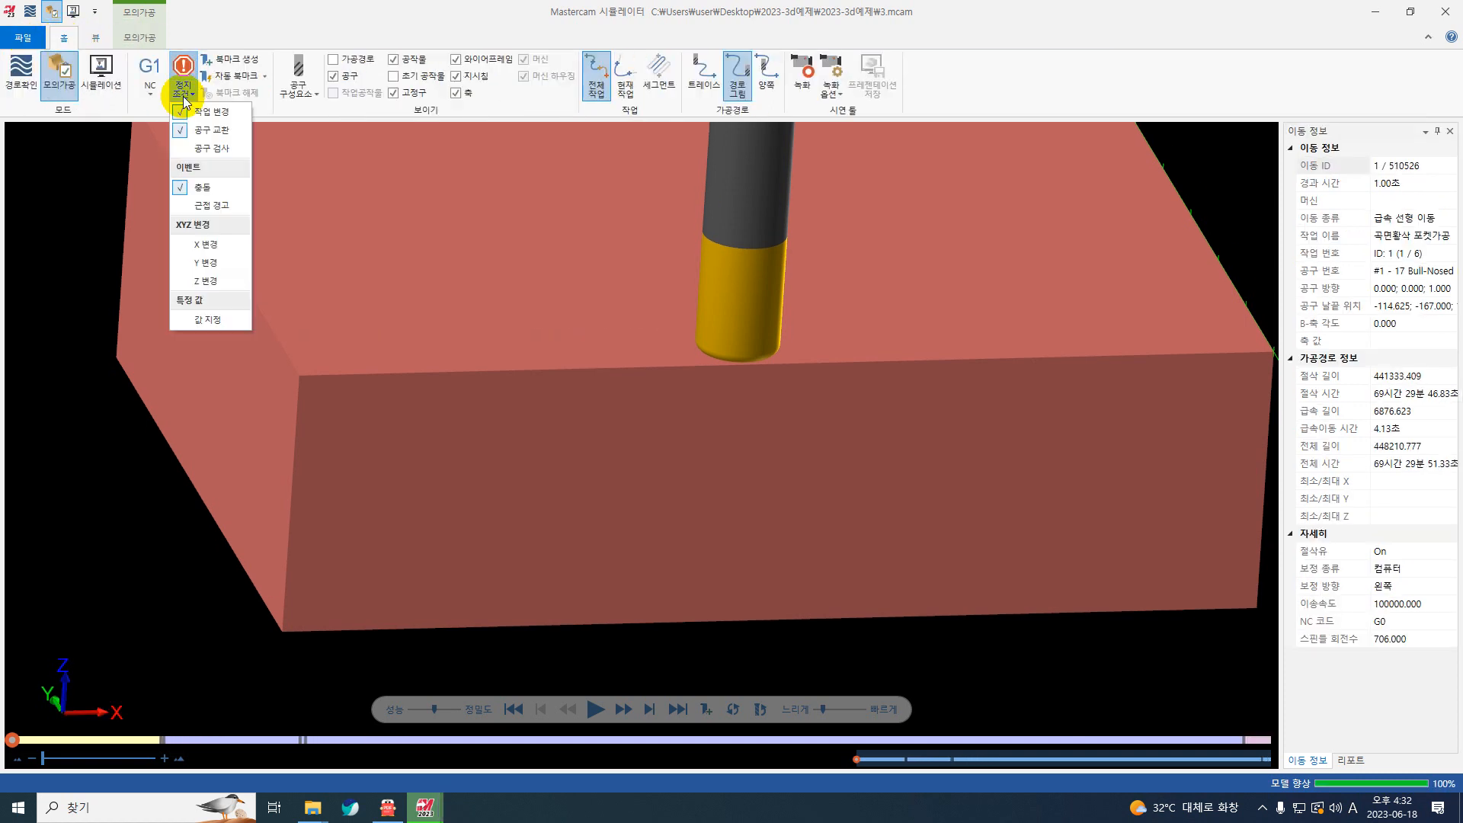
left_click(195, 115)
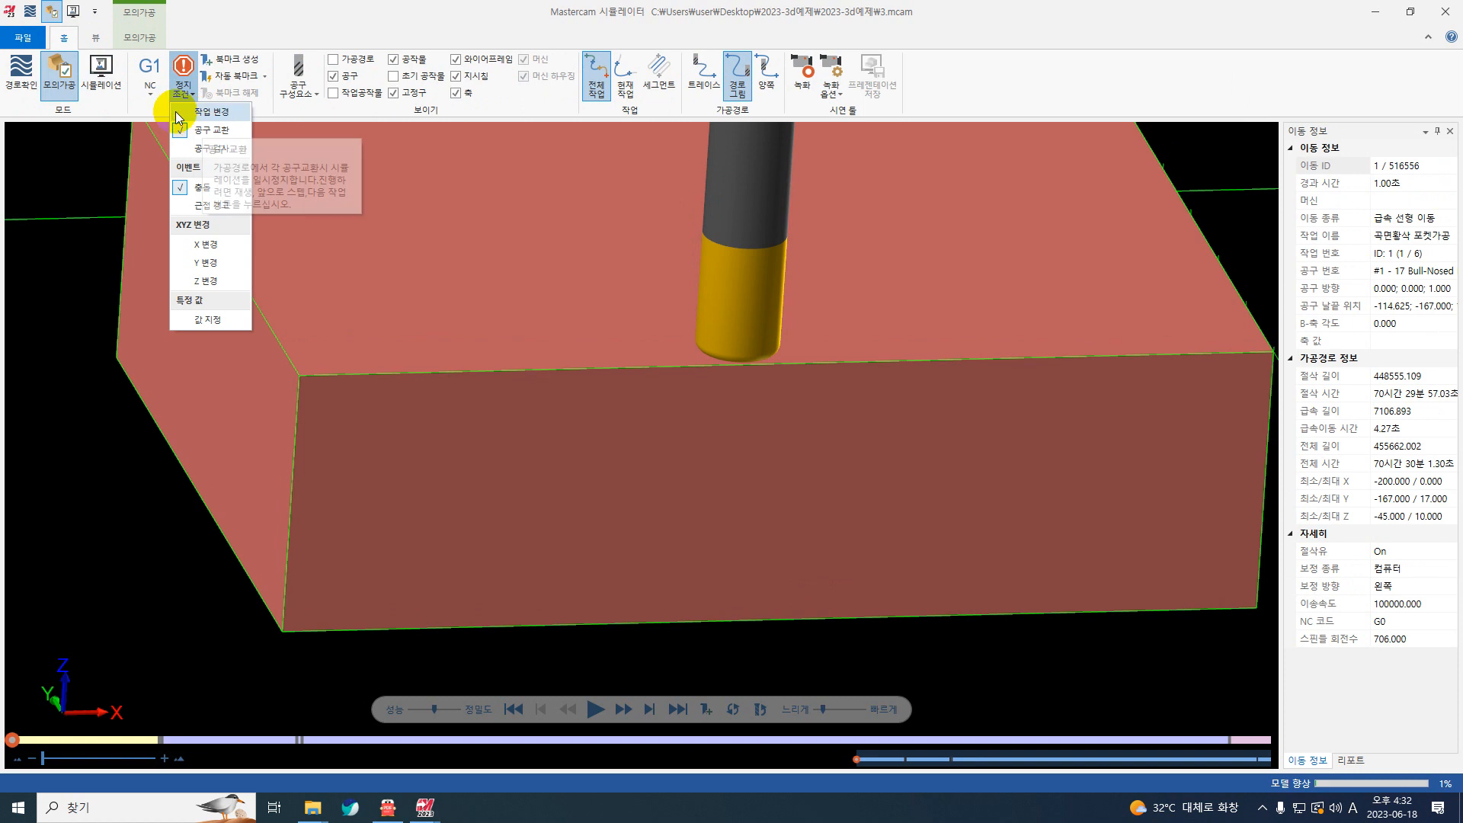
left_click(385, 633)
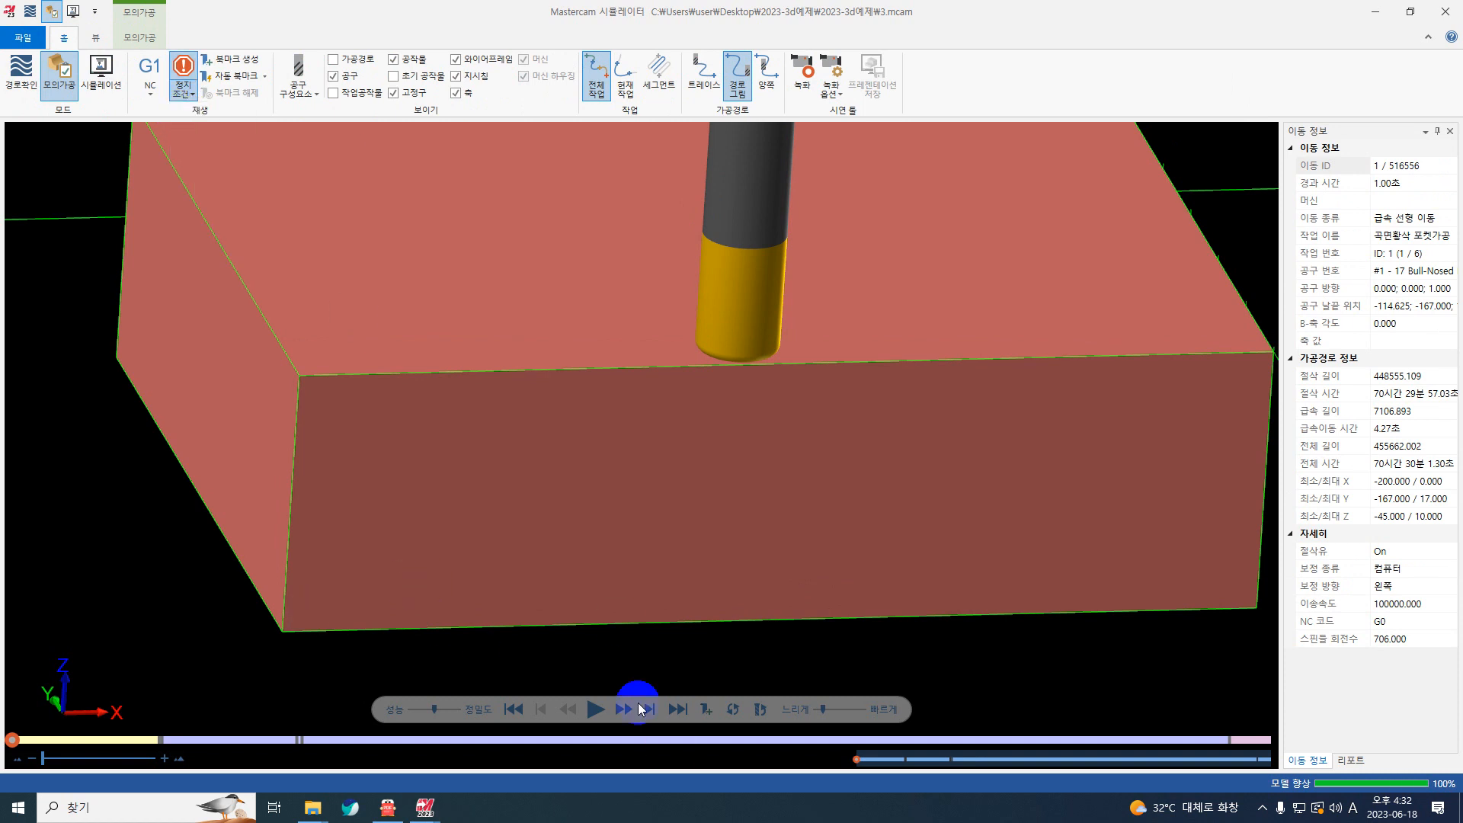
Step: Play the machining simulation at a faster speed and hide the wireframe (와이어프레임)
left_click(595, 708)
scroll(589, 619, "down", 5)
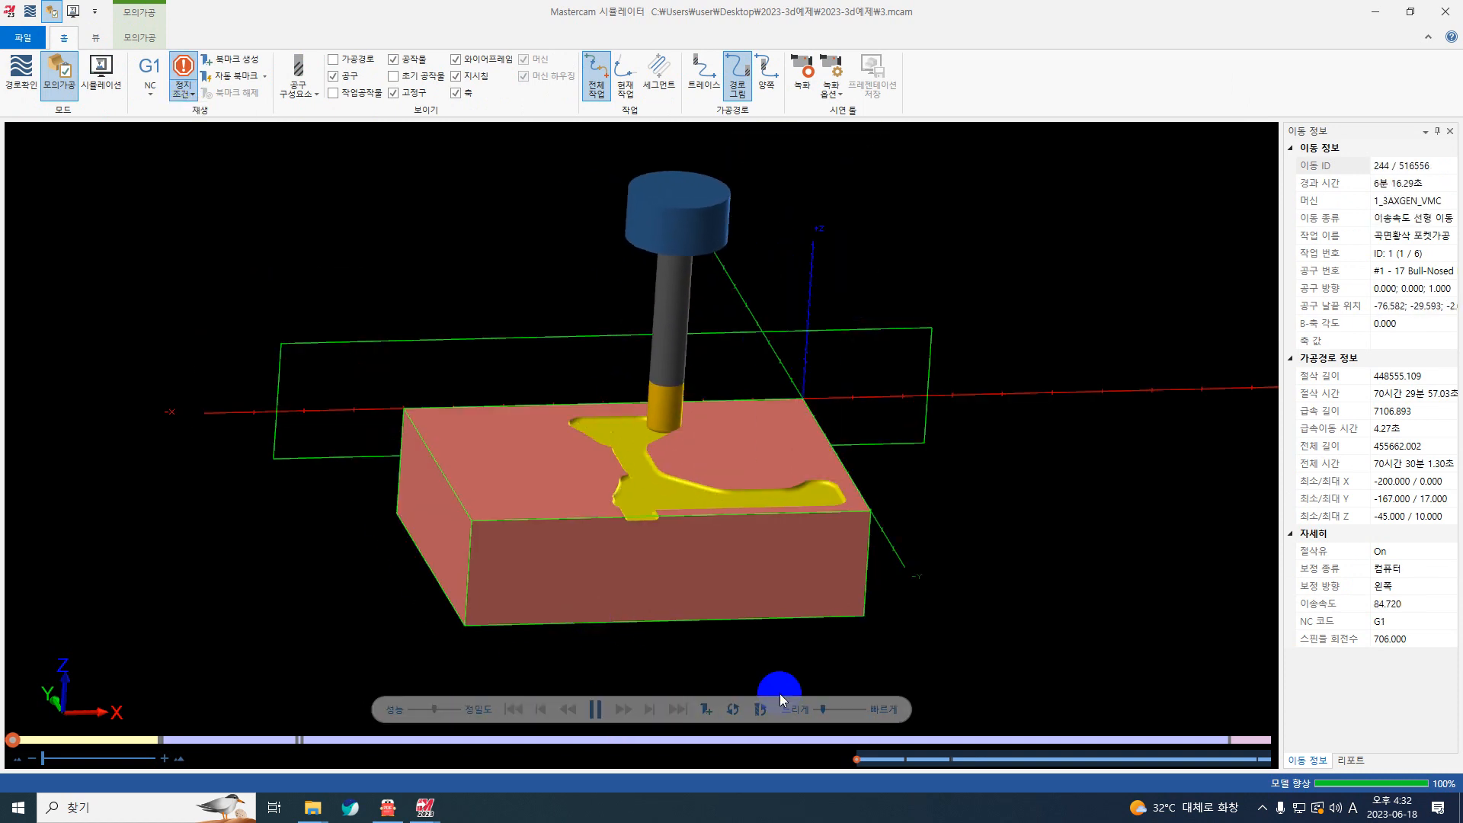
left_click(836, 710)
left_click(849, 710)
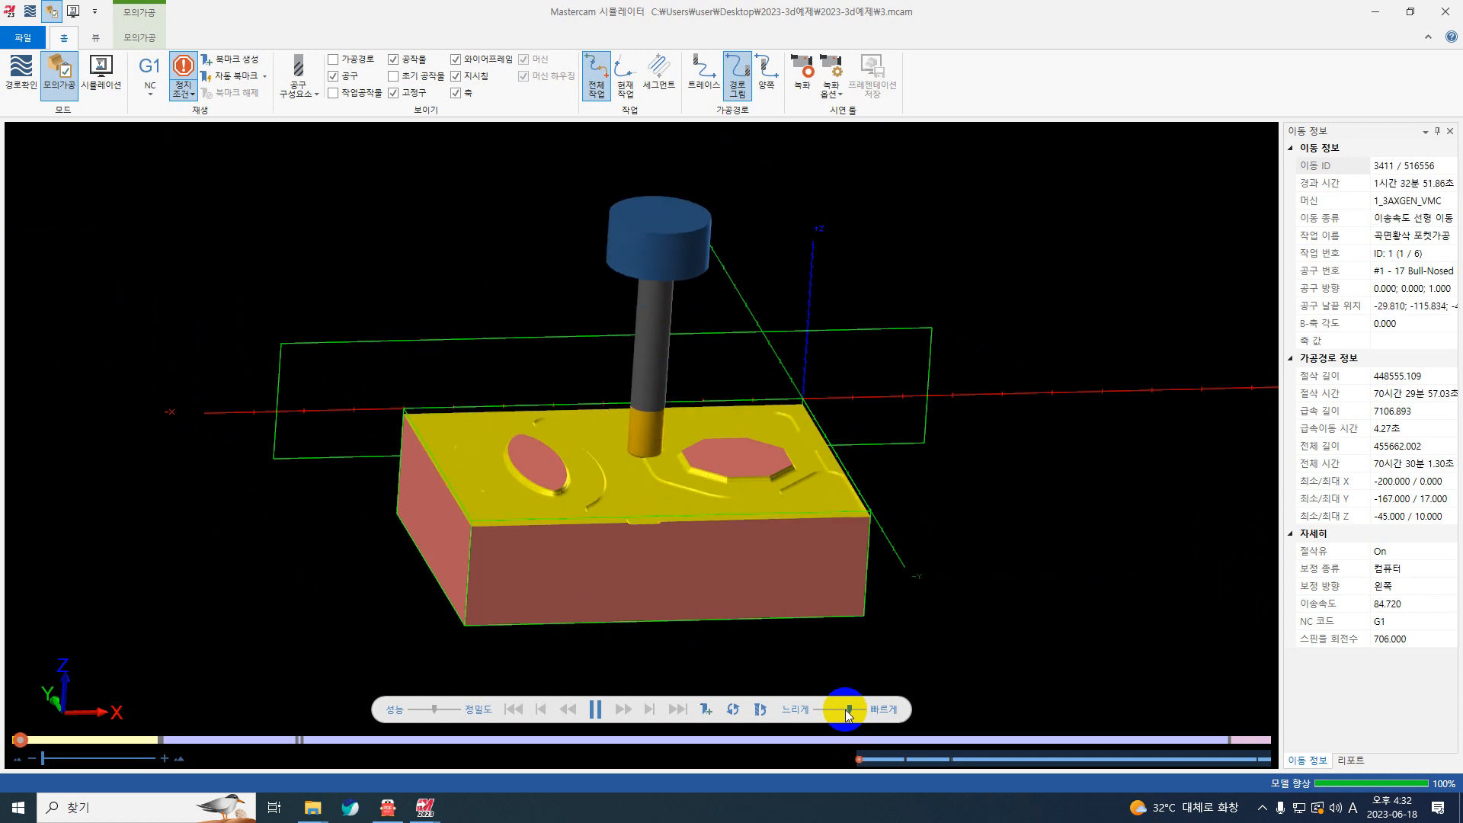
left_click(456, 59)
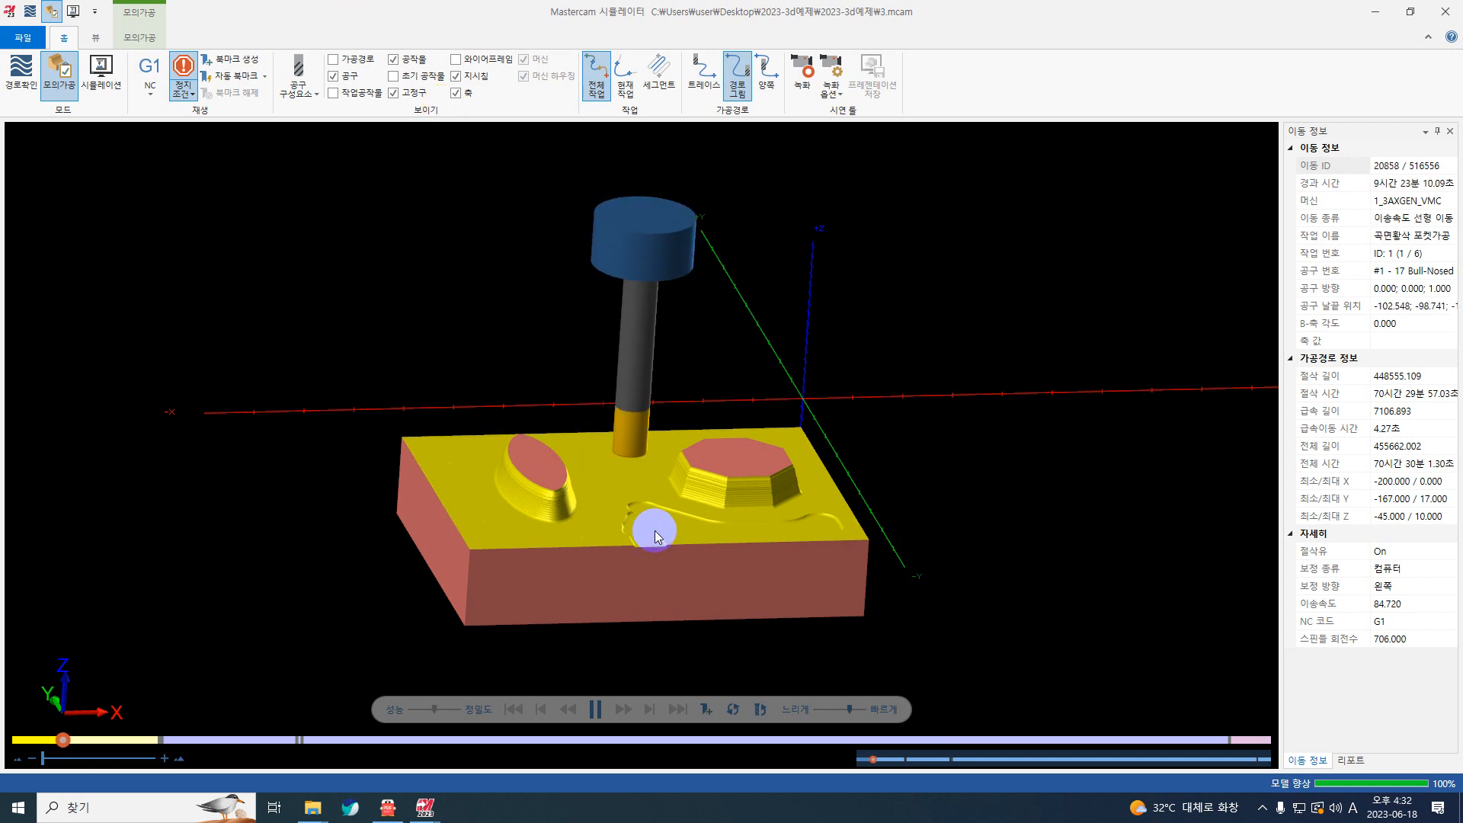
Step: Resume the simulation at maximum speed and examine the 12 mm bull-nosed finishing on both bosses and the base
scroll(654, 536, "up", 2)
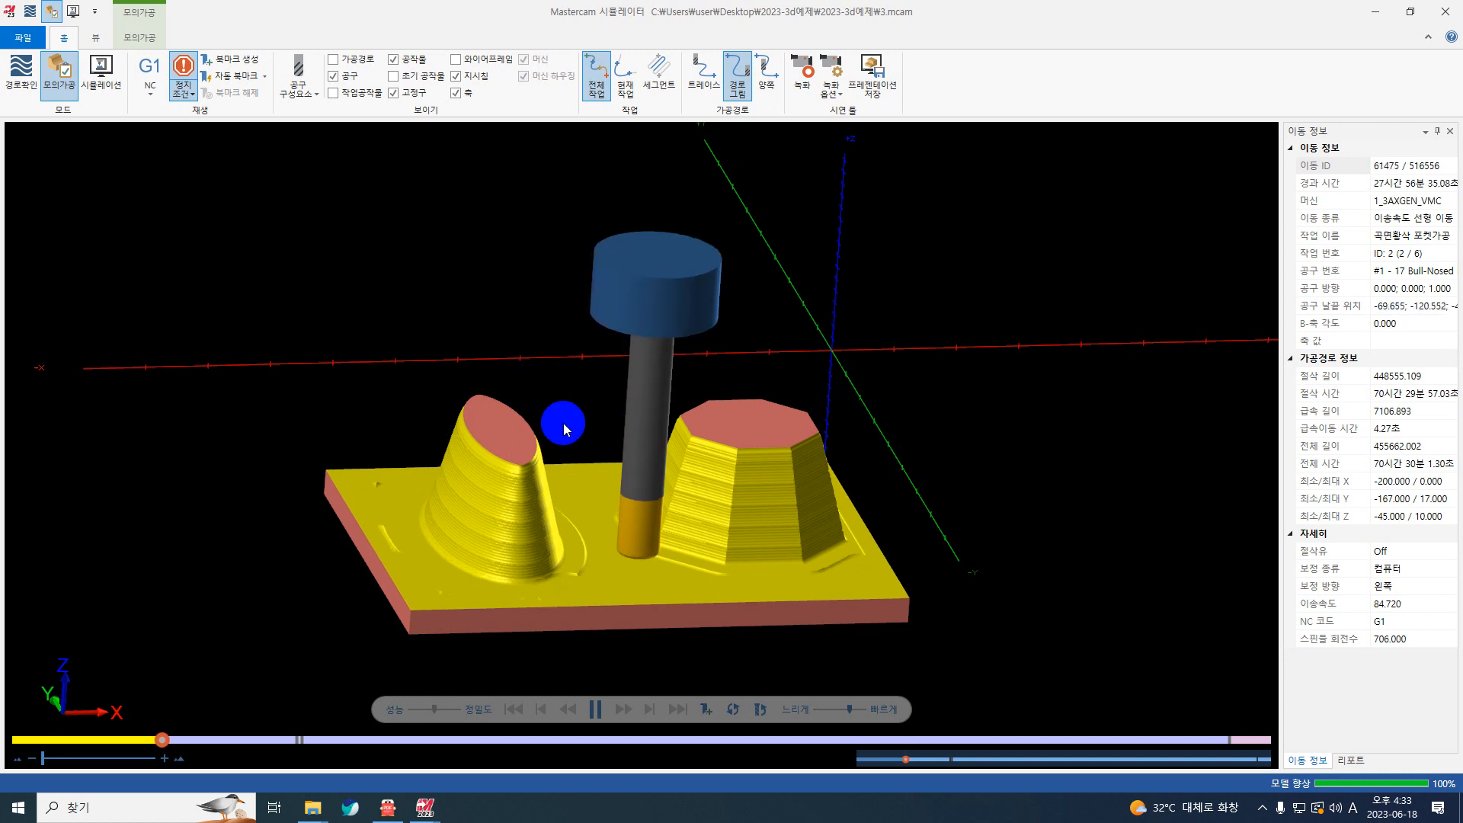
left_click(595, 708)
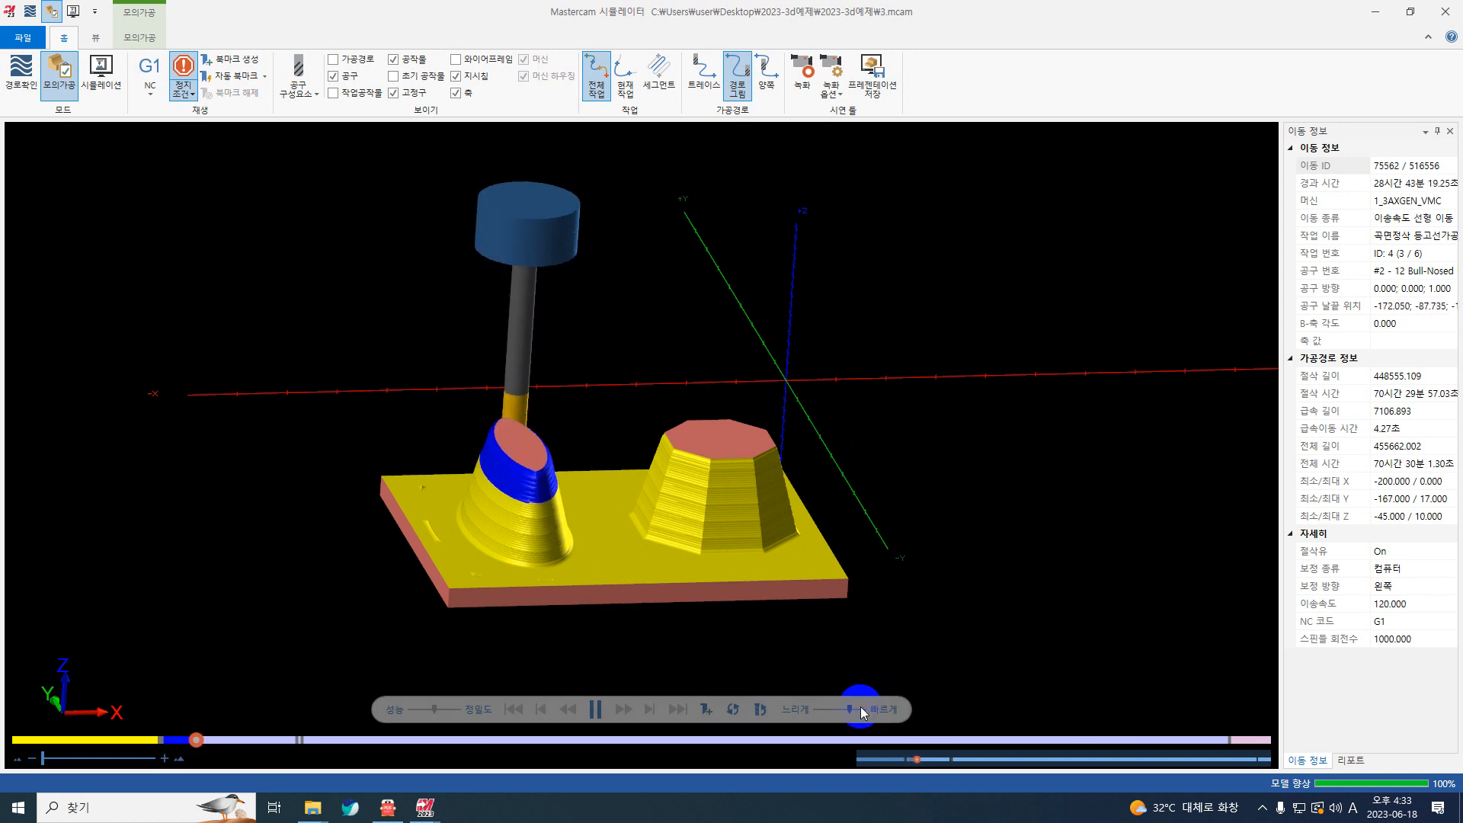
left_click_drag(850, 710, 864, 710)
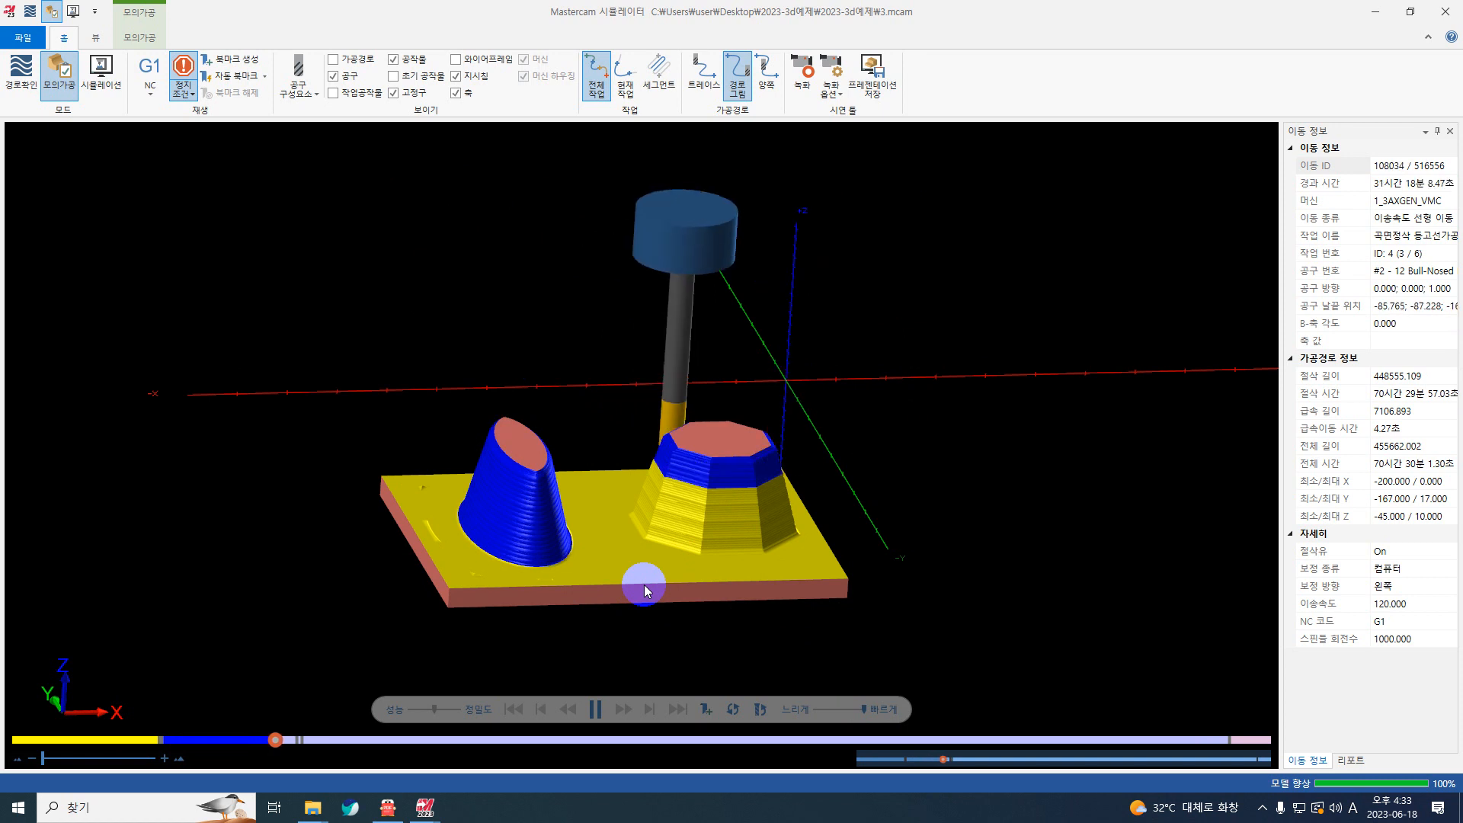
scroll(440, 541, "up", 5)
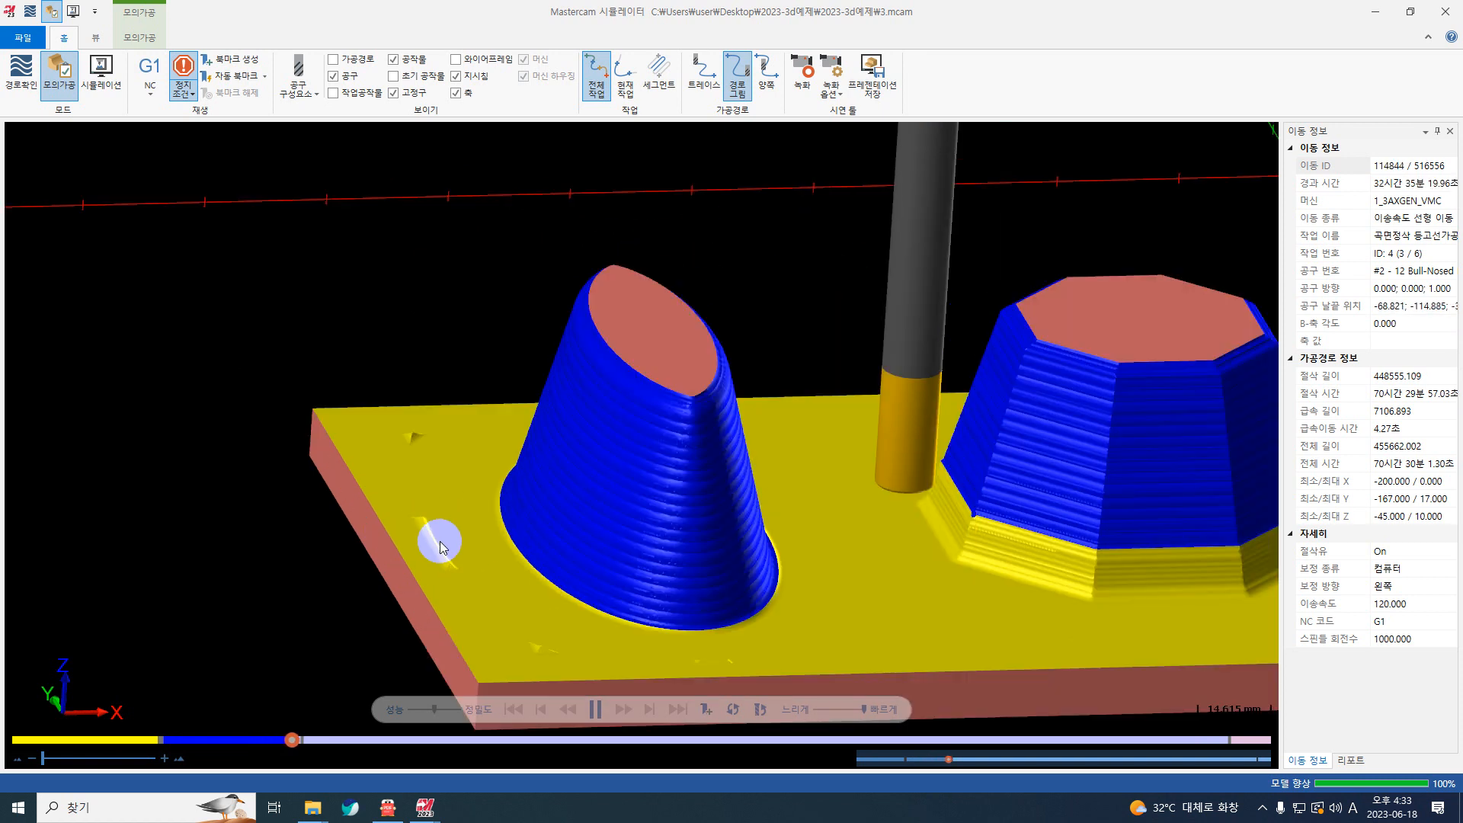
scroll(377, 487, "down", 2)
scroll(377, 480, "down", 5)
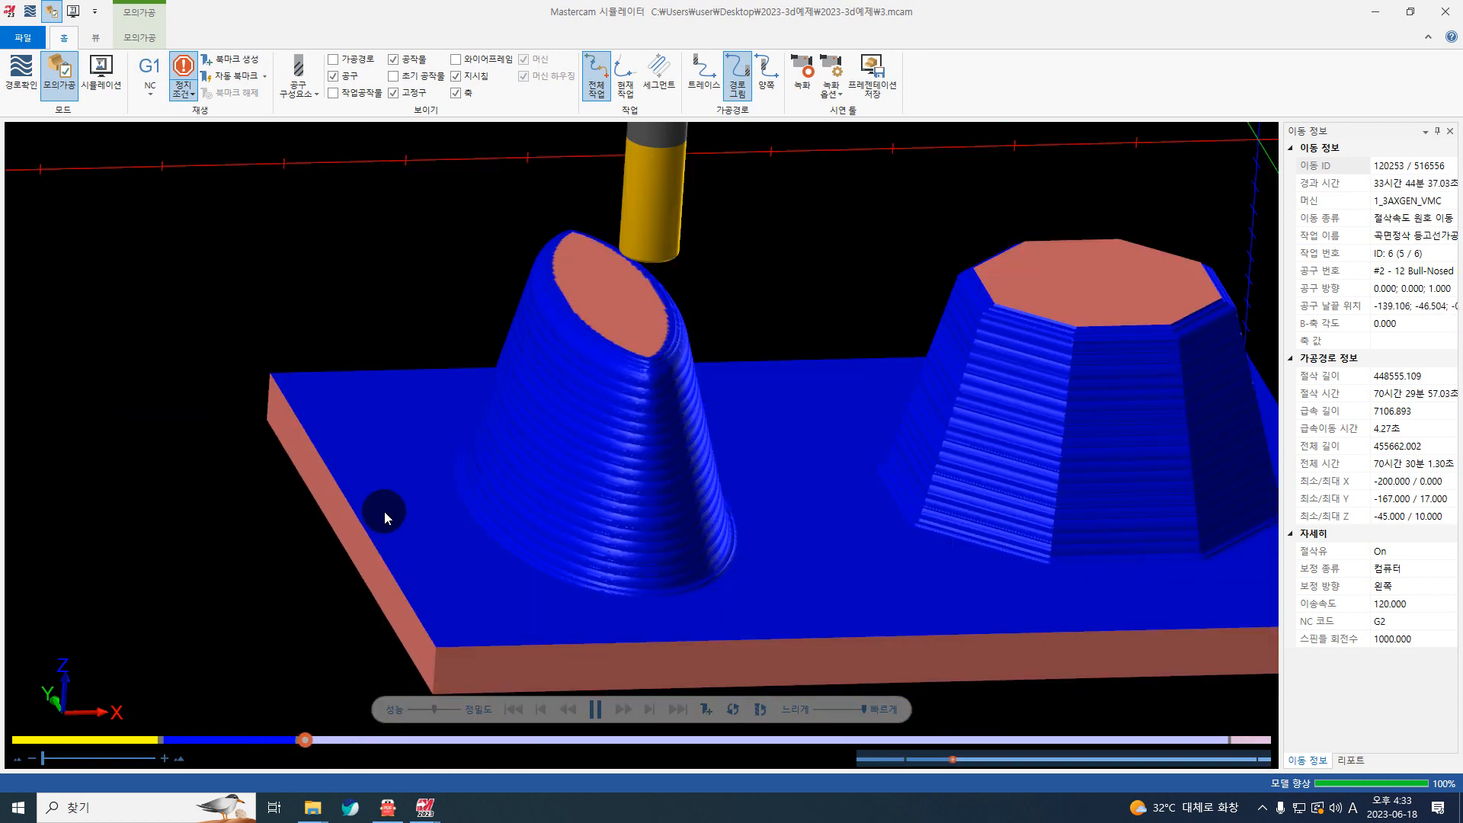
scroll(468, 483, "up", 4)
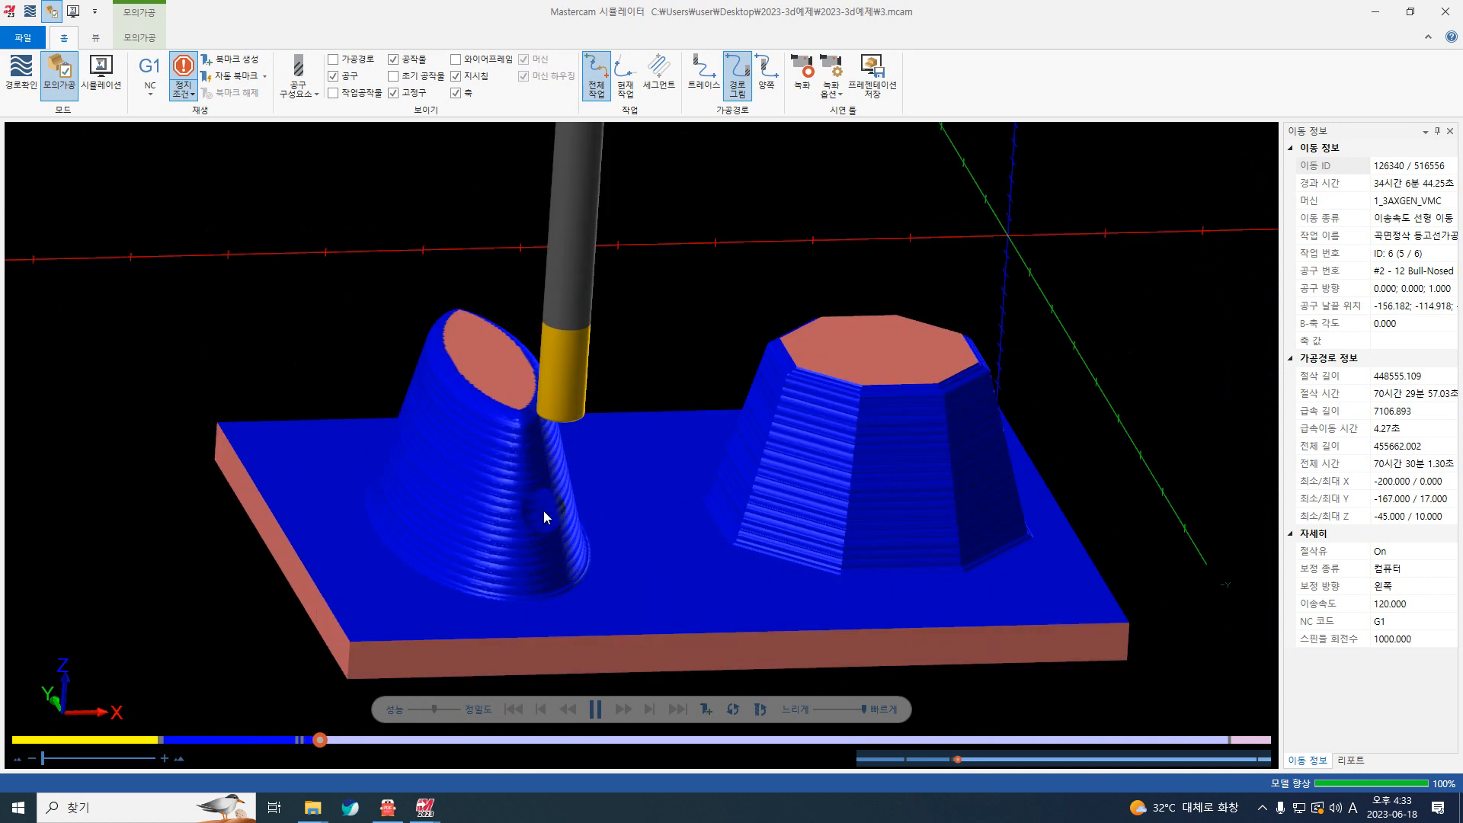
scroll(550, 513, "down", 5)
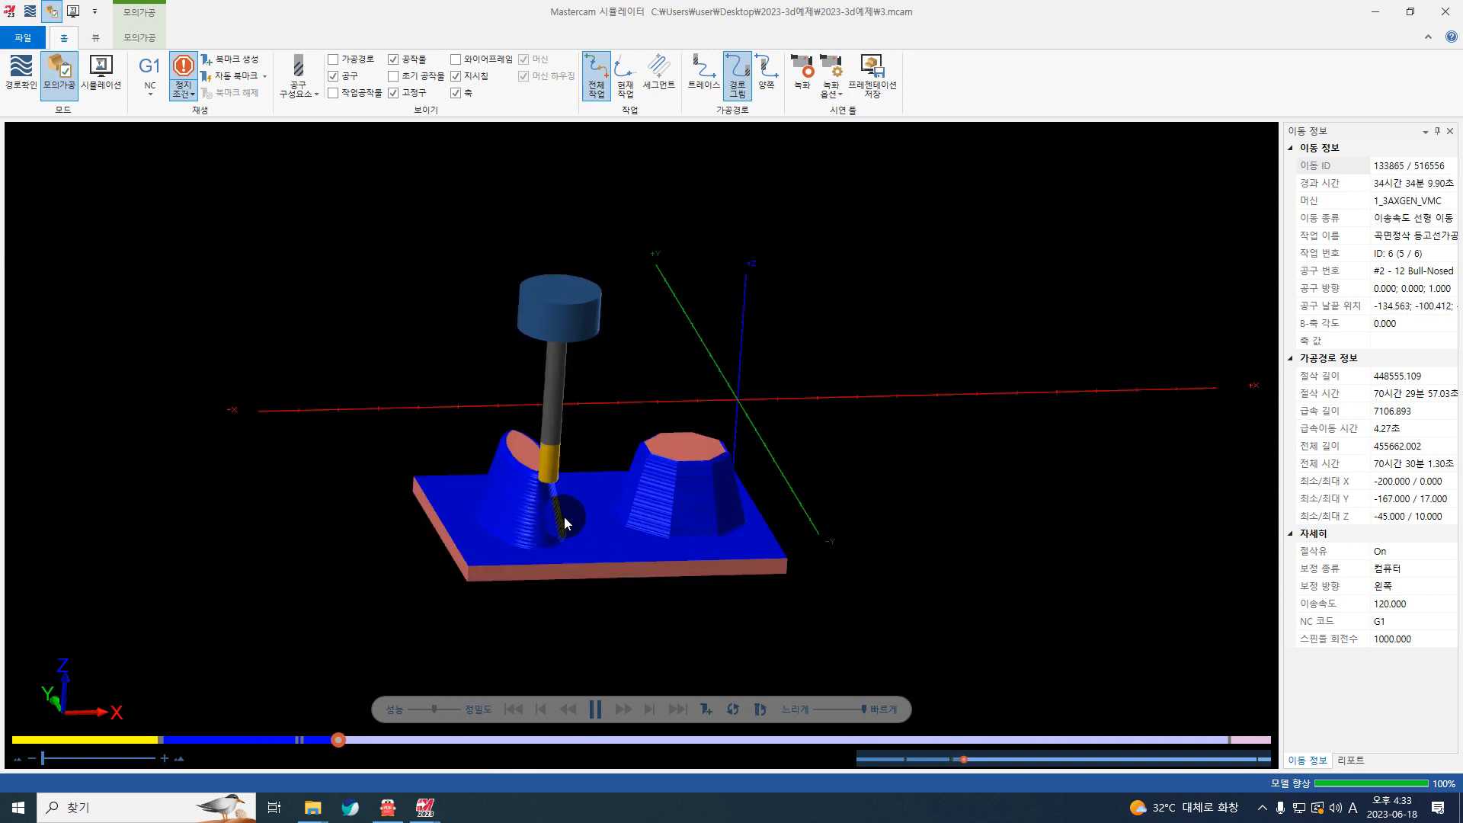
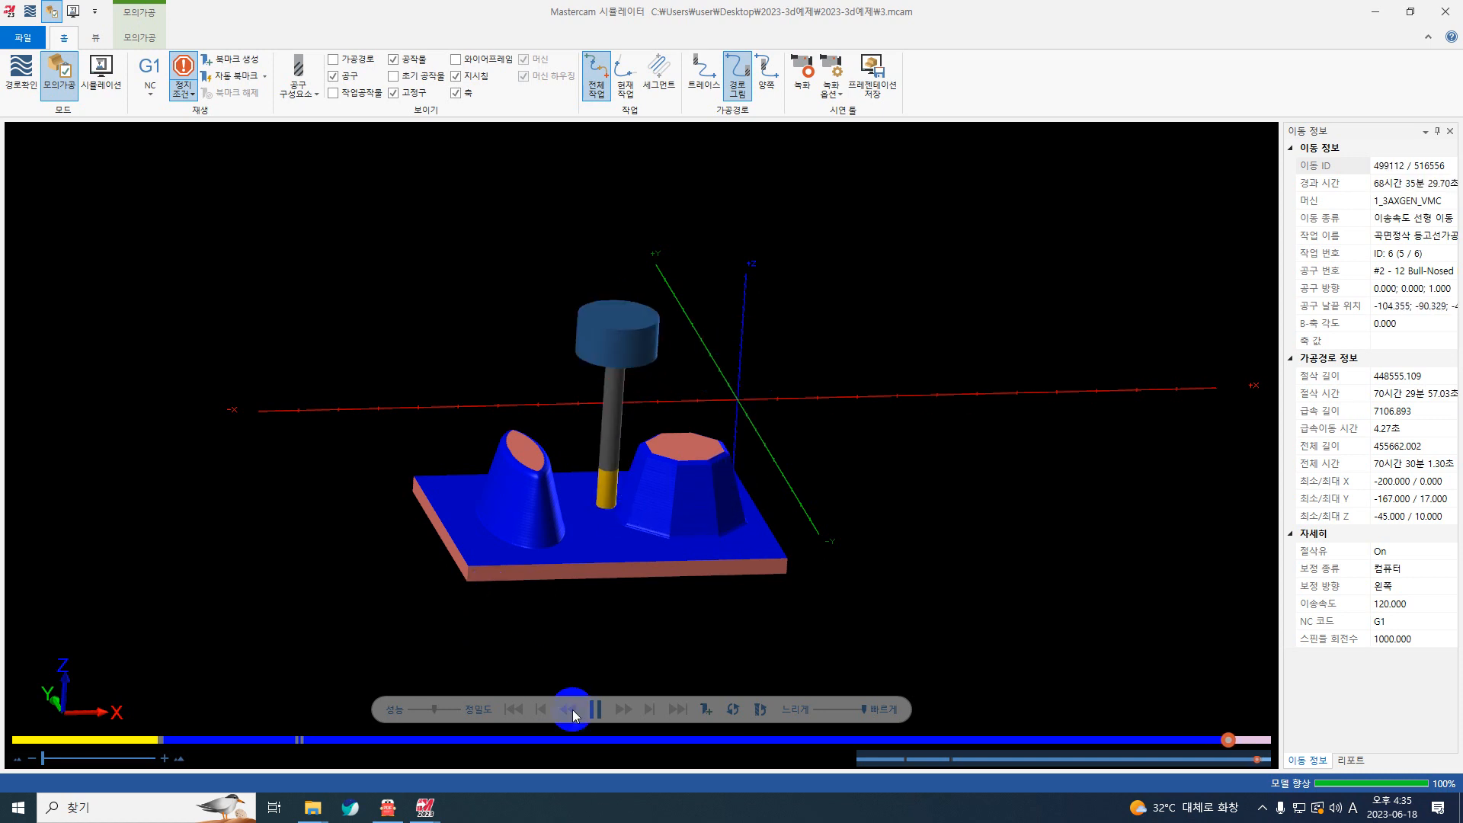
Step: Resume the simulation past the tool change and examine the 10 mm flat end mill contour pass around both boss bases
scroll(574, 555, "down", 3)
scroll(604, 506, "up", 5)
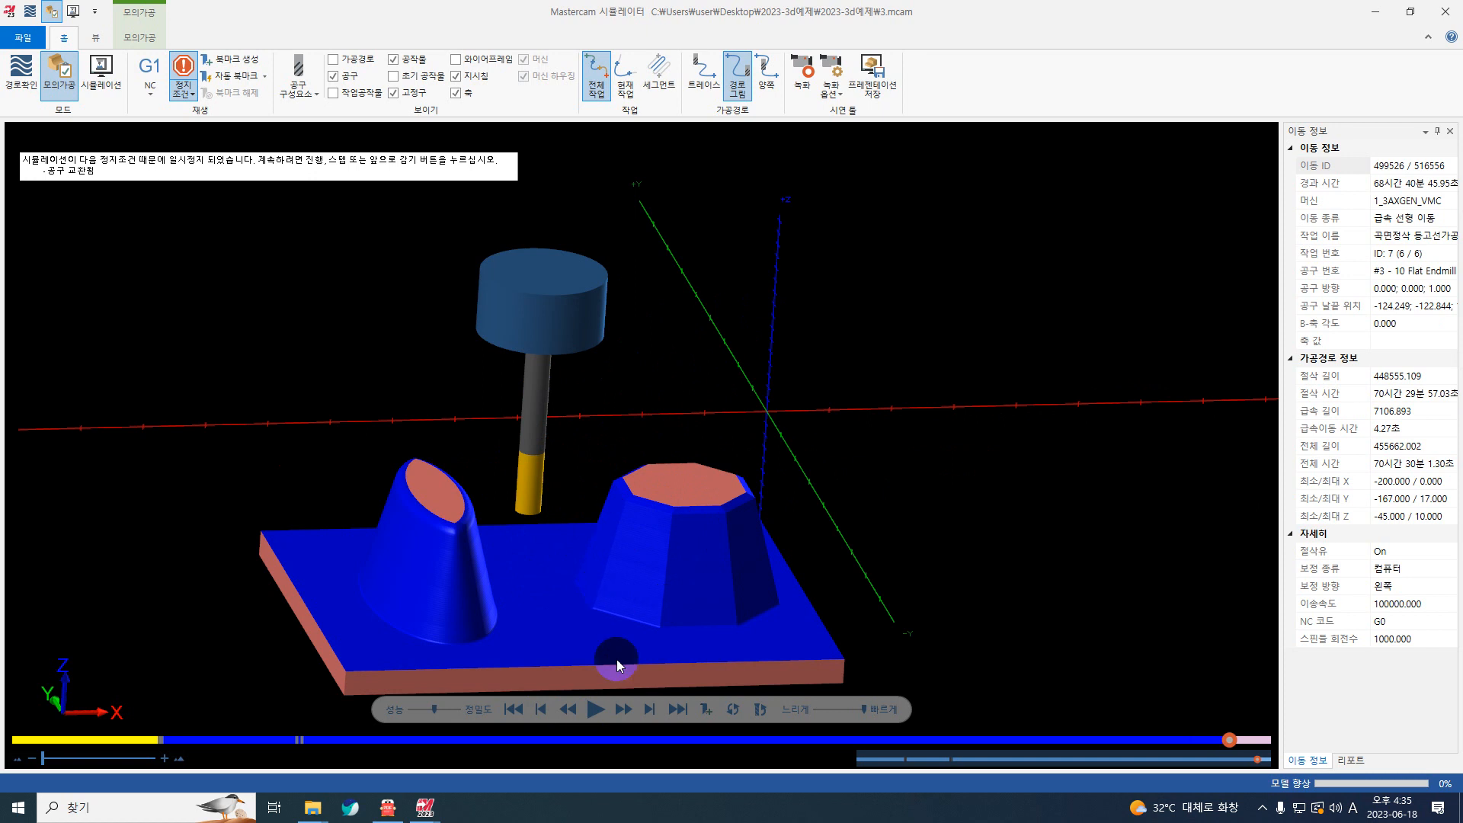
left_click(595, 709)
scroll(444, 651, "up", 5)
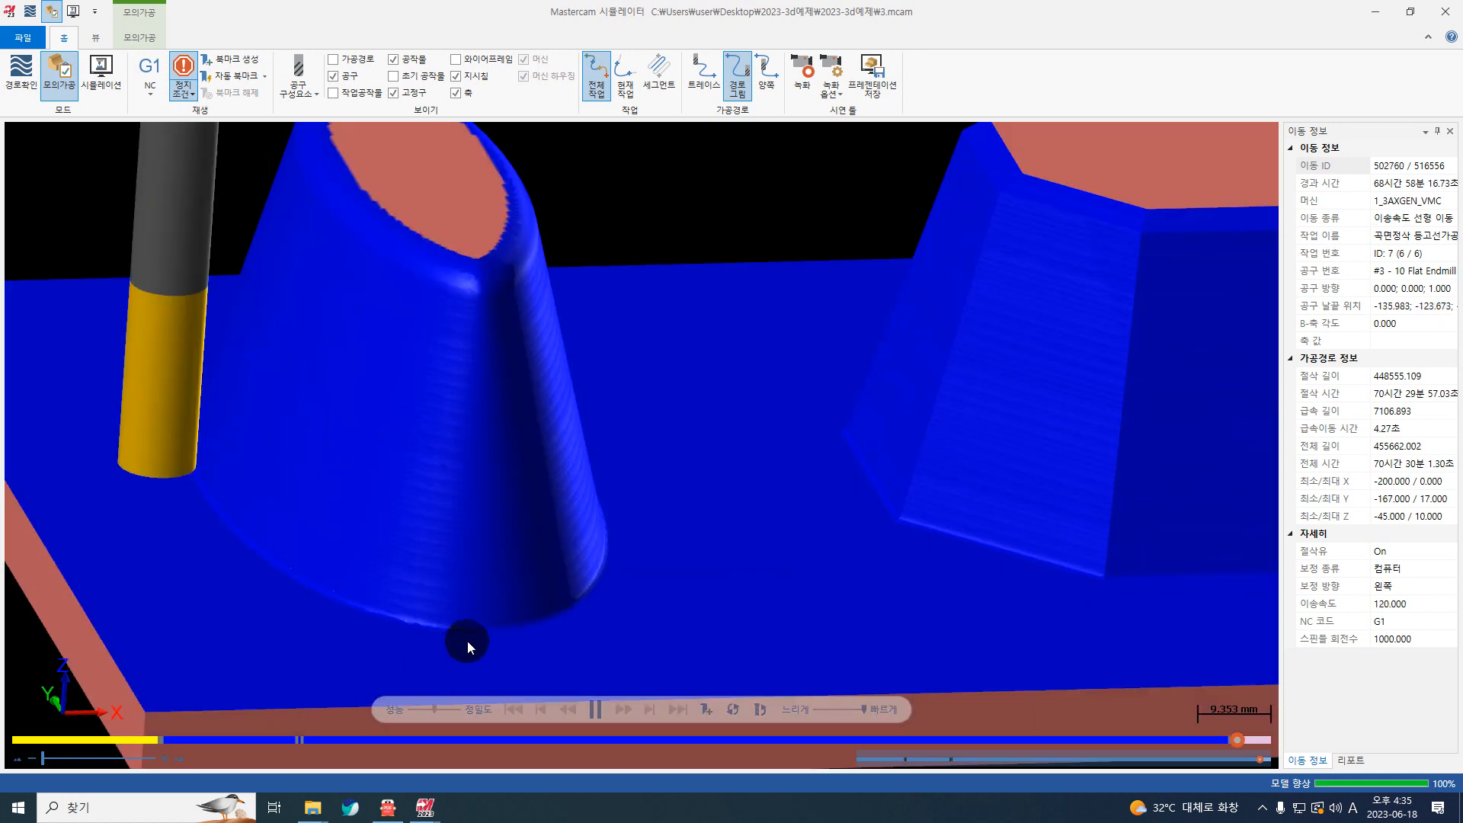
mouse_move(473, 618)
middle_mouse_down()
mouse_move(428, 610)
mouse_move(449, 619)
middle_mouse_up()
scroll(449, 619, "down", 5)
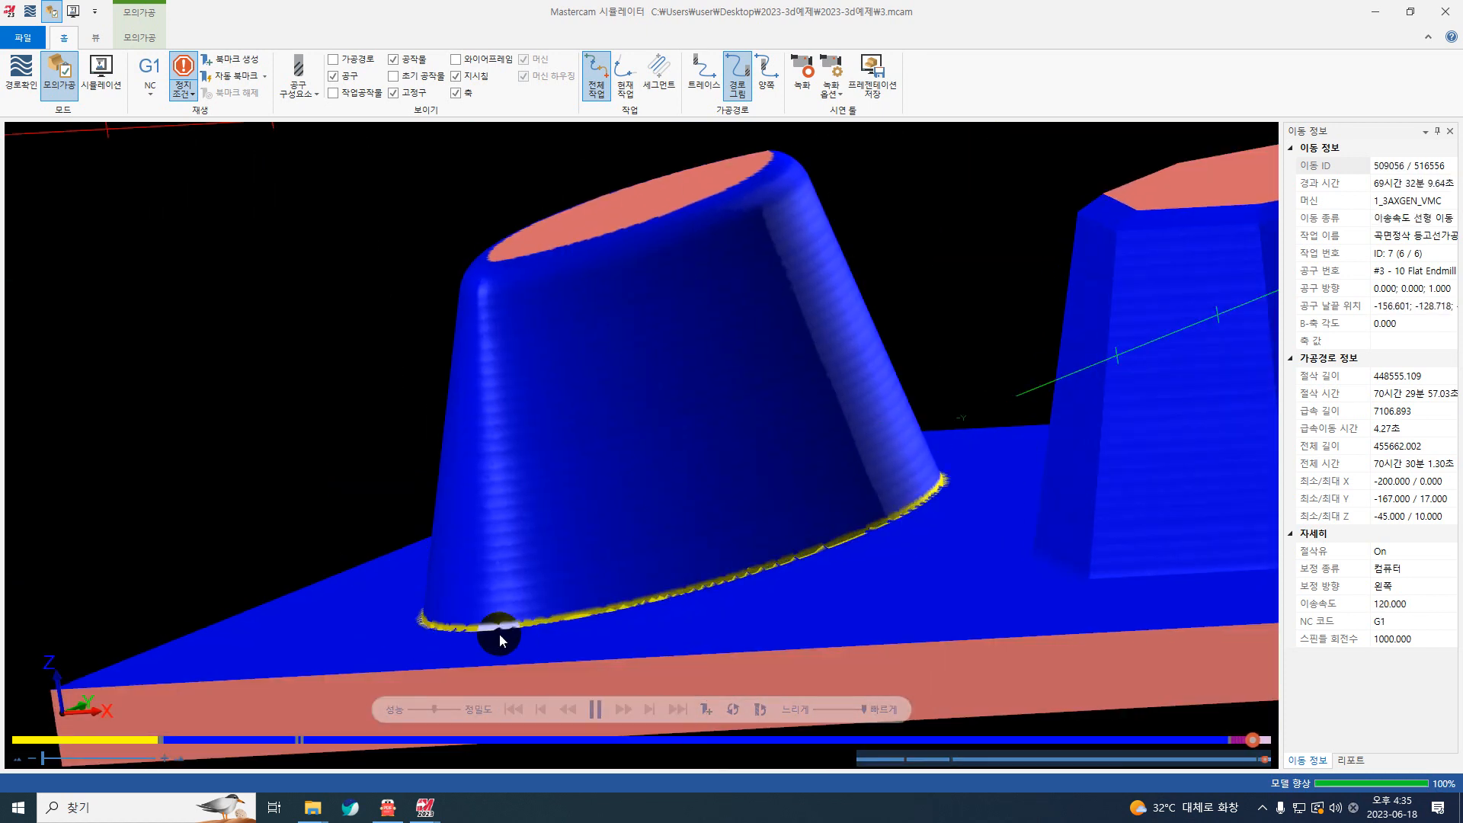
scroll(623, 601, "up", 3)
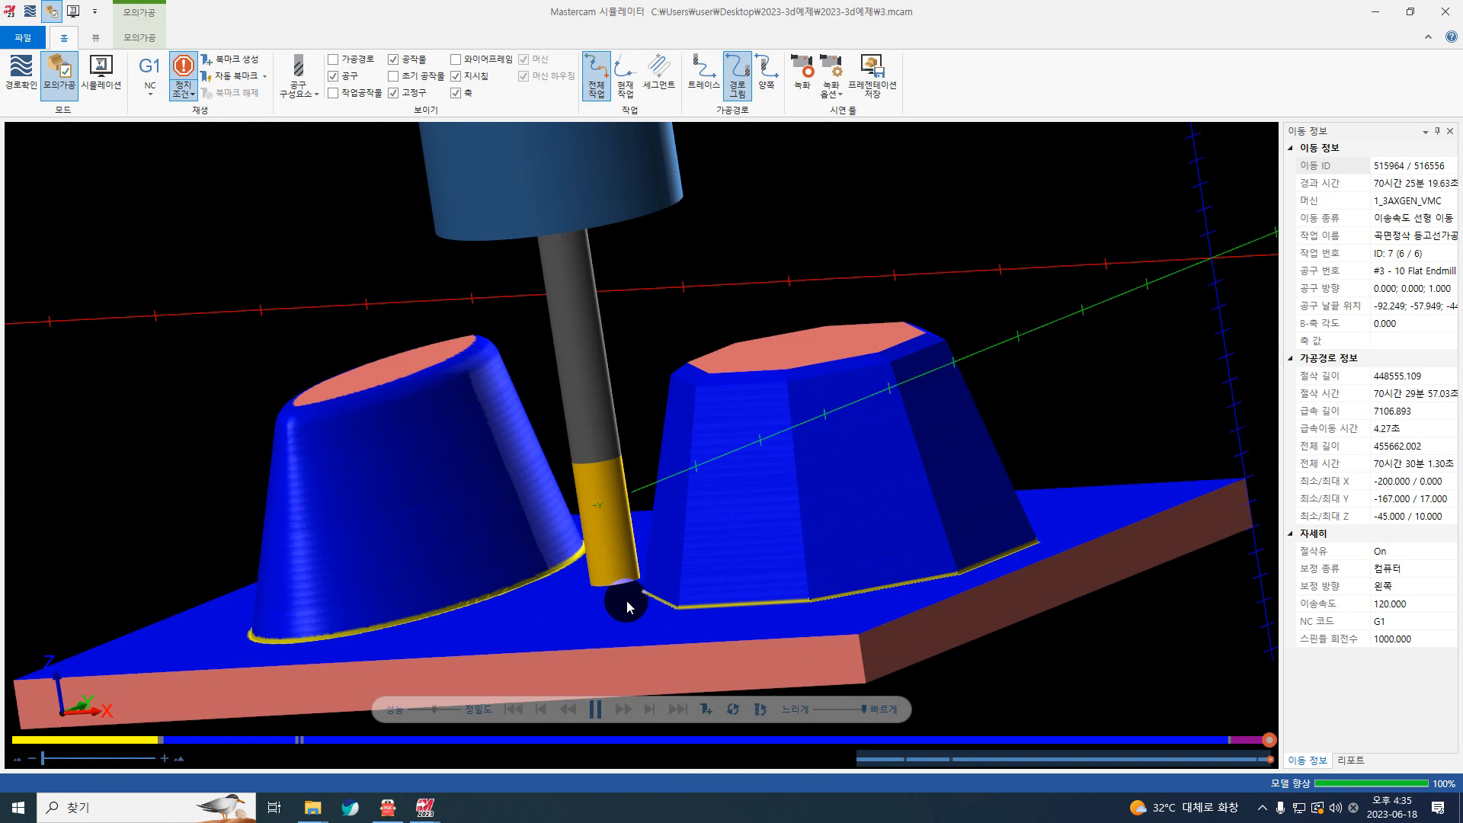
middle_click_drag(683, 609, 631, 581)
Step: Examine the flat end mill's cut at the base corners of the octagonal boss and along the foot of the oval boss
scroll(586, 571, "up", 6)
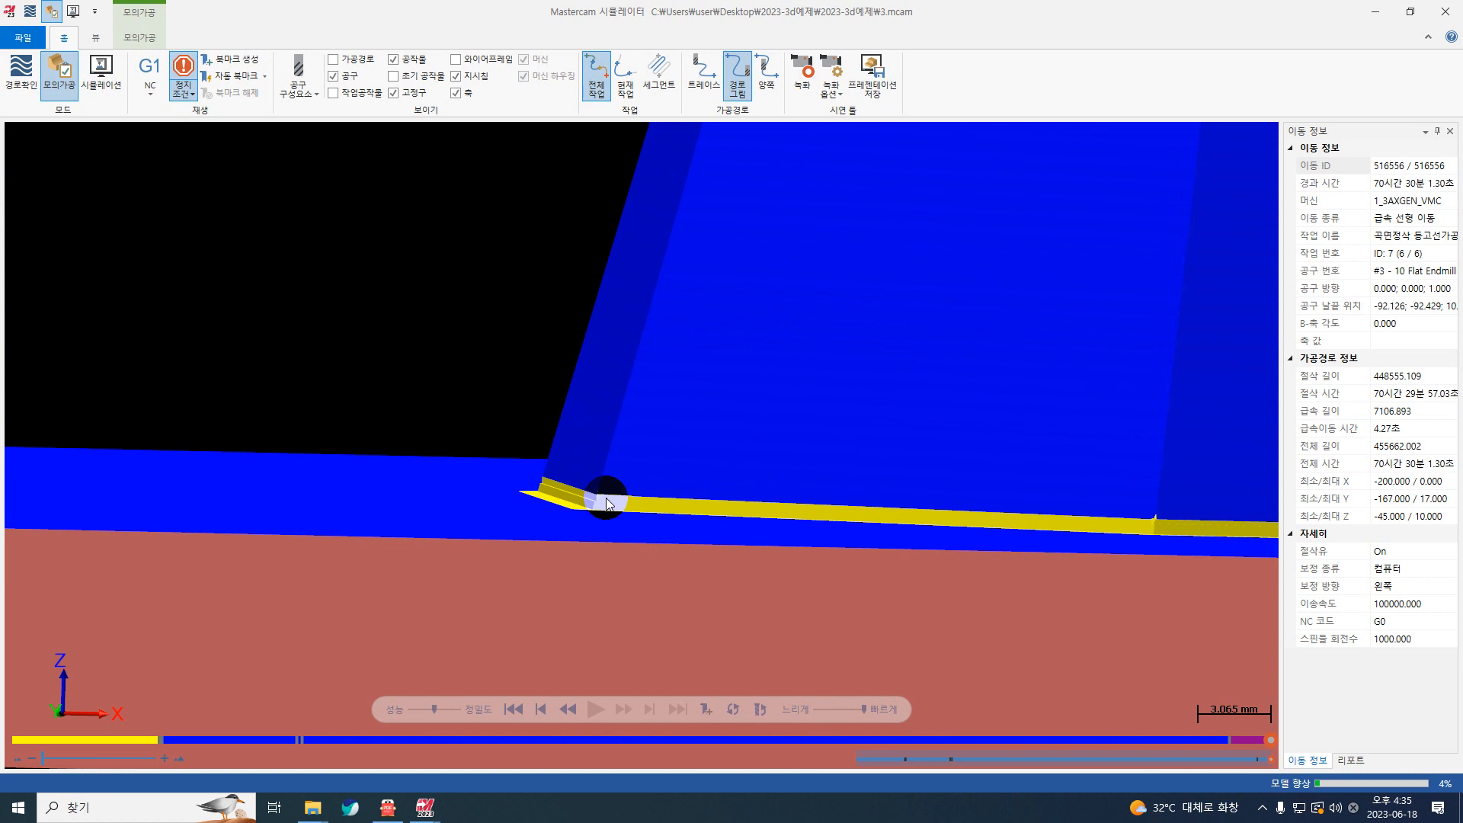
scroll(597, 505, "up", 8)
scroll(573, 499, "down", 4)
scroll(571, 511, "up", 4)
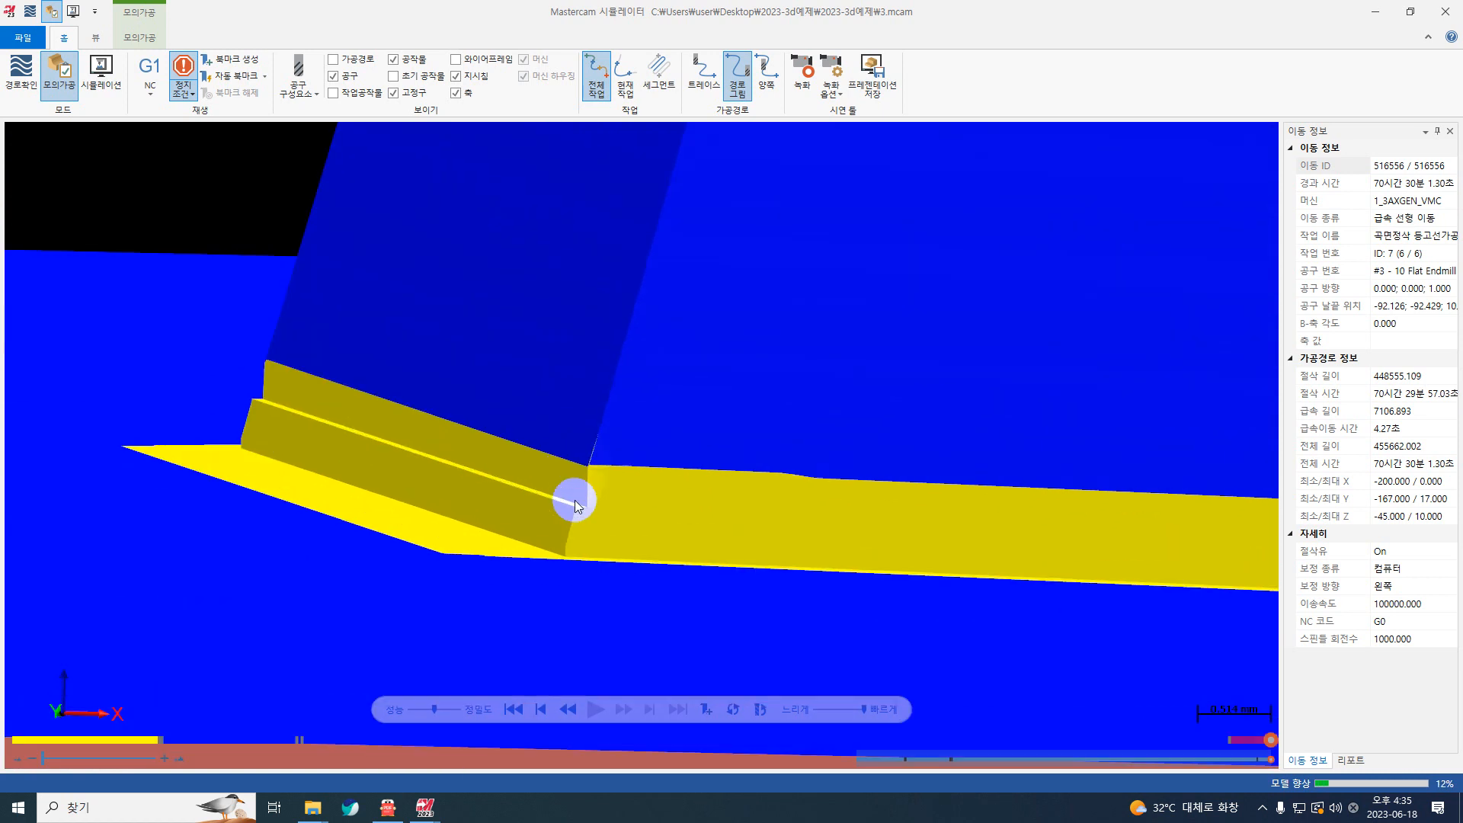
scroll(543, 499, "down", 7)
scroll(542, 500, "down", 8)
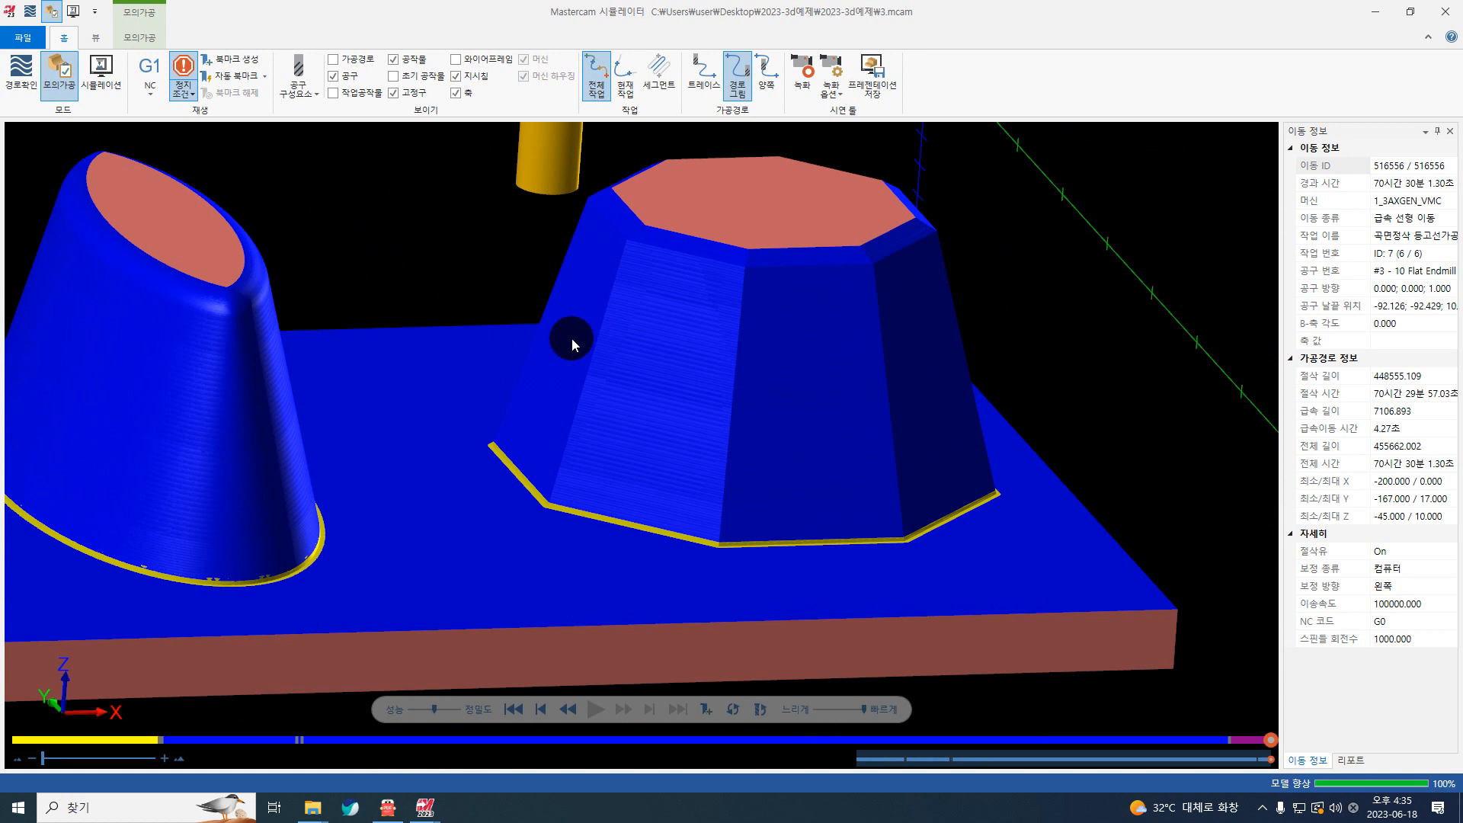
scroll(737, 472, "down", 5)
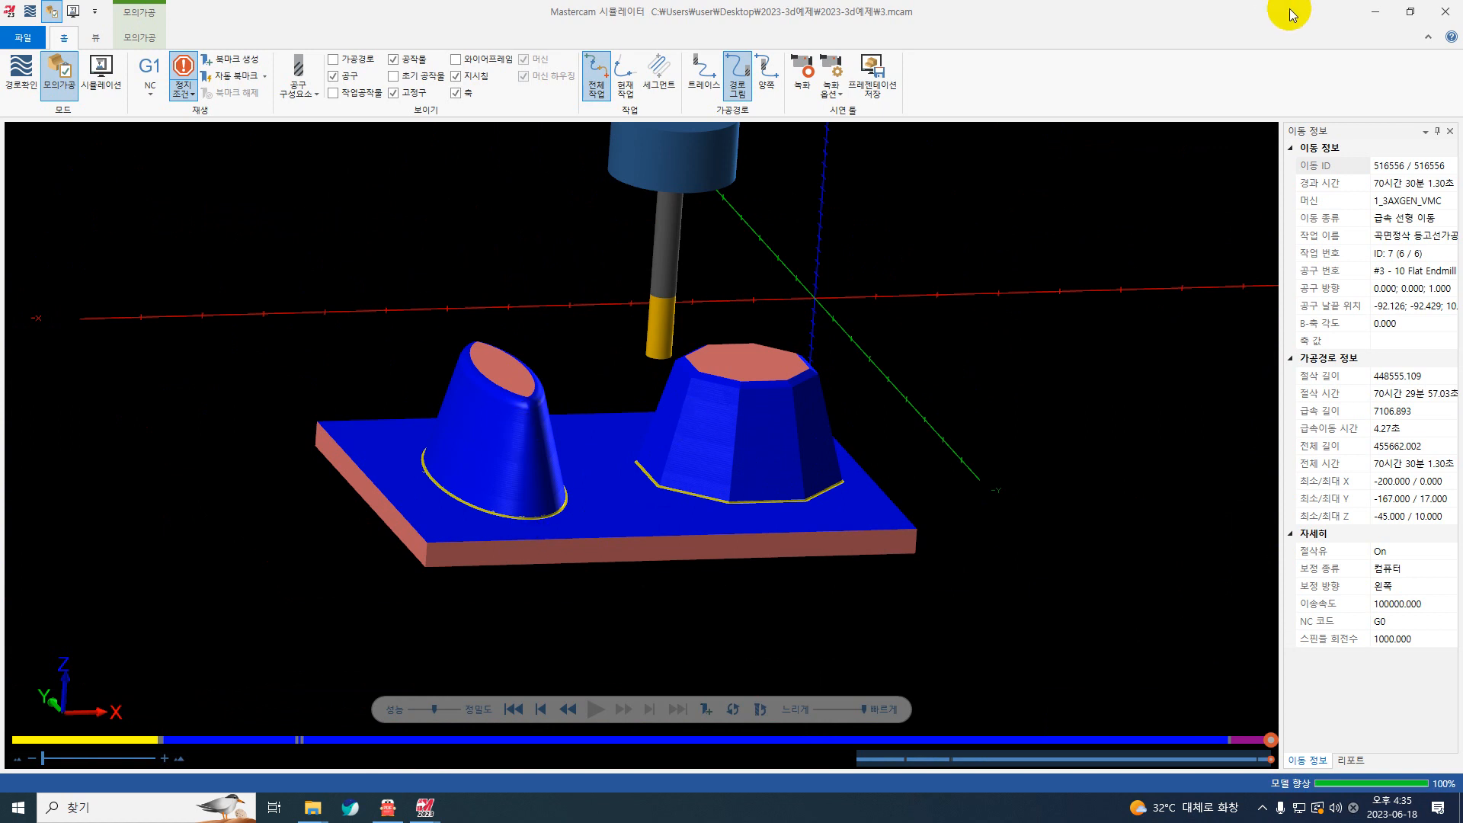
Step: Close the machining simulator and collapse the seventh operation in the toolpath group
left_click(1444, 12)
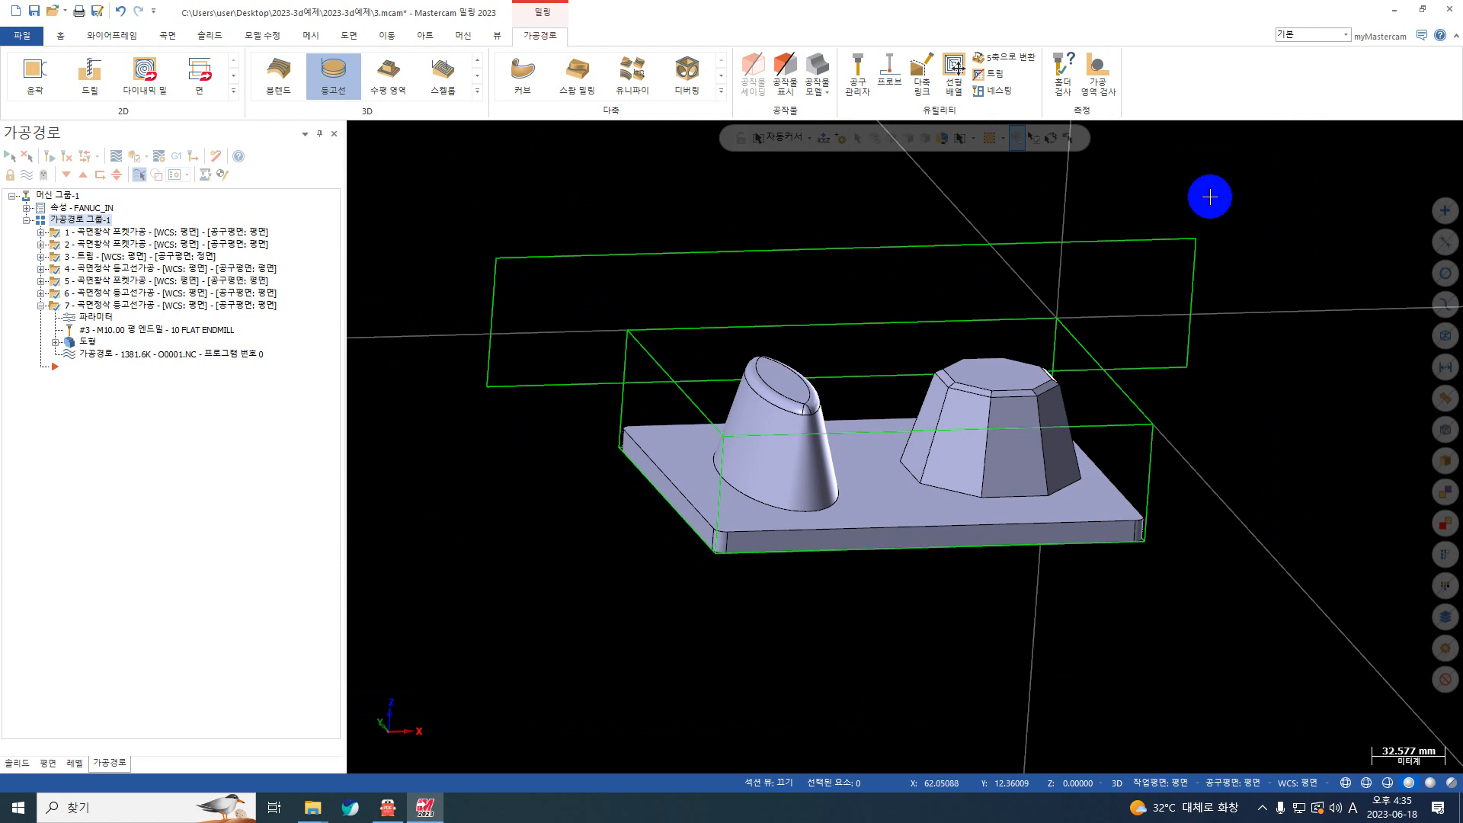
right_click(1231, 301)
left_click(1230, 273)
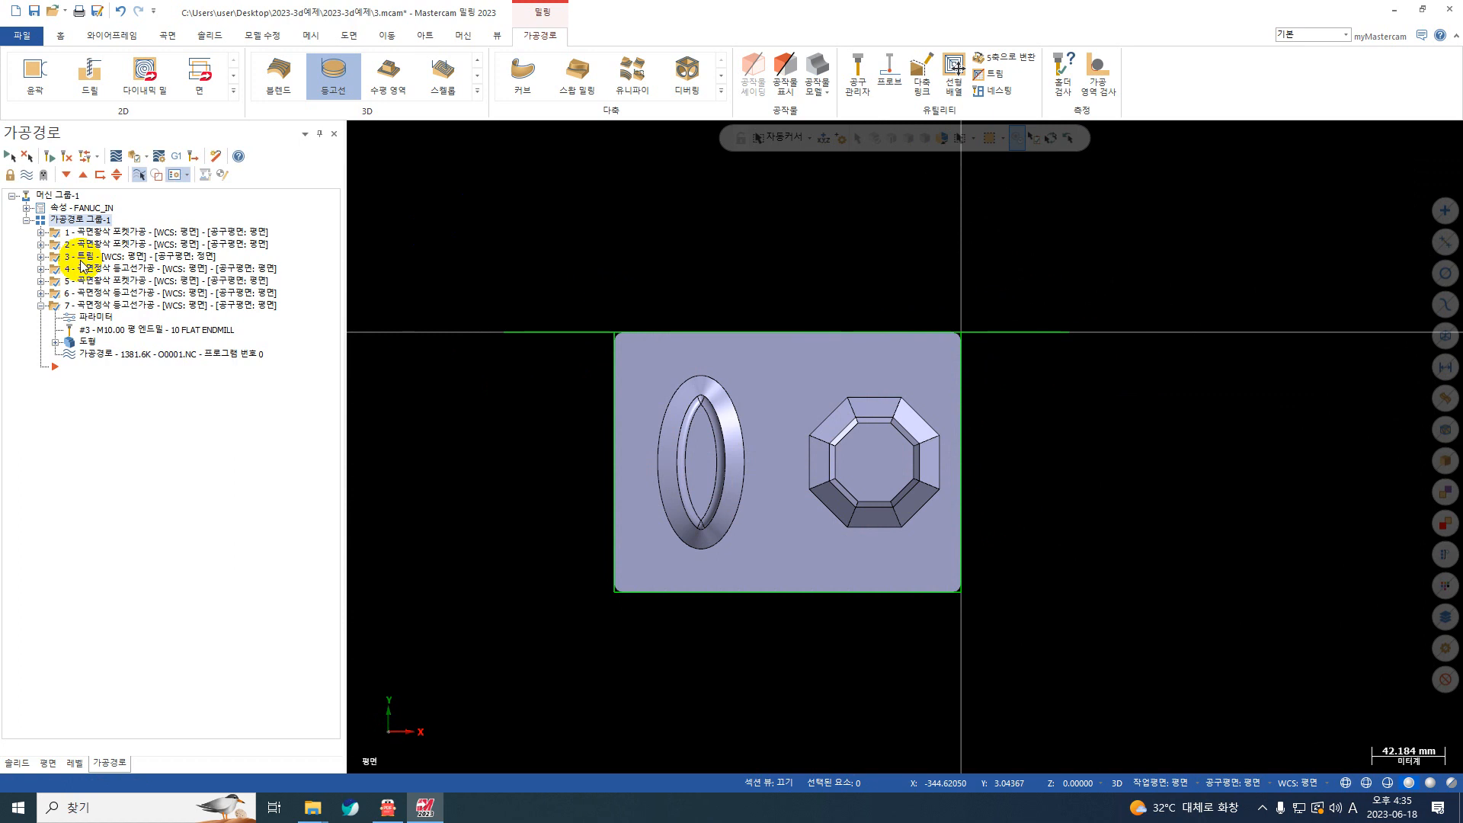
left_click(40, 304)
middle_click_drag(689, 235, 789, 221)
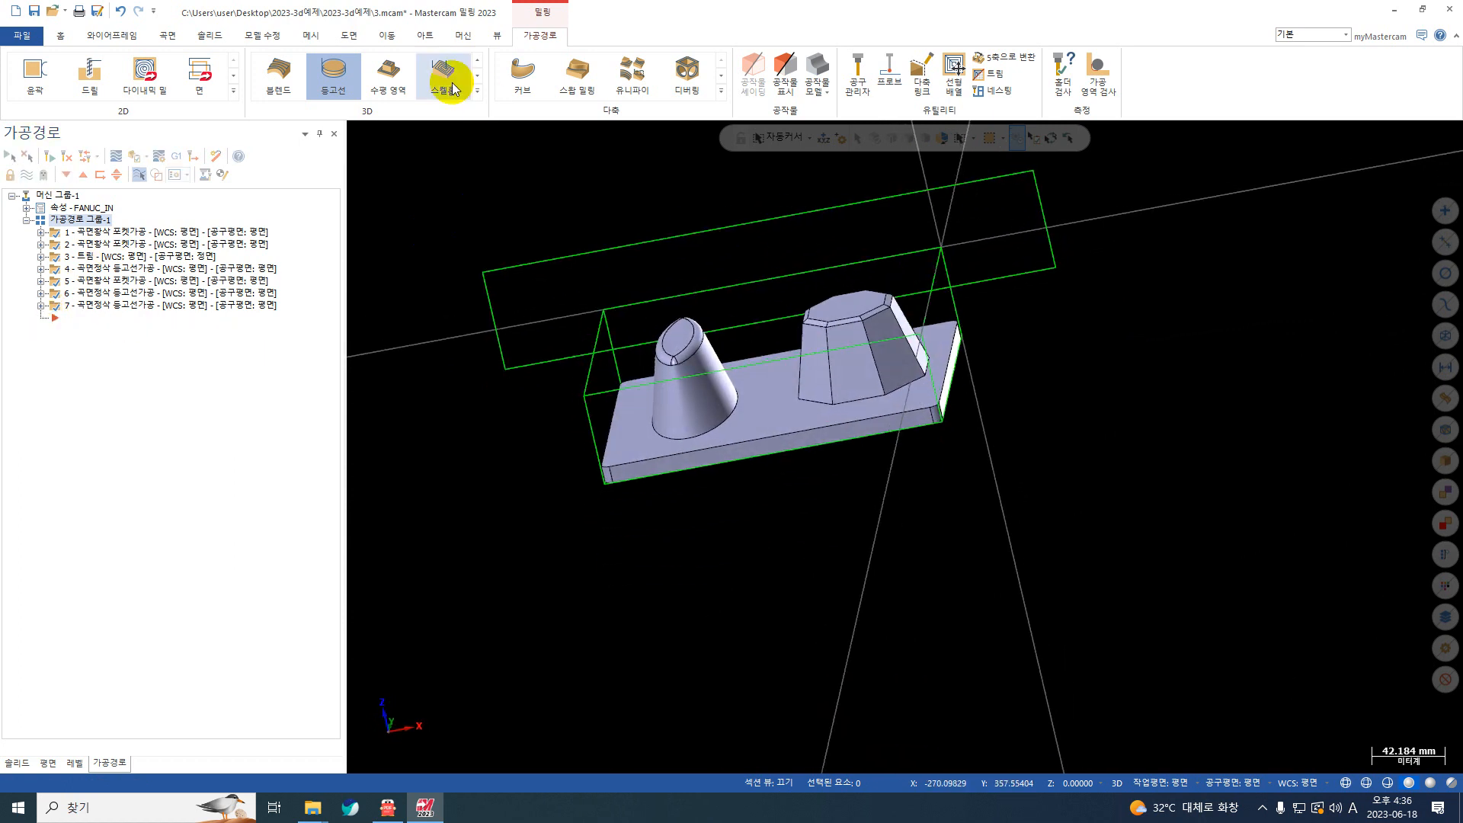
Step: Try a rectangle of about 112 by 116 mm around the octagonal boss in the top view, and undo it
left_click(211, 36)
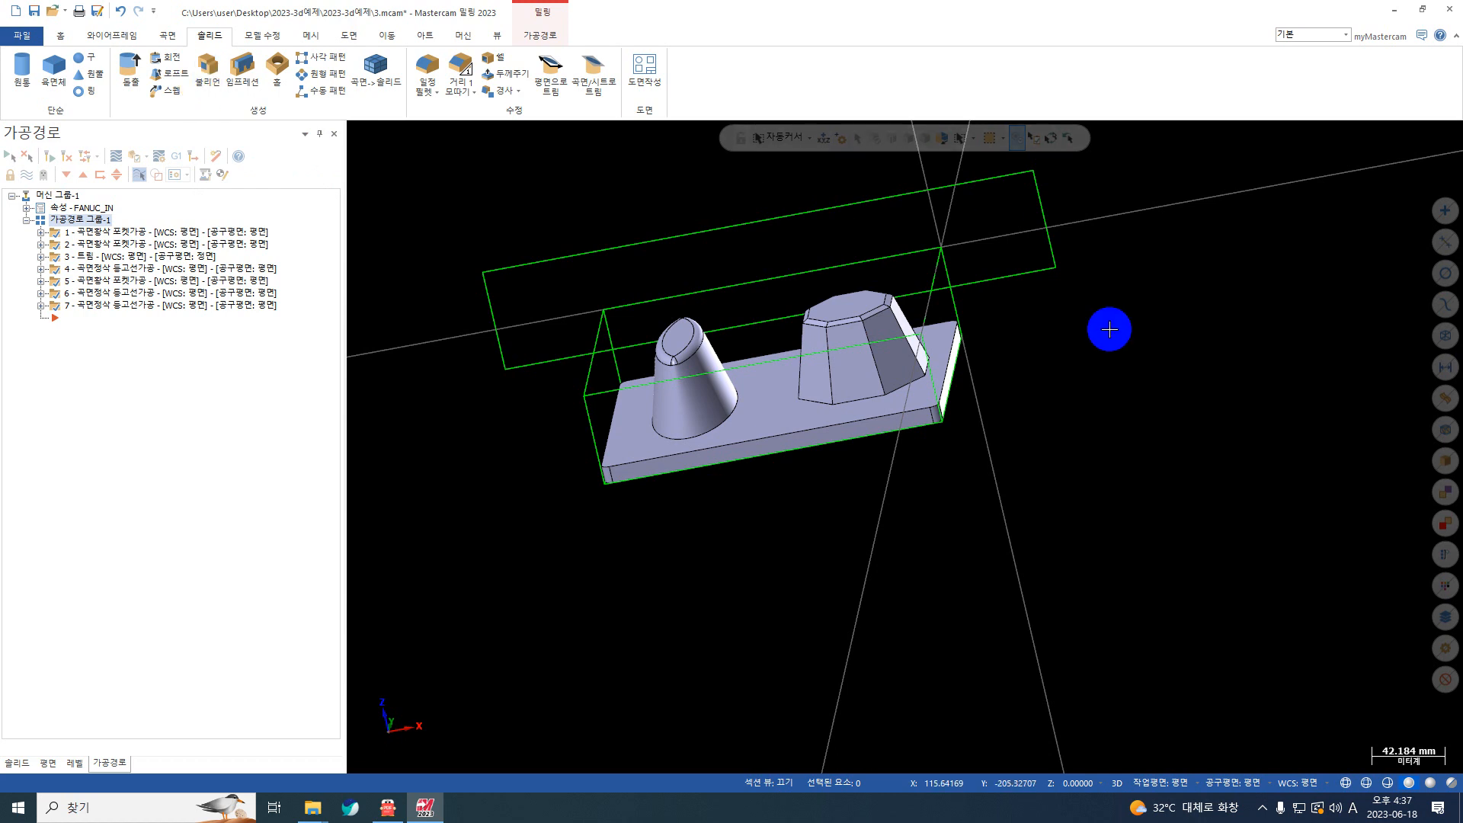
right_click(1104, 328)
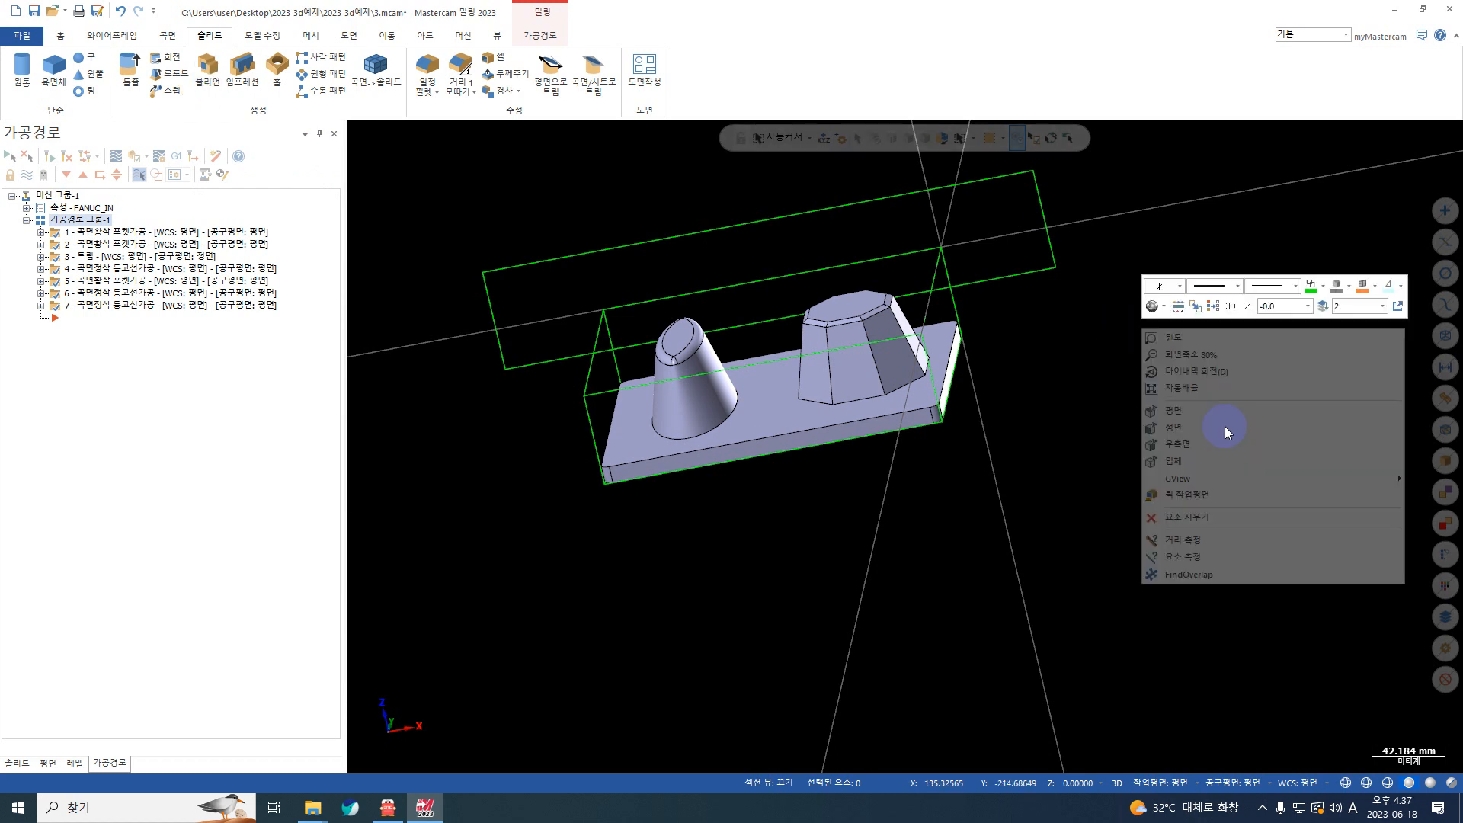
left_click(1177, 418)
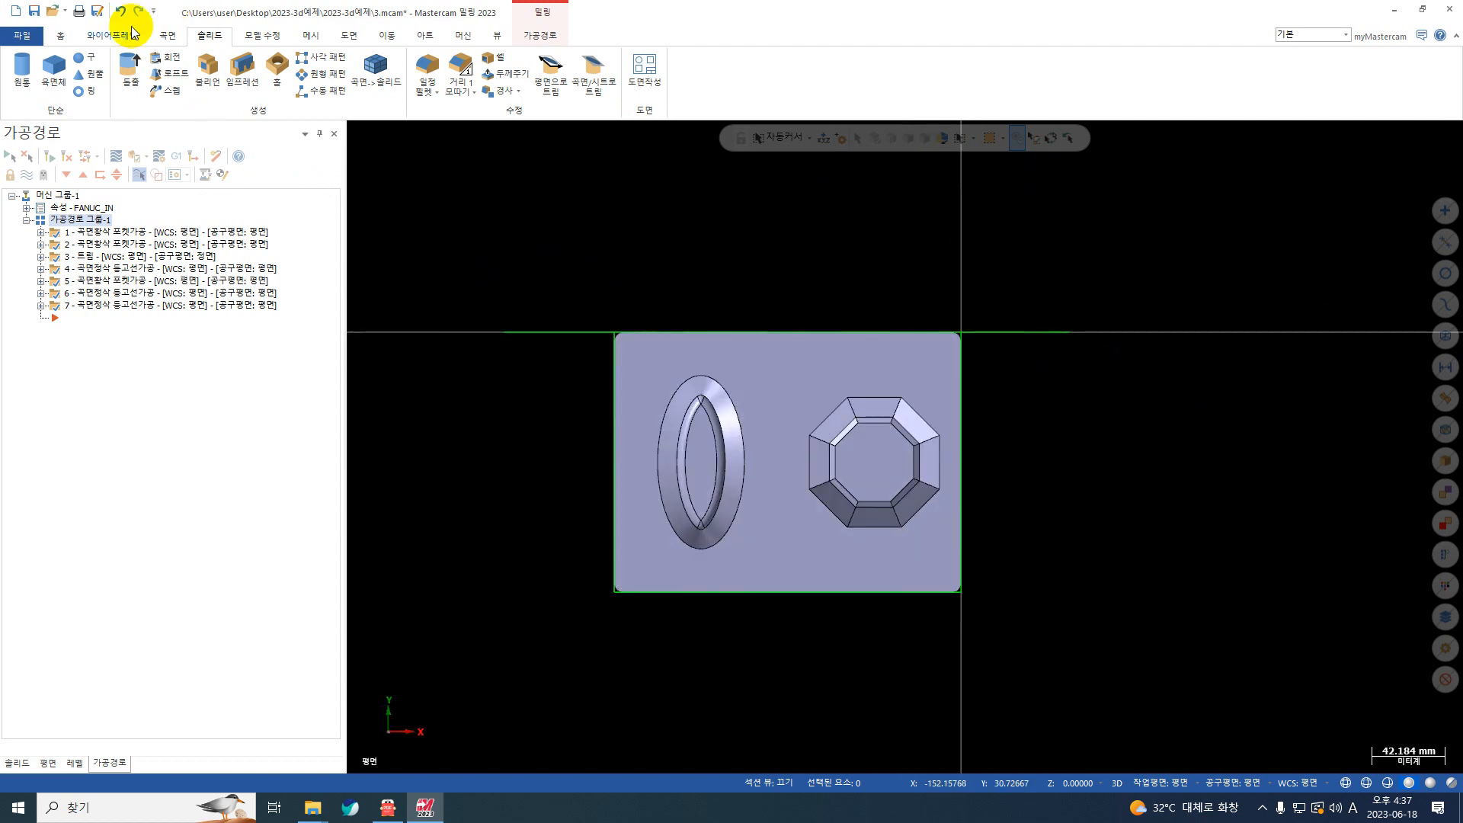
left_click(114, 35)
left_click(336, 67)
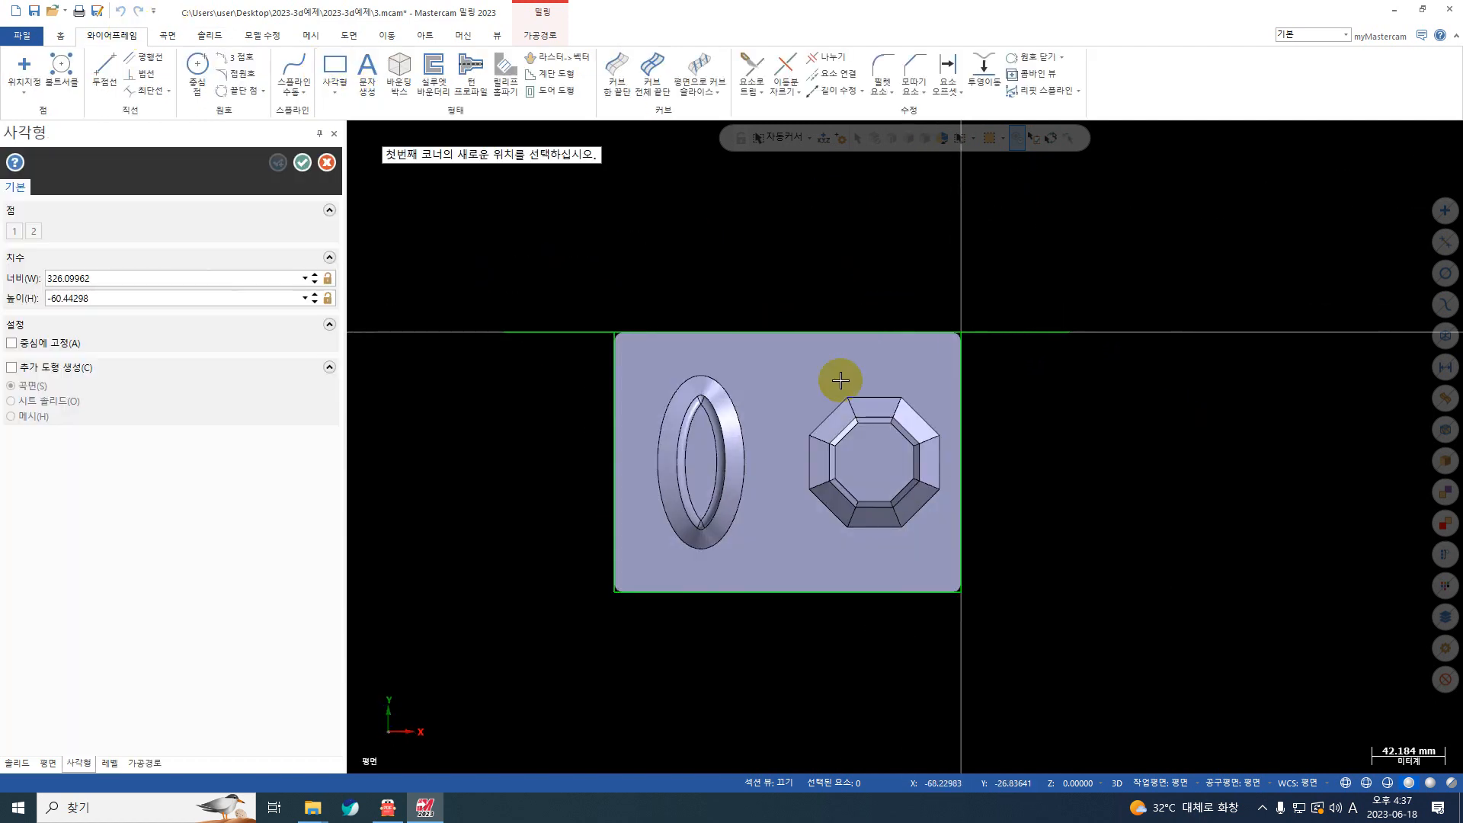
left_click(765, 354)
left_click(957, 555)
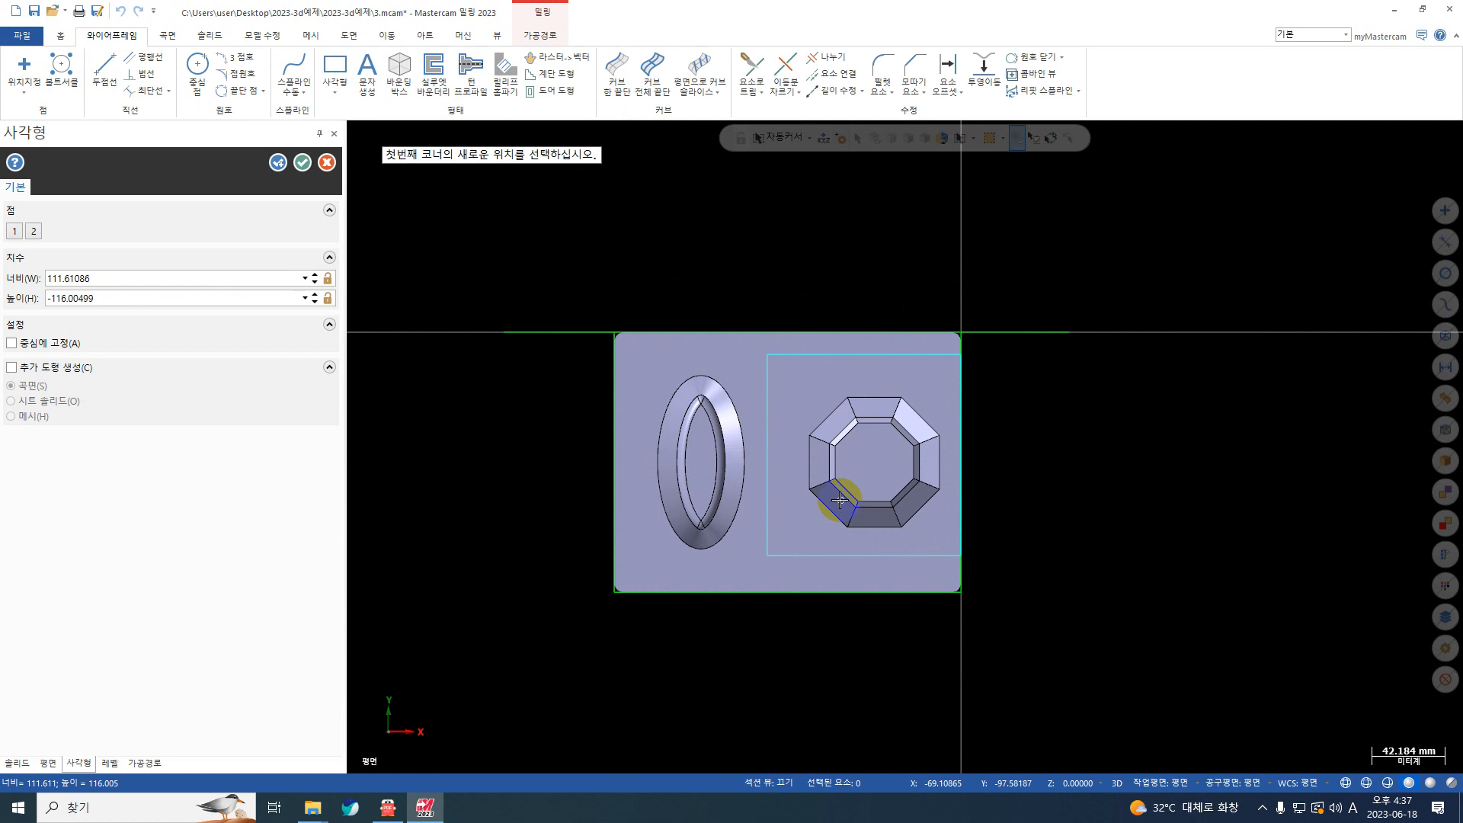
middle_click_drag(849, 490, 569, 239)
left_click(120, 11)
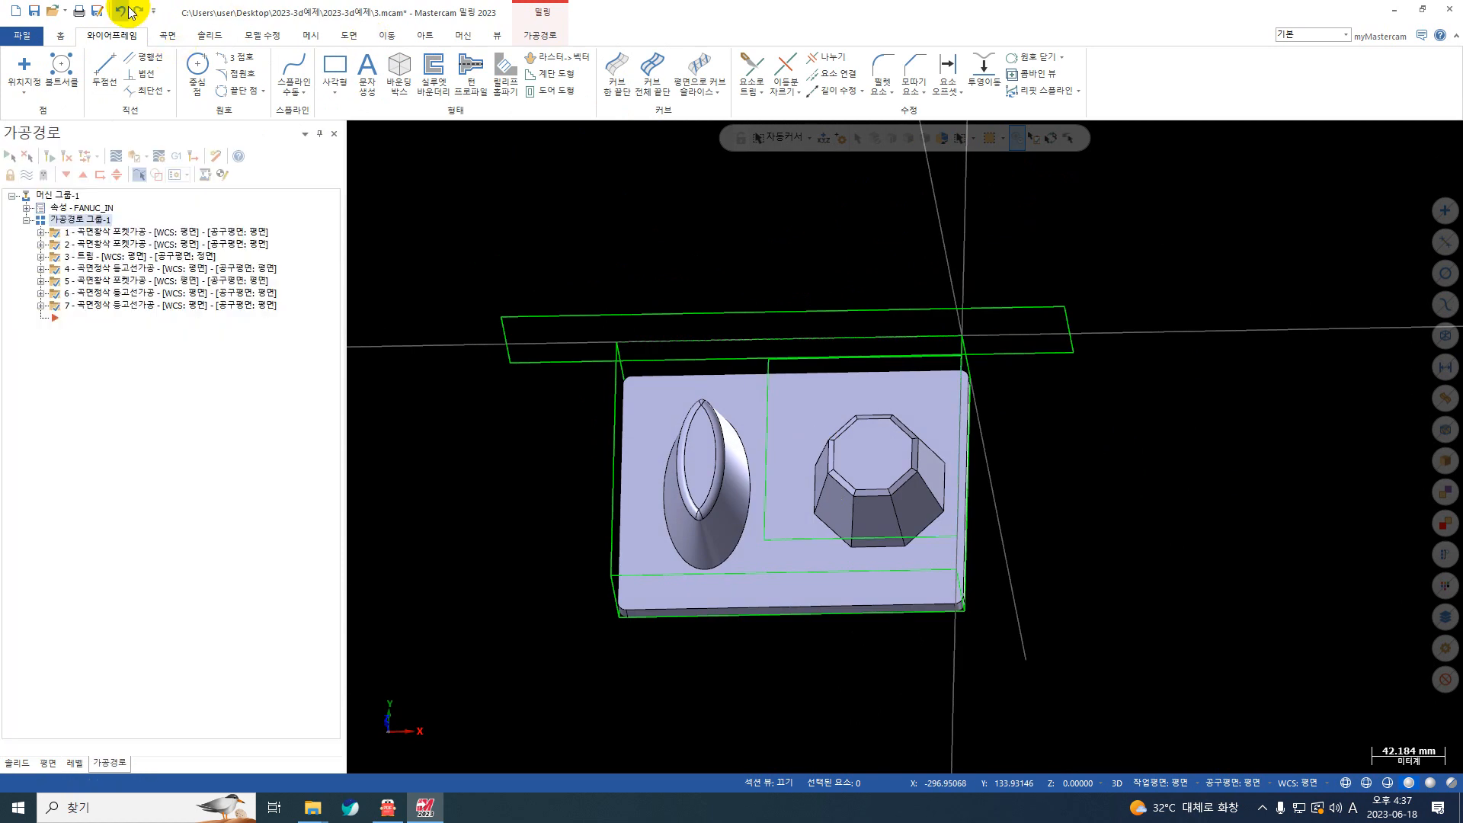
Step: Try a rectangle of about 73 by 116 mm around the oval boss at a construction depth of Z 0
right_click(1215, 303)
left_click(1216, 323)
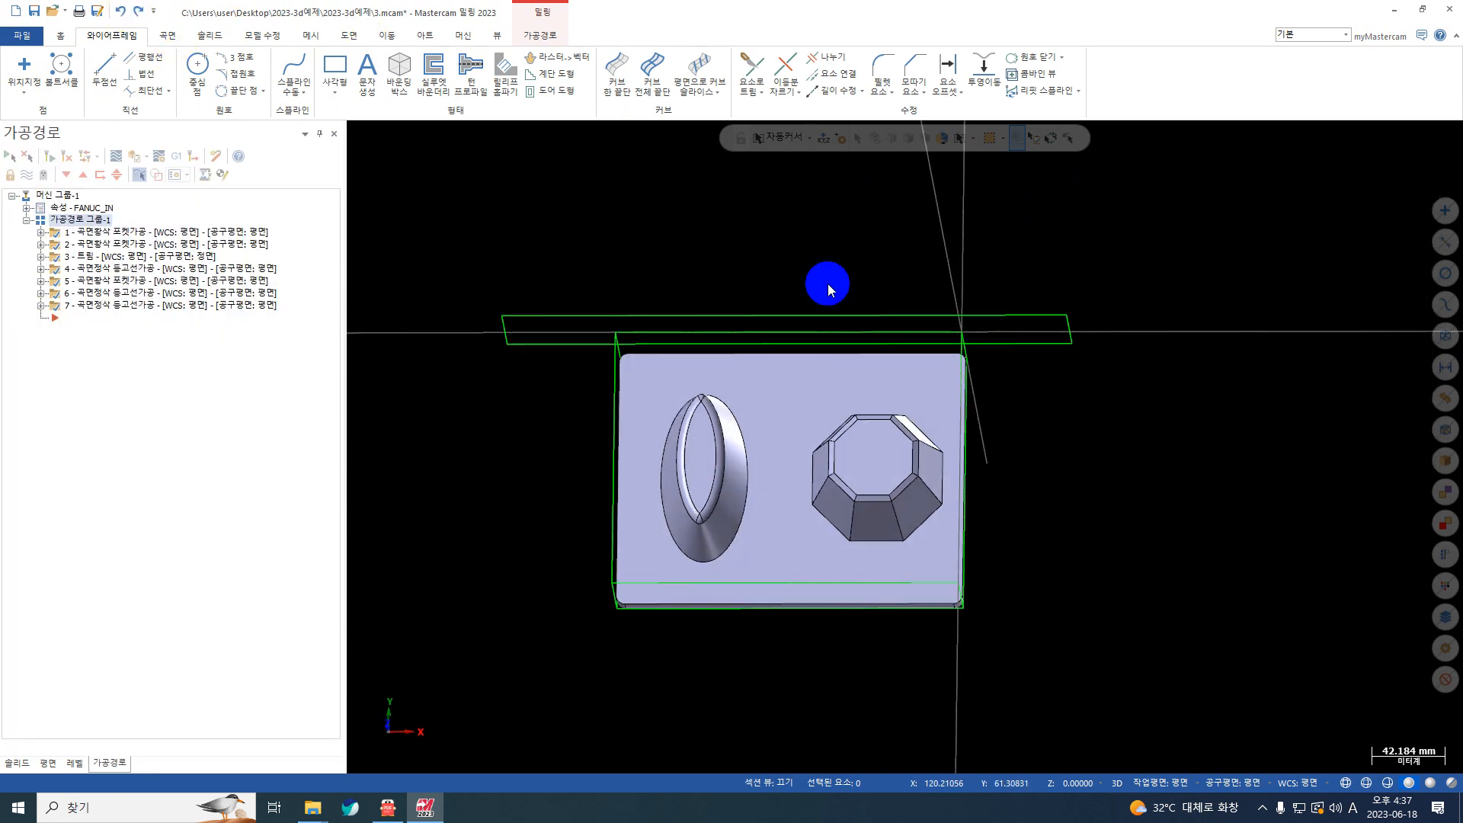
left_click(335, 67)
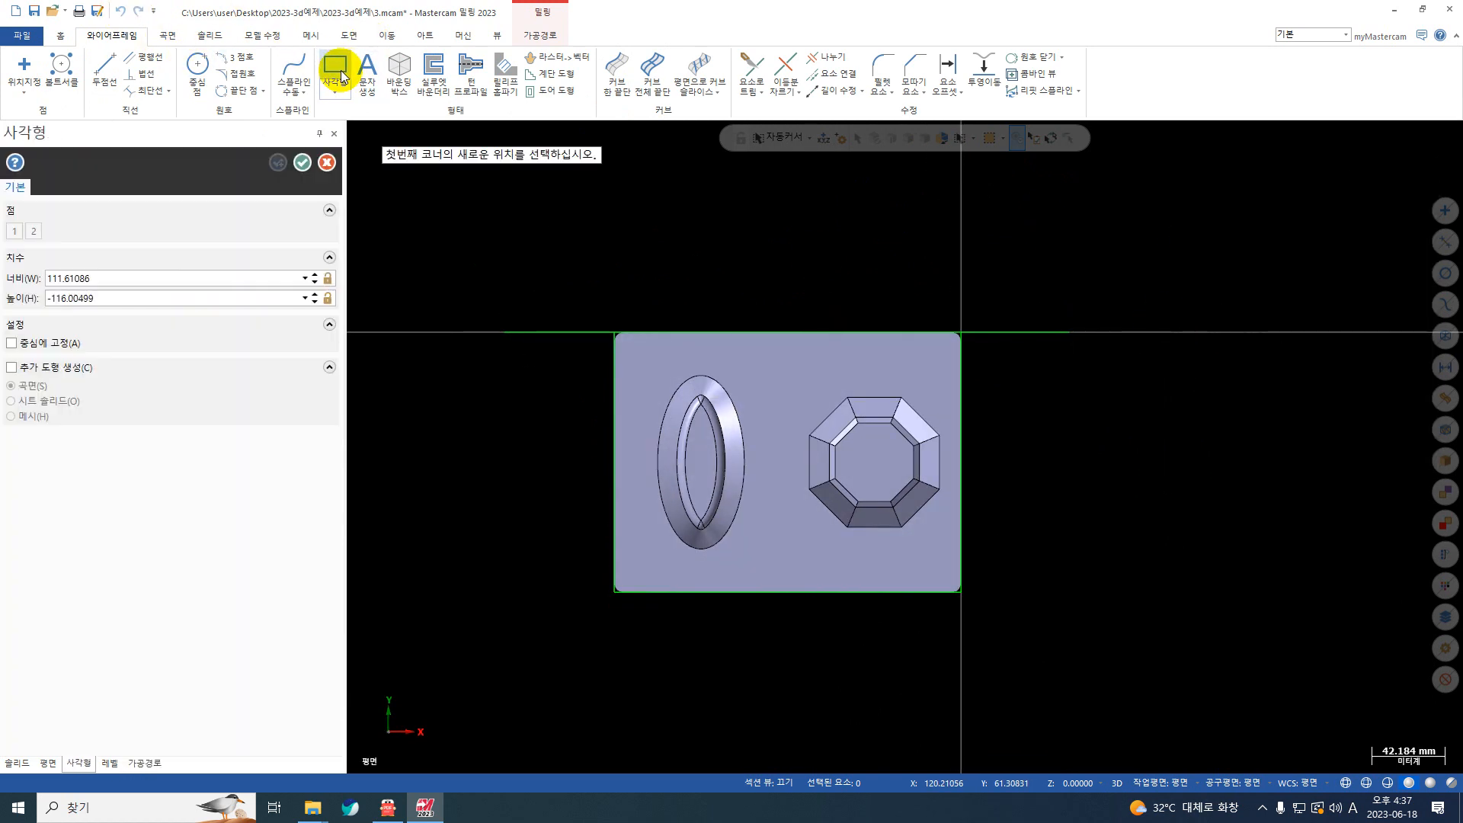
left_click(636, 370)
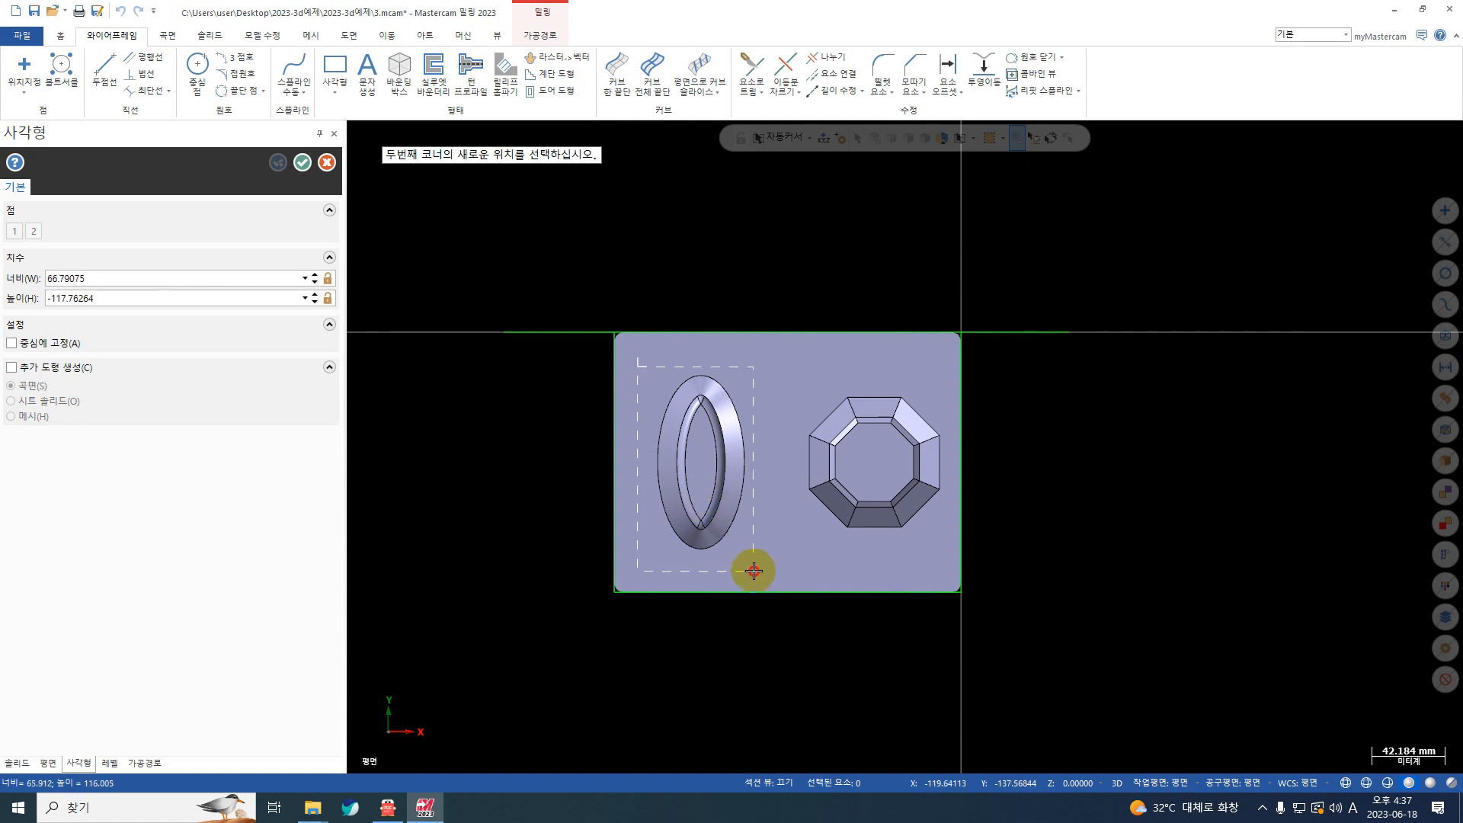
left_click(302, 164)
middle_click_drag(805, 569, 738, 434)
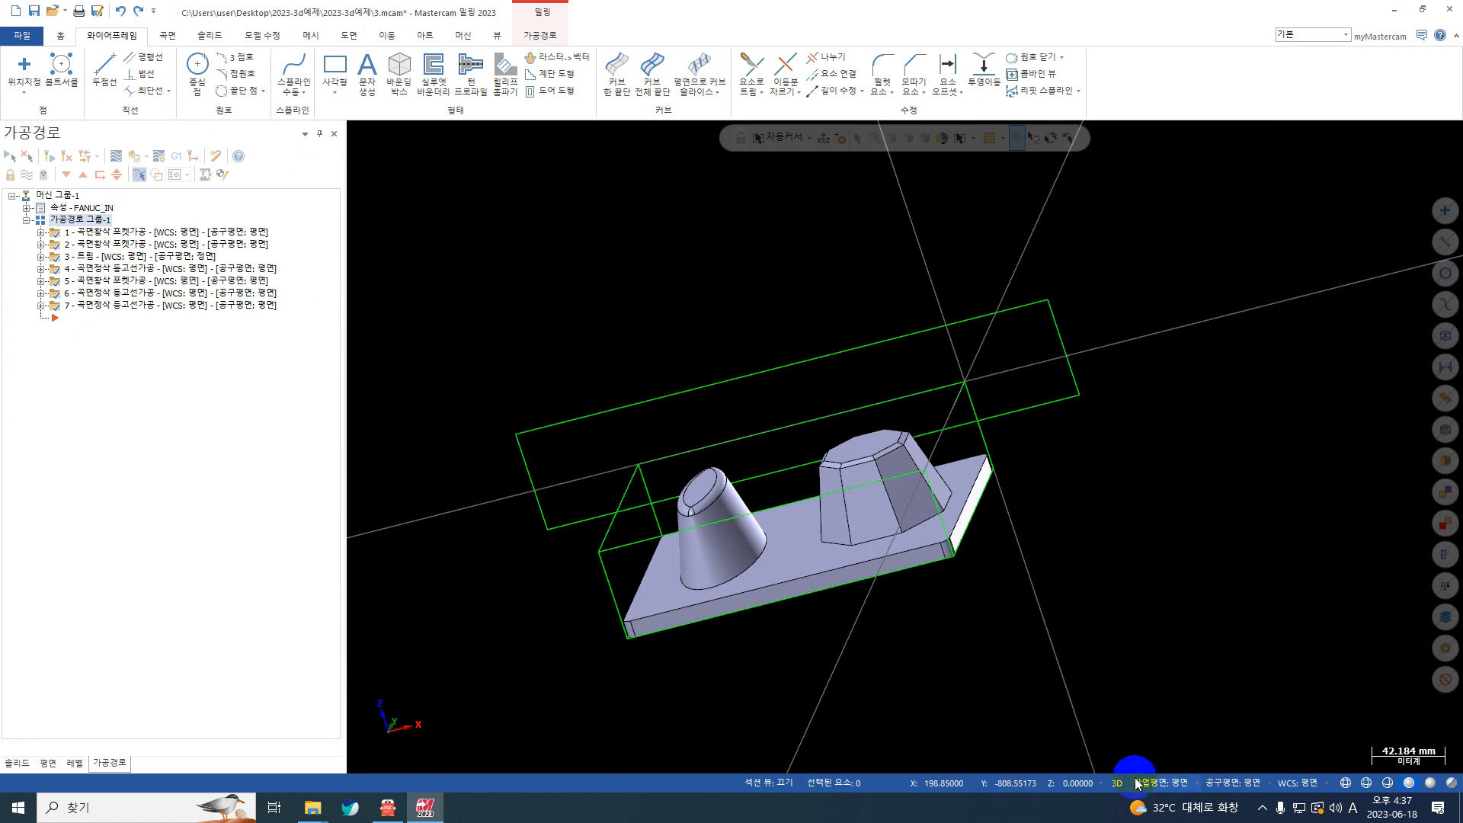
Step: Draw a rectangle of about 72 by 115 mm around the oval boss in 2D mode at a construction depth of Z 50
left_click(1090, 790)
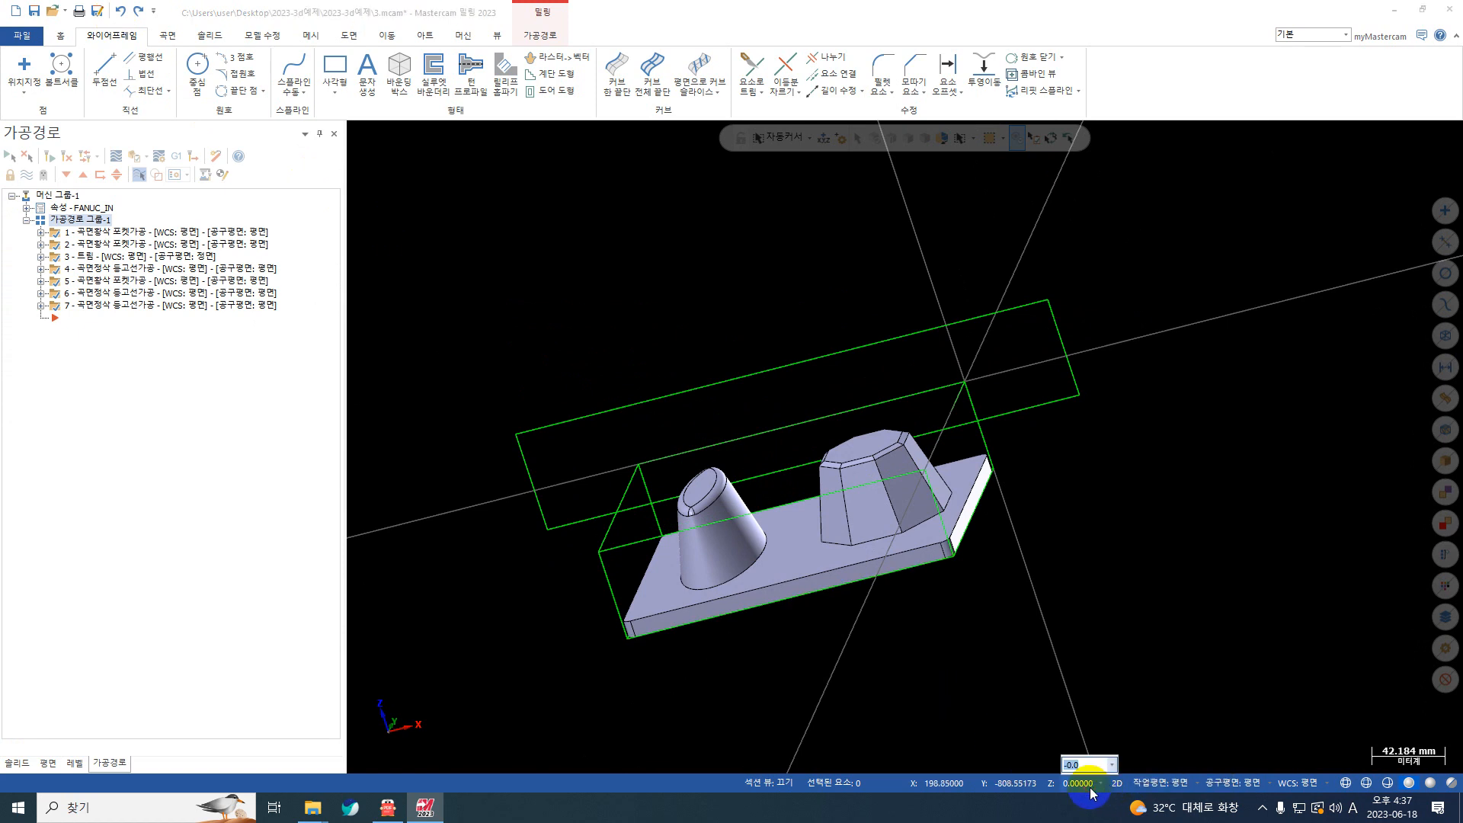
type("50")
key("Return")
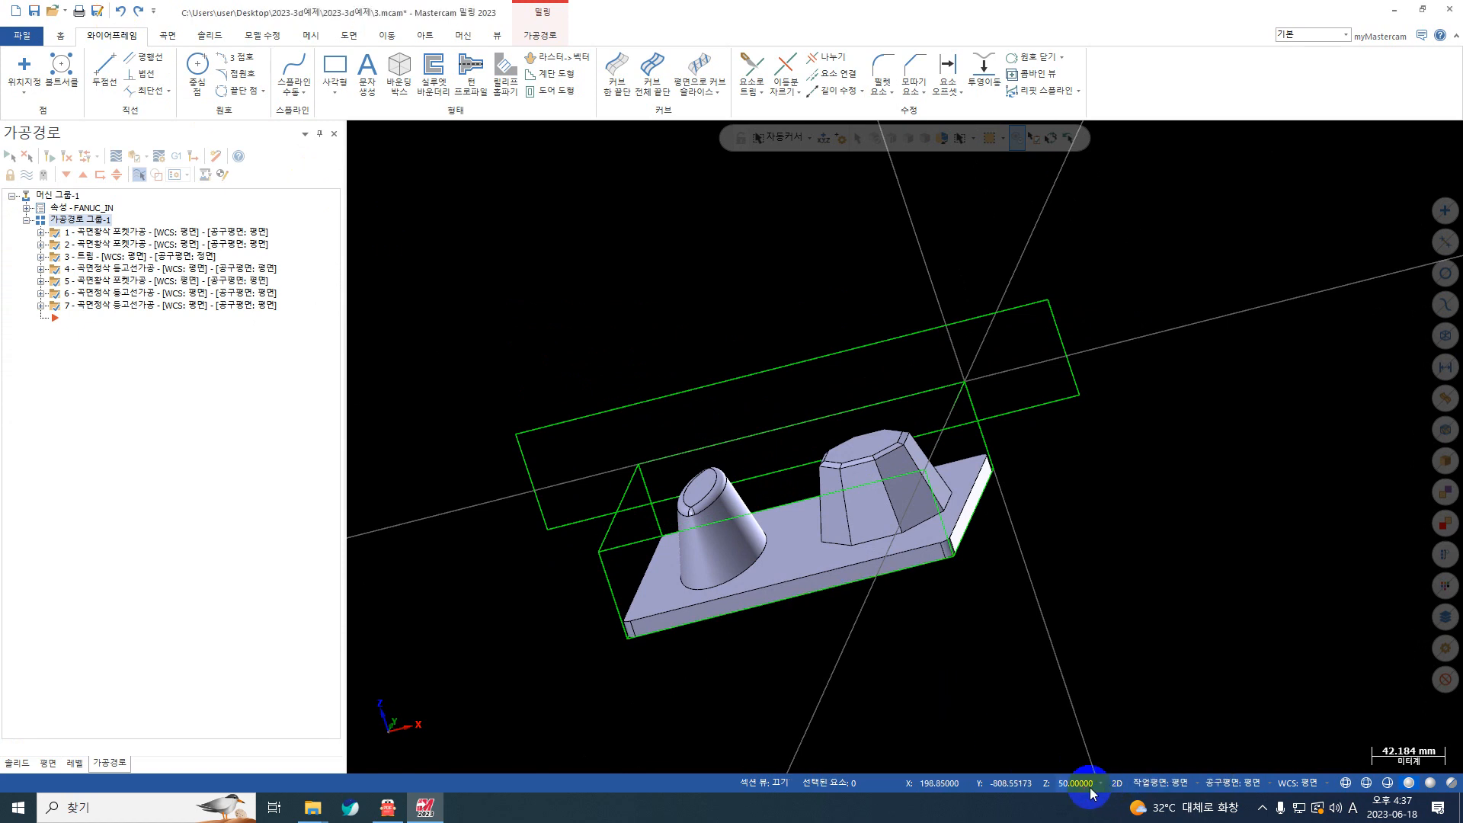
right_click(1274, 474)
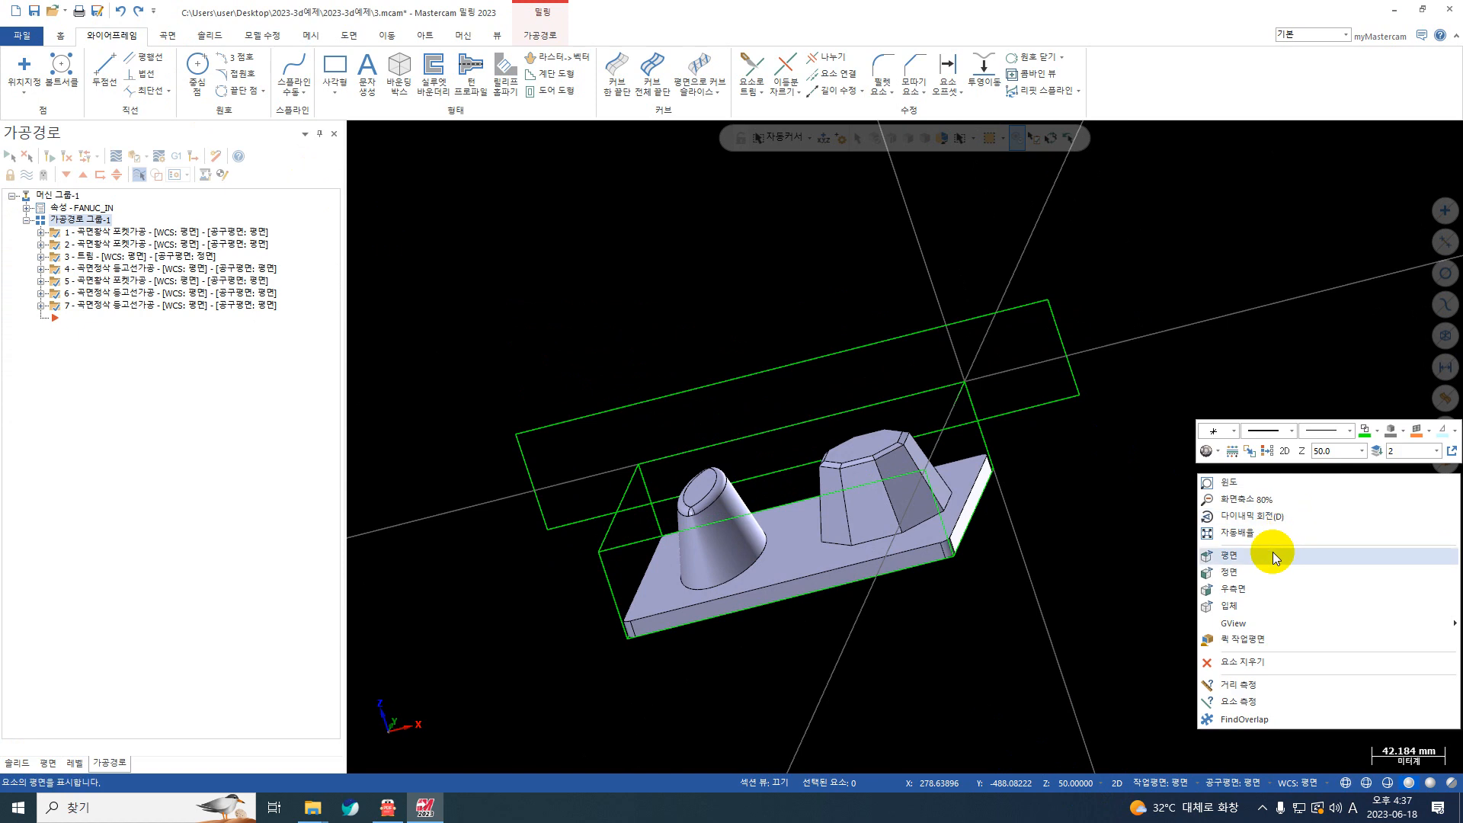
left_click(1273, 556)
left_click(335, 67)
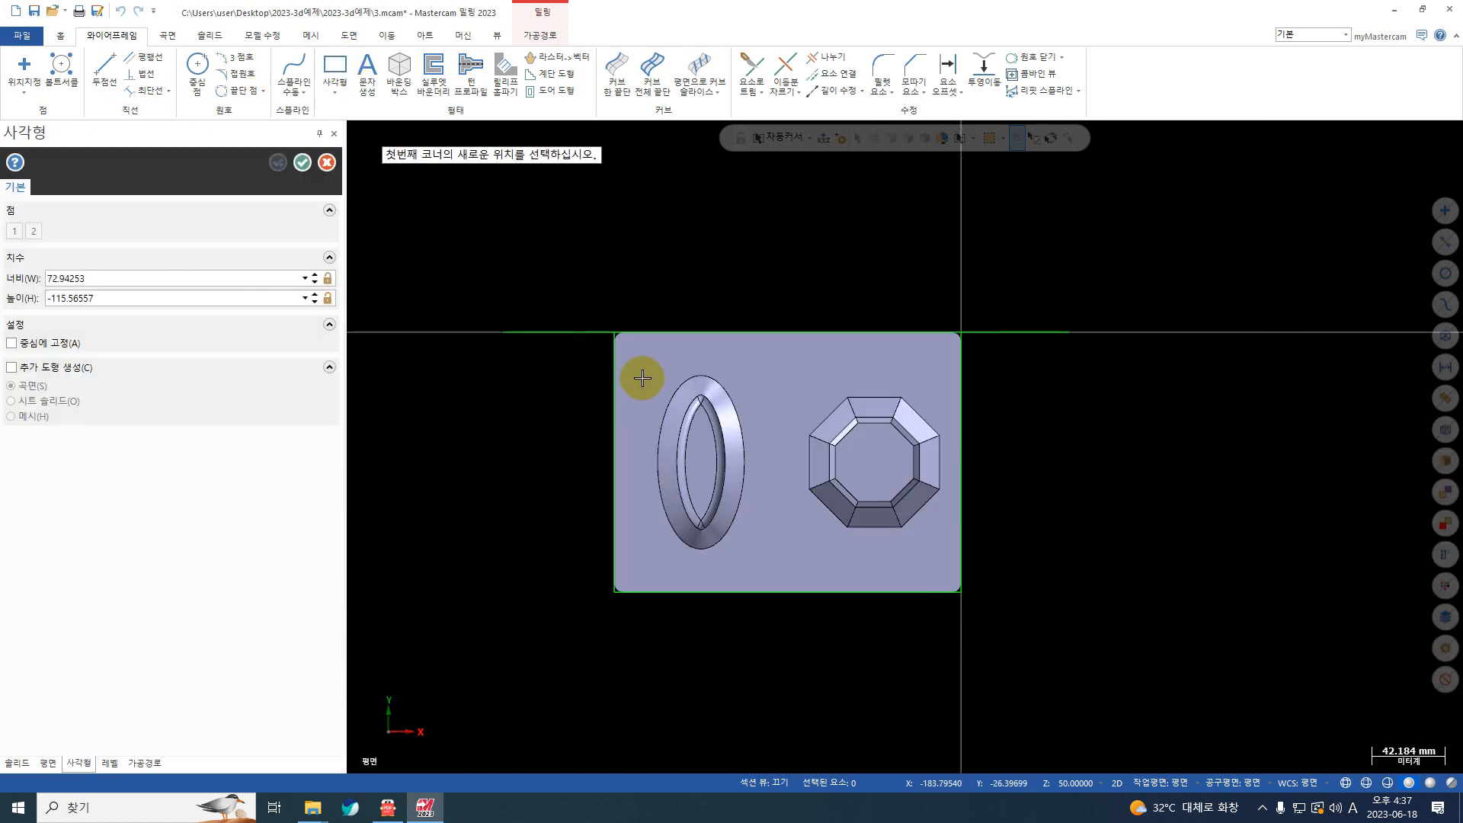
left_click(639, 364)
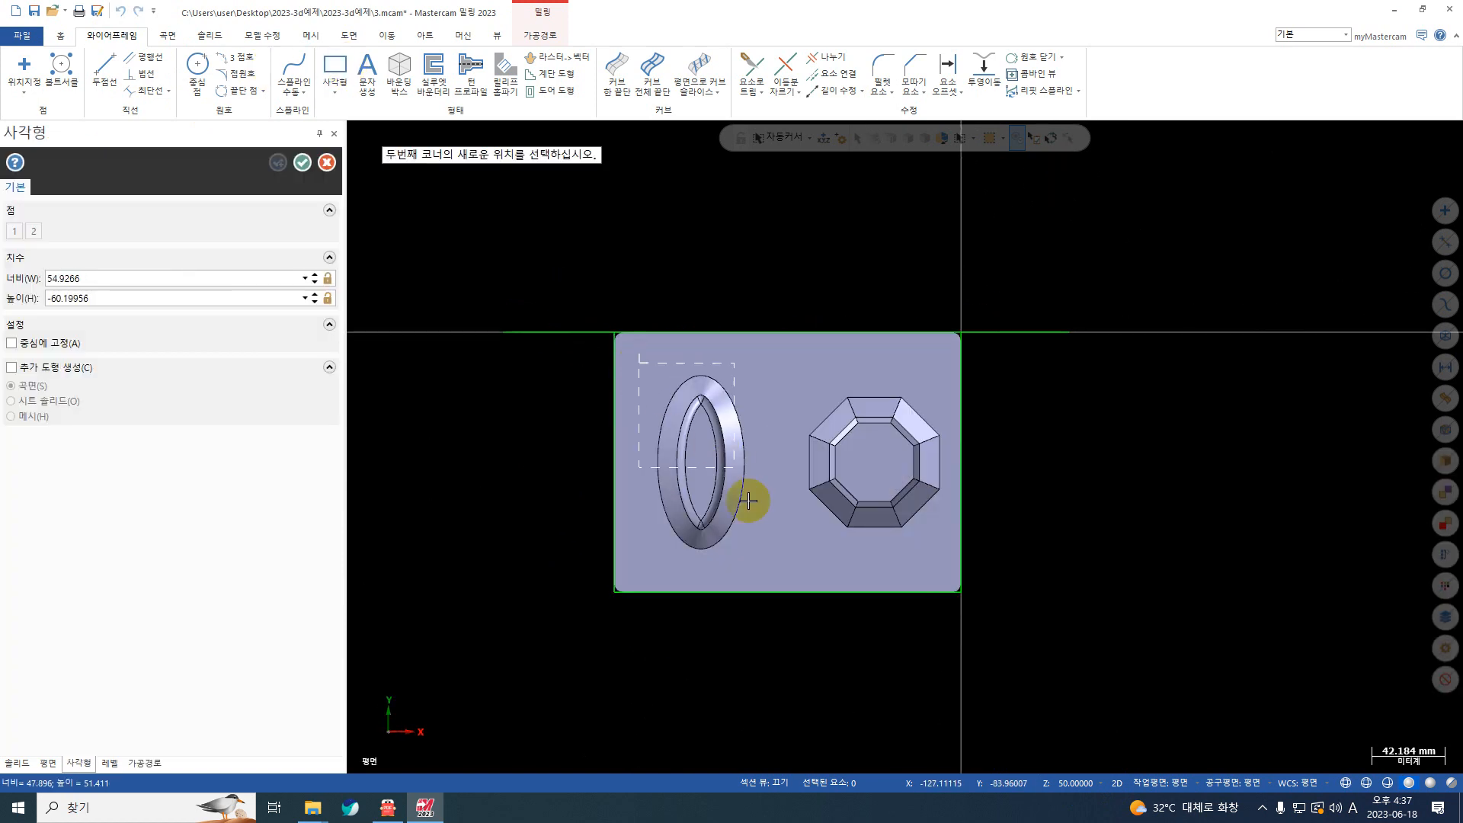
left_click(766, 564)
left_click(302, 161)
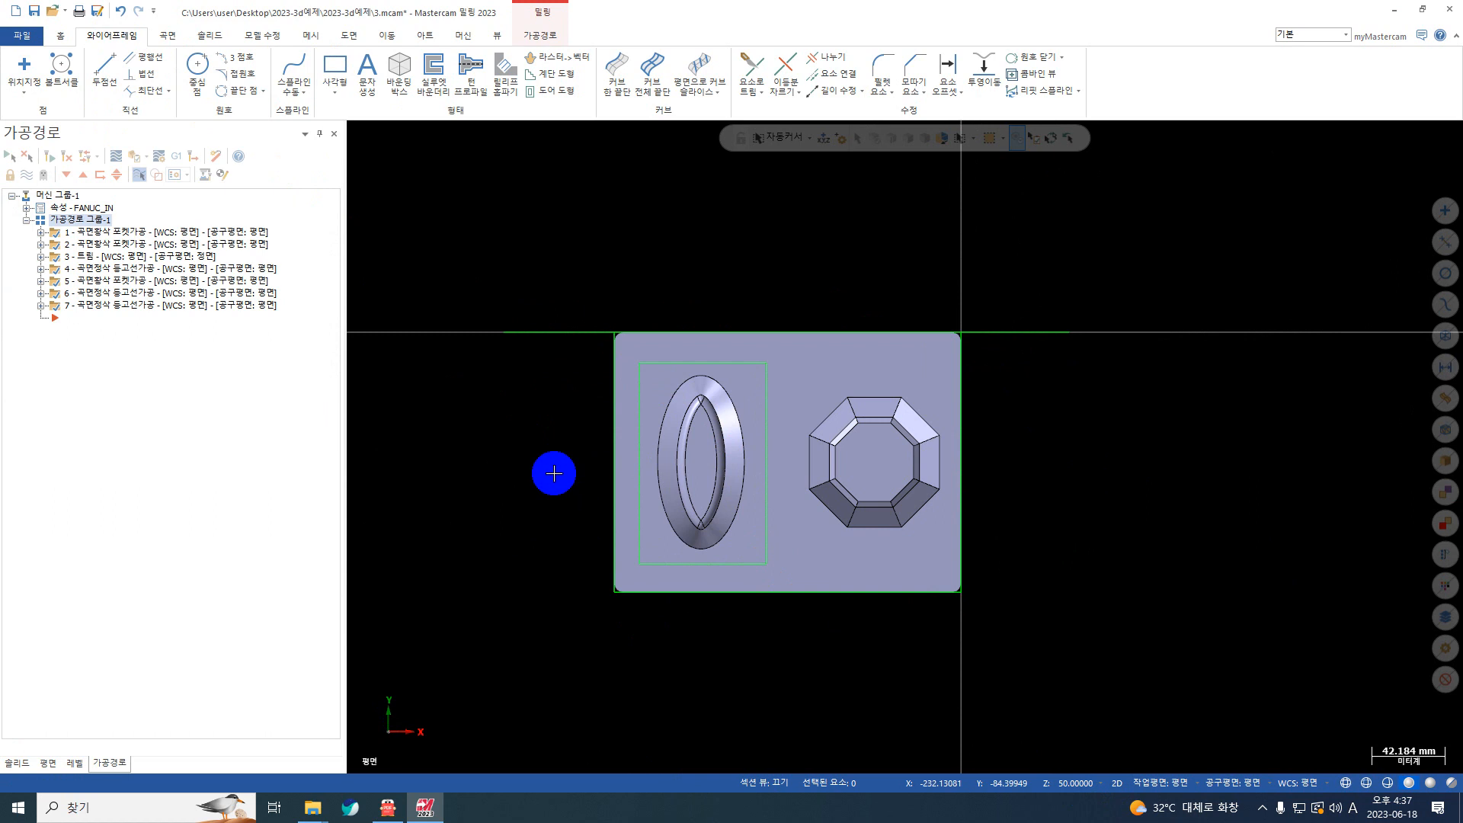
middle_click_drag(521, 435, 526, 340)
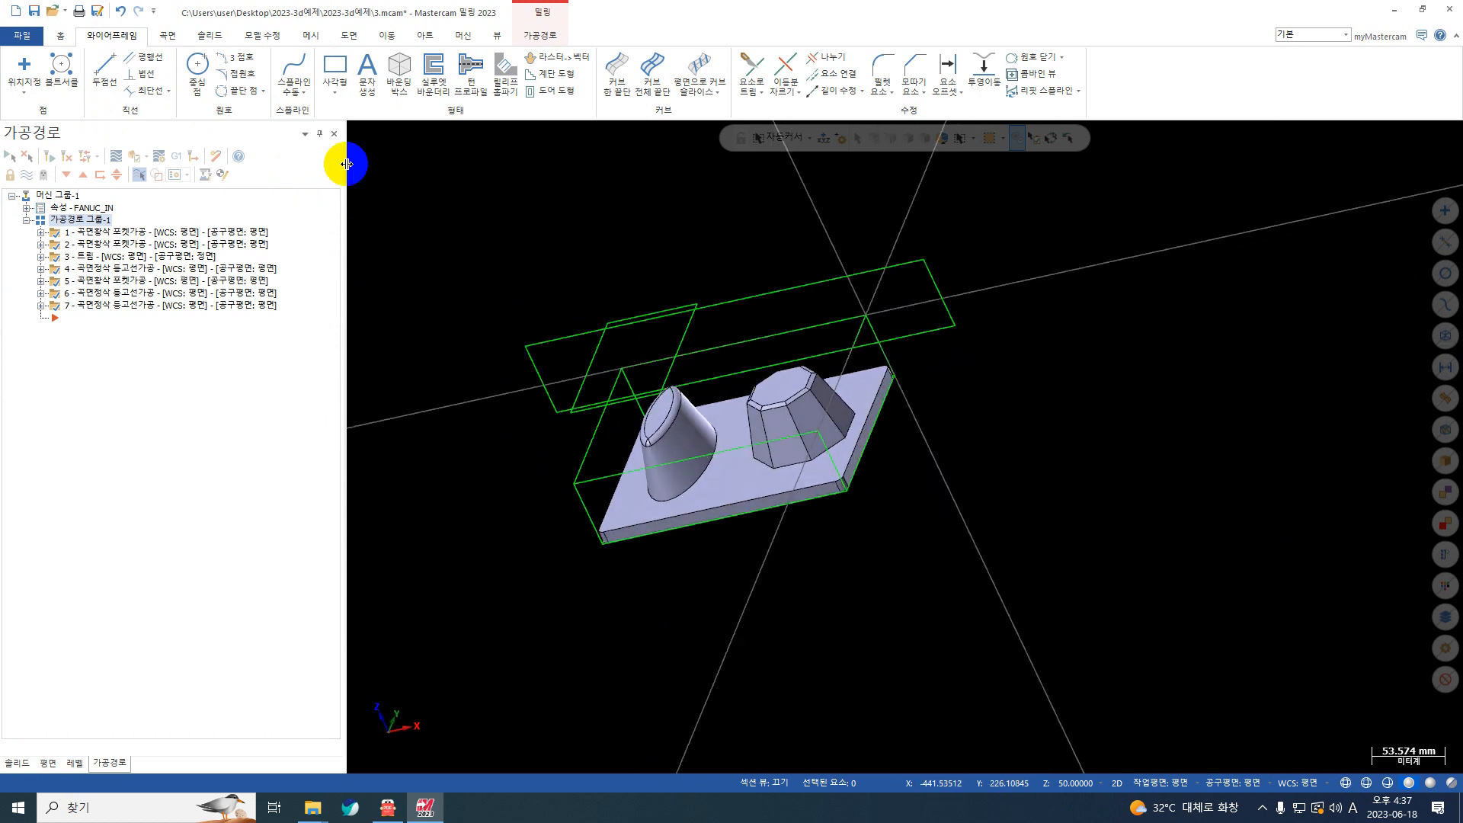
Step: Create a solid Impression (임프레션) from the rectangle around the oval boss against the two-boss part
left_click(207, 36)
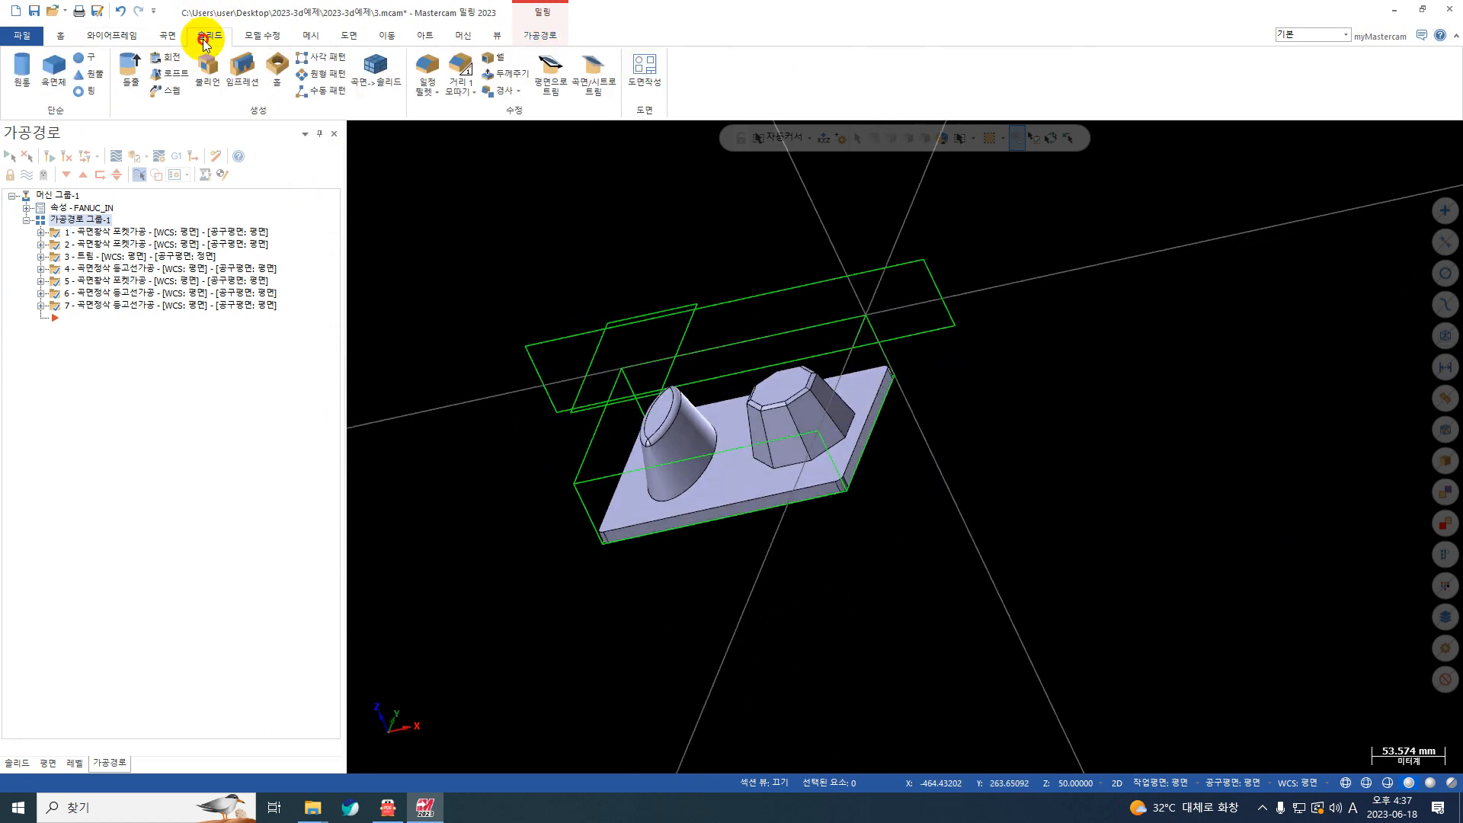
left_click(244, 76)
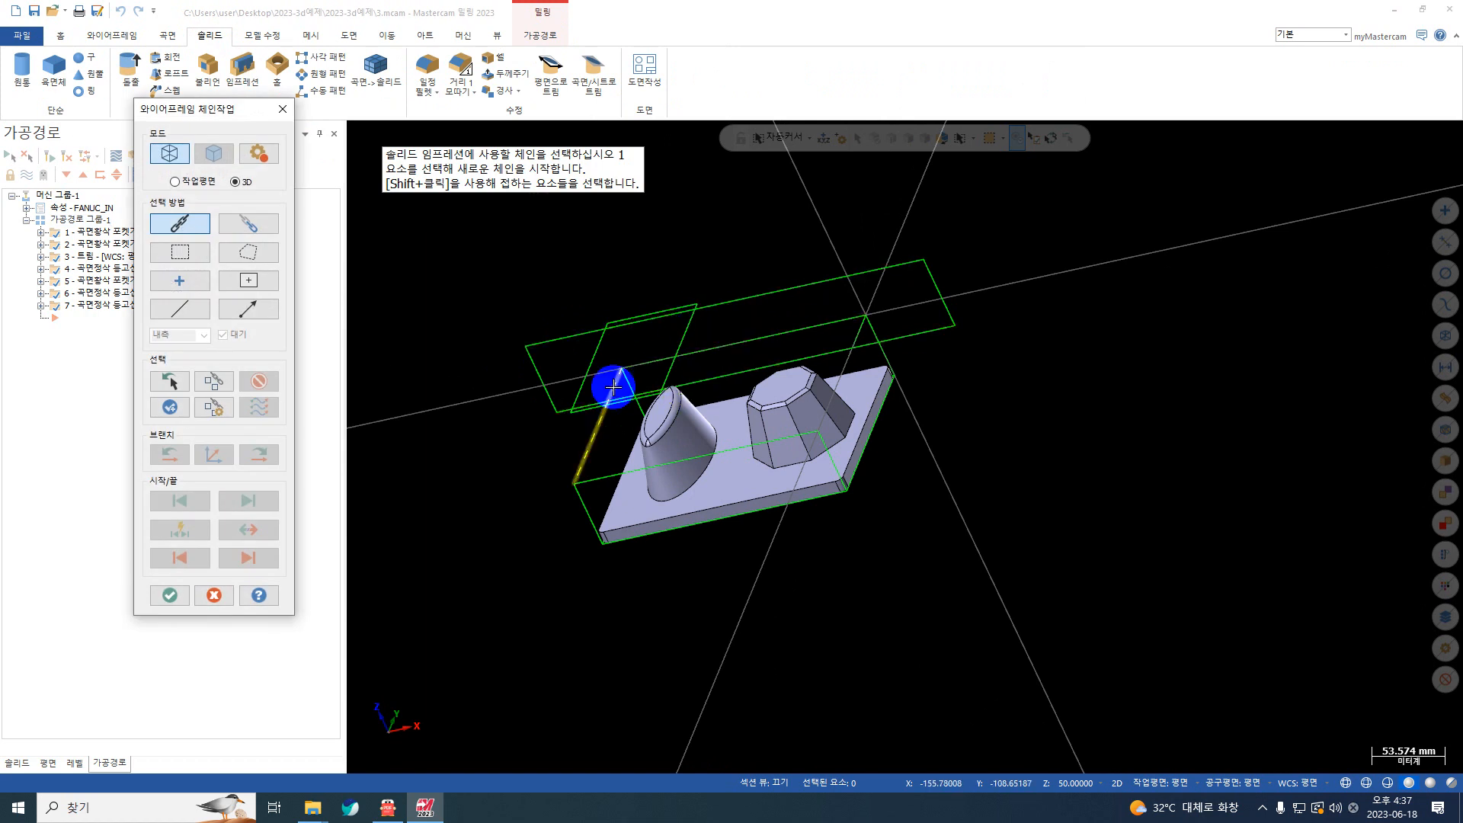
left_click(691, 323)
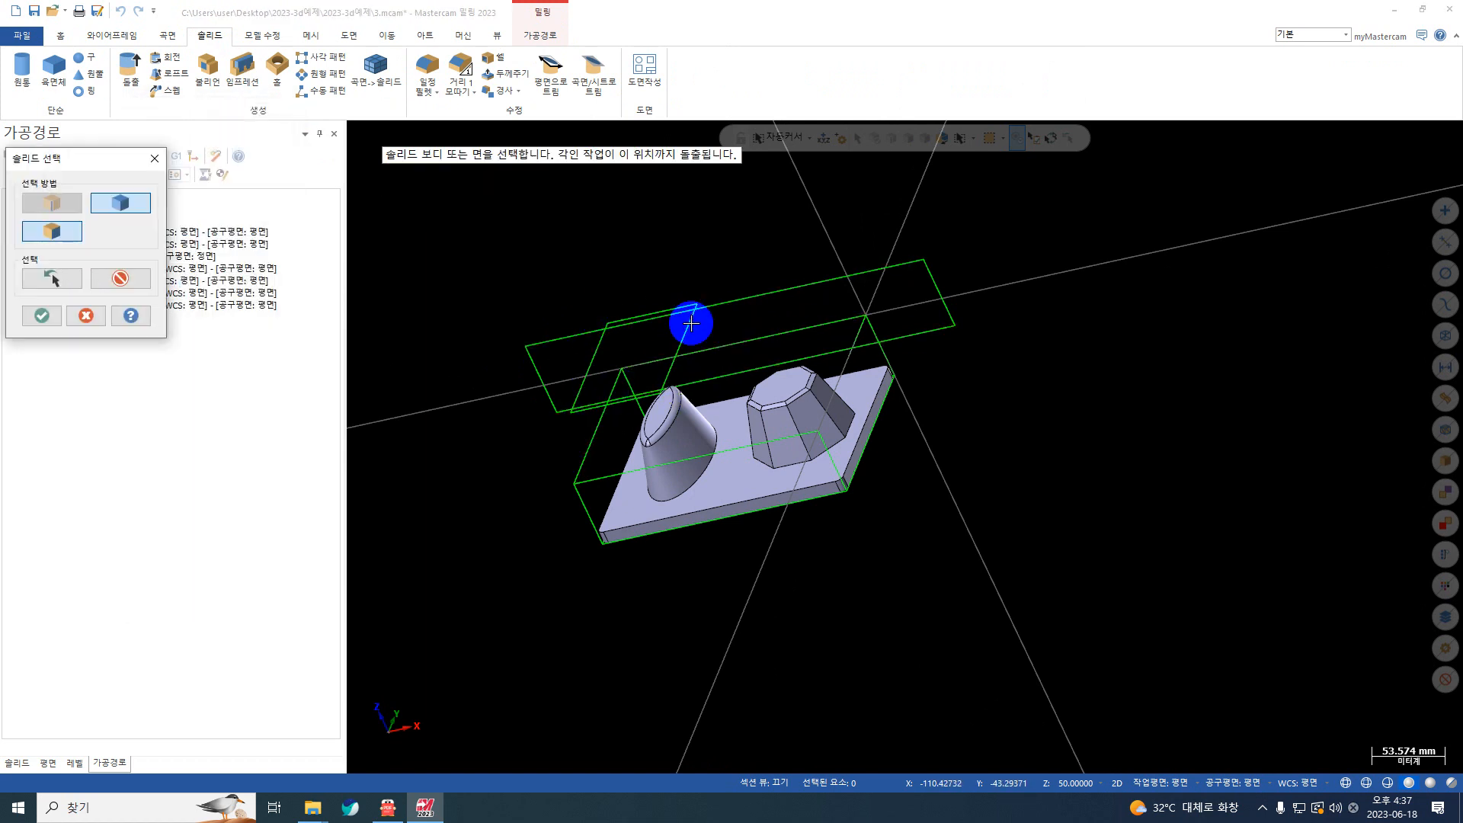
scroll(458, 354, "up", 1)
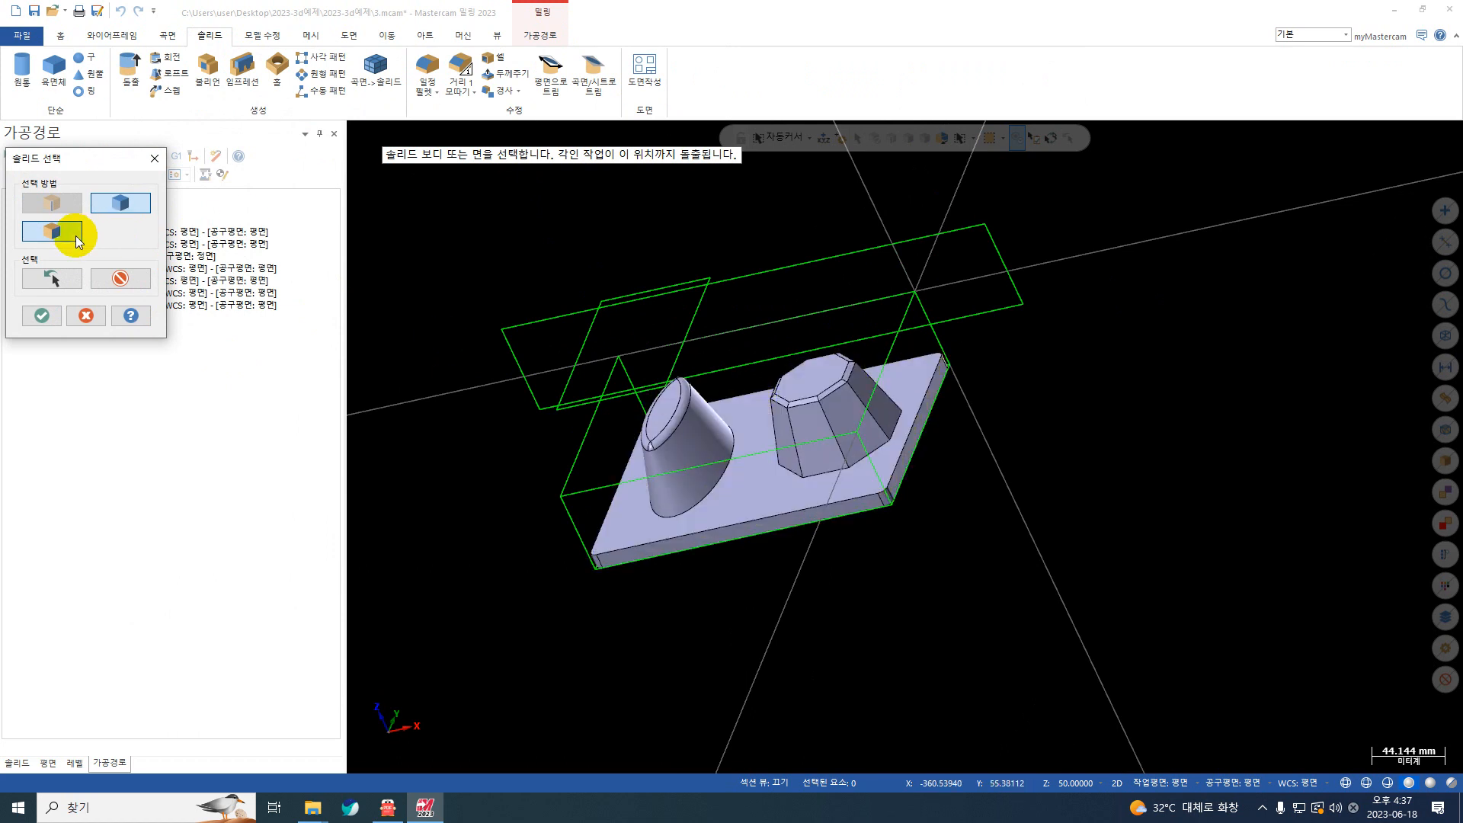
left_click(759, 503)
key("Return")
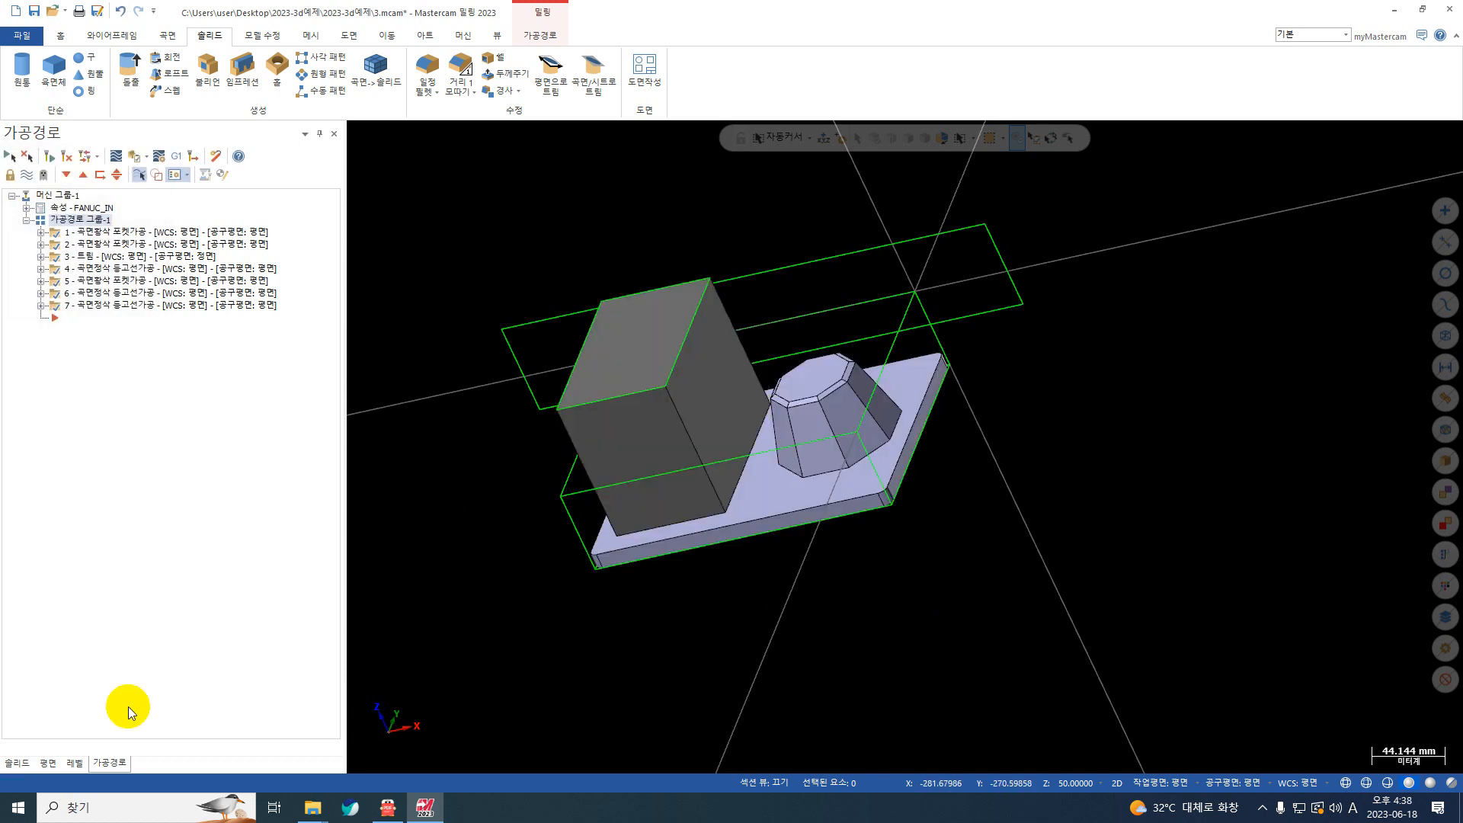
Step: Hide level 1 and examine the cavity on the underside of the impression block
left_click(75, 763)
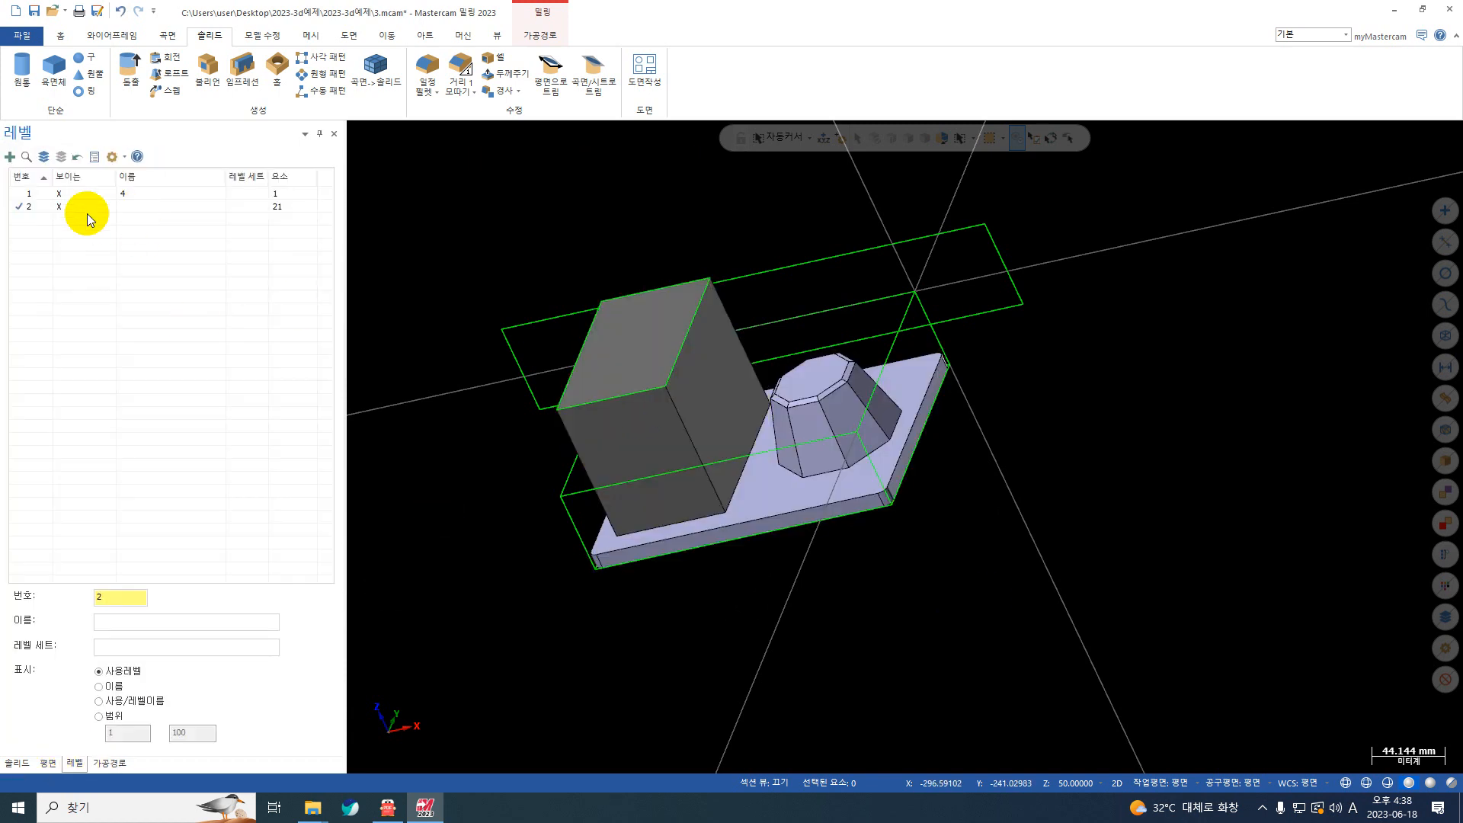
left_click(84, 193)
middle_click_drag(822, 572, 659, 347)
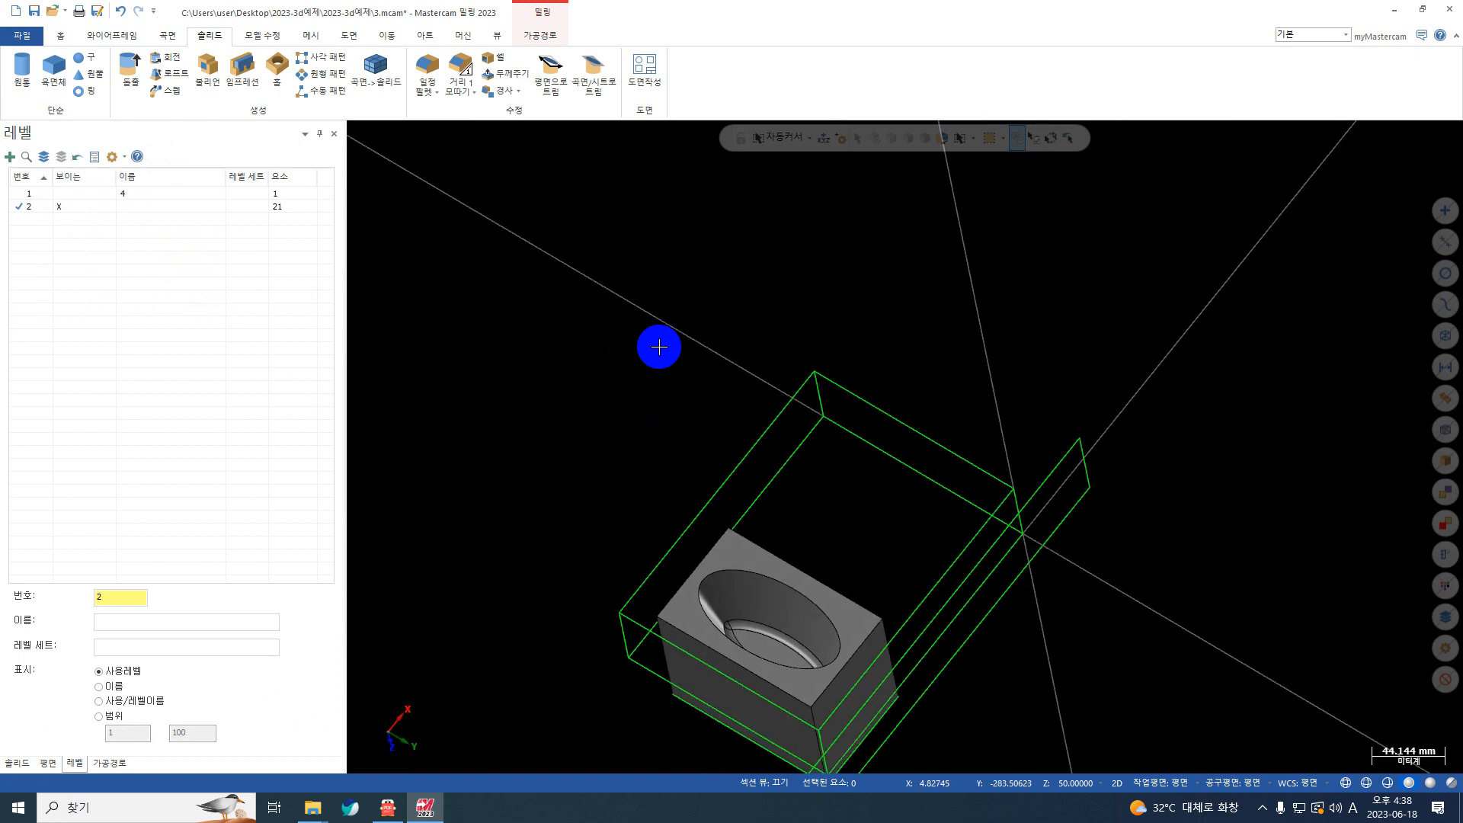
Step: Make level 1 the active visible level, hide level 2 with the impression block, and bring up the toolpath list
scroll(734, 637, "up", 4)
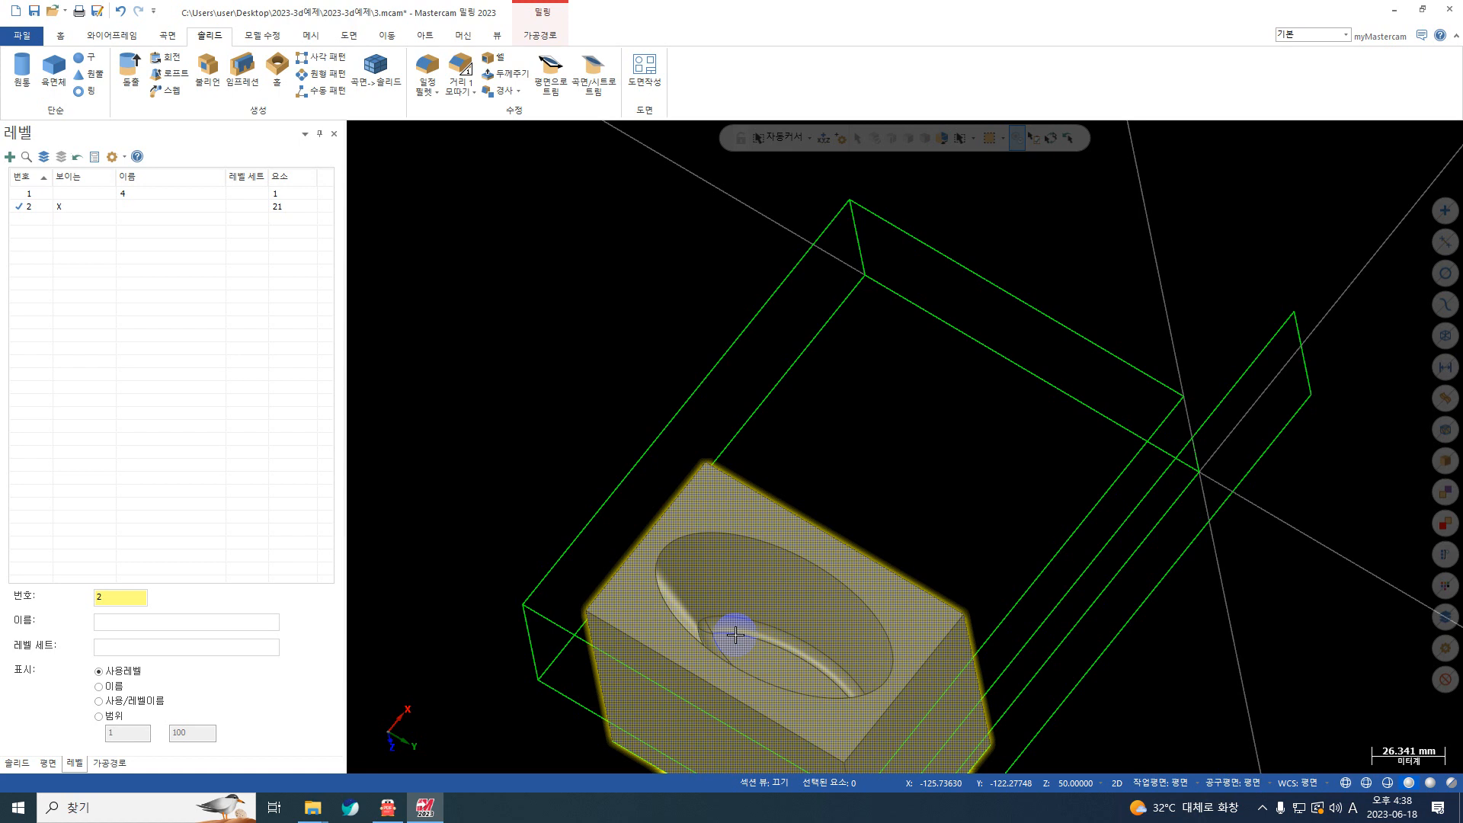
scroll(695, 529, "down", 2)
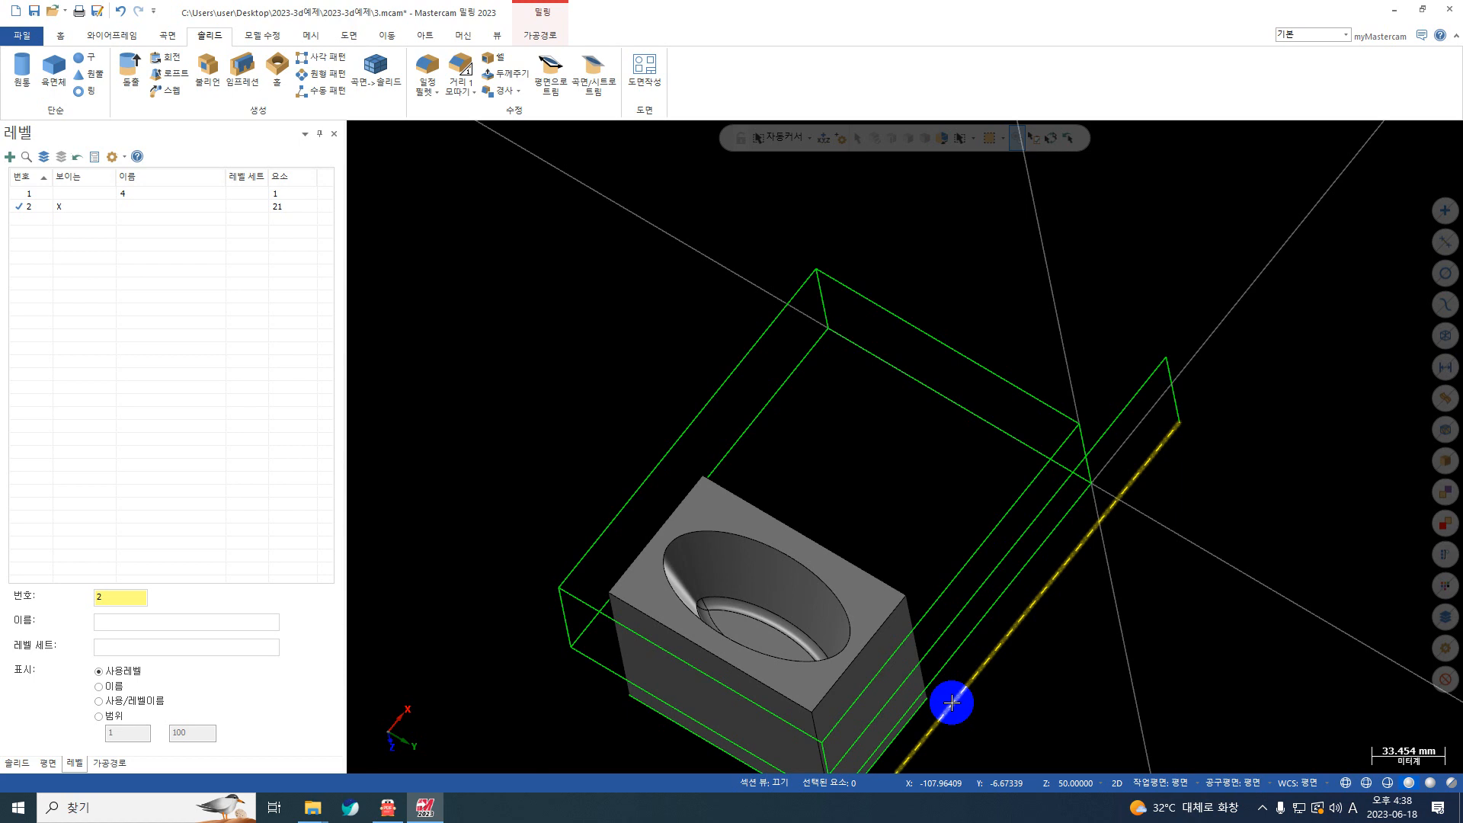
left_click(30, 194)
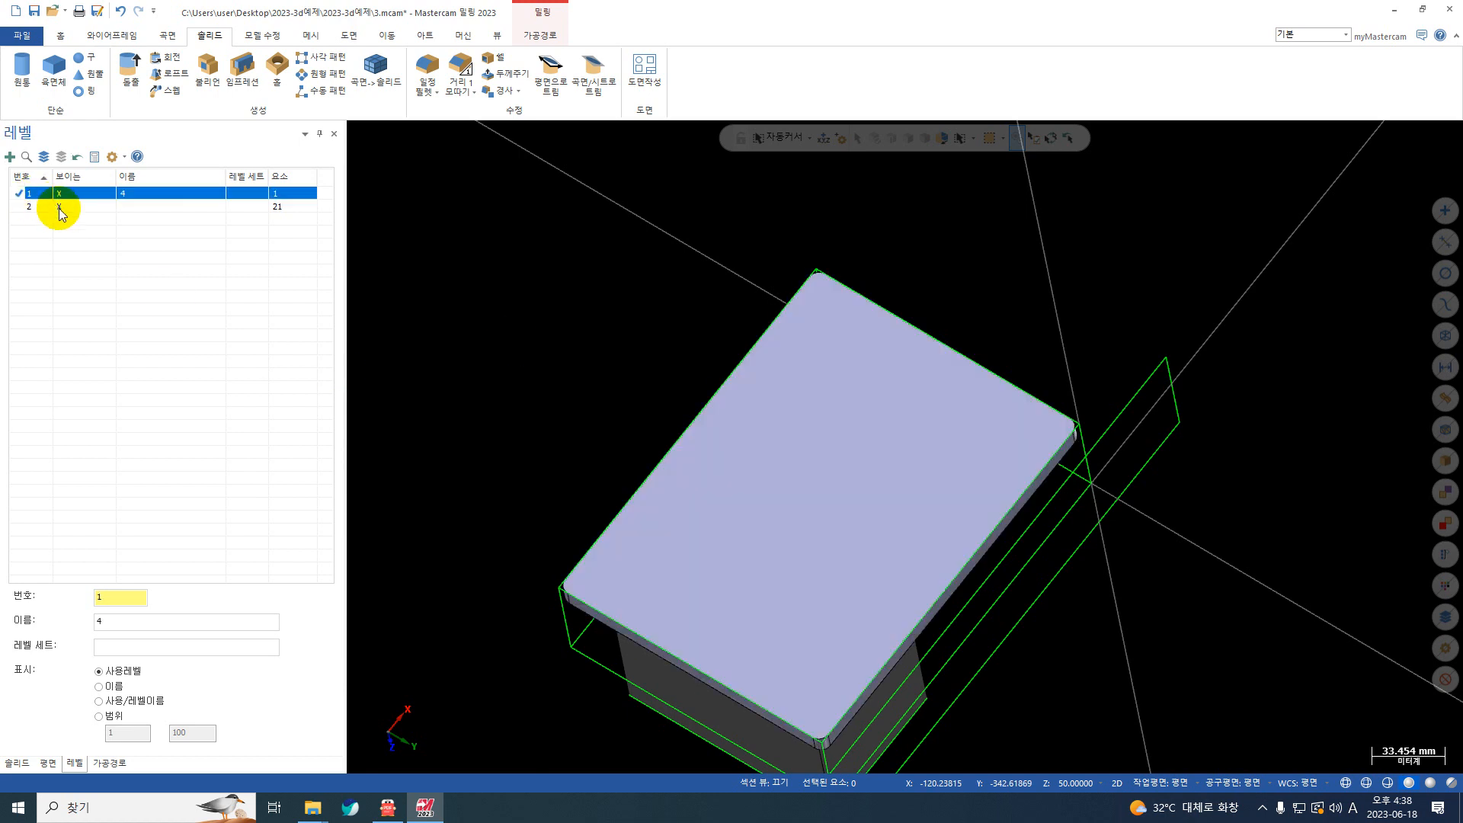
middle_click_drag(823, 445, 875, 533)
scroll(875, 532, "up", 1)
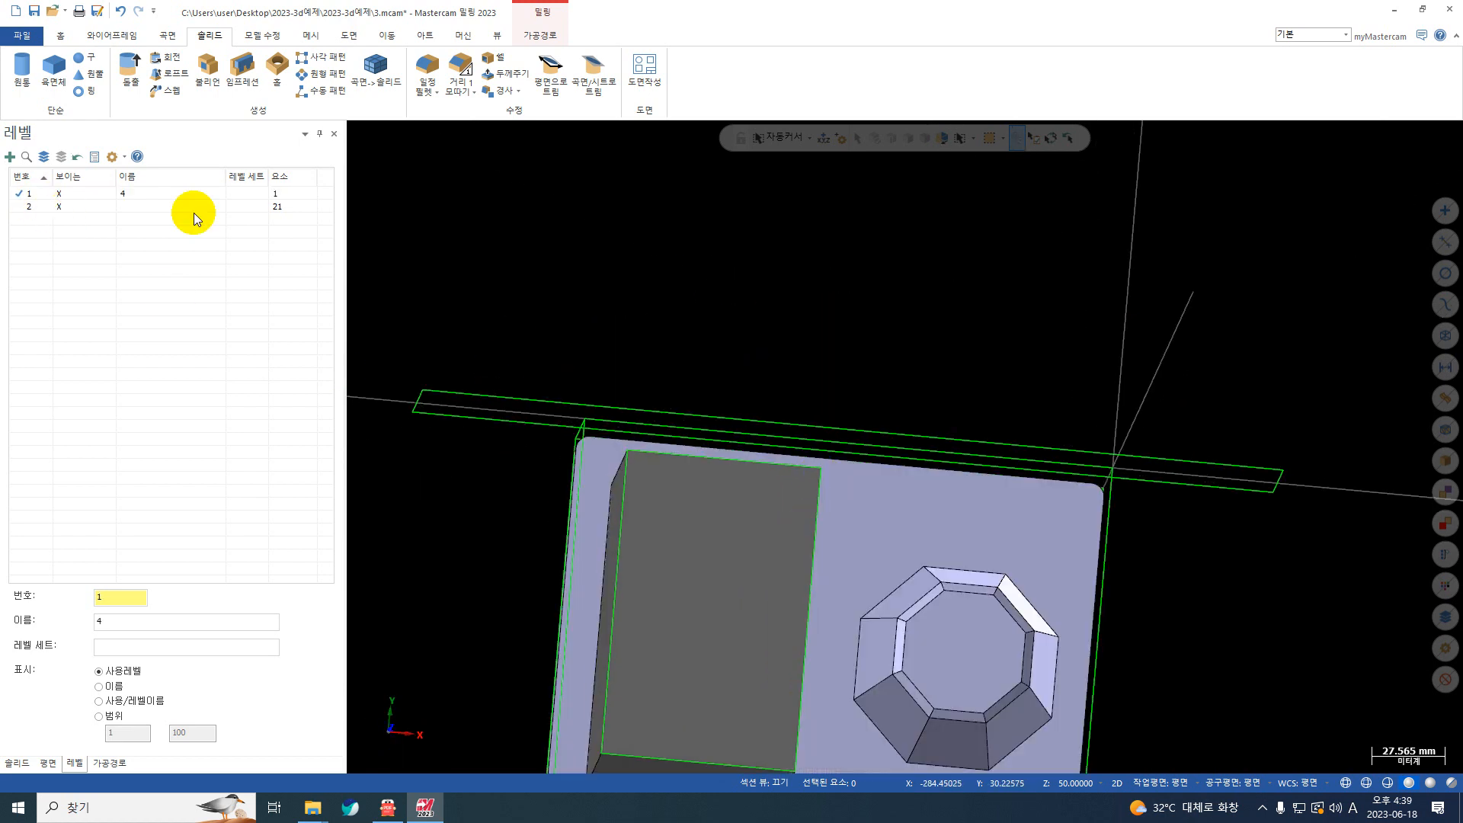
left_click(58, 206)
scroll(791, 581, "down", 2)
middle_click_drag(790, 581, 717, 488)
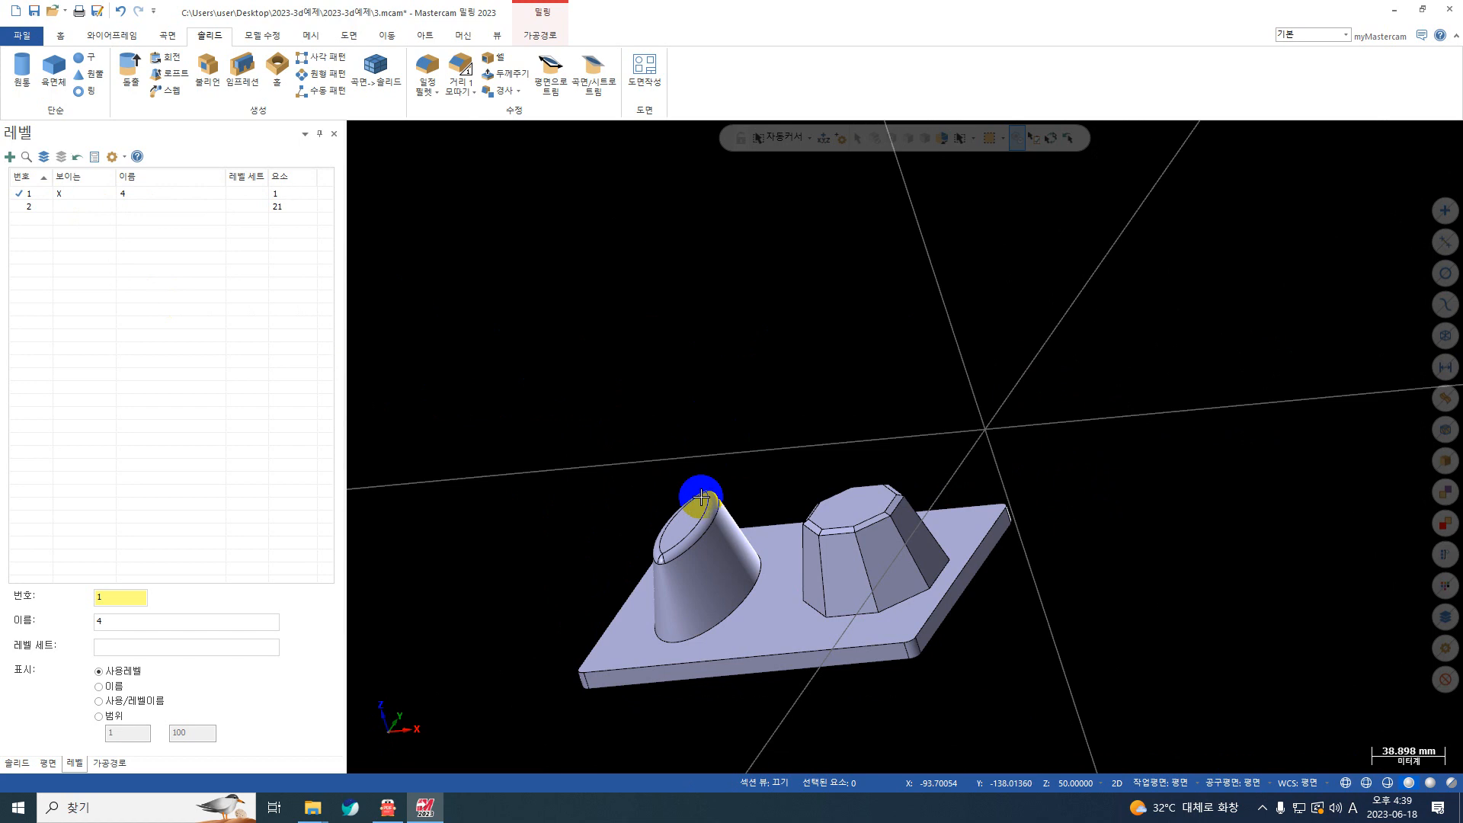
left_click(107, 762)
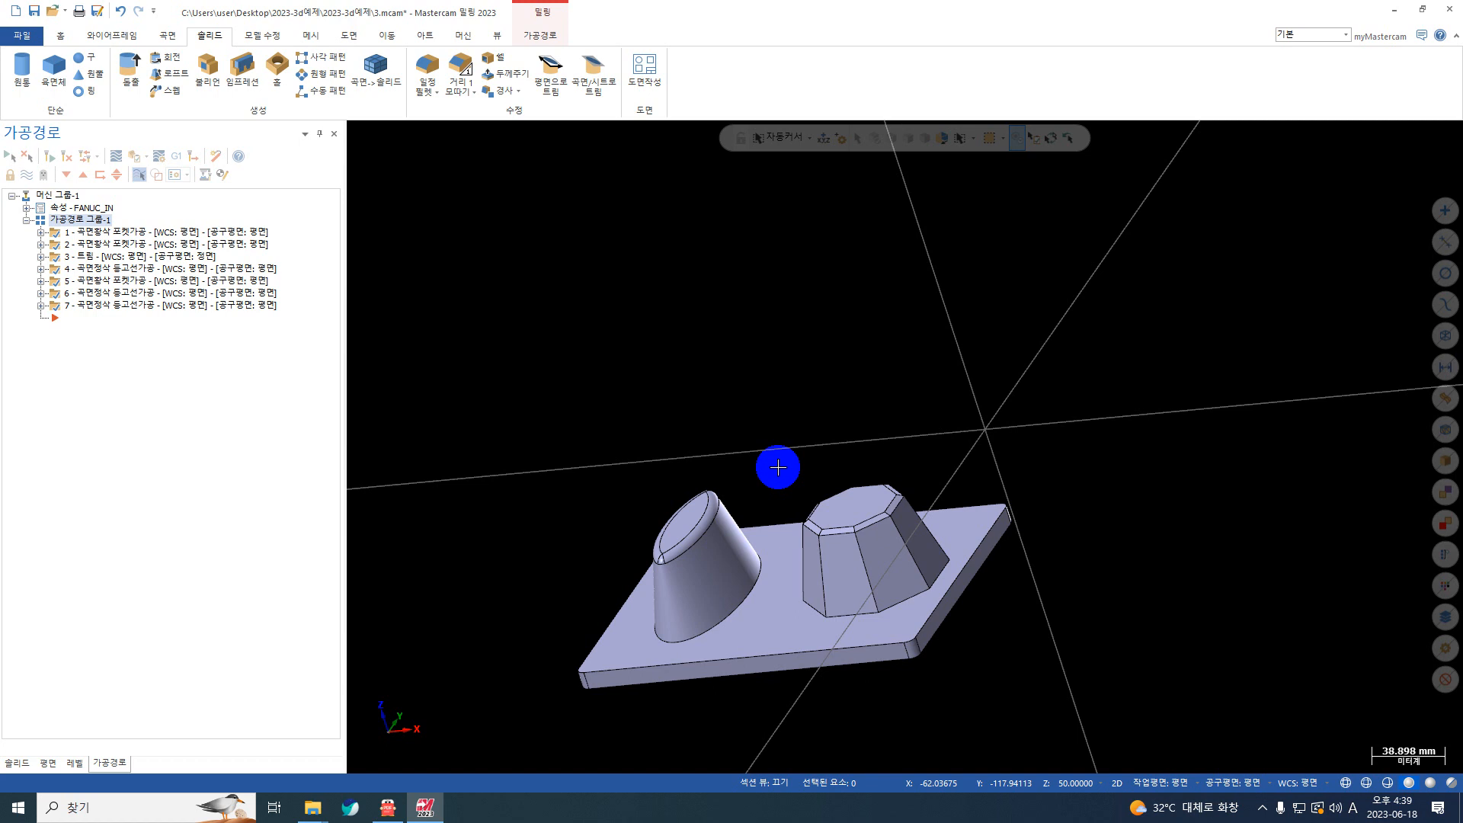
left_click(15, 11)
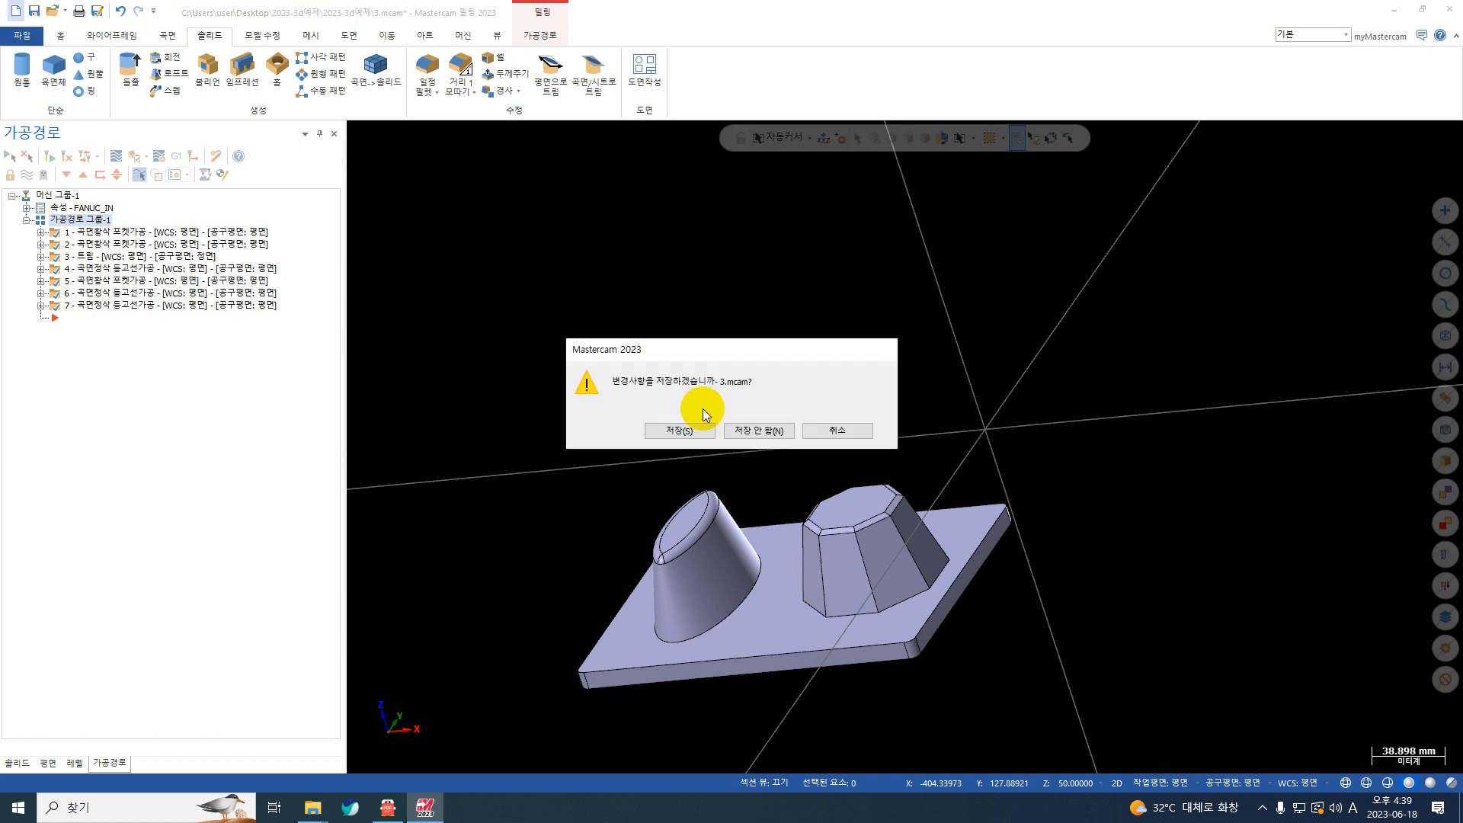
left_click(836, 431)
left_click(1159, 227)
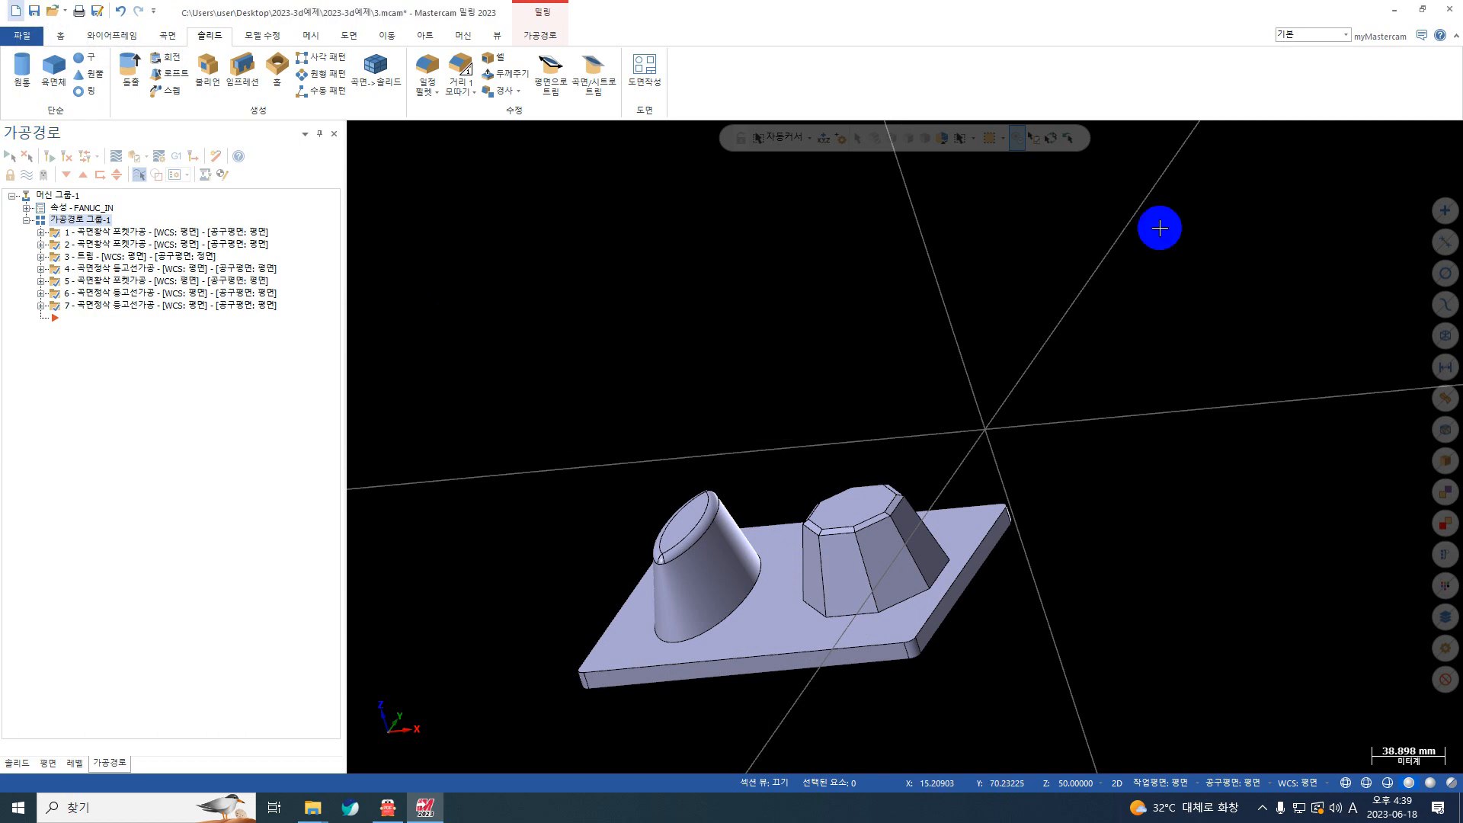
Step: Open 4.mcam from the 2023-3d예제 folder in Mastercam, without saving the changes to 3.mcam
left_click(1426, 10)
left_click(1409, 562)
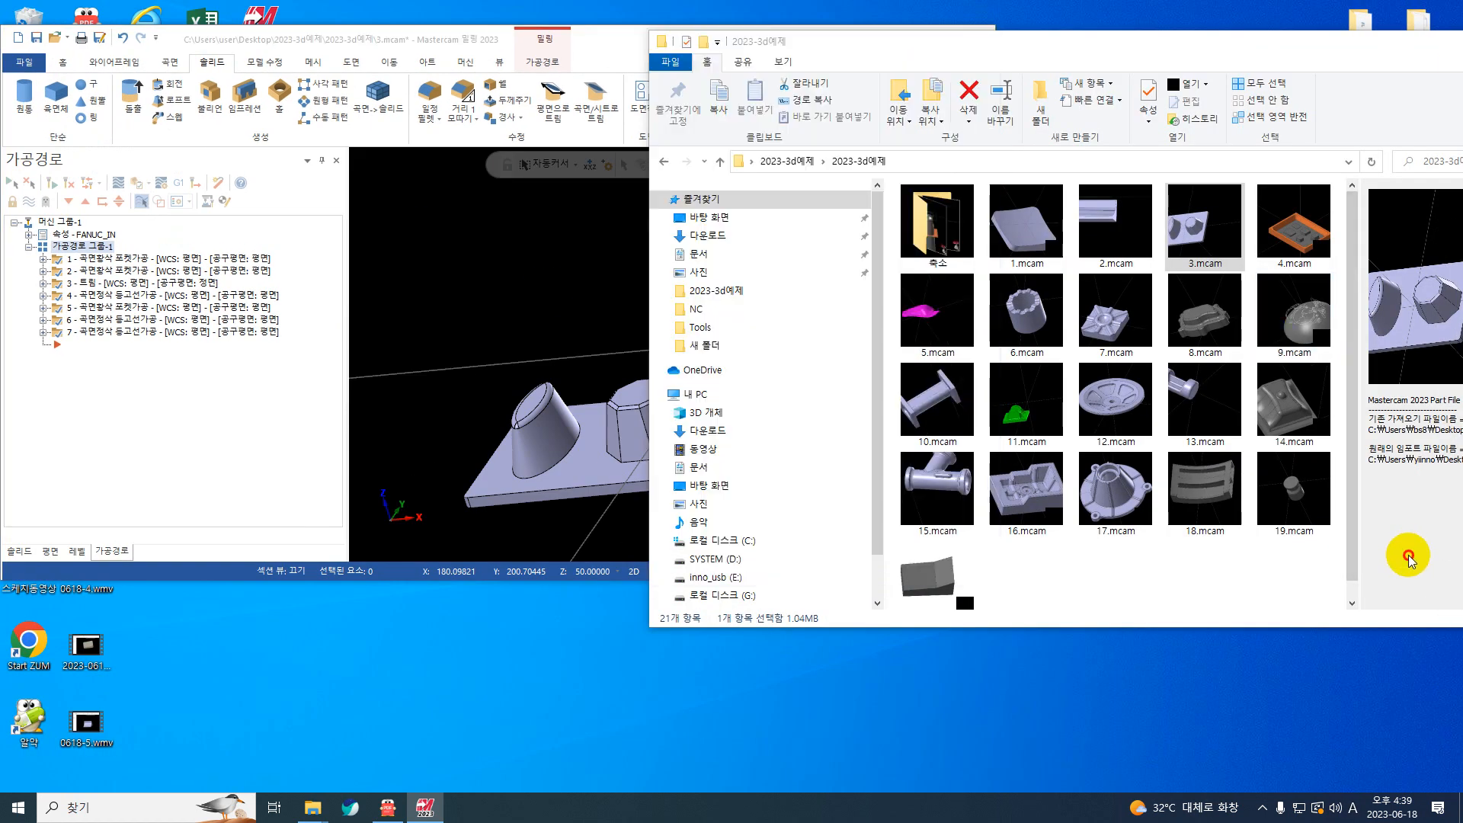
left_click(1283, 254)
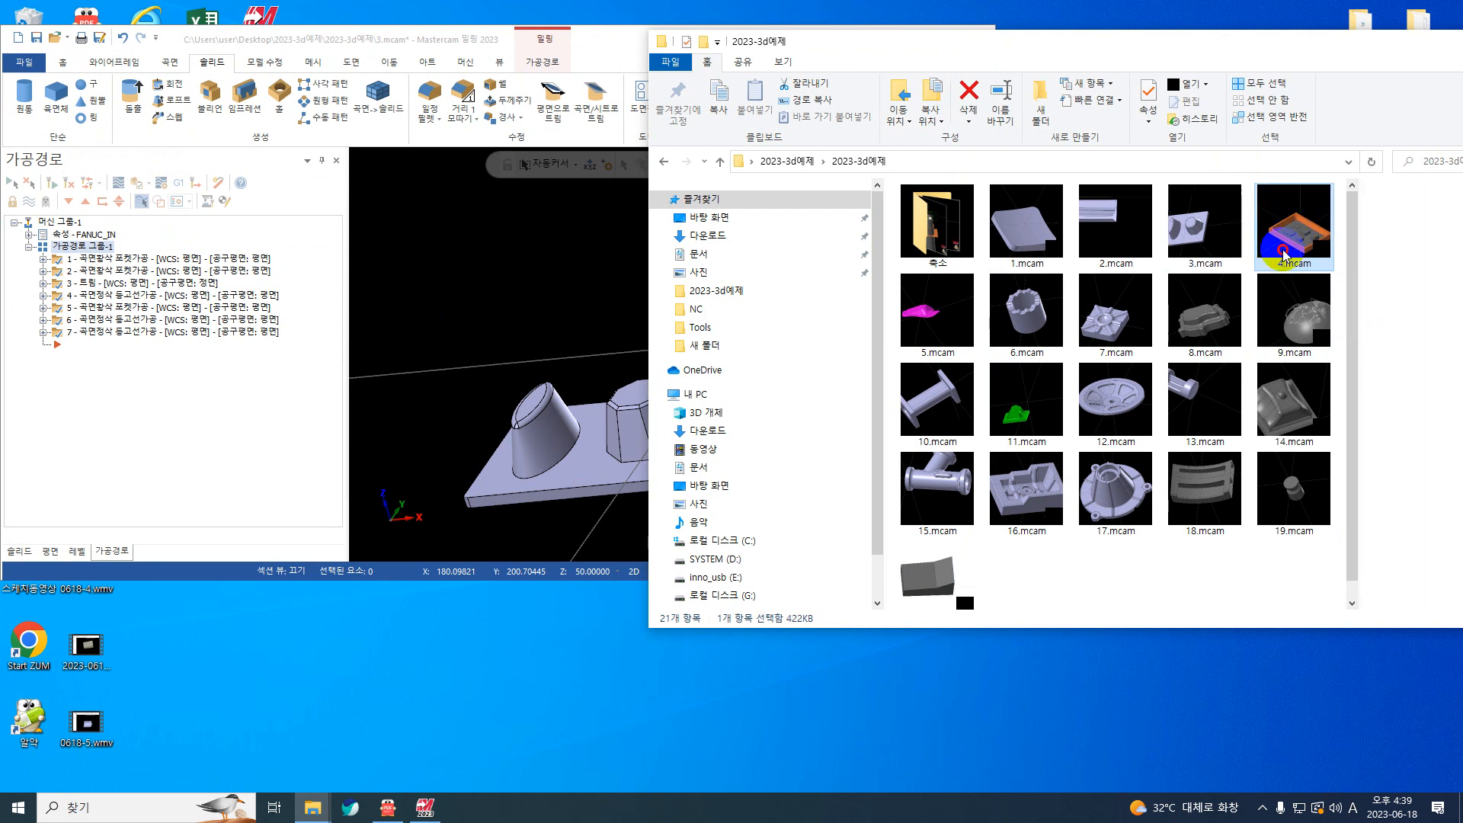
left_click_drag(1283, 253, 529, 235)
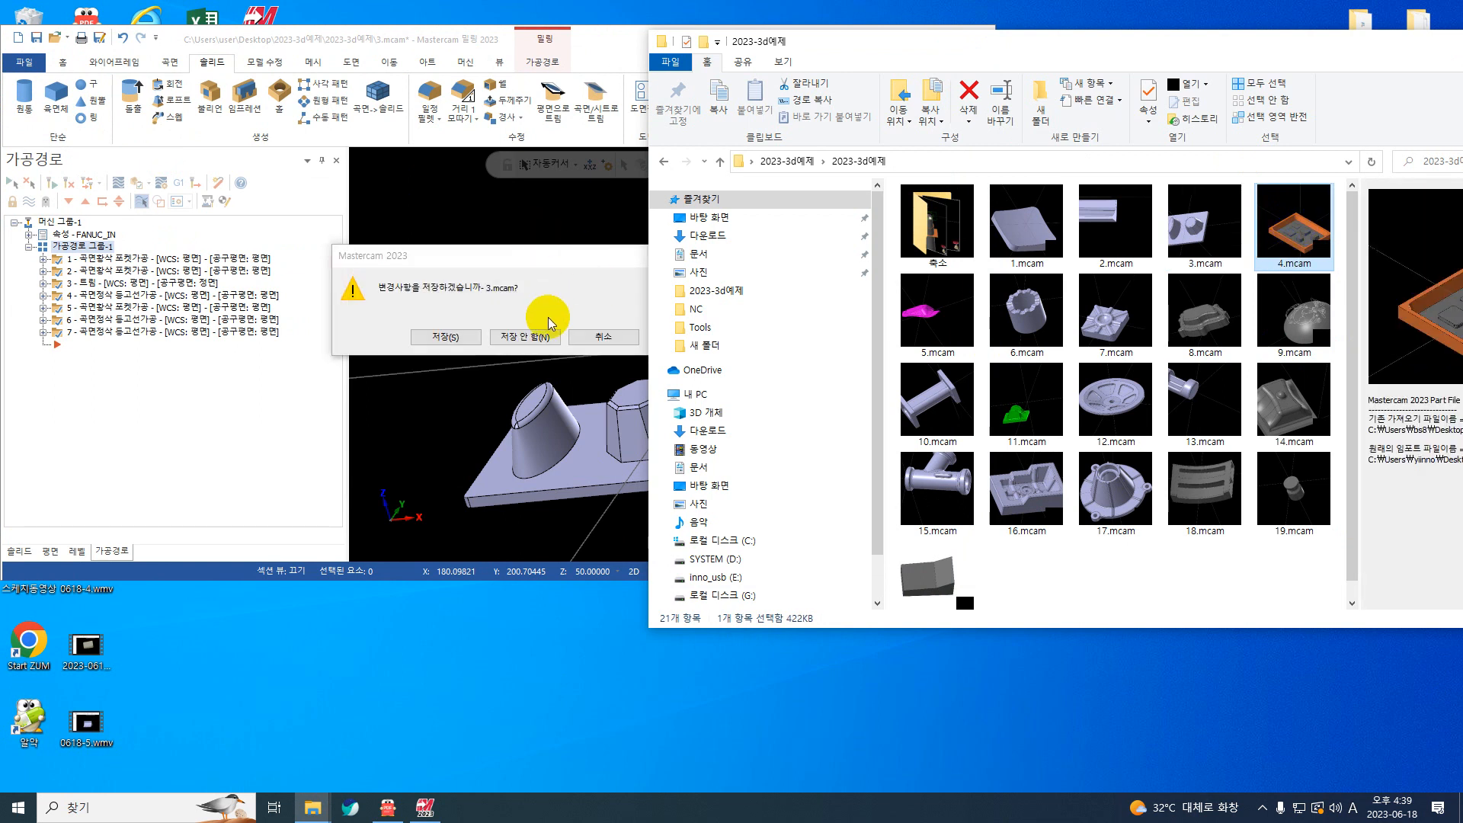
left_click(549, 333)
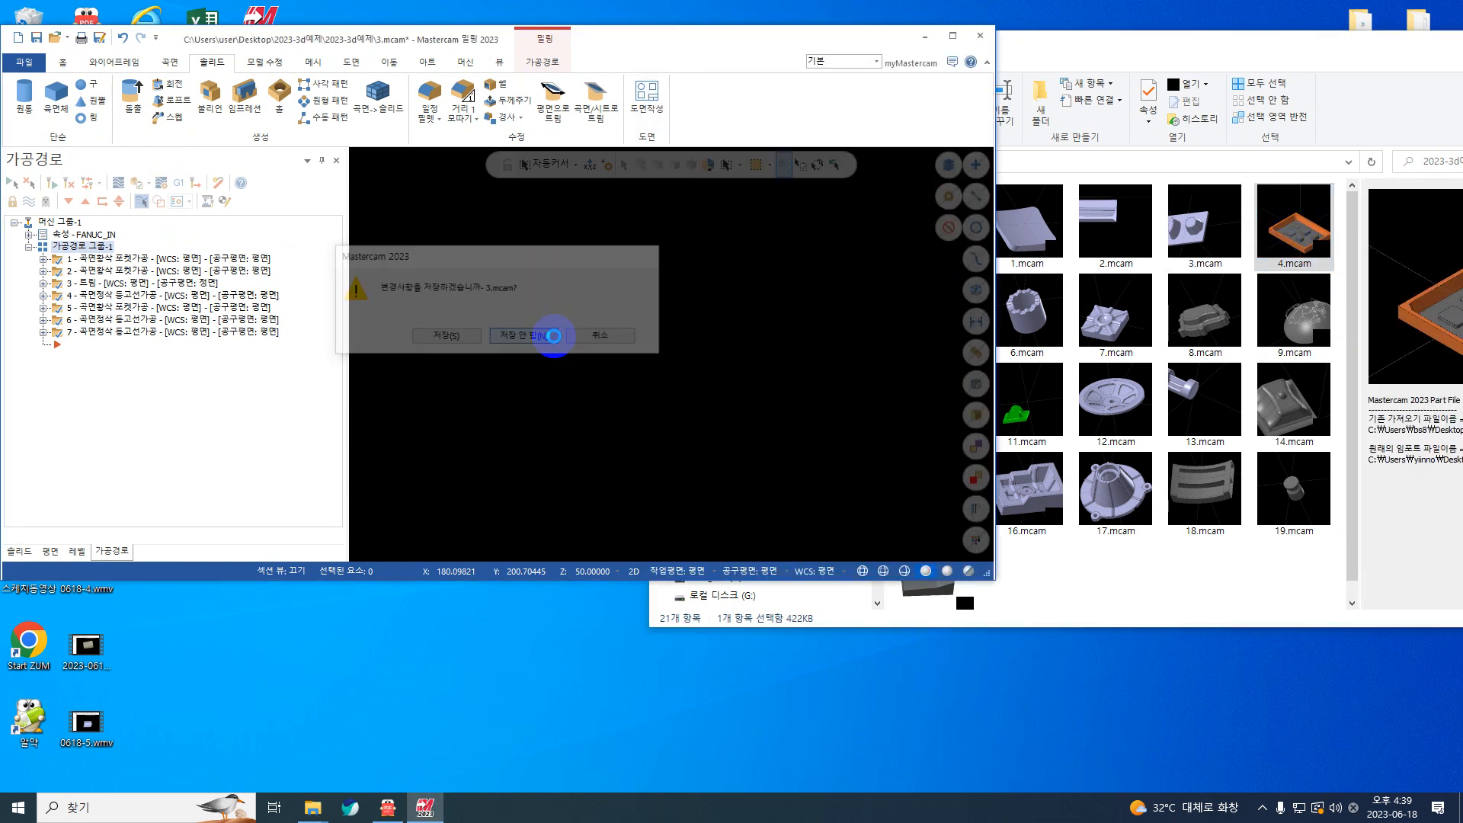
left_click(950, 33)
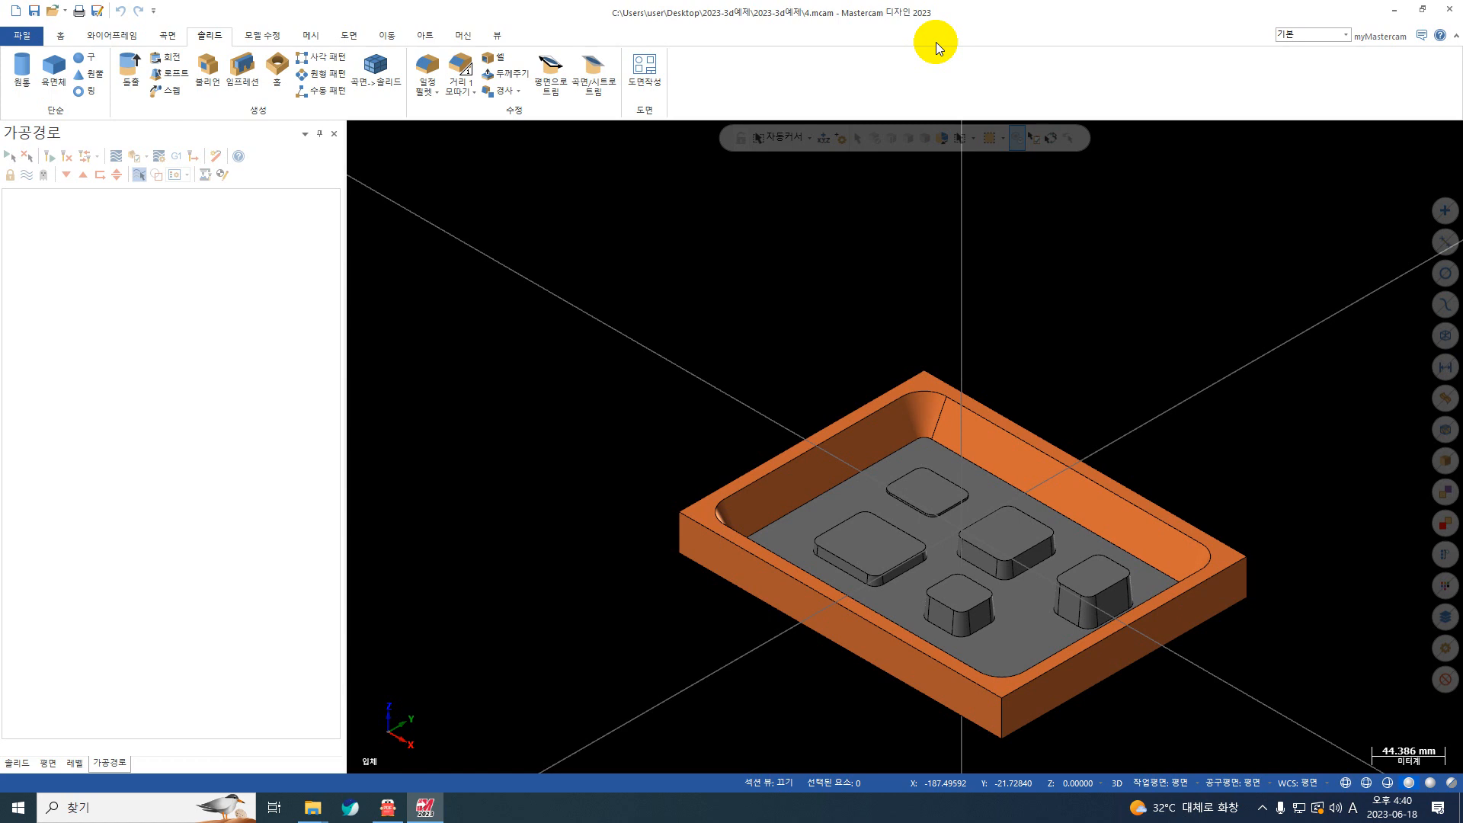
Step: Measure the distance from the base edge of the boss nearest the pocket's end wall to that wall's floor edge
scroll(693, 369, "up", 2)
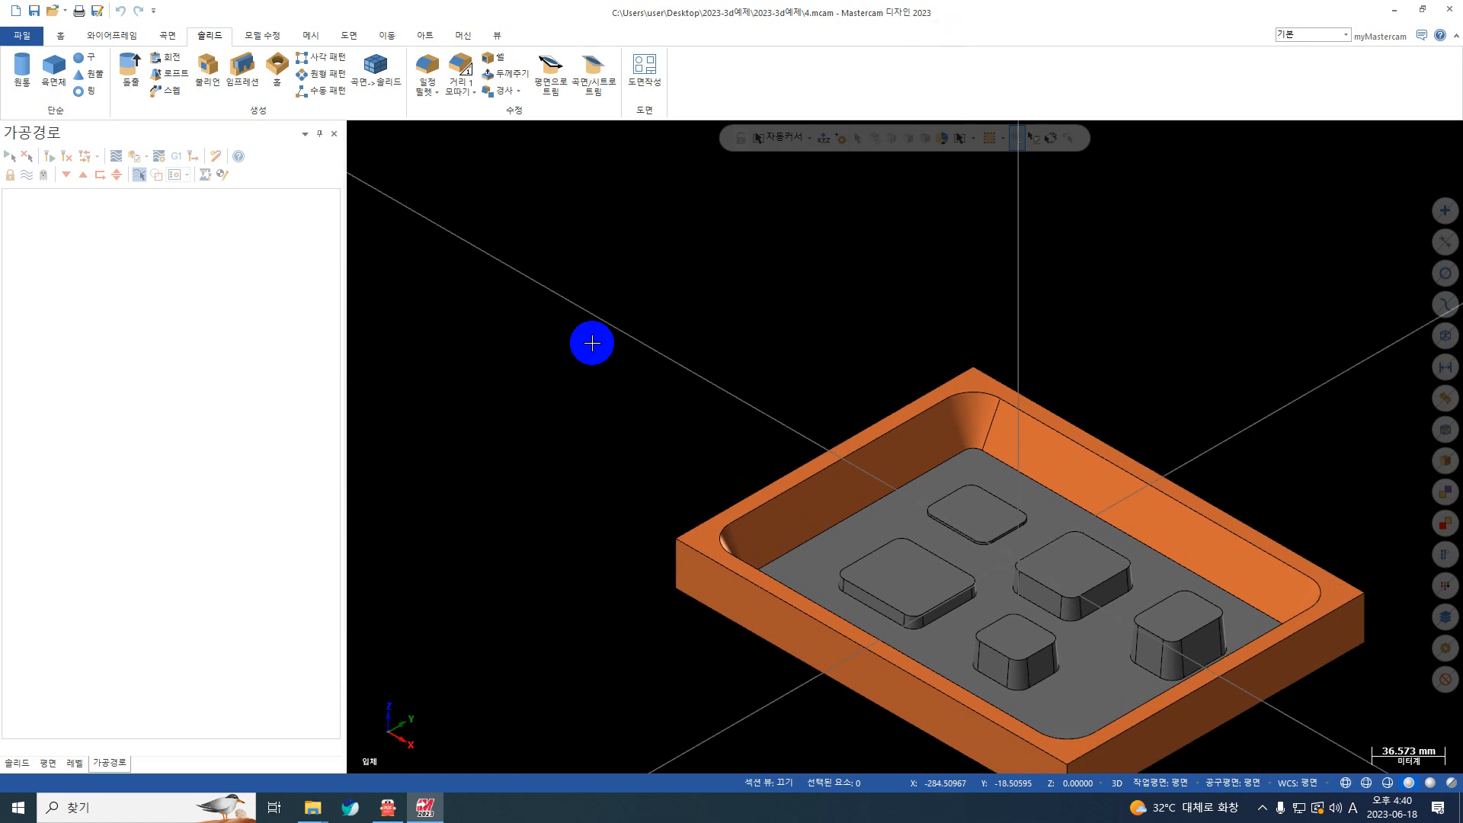
scroll(628, 336, "down", 5)
middle_click_drag(673, 367, 908, 513)
scroll(875, 471, "up", 4)
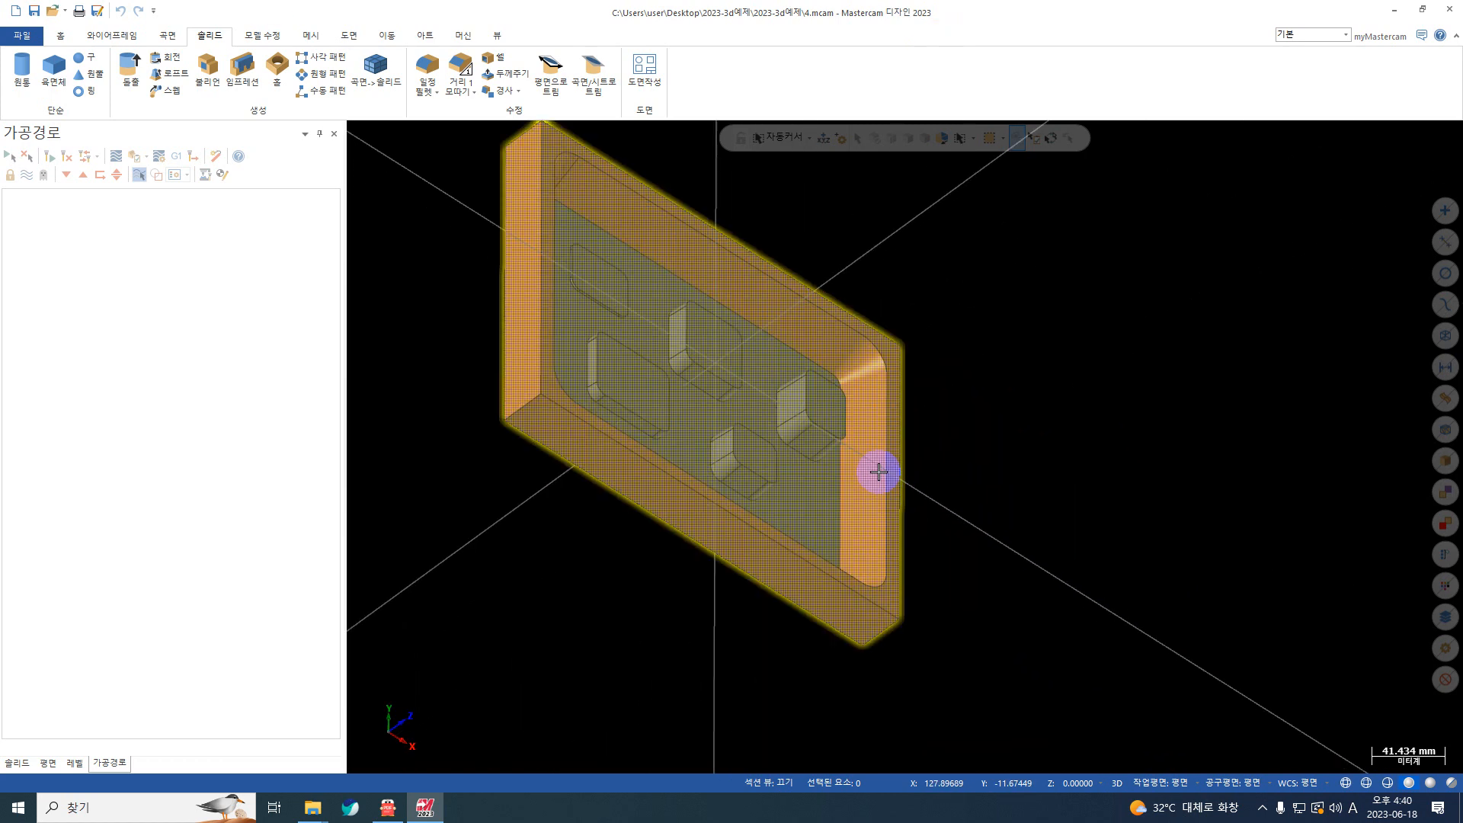
middle_click_drag(815, 433, 767, 408)
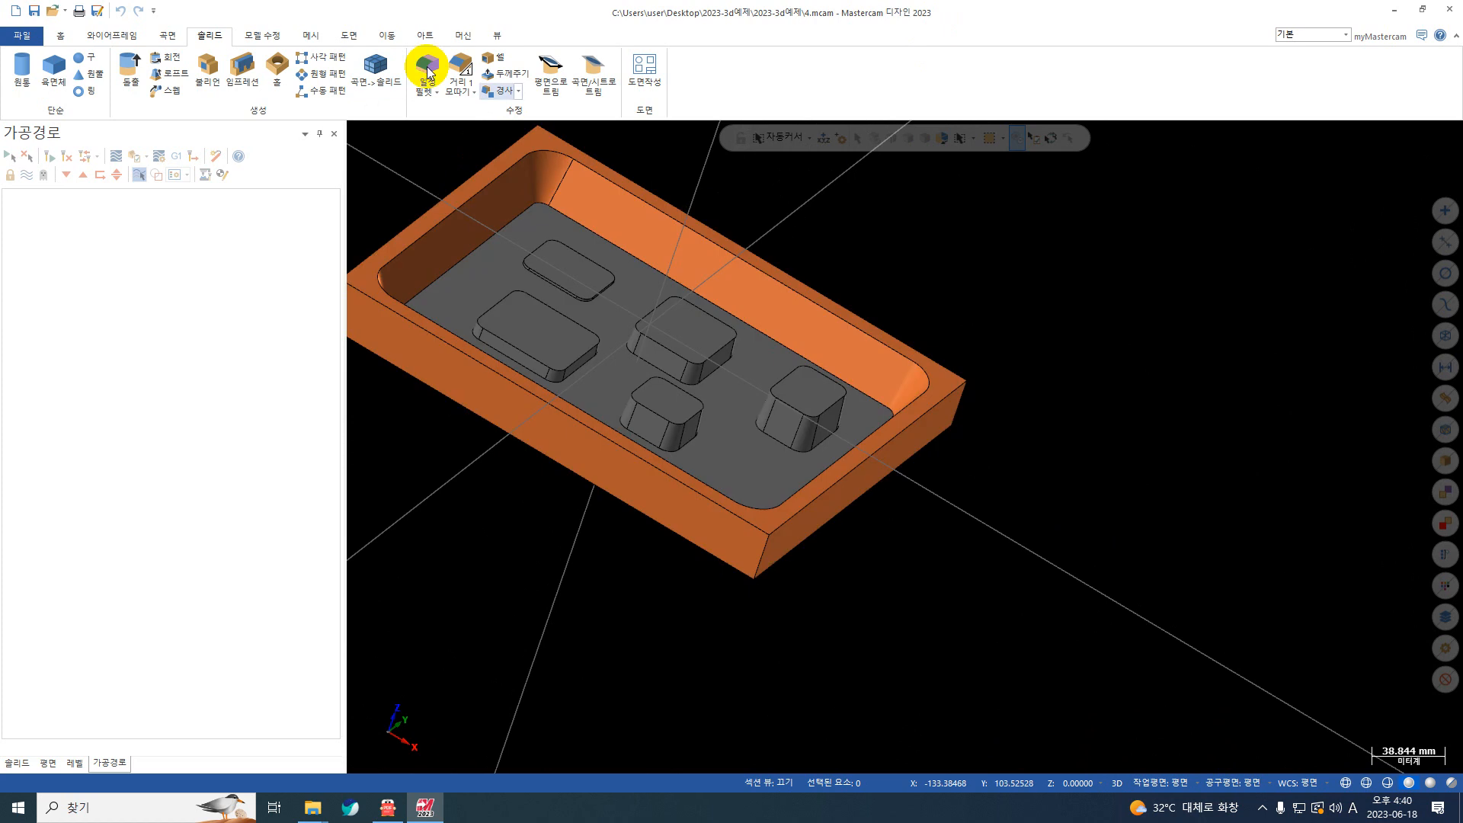
left_click(62, 36)
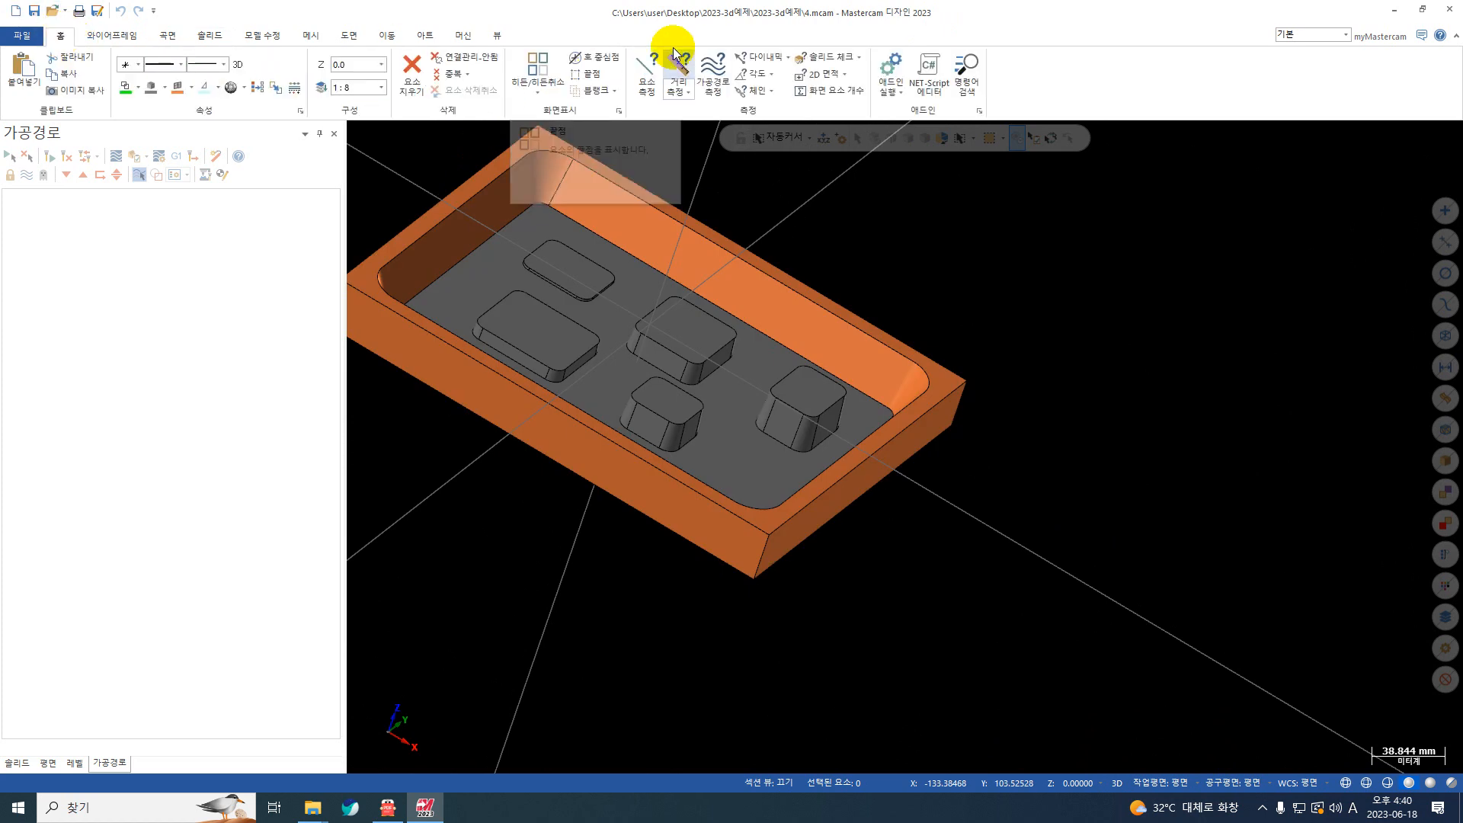
left_click(678, 72)
scroll(817, 426, "up", 4)
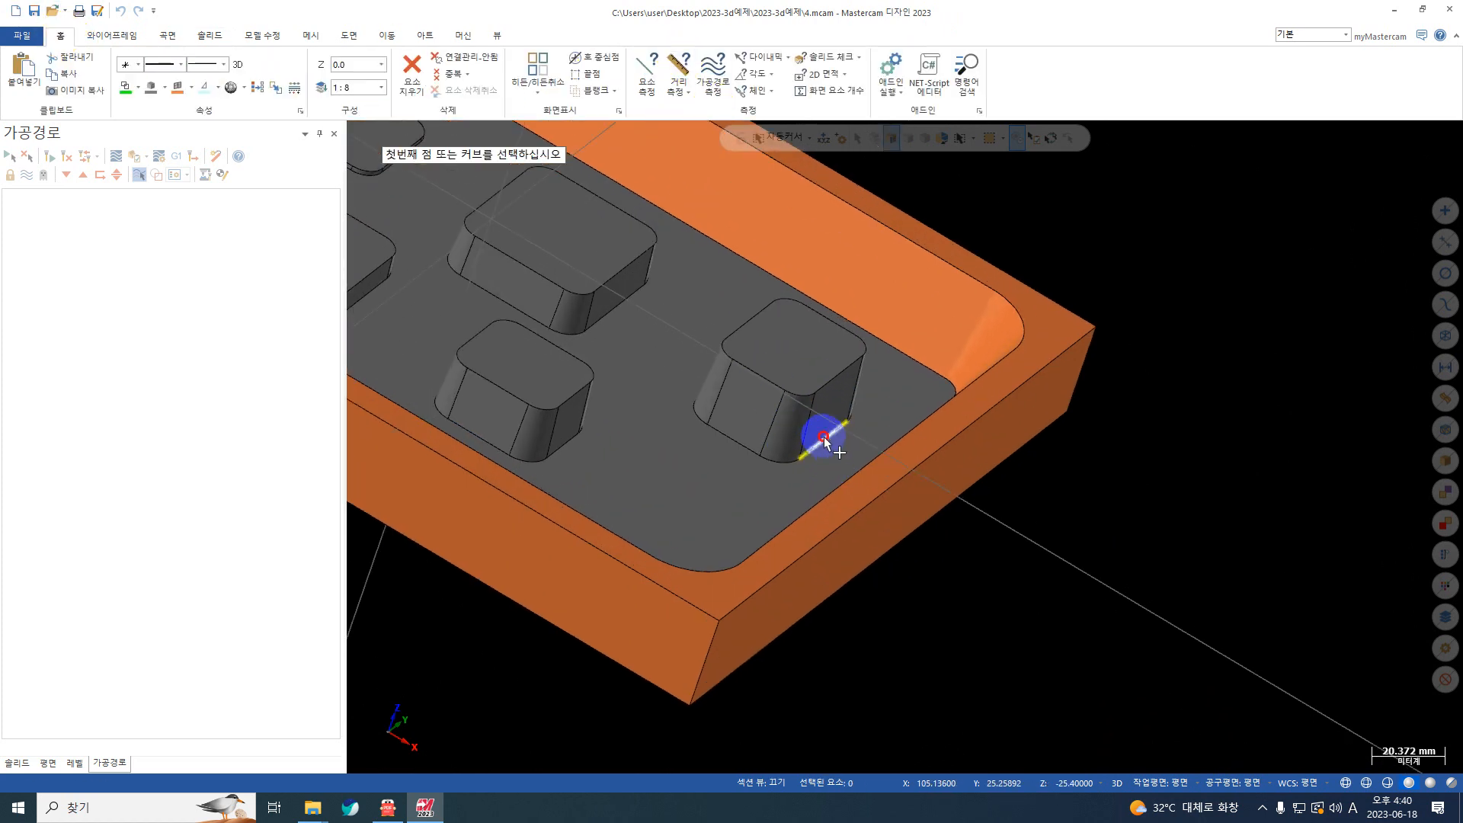
left_click(824, 438)
left_click(865, 484)
middle_click_drag(865, 483, 889, 506)
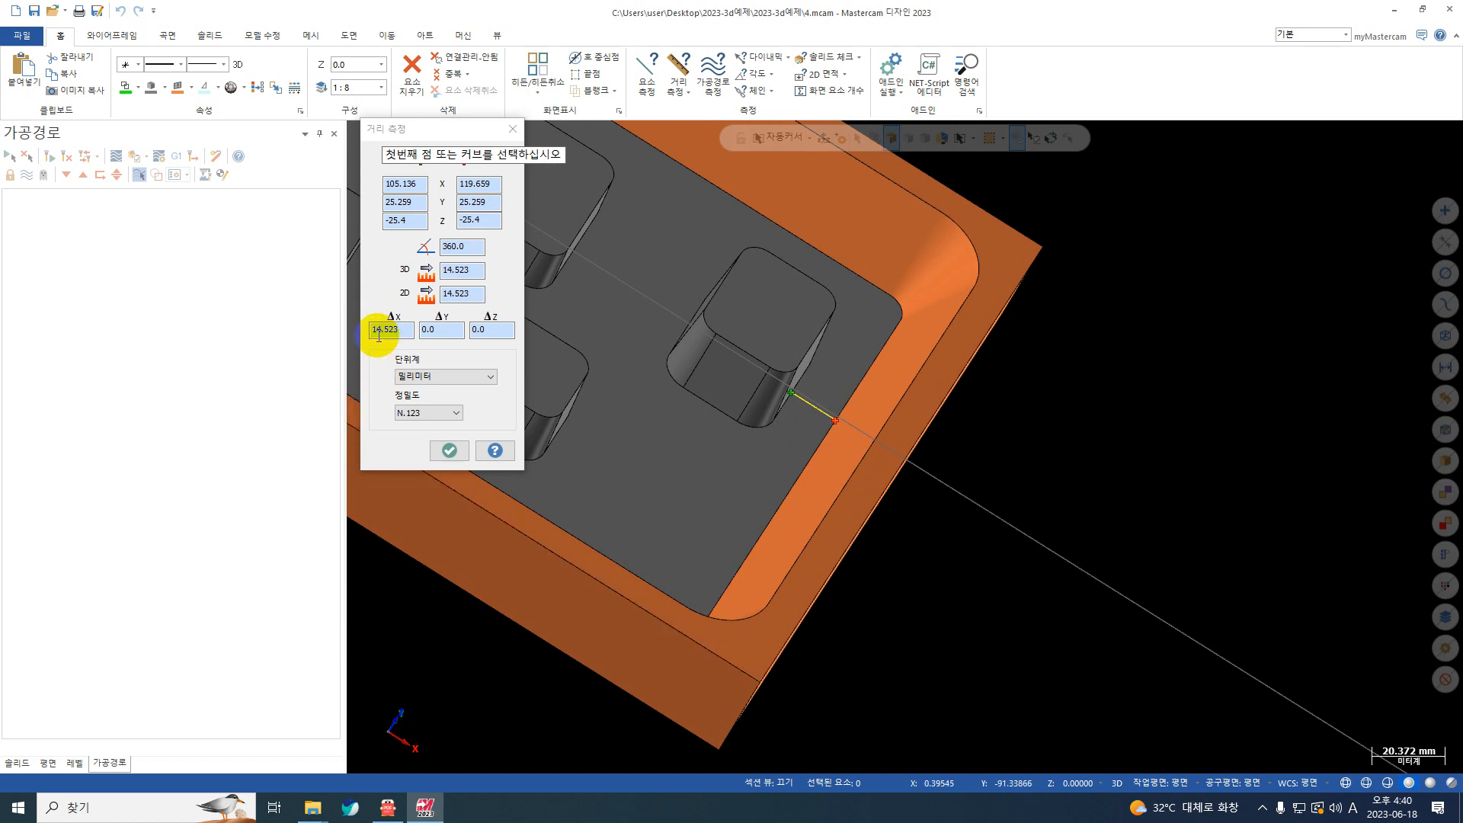
left_click(513, 129)
Step: Measure the gap between the middle boss and the smallest boss on the pocket floor
scroll(793, 373, "down", 2)
scroll(793, 373, "down", 1)
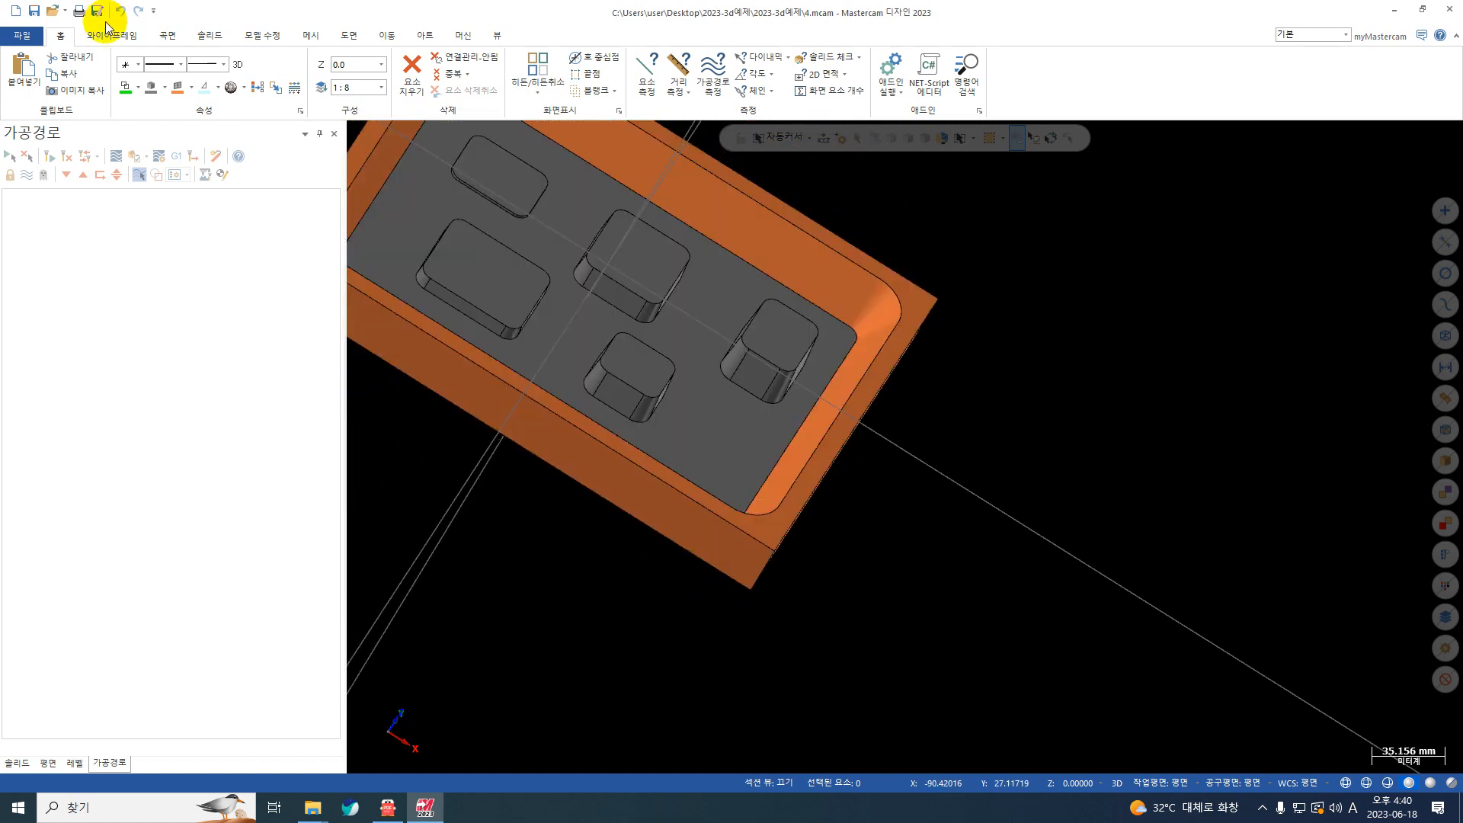
left_click(695, 68)
scroll(545, 323, "up", 1)
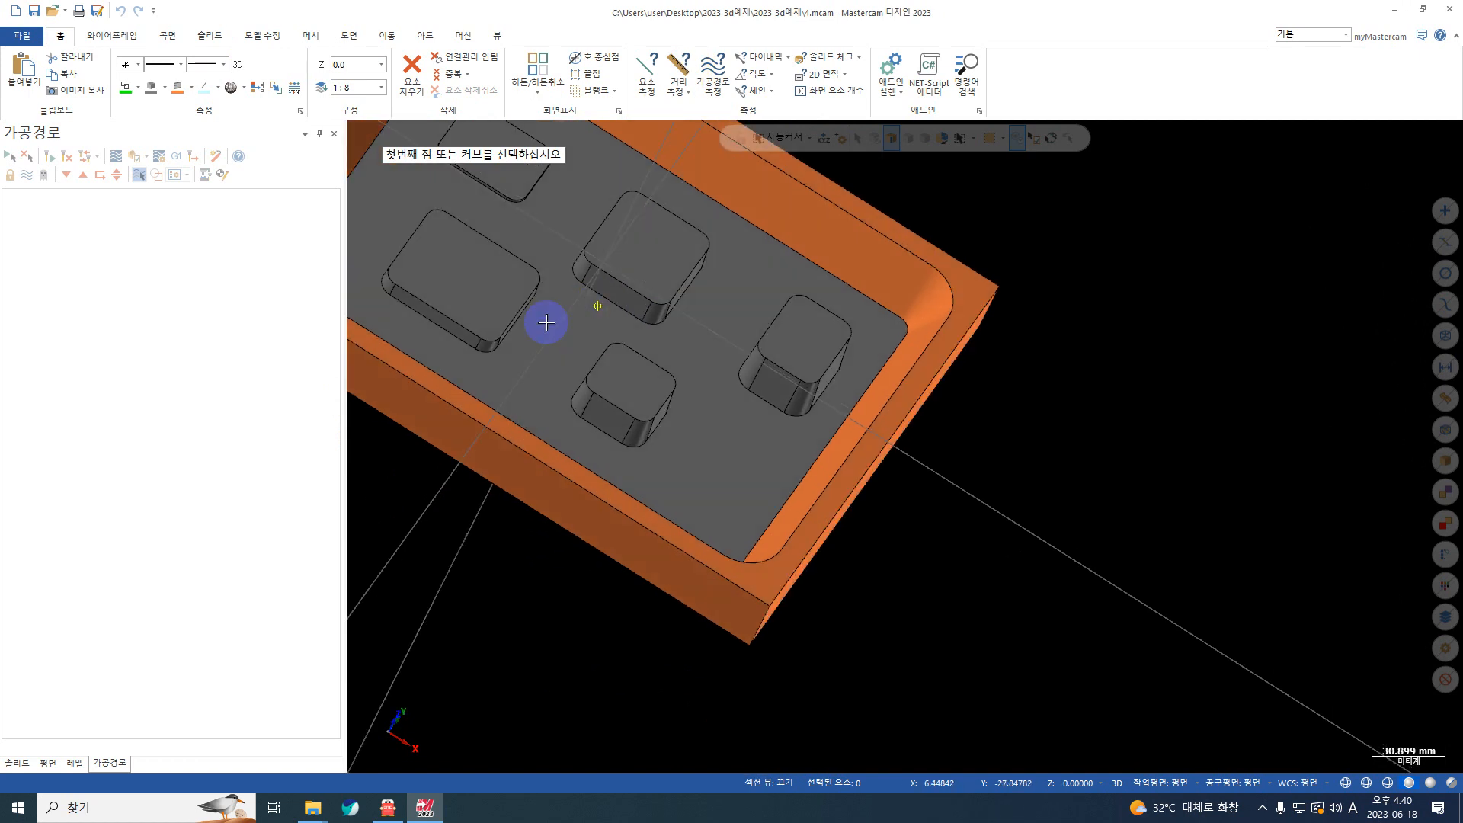
left_click(645, 329)
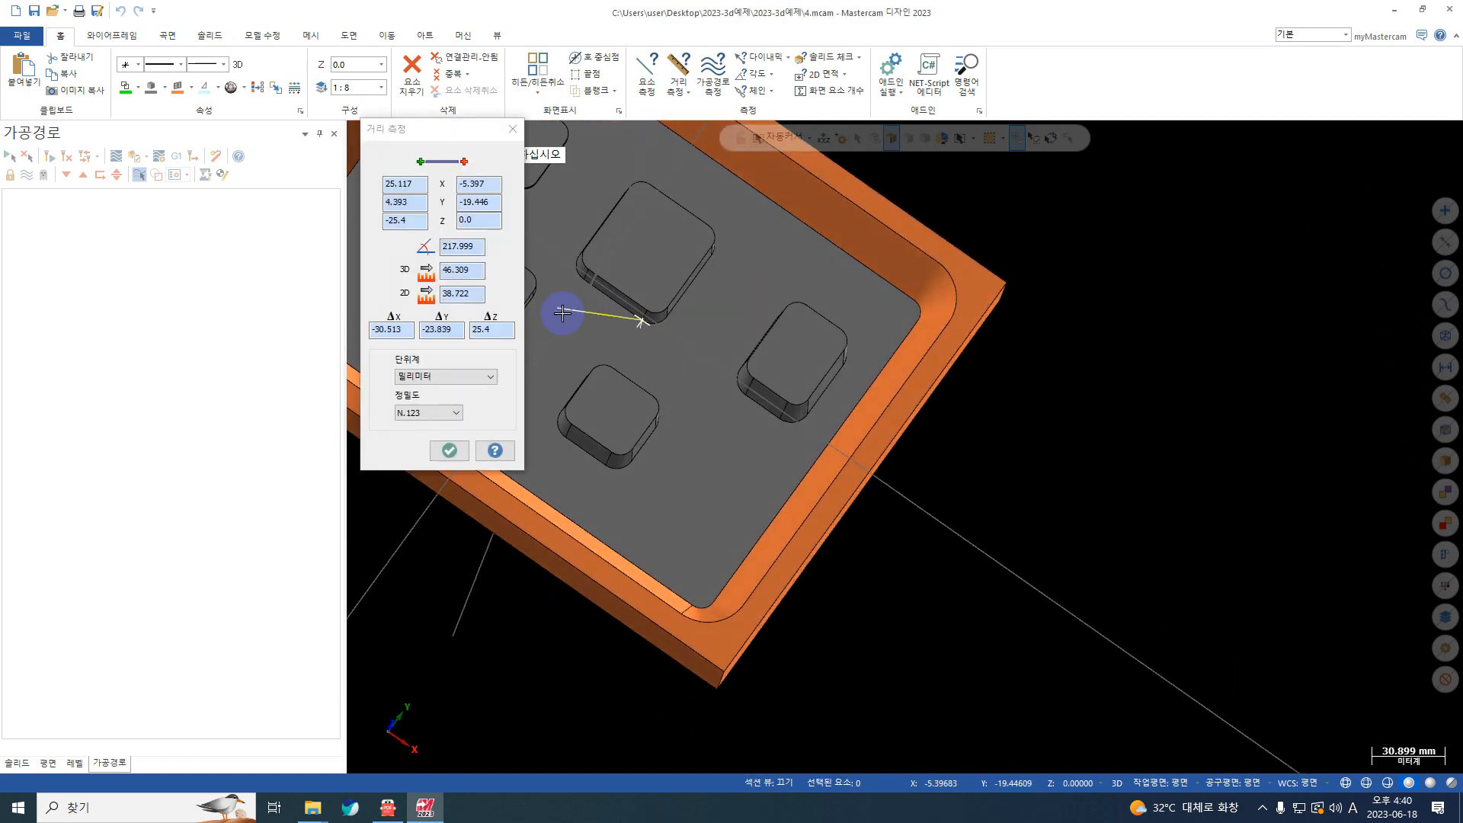
left_click(608, 403)
middle_click_drag(609, 403, 611, 400)
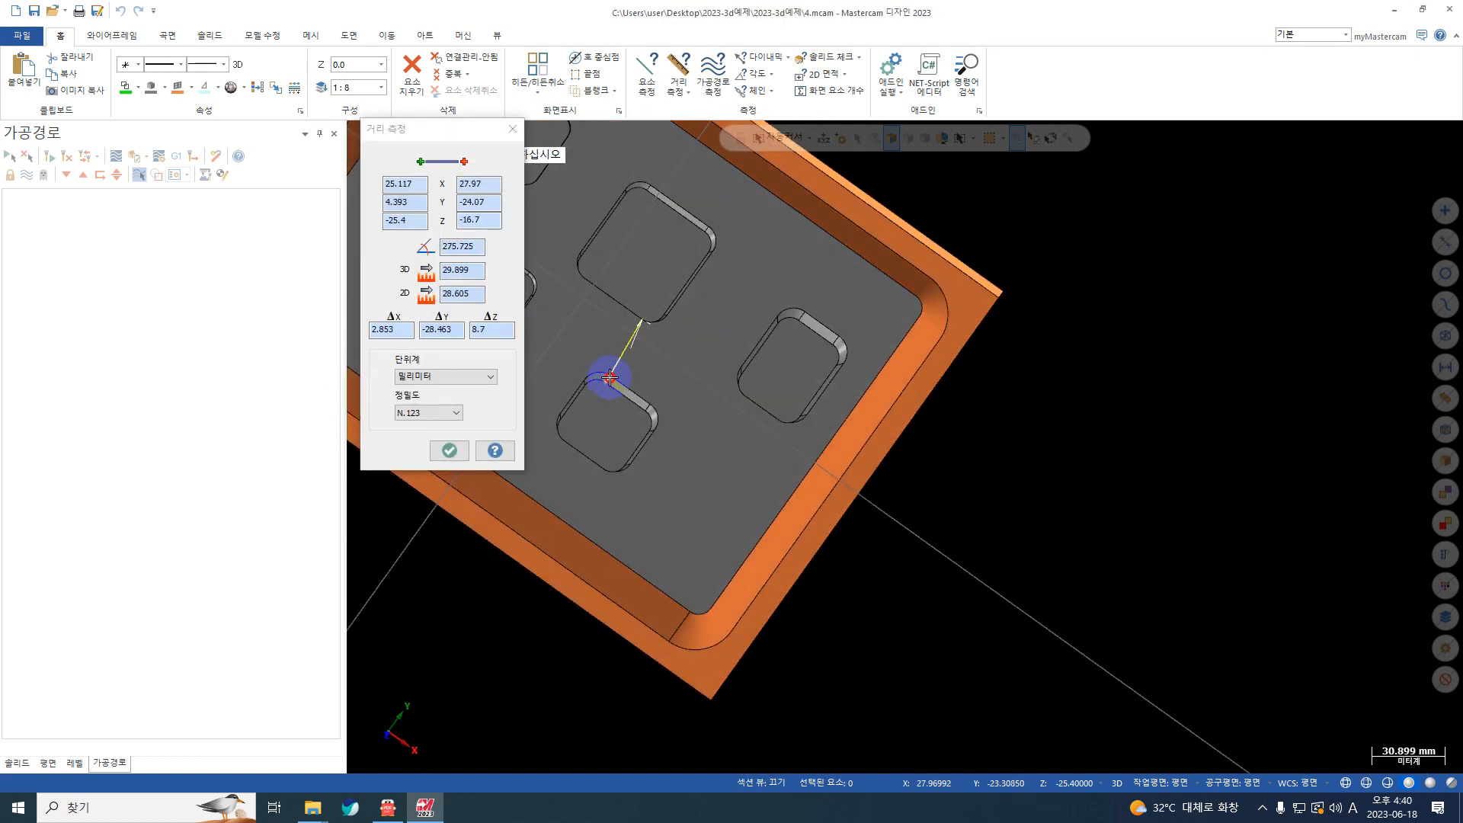
left_click(608, 377)
left_click(512, 129)
Step: Add the FANUC_IN milling machine to the file as a new machine group
right_click(1082, 220)
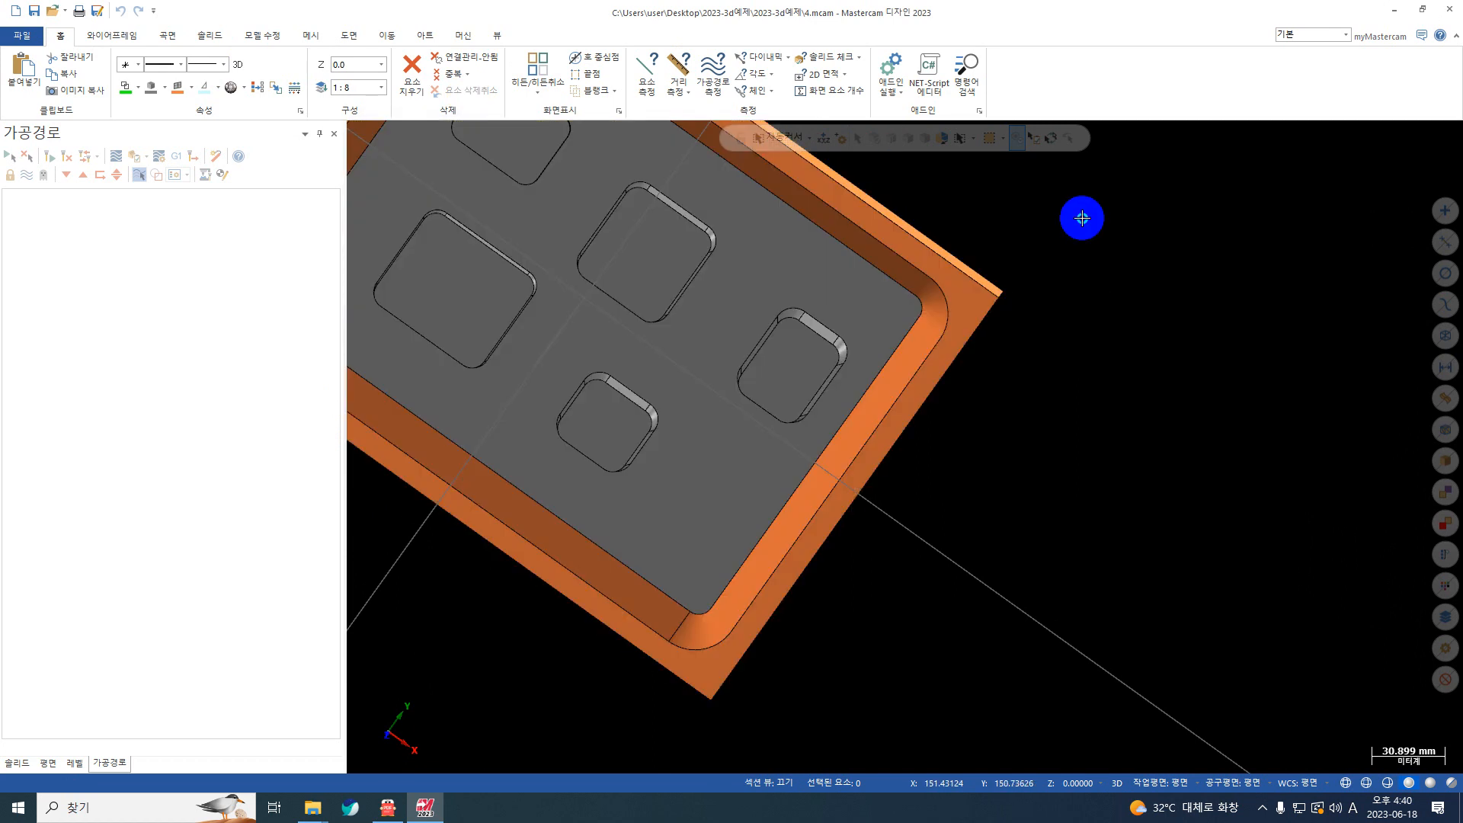
left_click(1109, 301)
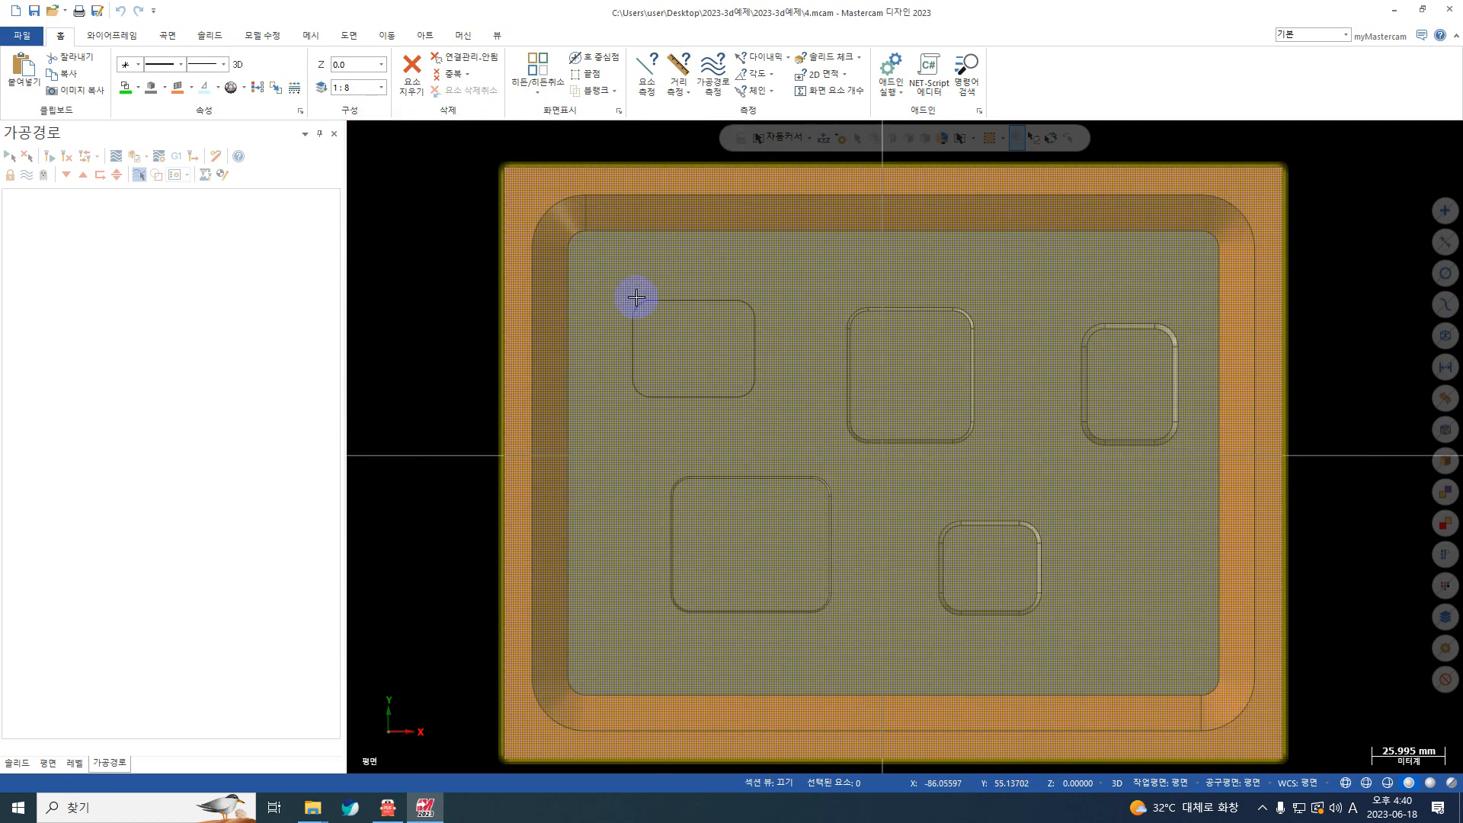
scroll(643, 293, "down", 2)
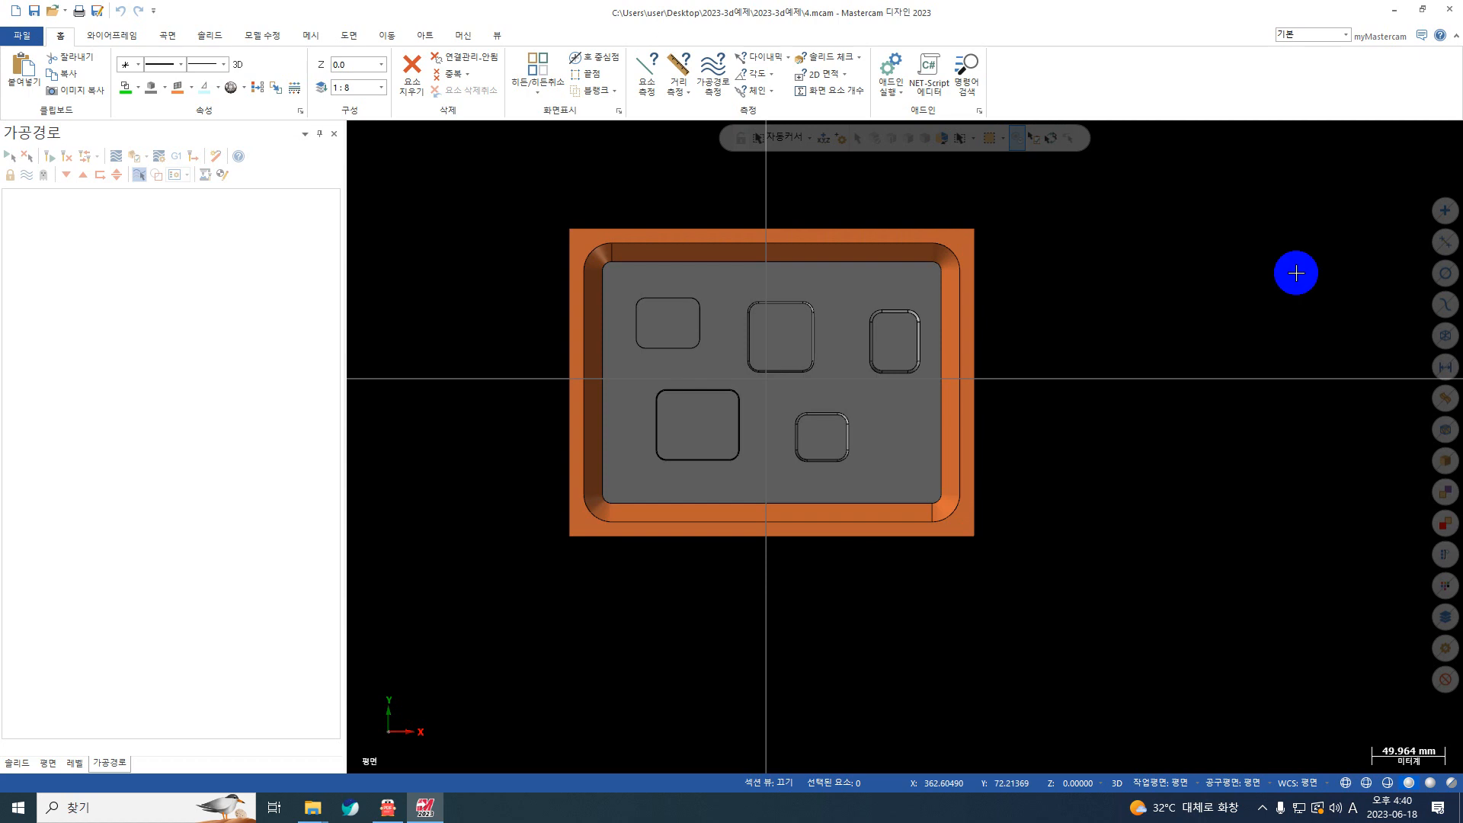
mouse_move(1002, 231)
middle_mouse_down()
mouse_move(1035, 310)
mouse_move(986, 218)
mouse_move(996, 258)
middle_mouse_up()
left_click(462, 35)
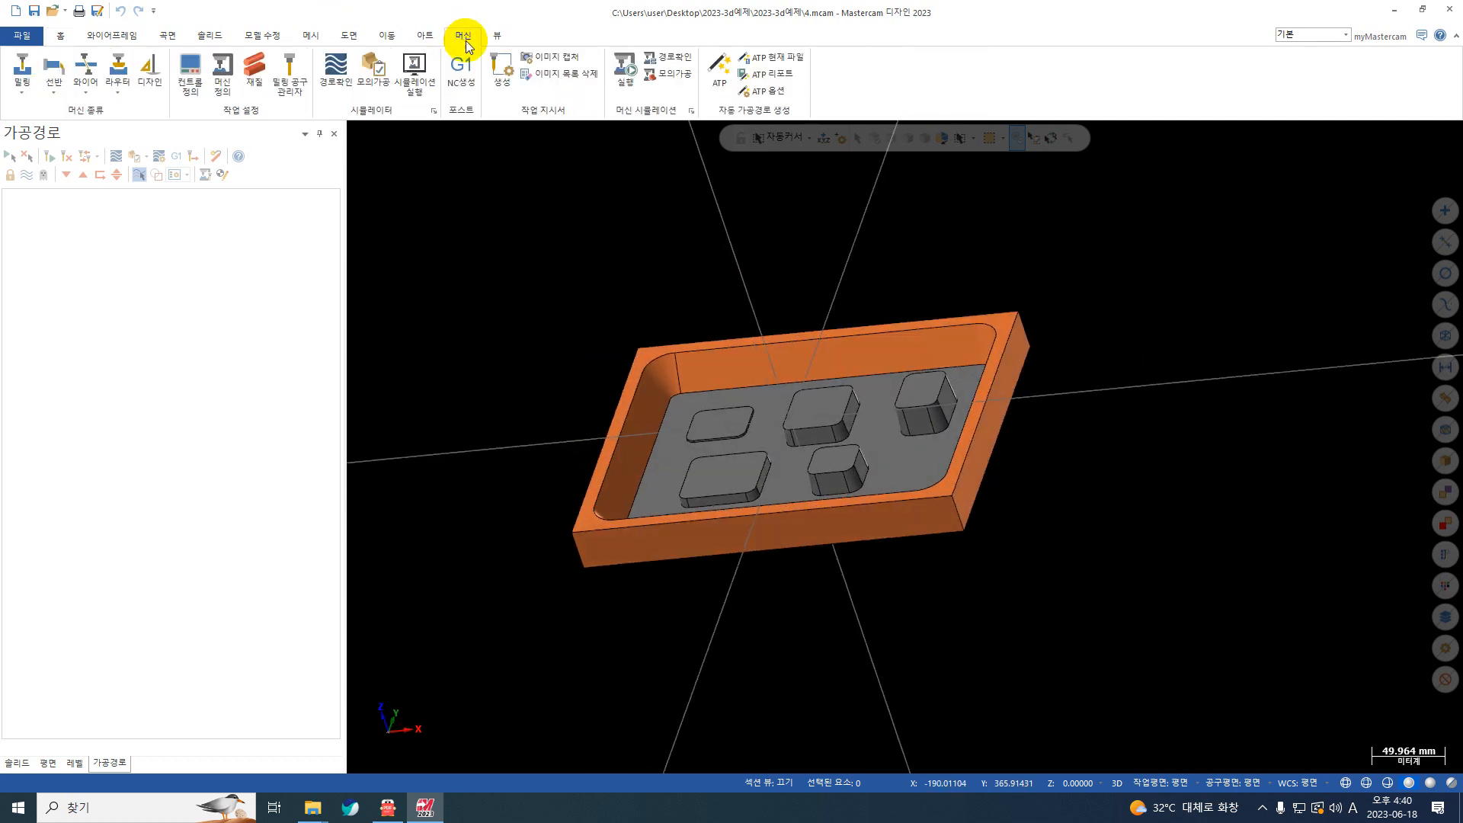
left_click(28, 91)
left_click(92, 128)
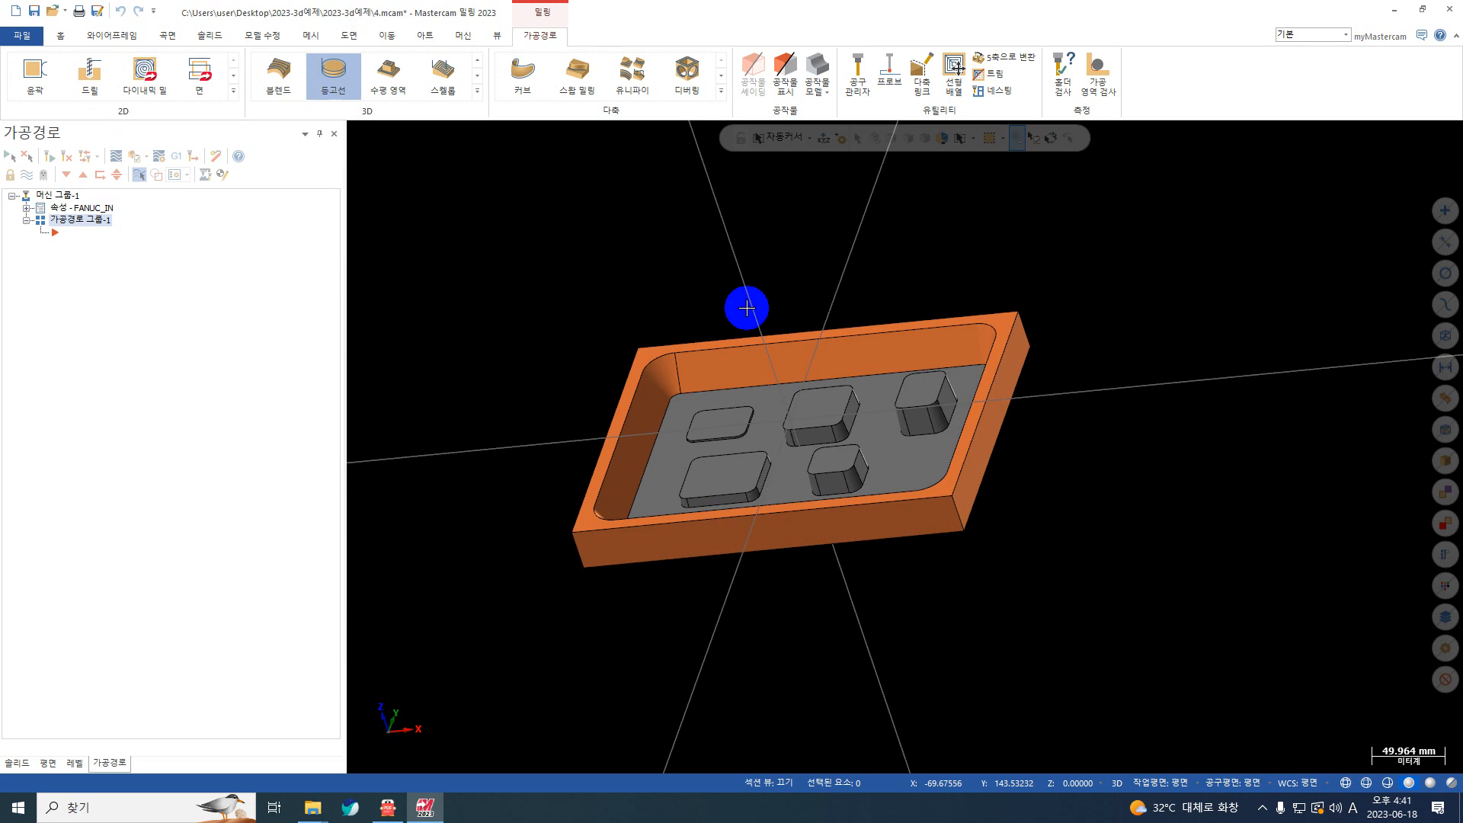
Step: Create a surface rough pocket toolpath (곡면황삭 포켓) with all faces of the tray-shaped part as drive surfaces
mouse_move(746, 308)
middle_mouse_down()
mouse_move(858, 261)
mouse_move(856, 249)
mouse_move(823, 303)
middle_mouse_up()
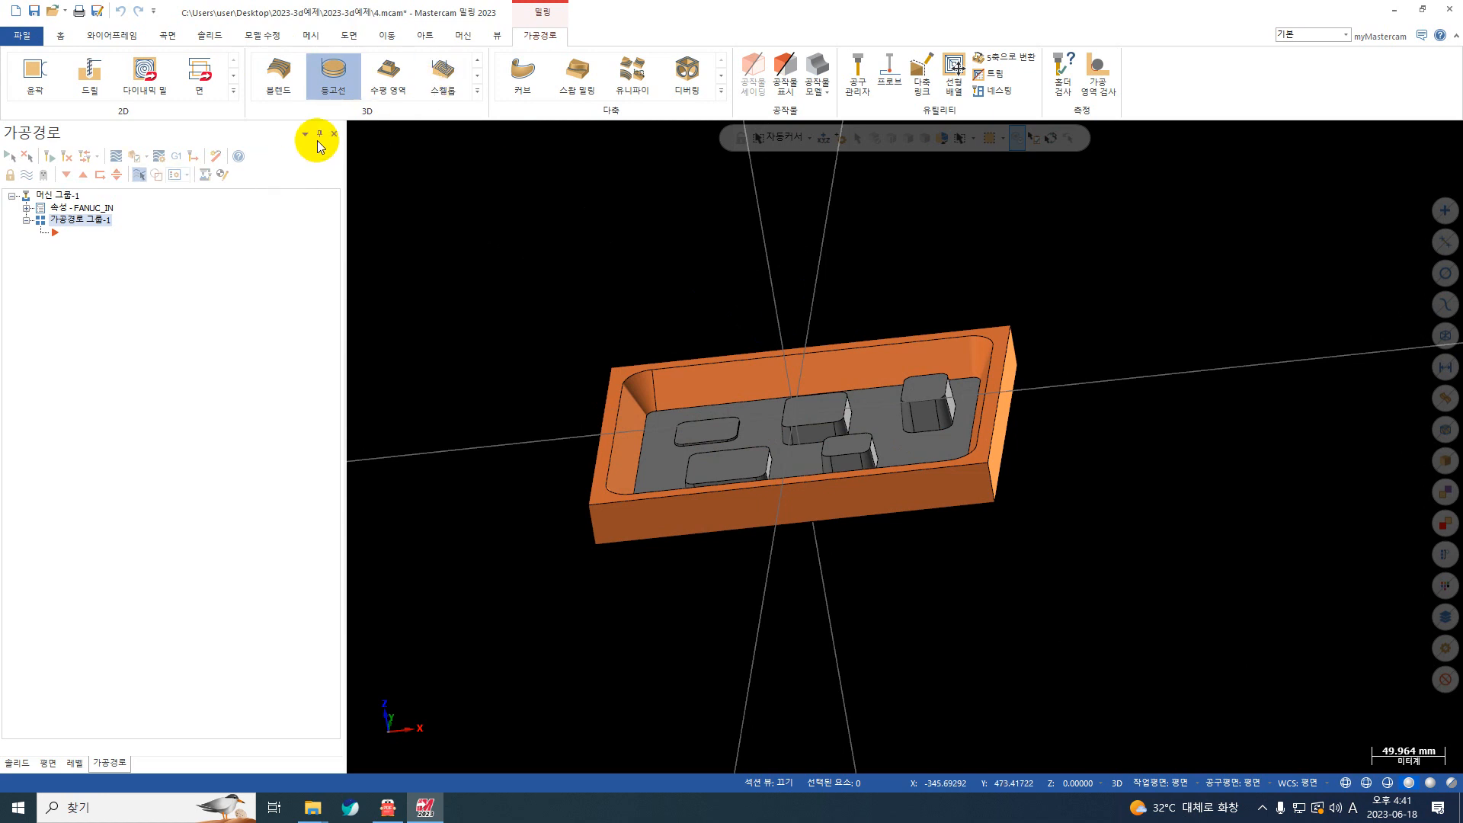
scroll(814, 374, "up", 2)
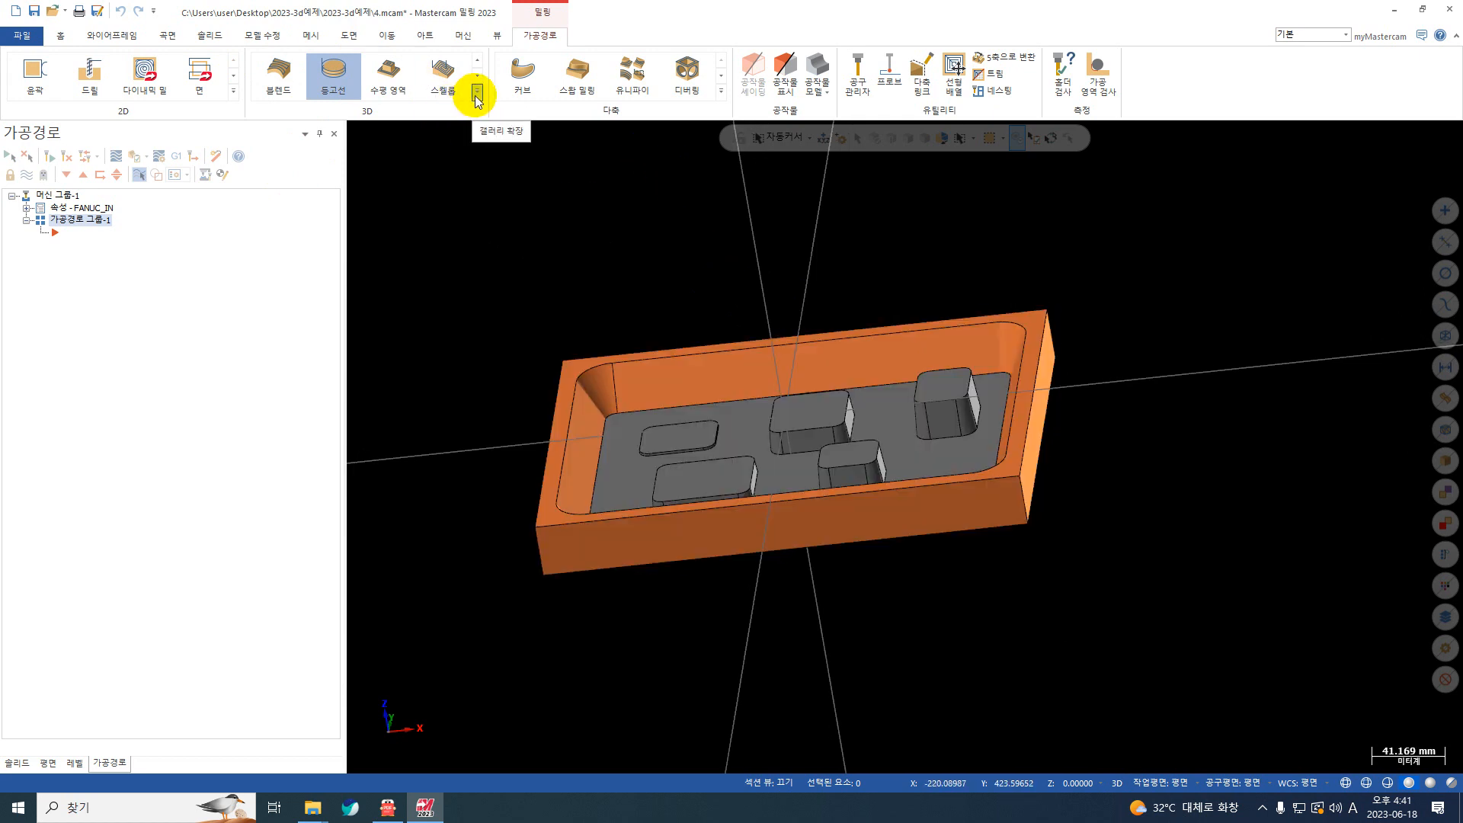
left_click(477, 91)
right_click(165, 252)
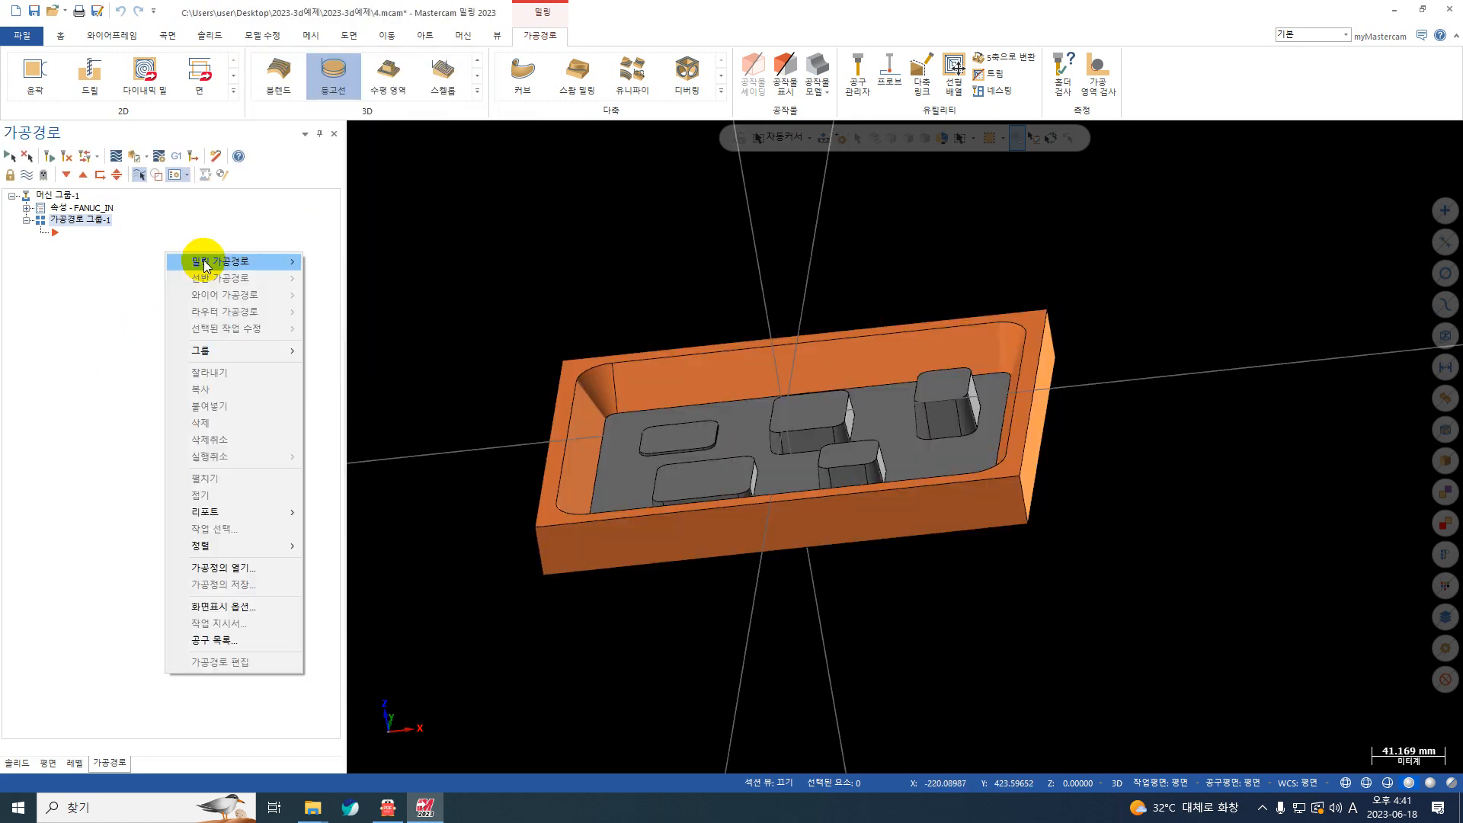
mouse_move(207, 263)
mouse_move(395, 410)
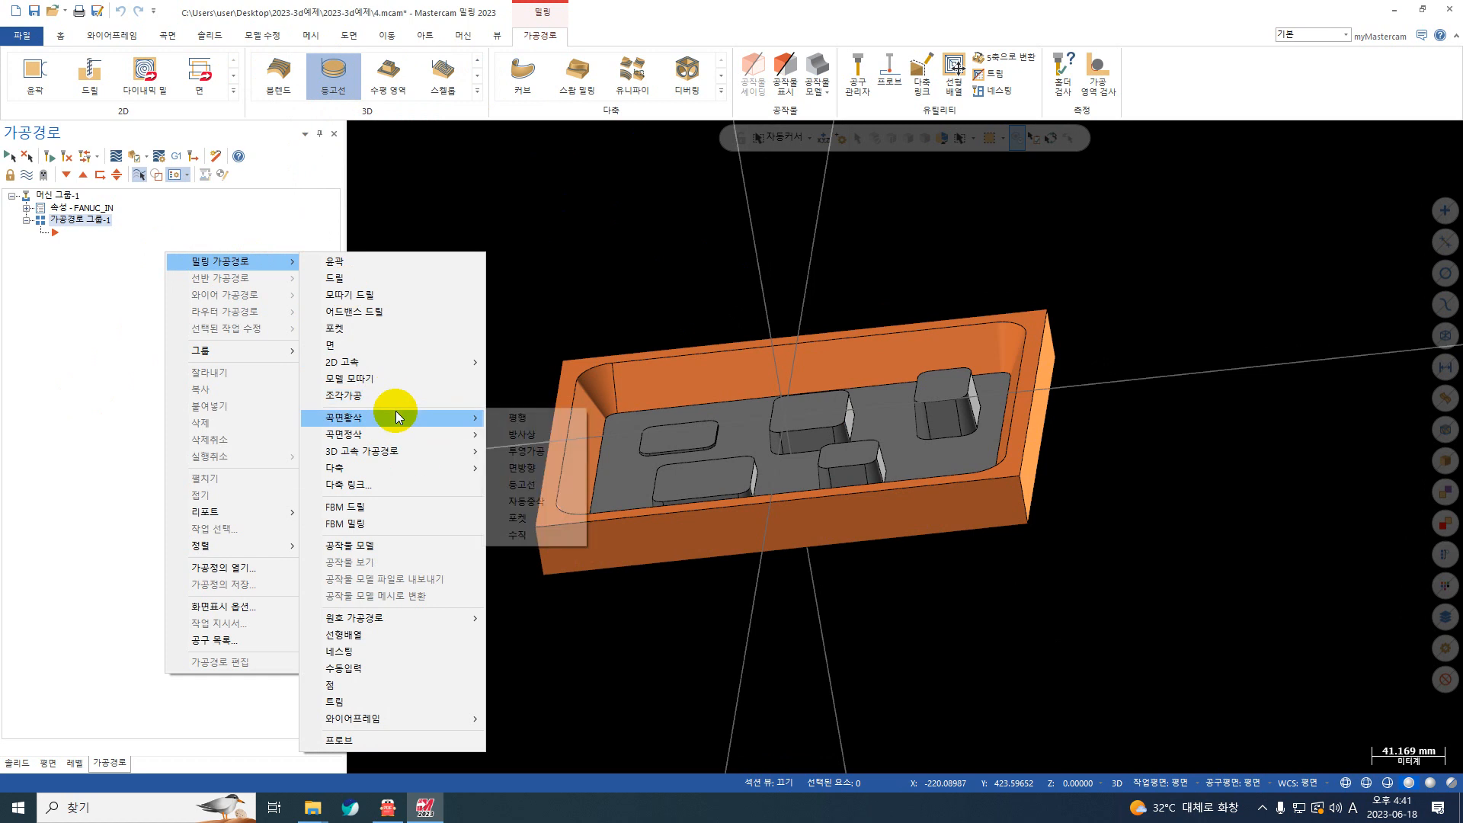
left_click(541, 516)
scroll(562, 330, "down", 2)
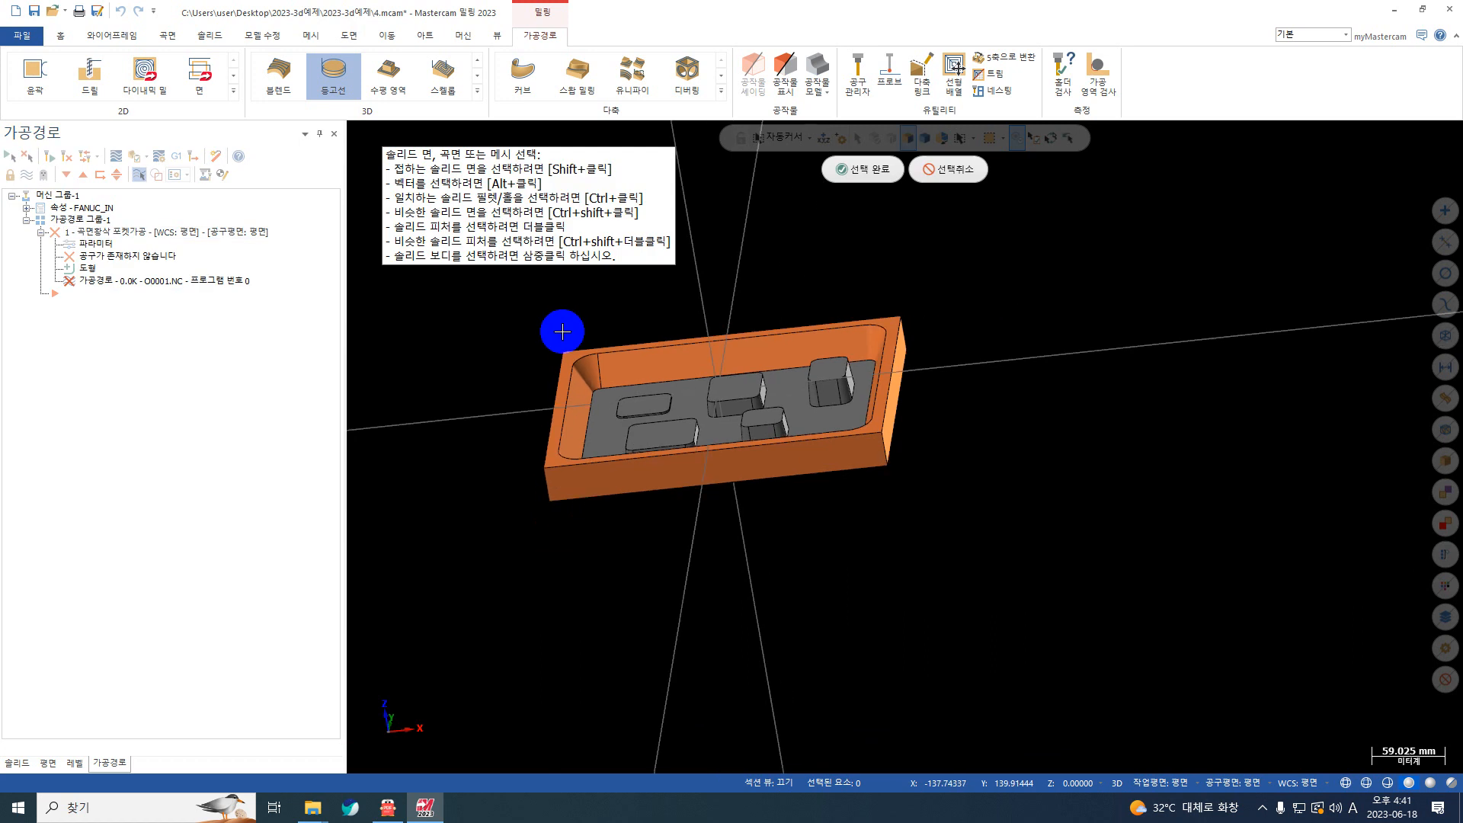
left_click_drag(1046, 208, 463, 629)
key("Return")
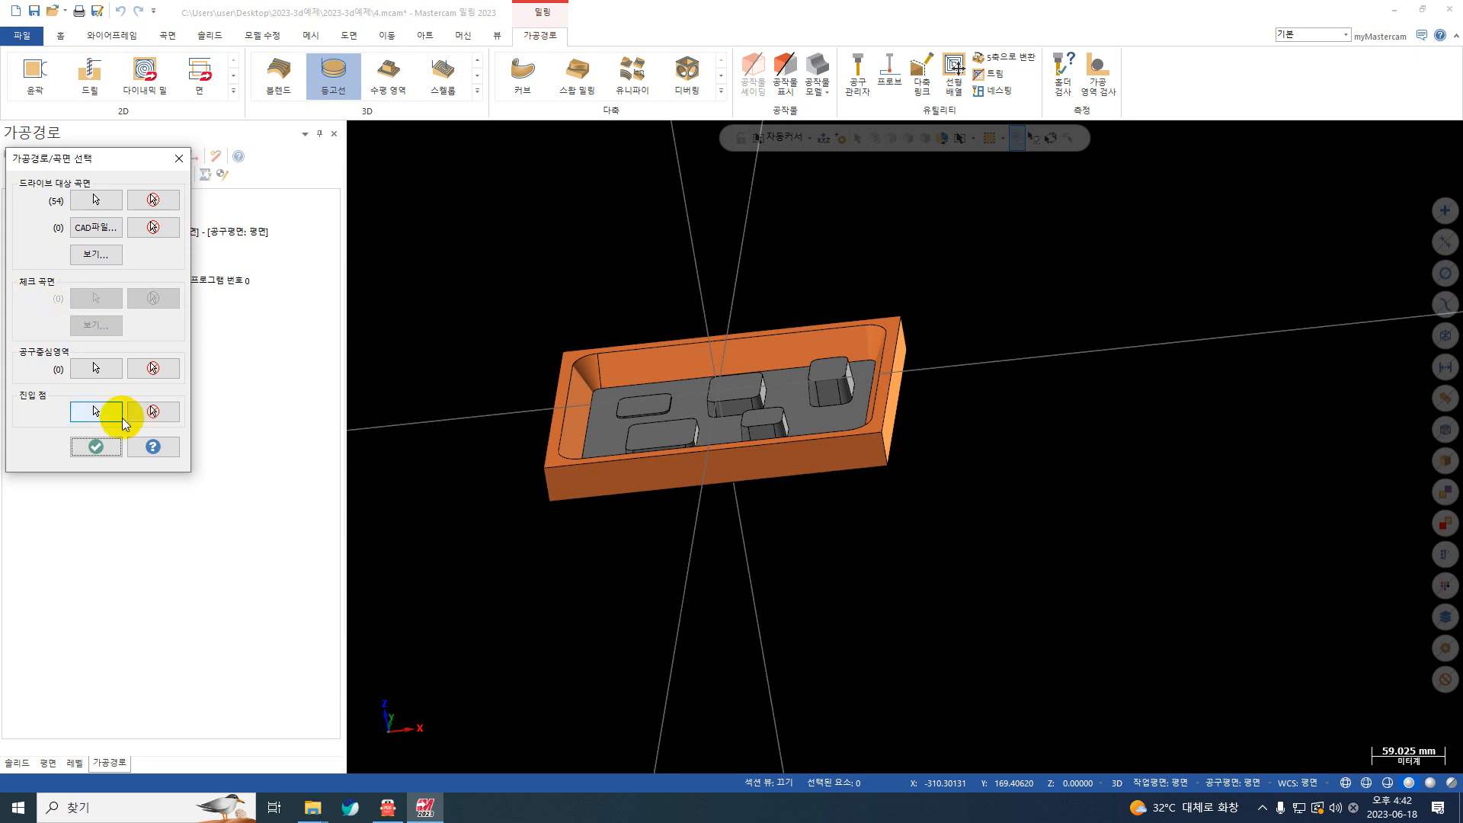
Step: Chain the bottom outer edge loop of the tray-shaped part as the tool containment boundary and accept the surface selection
left_click(96, 447)
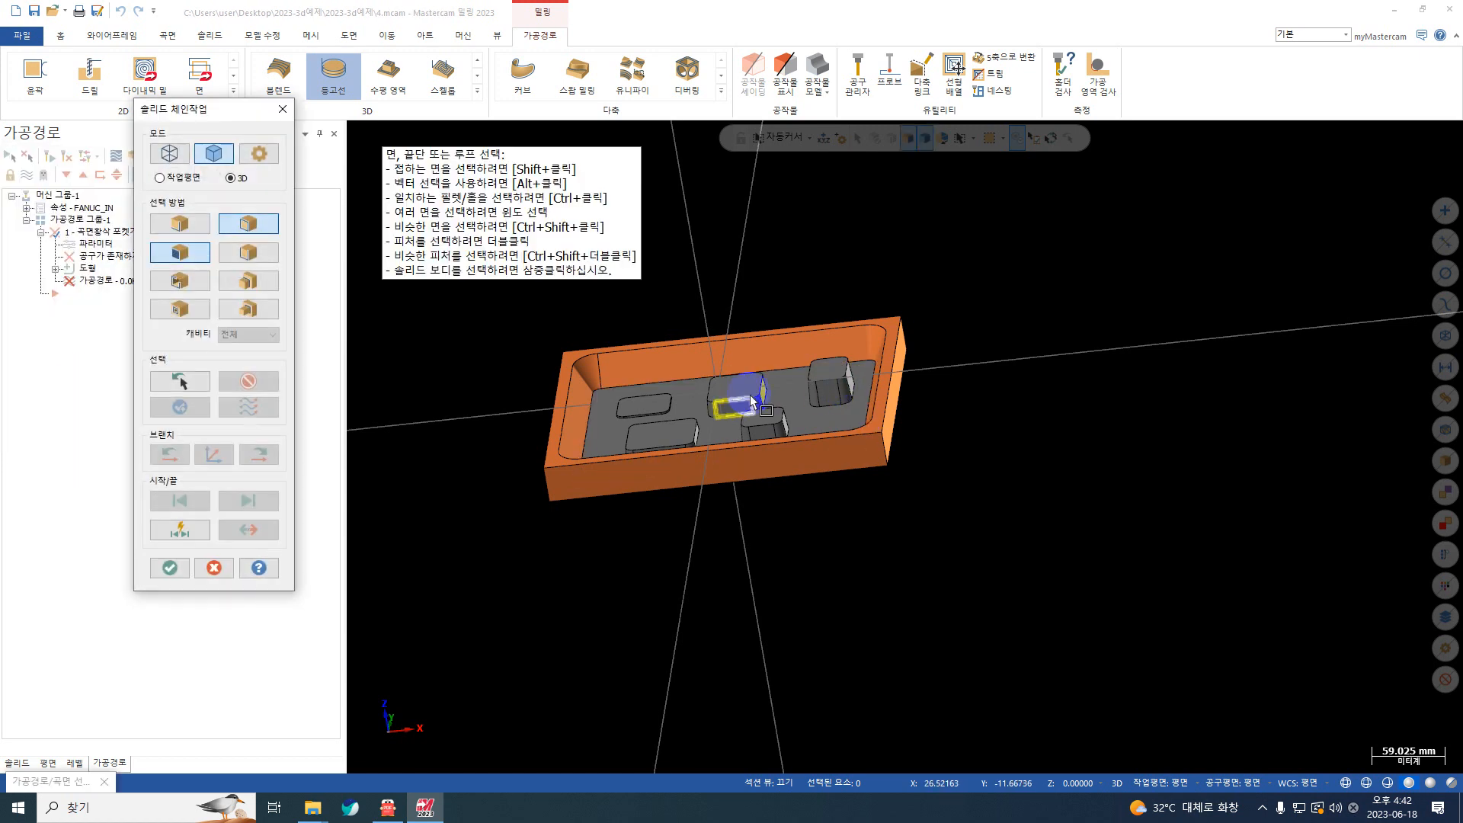
middle_click_drag(747, 387, 724, 204)
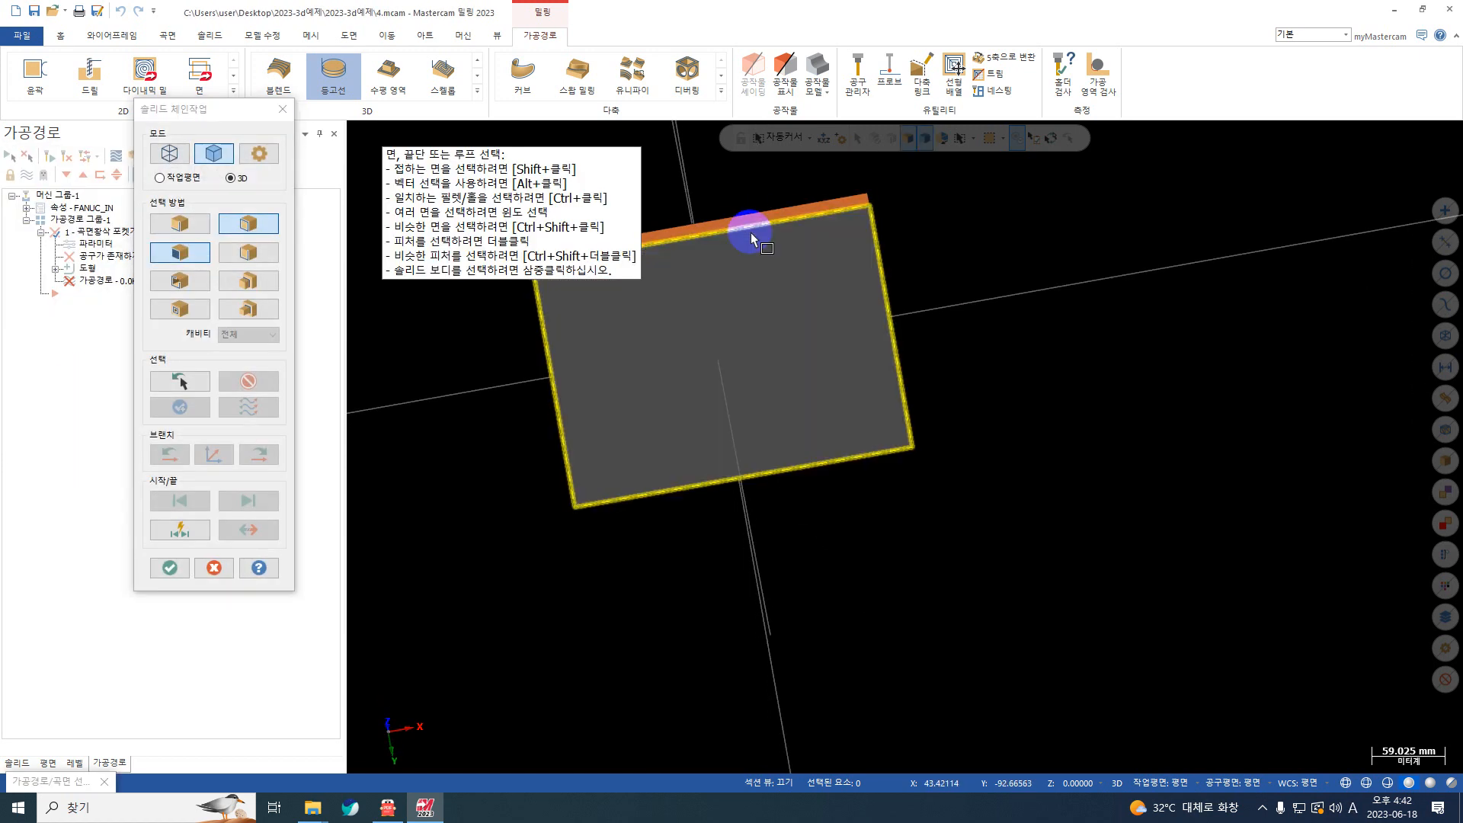
left_click(751, 242)
middle_click_drag(861, 322, 823, 535)
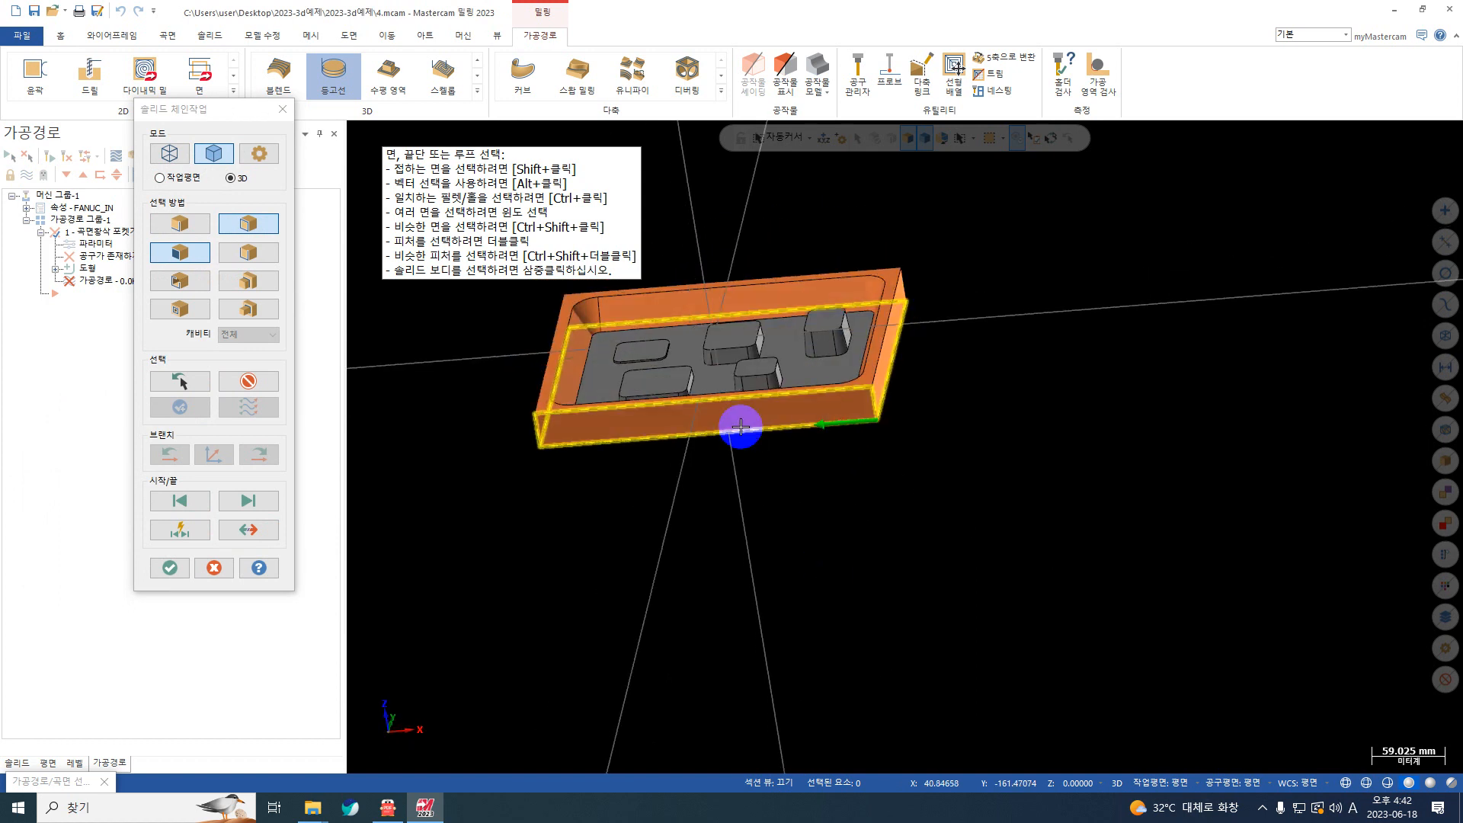
middle_click_drag(760, 435, 685, 463)
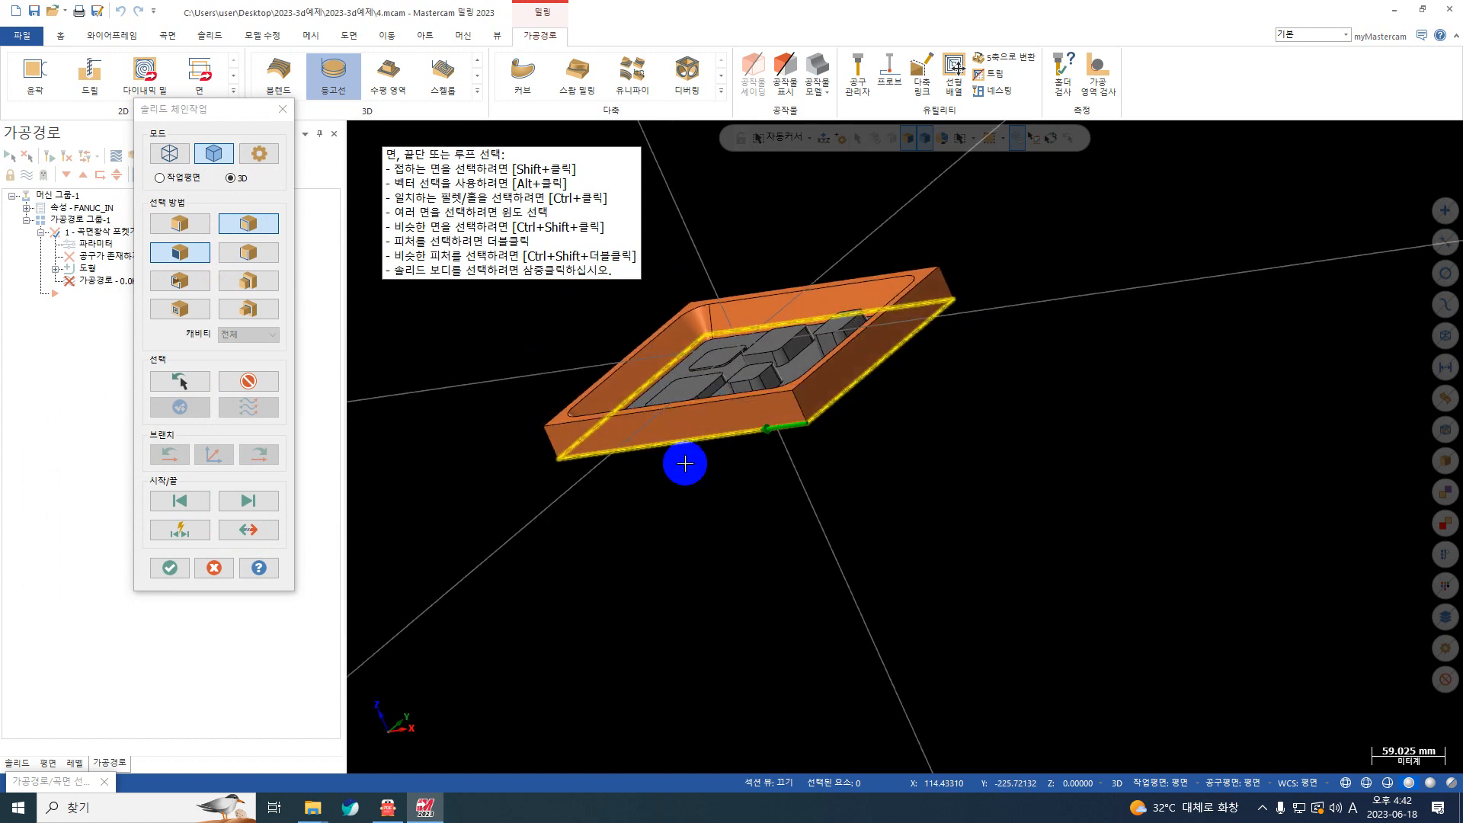
left_click(170, 569)
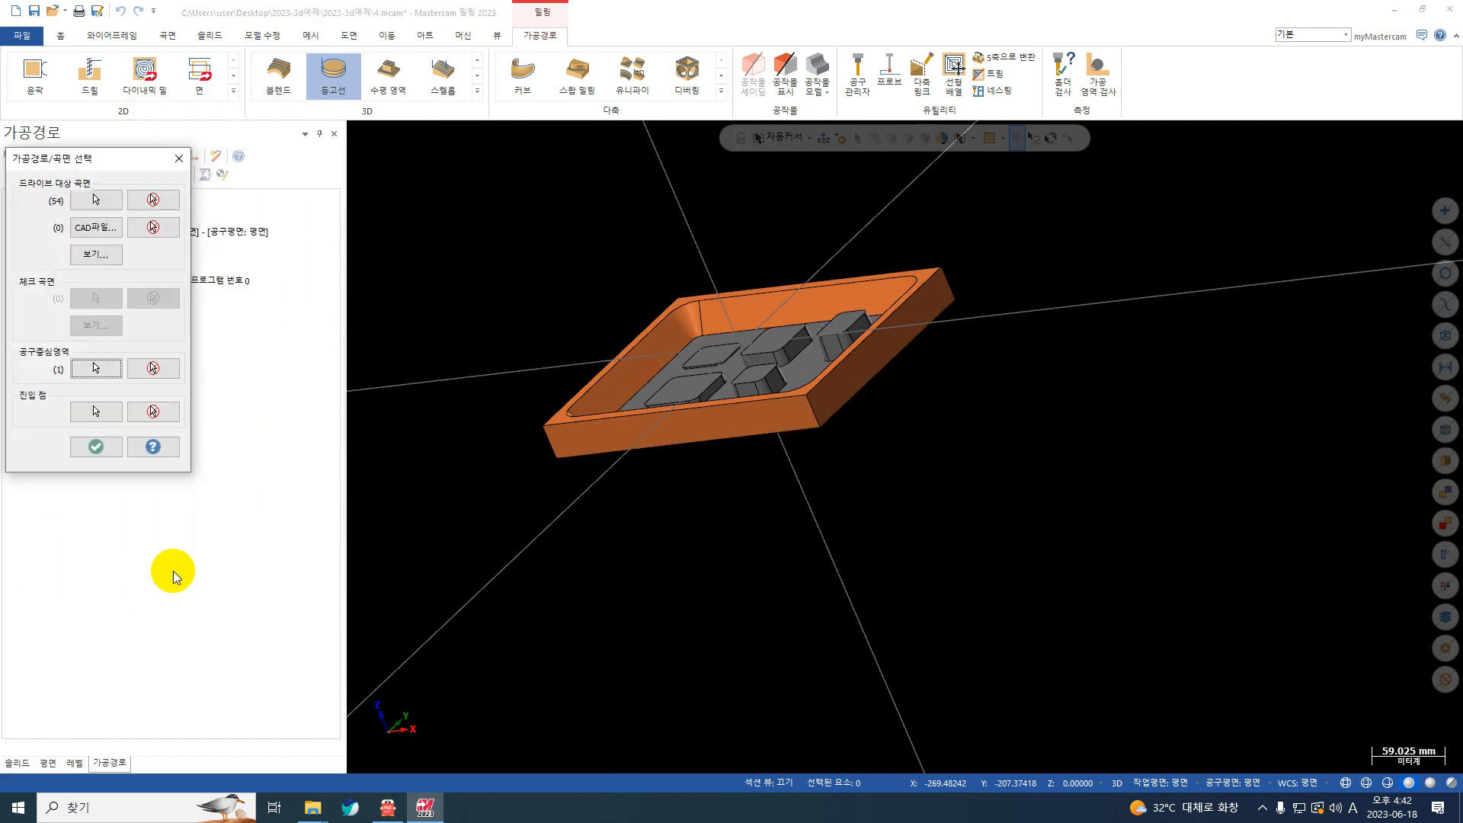
left_click(96, 446)
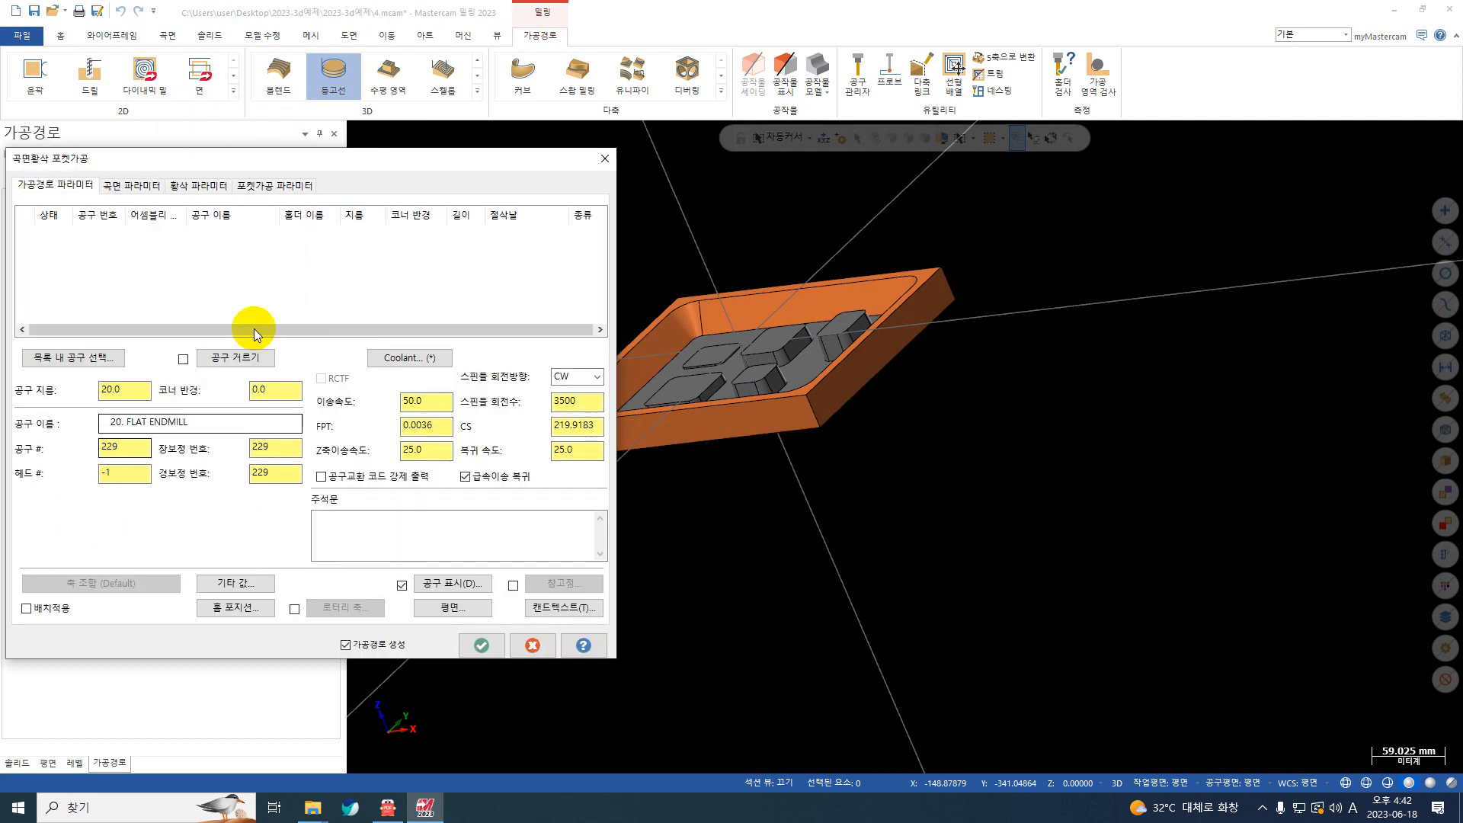
Step: Create a bull-nose end mill with a 17 mm cutting diameter and a 2 mm corner radius for the rough pocket toolpath
right_click(256, 281)
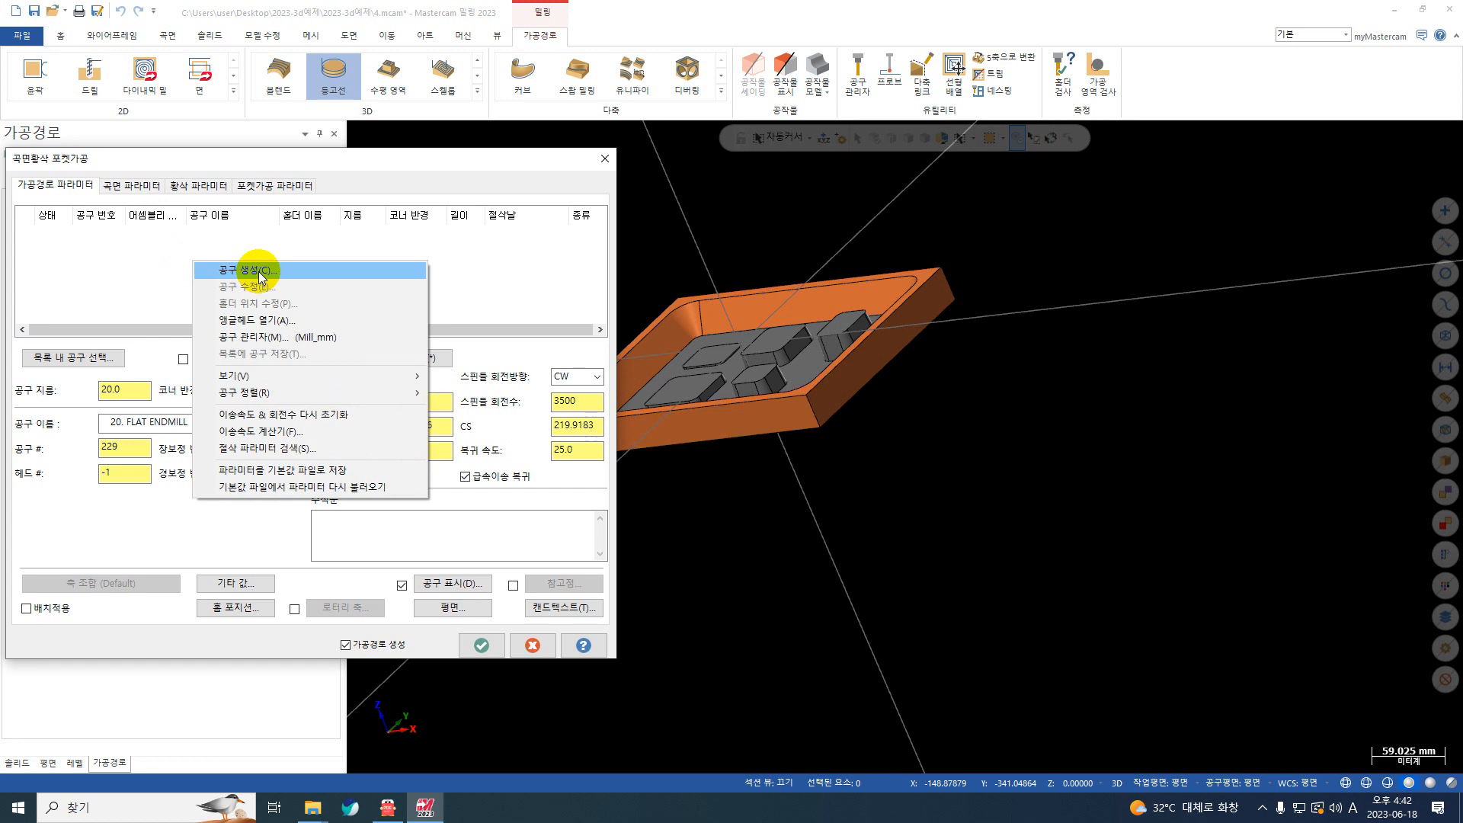
left_click(258, 271)
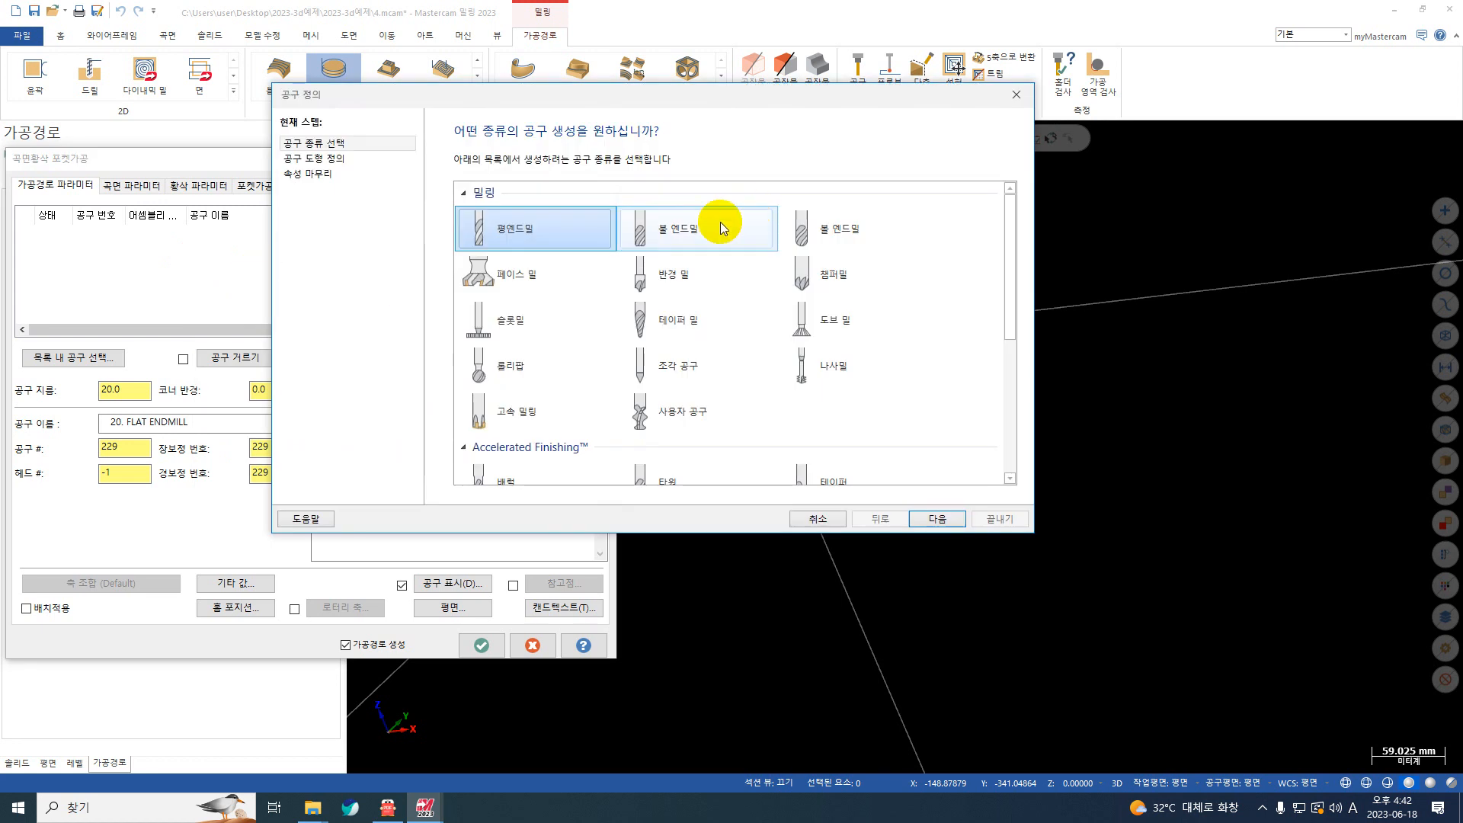
left_click(720, 222)
left_click(350, 157)
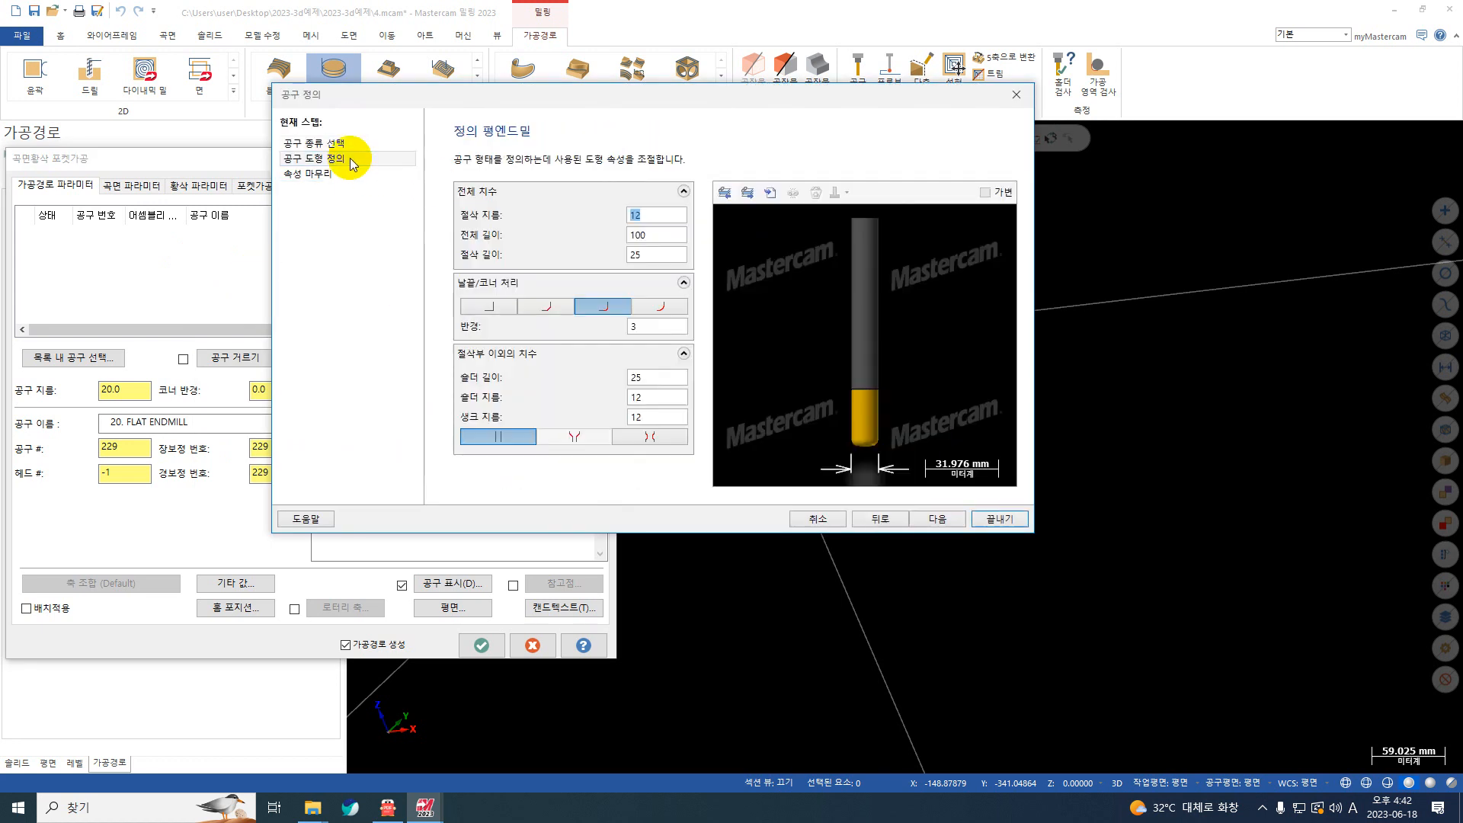
type("17")
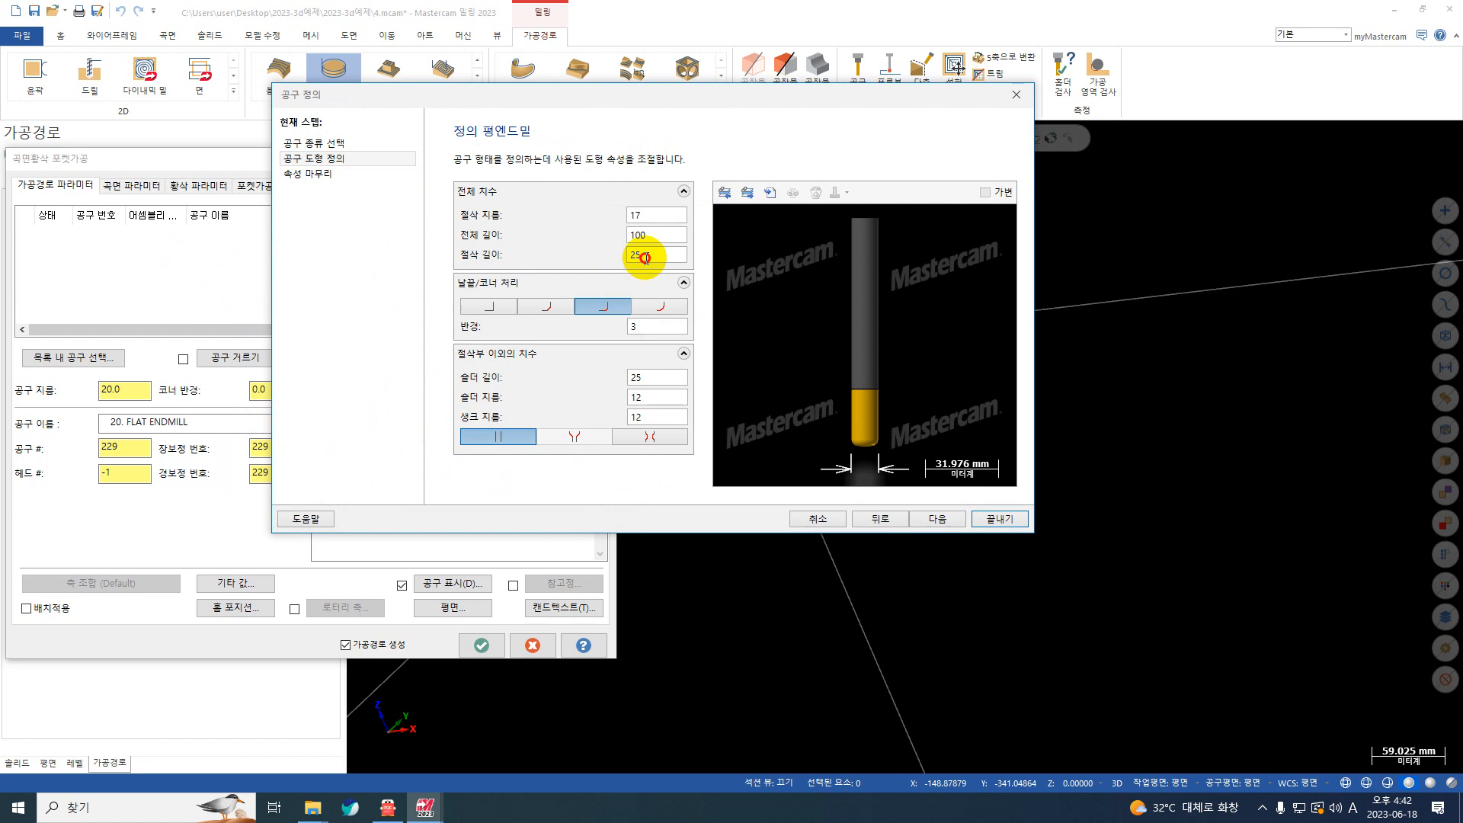
left_click(644, 258)
left_click(653, 326)
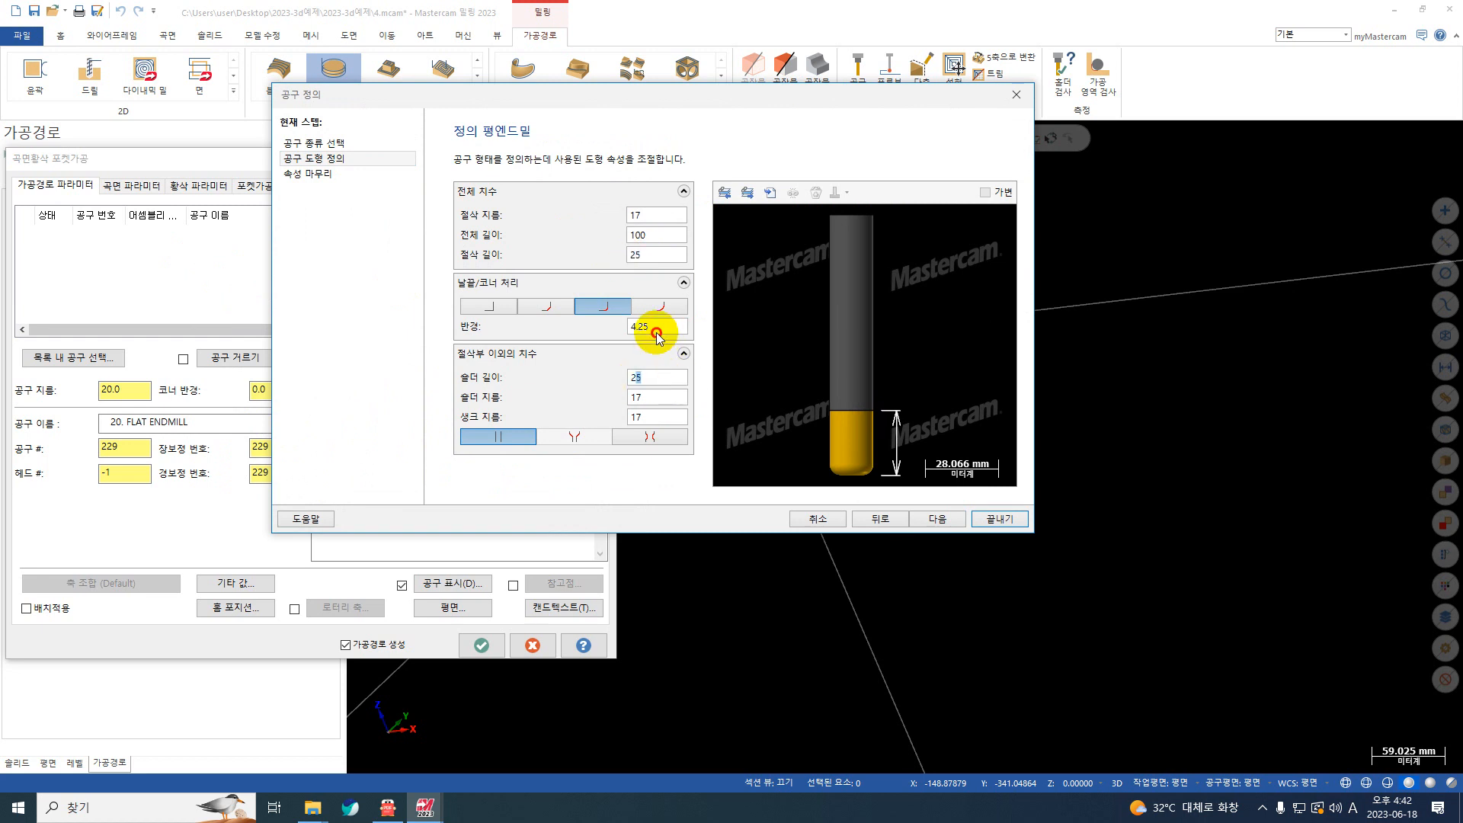
type("2")
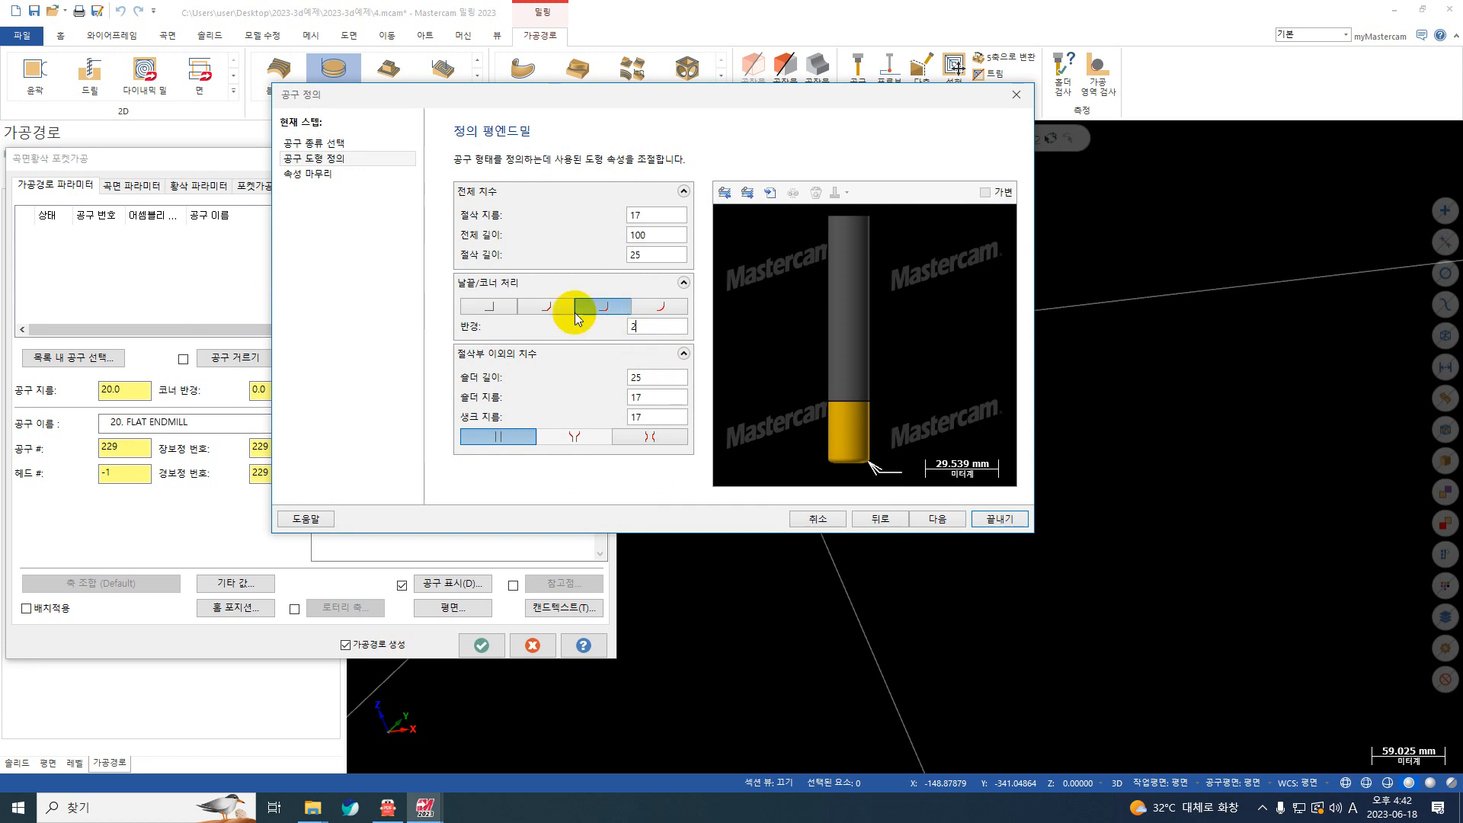
left_click(992, 520)
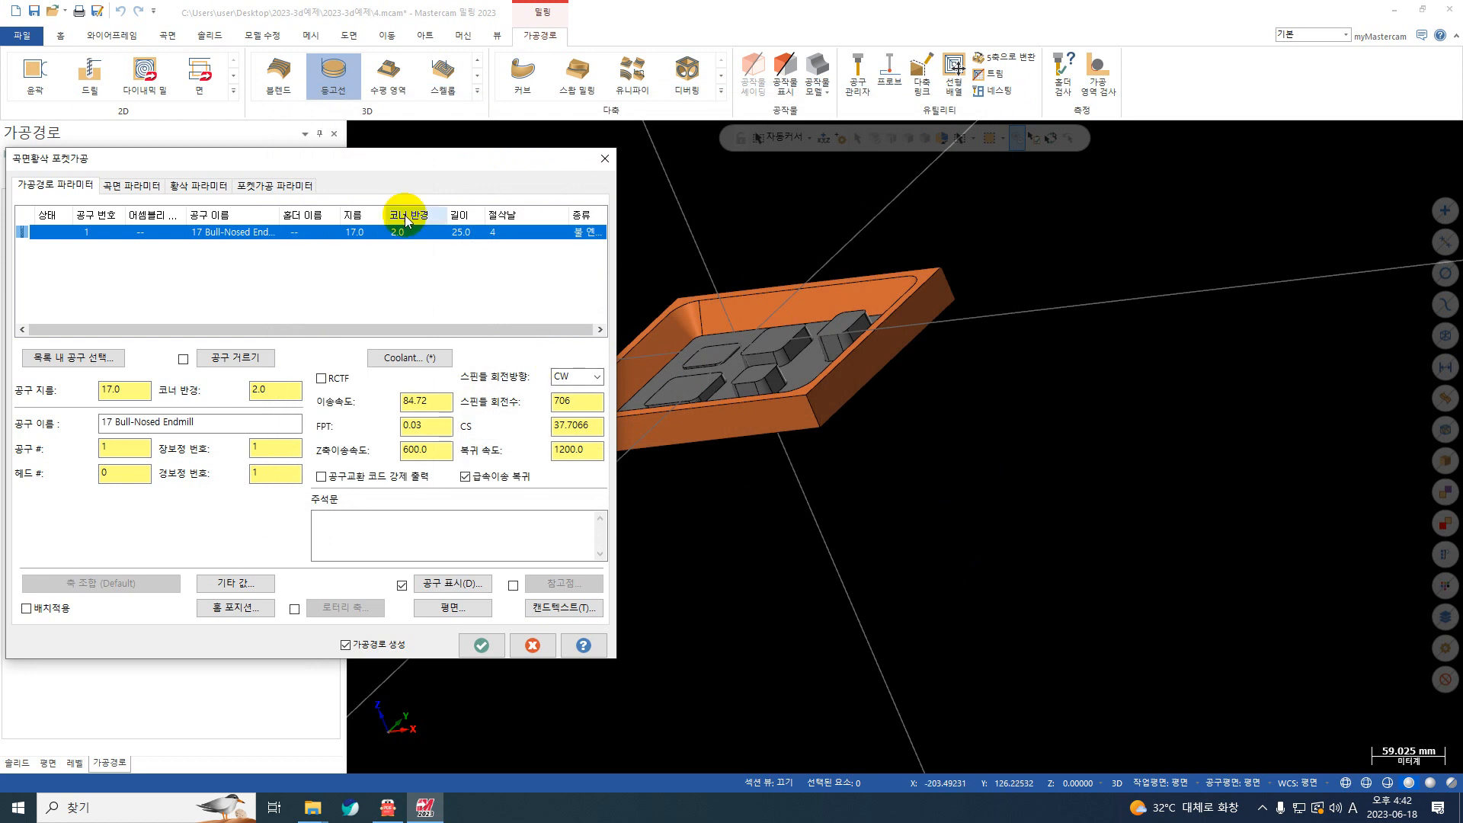
Step: Set the roughing cut's absolute maximum depth to -25.4 by taking the Z coordinate of a corner point on the pocket floor
left_click_drag(402, 163, 1411, 171)
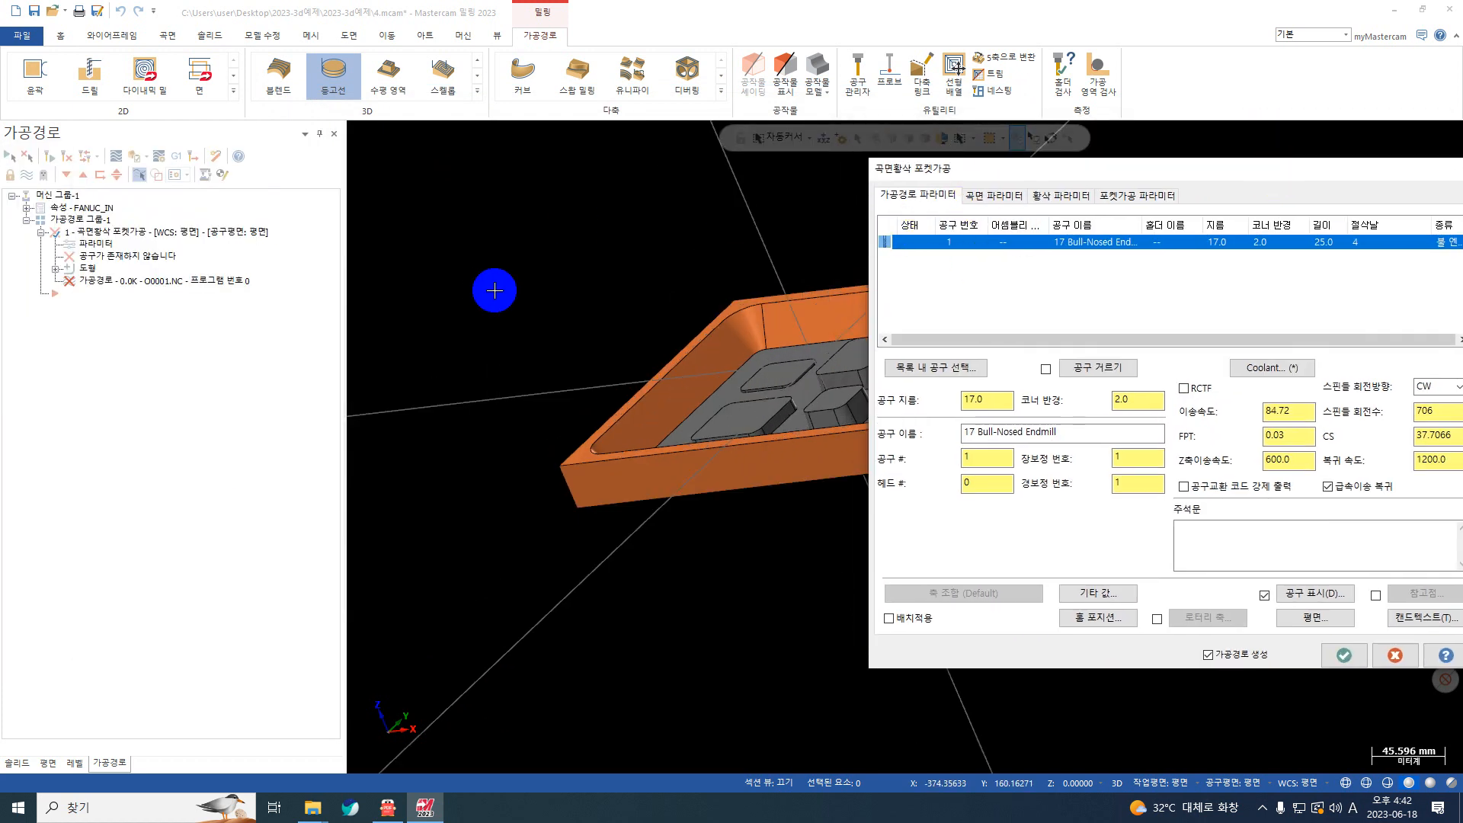
scroll(592, 317, "down", 3)
left_click_drag(937, 163, 758, 158)
left_click(793, 189)
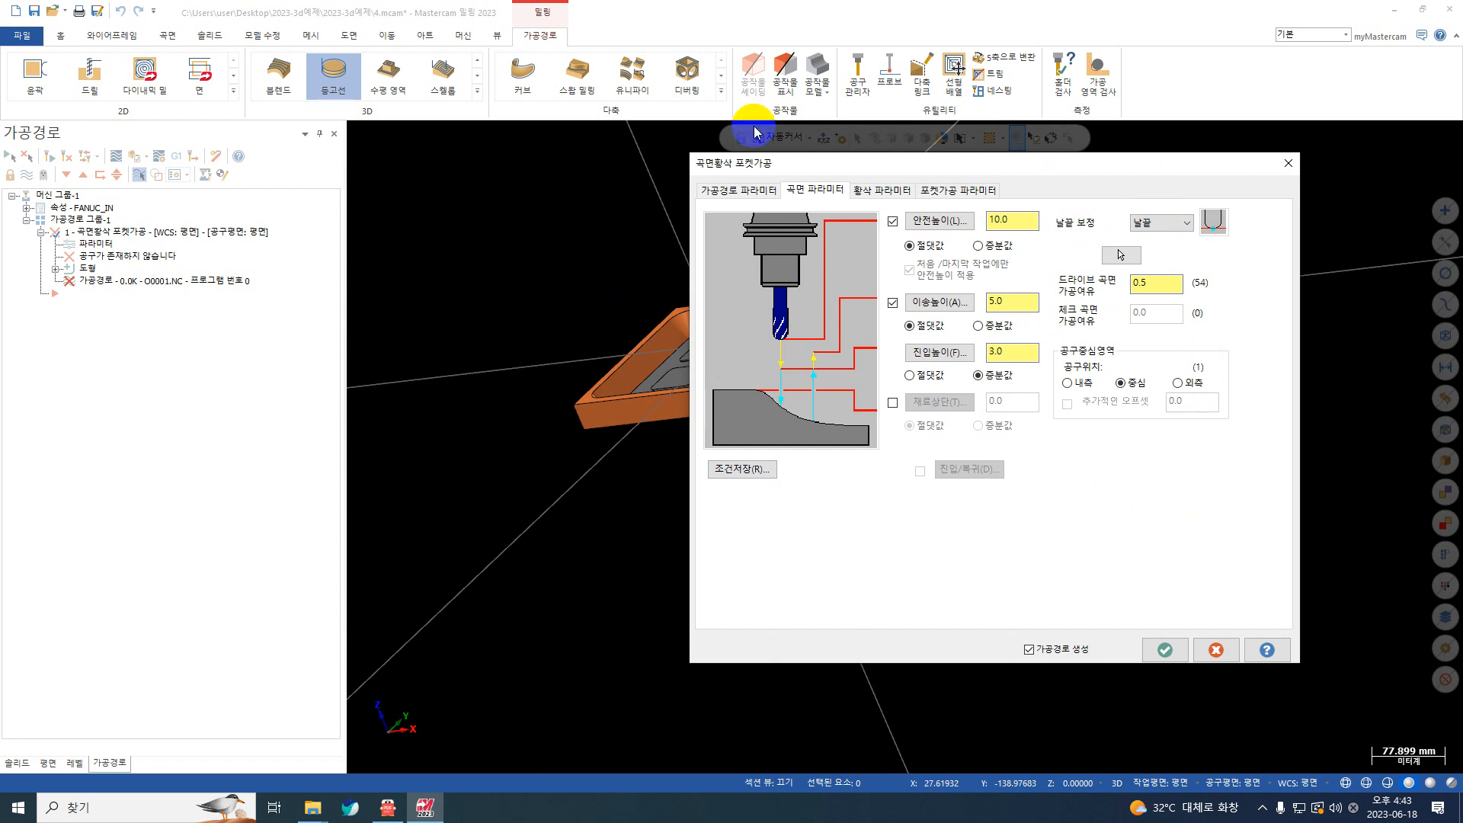
left_click(882, 190)
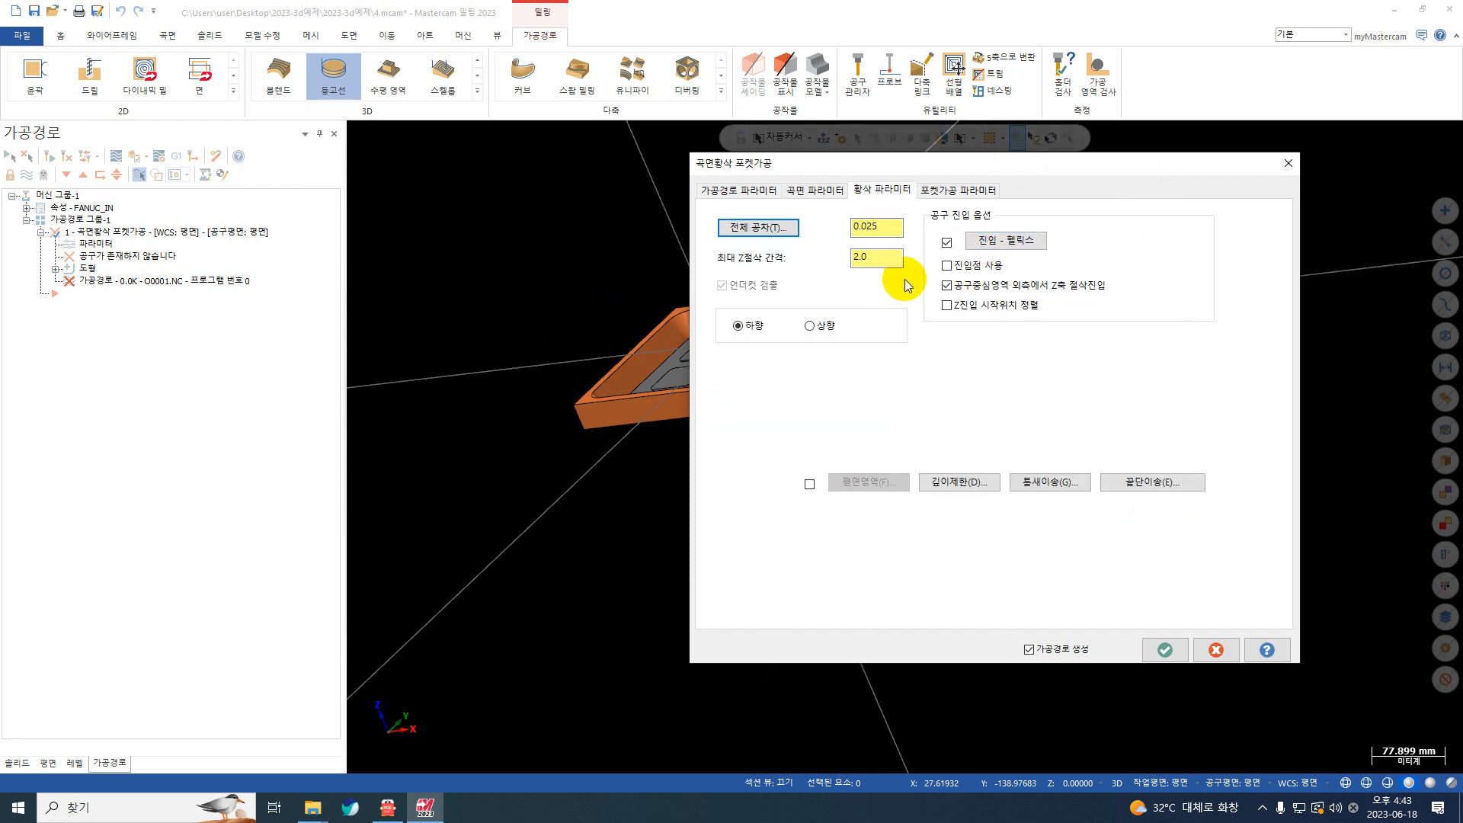
left_click(953, 484)
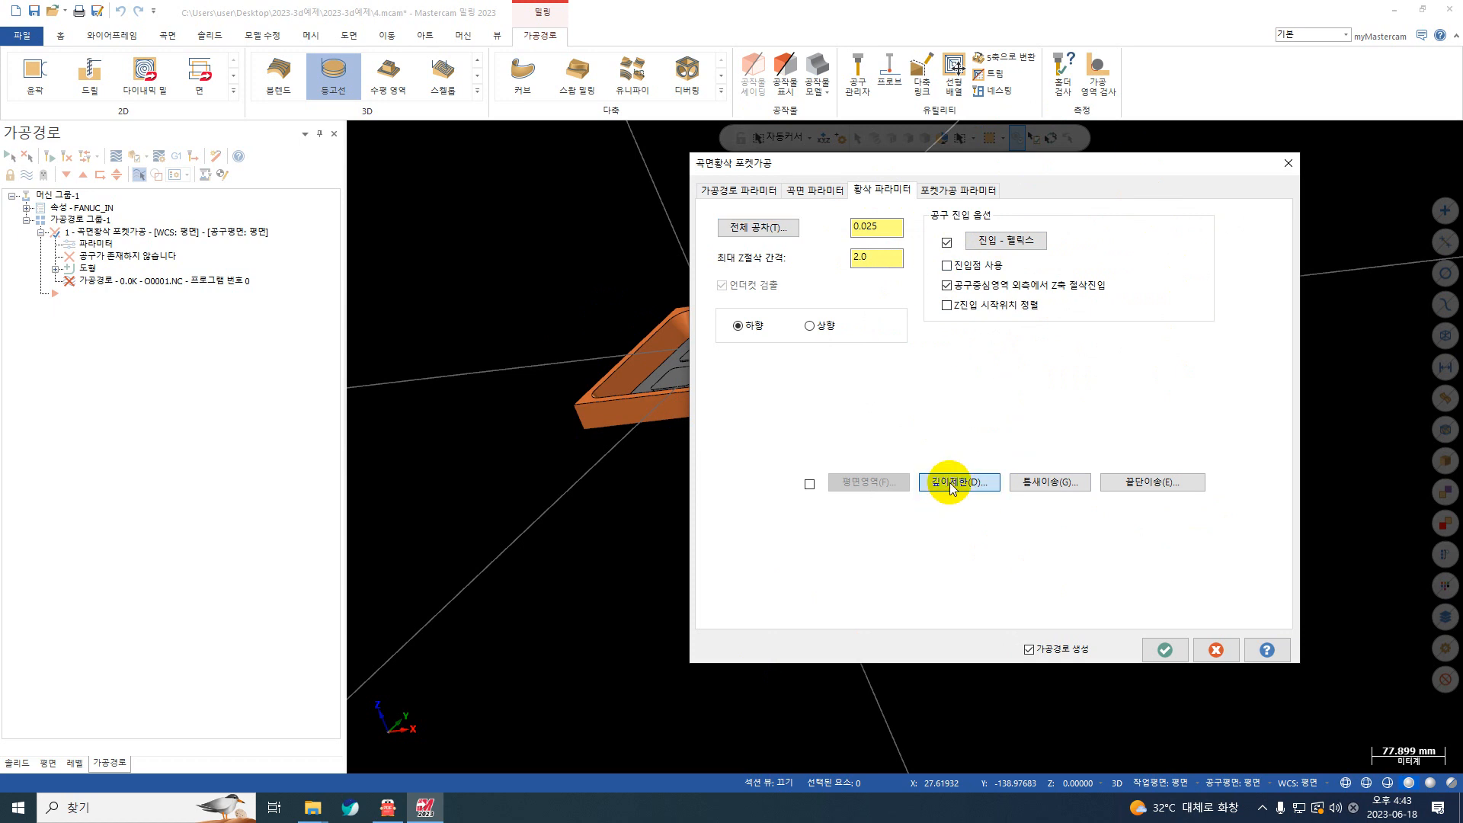
right_click(541, 192)
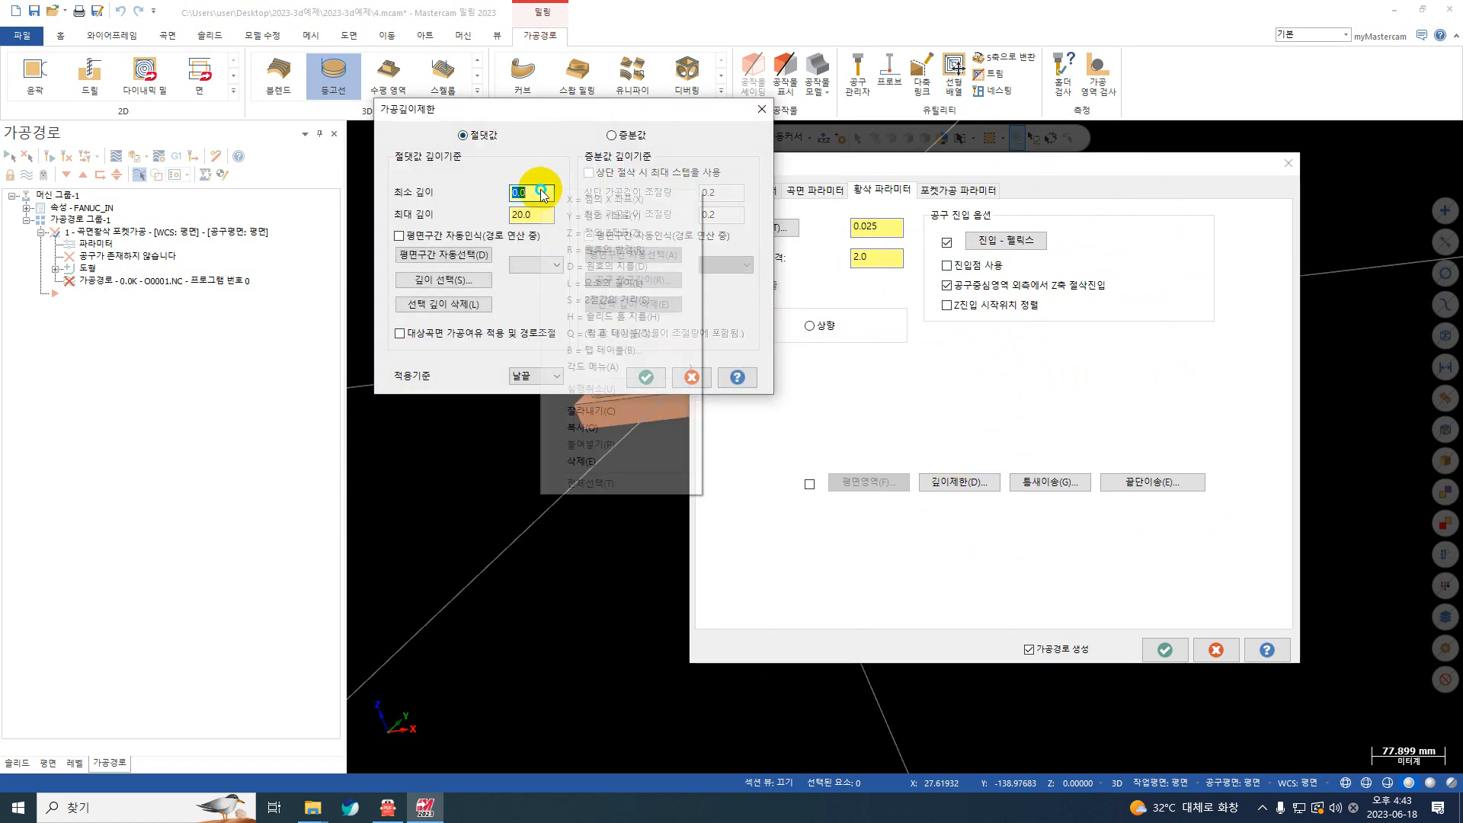
left_click(540, 214)
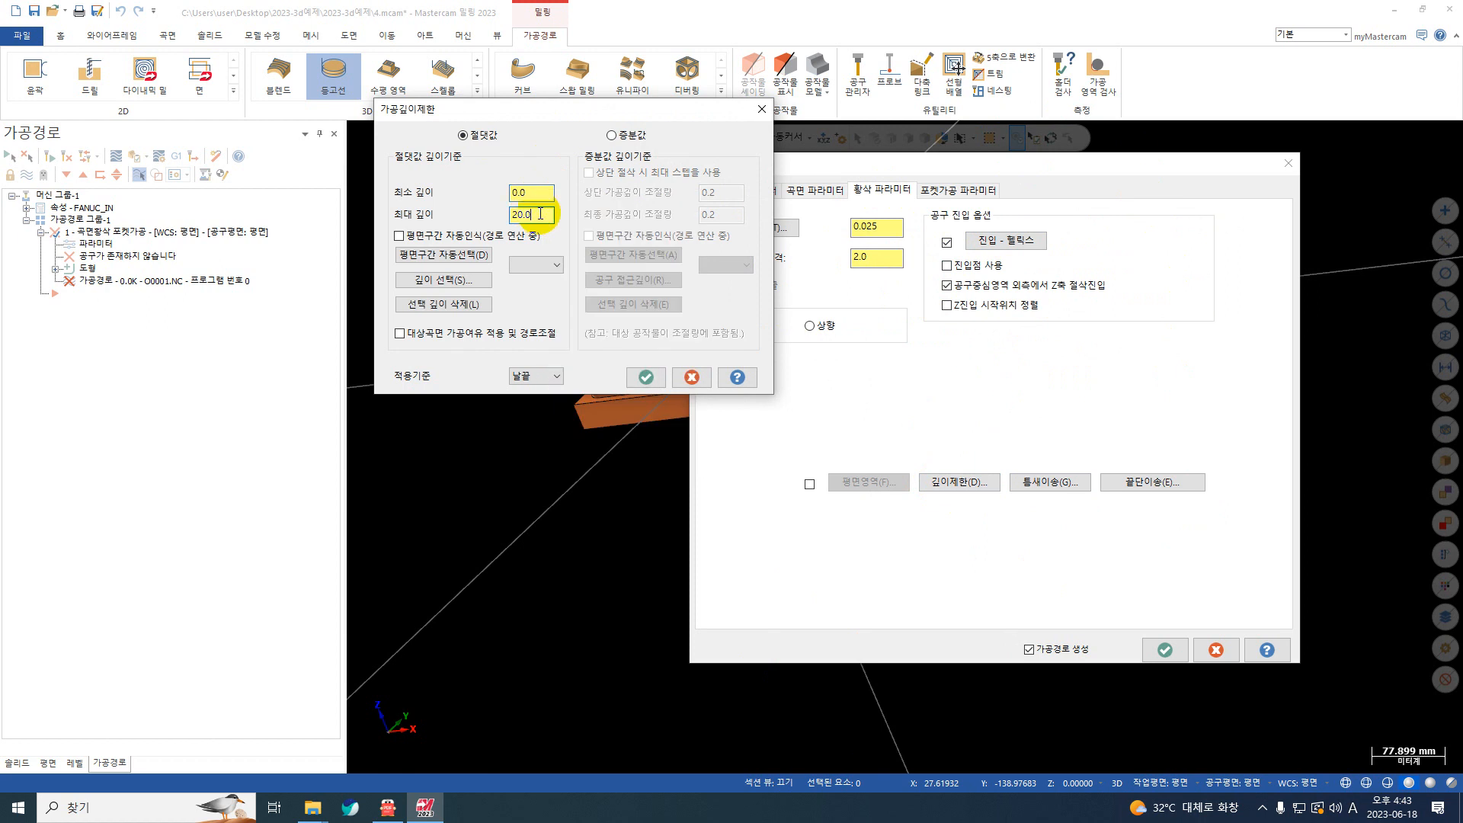
right_click(553, 215)
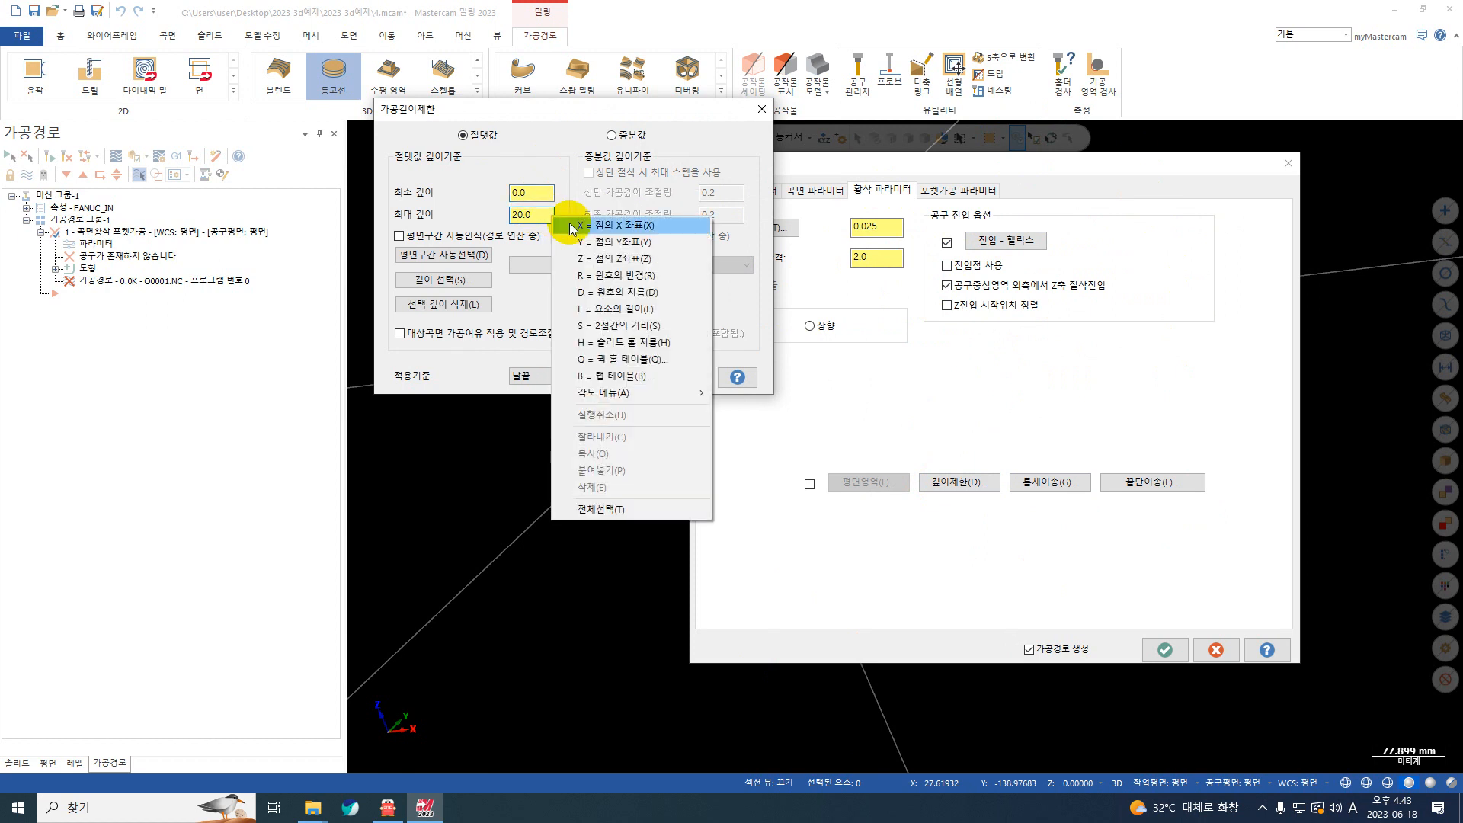
left_click(628, 279)
scroll(697, 336, "up", 5)
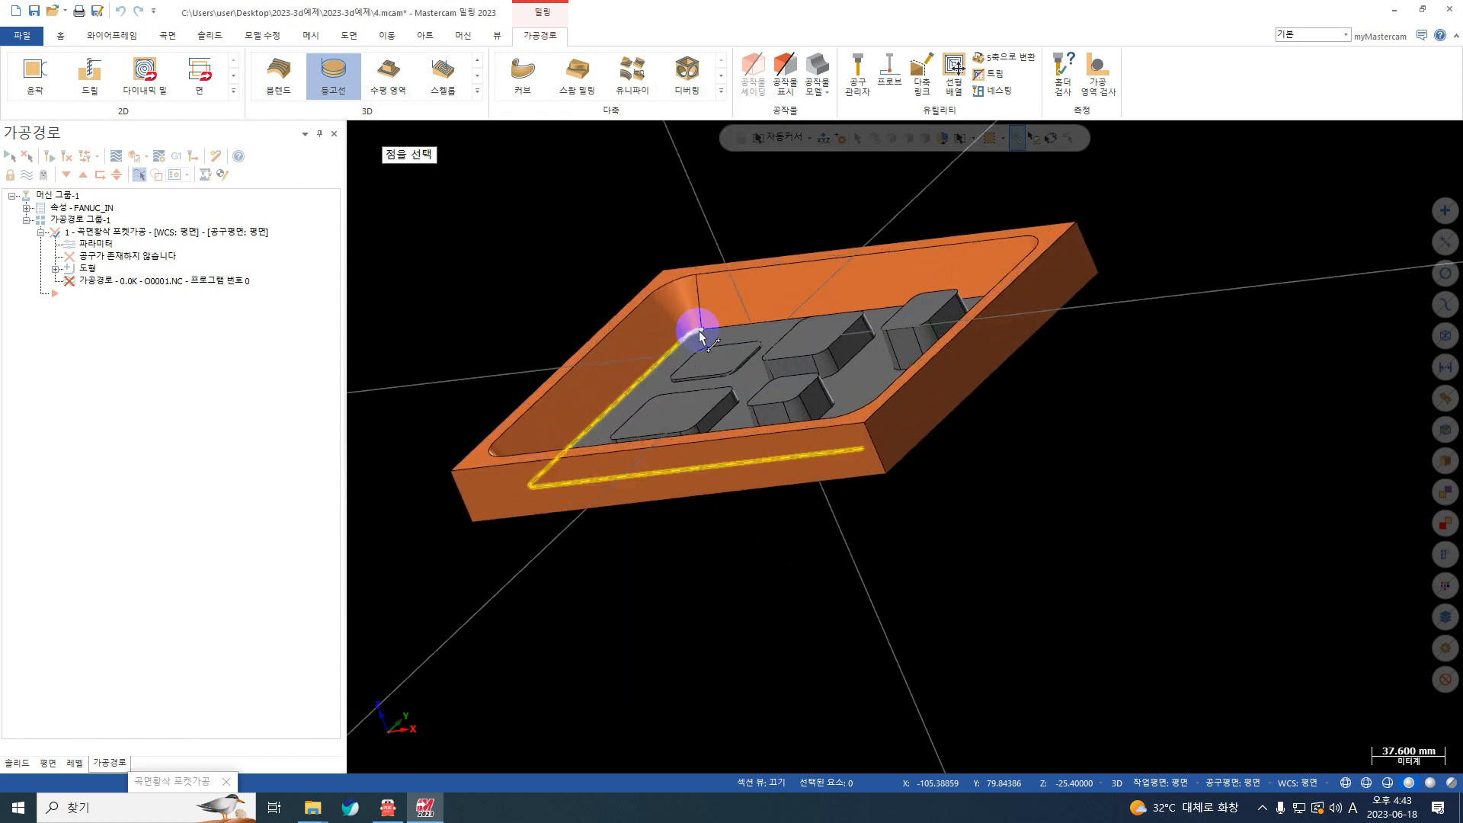
left_click(697, 329)
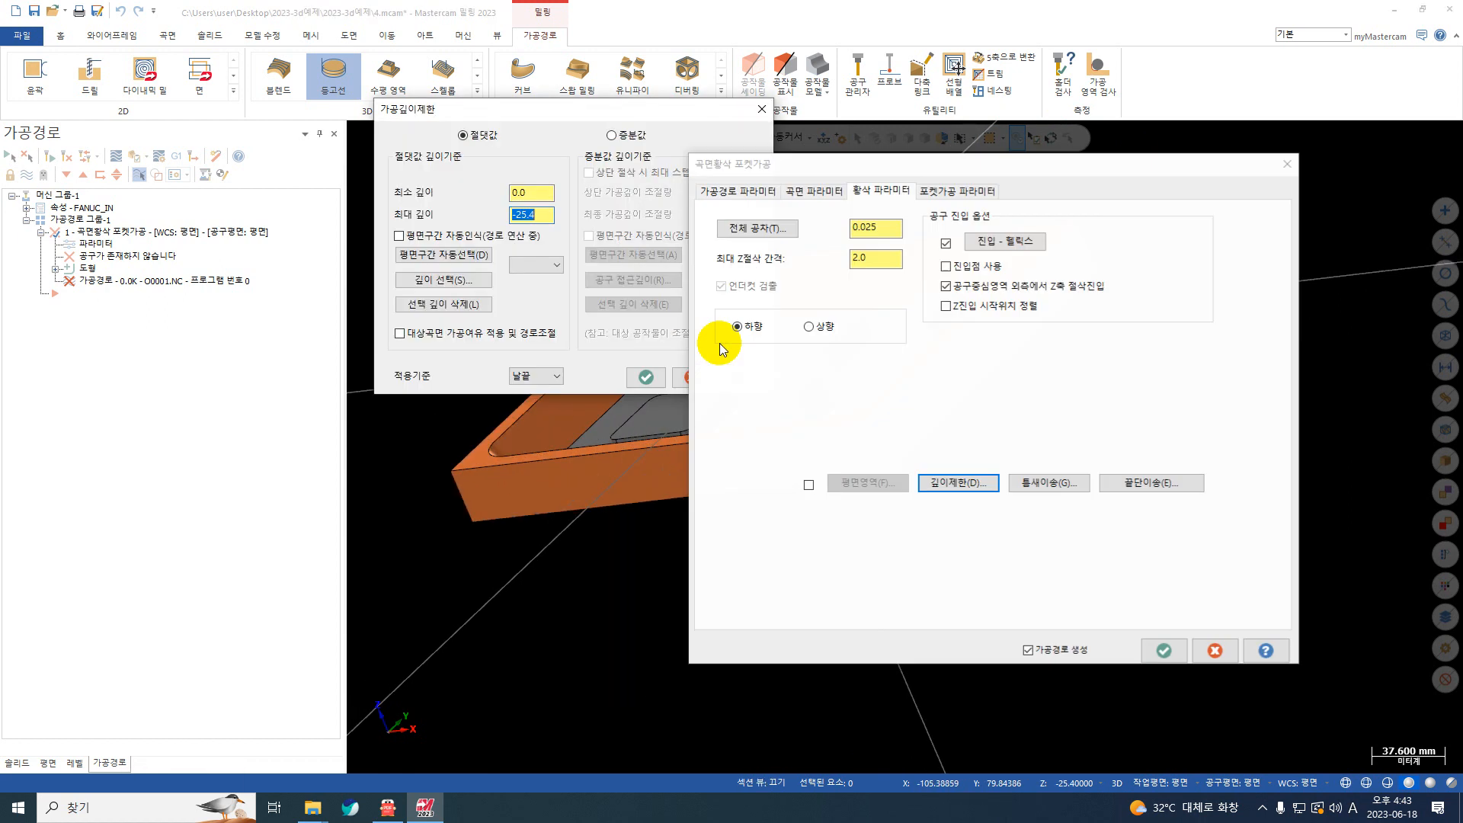
right_click(547, 215)
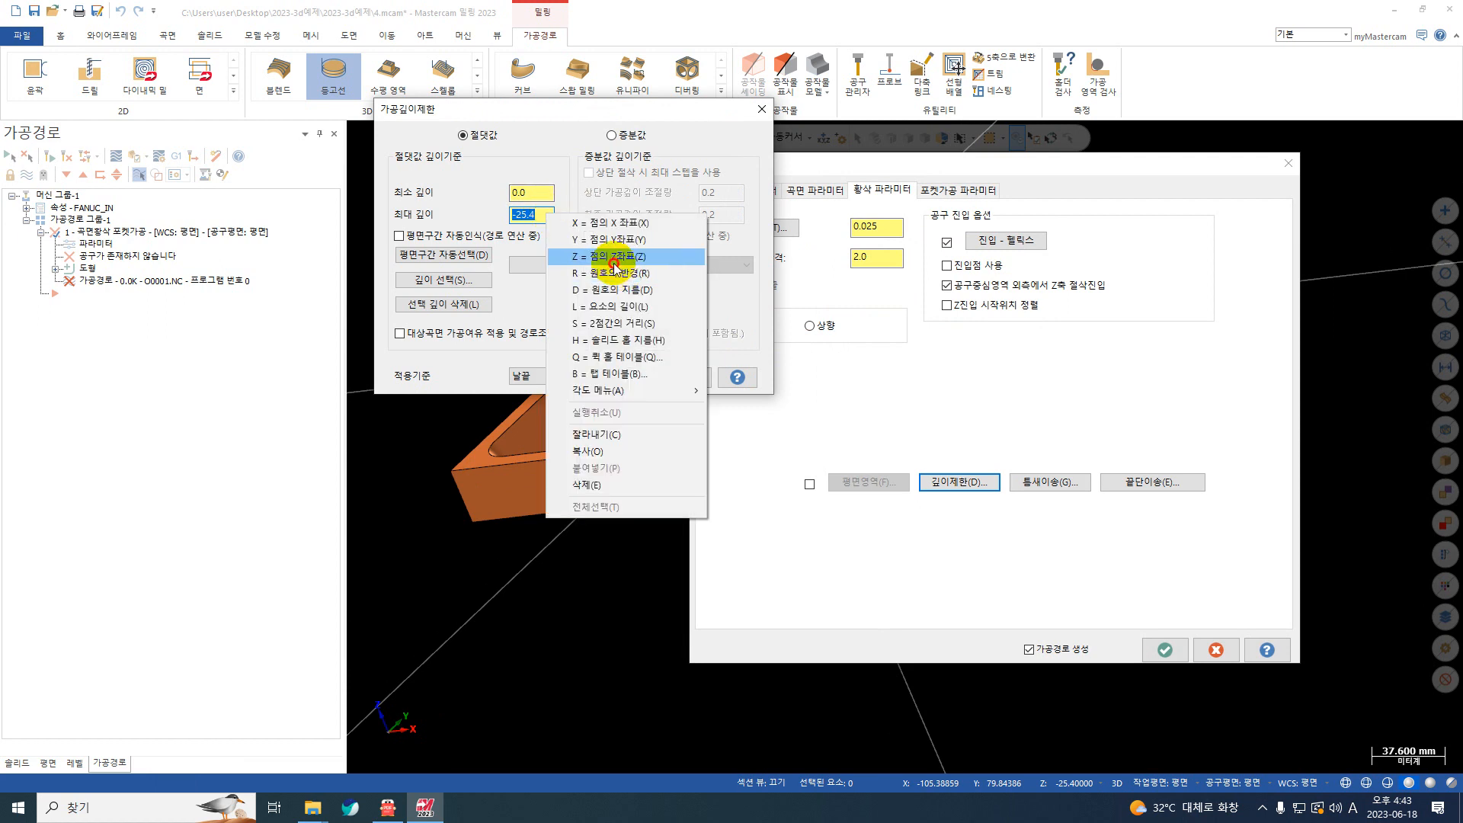
left_click(614, 257)
left_click(703, 330)
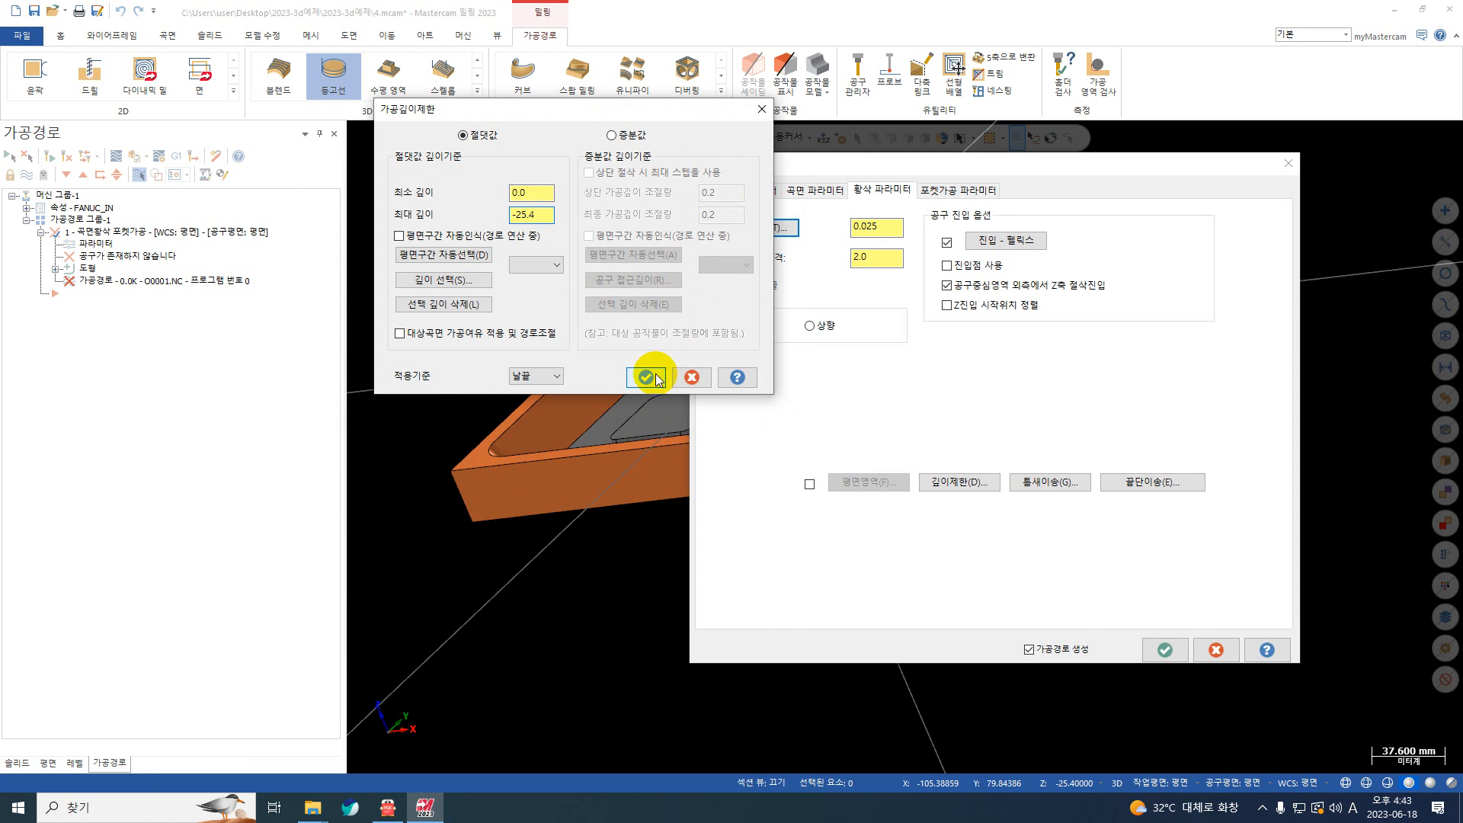
left_click(656, 379)
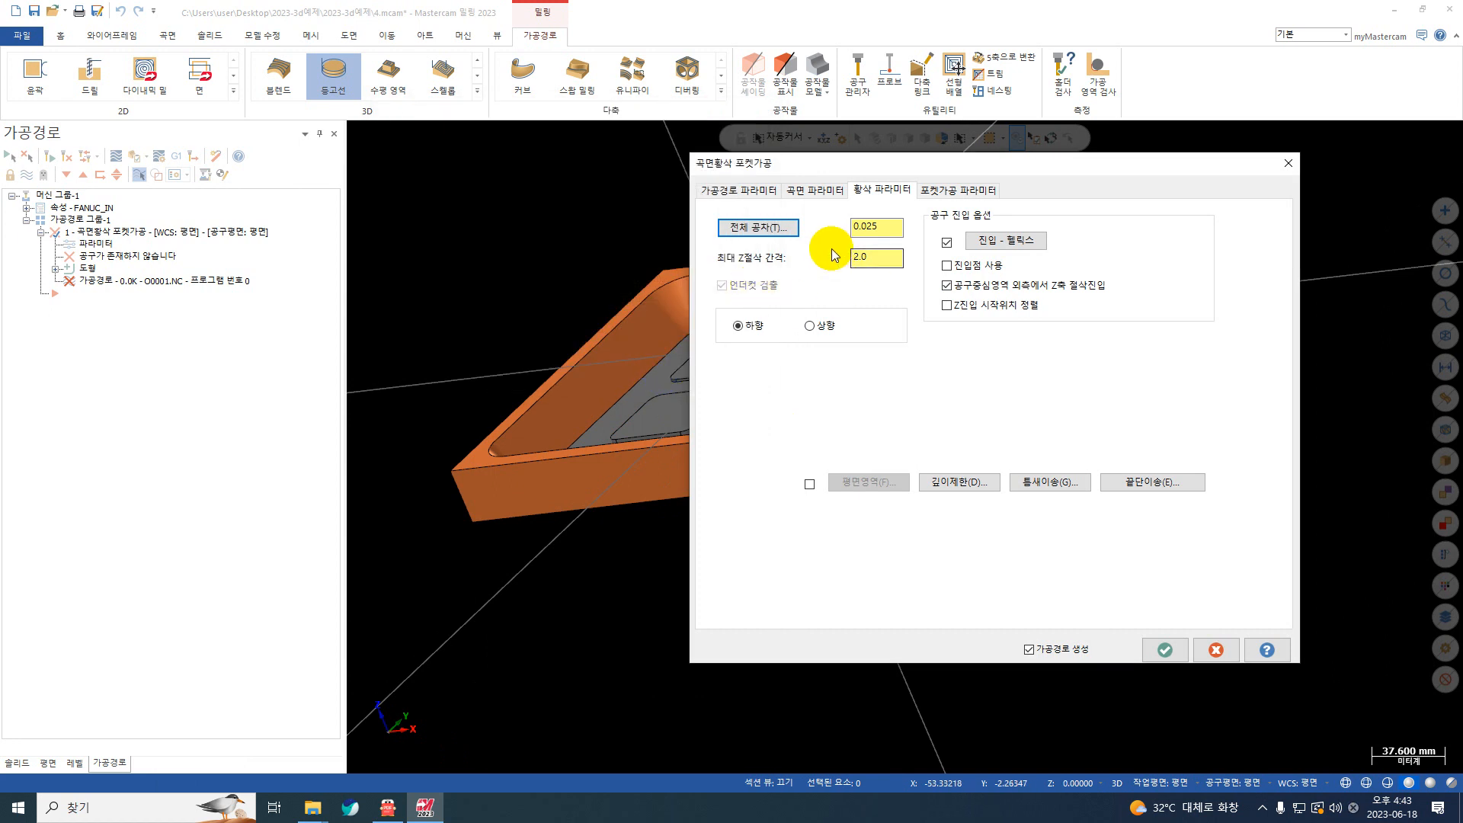
Step: Set the maximum Z stepdown in the roughing parameters to 1.0 mm
left_click(821, 190)
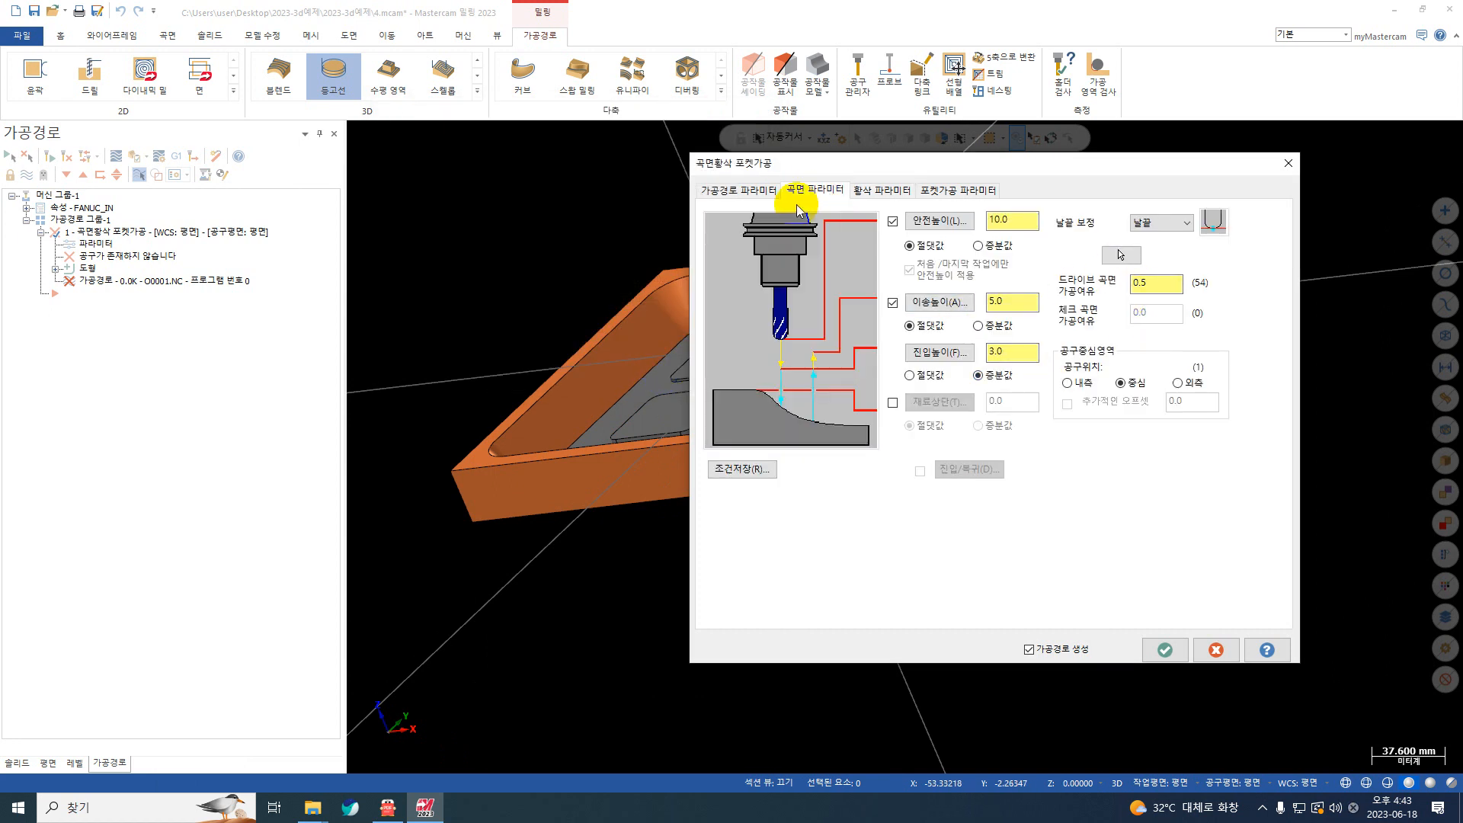
left_click(893, 190)
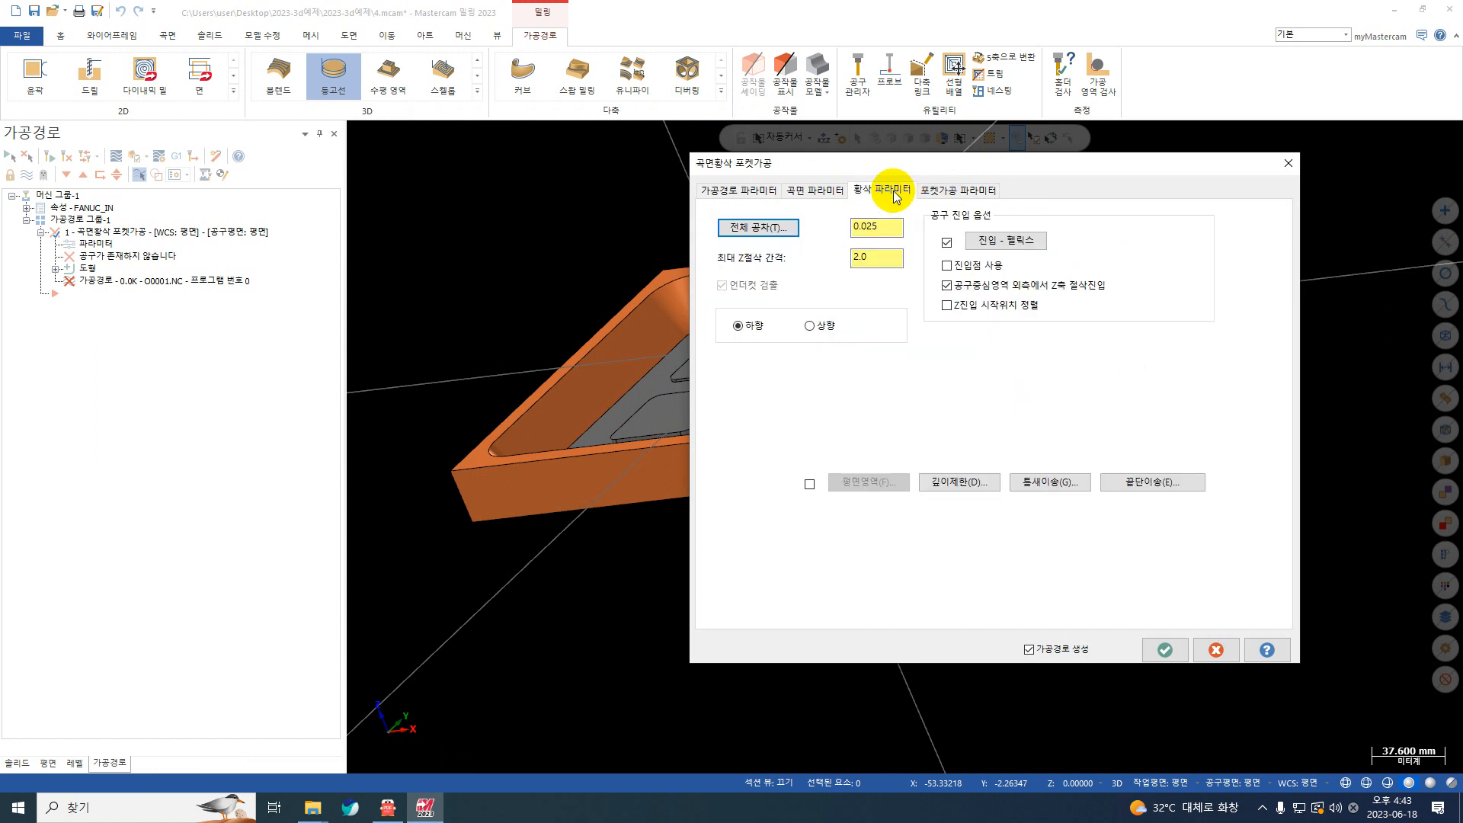
left_click(869, 257)
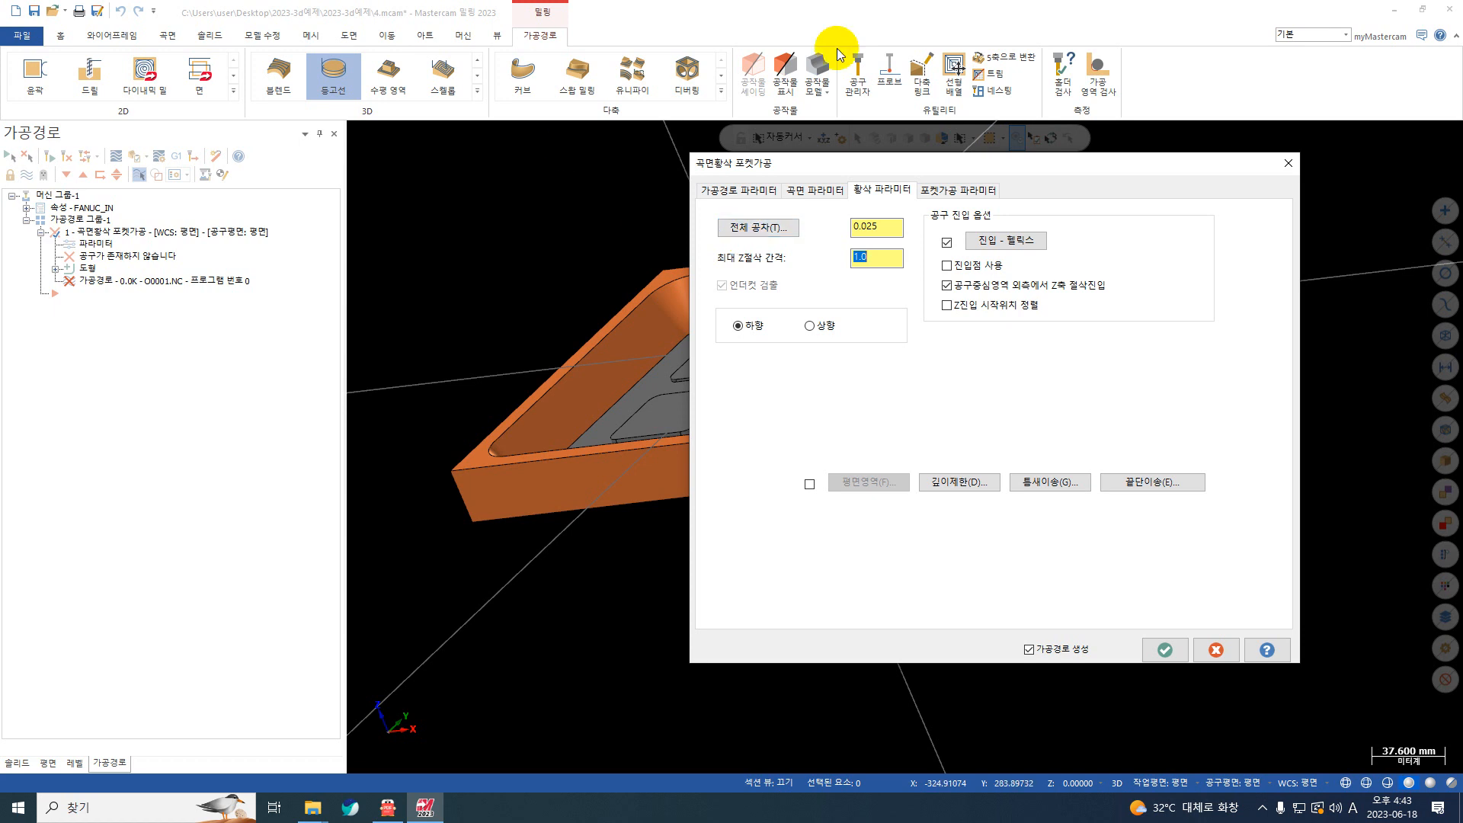
left_click(988, 190)
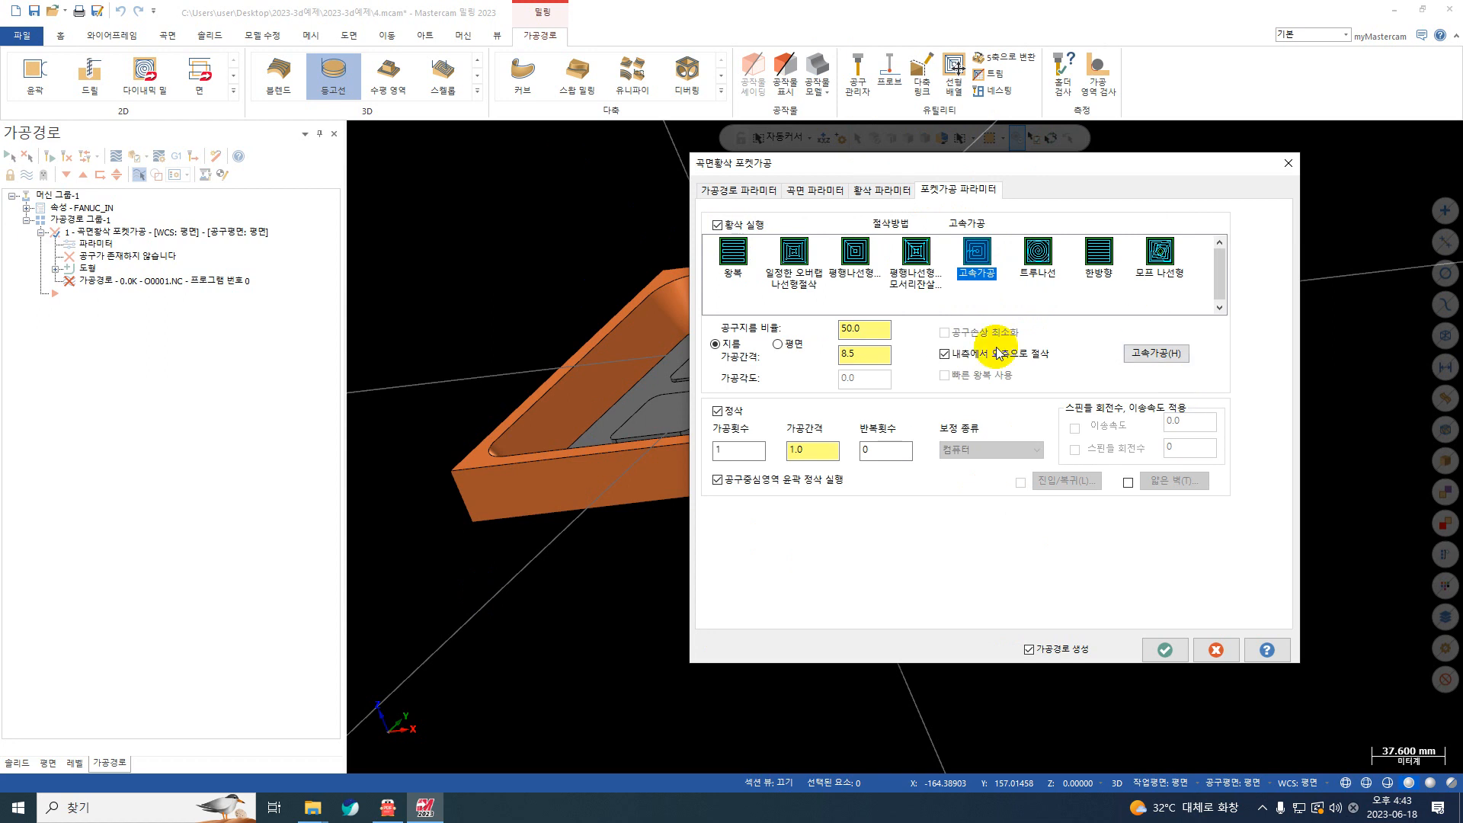
left_click(884, 192)
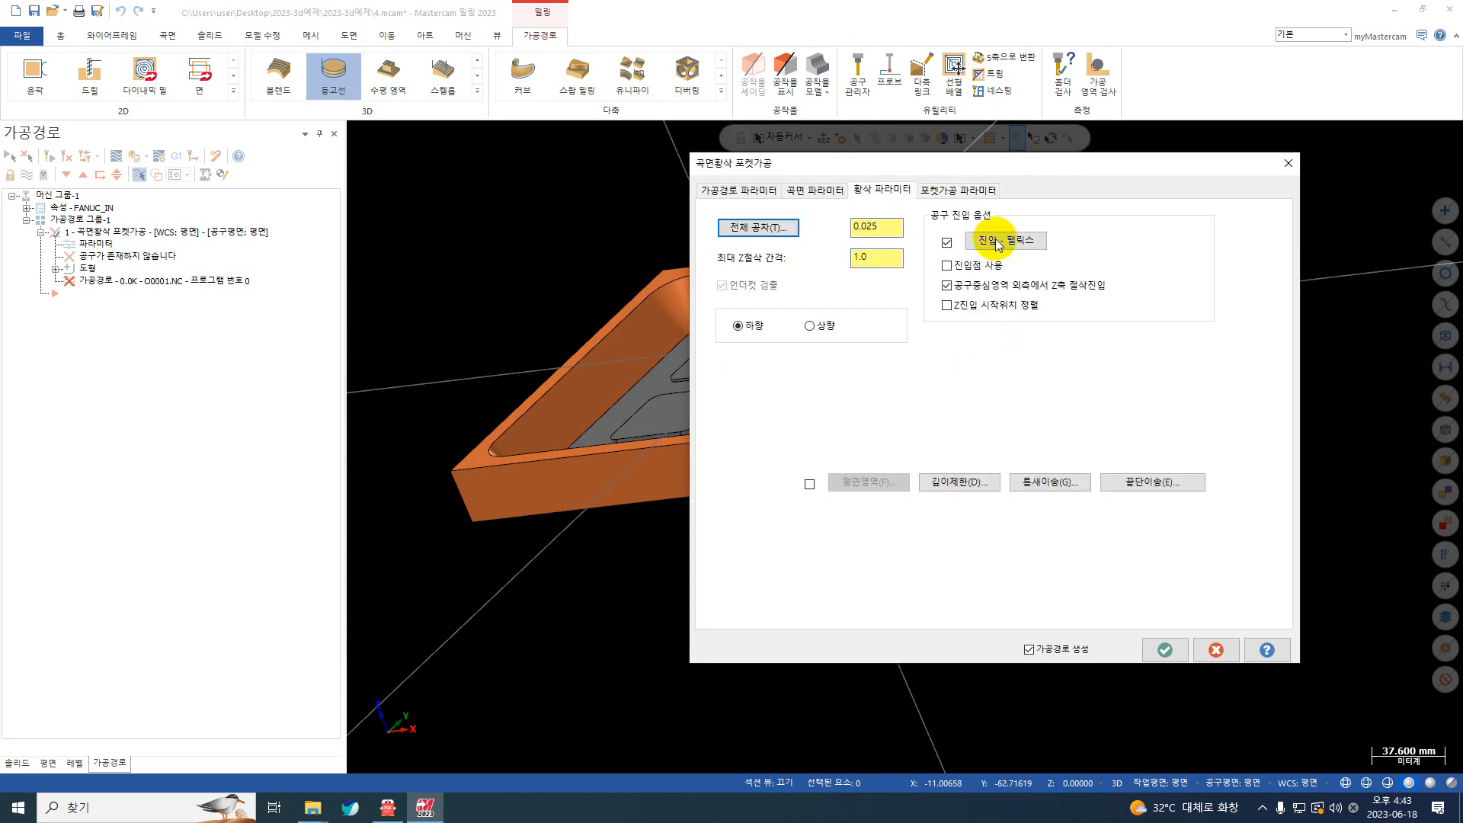
left_click(947, 243)
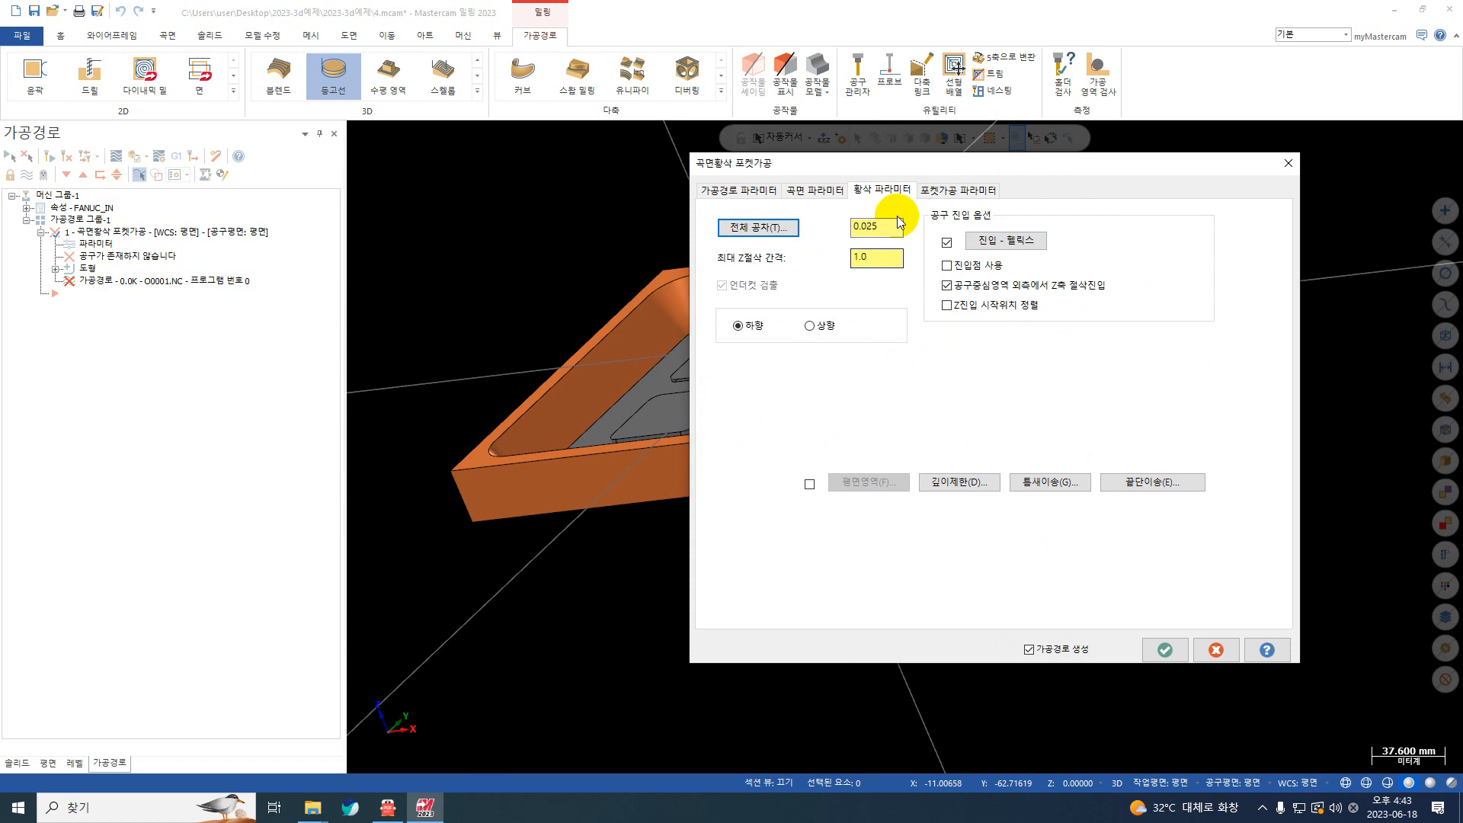
Step: Set the corner radius in the high-speed cutting parameters of the pocket to 0.85, calculated as 17*0.05
left_click(962, 190)
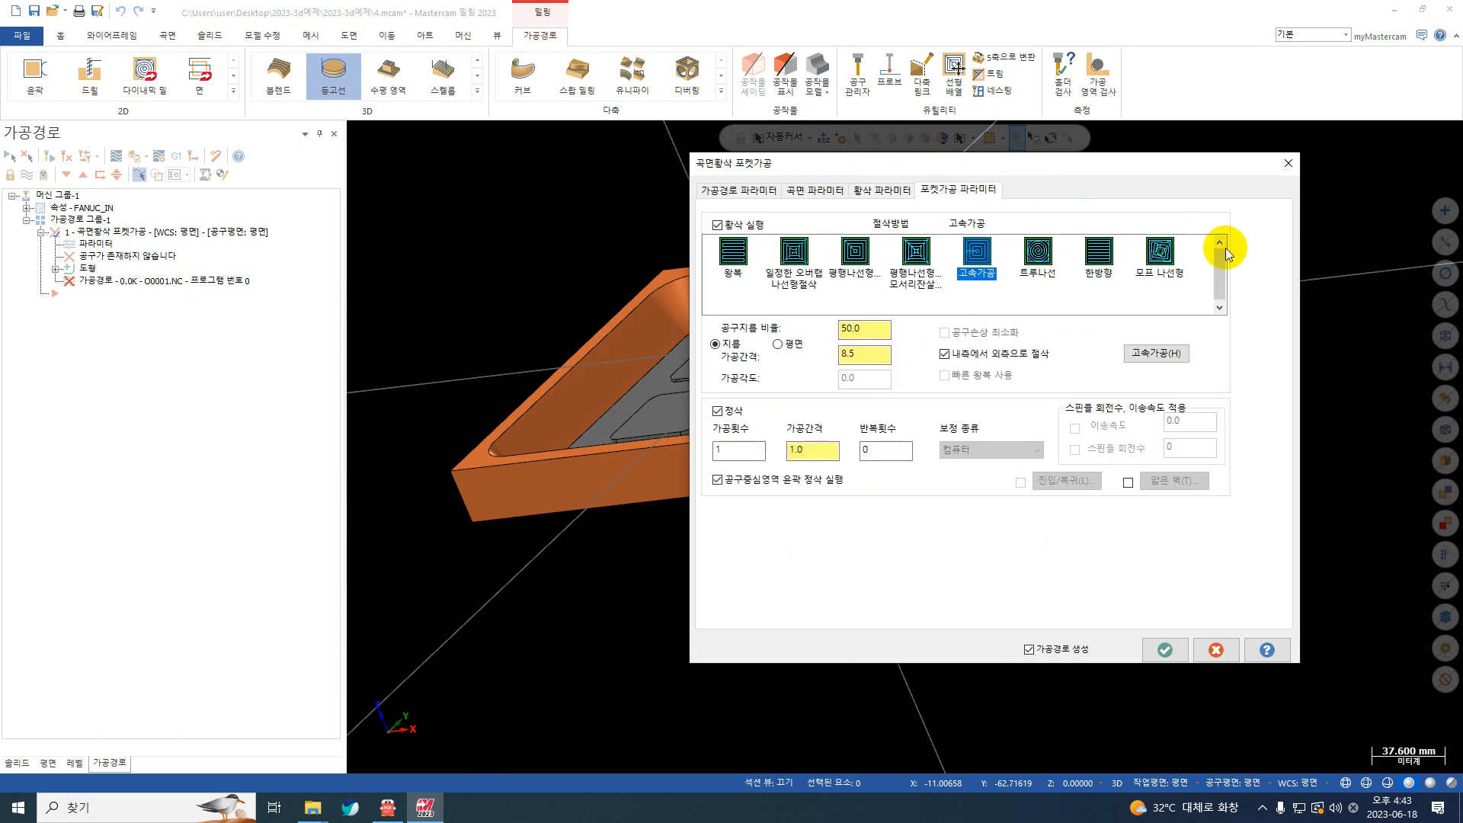
left_click(1156, 353)
double_click(427, 537)
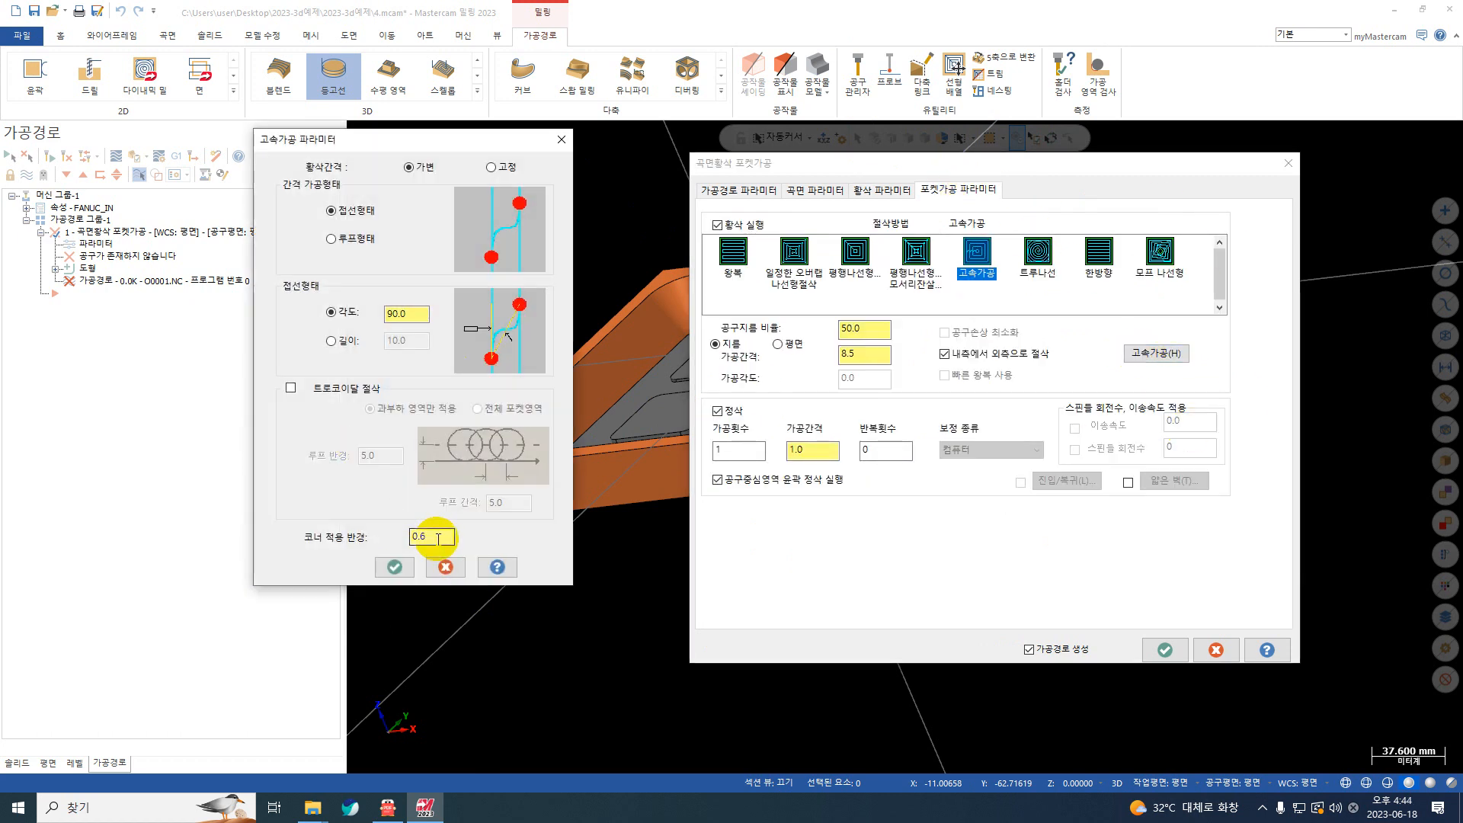
type("17*0.0")
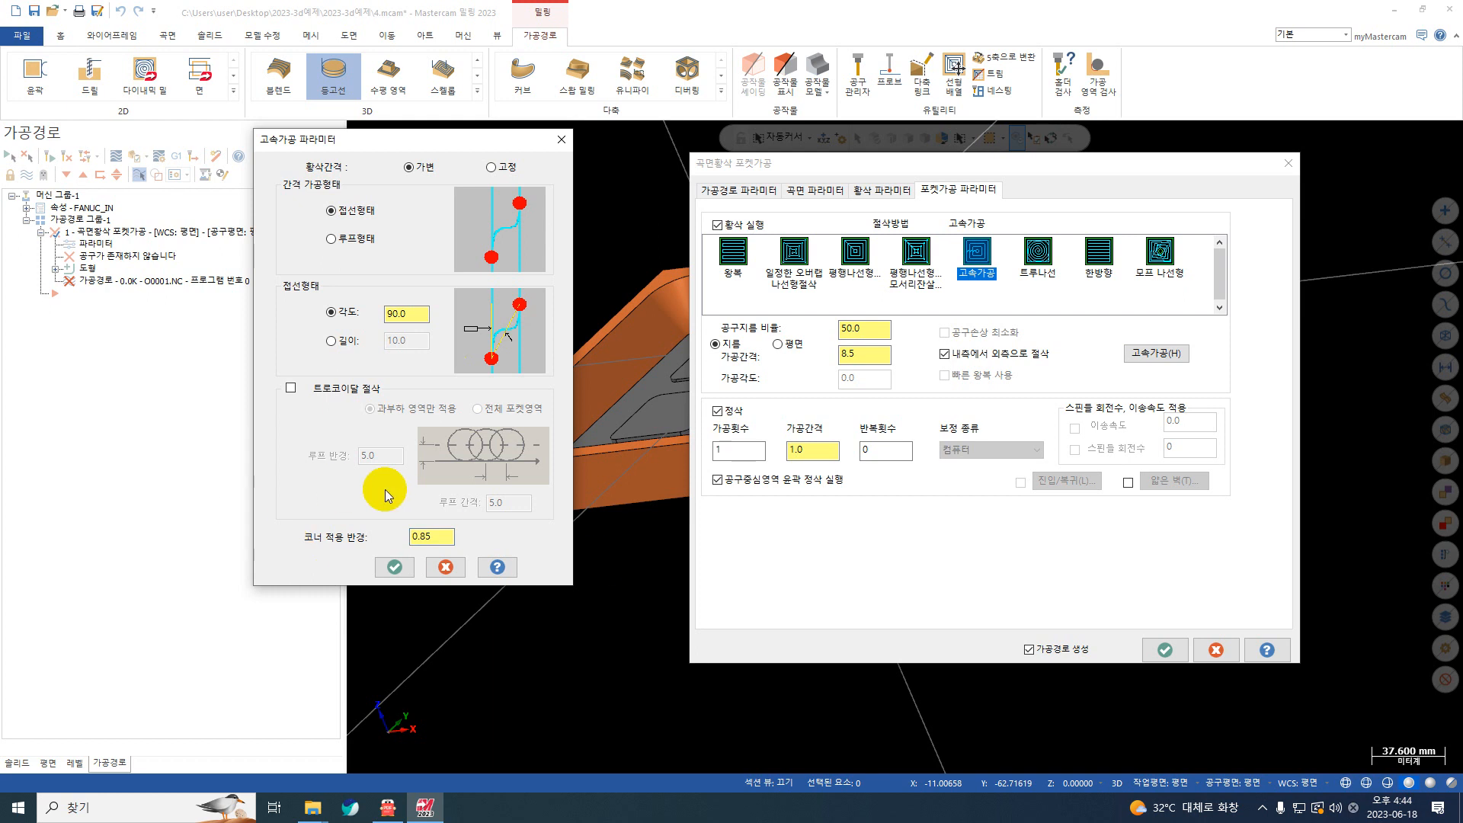
left_click(395, 567)
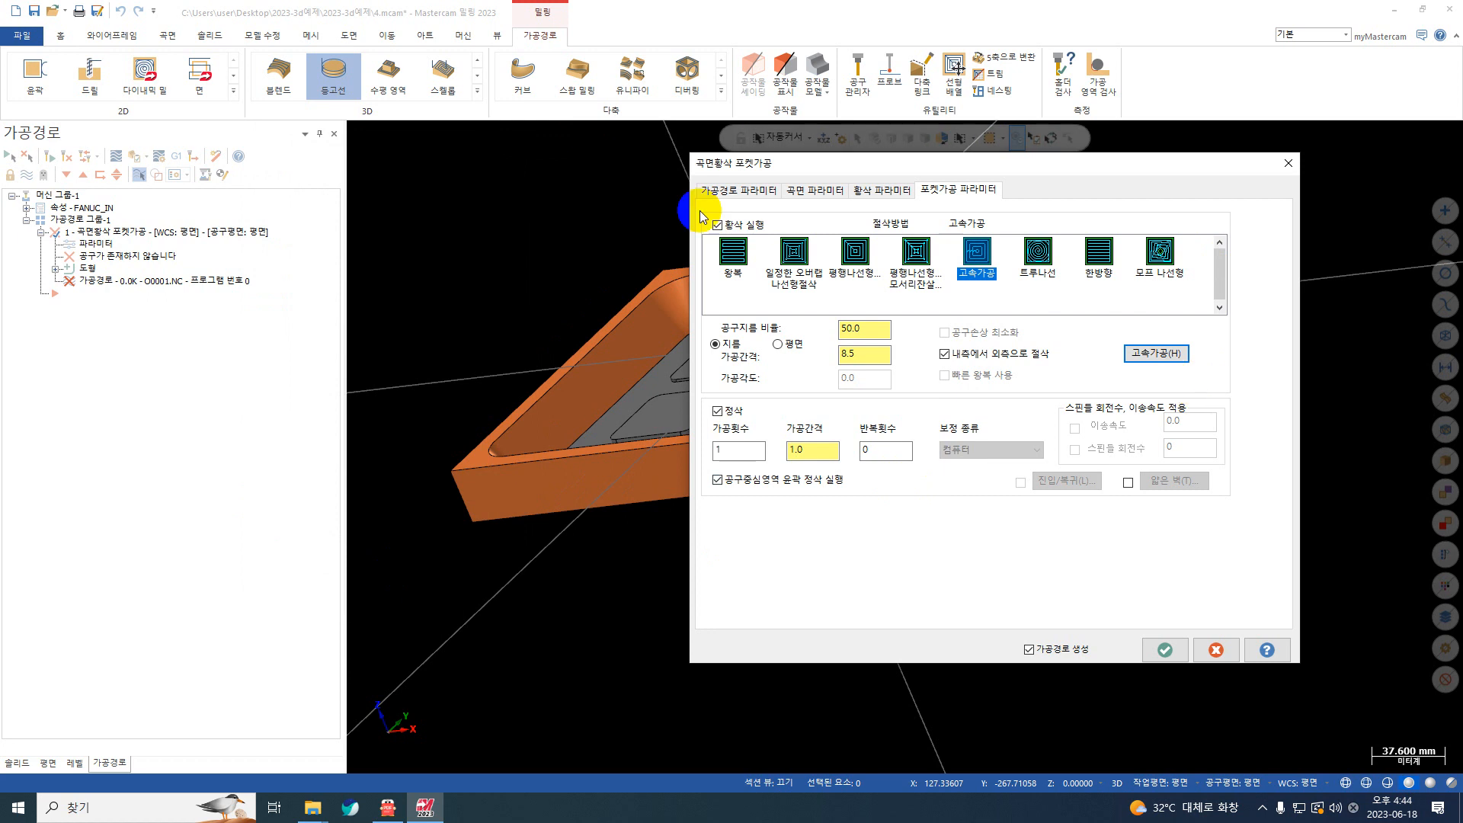
Step: Disable the finishing pass of the rough pocket, check the high-speed cutting parameters and generate the toolpath
left_click(729, 411)
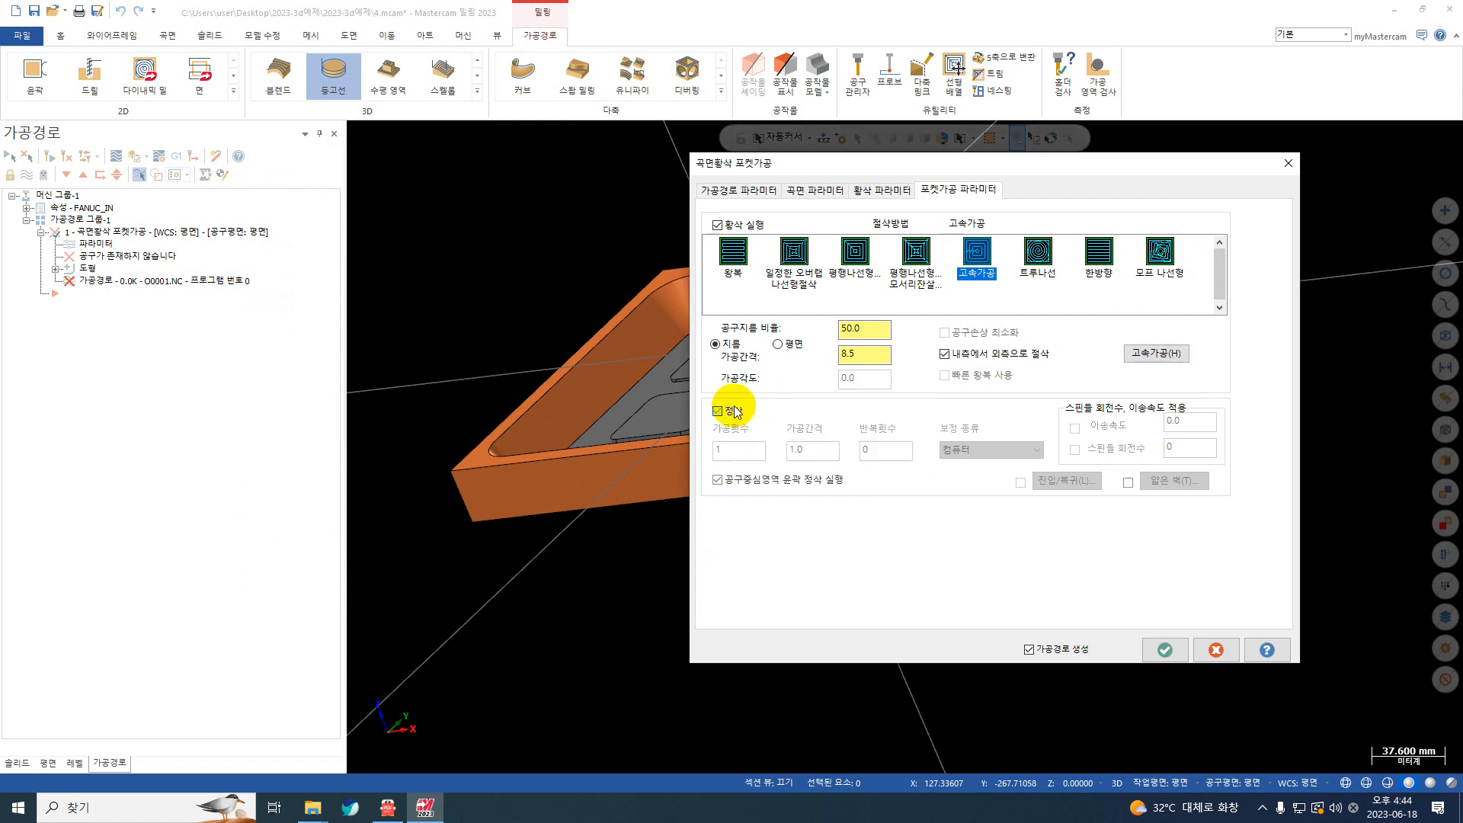
left_click(1151, 353)
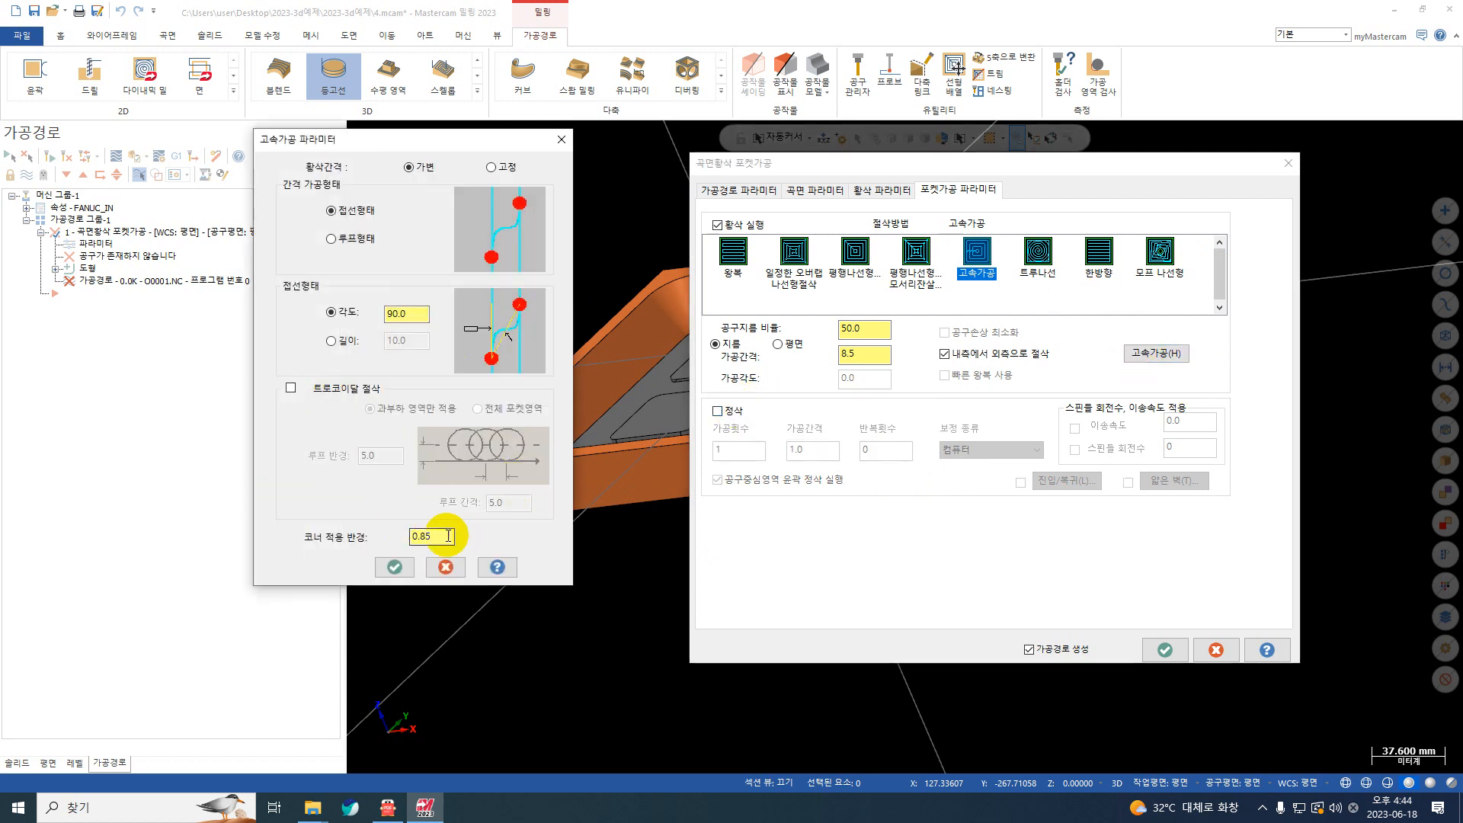
left_click(393, 567)
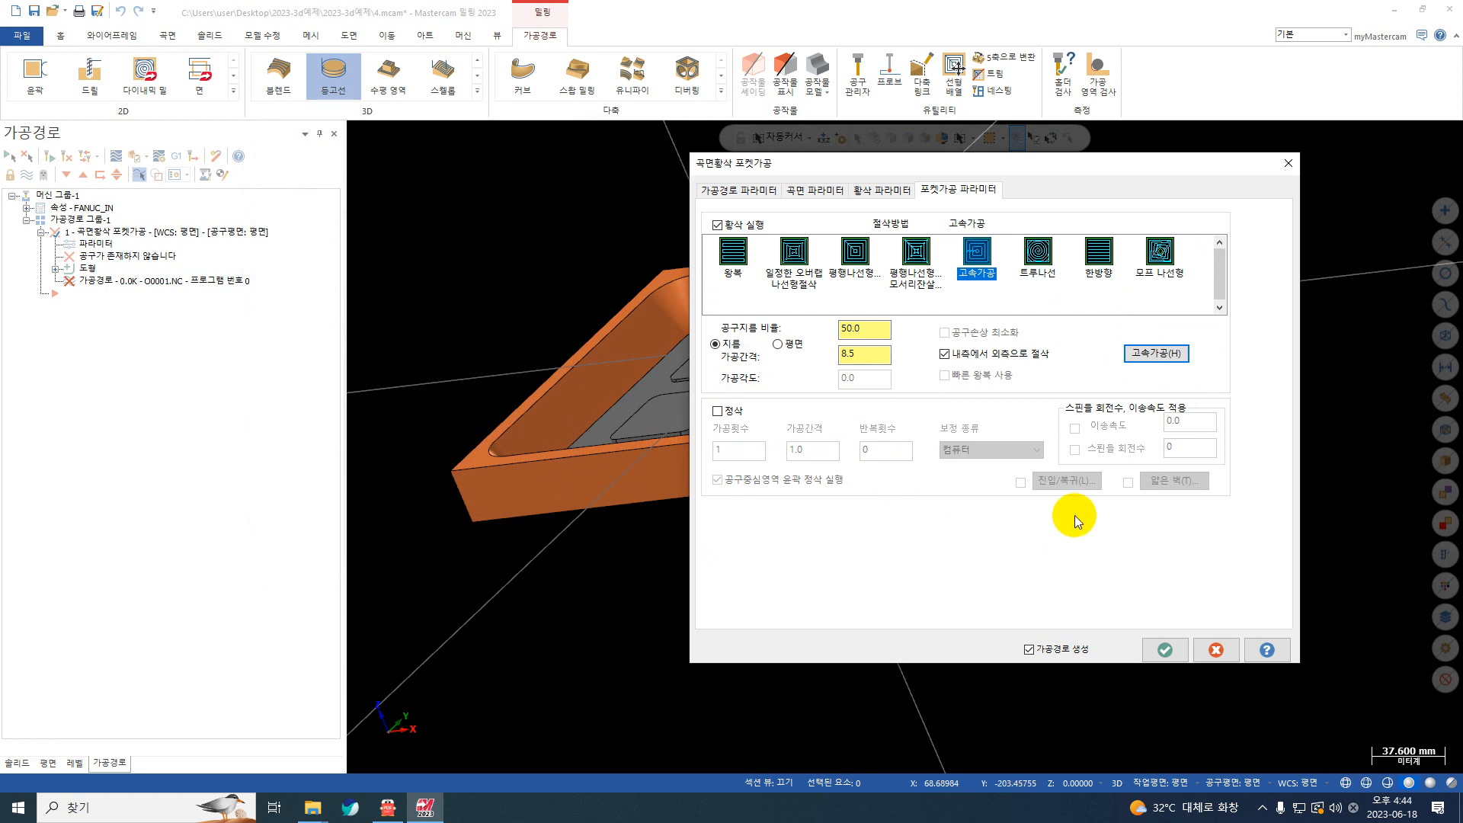
left_click(1163, 649)
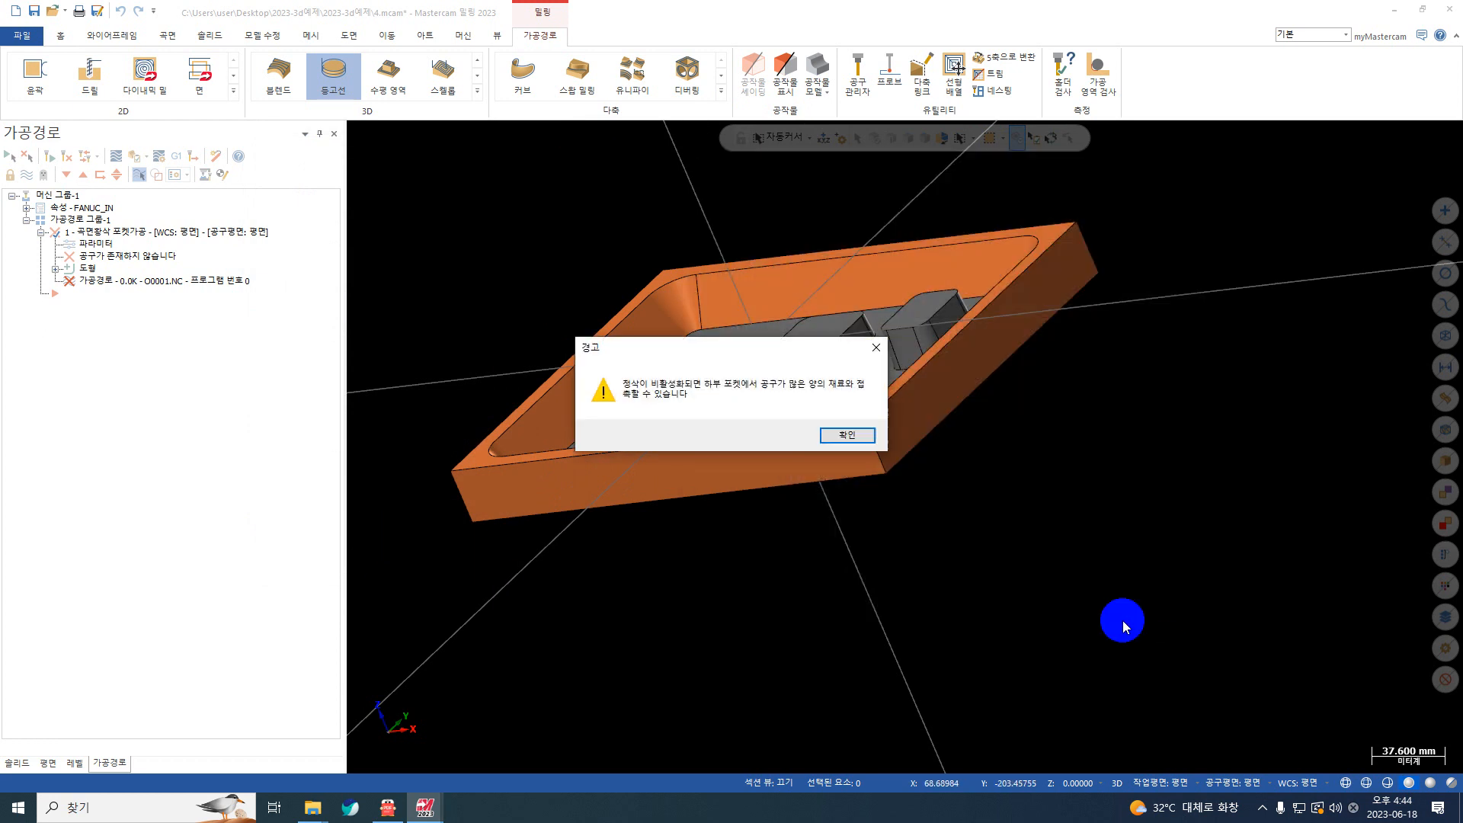
left_click(845, 435)
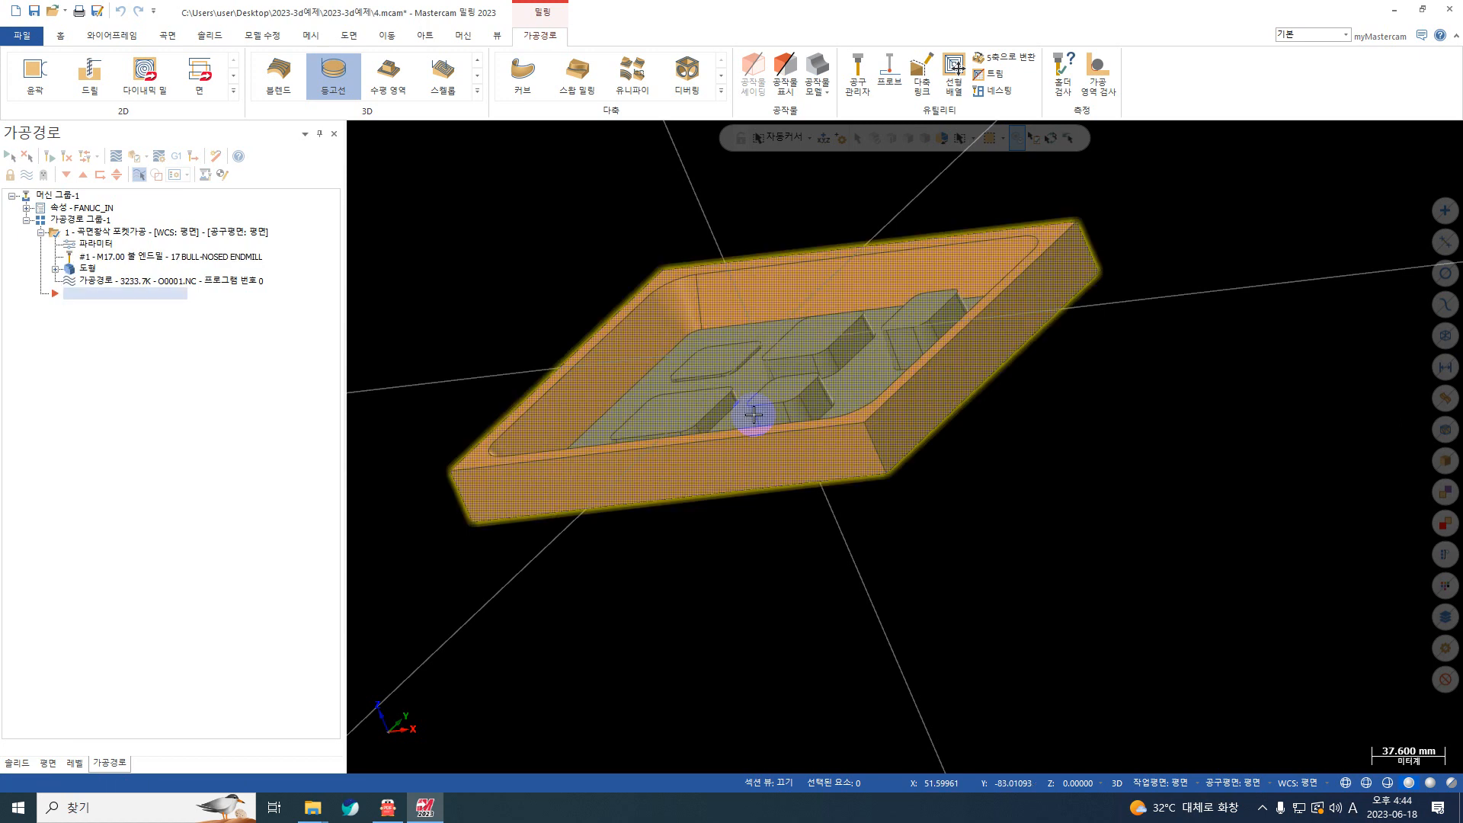
Step: Backplot the rough pocket toolpath and step through its first moves to check the height of the first cut
key("alt+t")
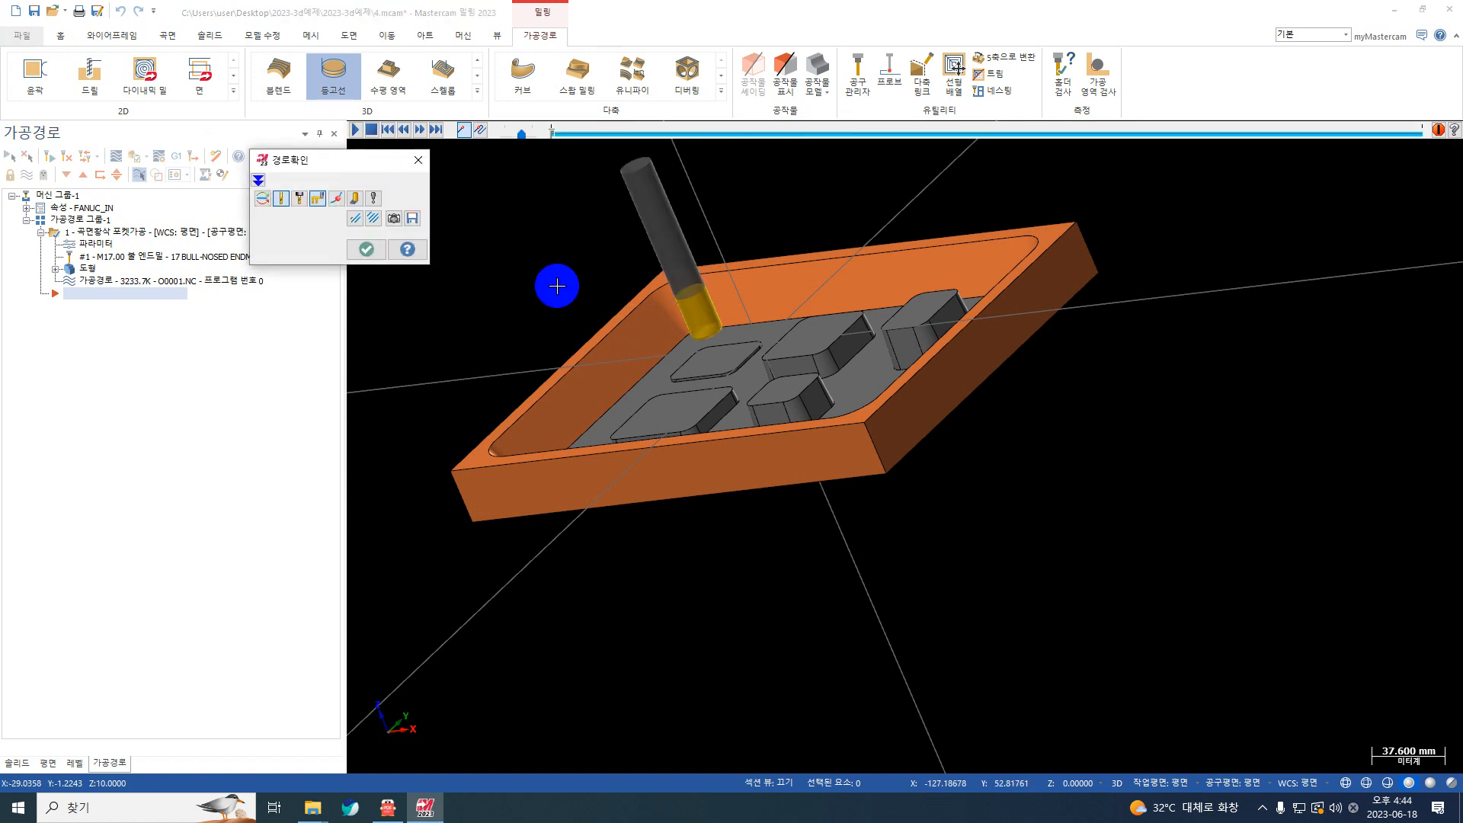
left_click(355, 130)
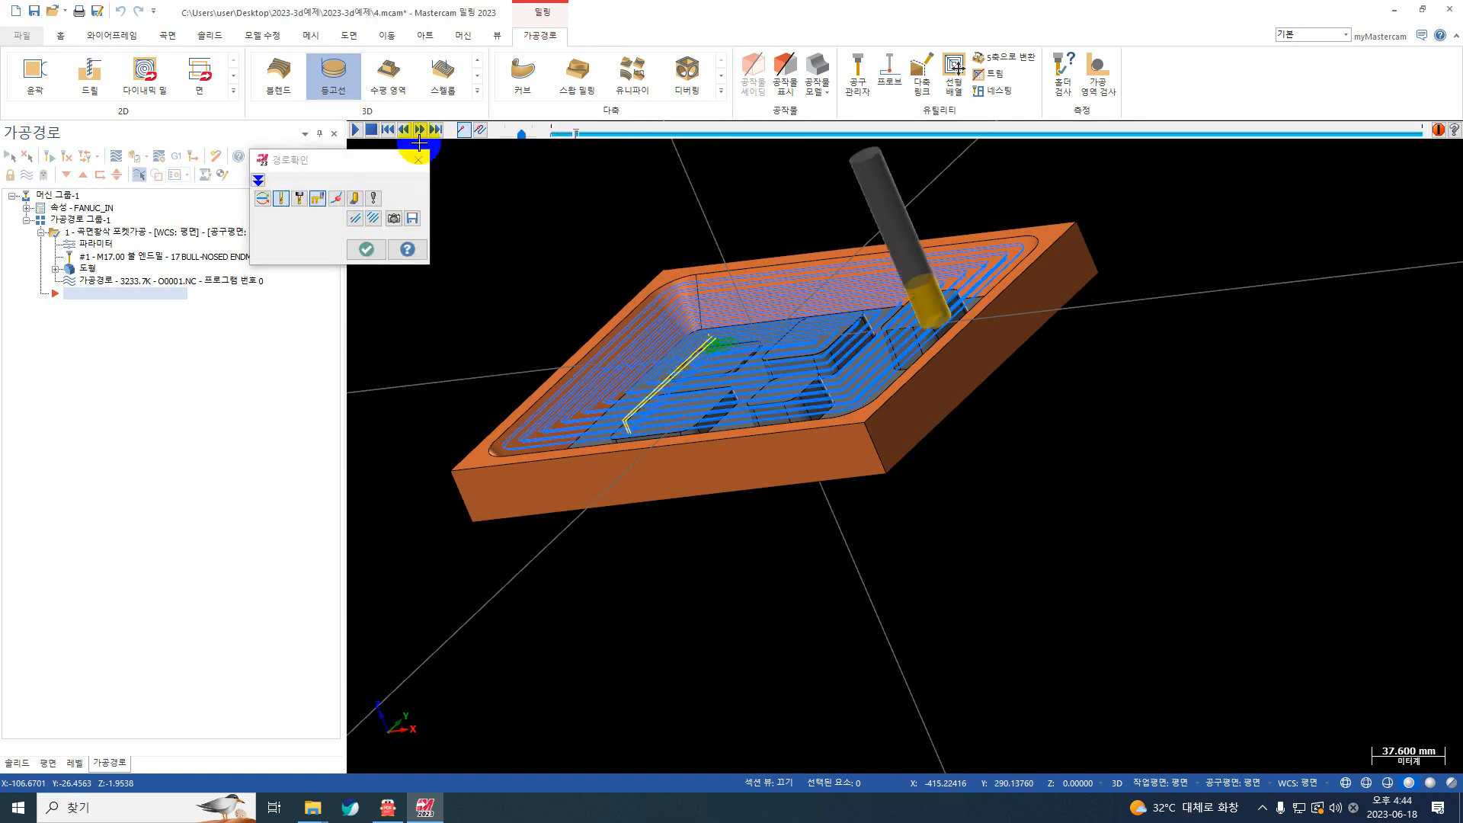
left_click(115, 155)
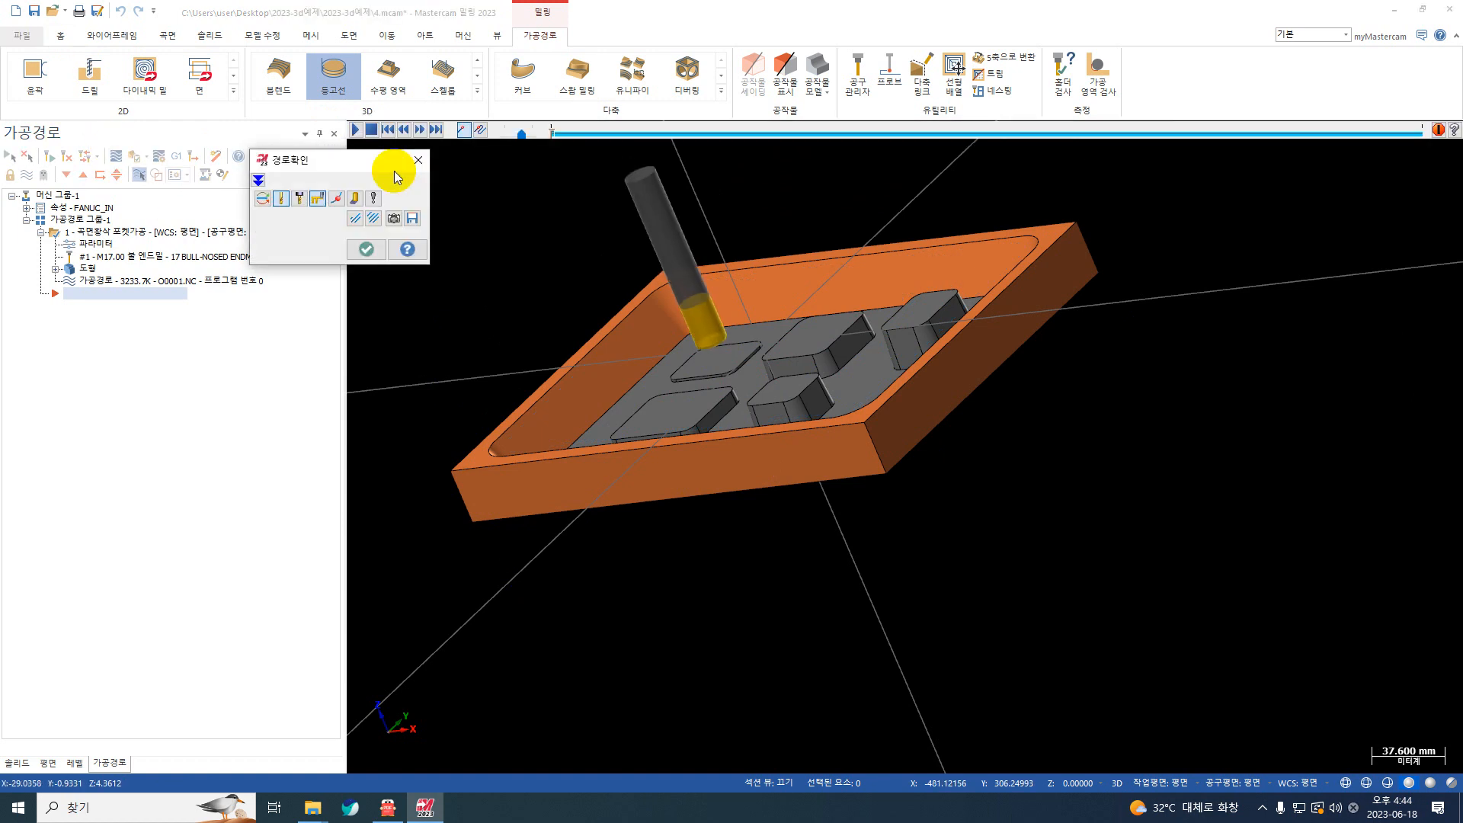
key("s")
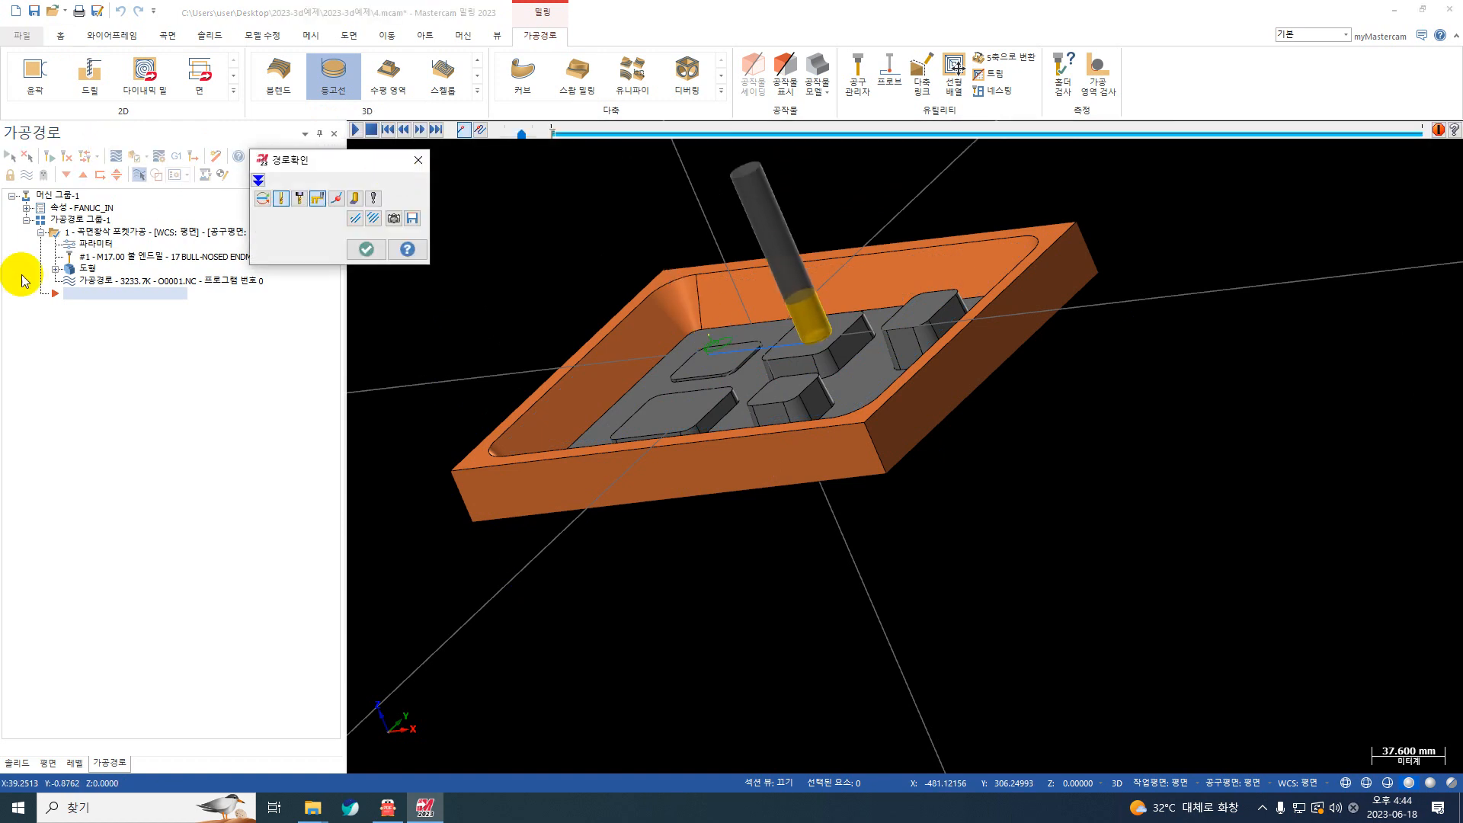
key("ctrl+1")
left_click(120, 793)
mouse_move(143, 777)
left_mouse_down()
mouse_move(49, 816)
mouse_move(180, 674)
mouse_move(222, 785)
left_mouse_up()
key("Escape")
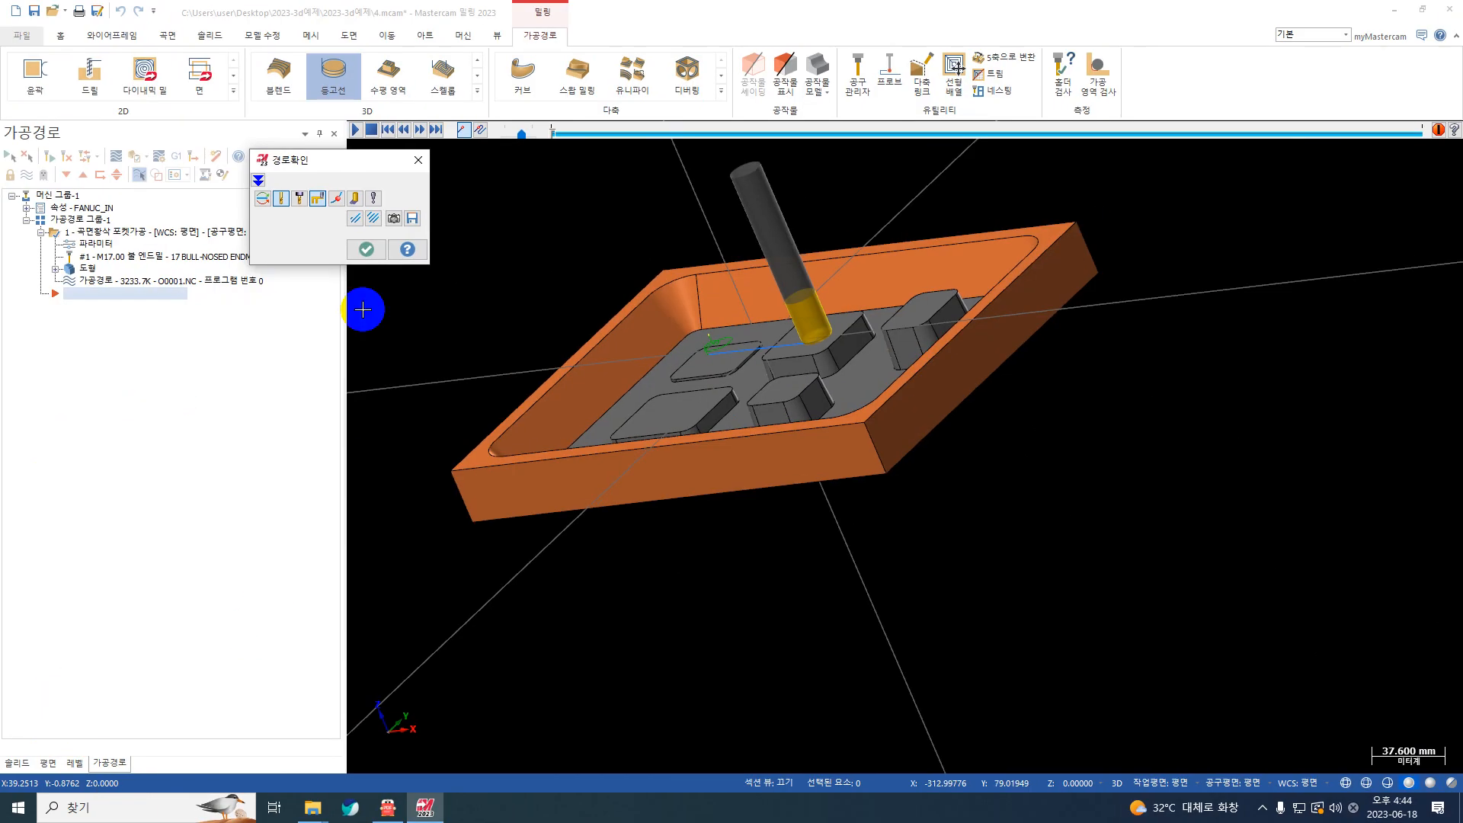
left_click(367, 248)
Step: Set the roughing cut's absolute minimum depth to -1.0 and regenerate the rough pocket toolpath
left_click(94, 242)
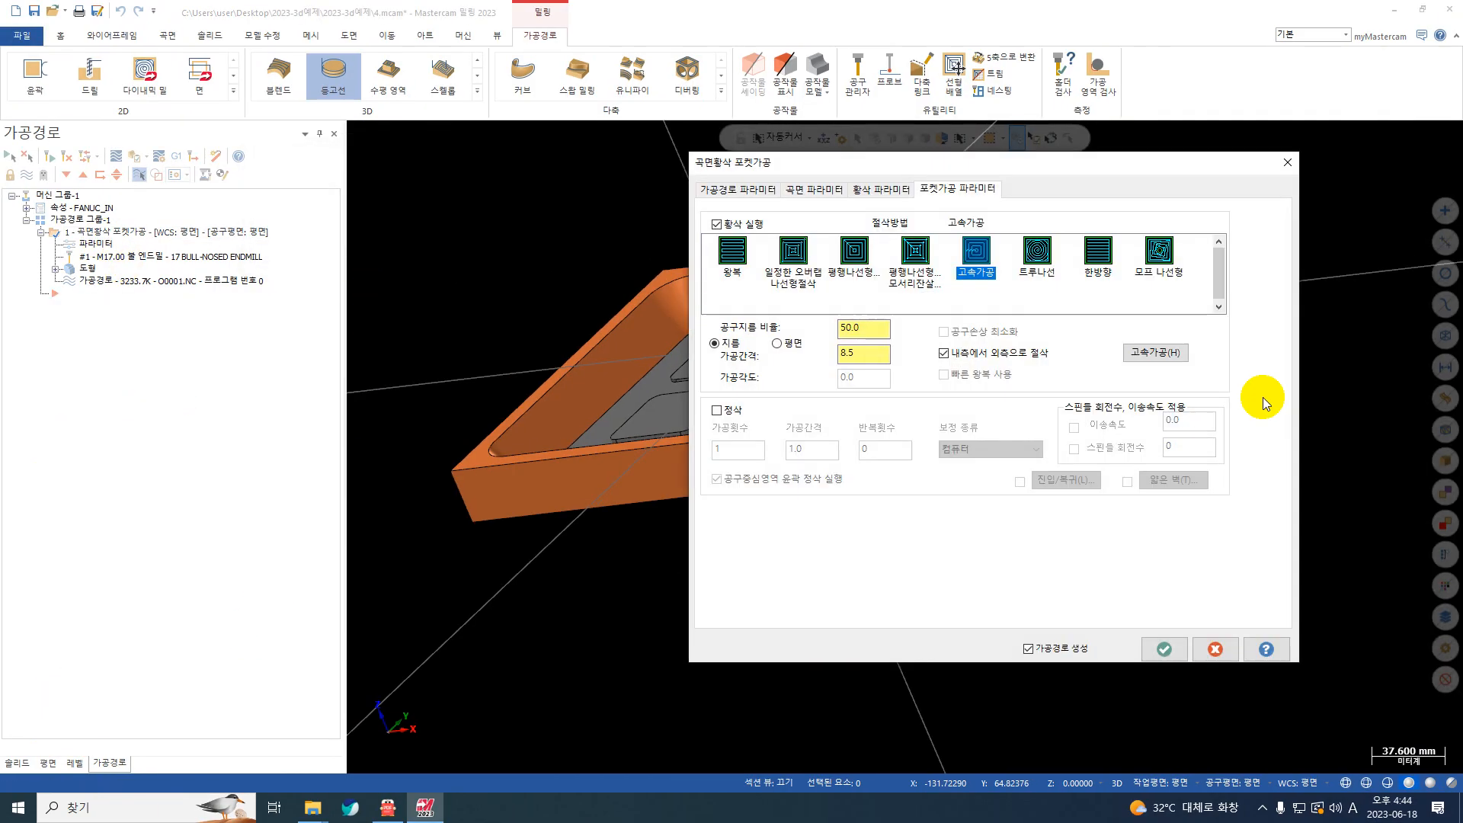
left_click(907, 189)
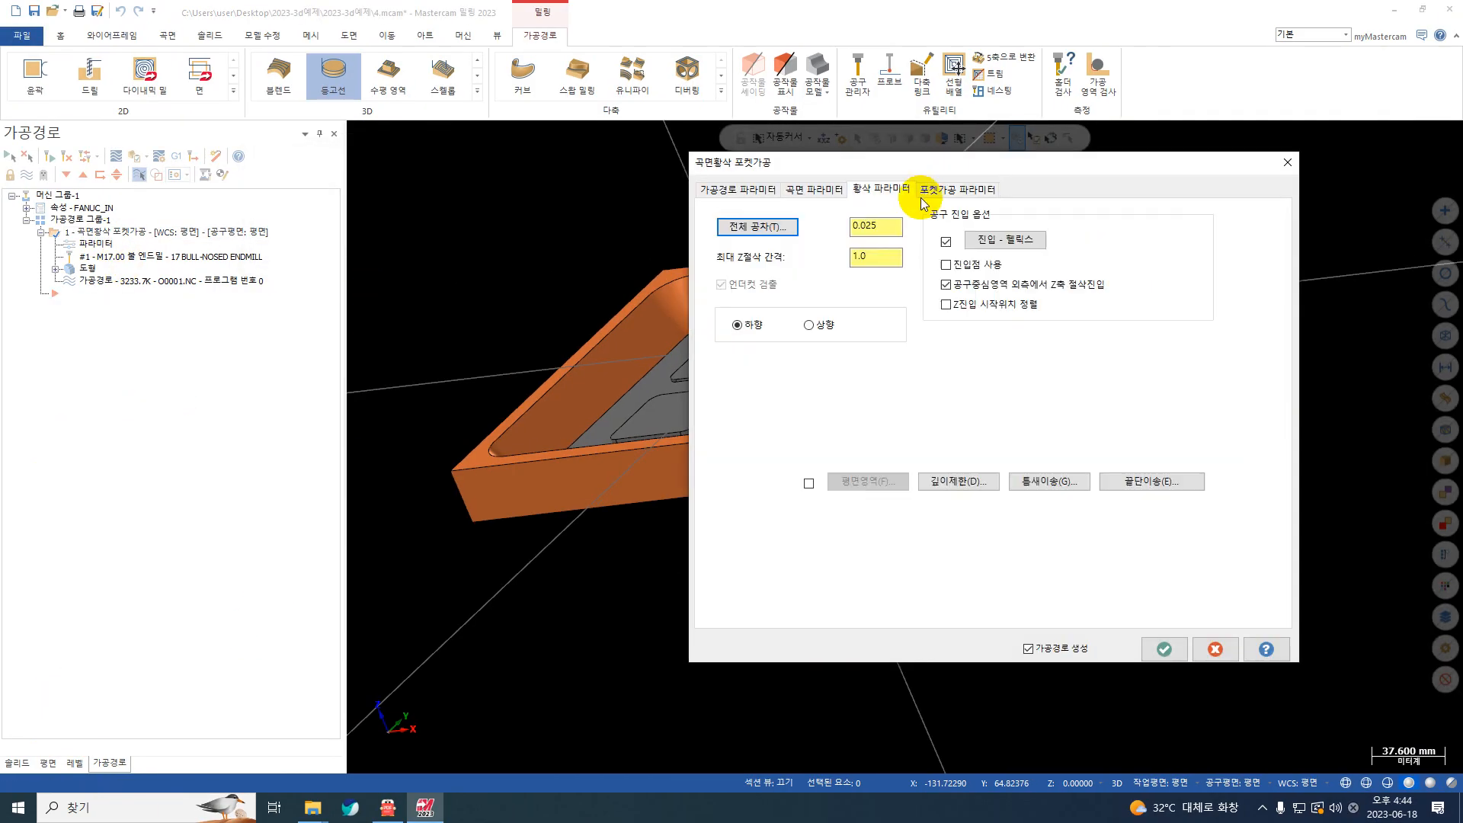
left_click(981, 488)
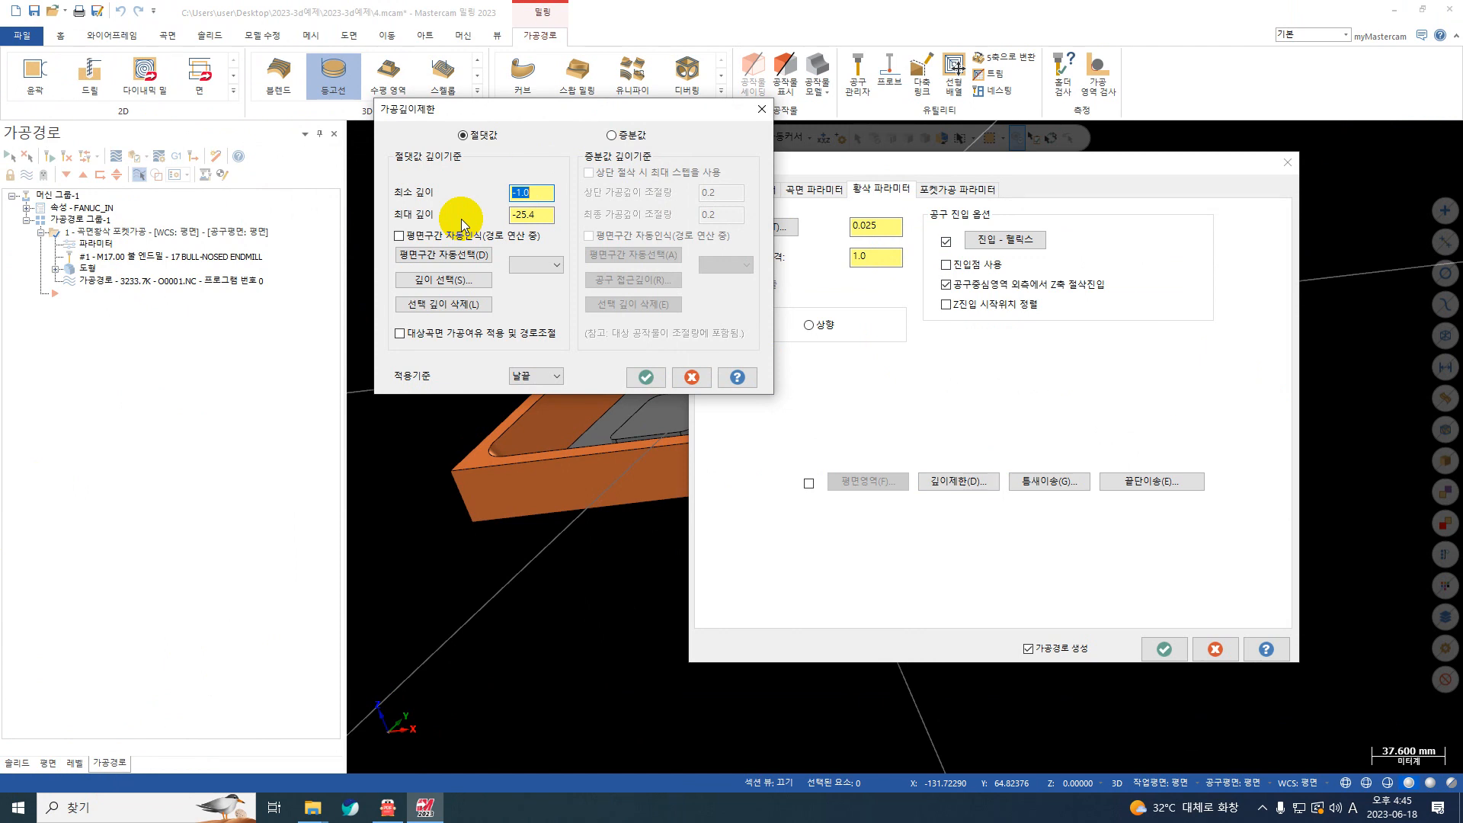
left_click(645, 377)
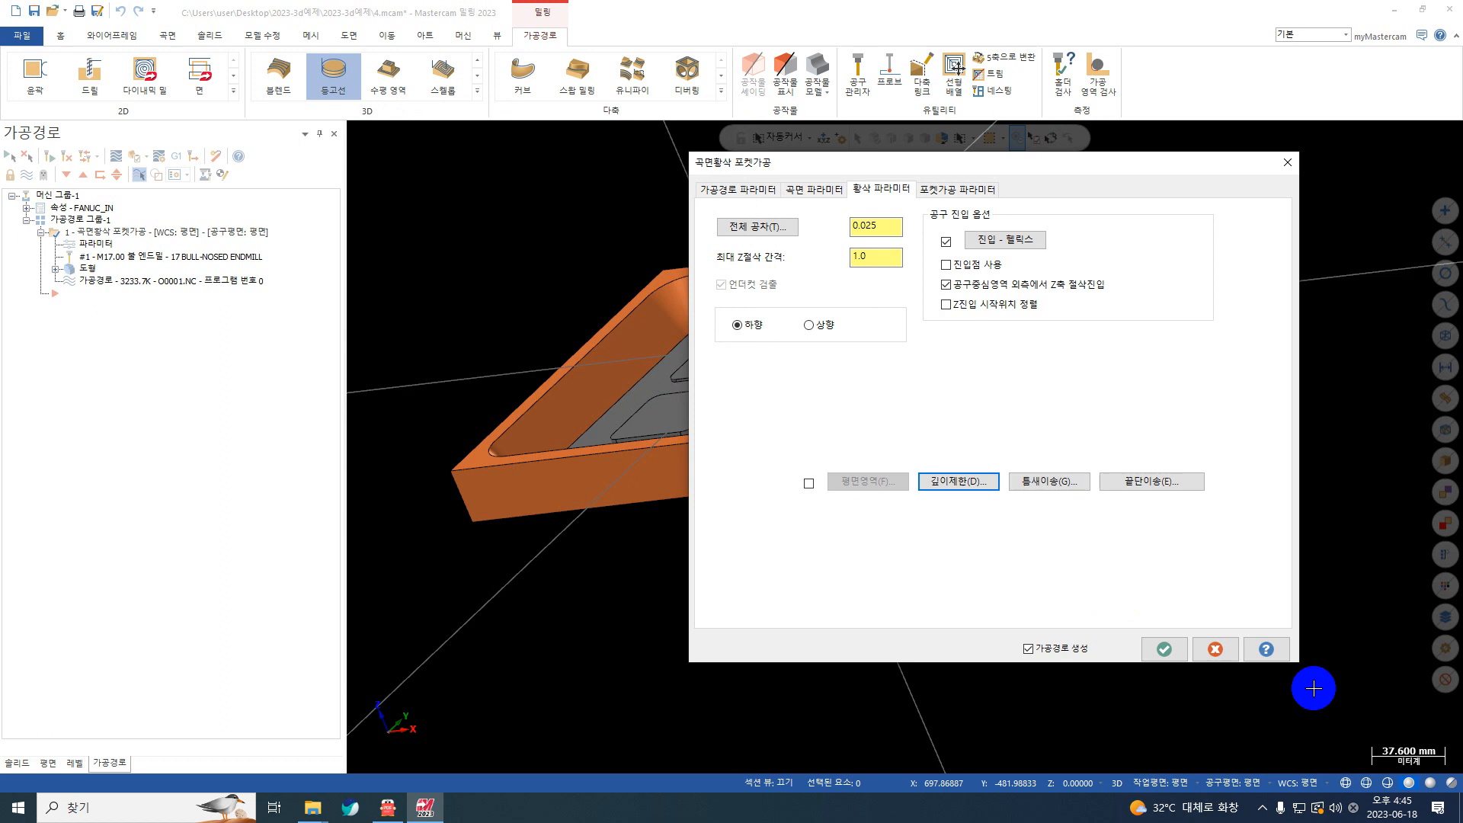
left_click(1149, 649)
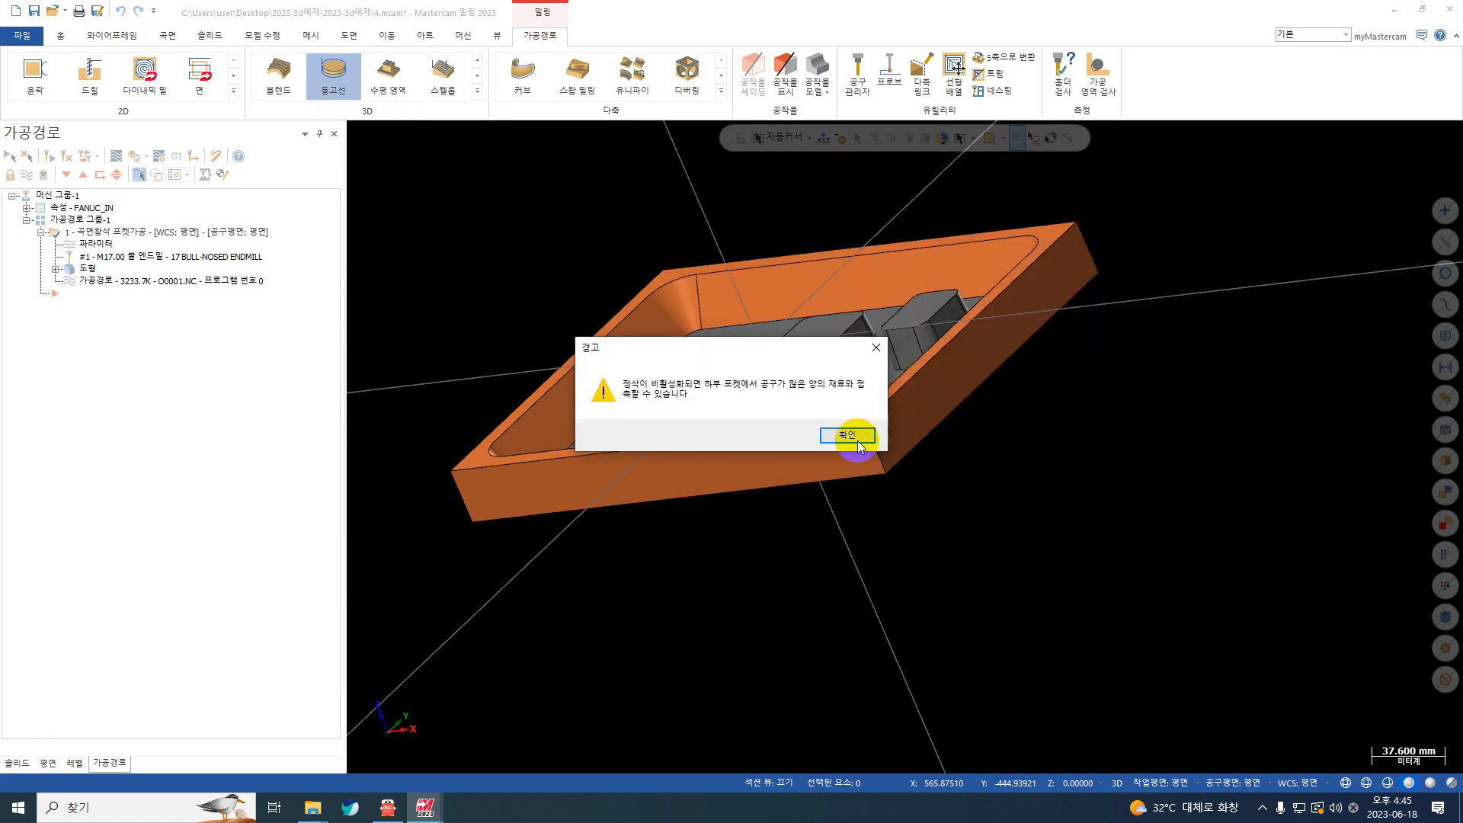
left_click(847, 436)
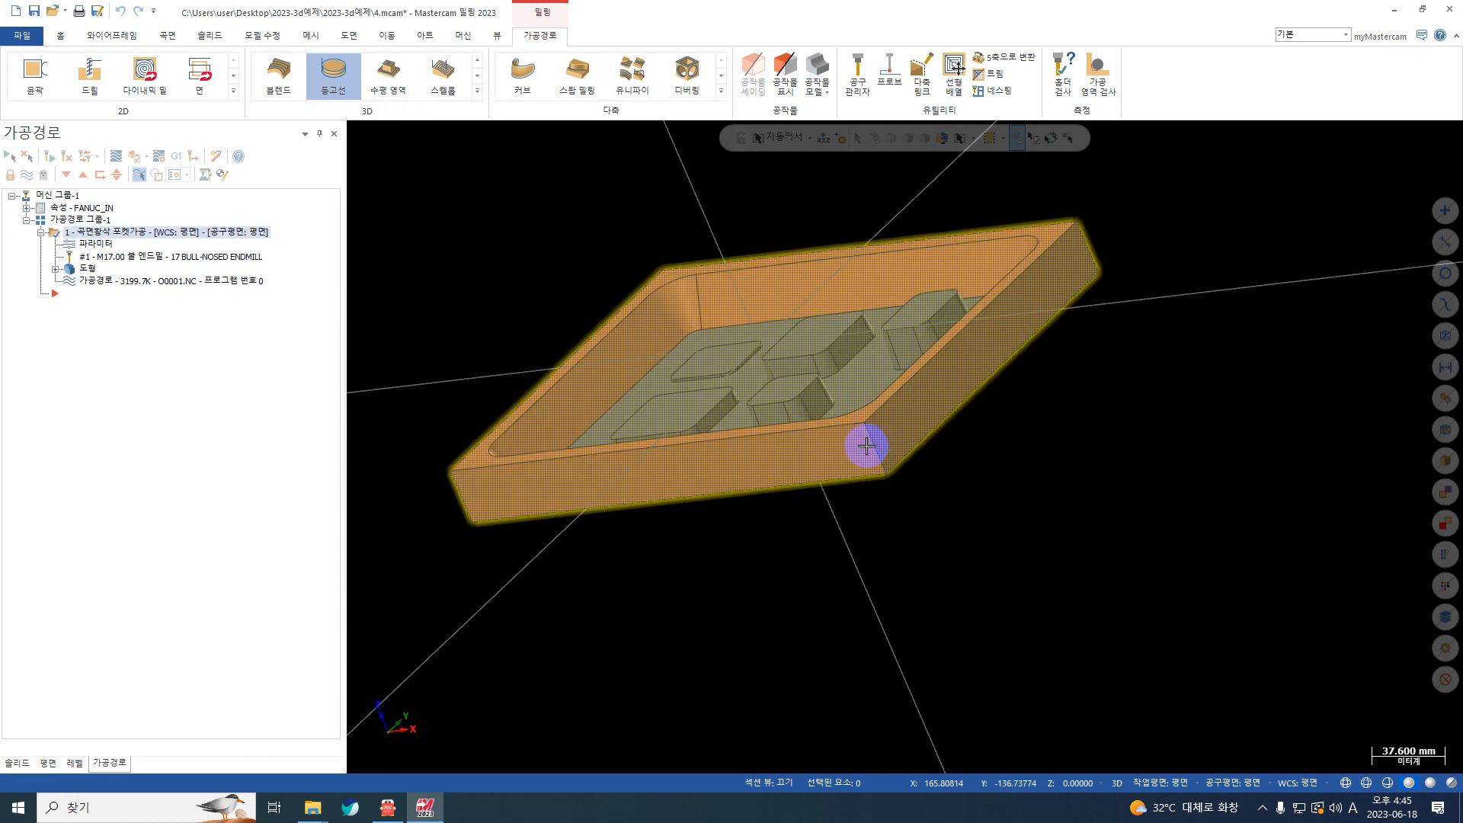
Step: Backplot the regenerated rough pocket toolpath through to its end and inspect it from above
left_click(116, 157)
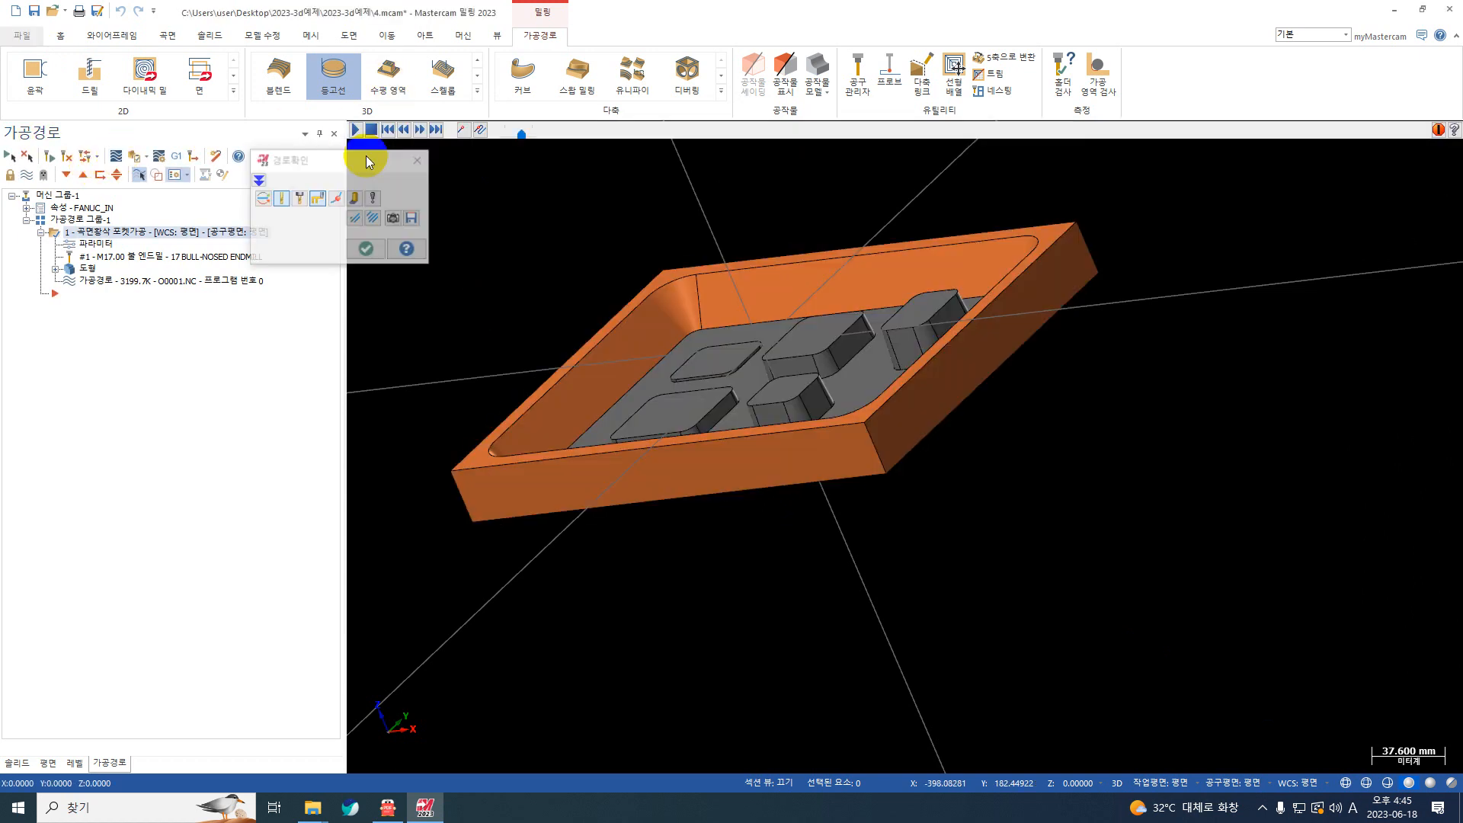
left_click(355, 130)
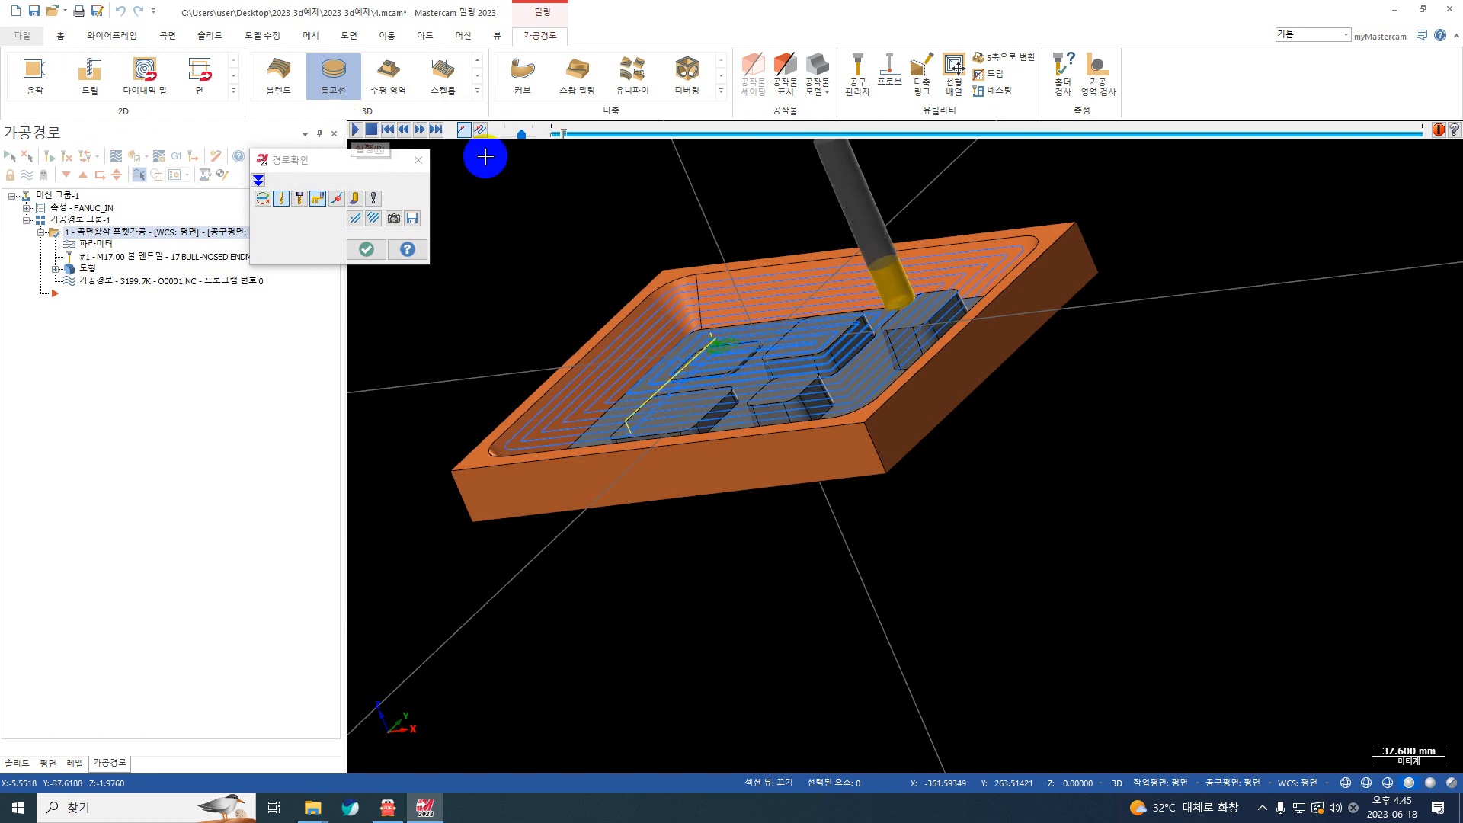
left_click(435, 130)
middle_click_drag(803, 413, 879, 448)
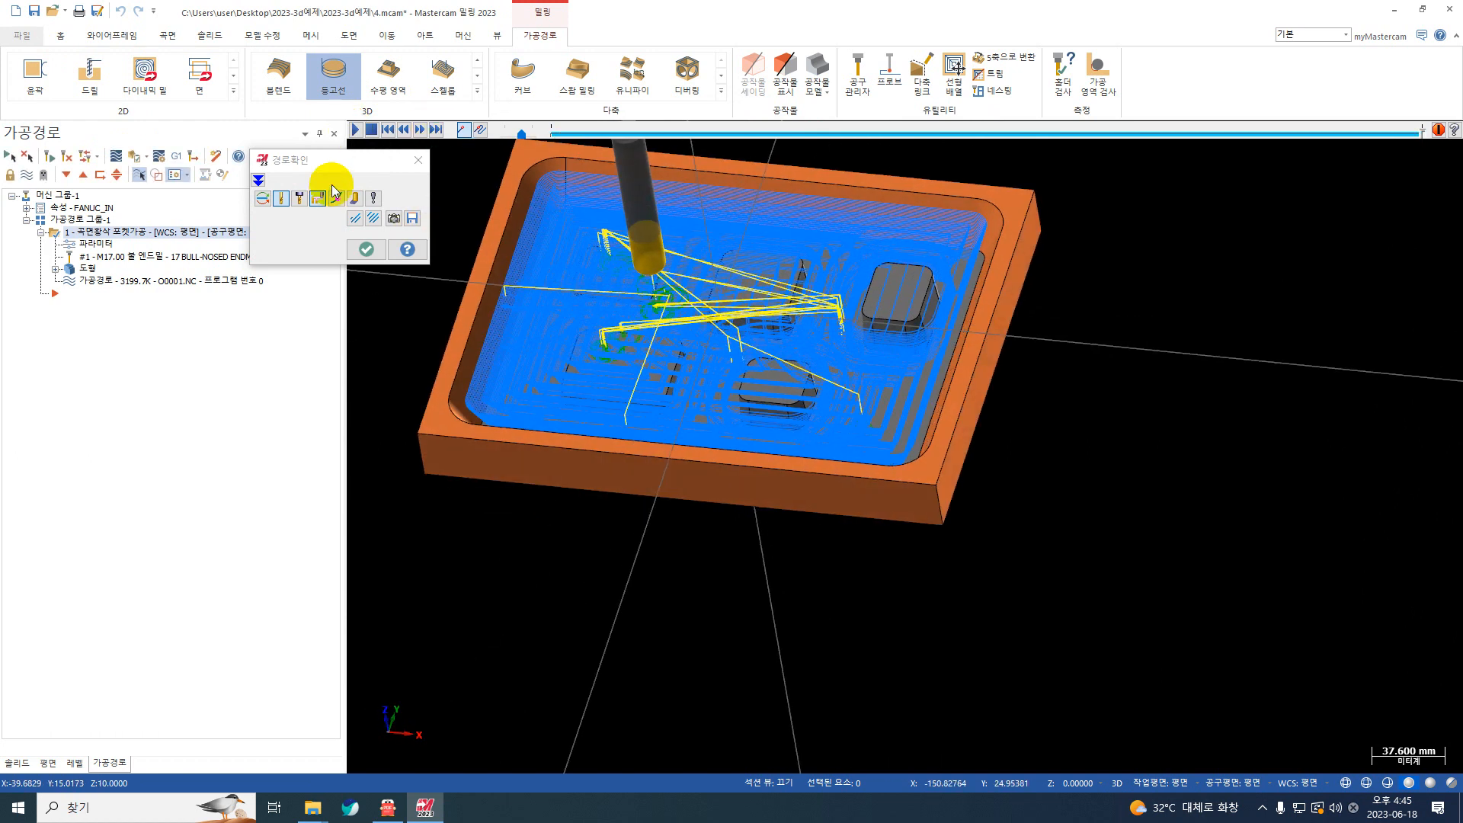
left_click(415, 161)
scroll(419, 172, "down", 1)
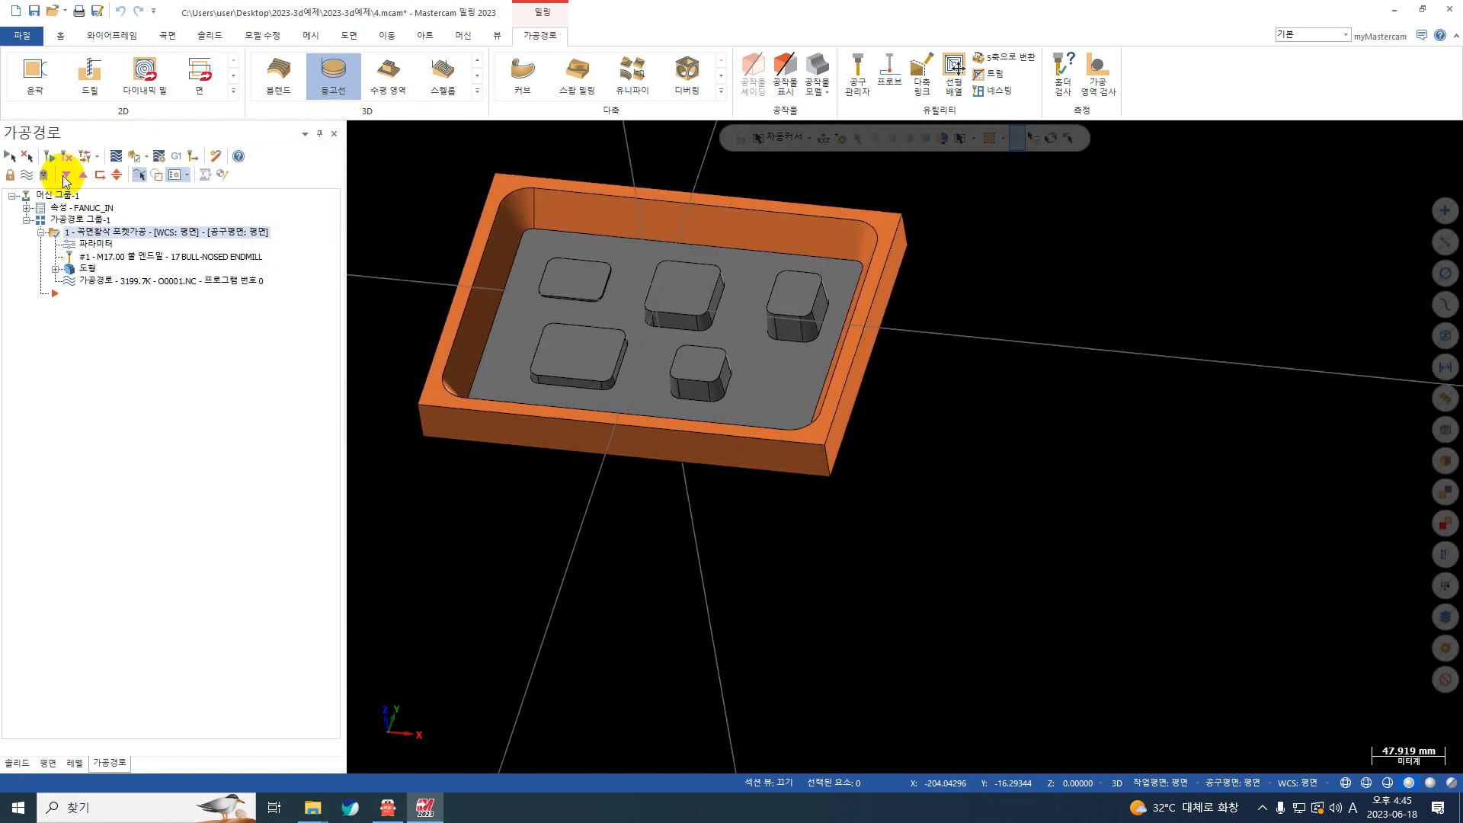
Step: Define the simulation stock as a box spanning from an upper corner of the block to the diagonally opposite lower corner
left_click(41, 231)
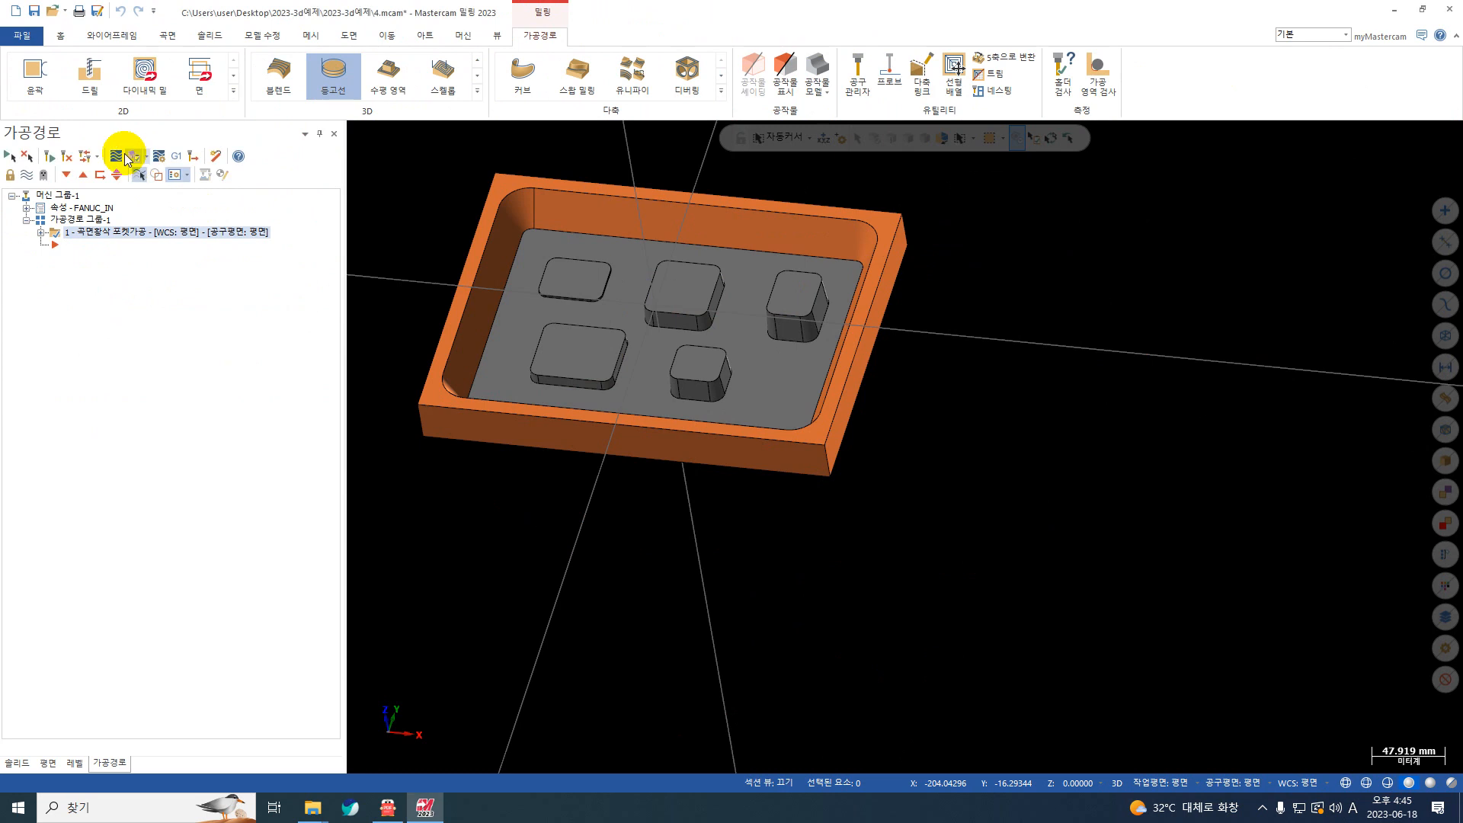
left_click(160, 156)
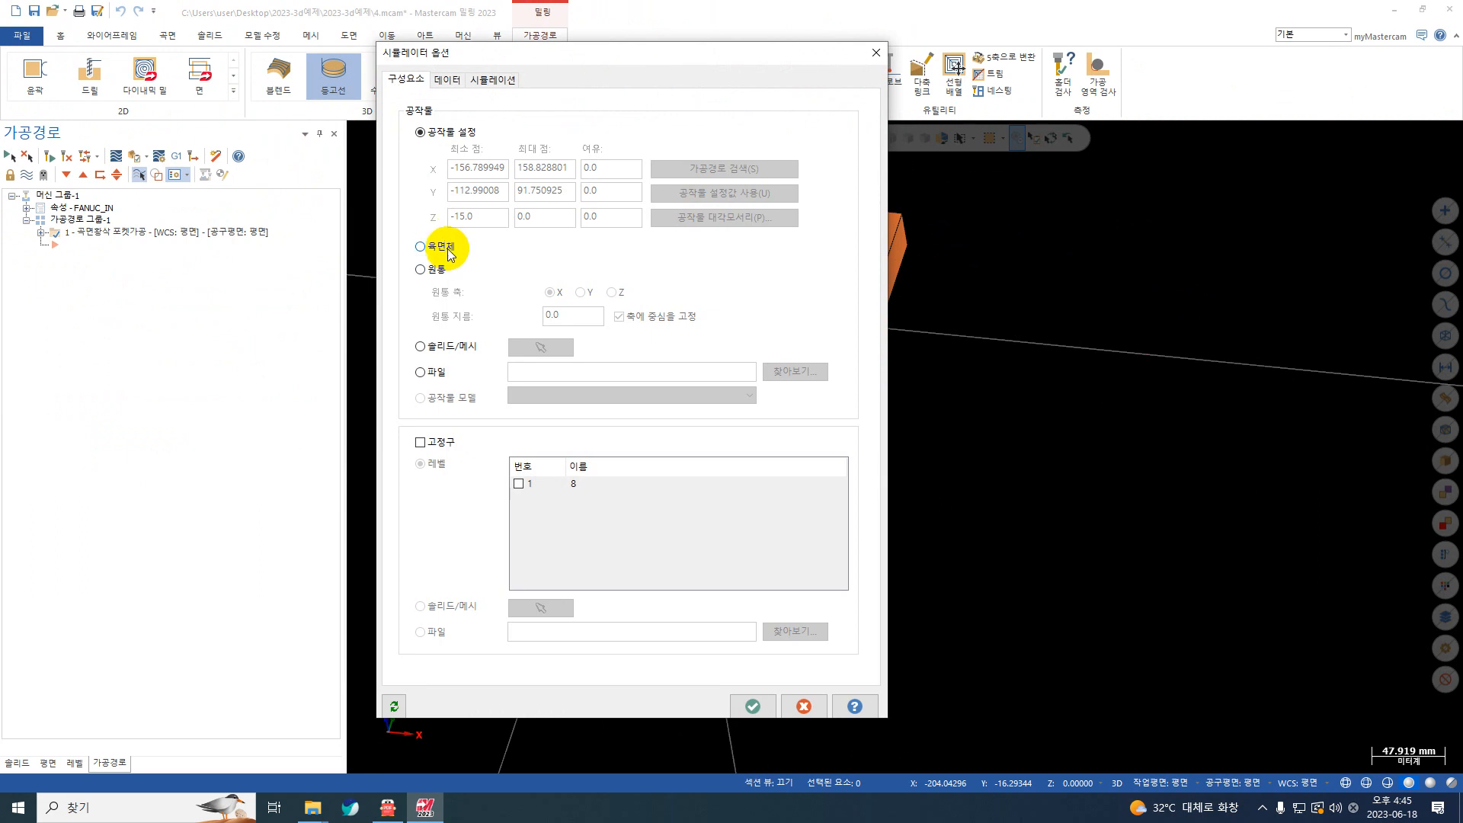
left_click(447, 249)
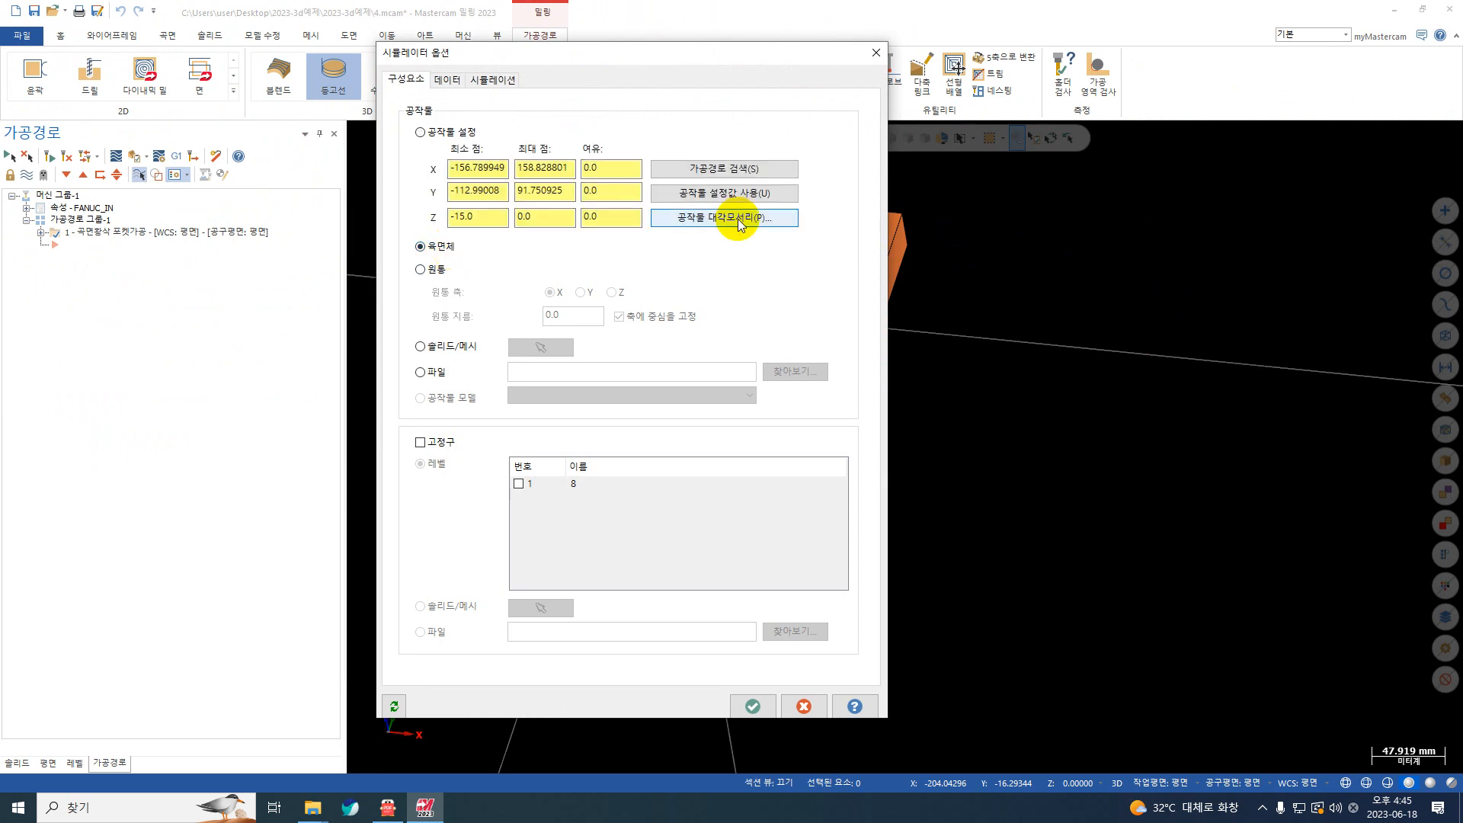
left_click(734, 218)
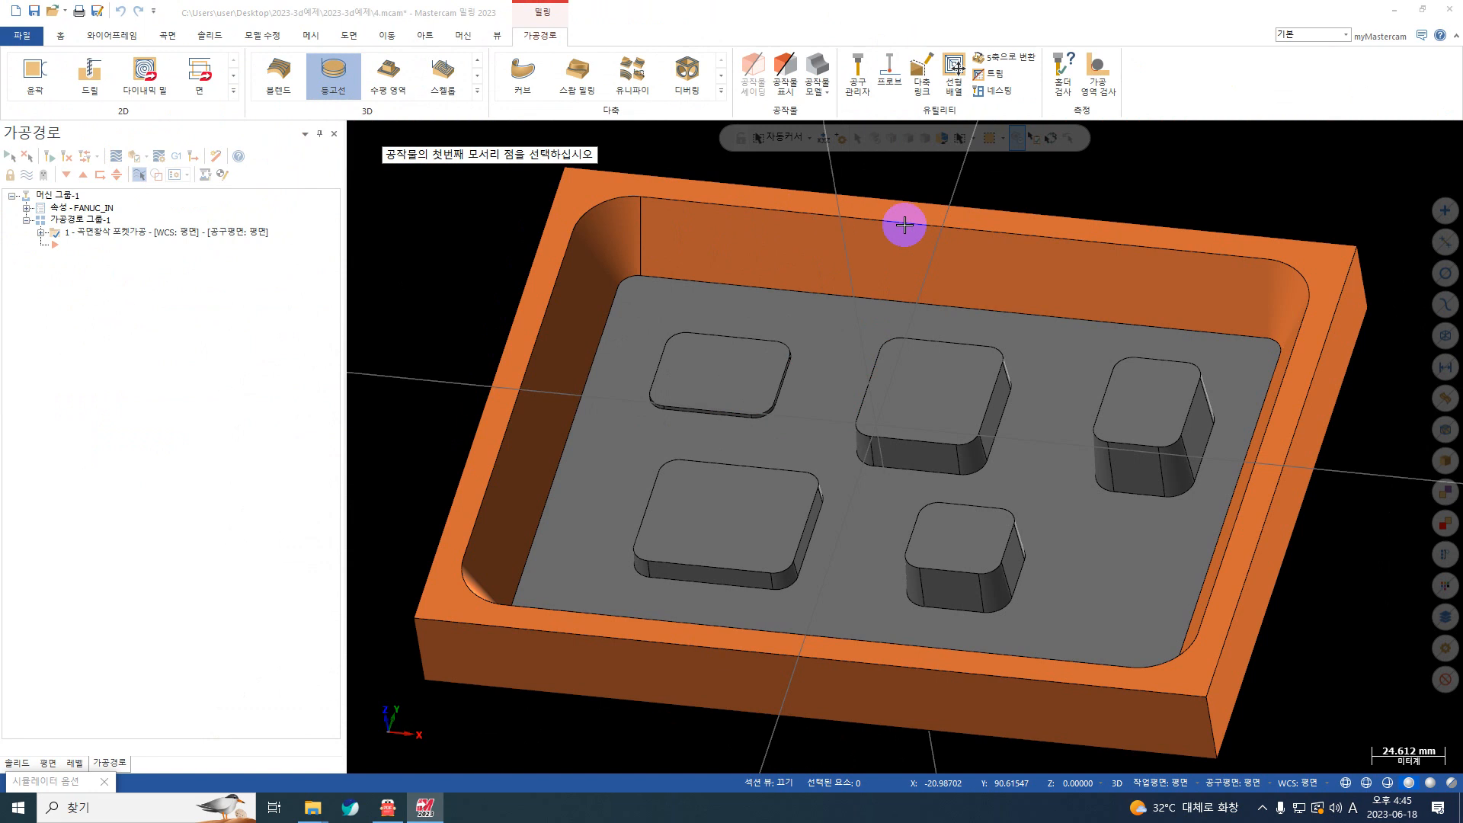
left_click(1358, 247)
middle_click_drag(647, 630, 450, 696)
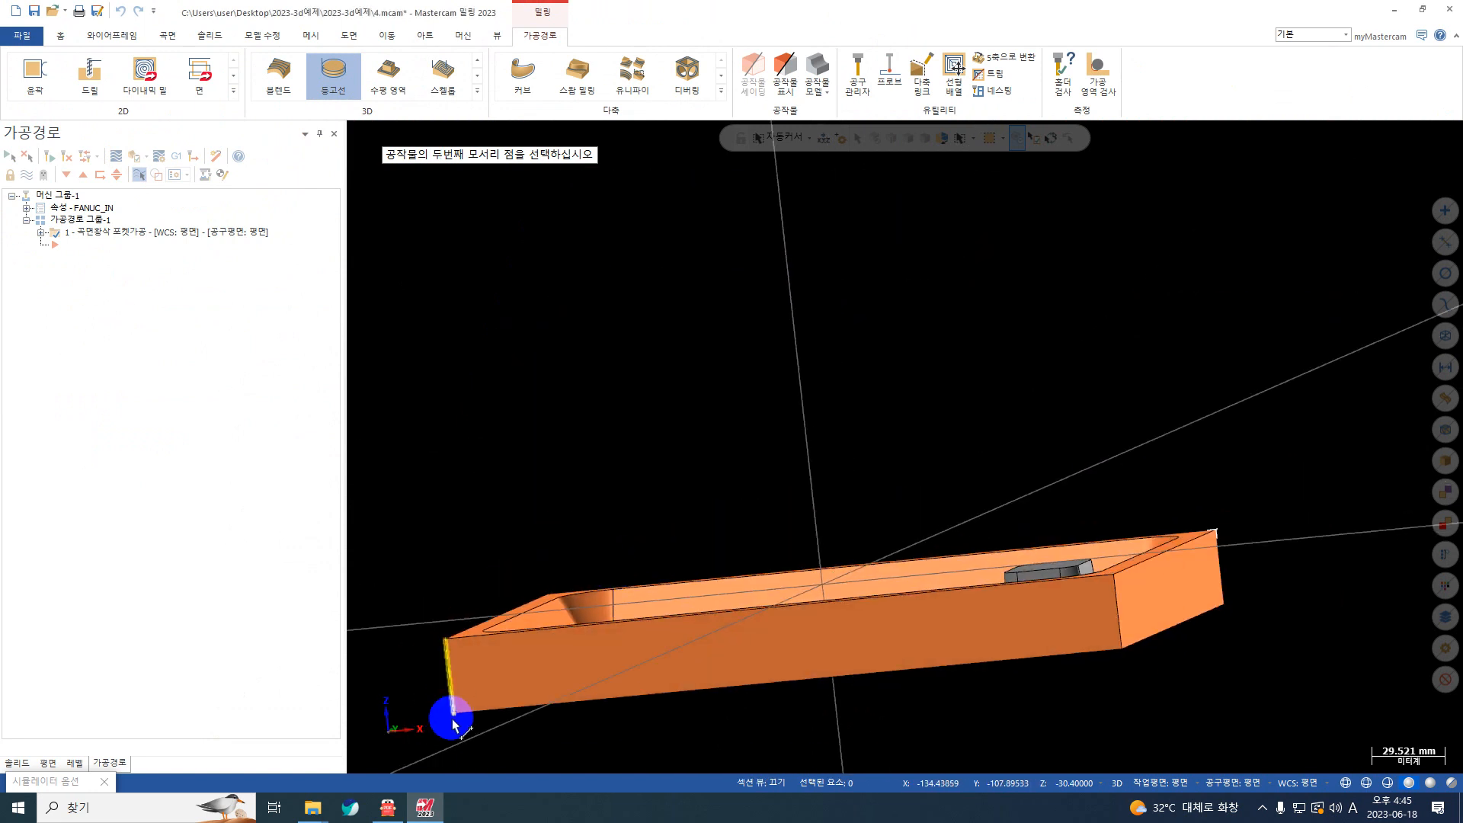
left_click(453, 715)
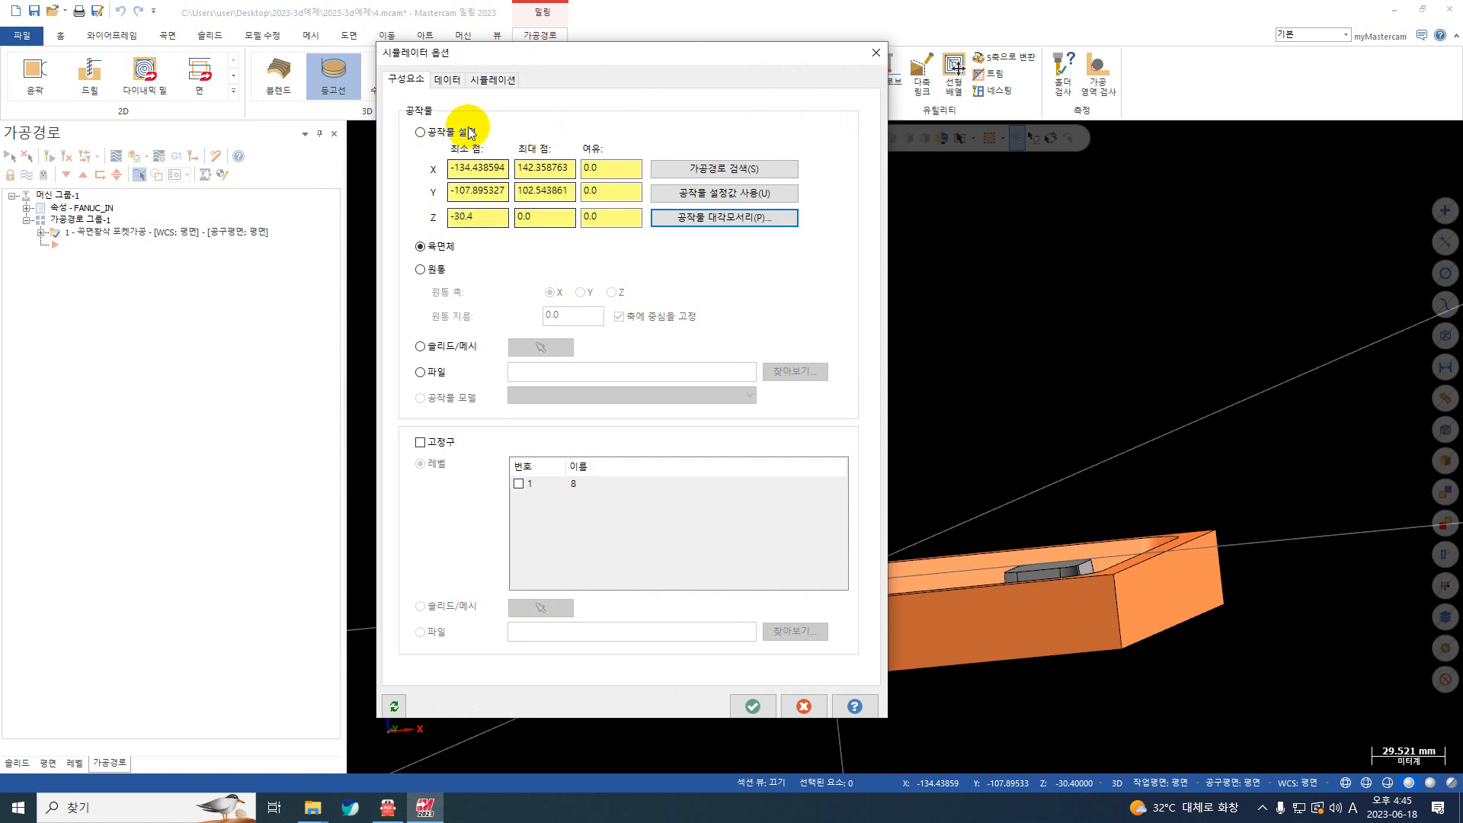
left_click(752, 706)
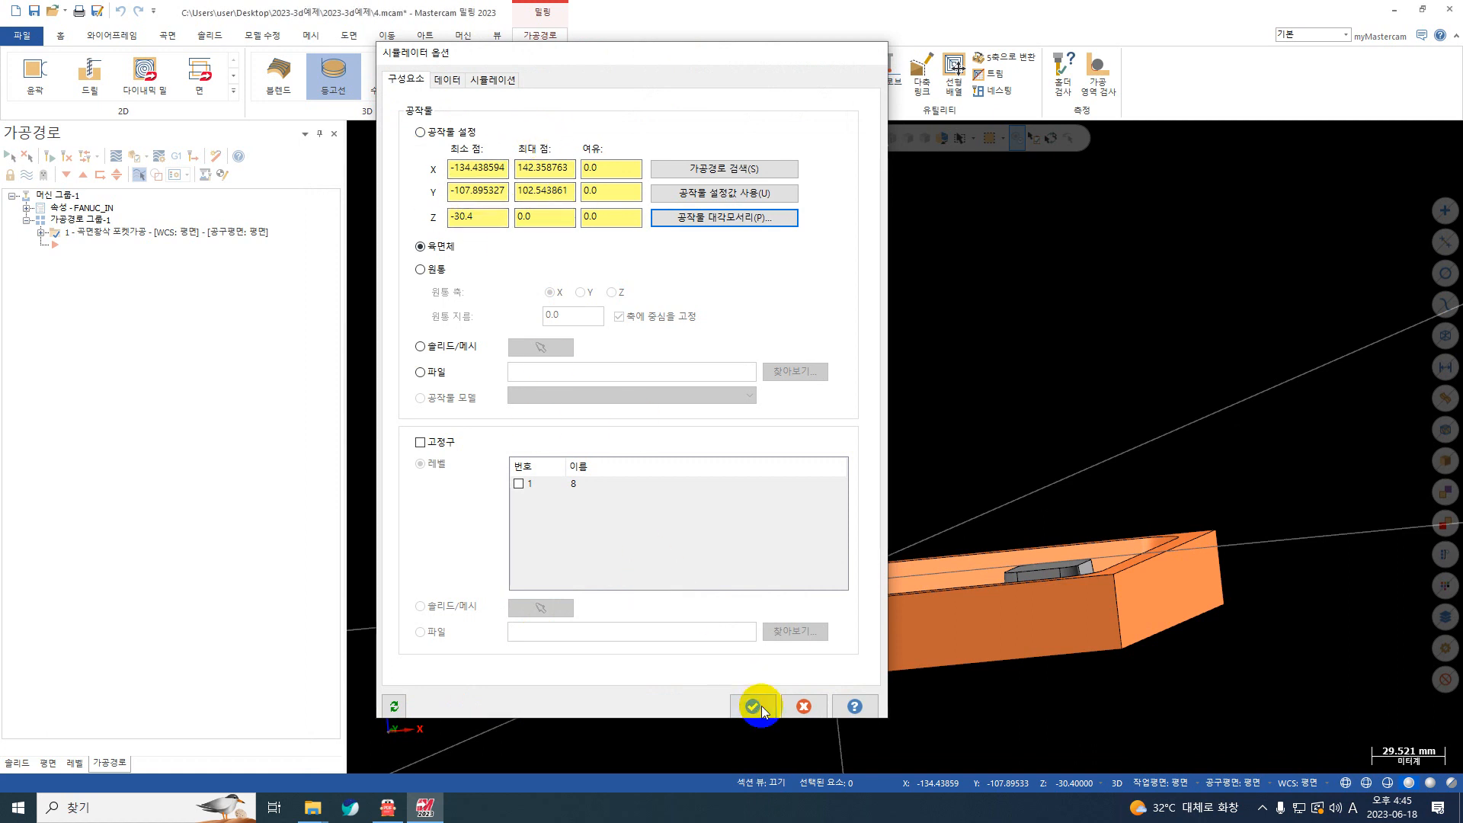
Step: Run the solid machining simulation of the rough pocket to its end and examine the material left around the bosses and walls
middle_click_drag(745, 286, 535, 261)
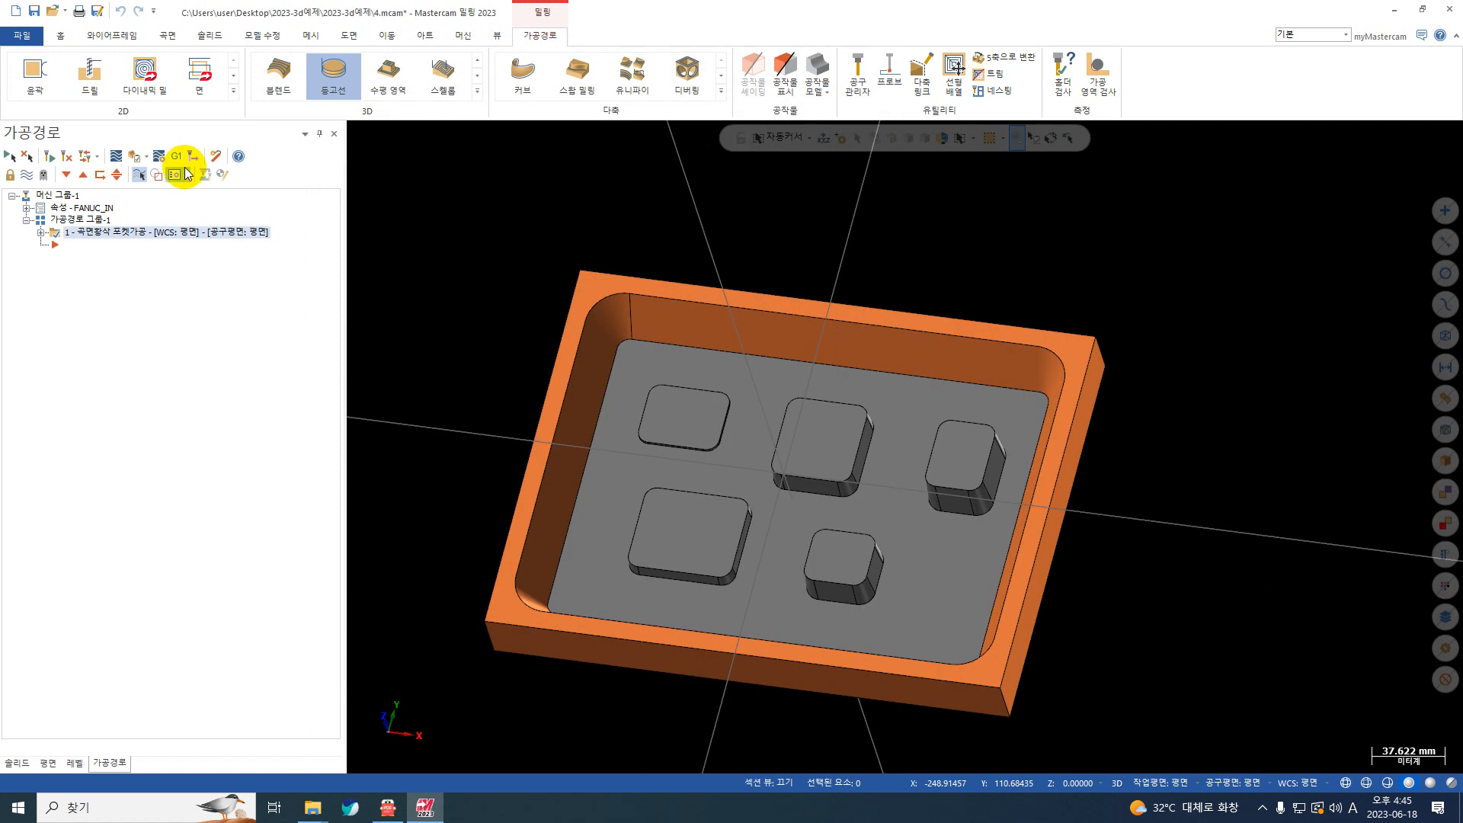
left_click(137, 156)
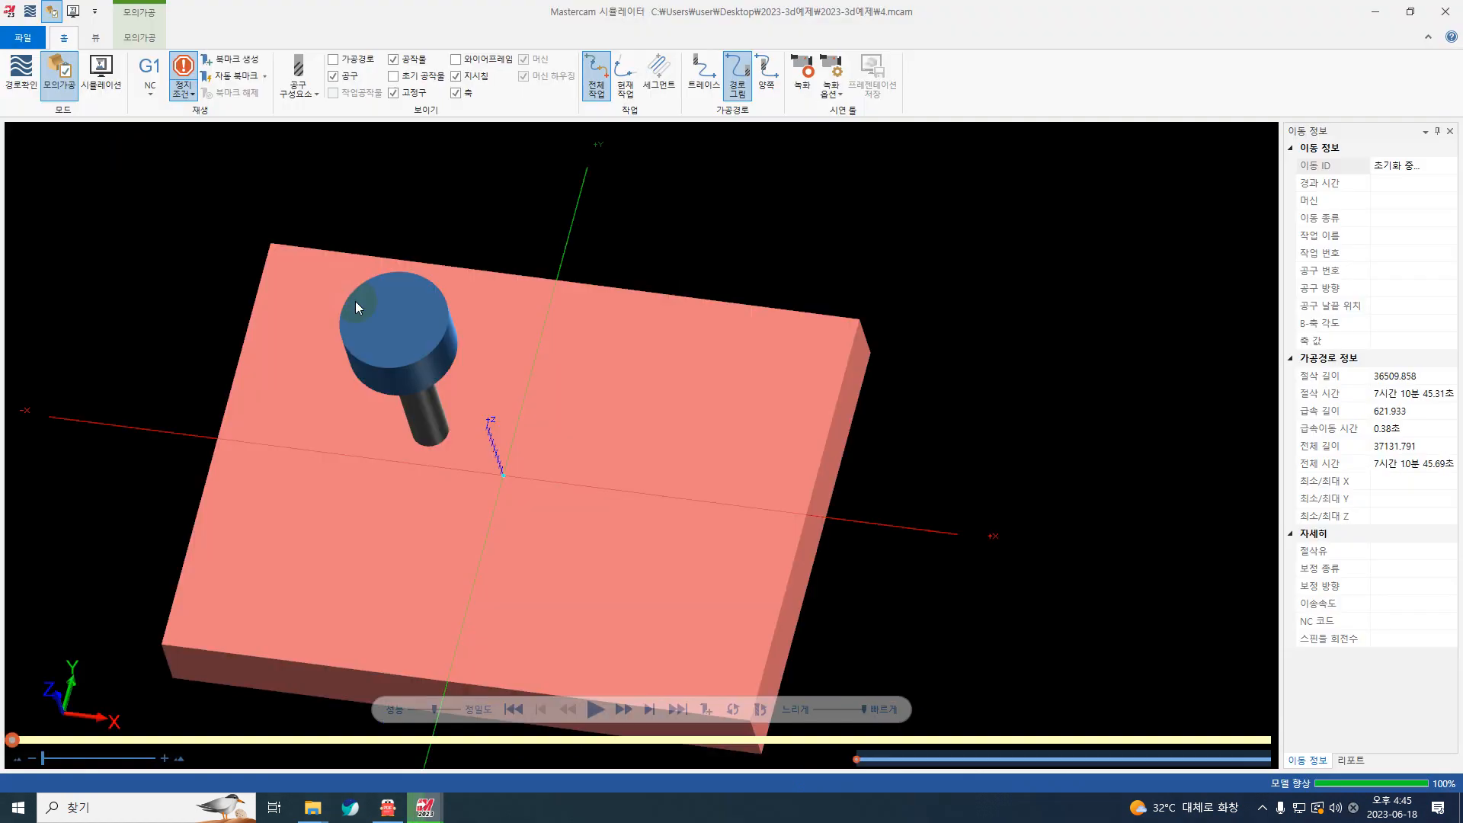
middle_click_drag(459, 395, 623, 690)
left_click(586, 707)
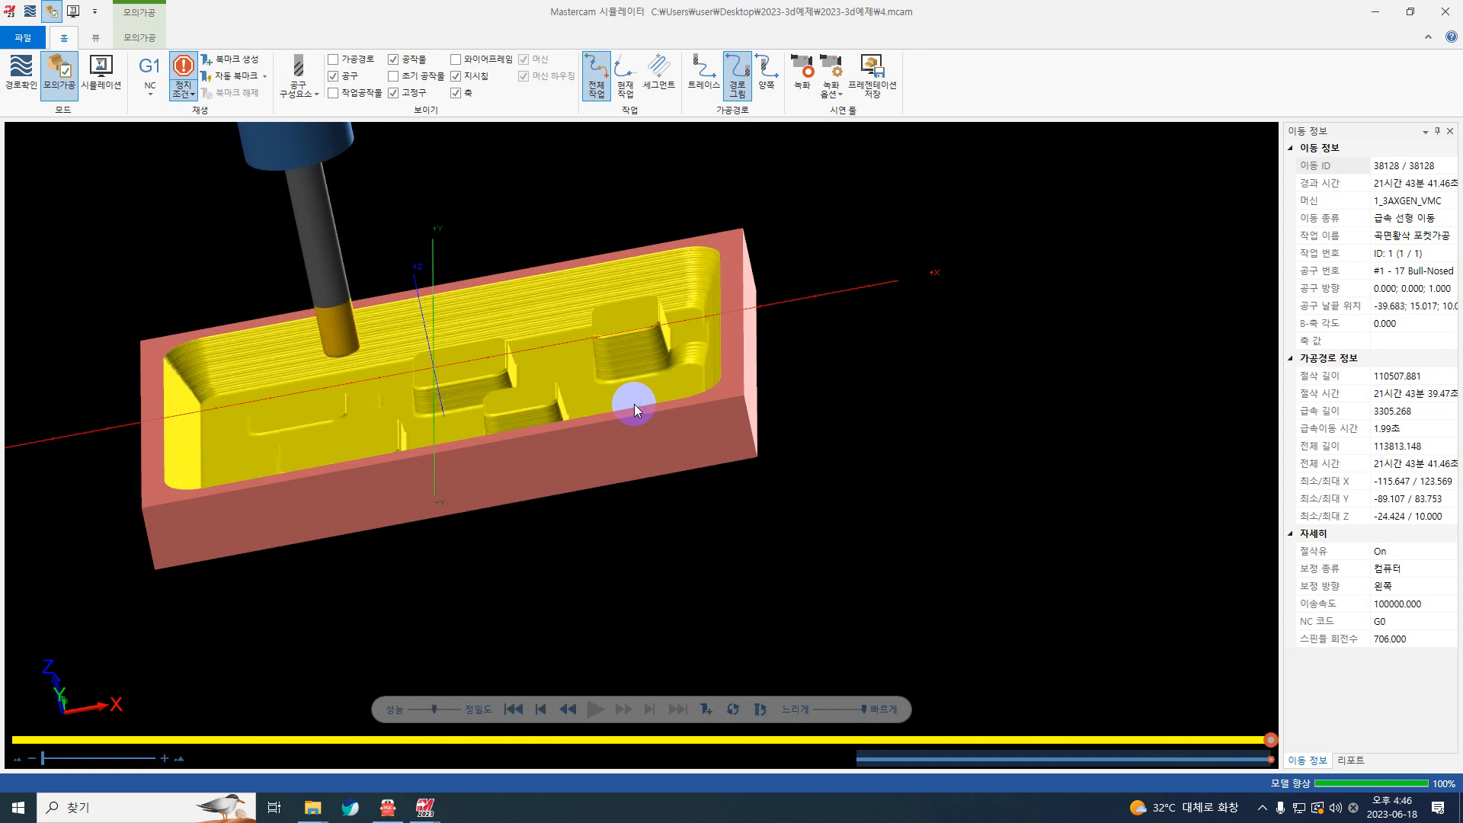
middle_click_drag(657, 436, 605, 418)
scroll(524, 429, "up", 5)
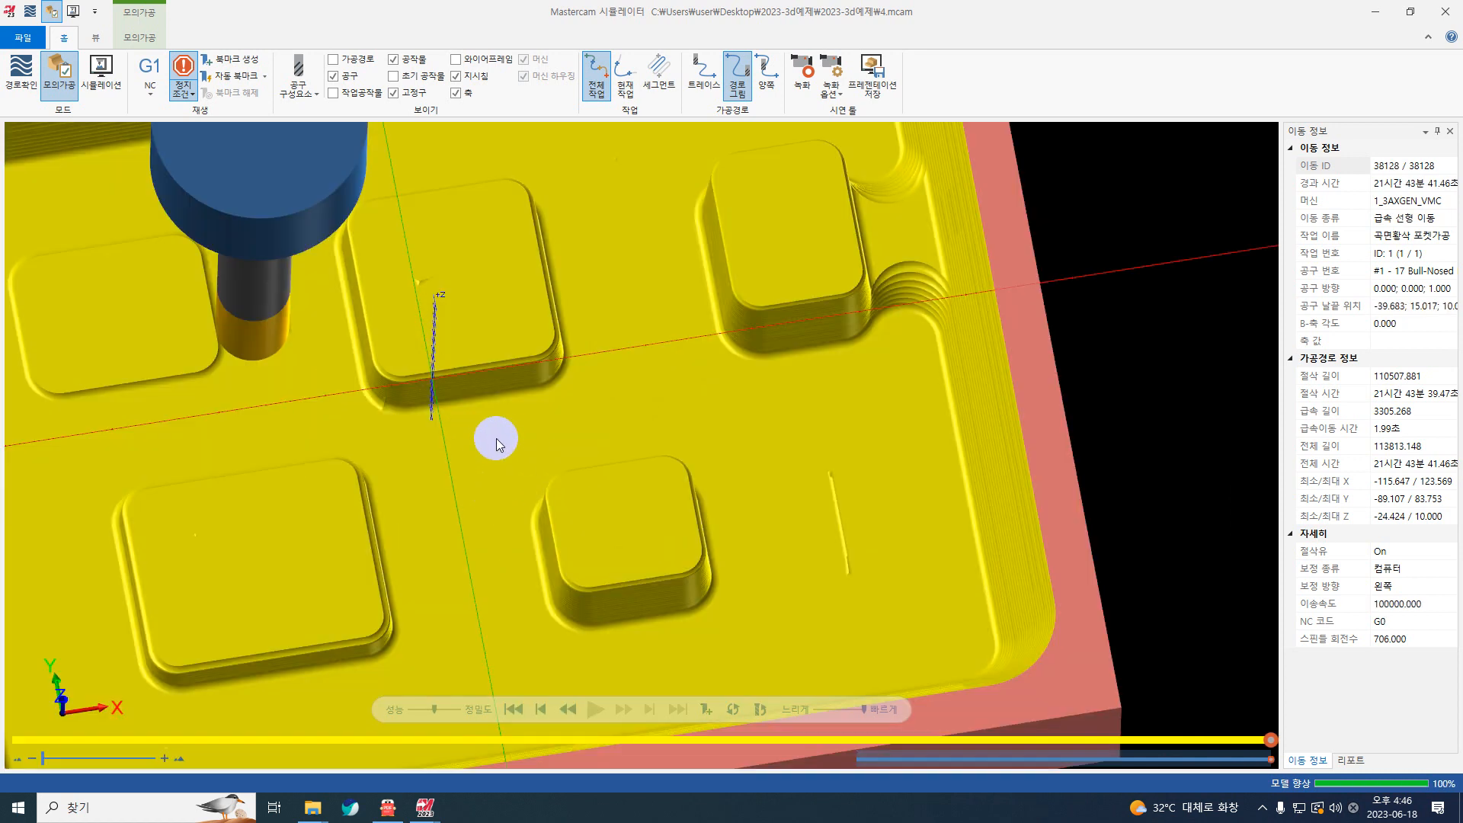
middle_click_drag(496, 437, 437, 438)
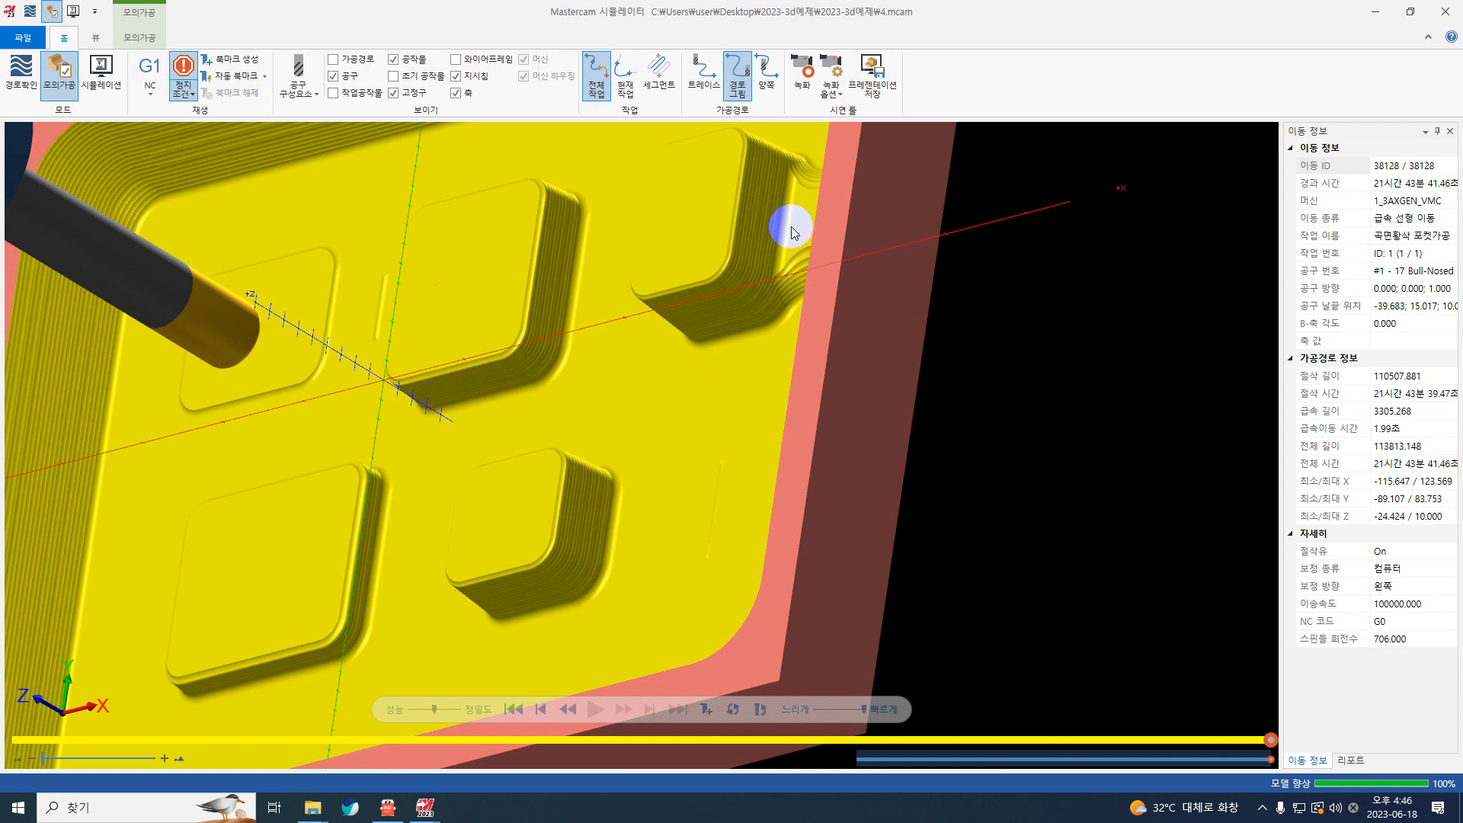
middle_click_drag(778, 340, 823, 314)
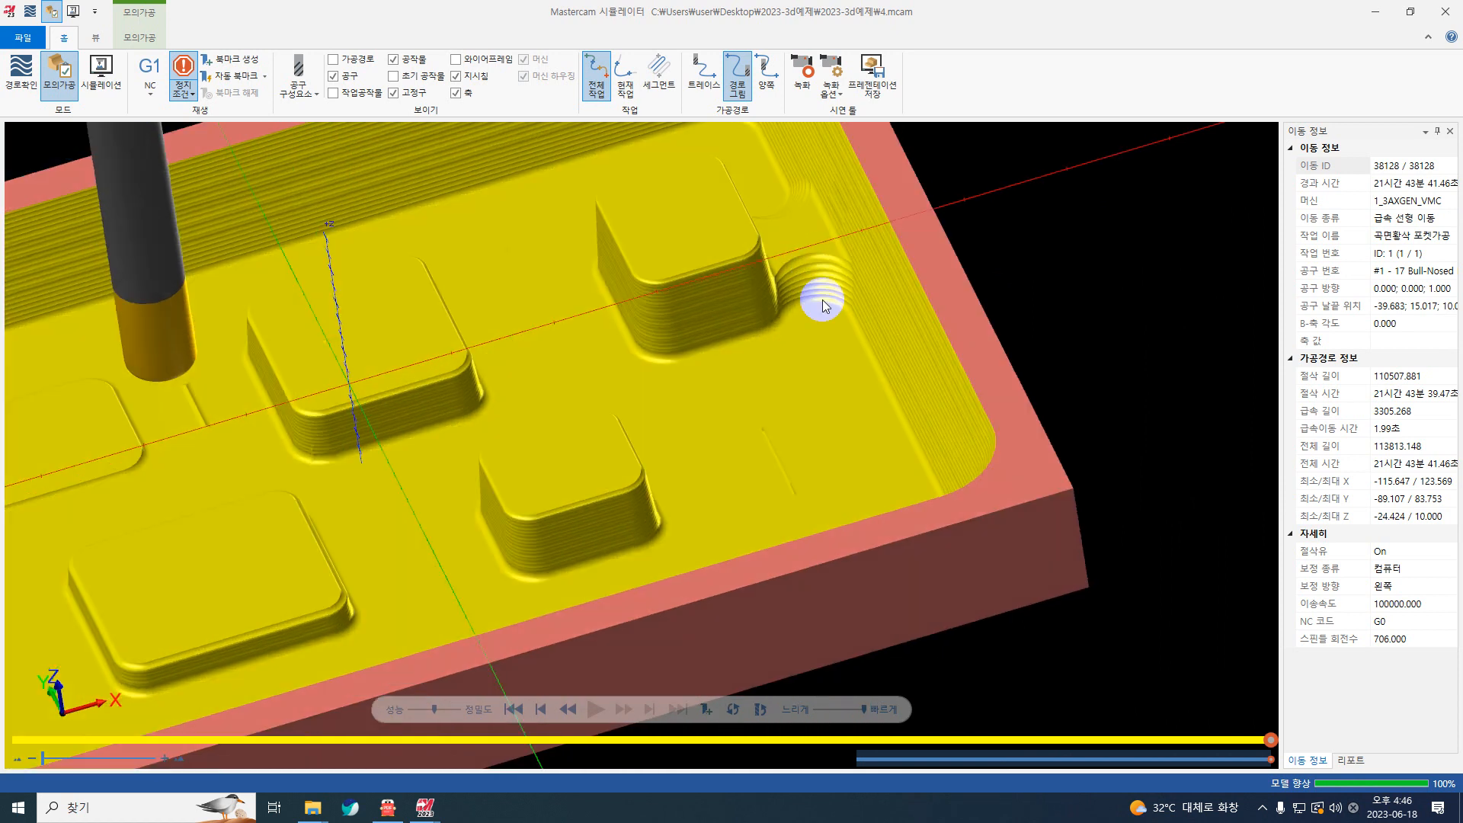
middle_click_drag(460, 432, 565, 434)
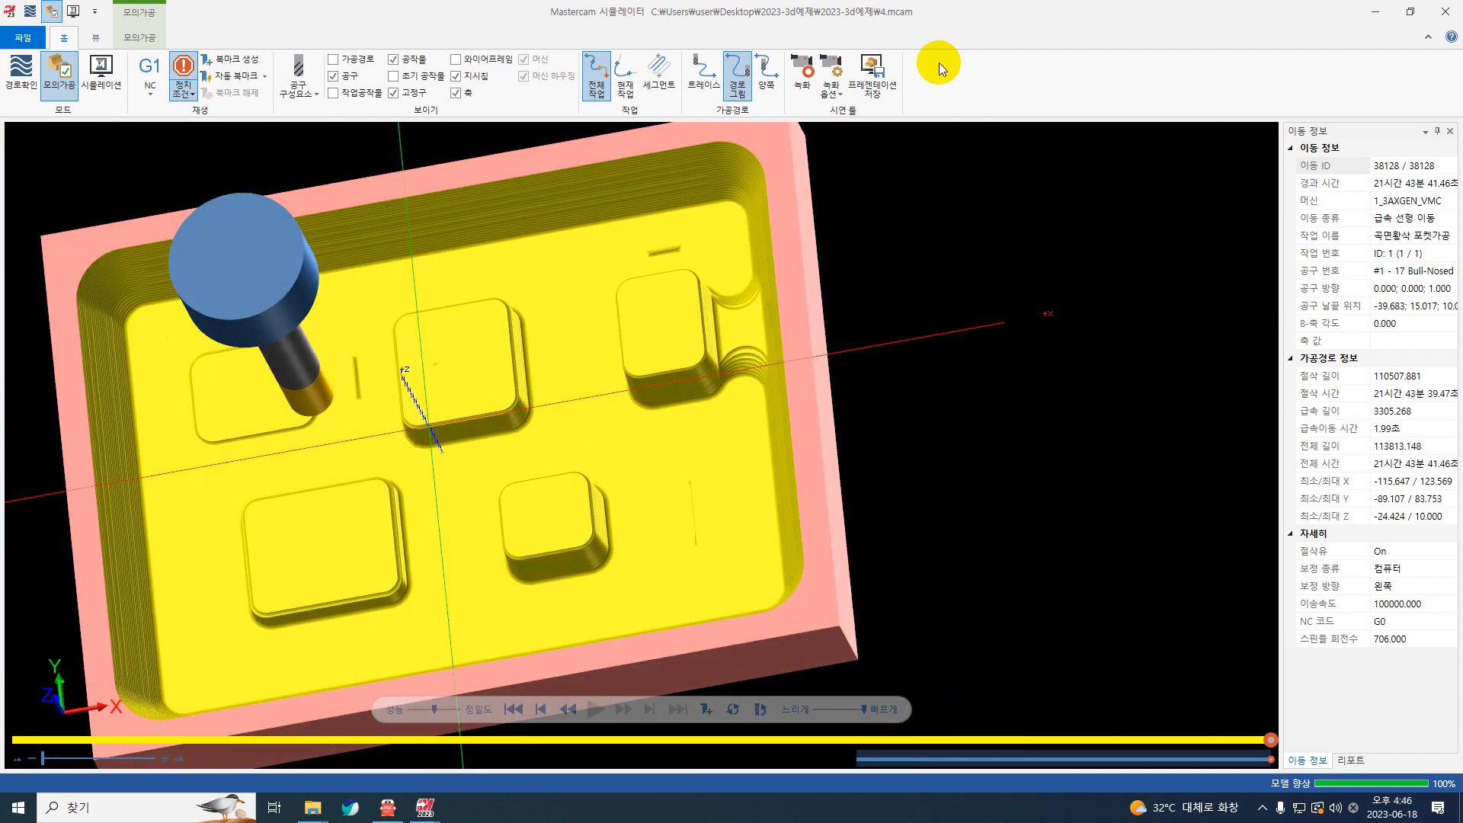
left_click(1446, 11)
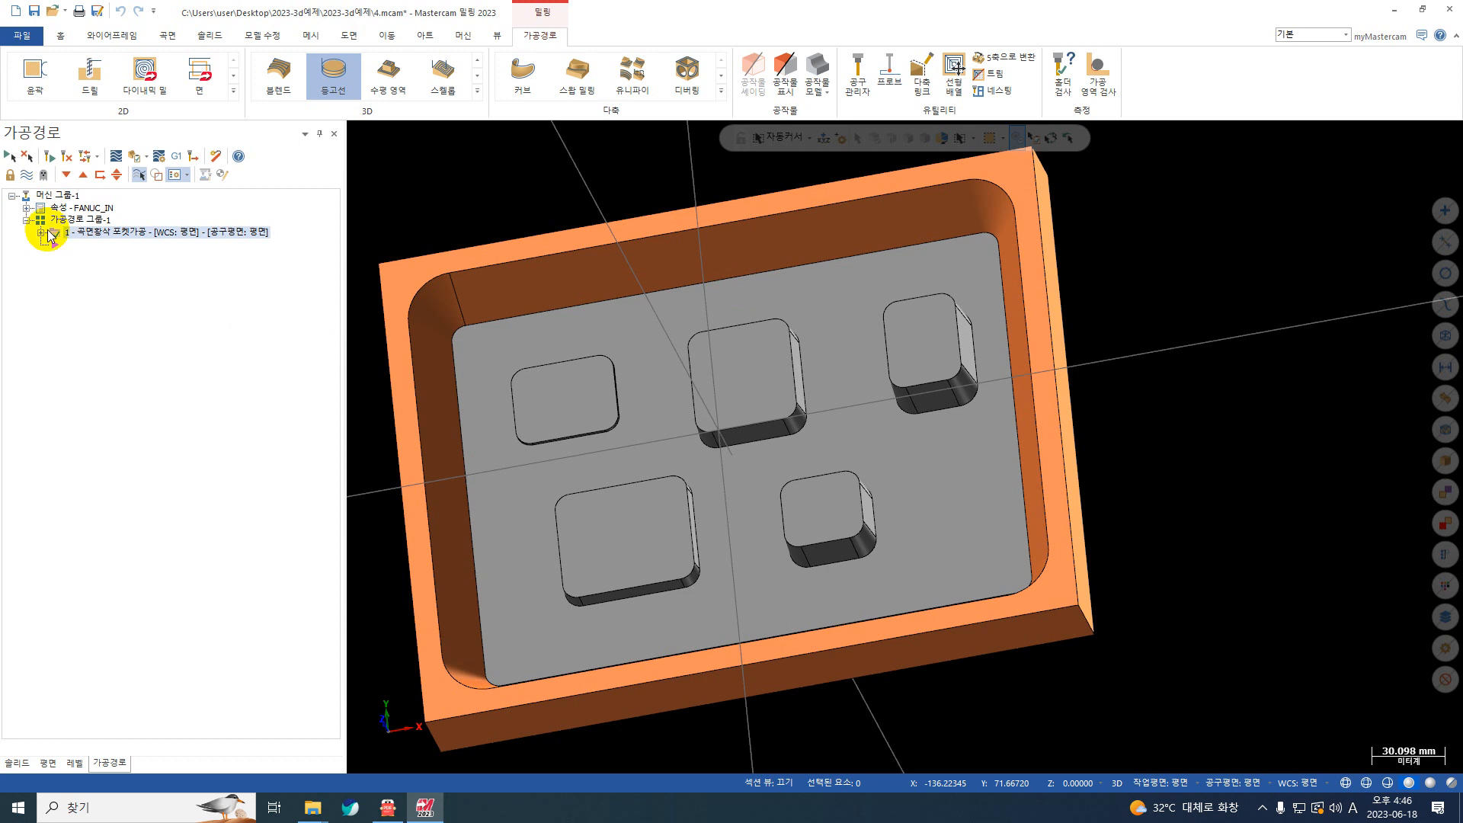
left_click(42, 233)
left_click(93, 240)
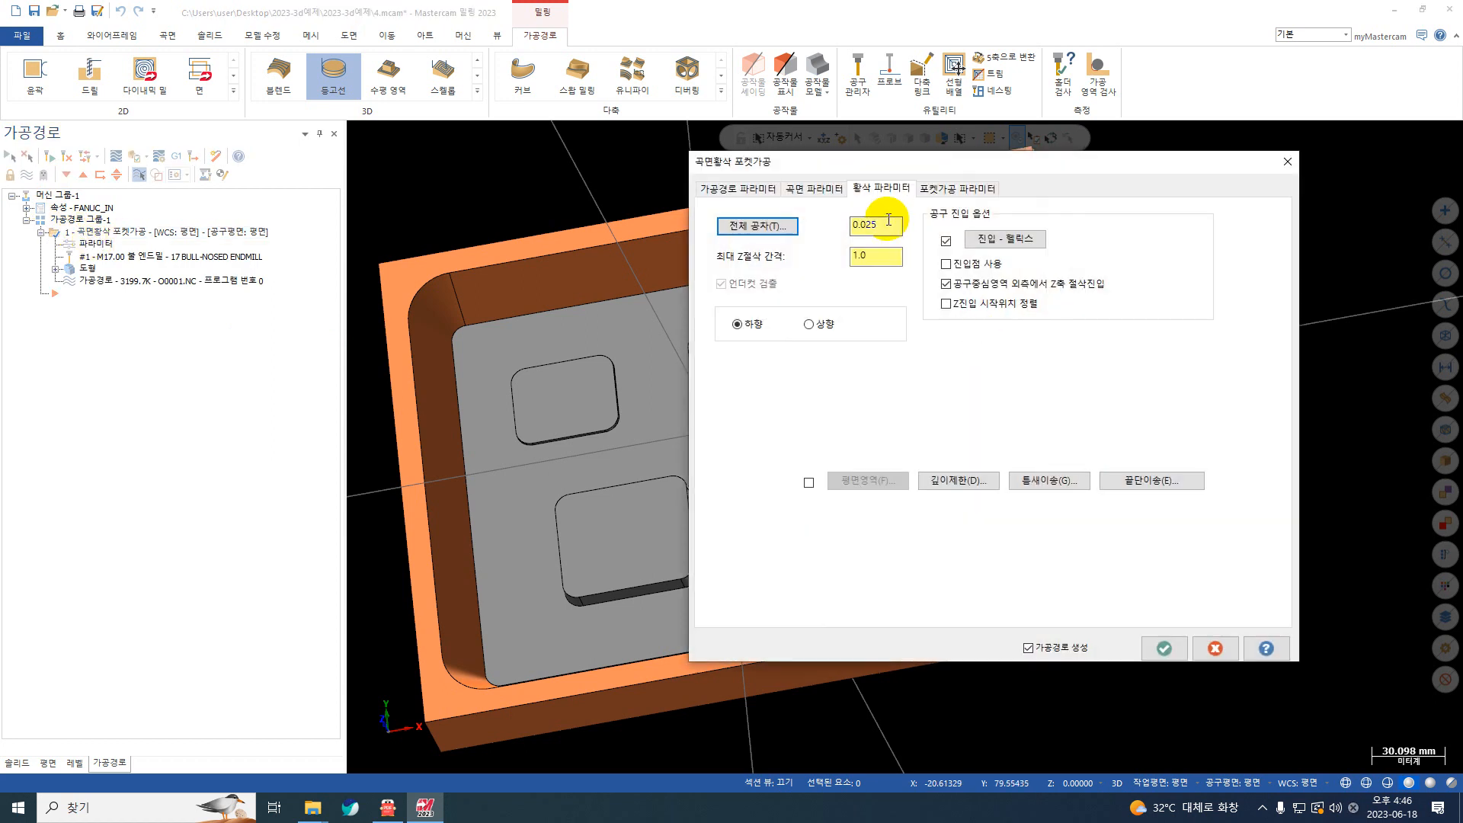
left_click(750, 189)
right_click(899, 245)
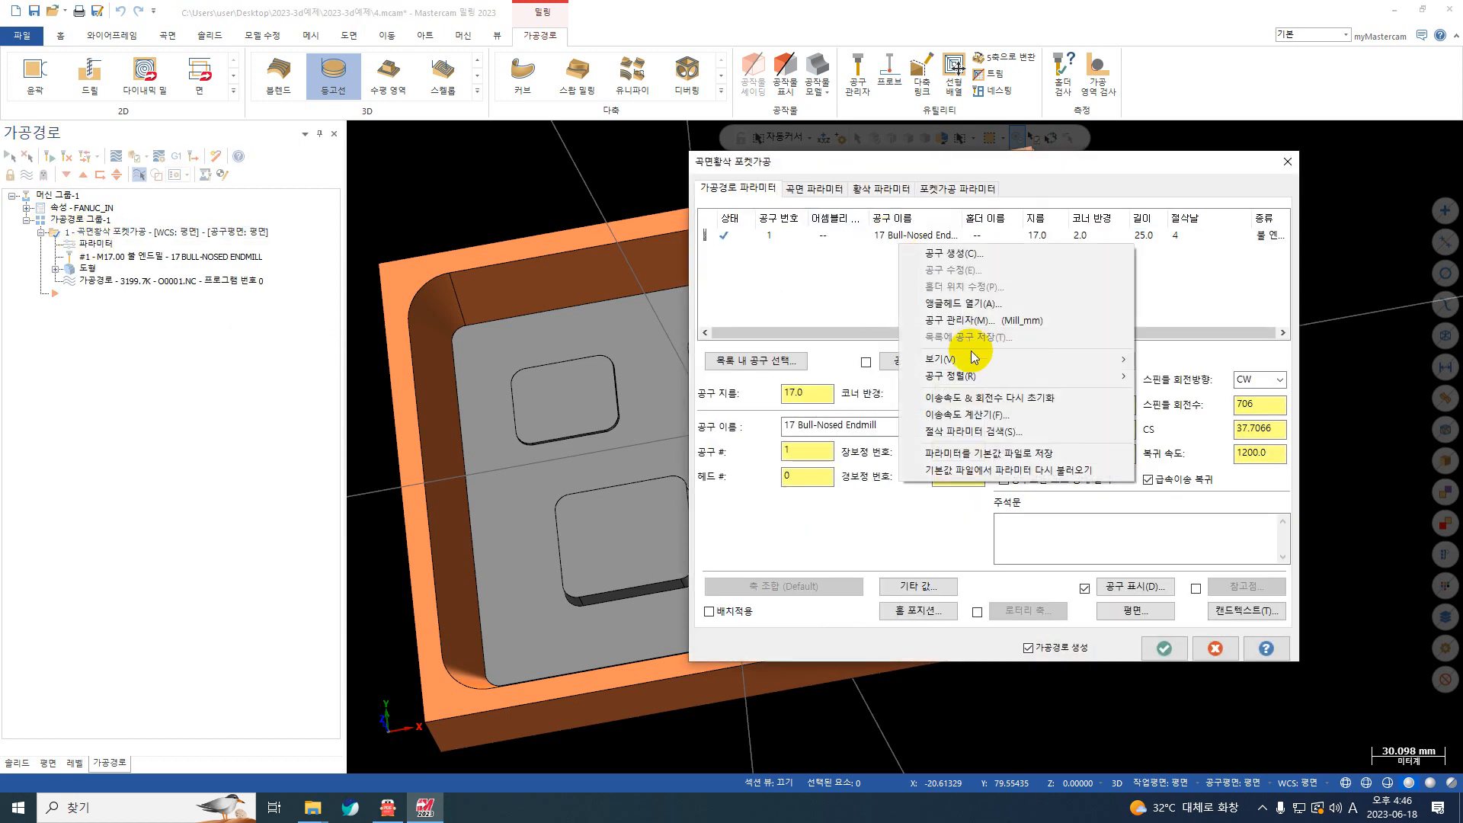
right_click(889, 236)
left_click(934, 281)
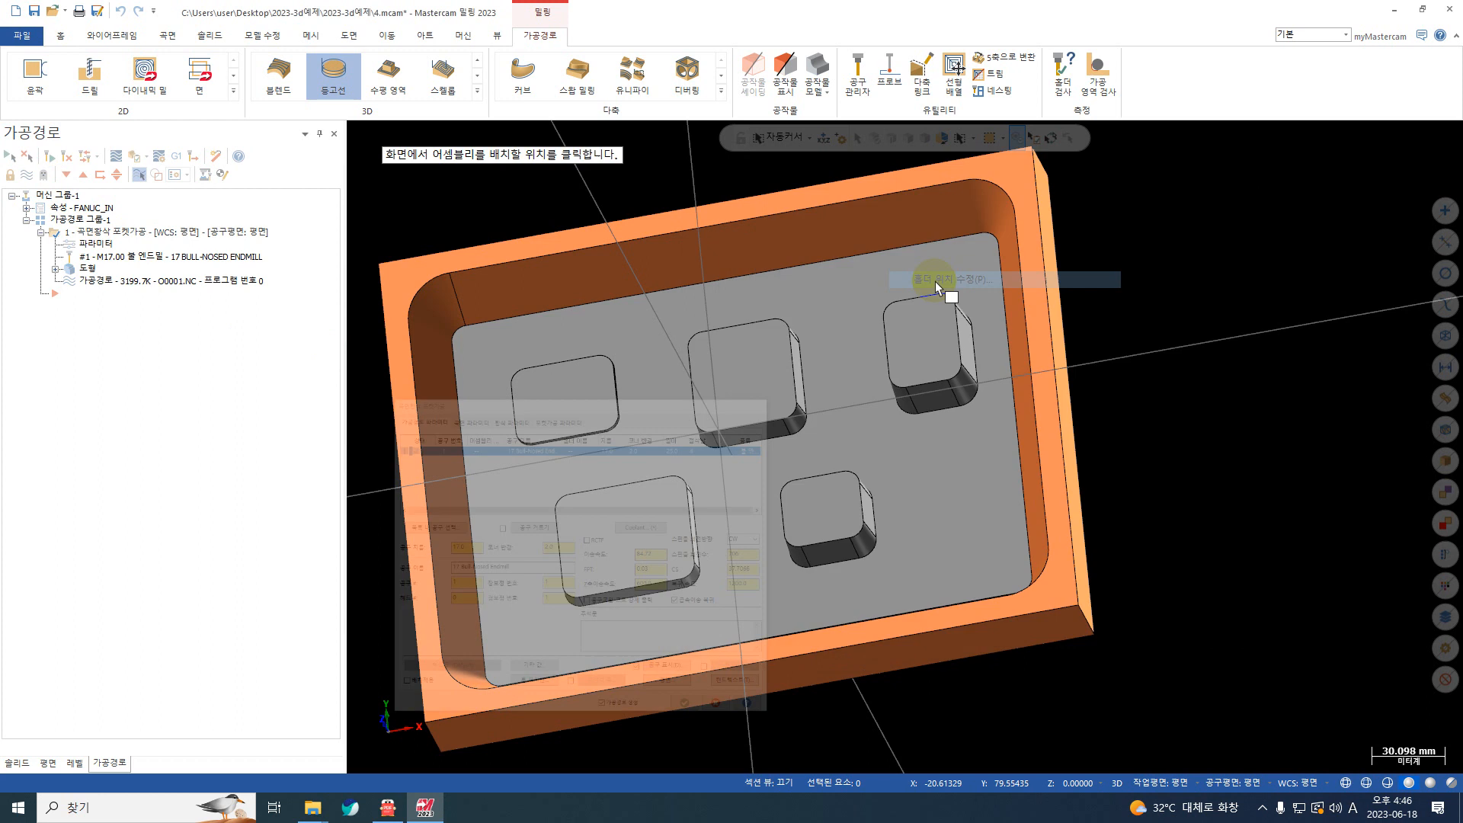
left_click(935, 281)
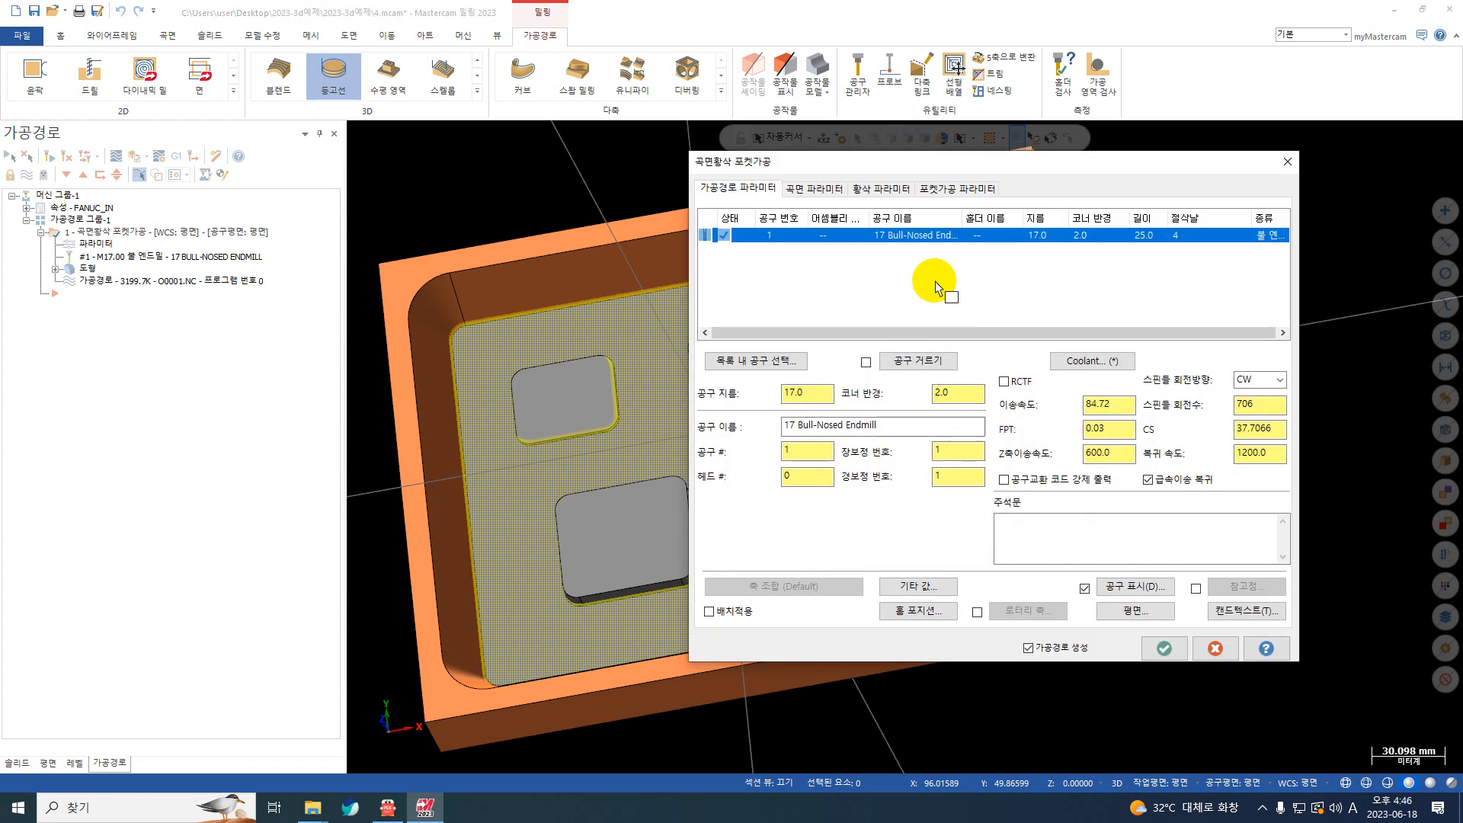
right_click(925, 233)
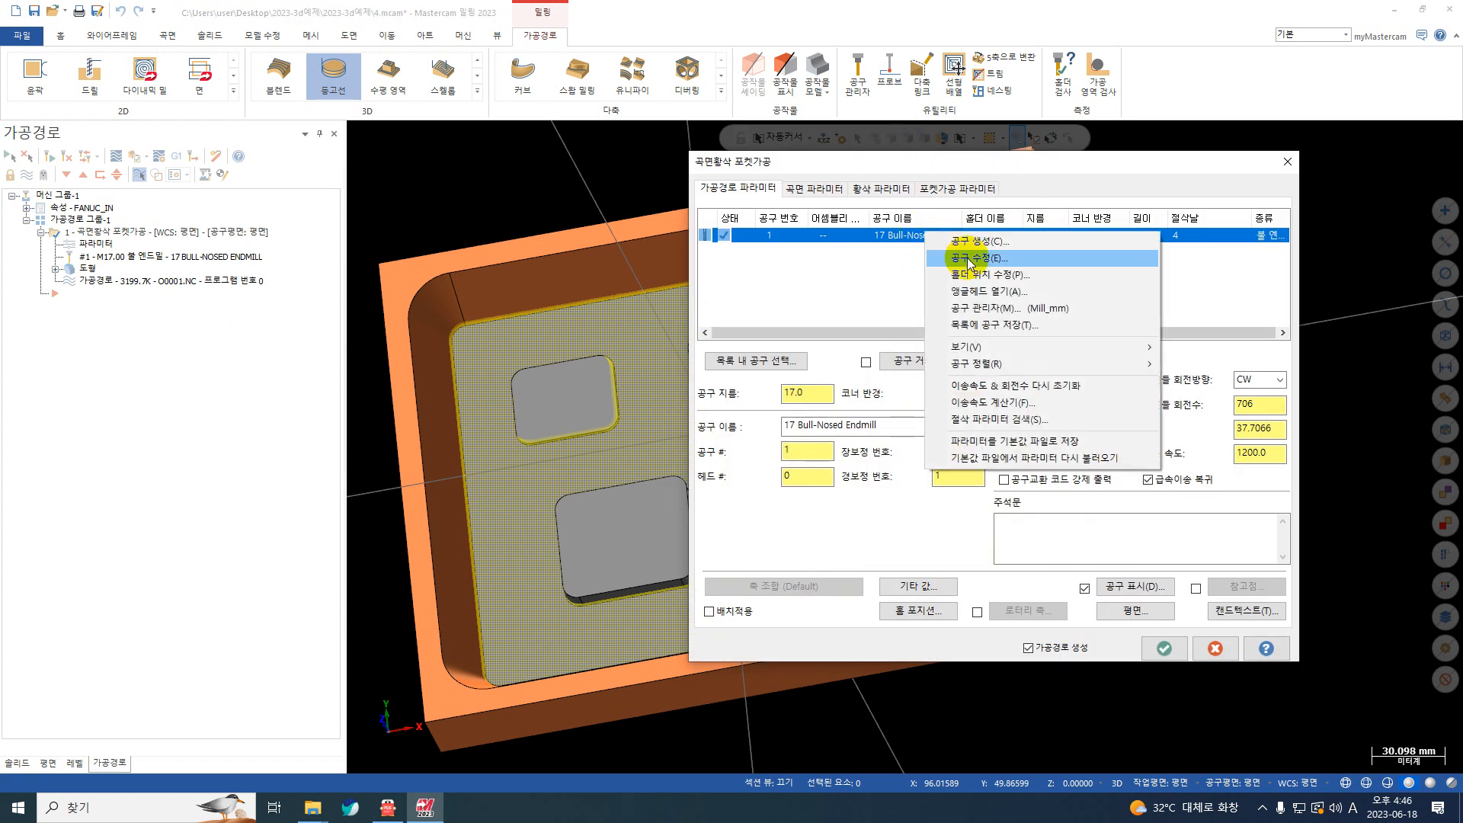
left_click(1288, 161)
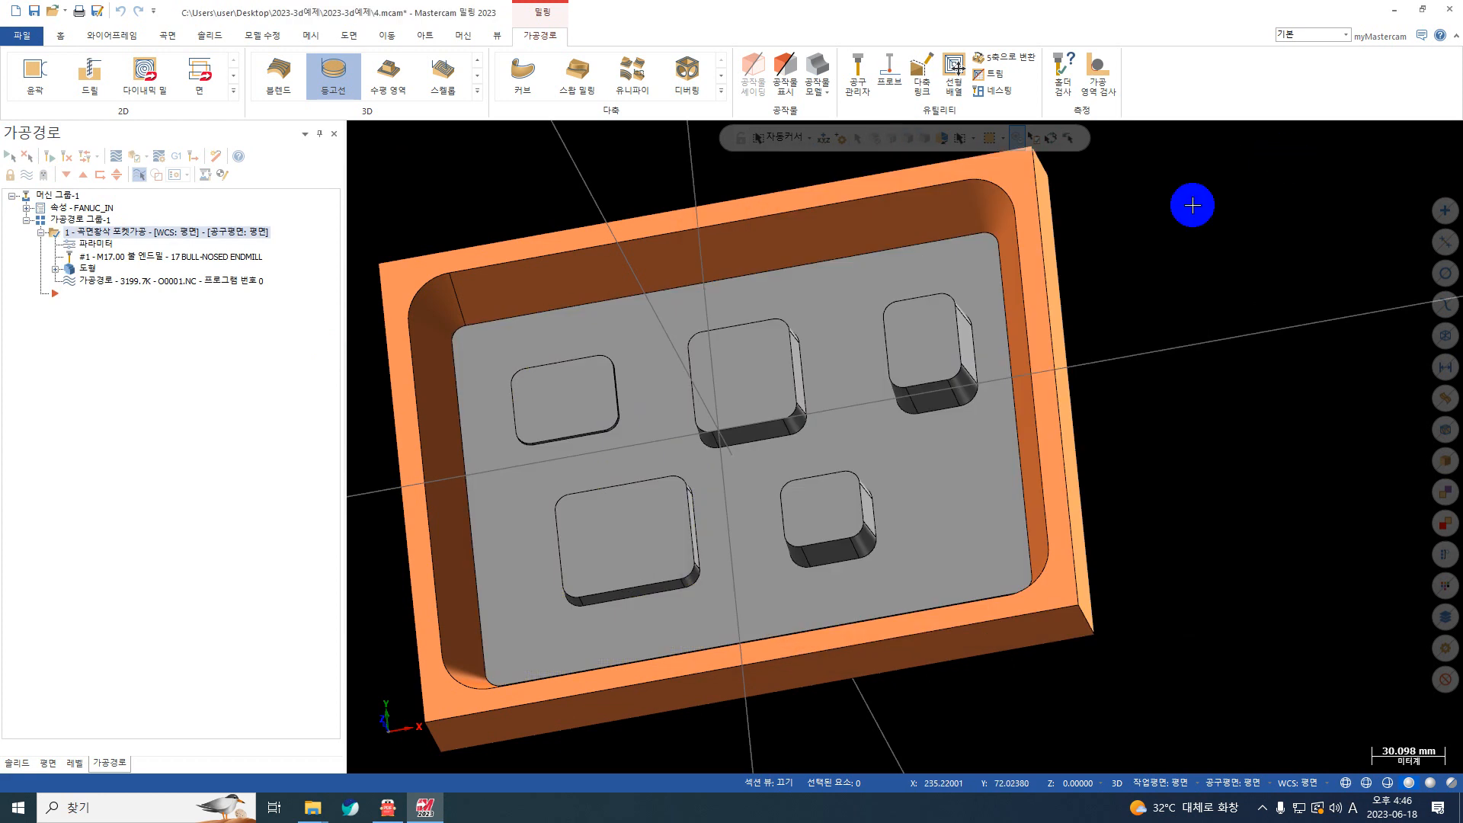
Step: Edit the rough pocket's bull-nose end mill and set its cutting diameter to 21 mm
left_click(99, 243)
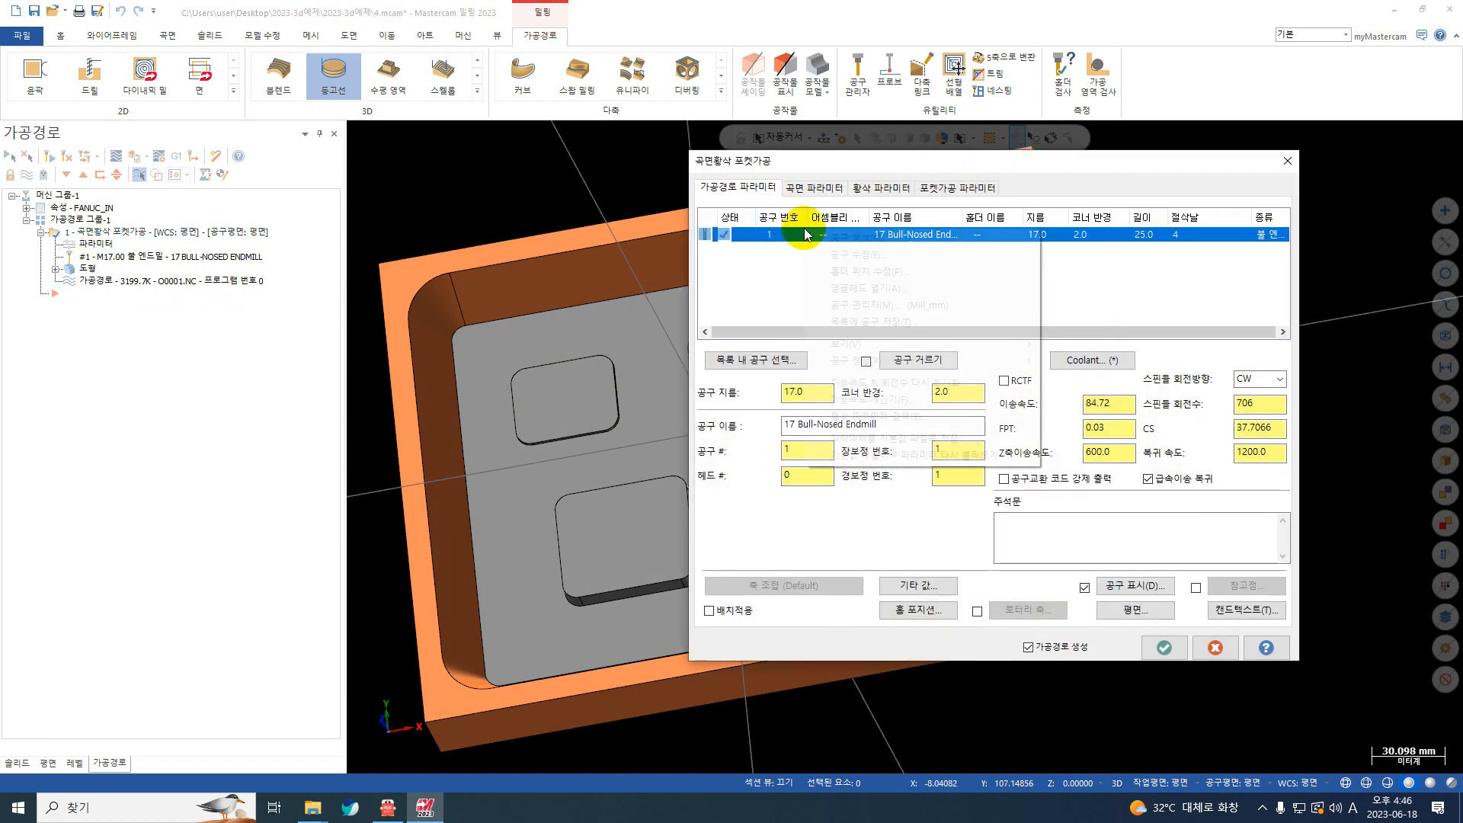
right_click(806, 230)
left_click(836, 257)
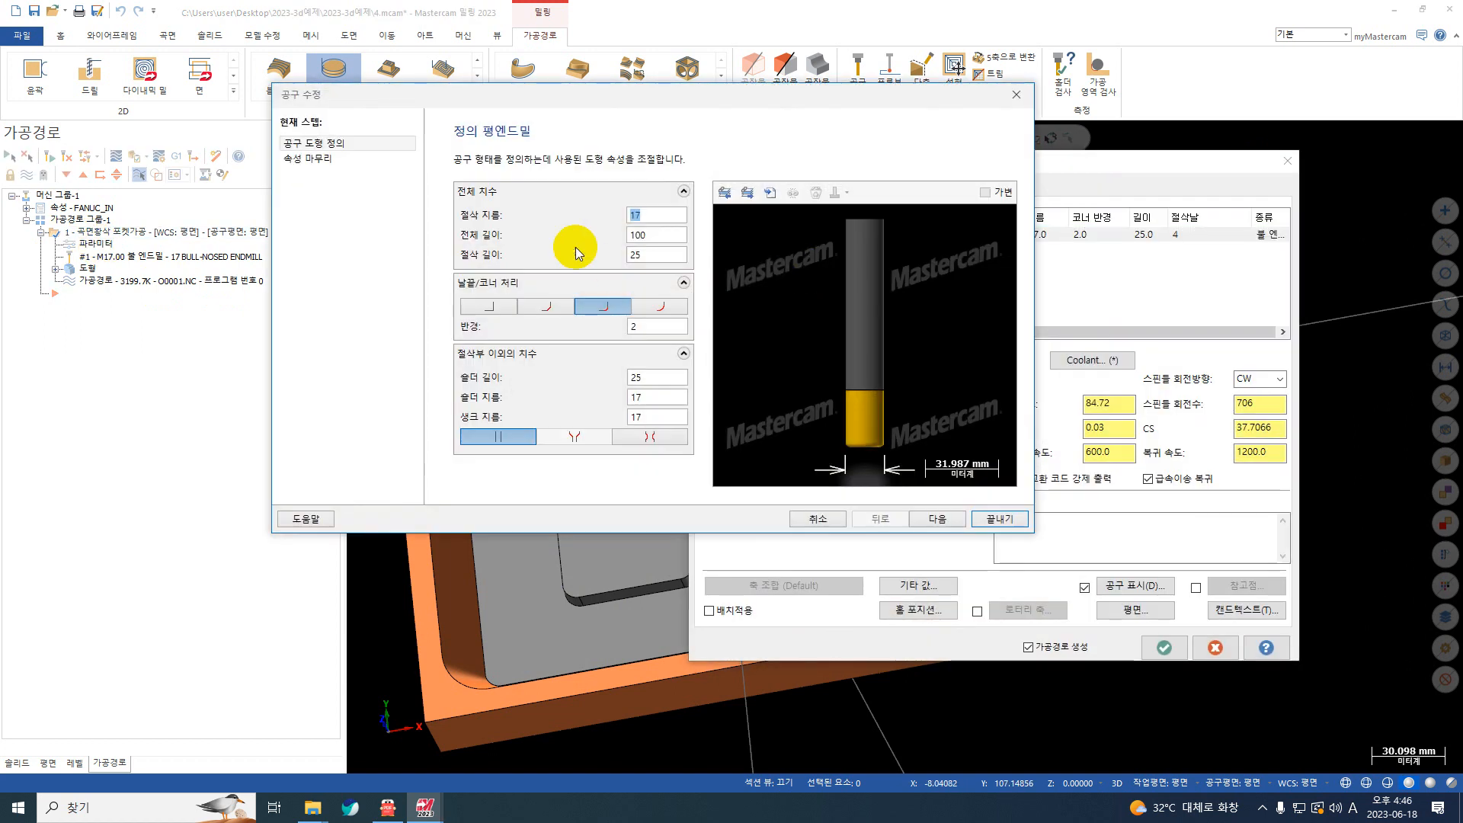
type("21")
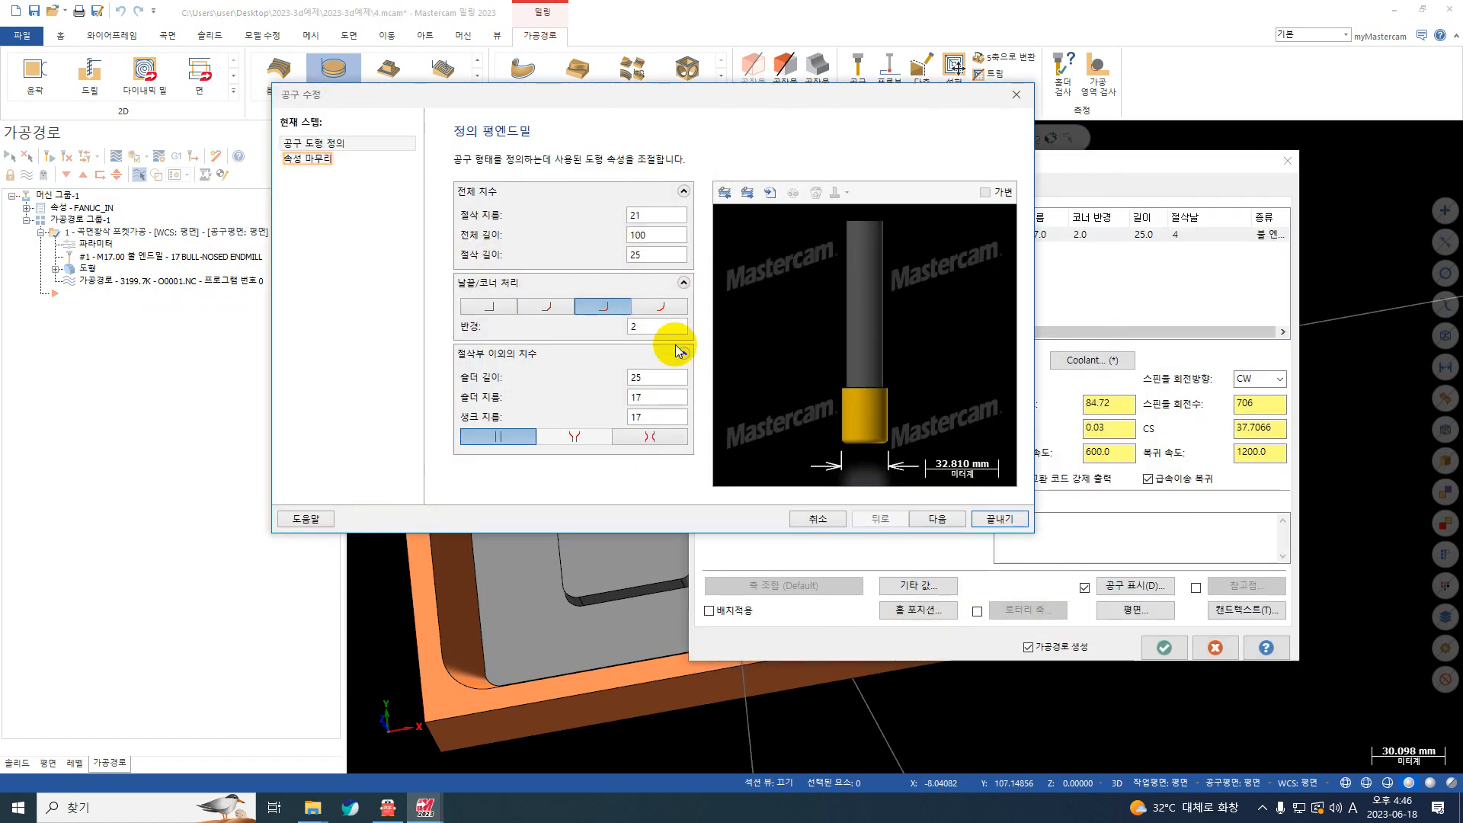
left_click(654, 331)
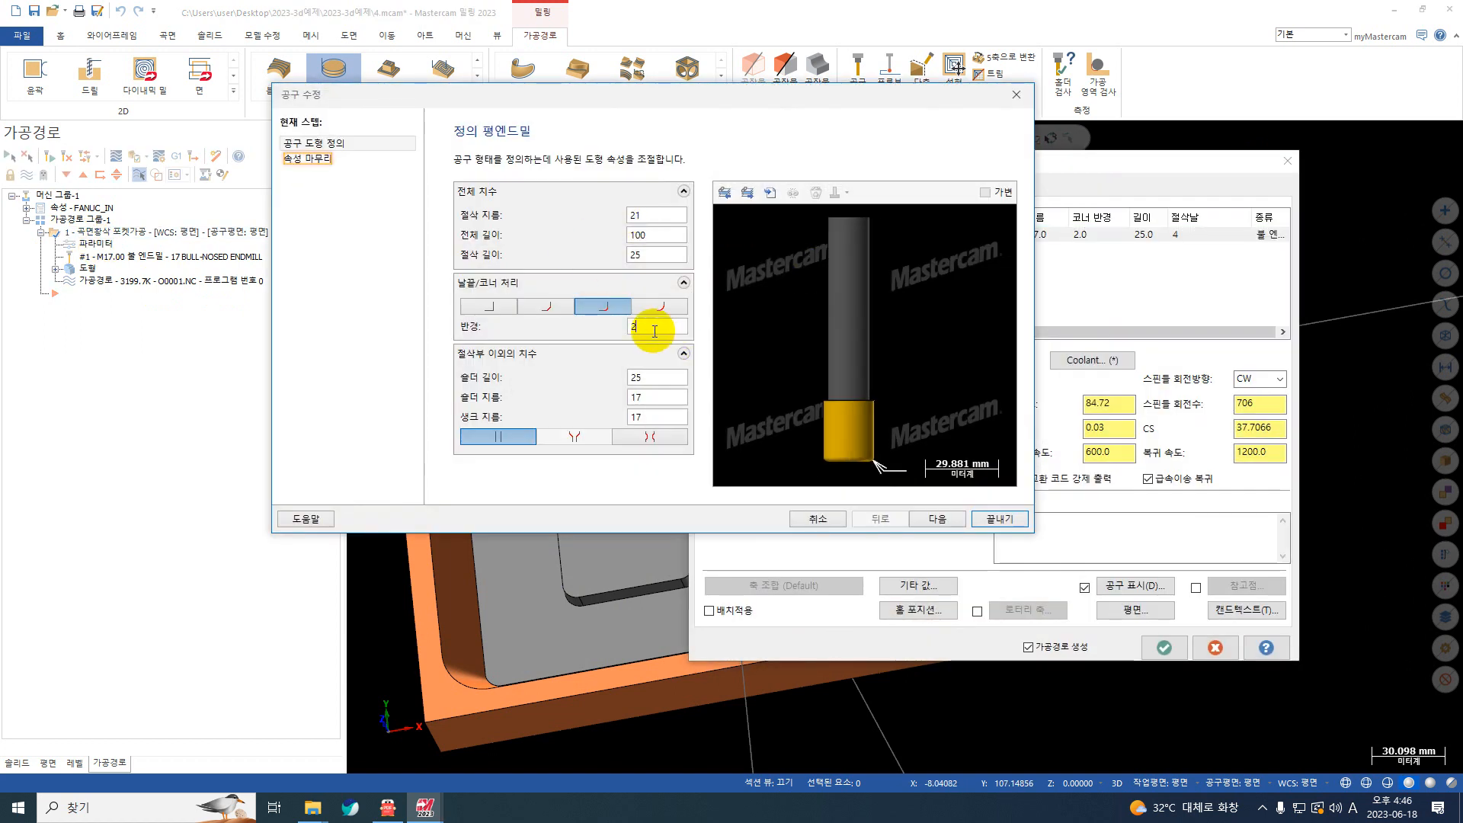
Step: Set the end mill's shoulder and shank diameters to 20 mm, accept the tool and regenerate the rough pocket toolpath
left_click(648, 397)
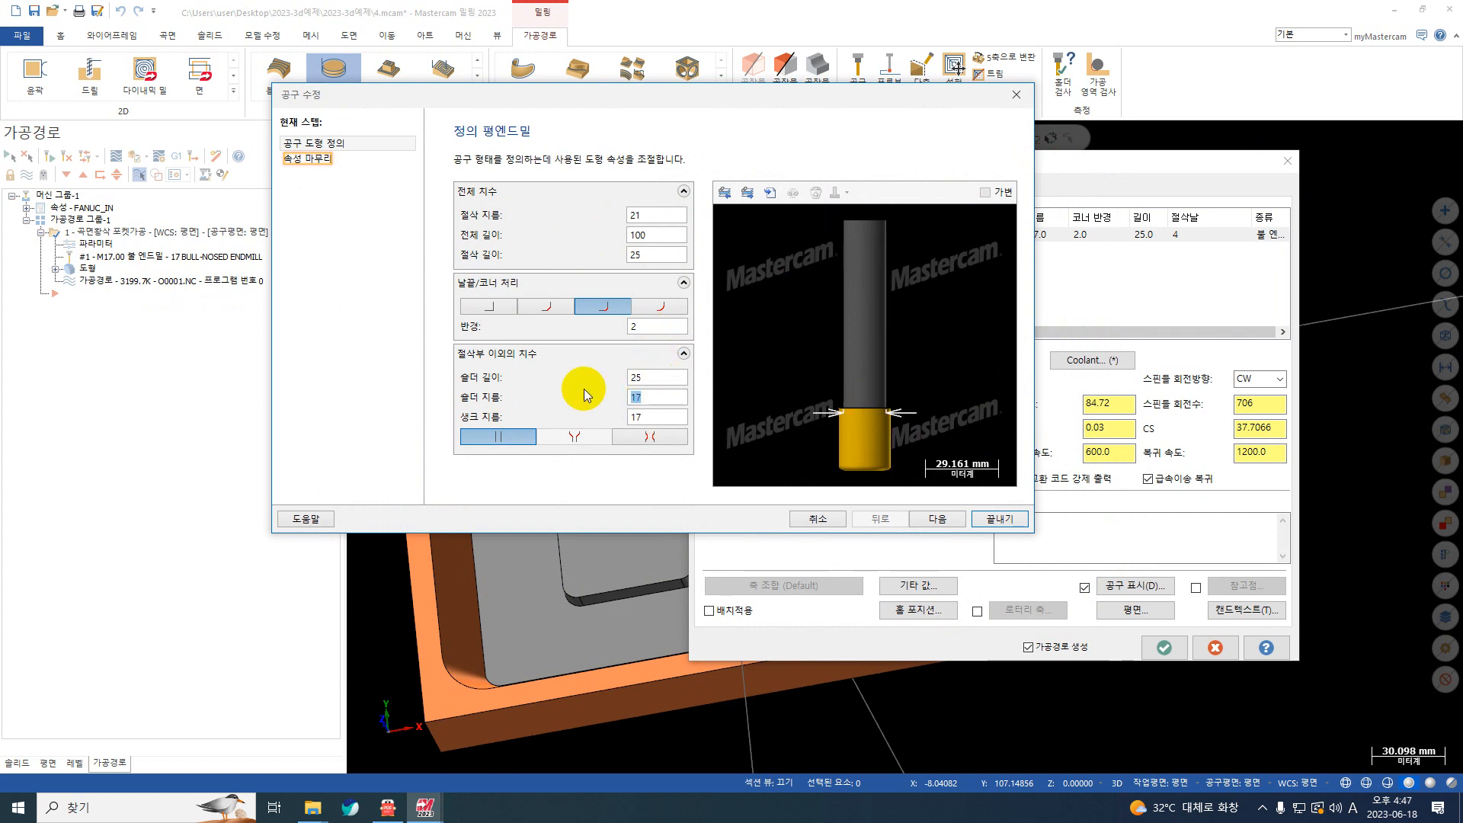
key("BackSpace")
key("BackSpace")
type("2")
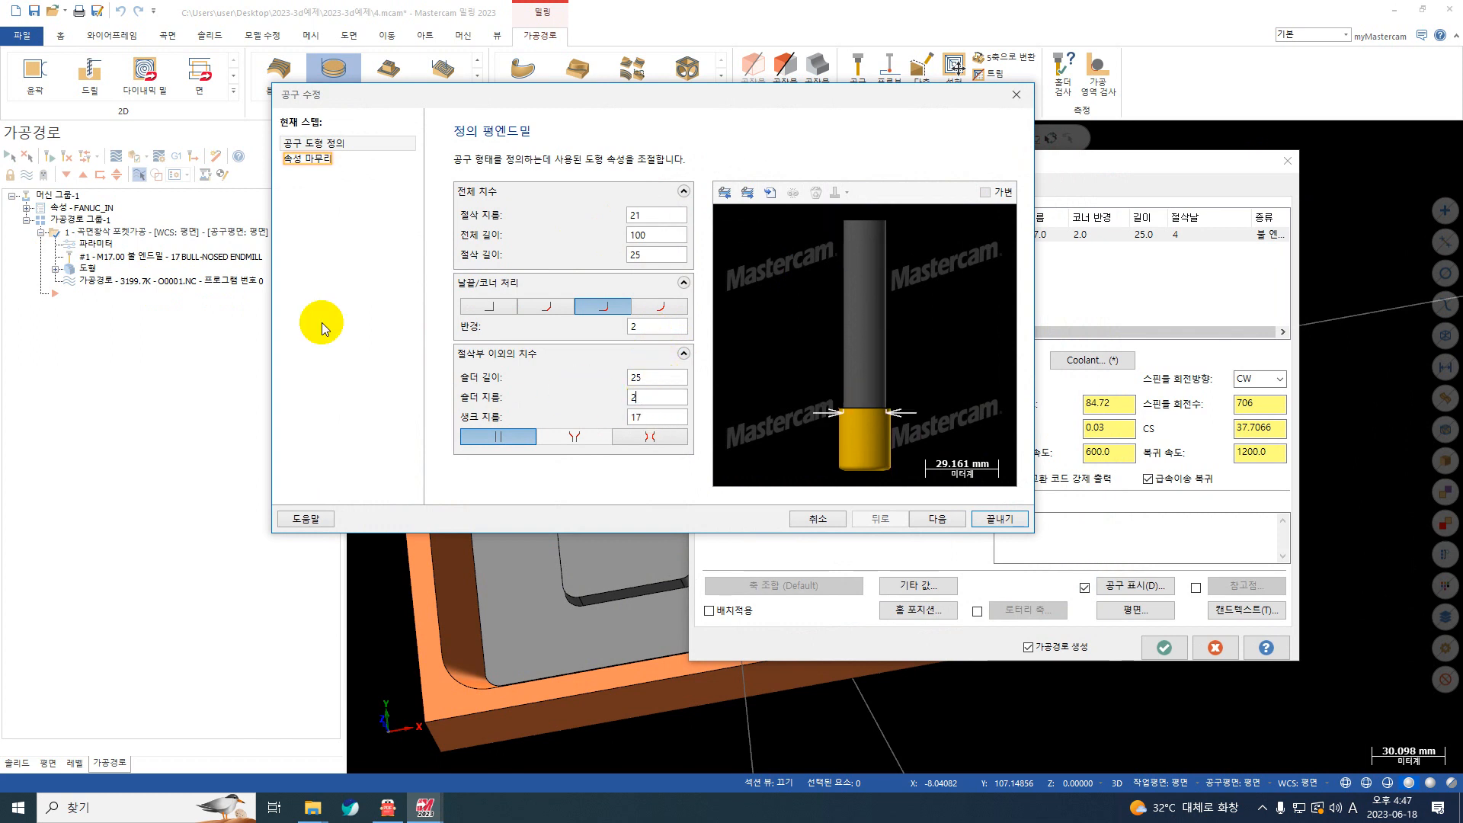
type("10")
key("Tab")
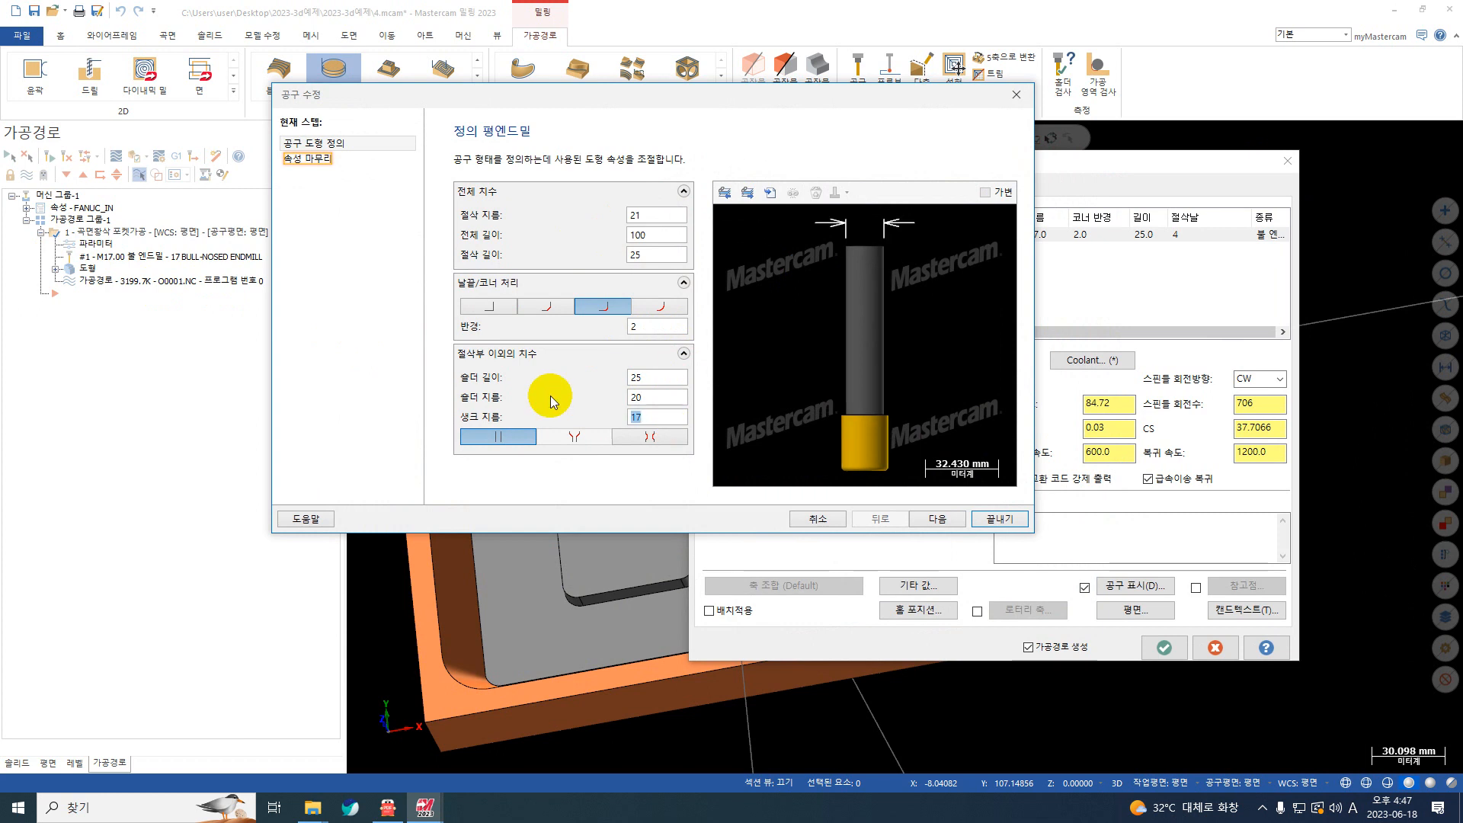
type("20")
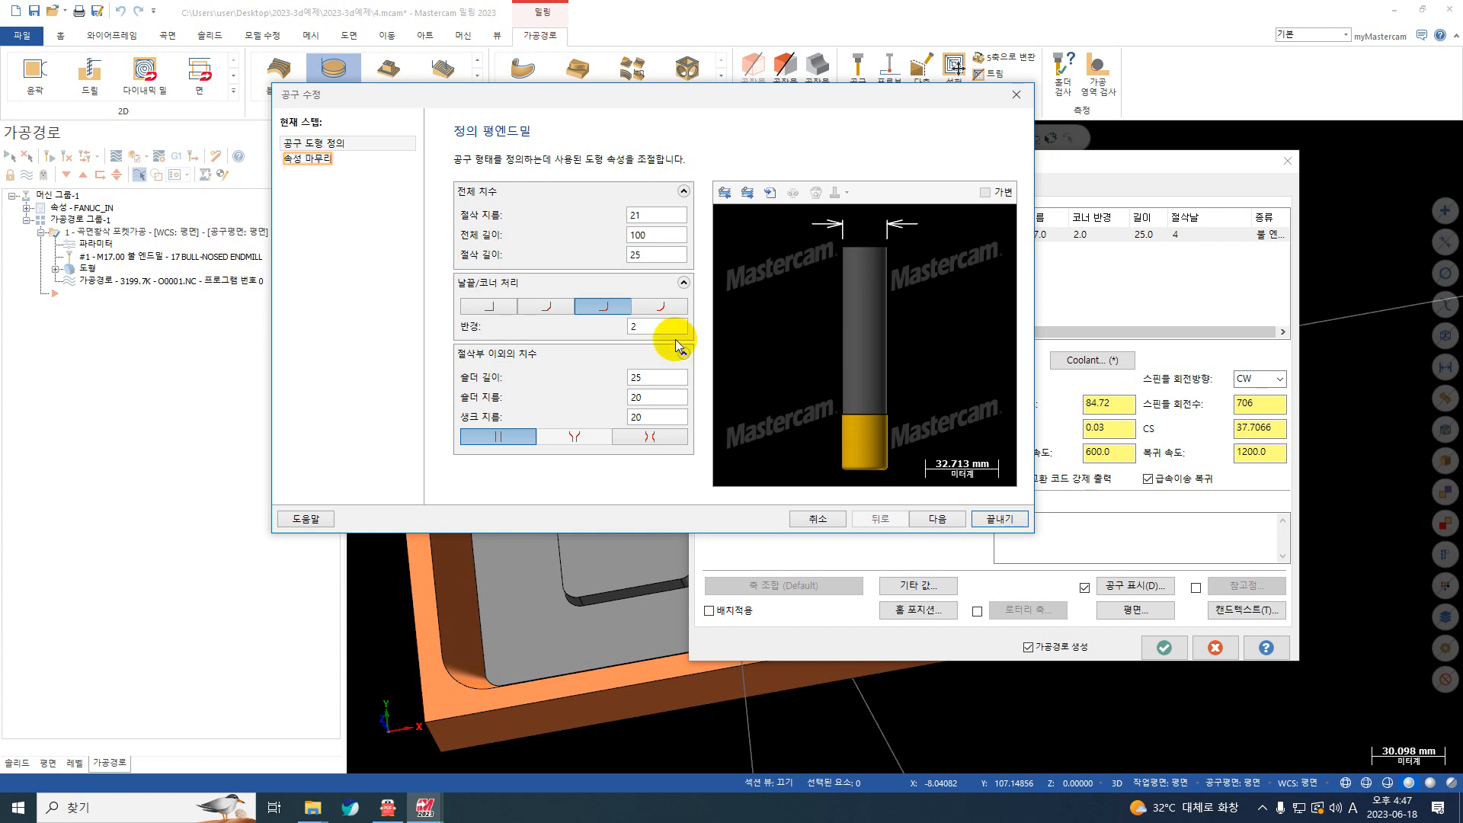
left_click(1000, 520)
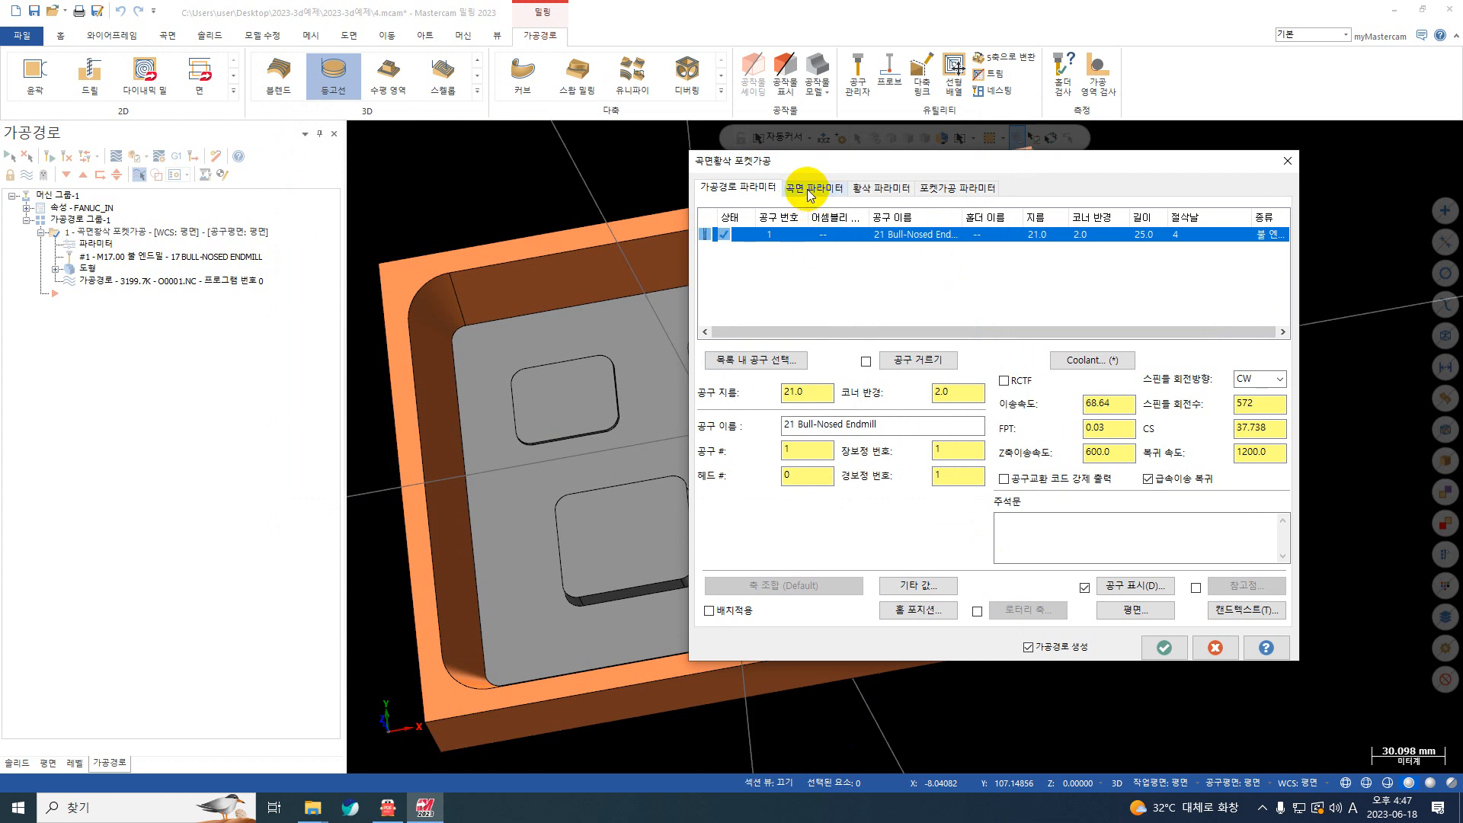
left_click(1161, 648)
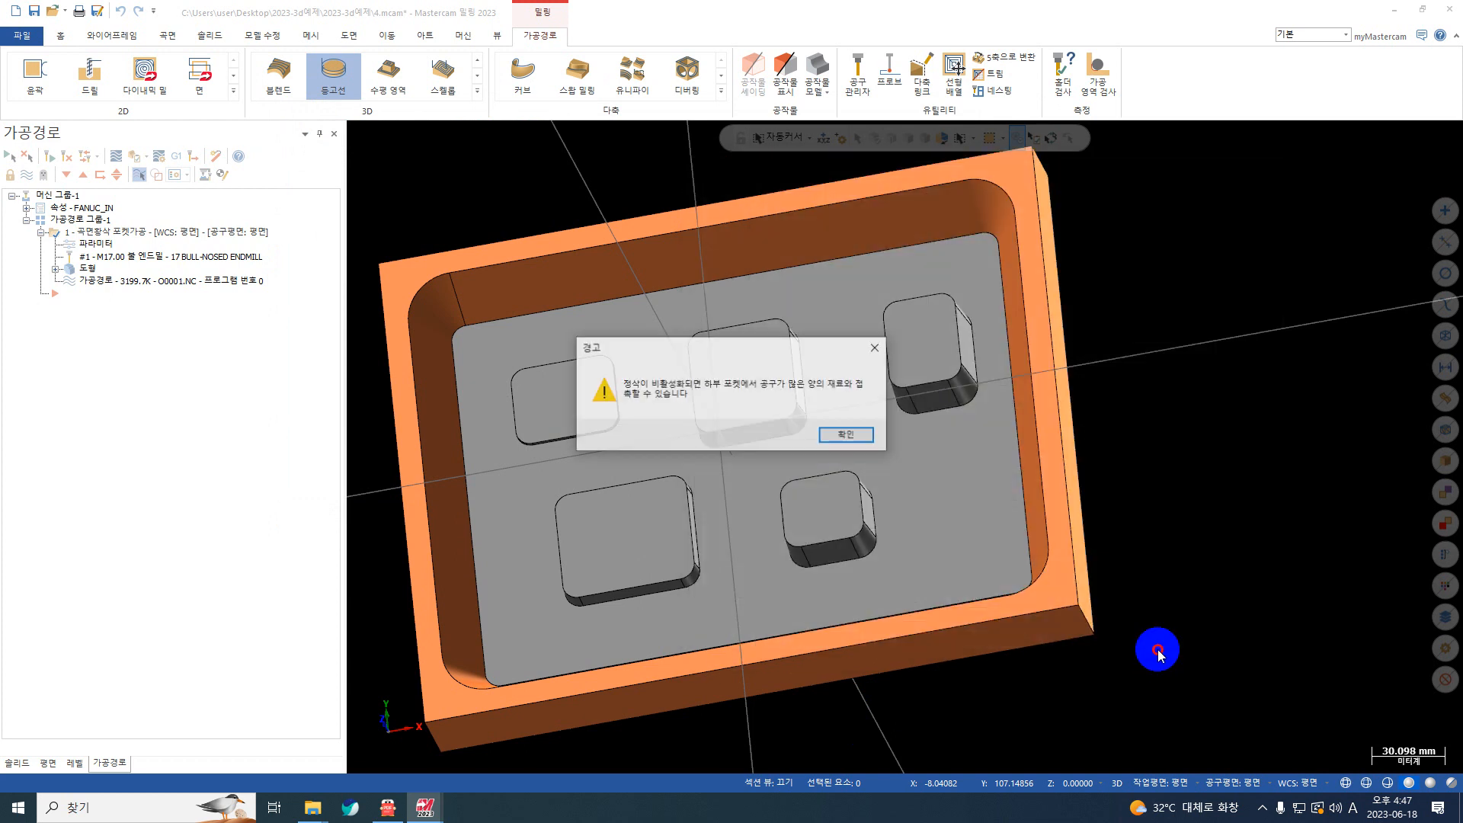
left_click(848, 435)
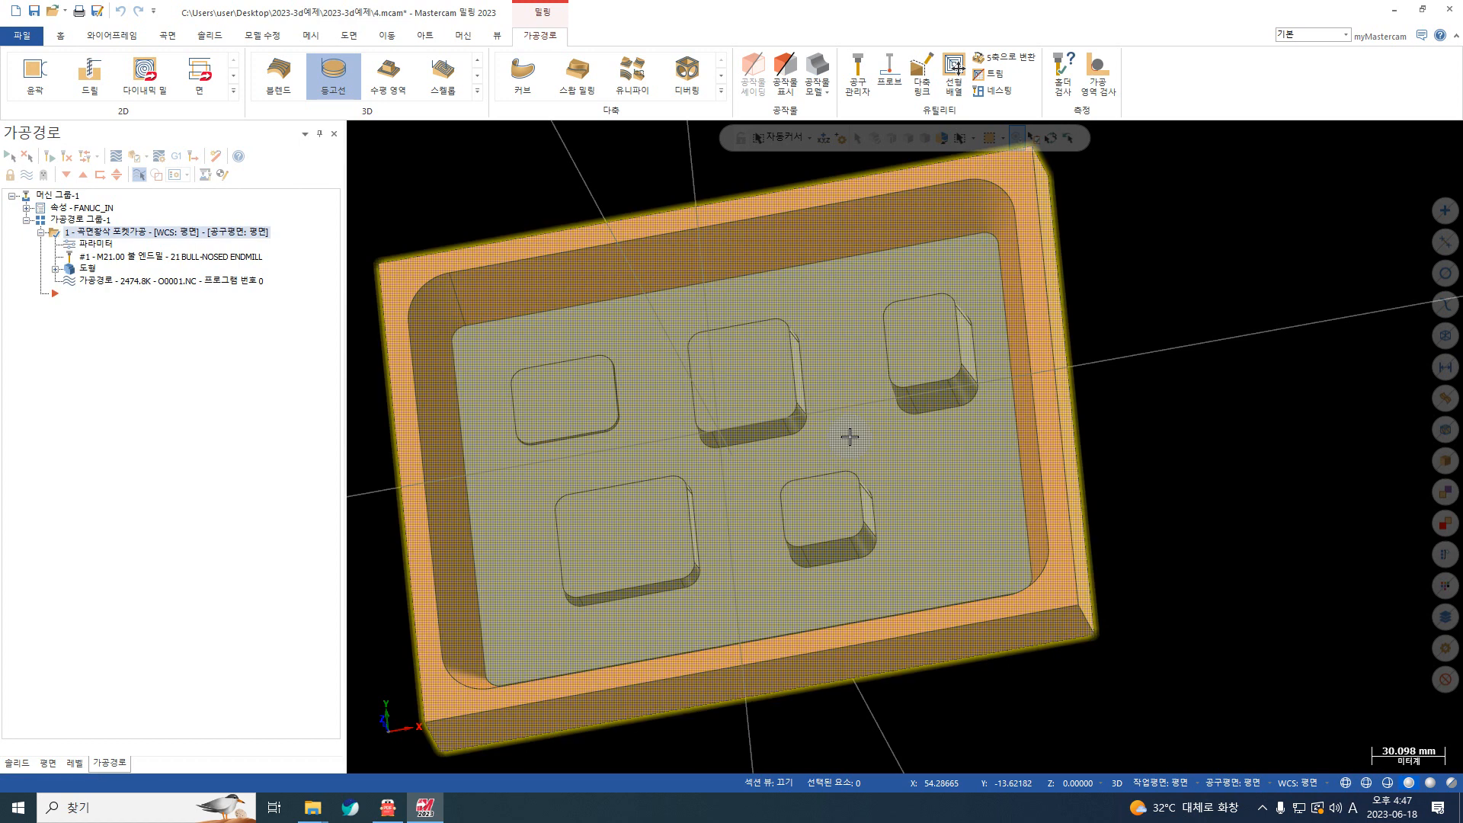
Step: Run the solid machining simulation of the 21 mm rough pocket toolpath to its end with the axes hidden
left_click(134, 155)
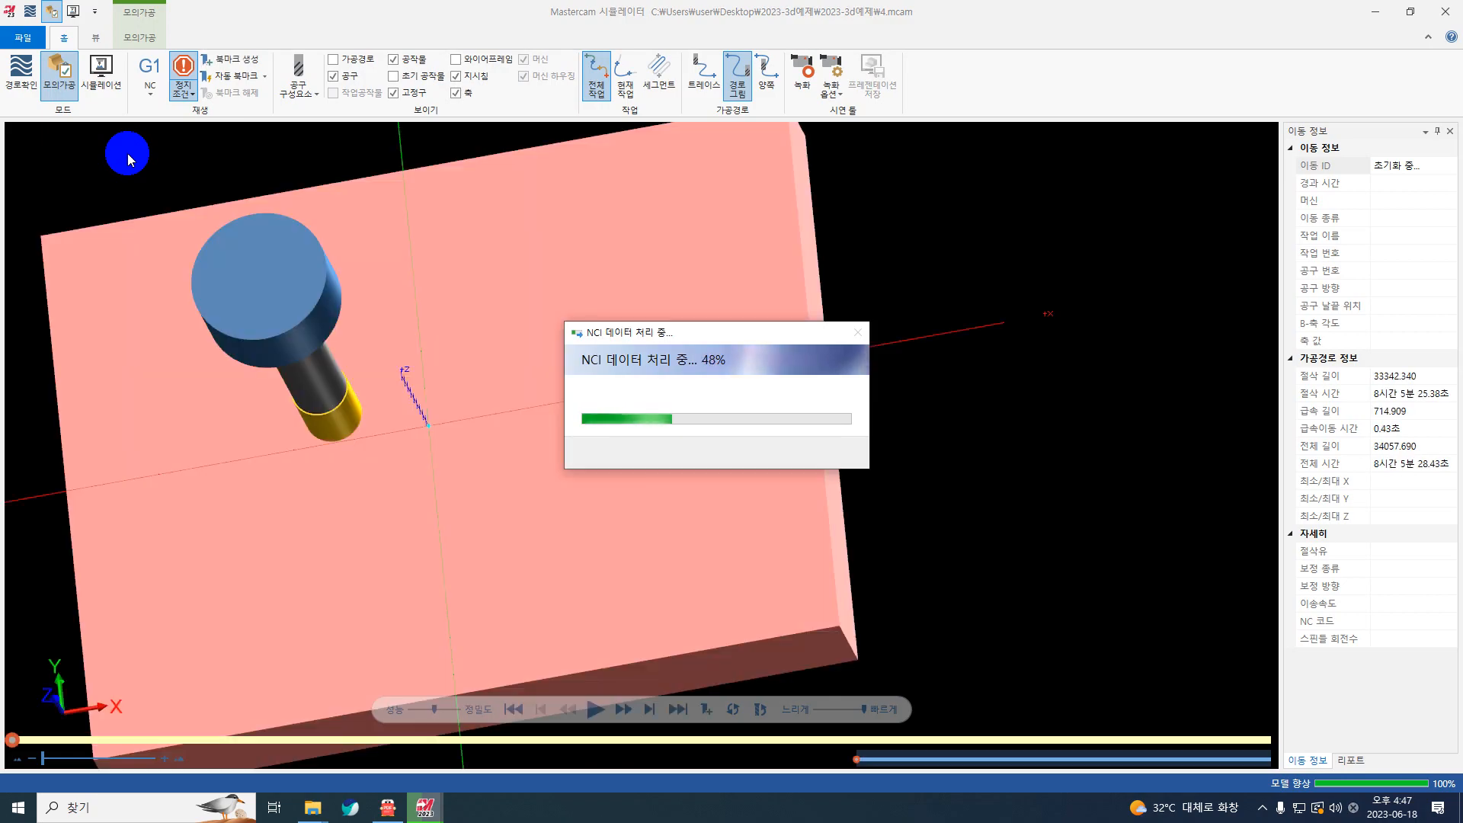
left_click(597, 709)
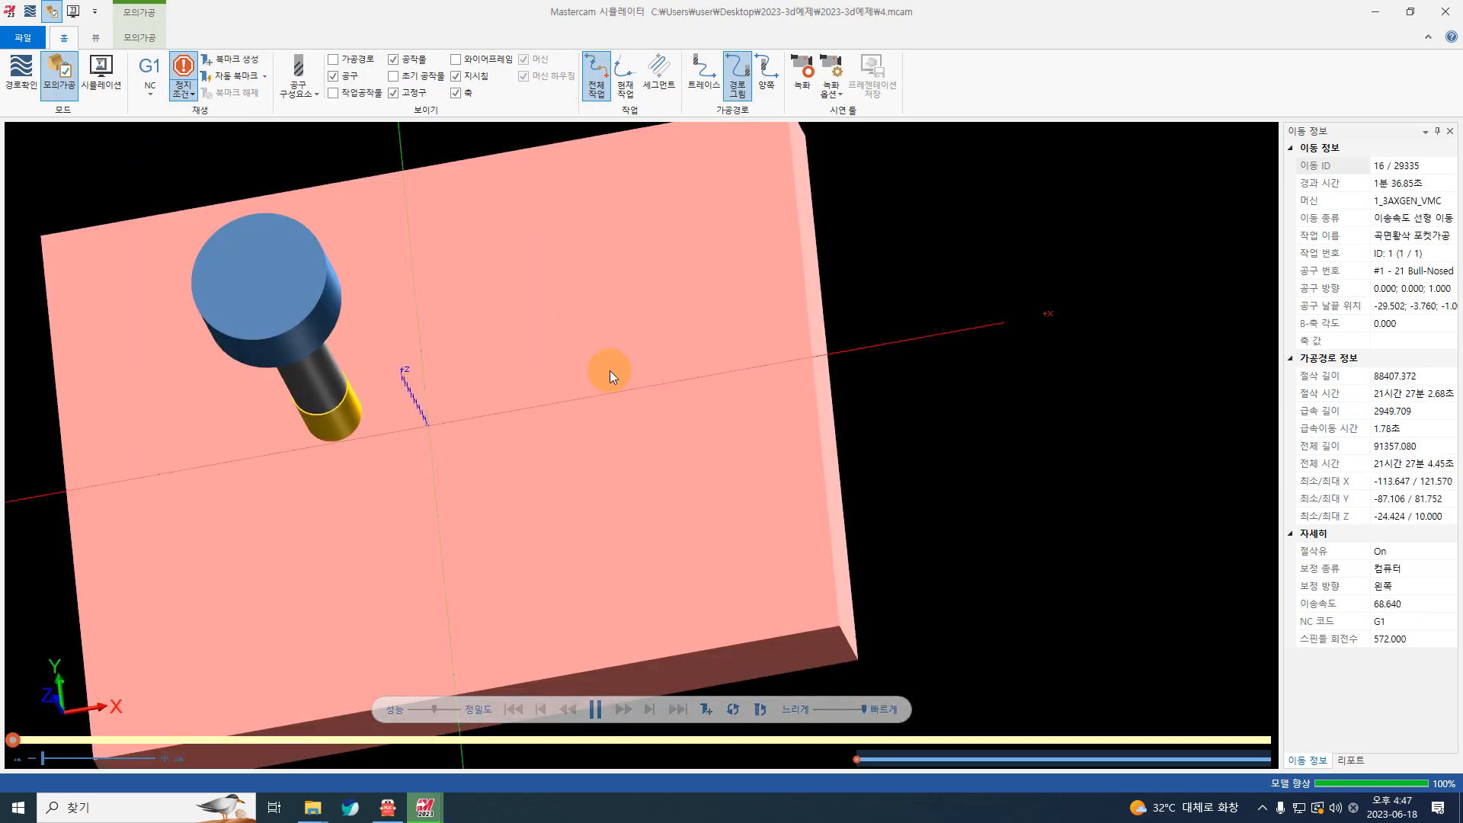
scroll(612, 378, "down", 2)
middle_click_drag(614, 381, 606, 355)
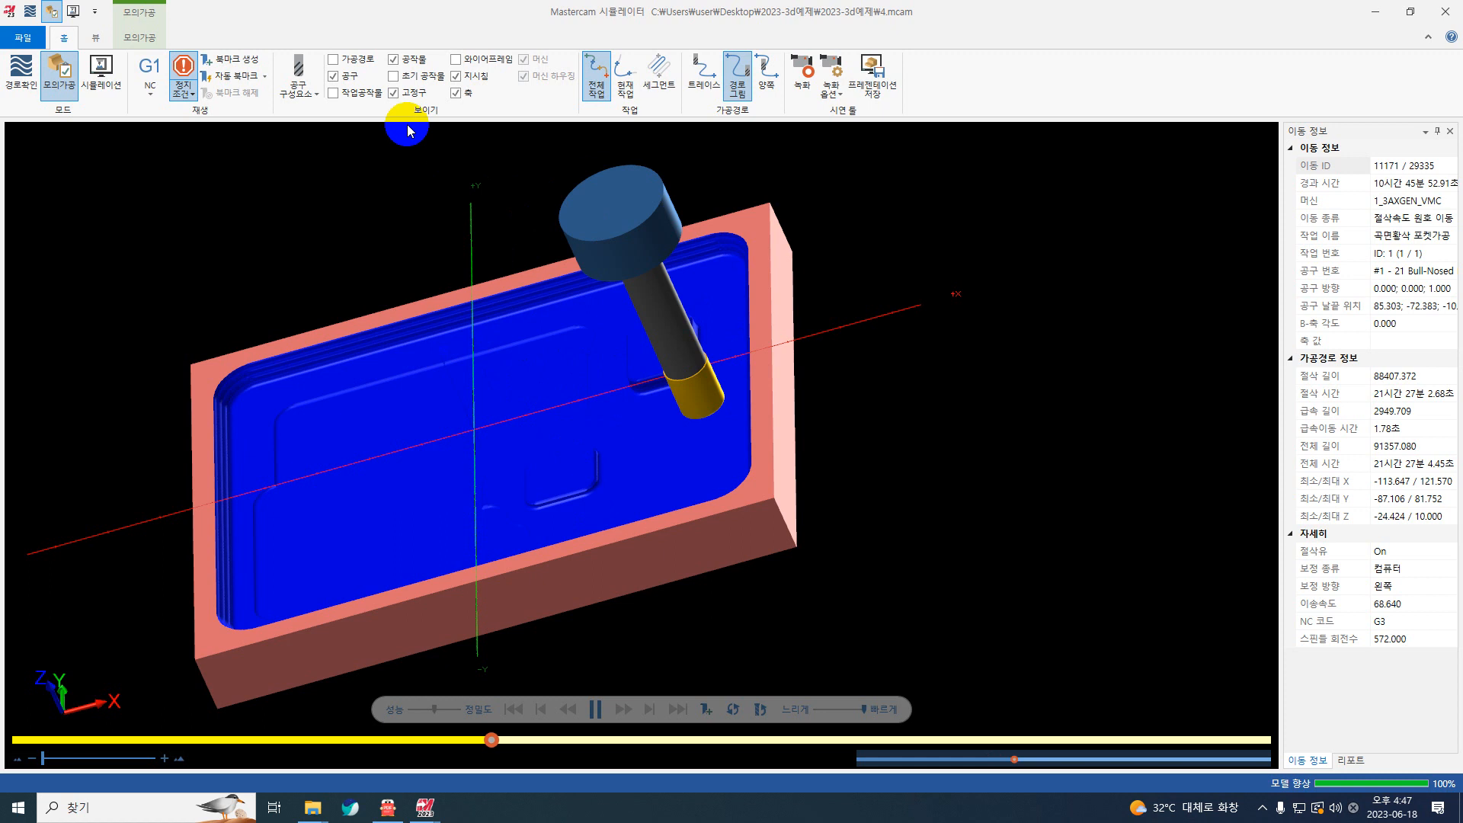
left_click(466, 92)
scroll(648, 427, "up", 5)
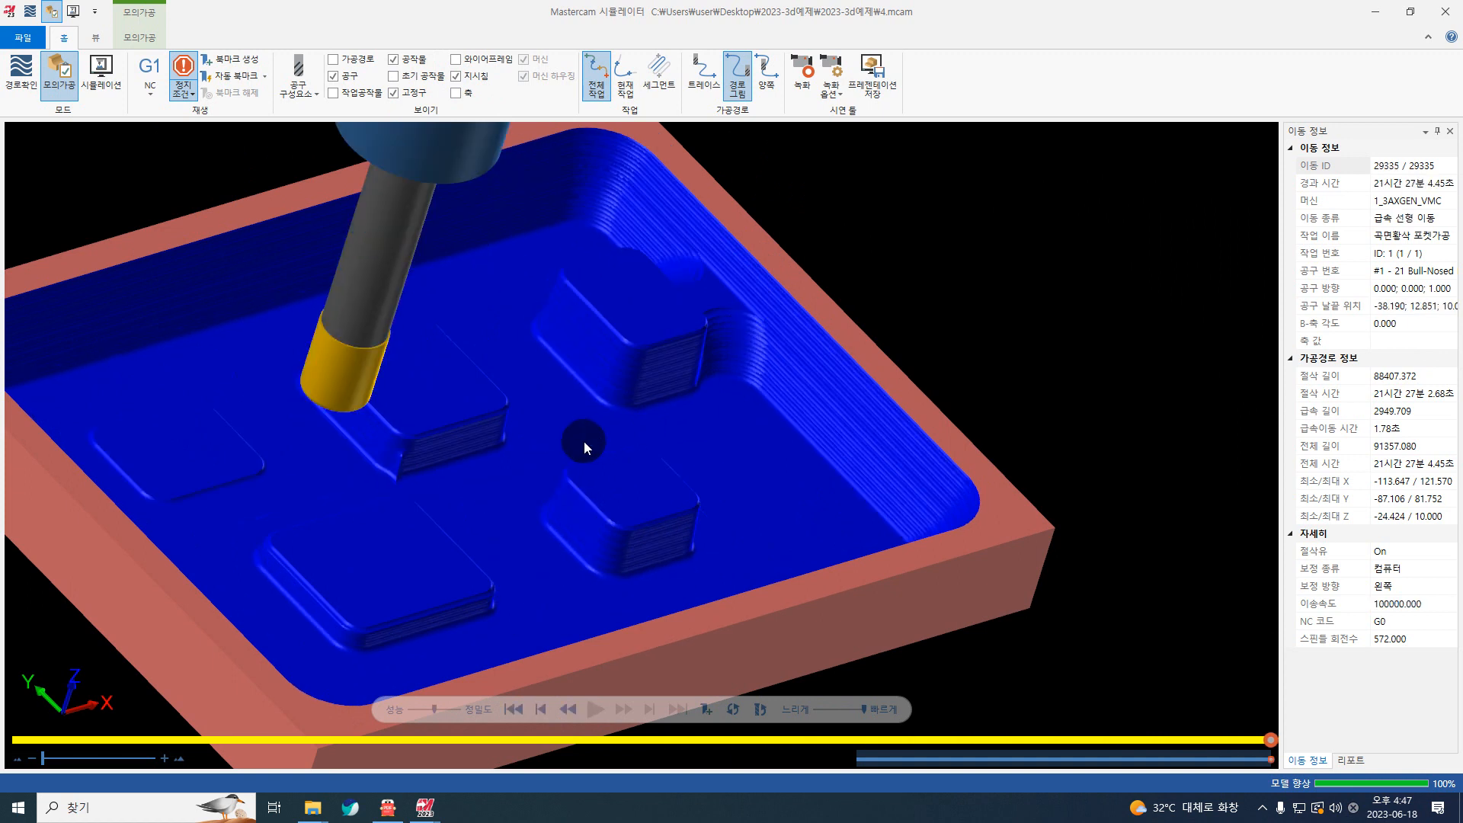
Step: Examine the stock left between the bosses and the pocket walls in the simulated part, and close the simulator
scroll(582, 440, "up", 3)
middle_click_drag(575, 496, 542, 507)
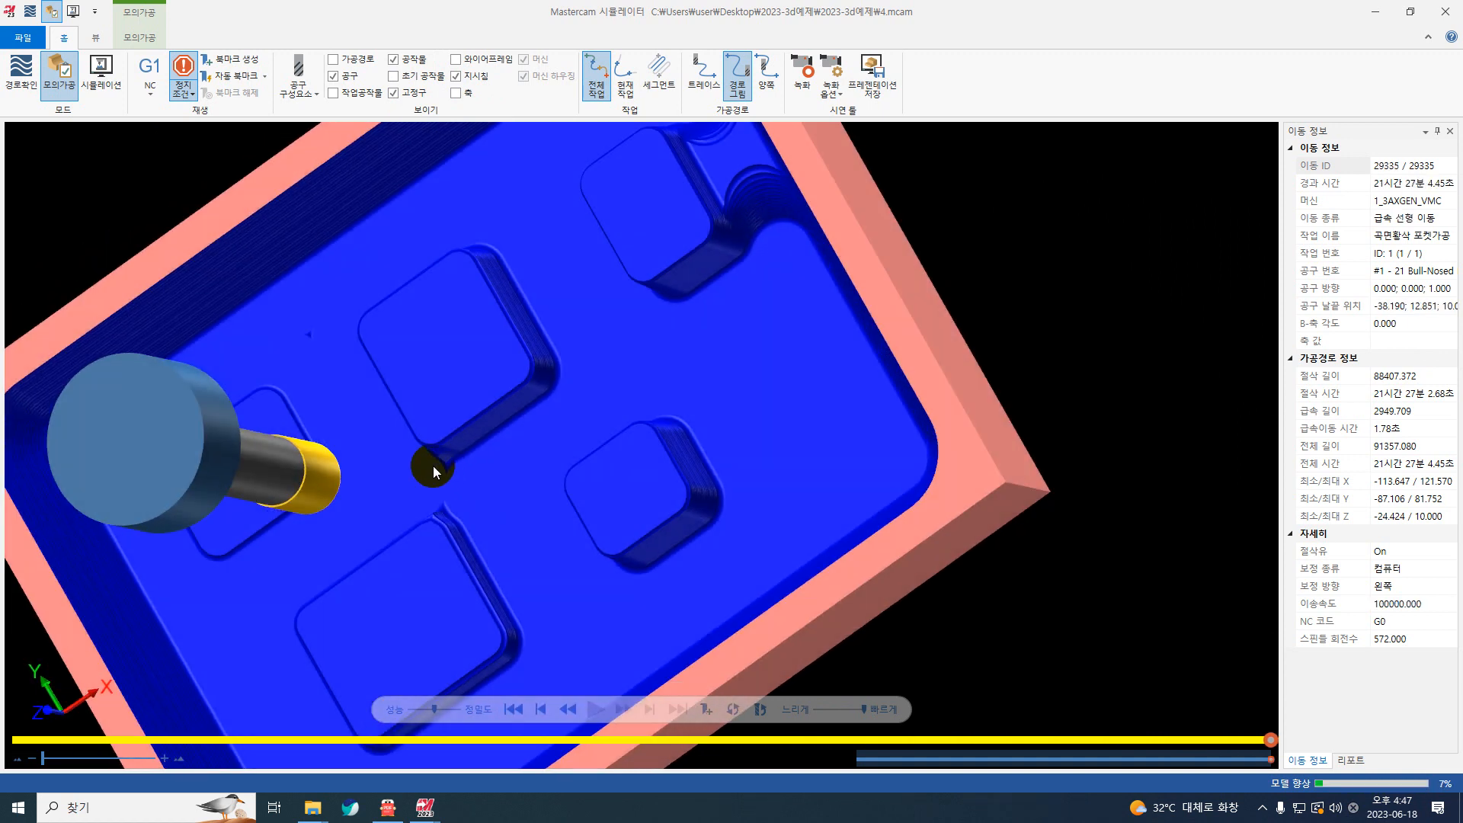
scroll(435, 461, "up", 5)
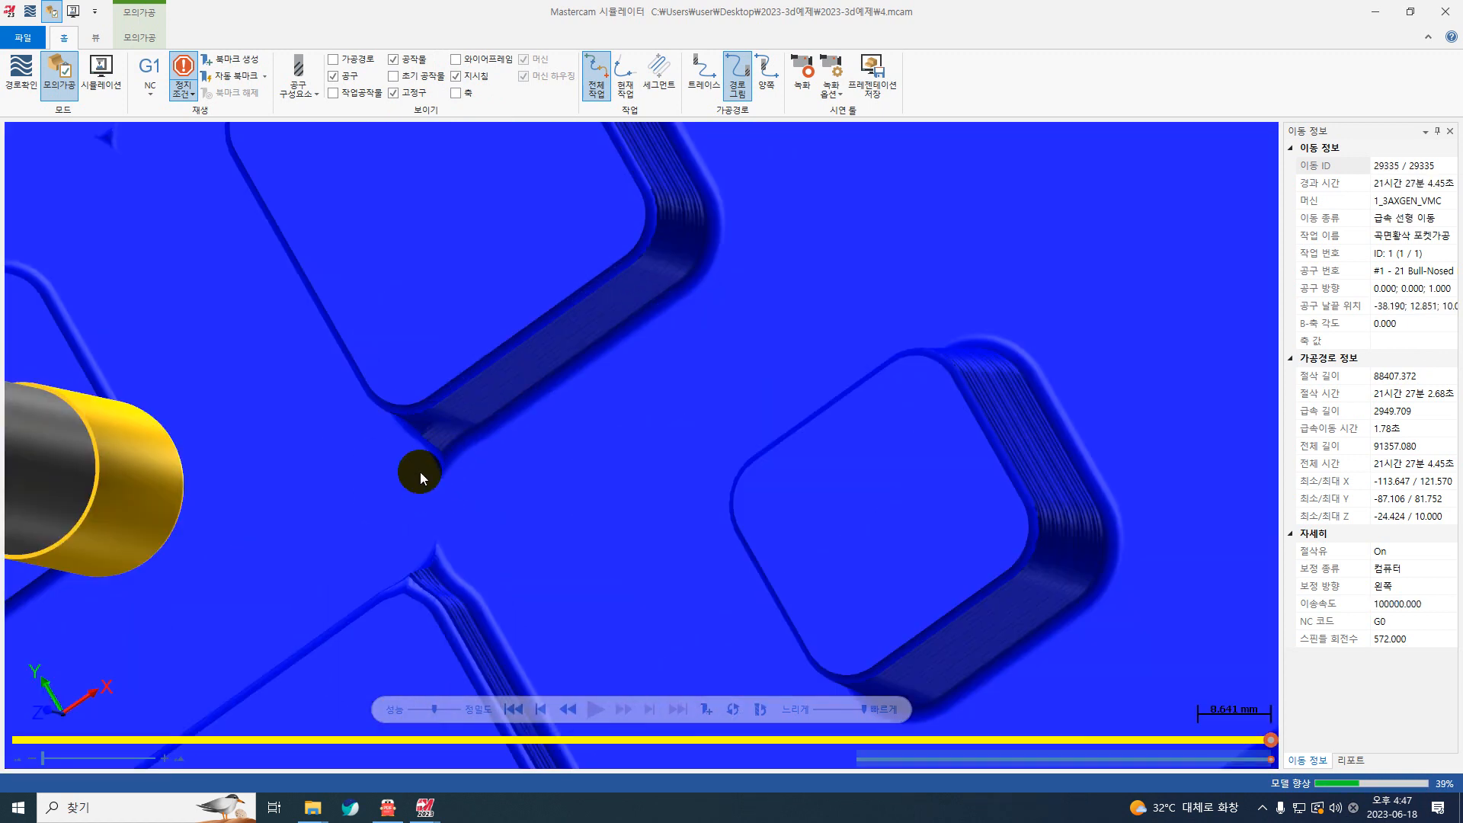
scroll(456, 472, "down", 3)
scroll(456, 472, "down", 5)
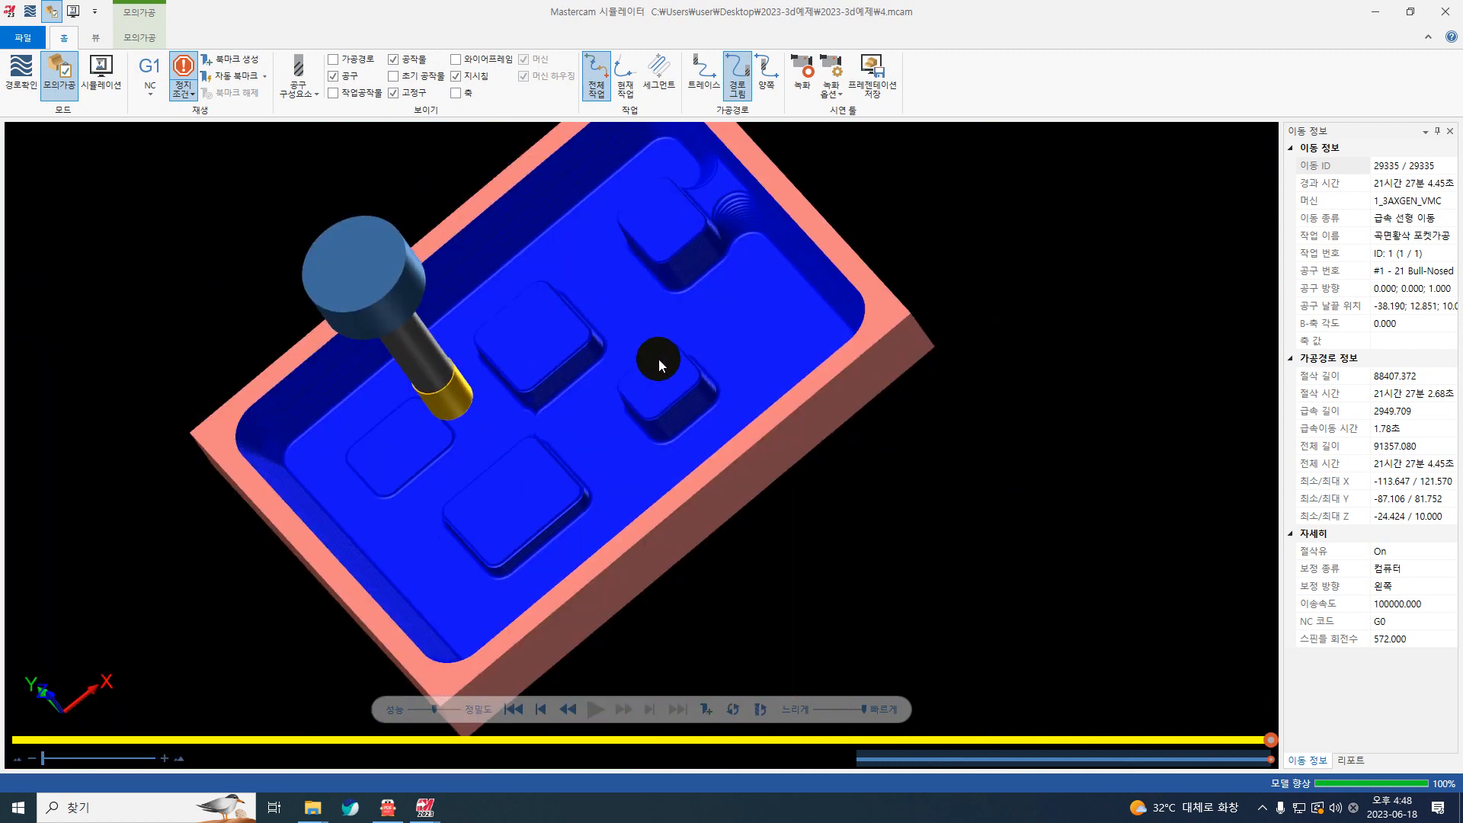
scroll(516, 422, "up", 4)
middle_click_drag(613, 390, 574, 379)
left_click(1449, 14)
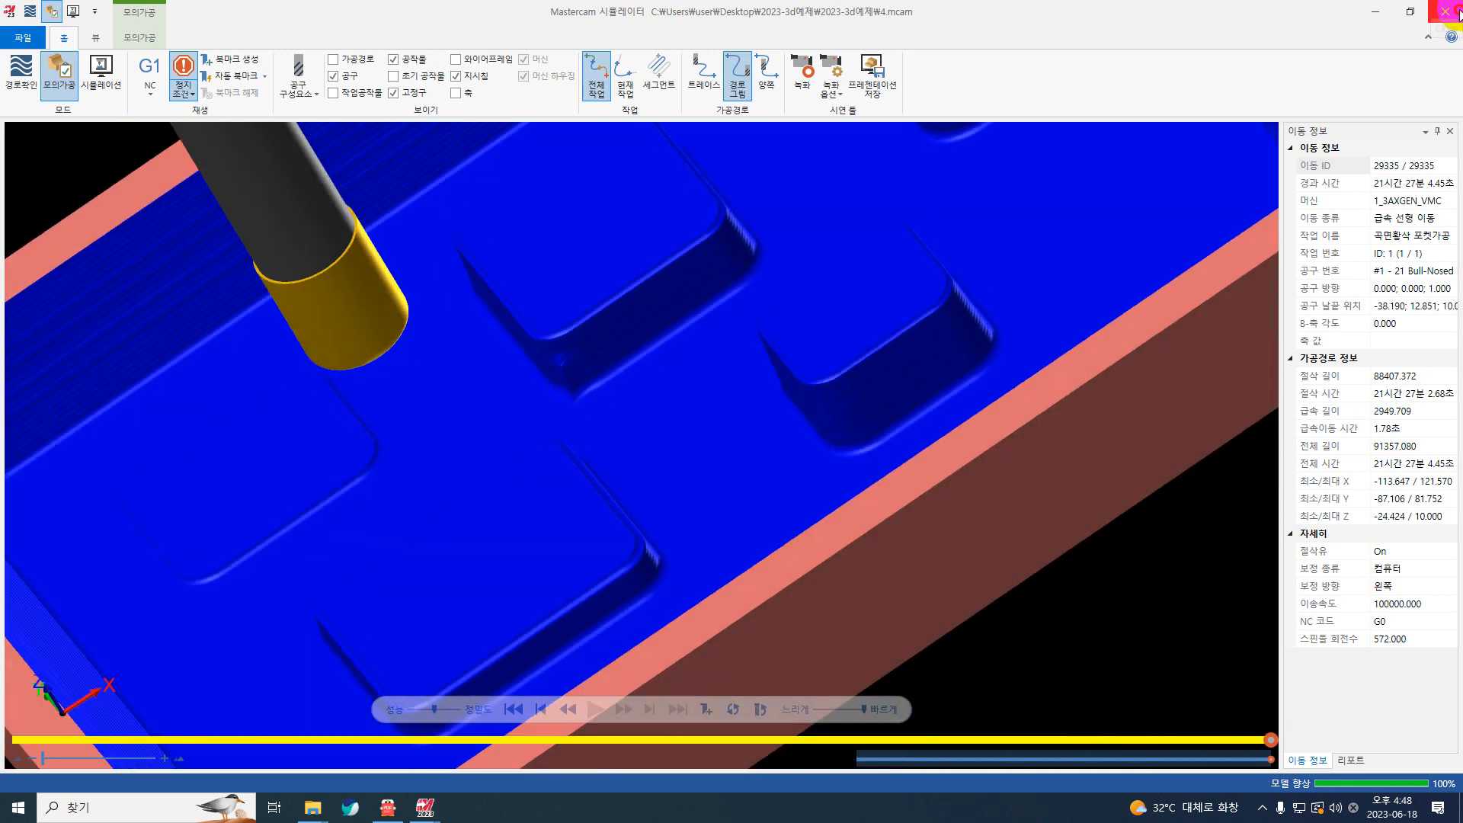
Step: Create a surface rough restmill toolpath in the top view with all faces of the solid as drive surfaces
scroll(815, 289, "down", 4)
right_click(1391, 183)
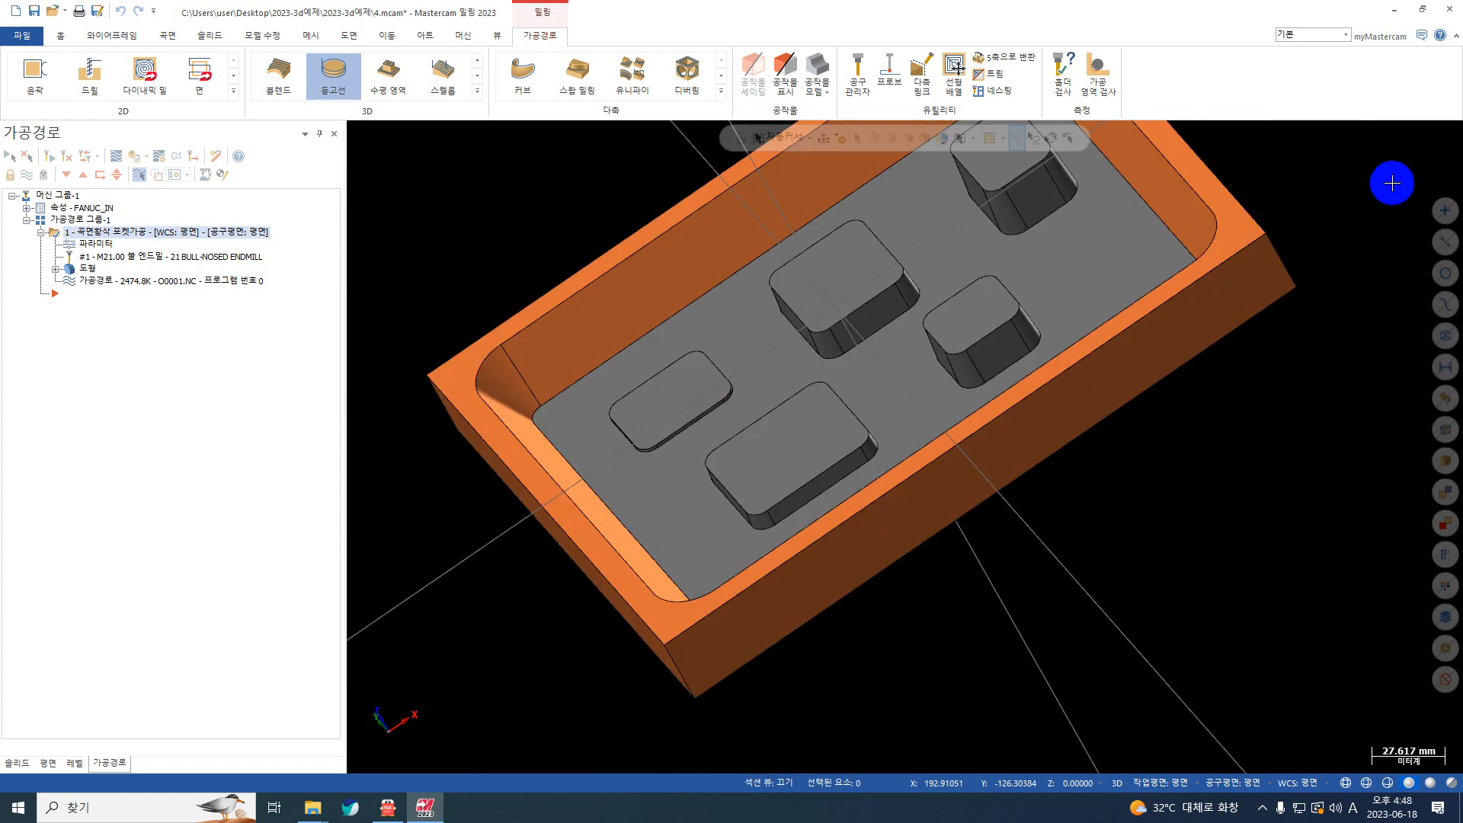
left_click(1283, 268)
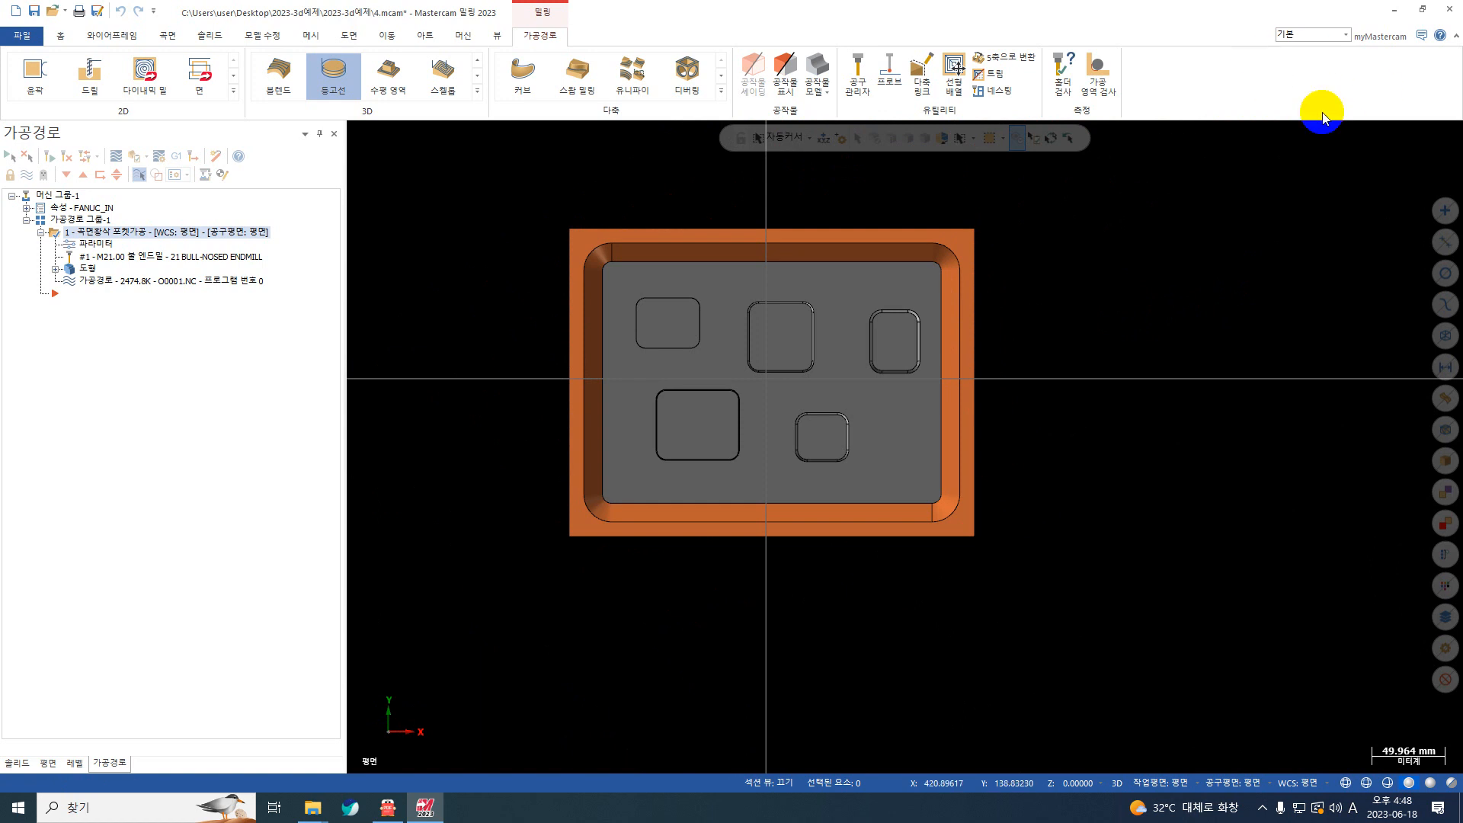
left_click(42, 233)
right_click(84, 244)
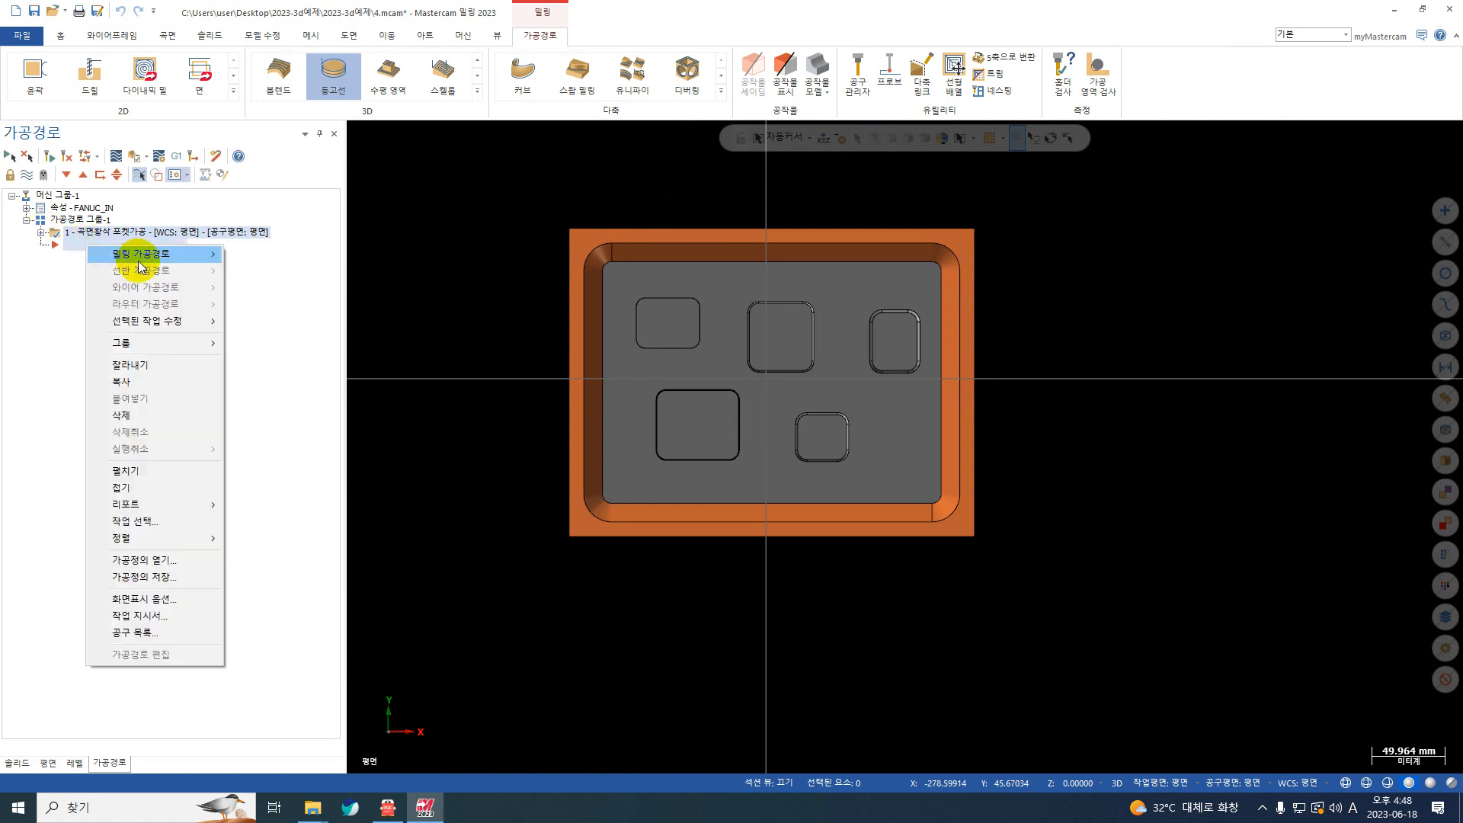
mouse_move(139, 261)
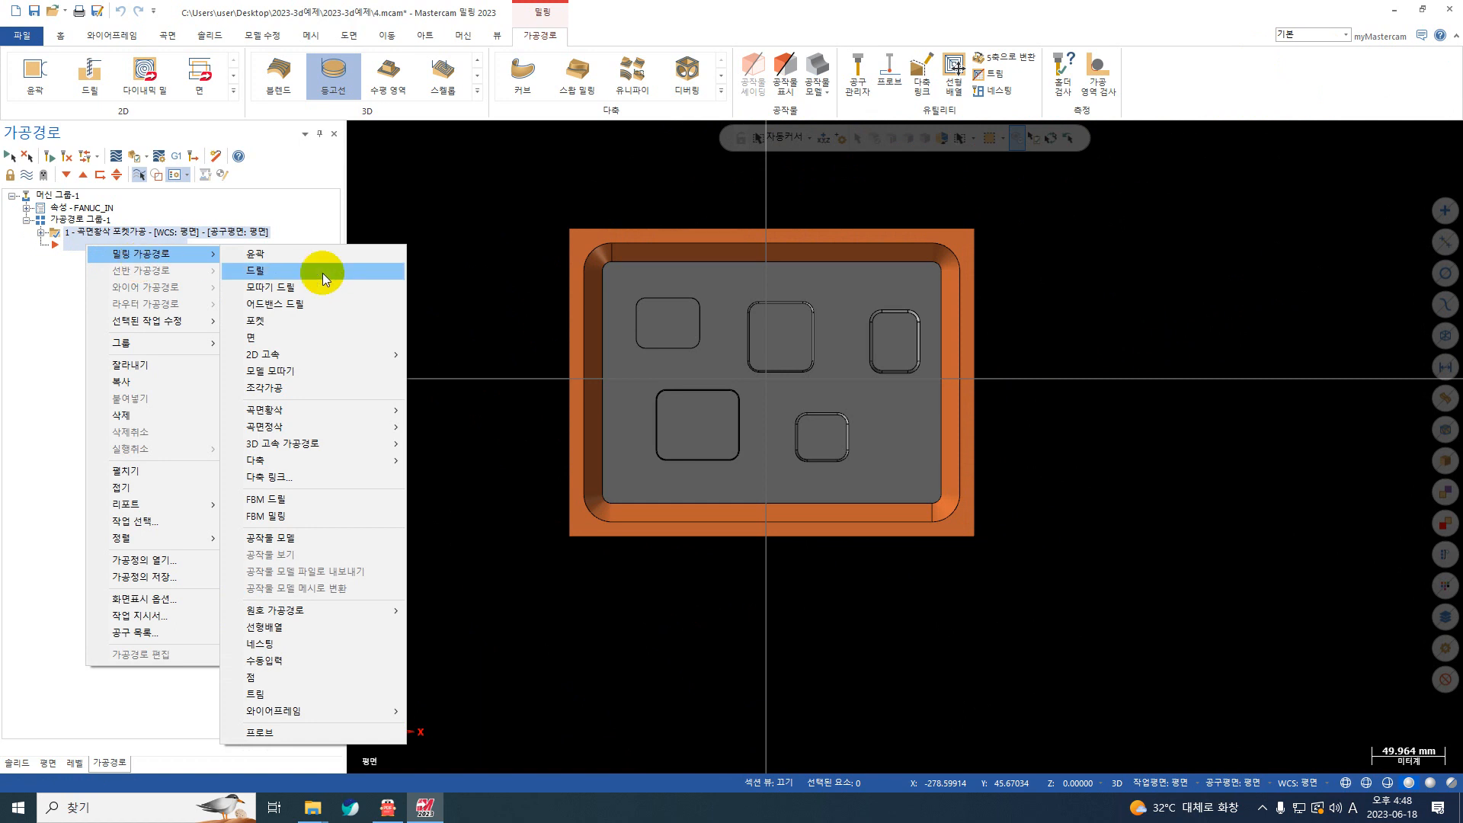
mouse_move(361, 414)
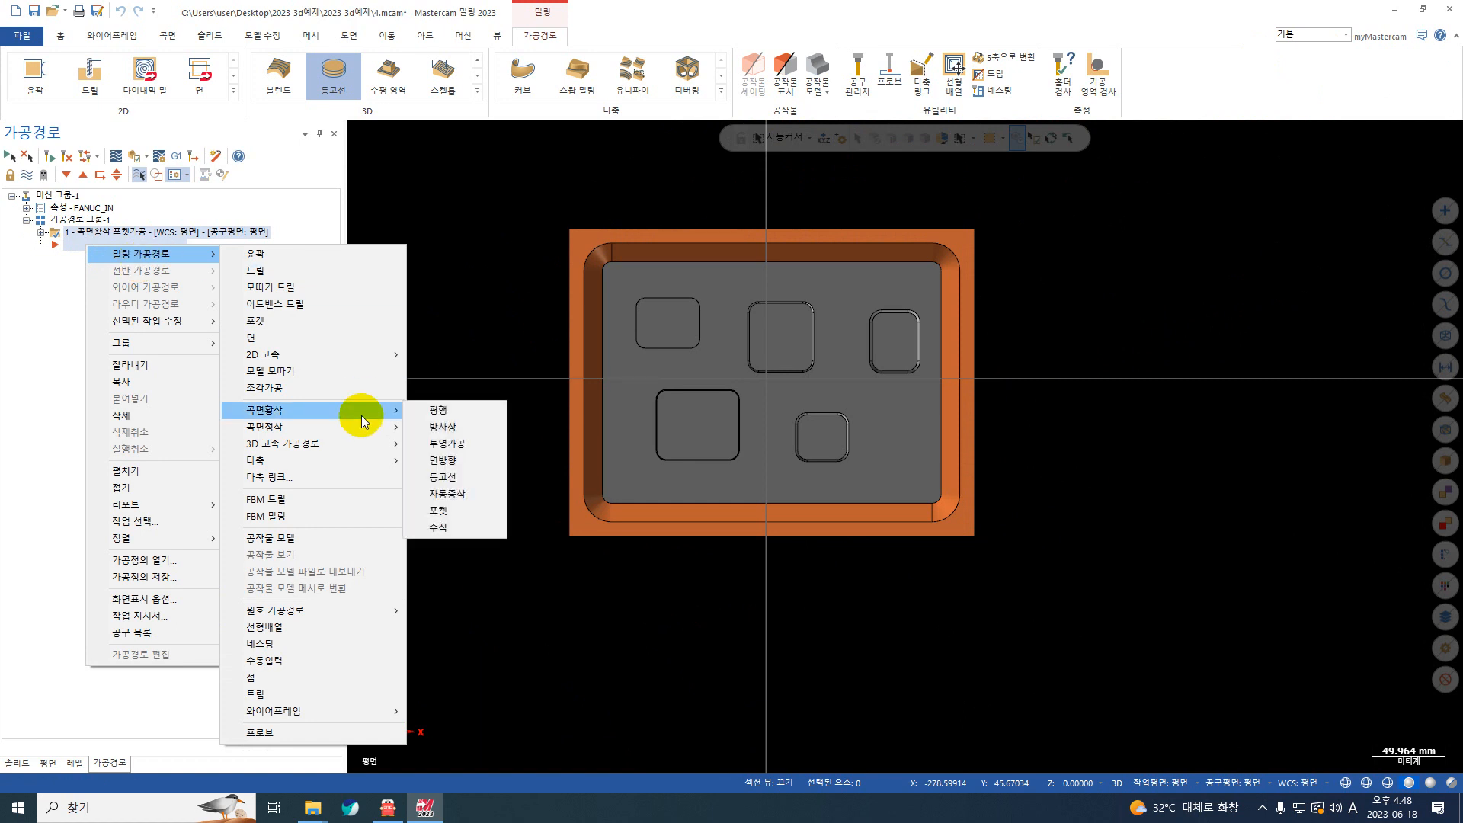
left_click(463, 497)
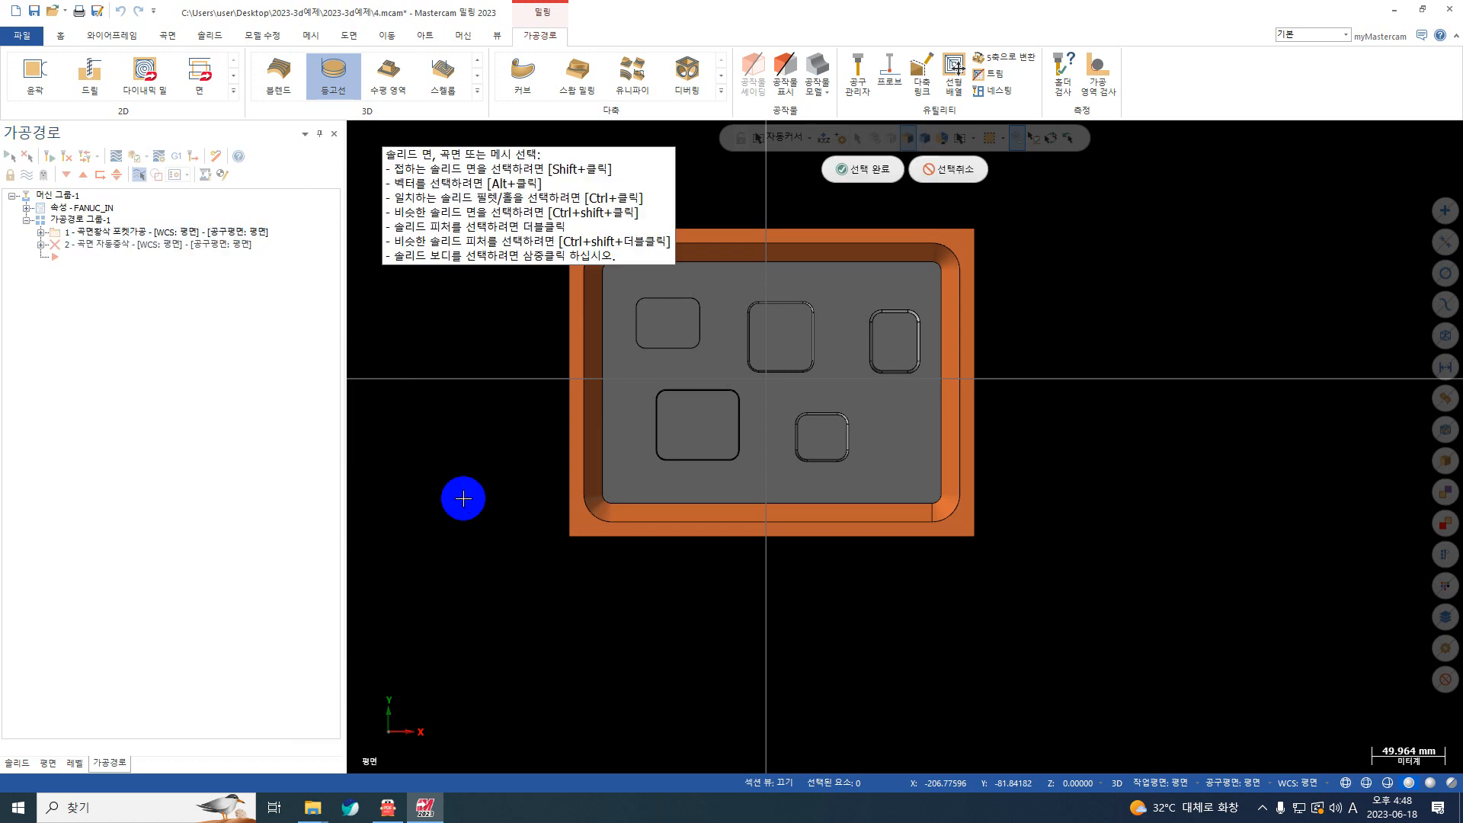
scroll(842, 381, "down", 2)
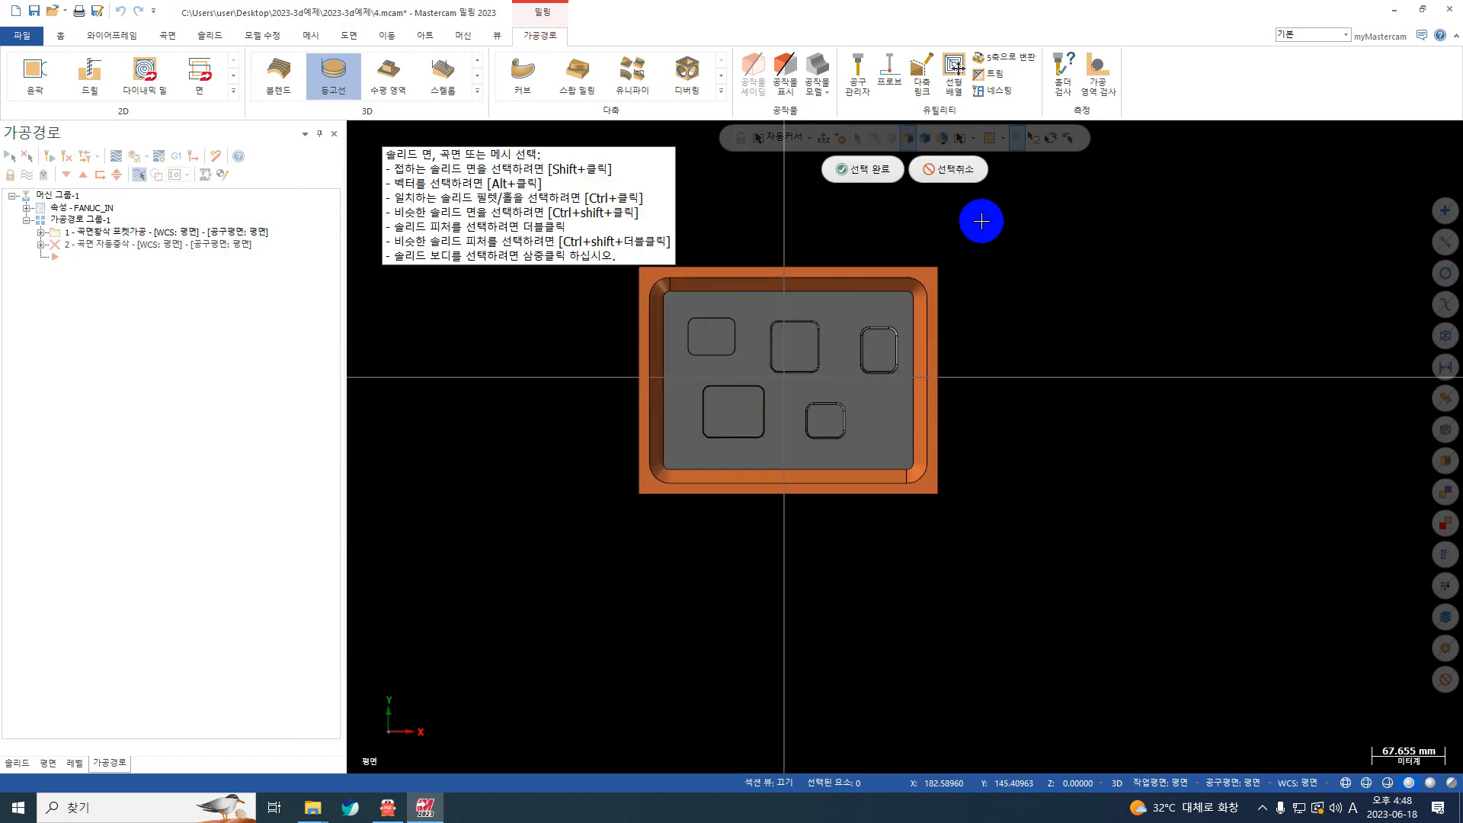
left_click_drag(980, 219, 558, 637)
key("Return")
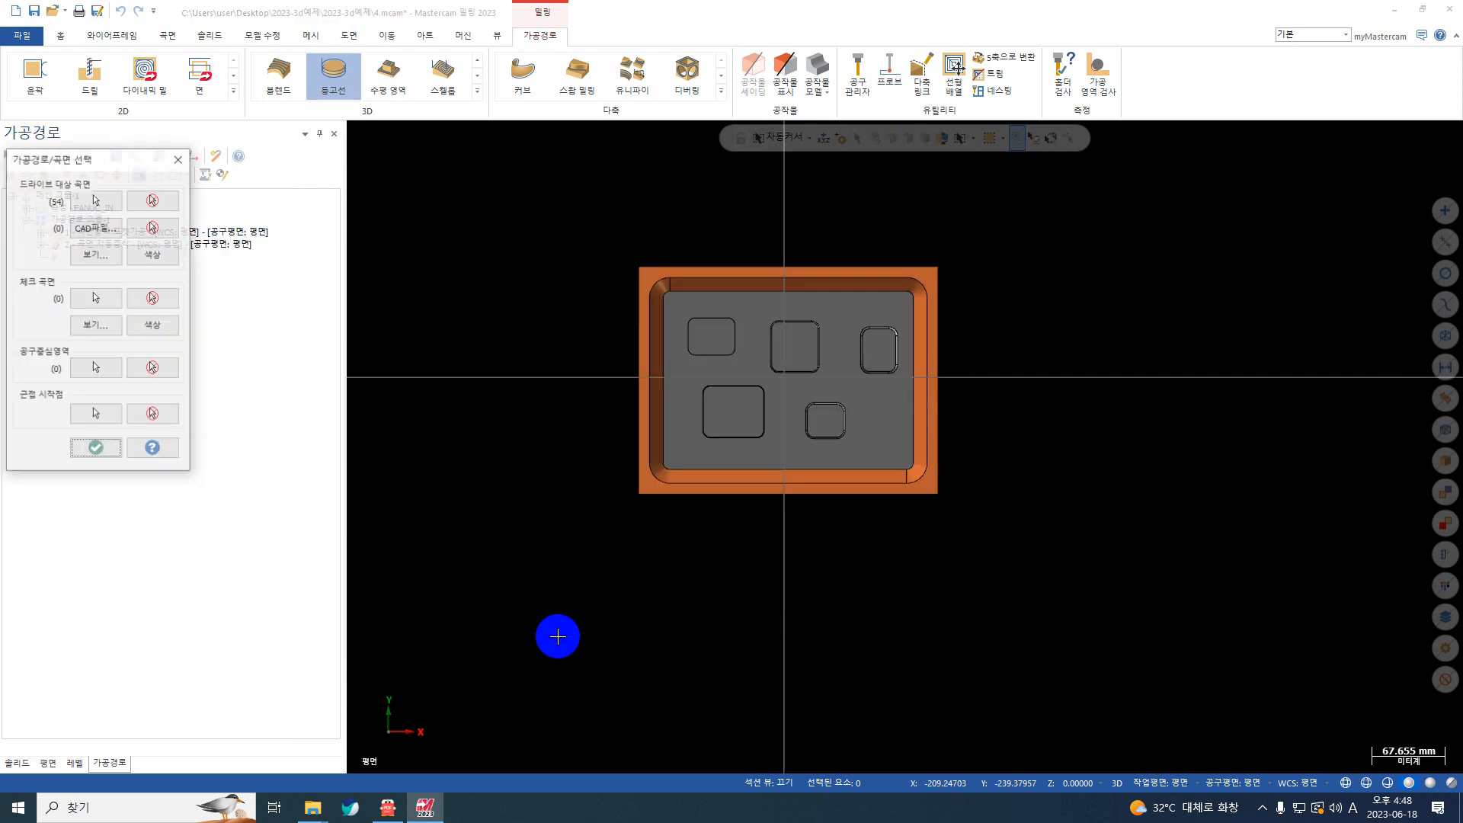
left_click(96, 368)
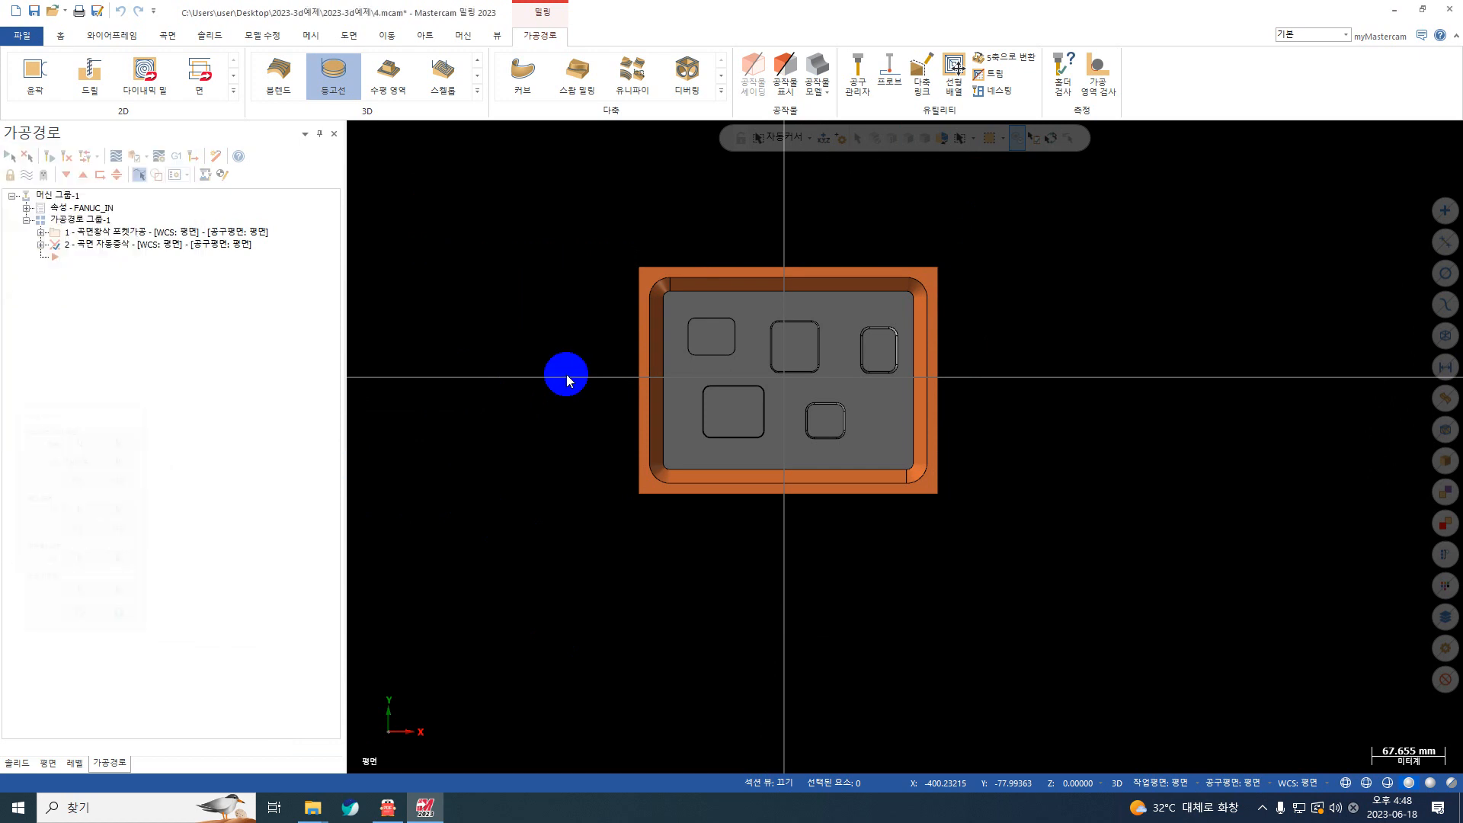
left_click(653, 289)
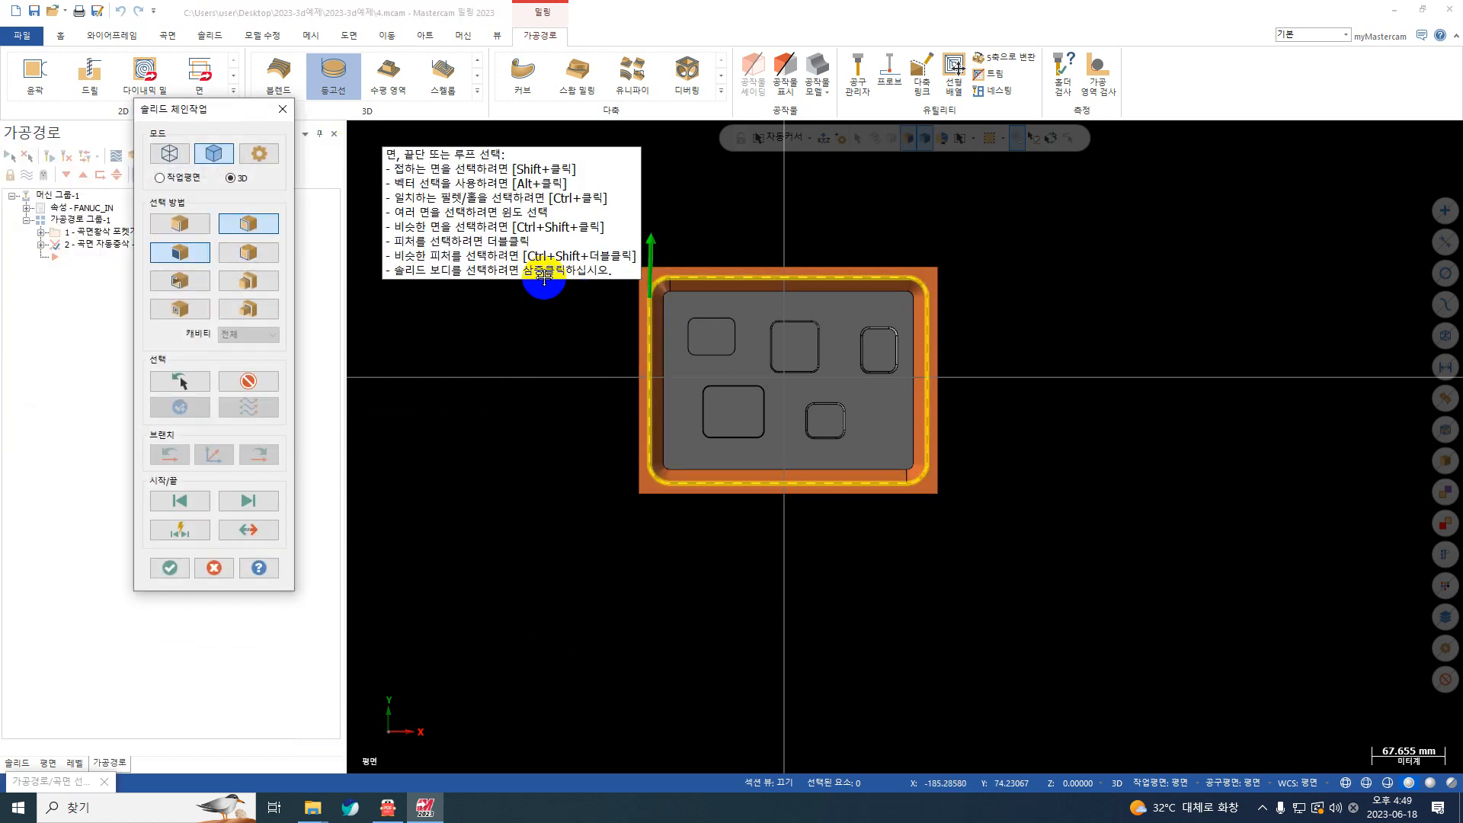
left_click(258, 387)
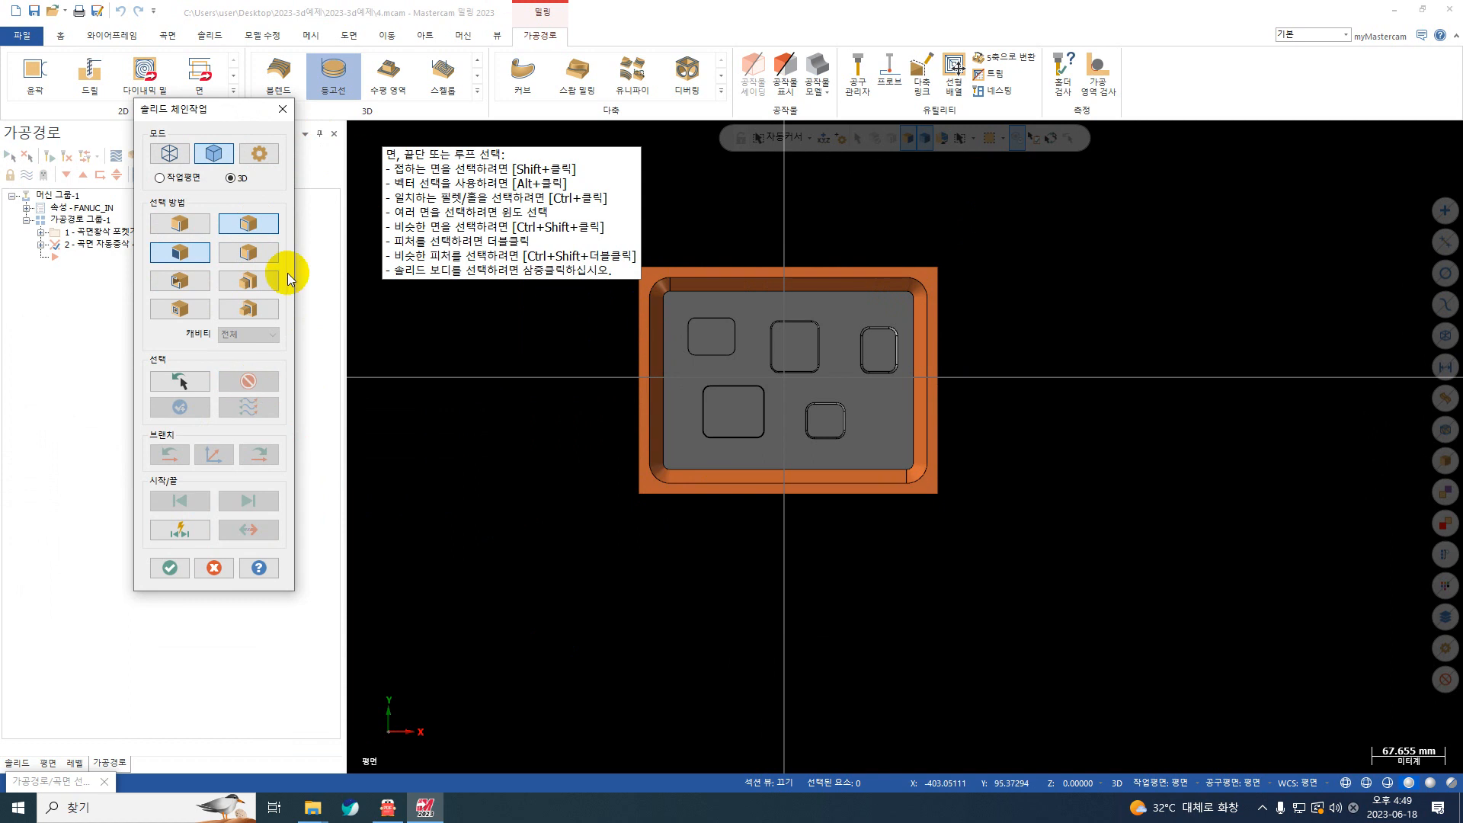
left_click(282, 109)
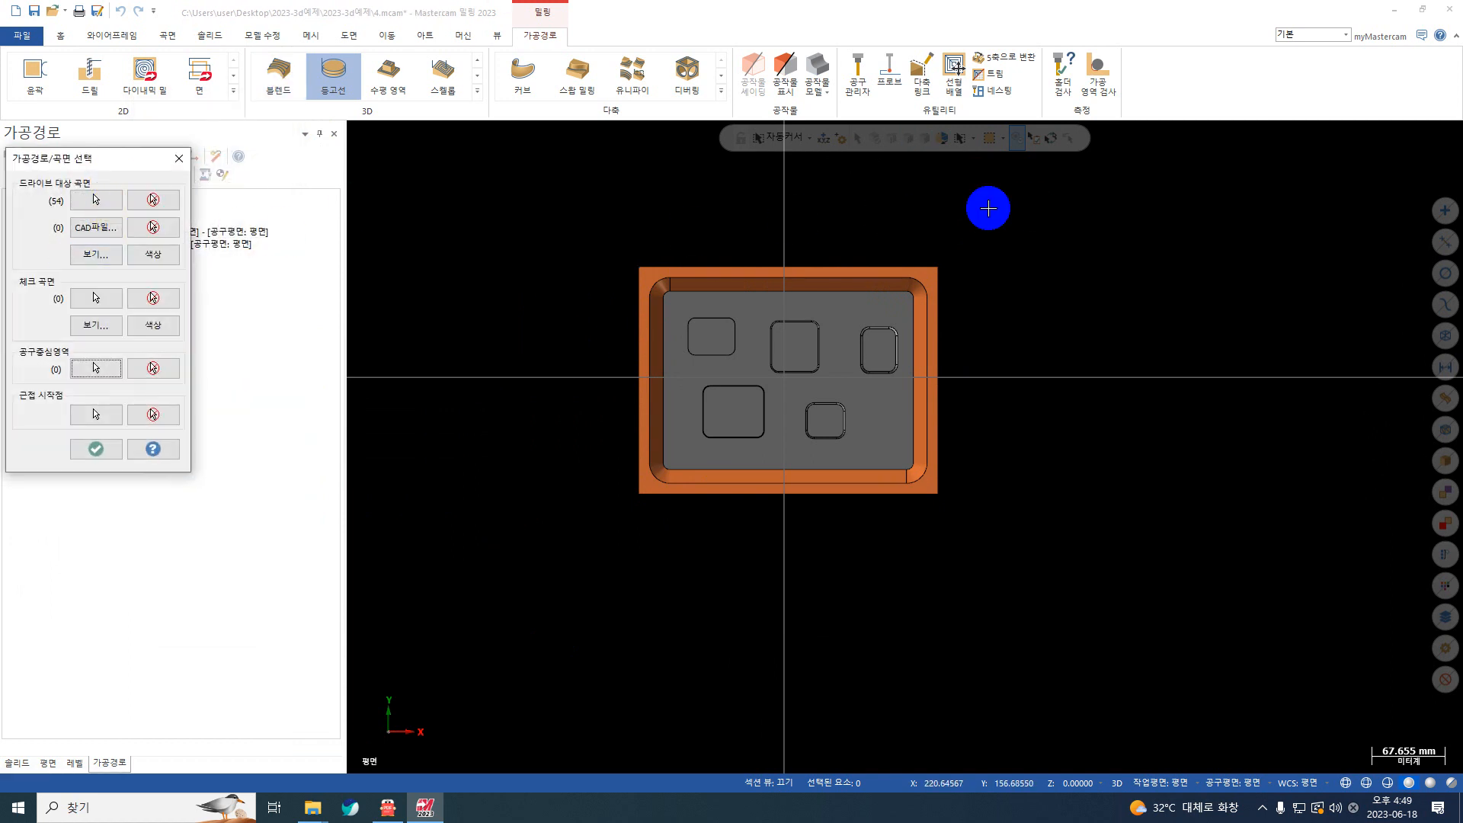
Step: Reselect all faces of the solid as drive surfaces for the restmill toolpath
left_click(96, 199)
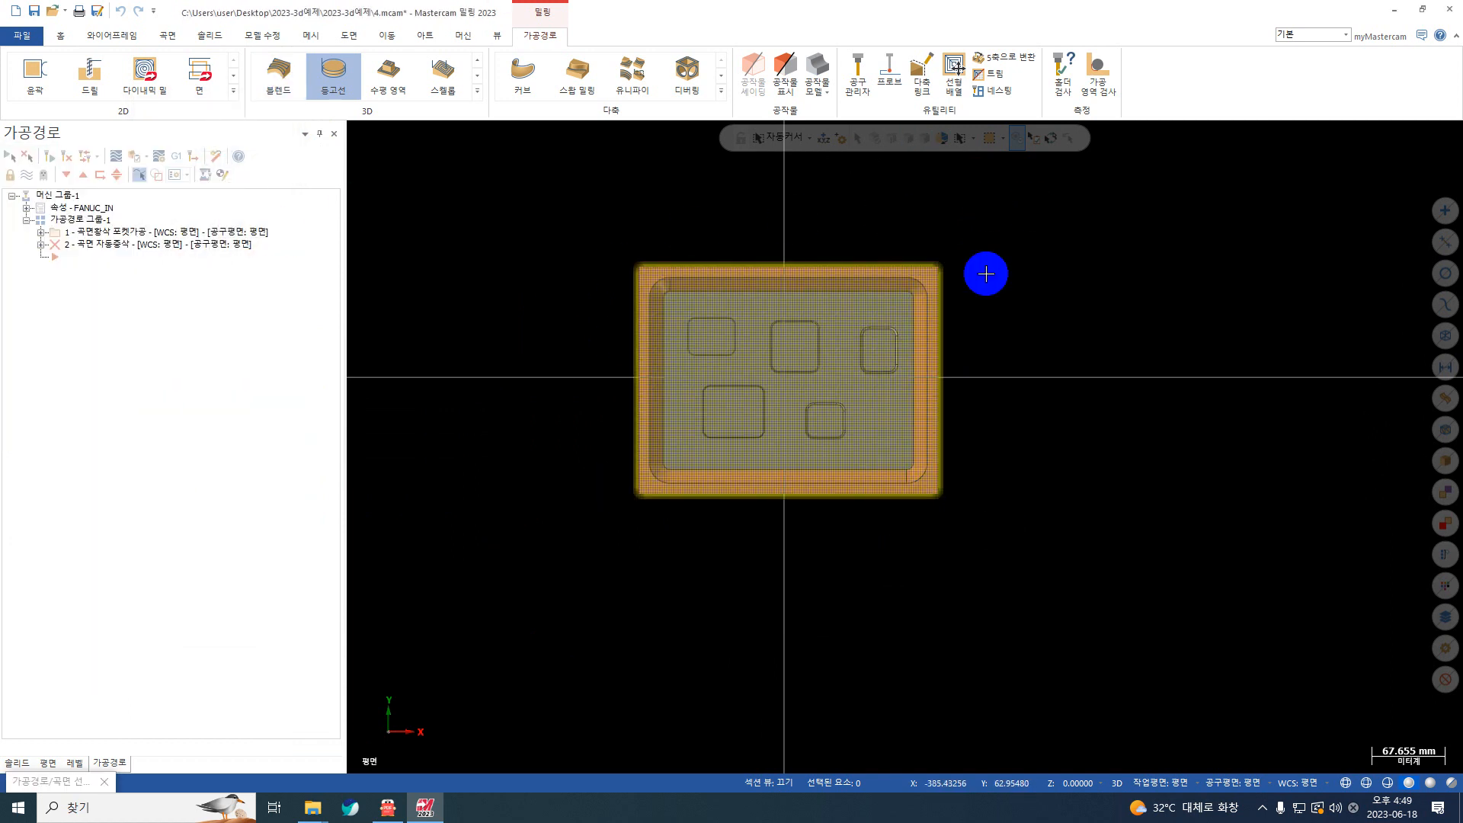
left_click_drag(948, 236, 542, 614)
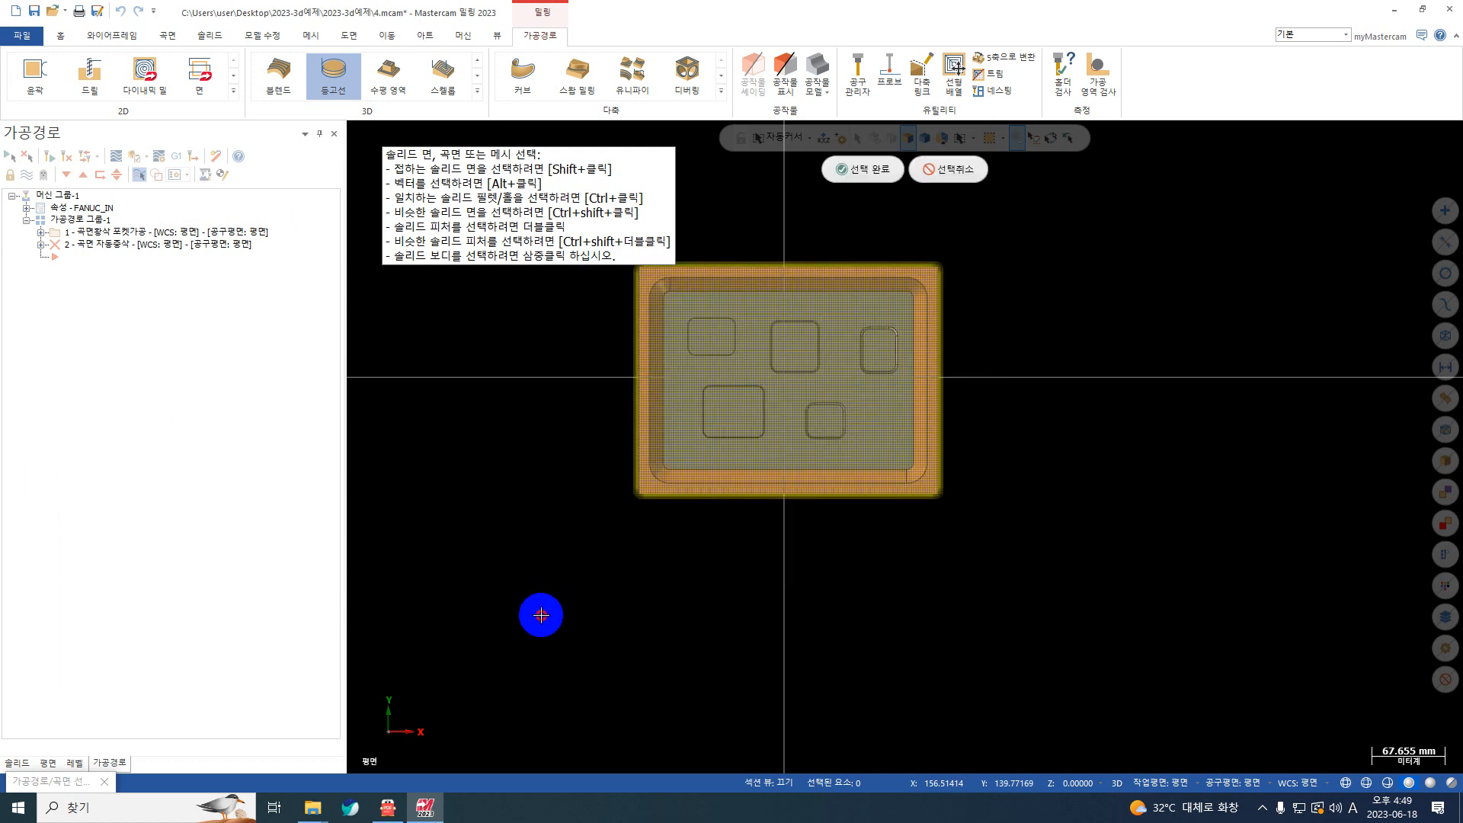
key("Return")
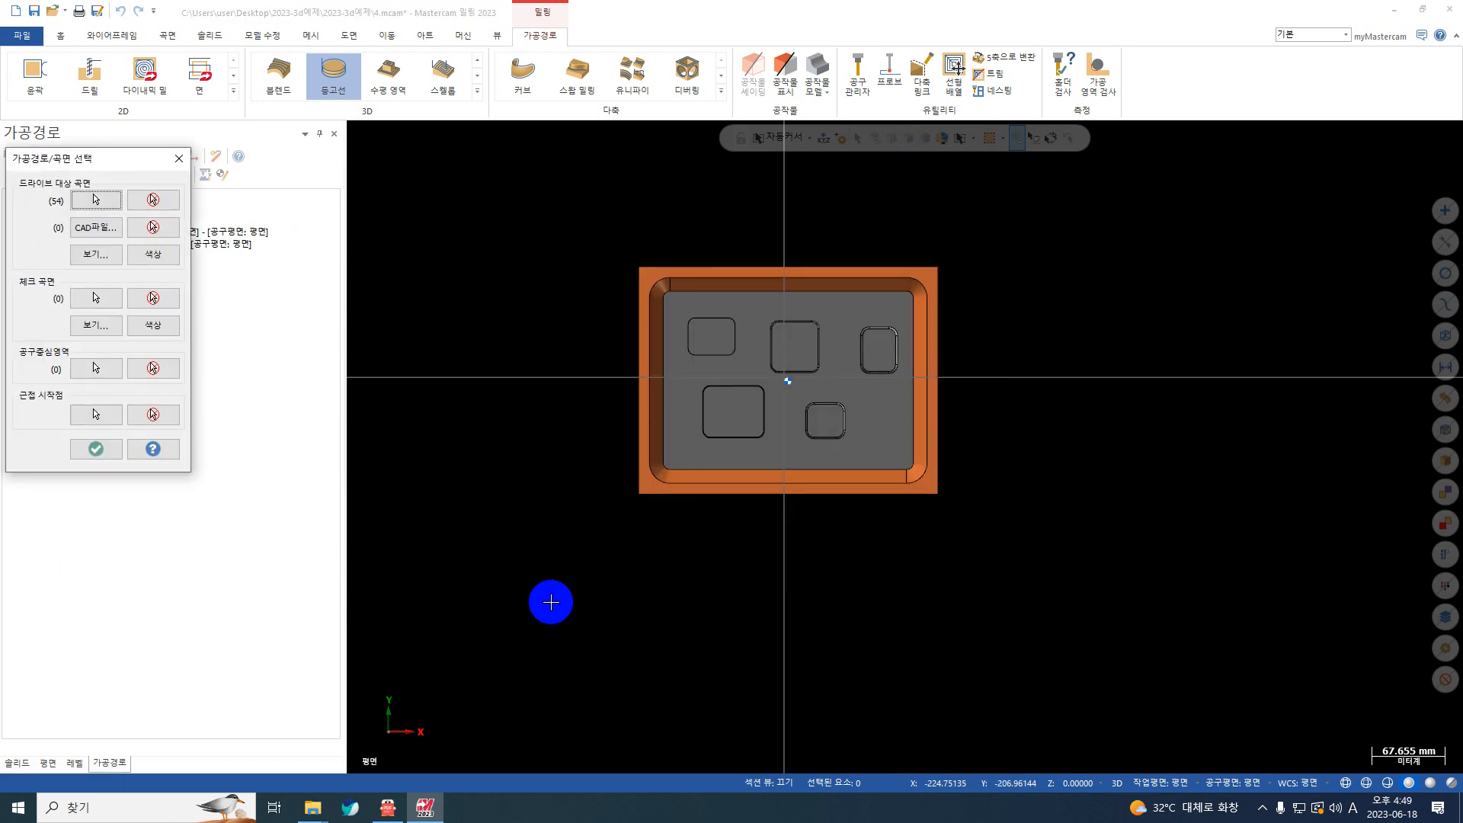
Step: Chain the pocket's upper rim loop as the tool containment boundary and accept the toolpath/surface selection
left_click(96, 369)
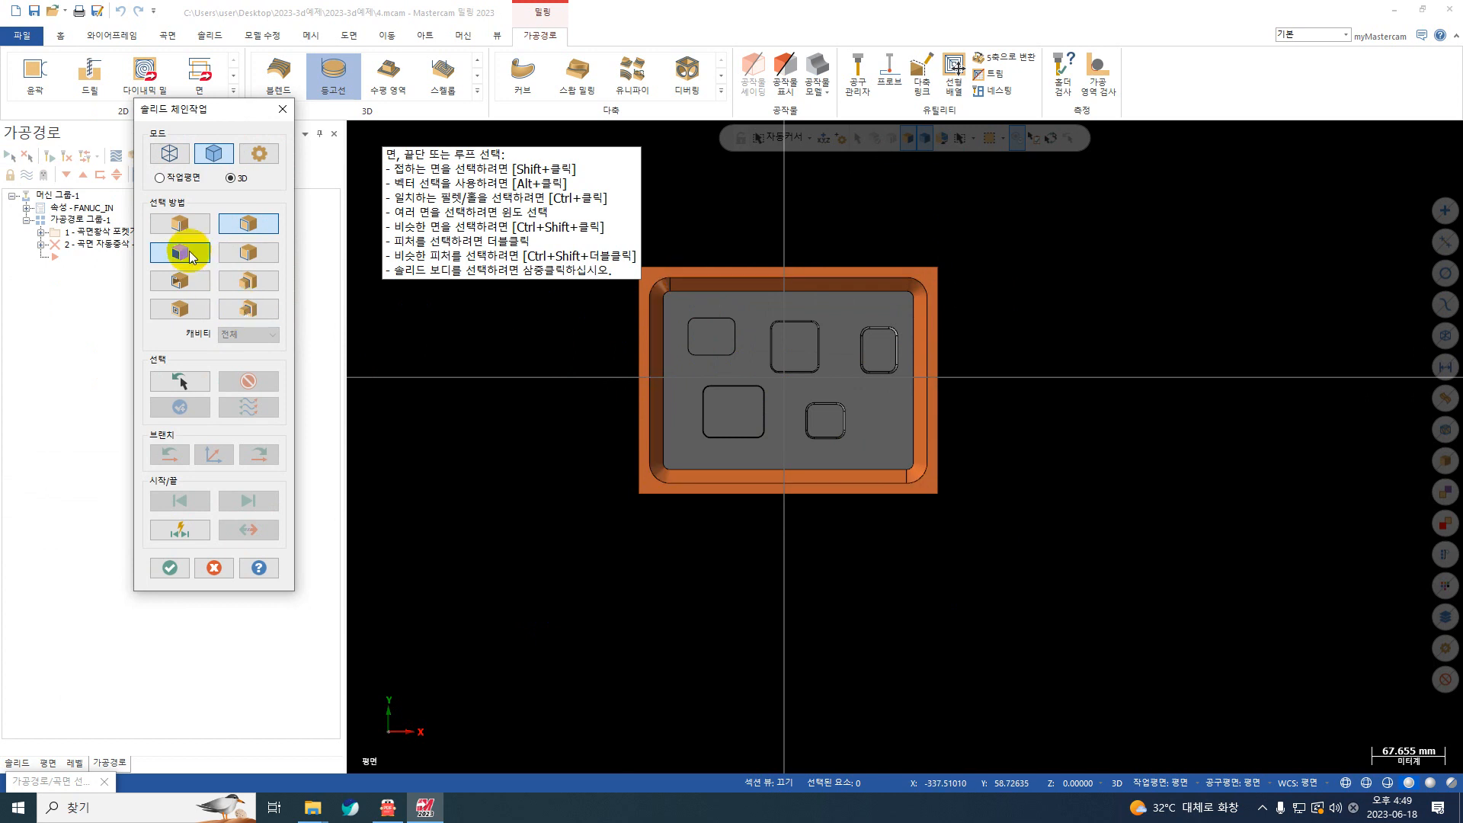
left_click(244, 227)
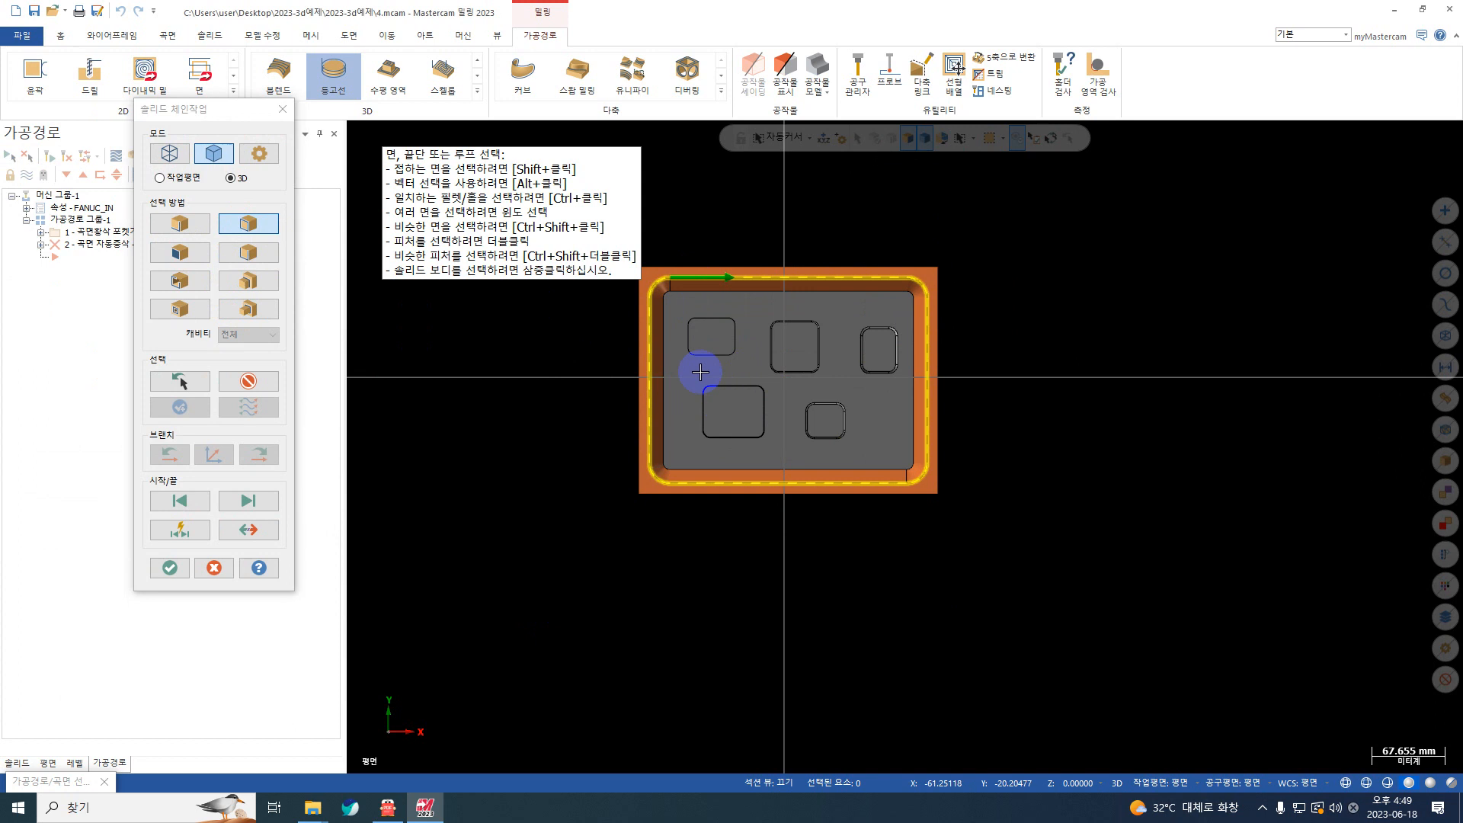
middle_click_drag(696, 366, 663, 310)
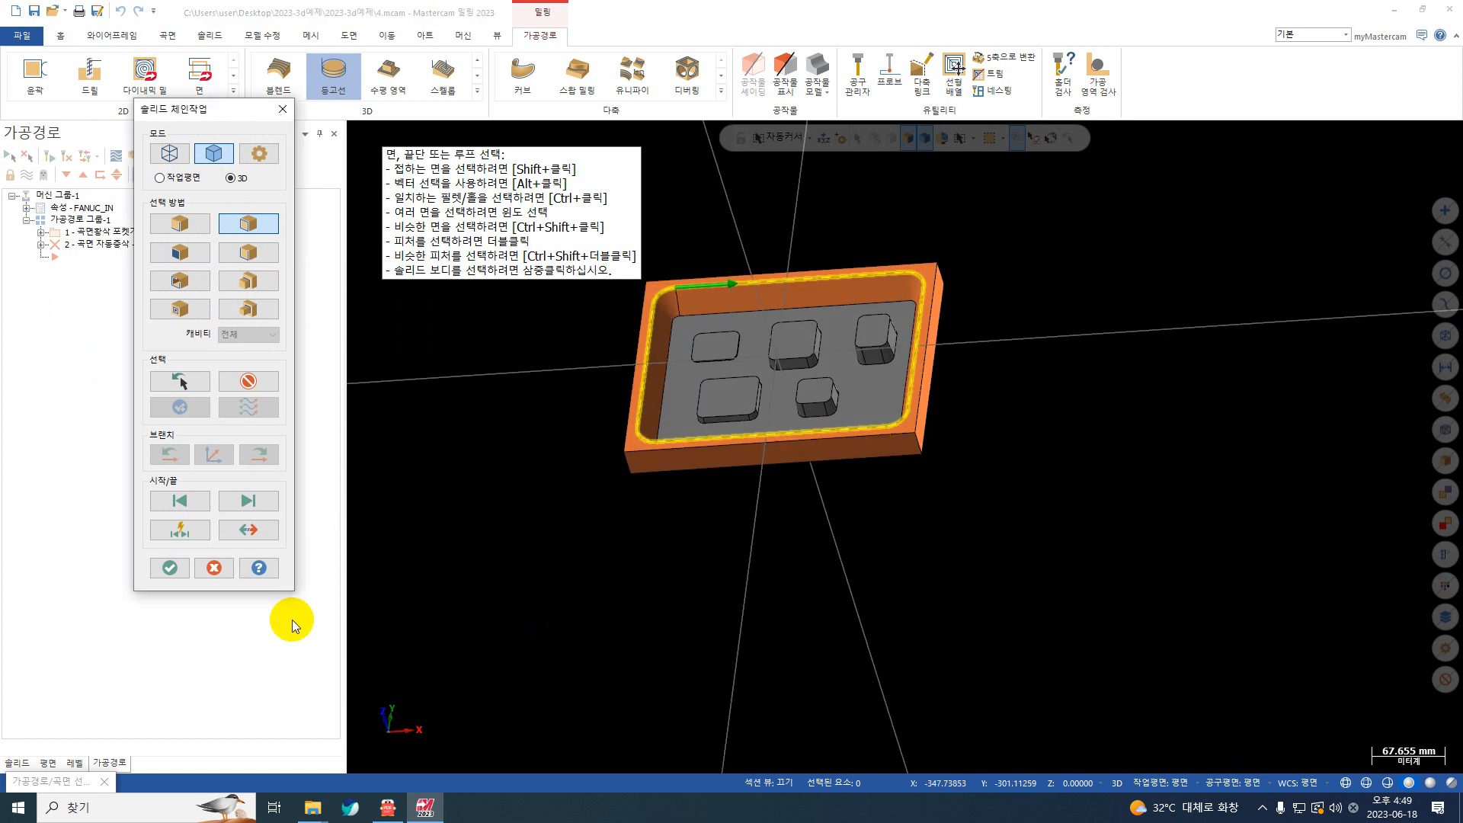
left_click(171, 566)
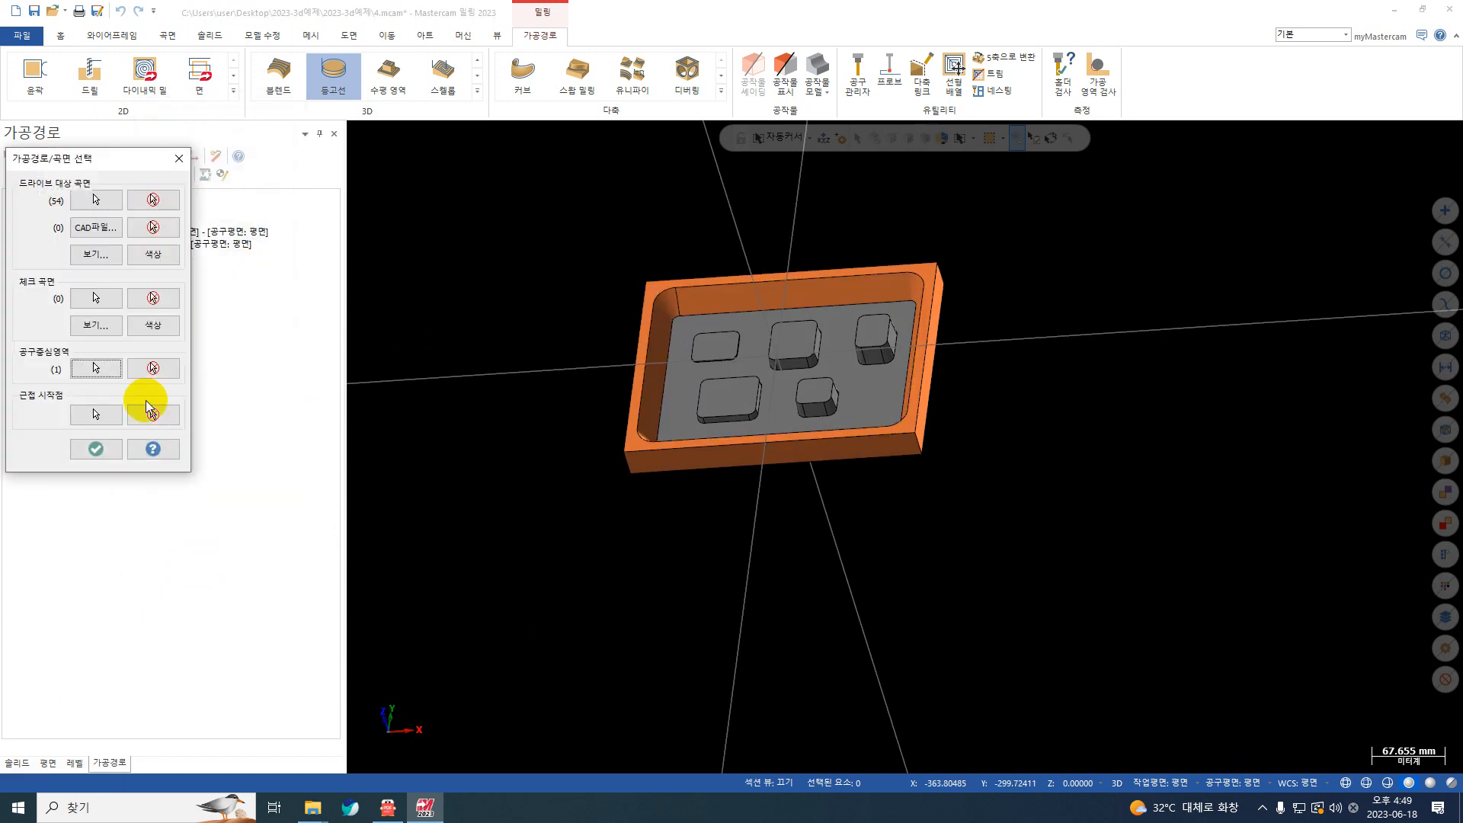
left_click(83, 449)
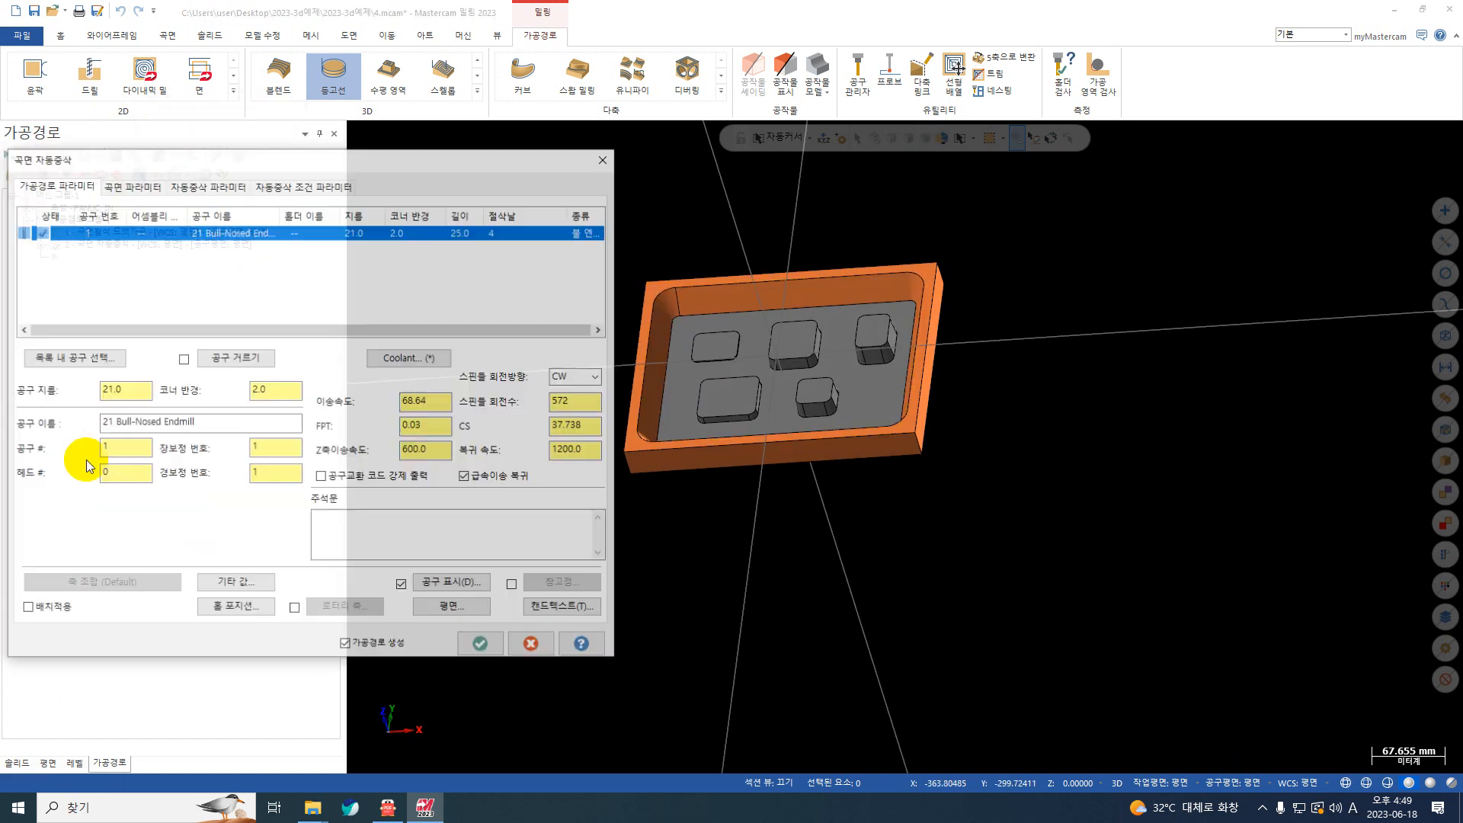
Step: Create a 12 mm bull-nose end mill with a 1 mm corner radius for the restmill toolpath
right_click(183, 260)
left_click(204, 274)
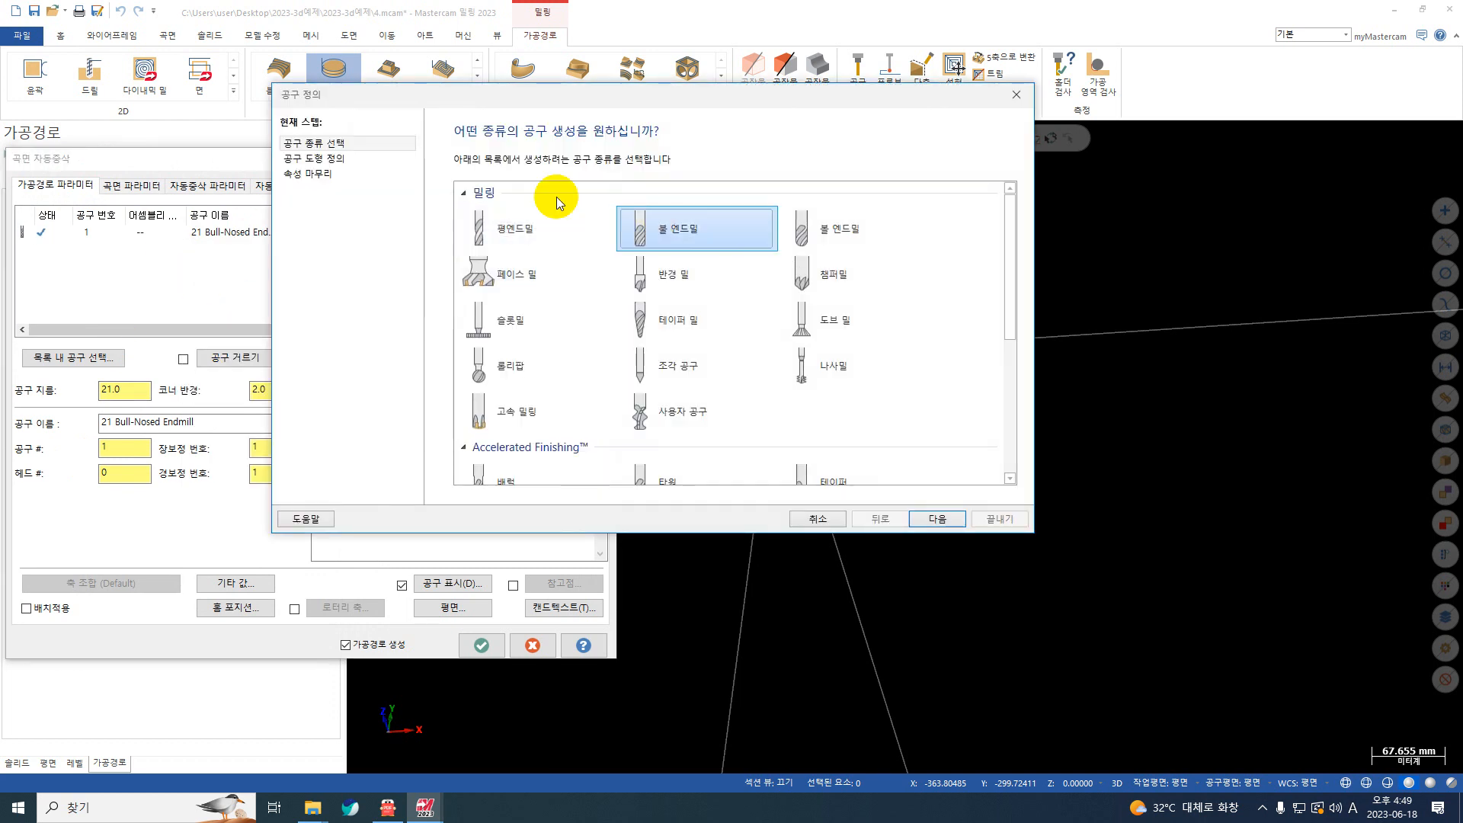
left_click(372, 160)
double_click(640, 326)
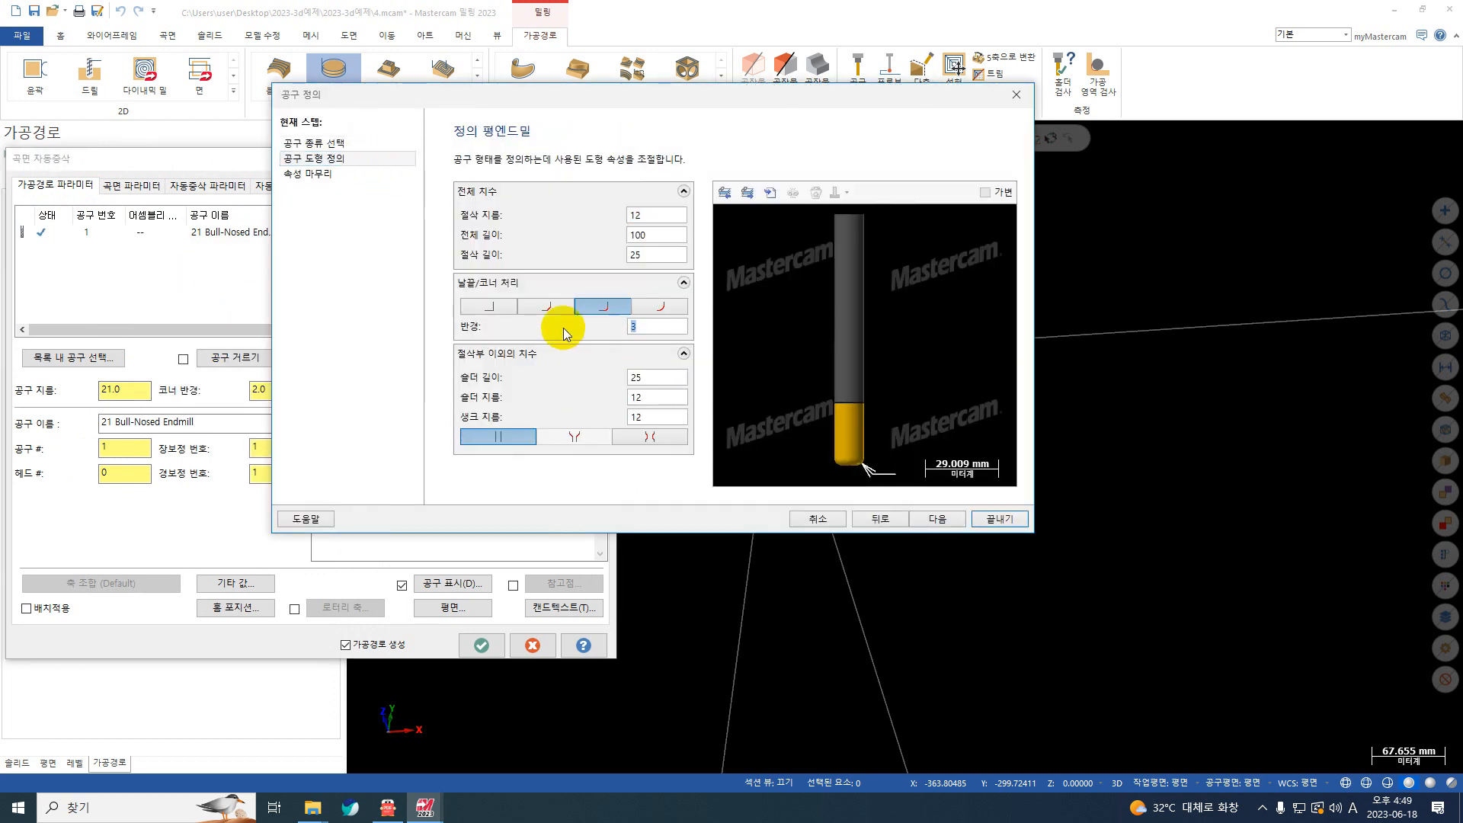
type("1")
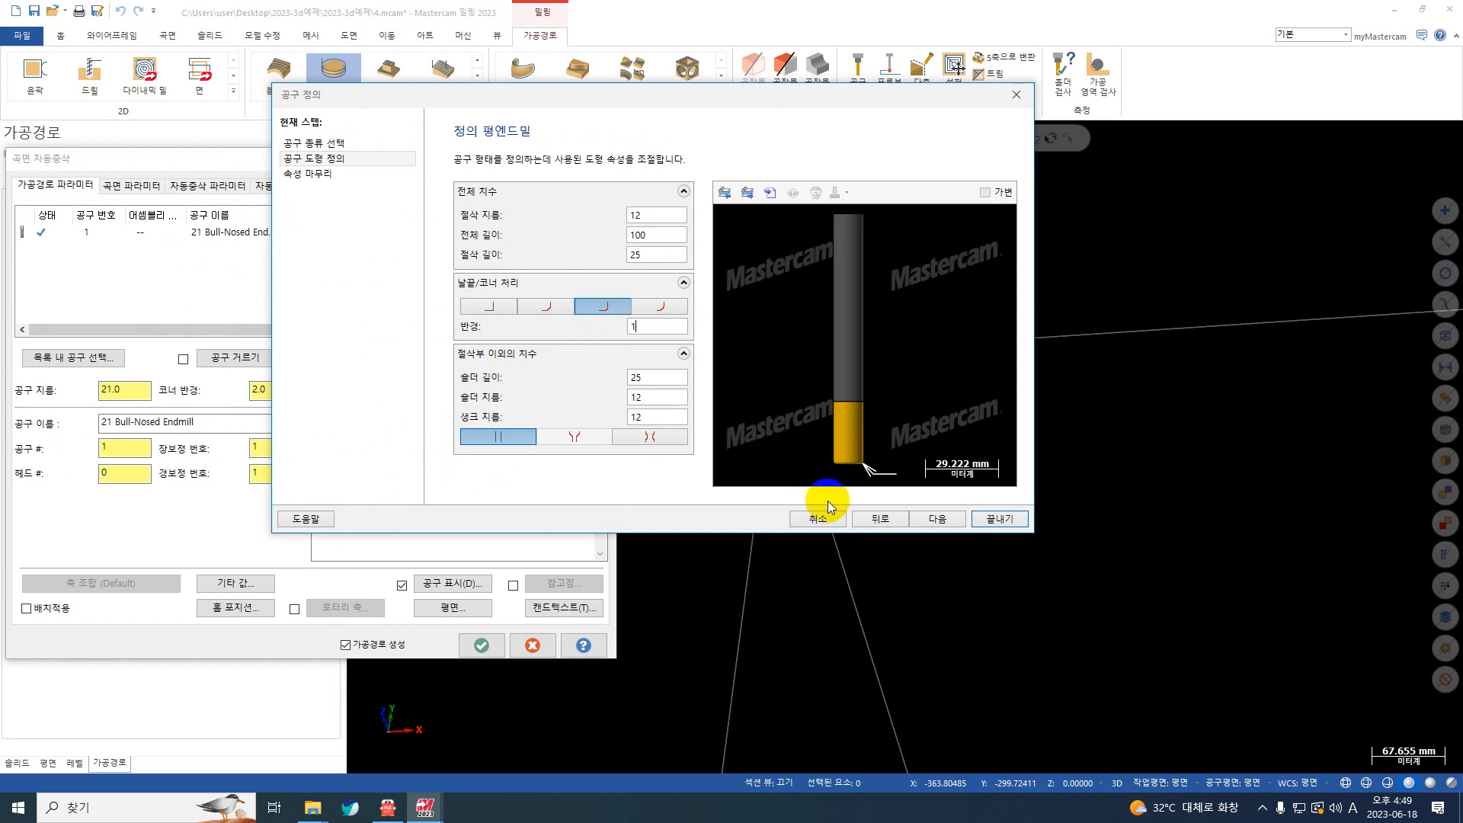
left_click(999, 518)
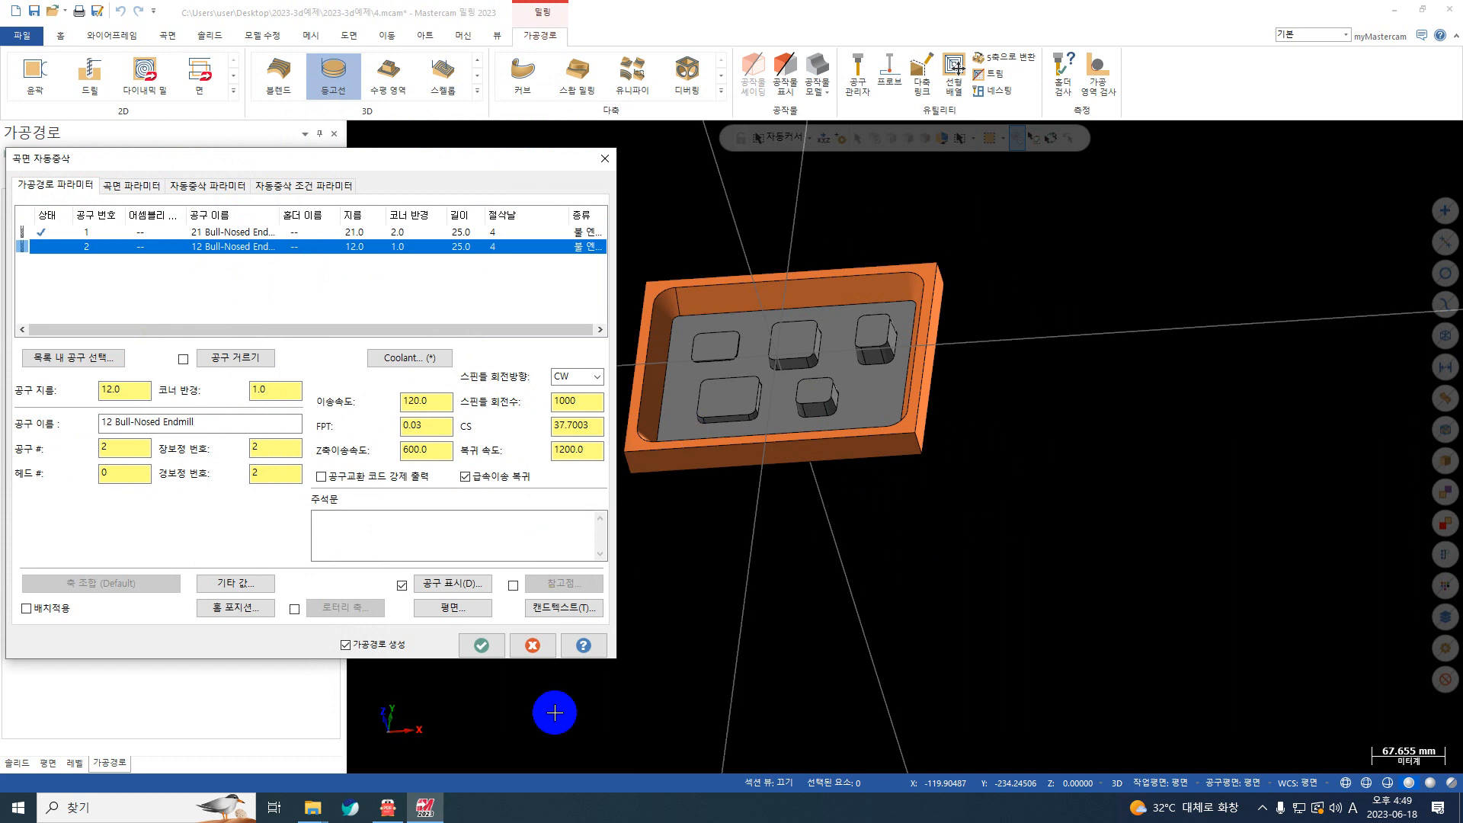
Step: Switch to the PDF manual mastercam2023-0515-수정.pdf in 알PDF and look up the restmill section (자동중삭)
left_click(390, 805)
scroll(689, 336, "down", 15)
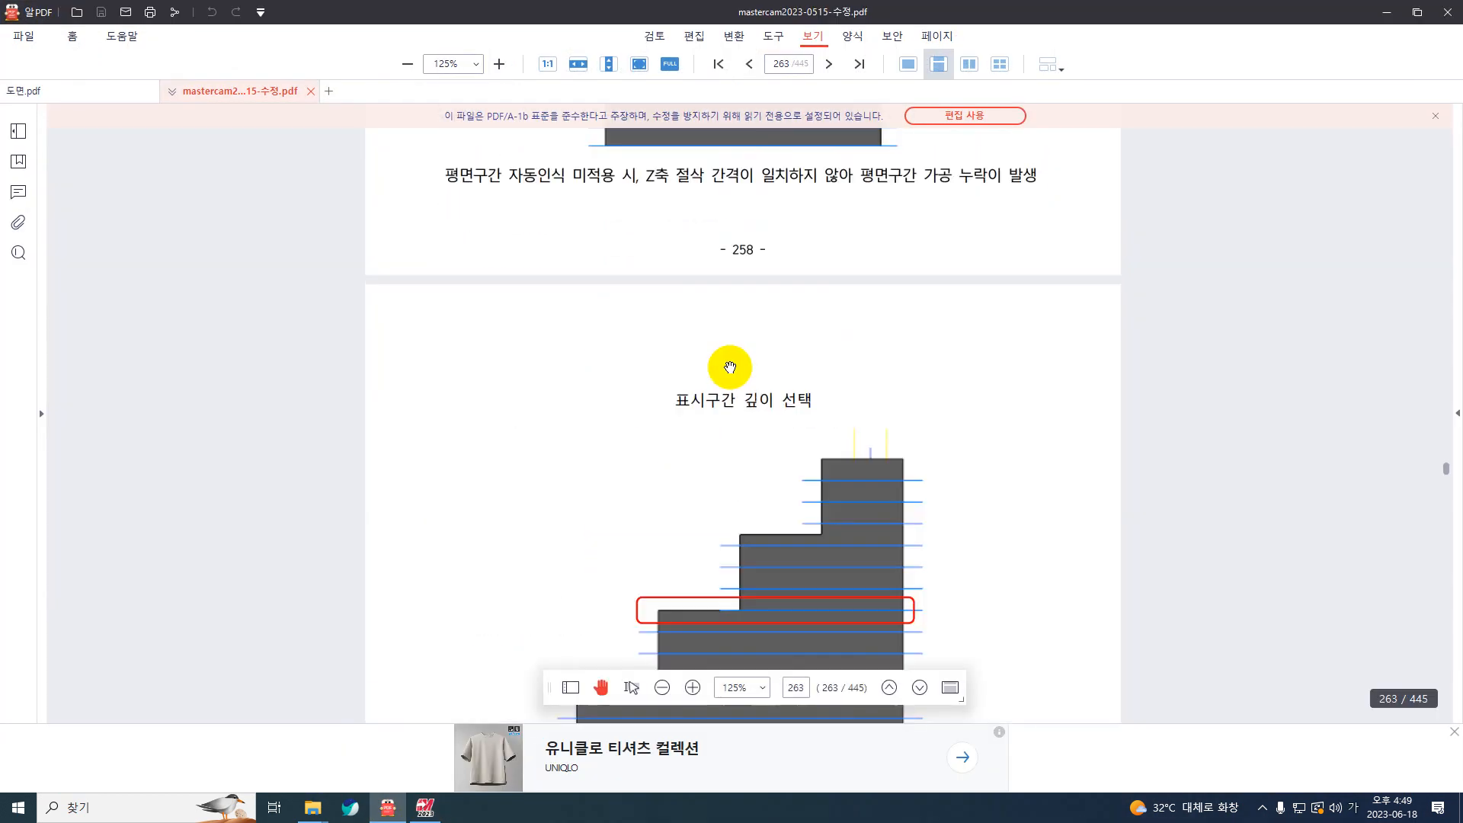
scroll(748, 377, "down", 15)
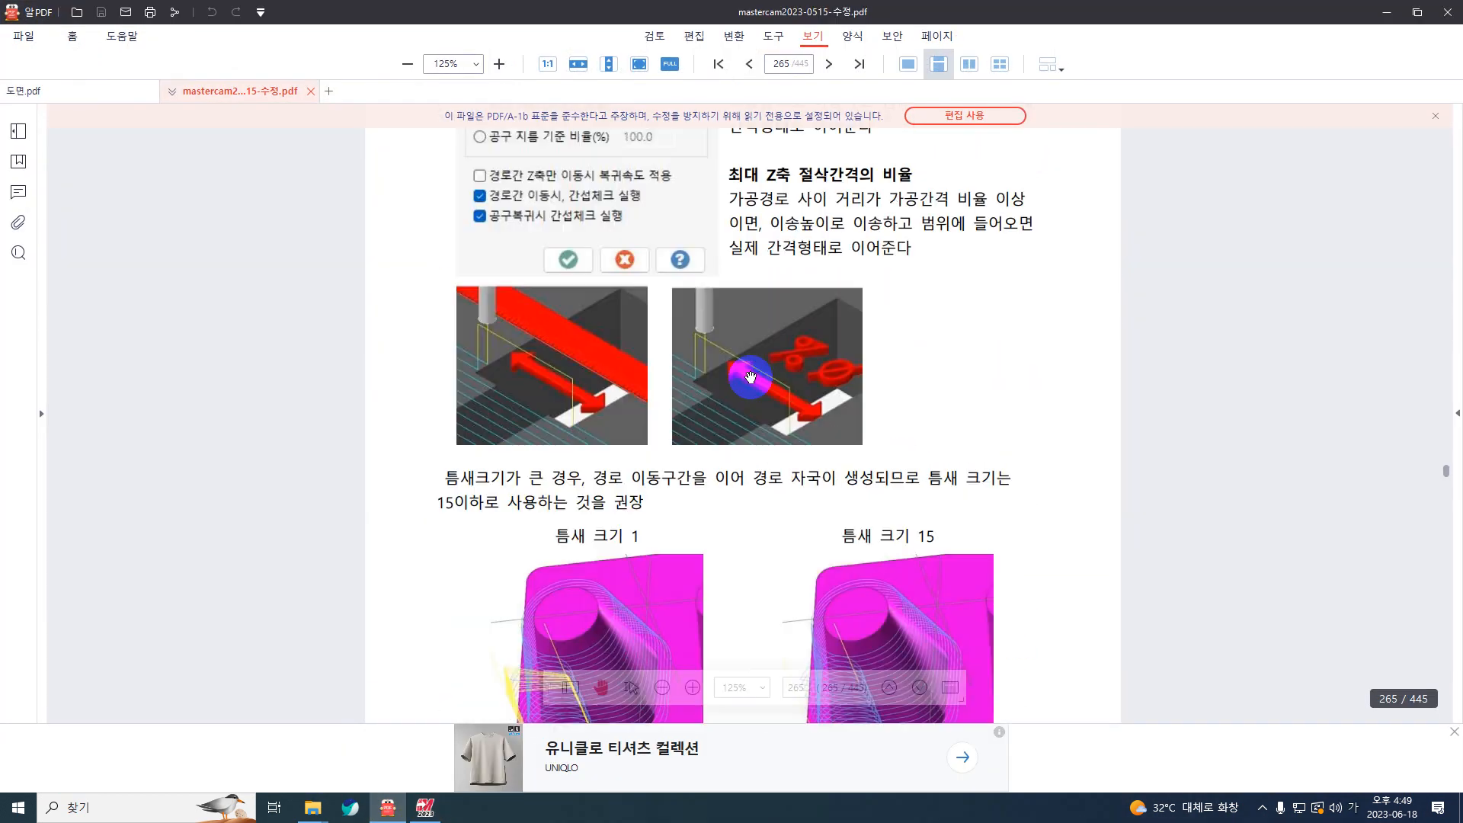
scroll(602, 277, "down", 20)
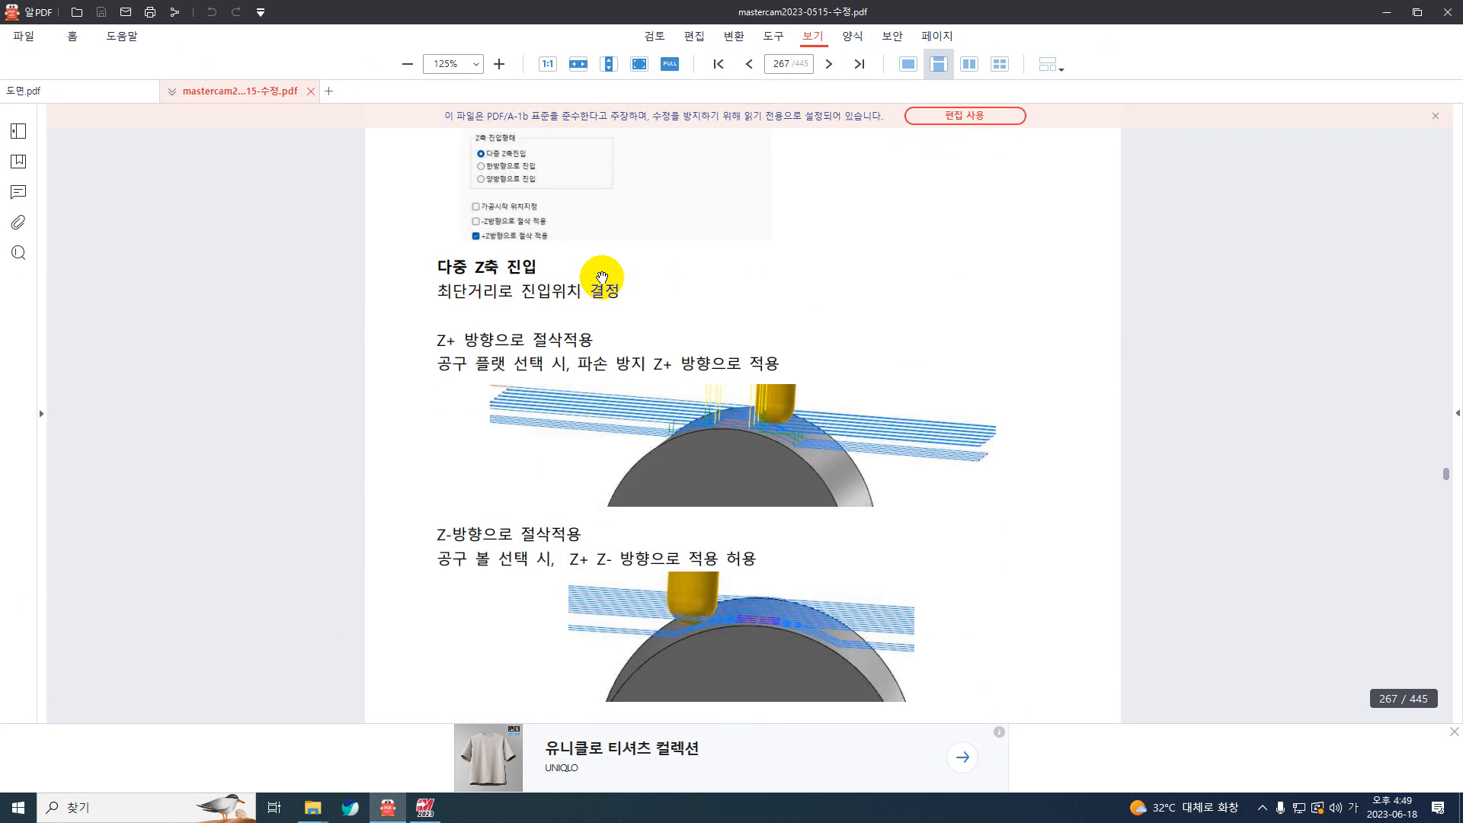
scroll(602, 278, "down", 8)
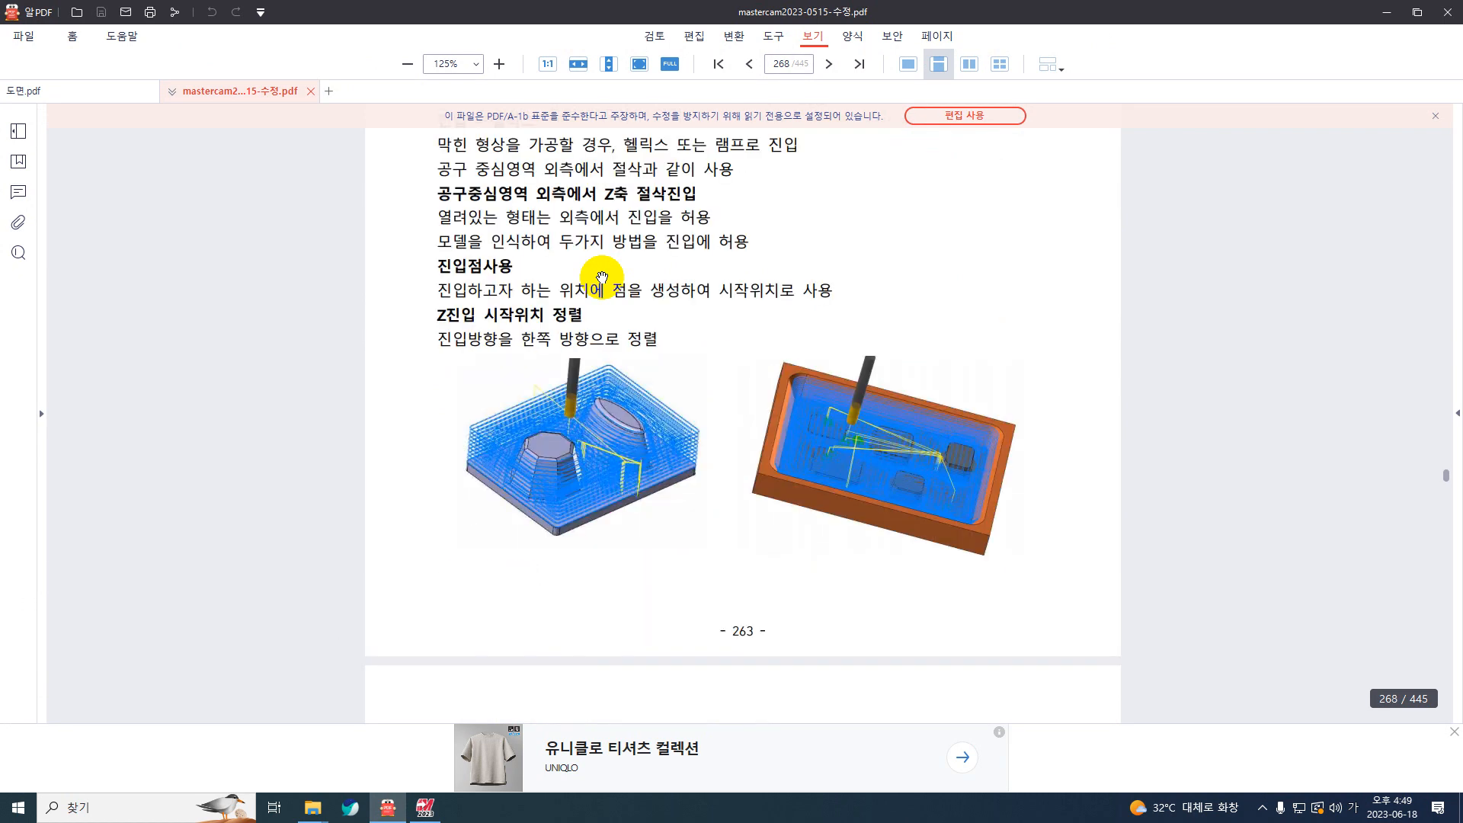
scroll(602, 278, "down", 20)
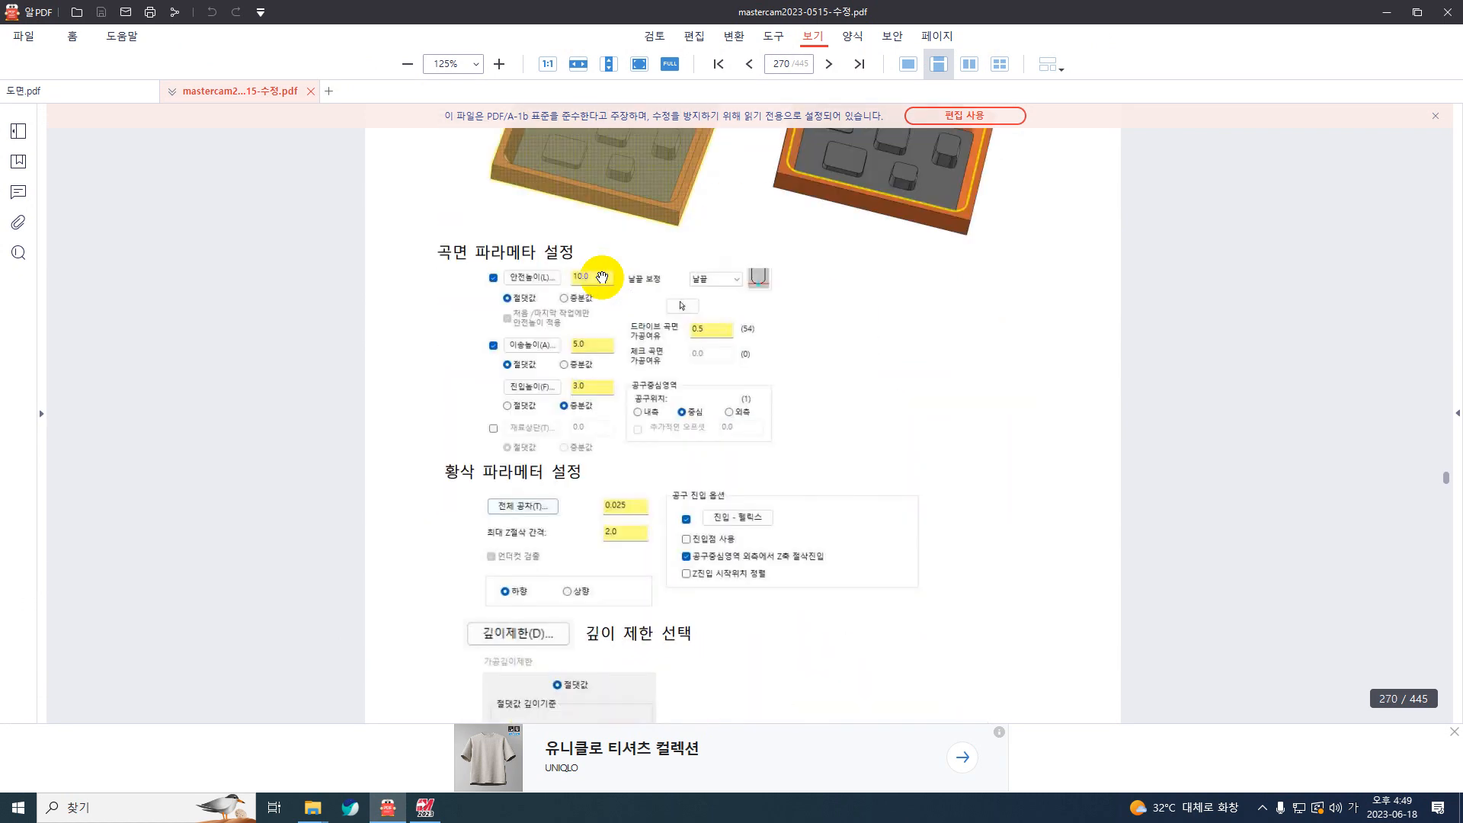
scroll(602, 277, "down", 8)
scroll(602, 278, "down", 15)
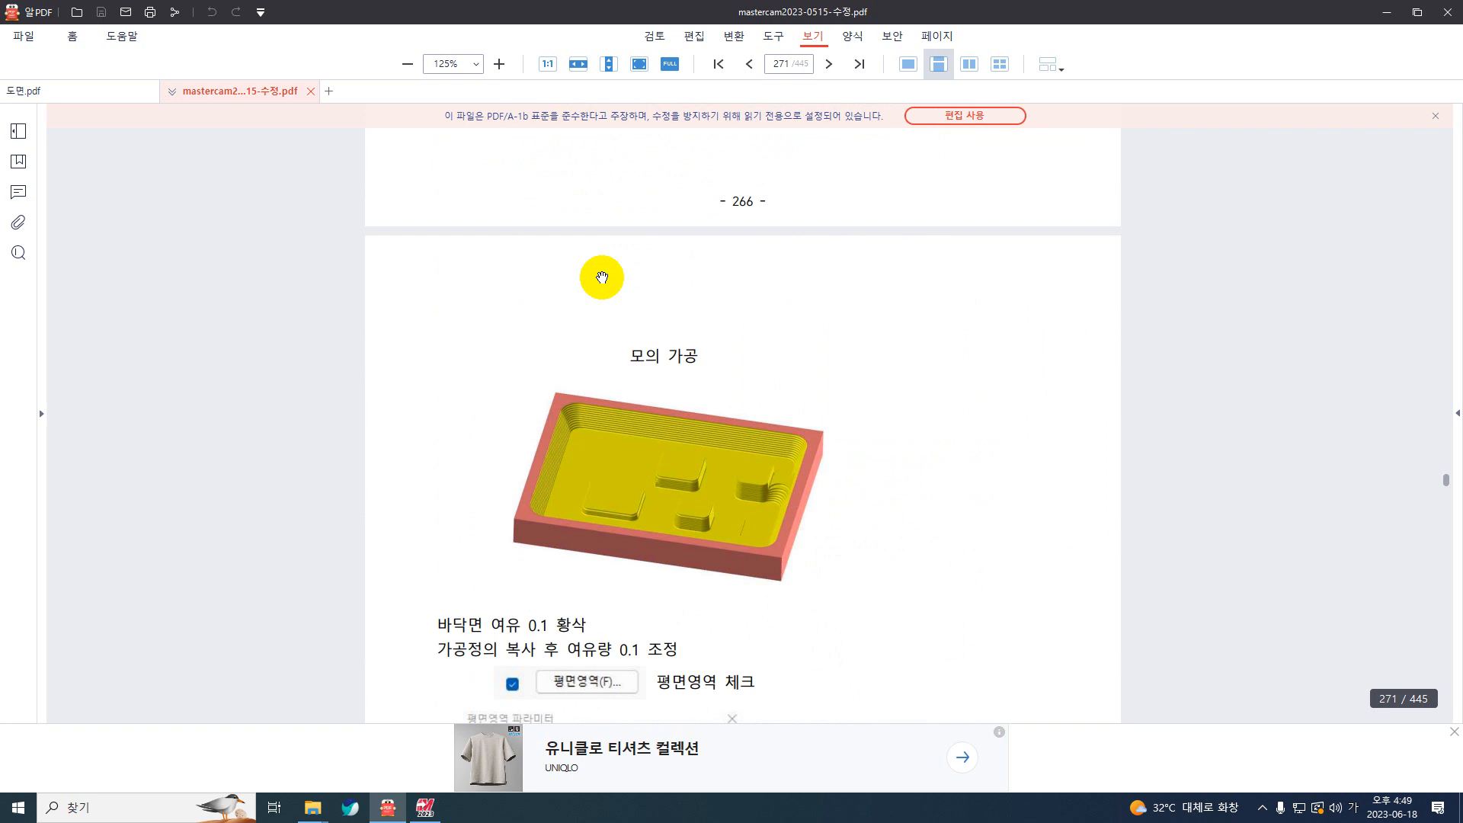
scroll(602, 278, "down", 8)
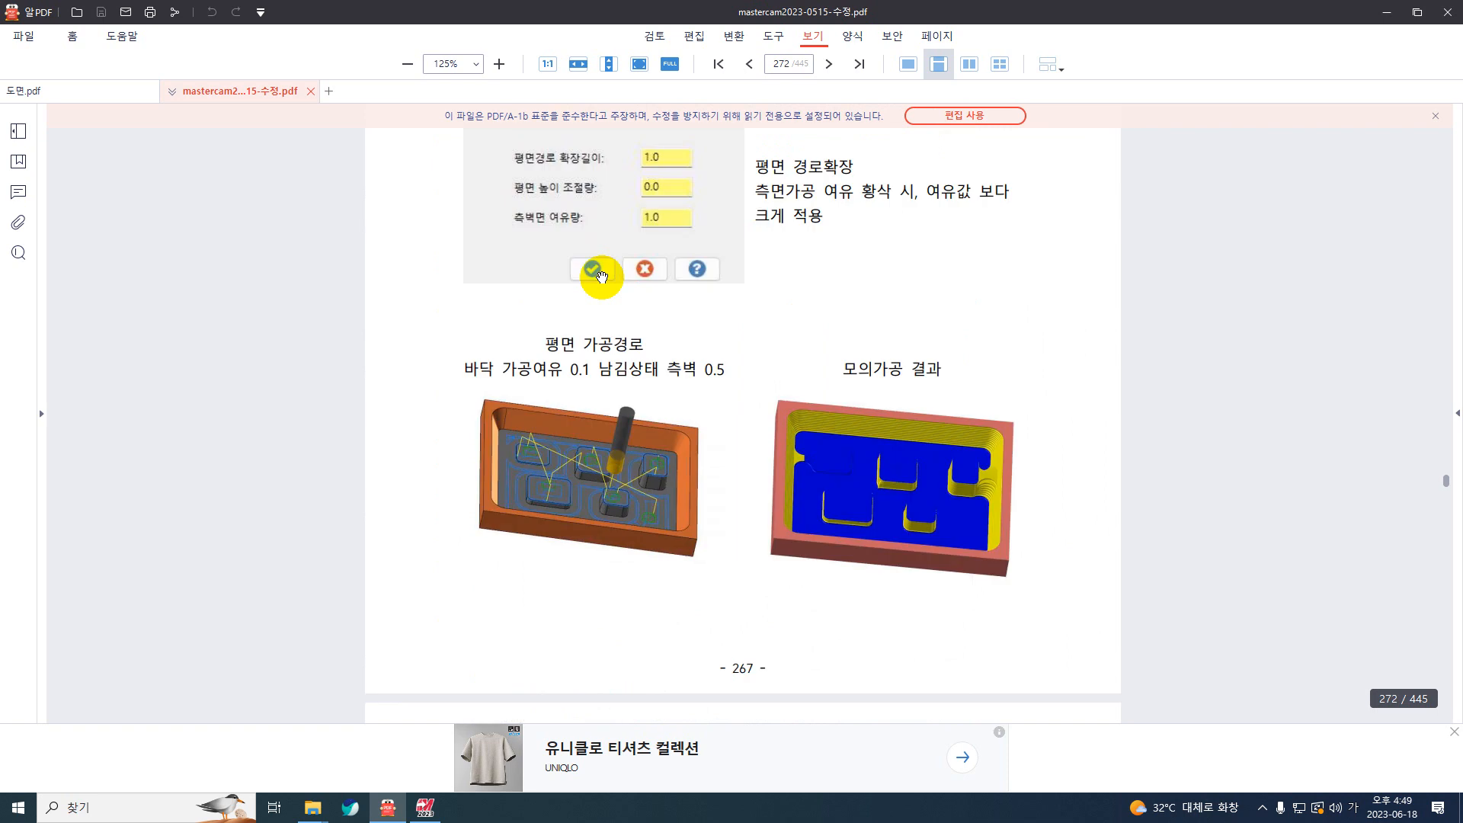
scroll(602, 277, "down", 8)
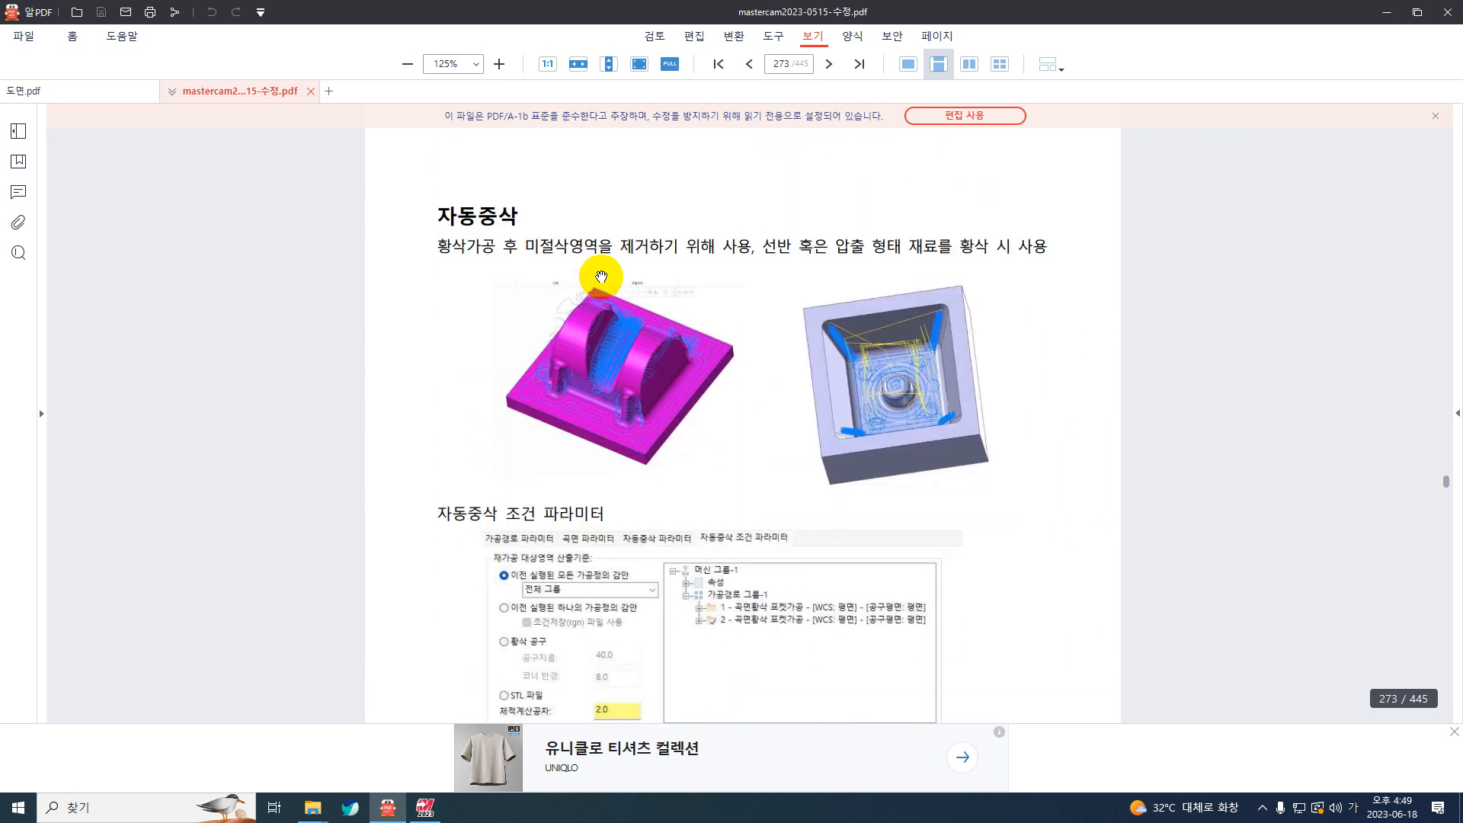
Step: Examine the manual's restmill condition parameters and leftover-stock adjustment options, and return to Mastercam
scroll(604, 282, "down", 5)
scroll(605, 304, "up", 12)
scroll(605, 320, "up", 1)
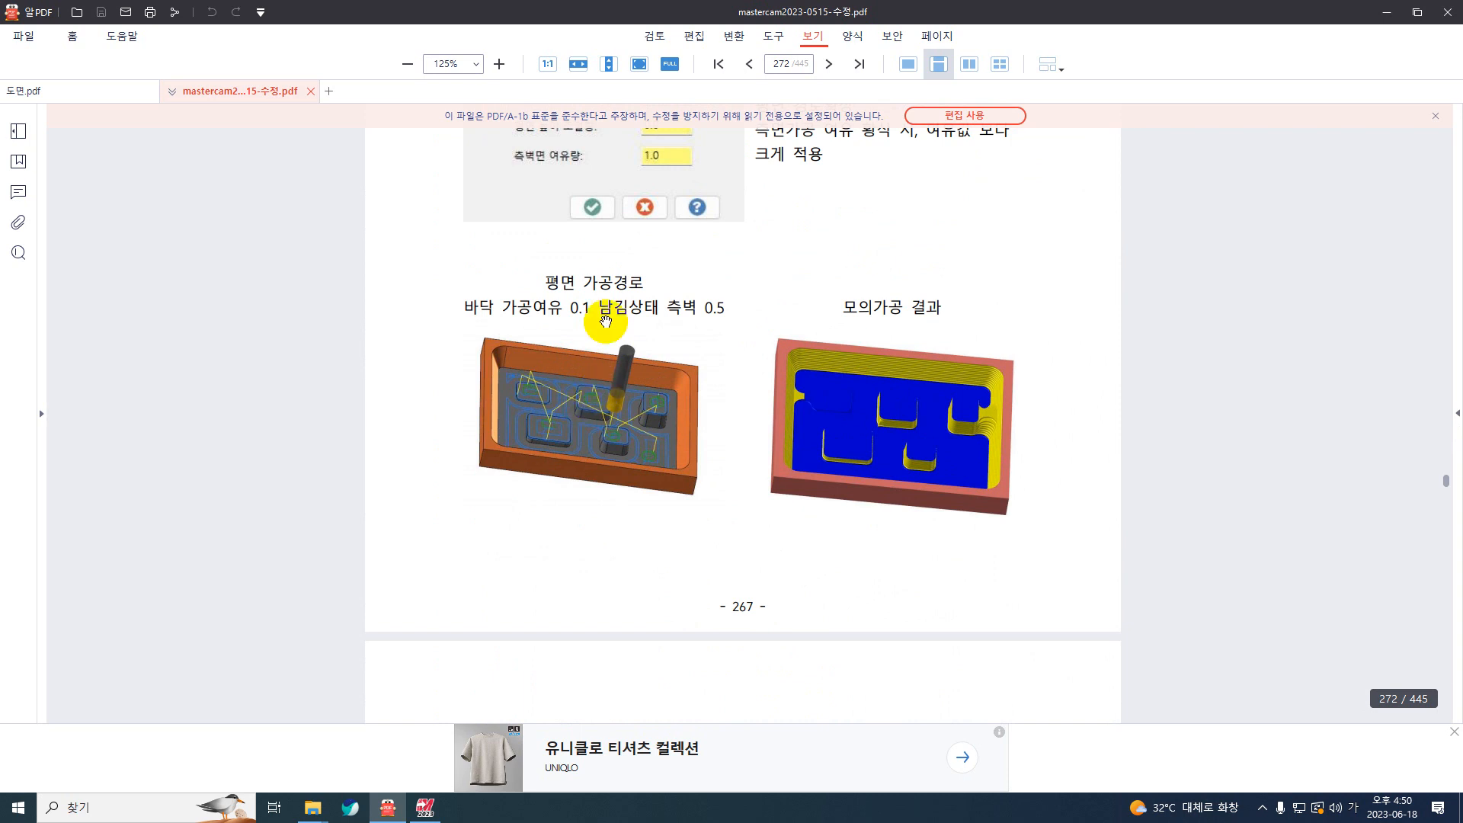
scroll(617, 313, "down", 2)
scroll(726, 390, "down", 10)
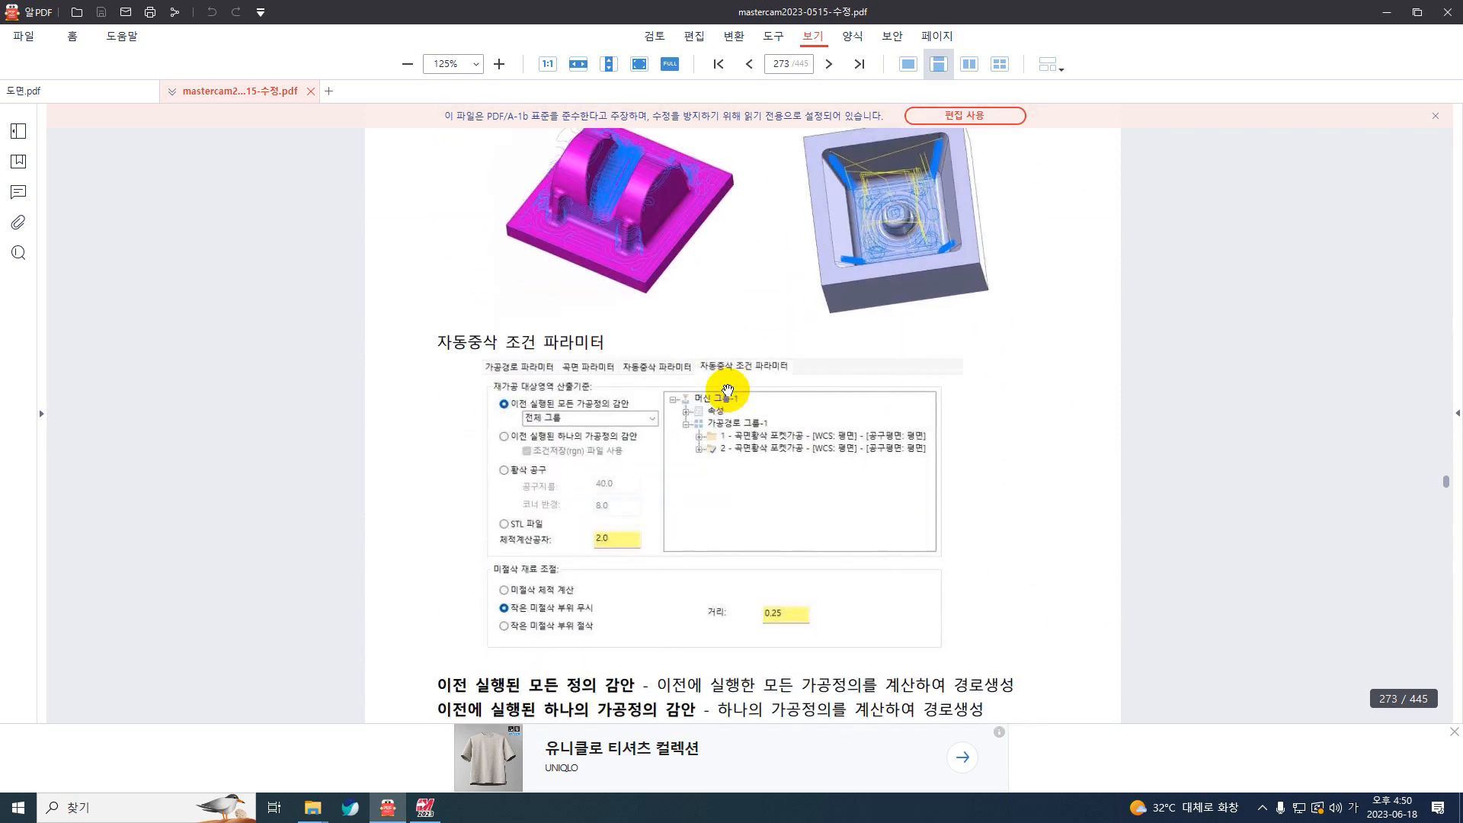
scroll(726, 389, "up", 6)
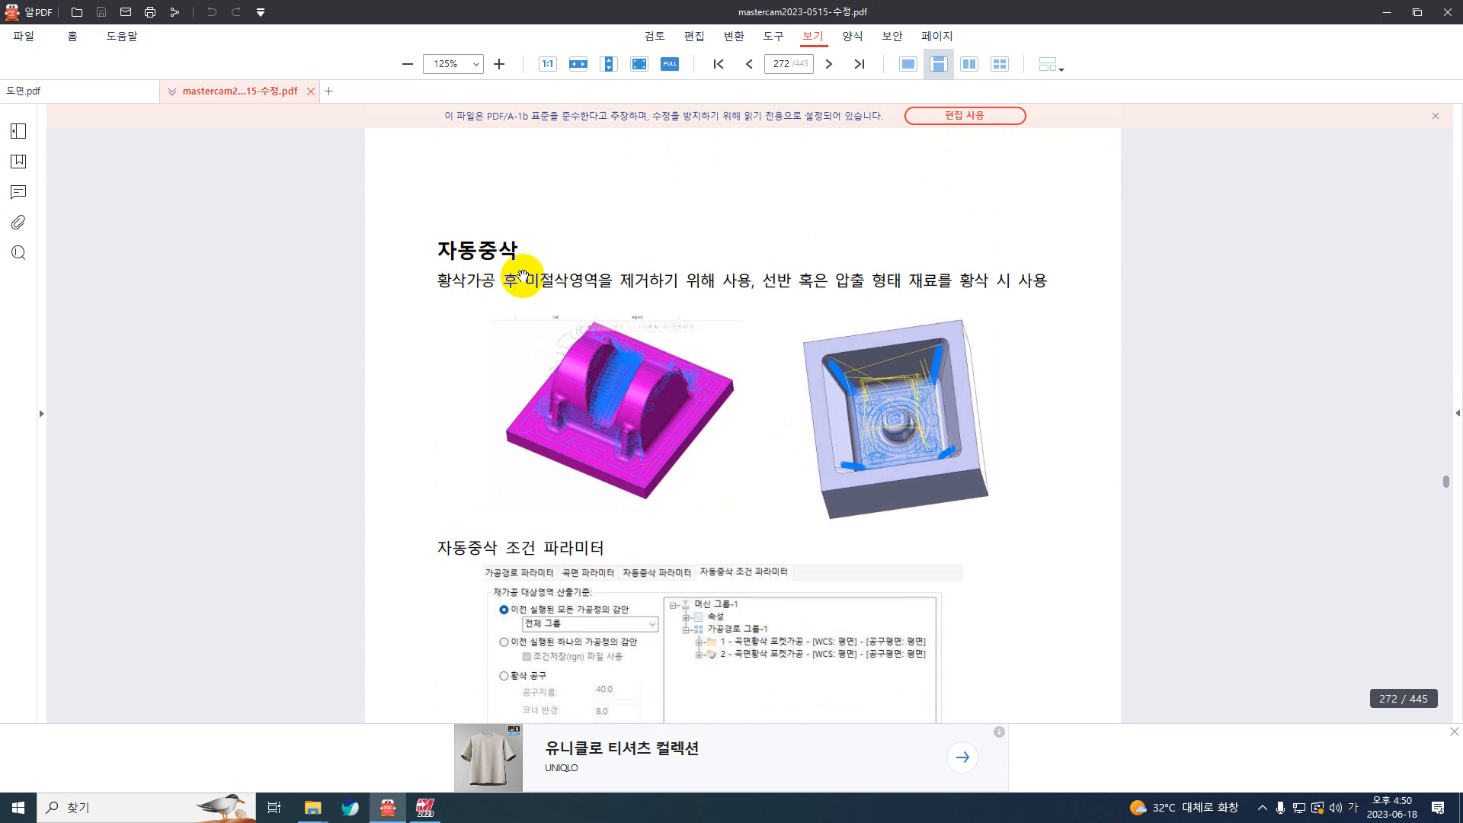
scroll(542, 301, "down", 9)
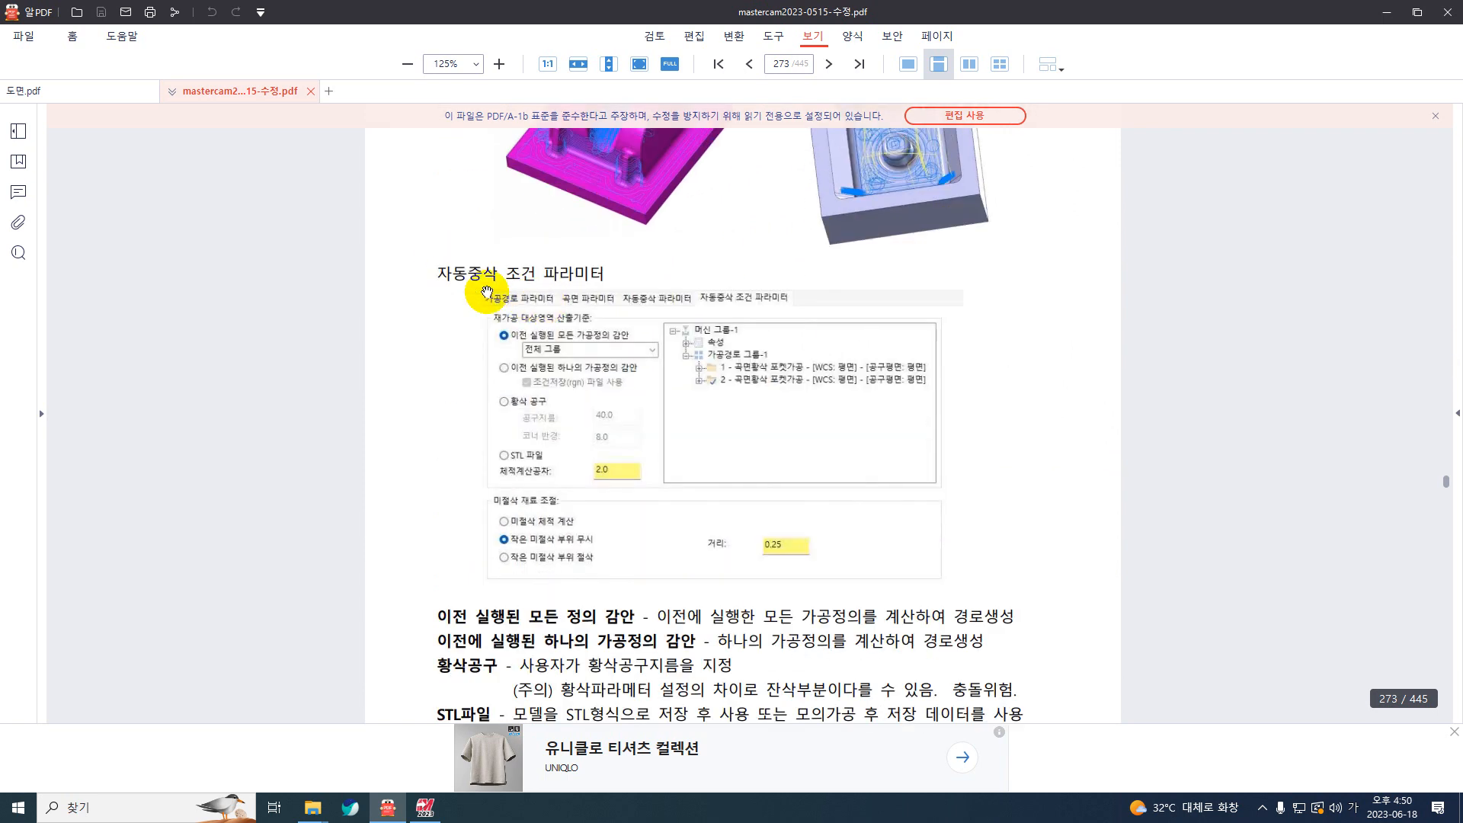
scroll(728, 252, "down", 5)
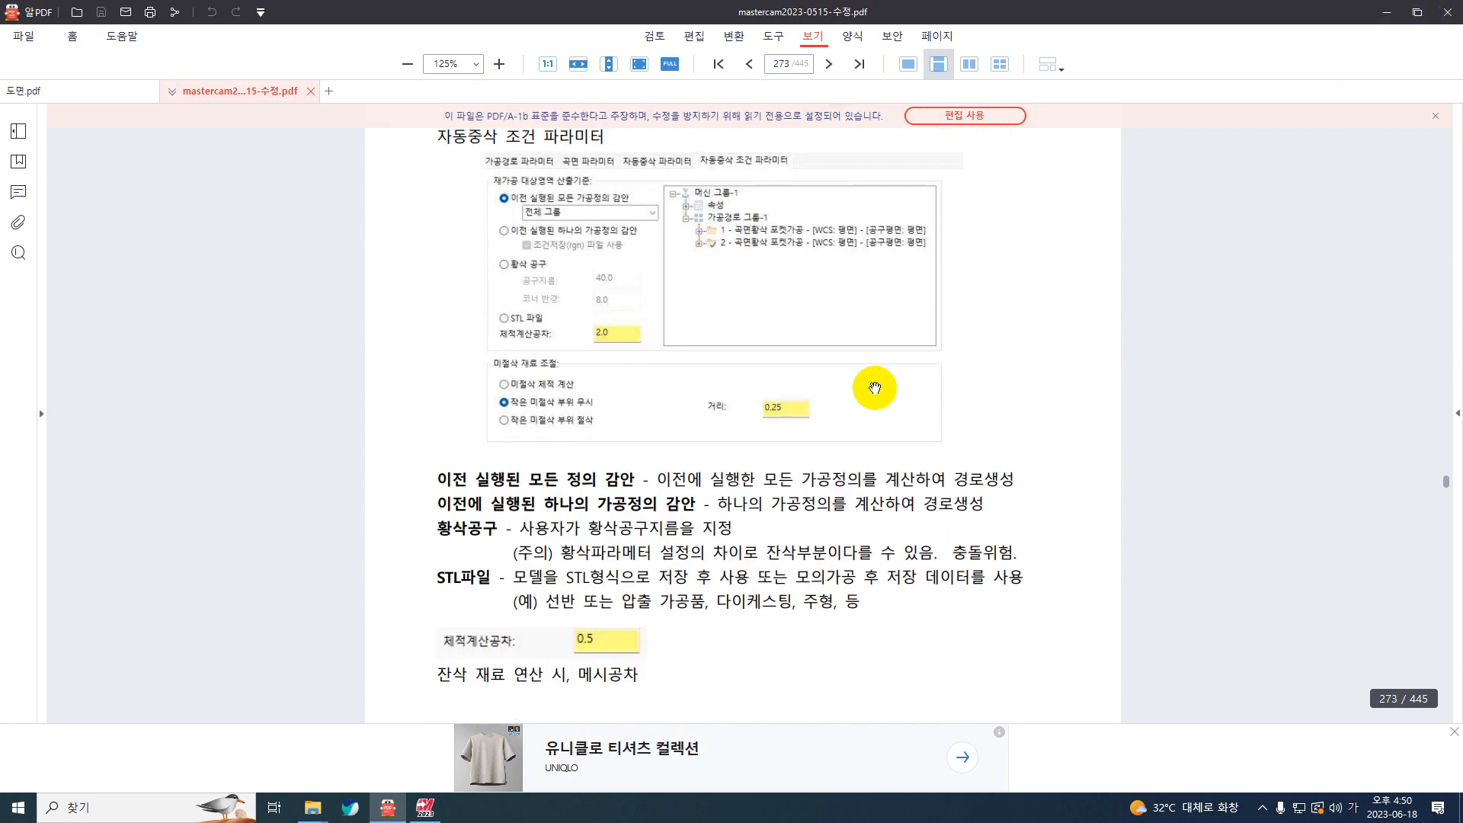
scroll(871, 389, "down", 20)
scroll(871, 391, "down", 3)
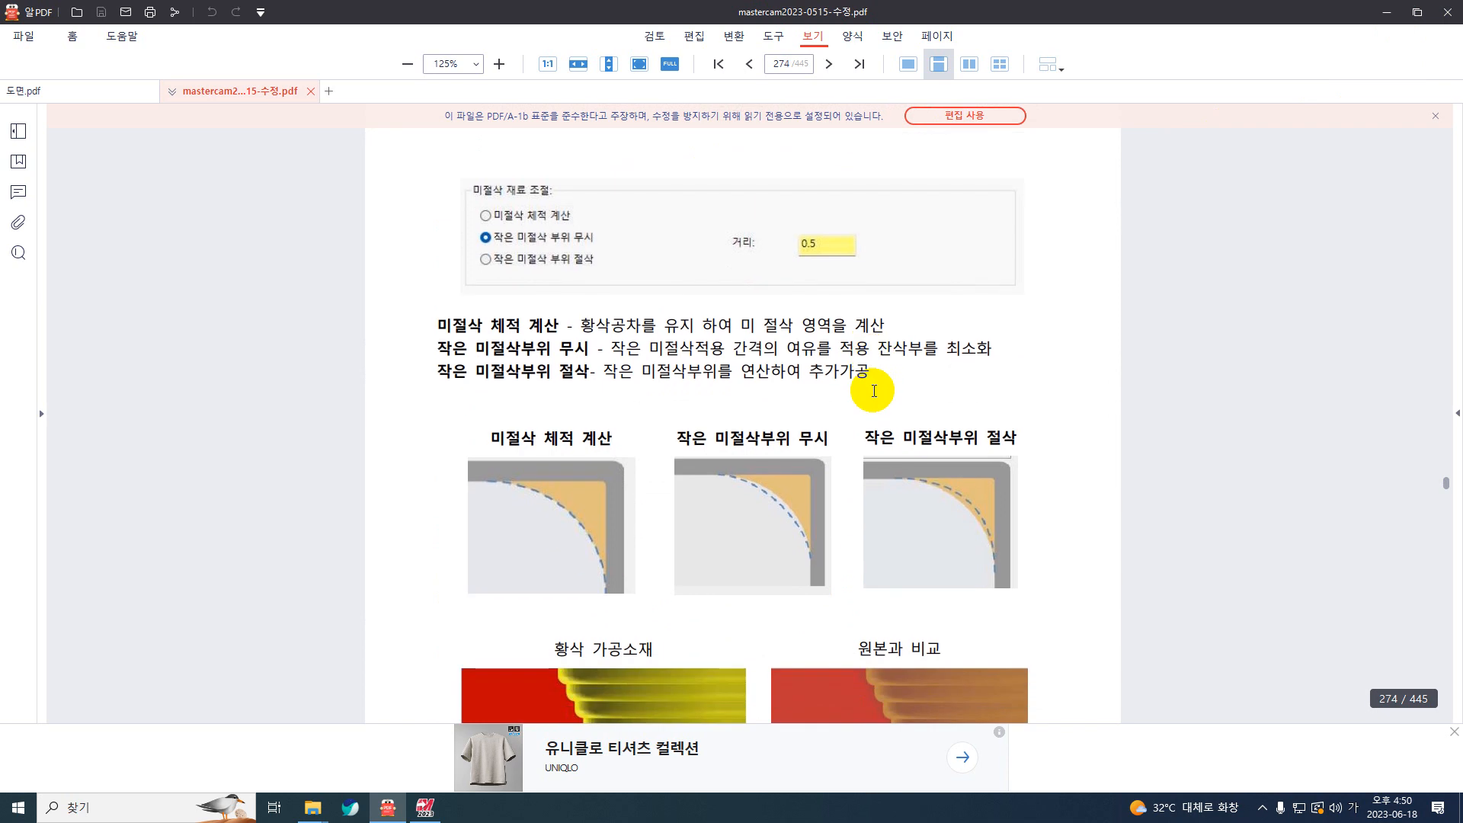
scroll(1124, 282, "down", 5)
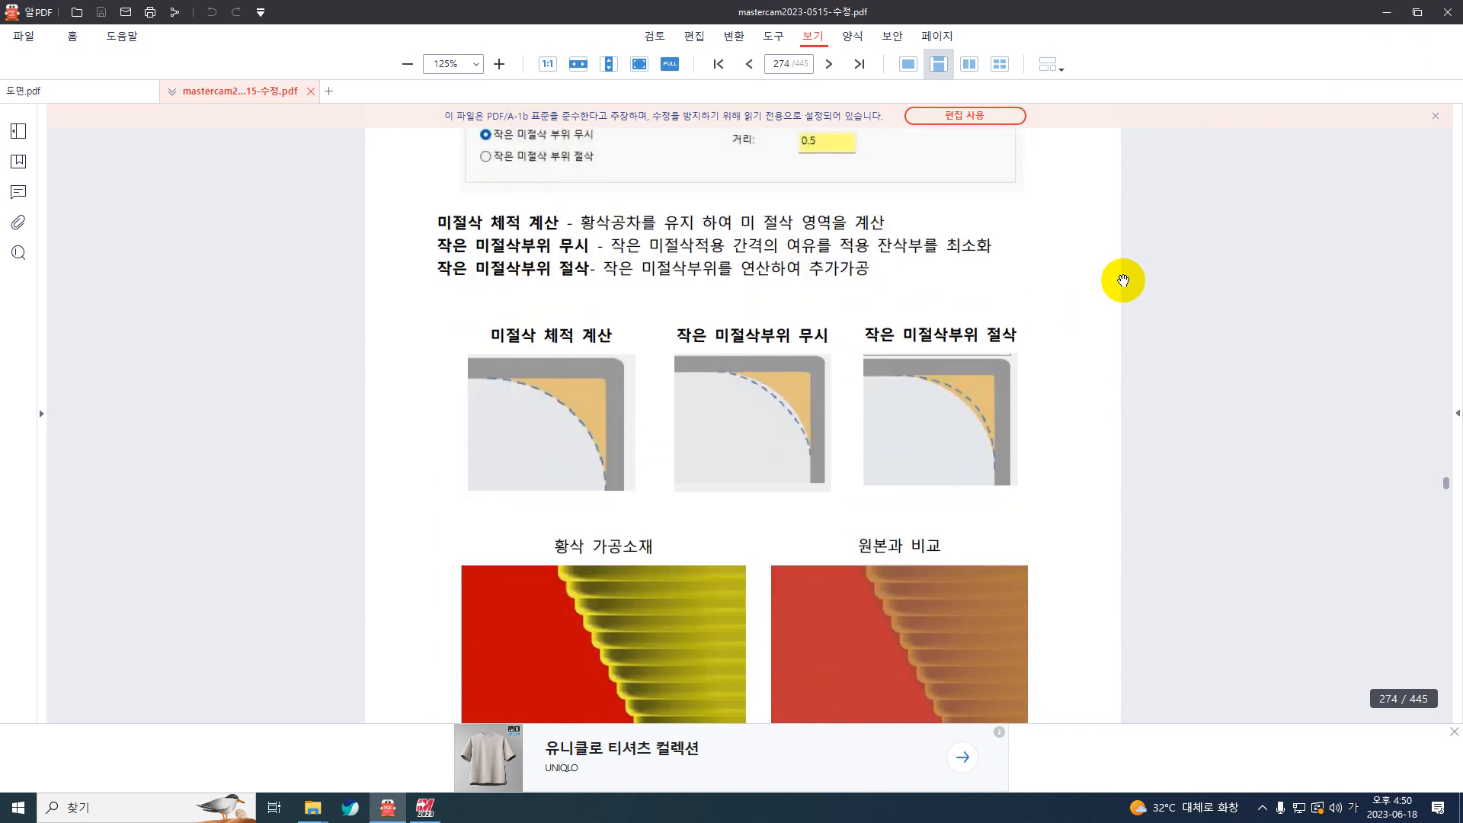
left_click(1386, 12)
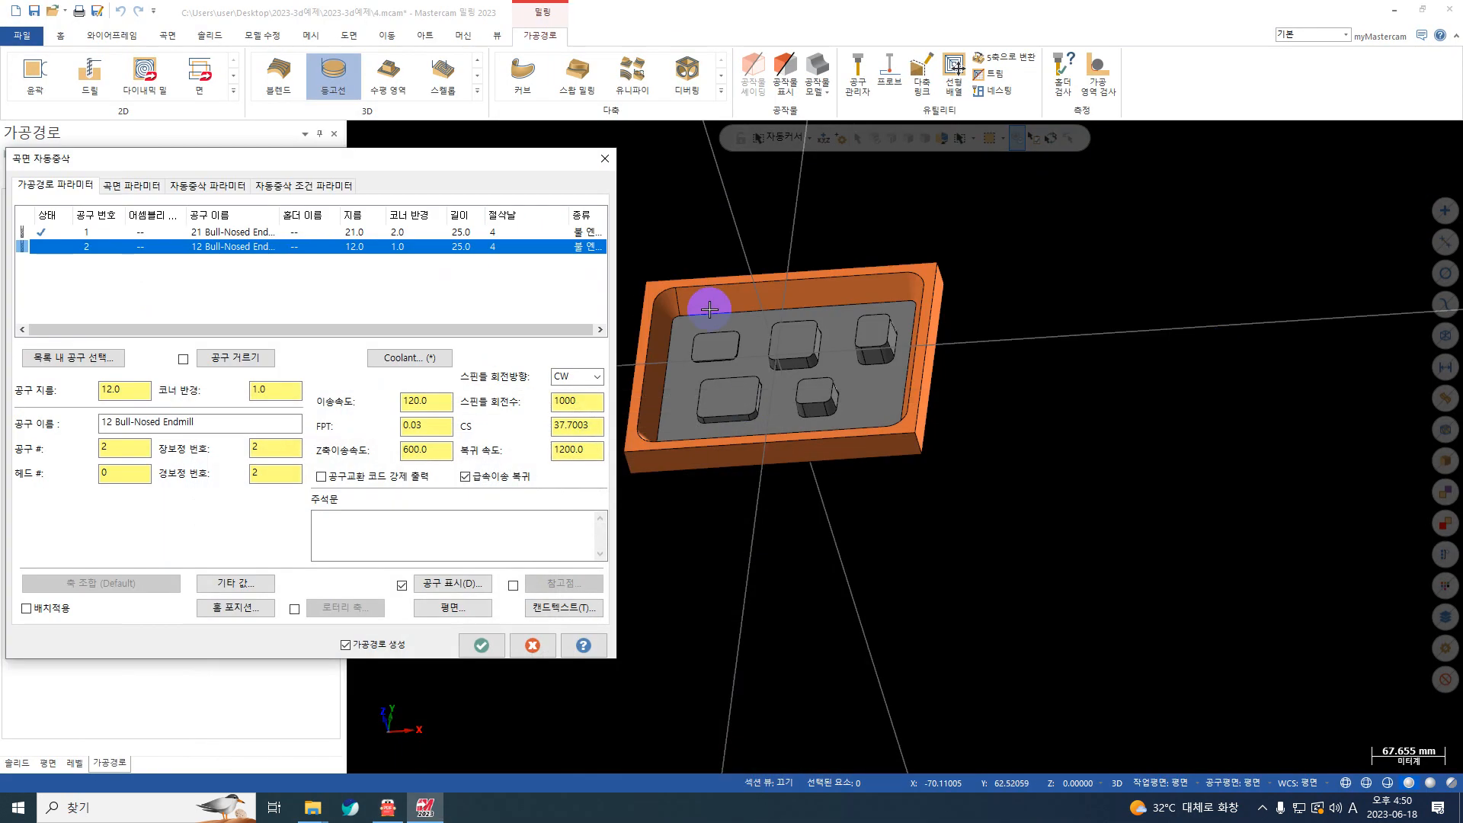
Step: Set the maximum Z stepdown to 1.0 in the restmill parameters
left_click(141, 187)
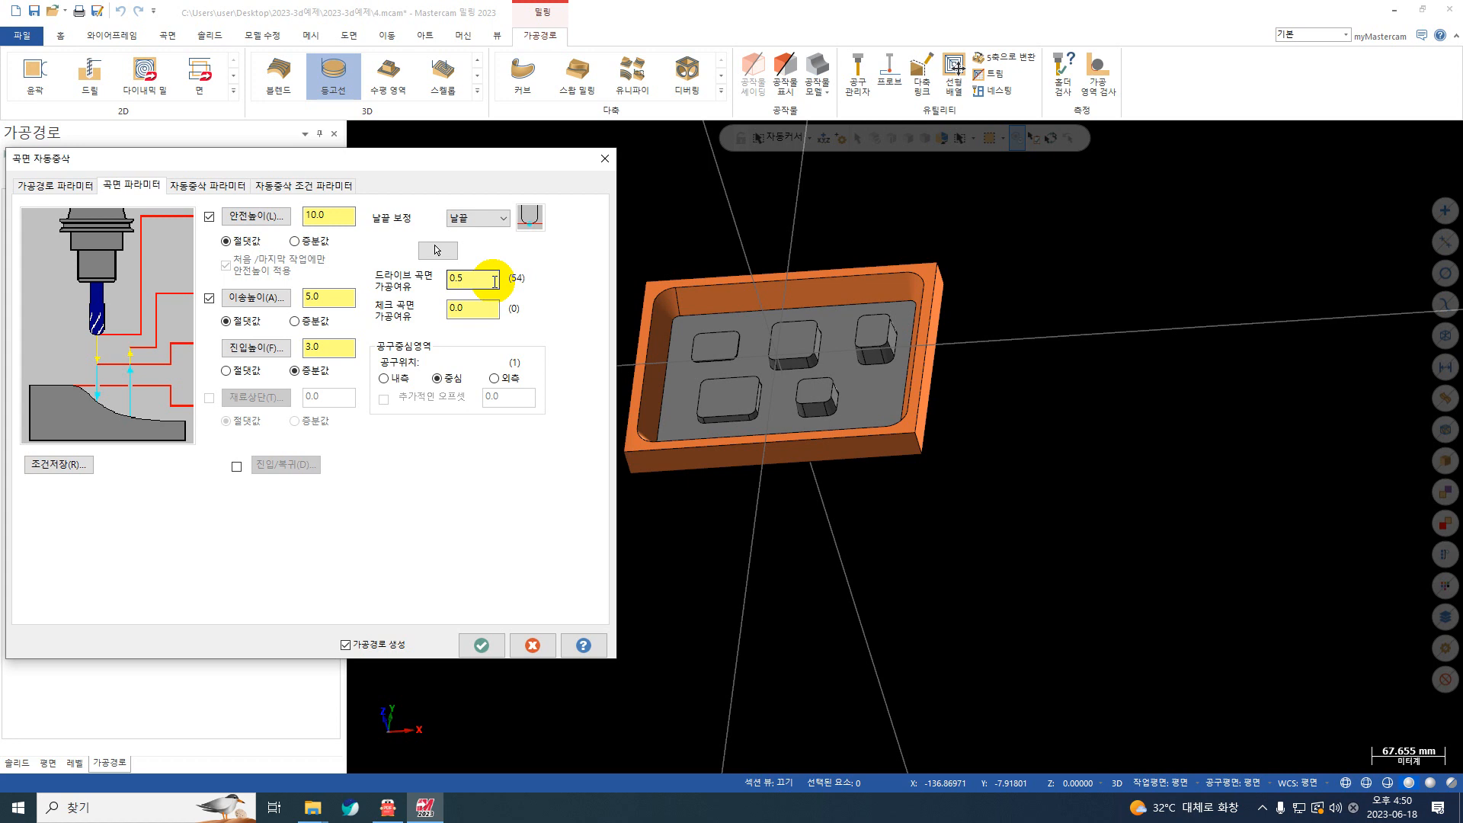
left_click(186, 187)
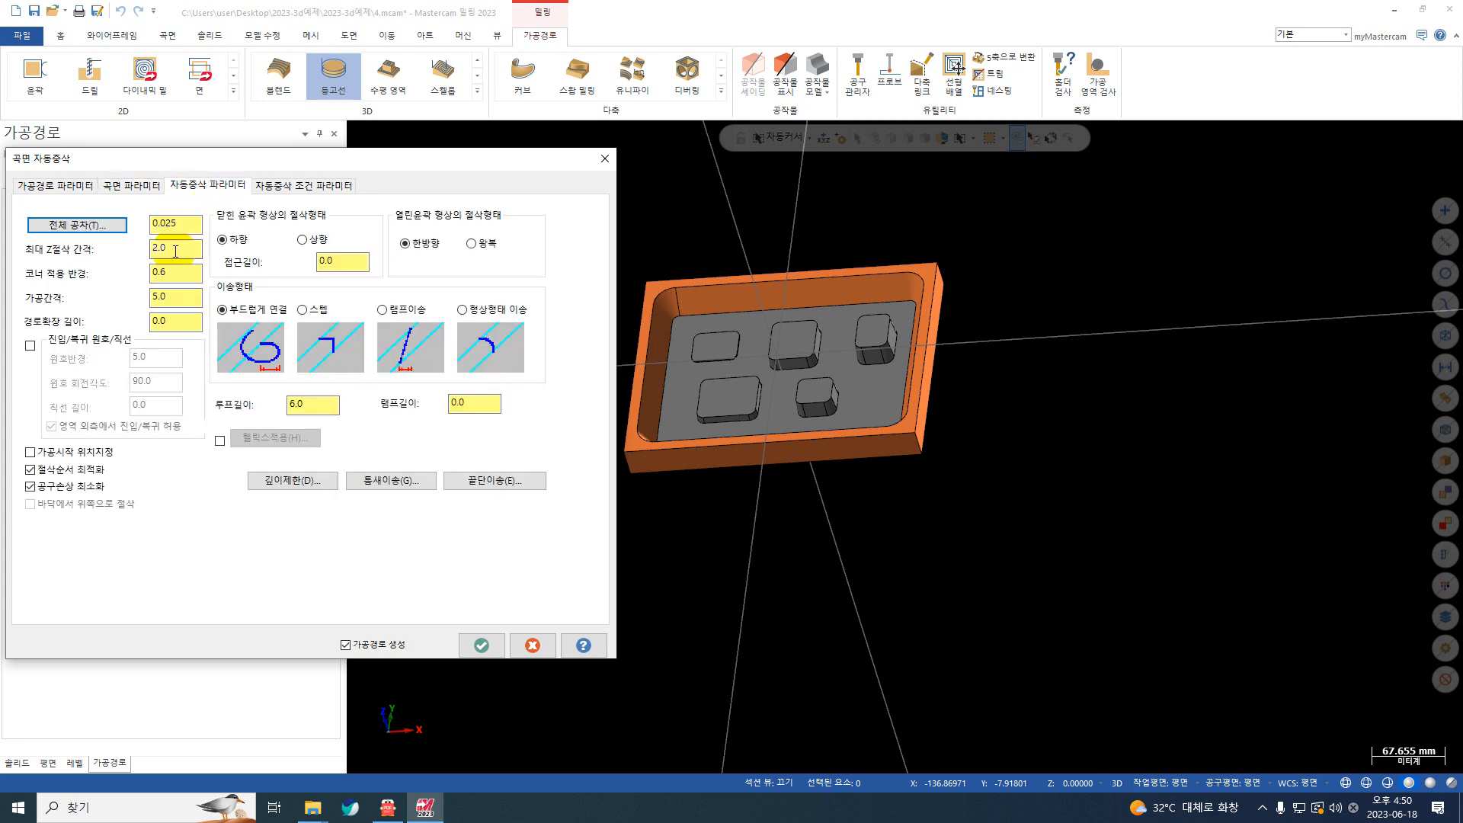
left_click_drag(175, 252, 19, 272)
type("1")
key("Return")
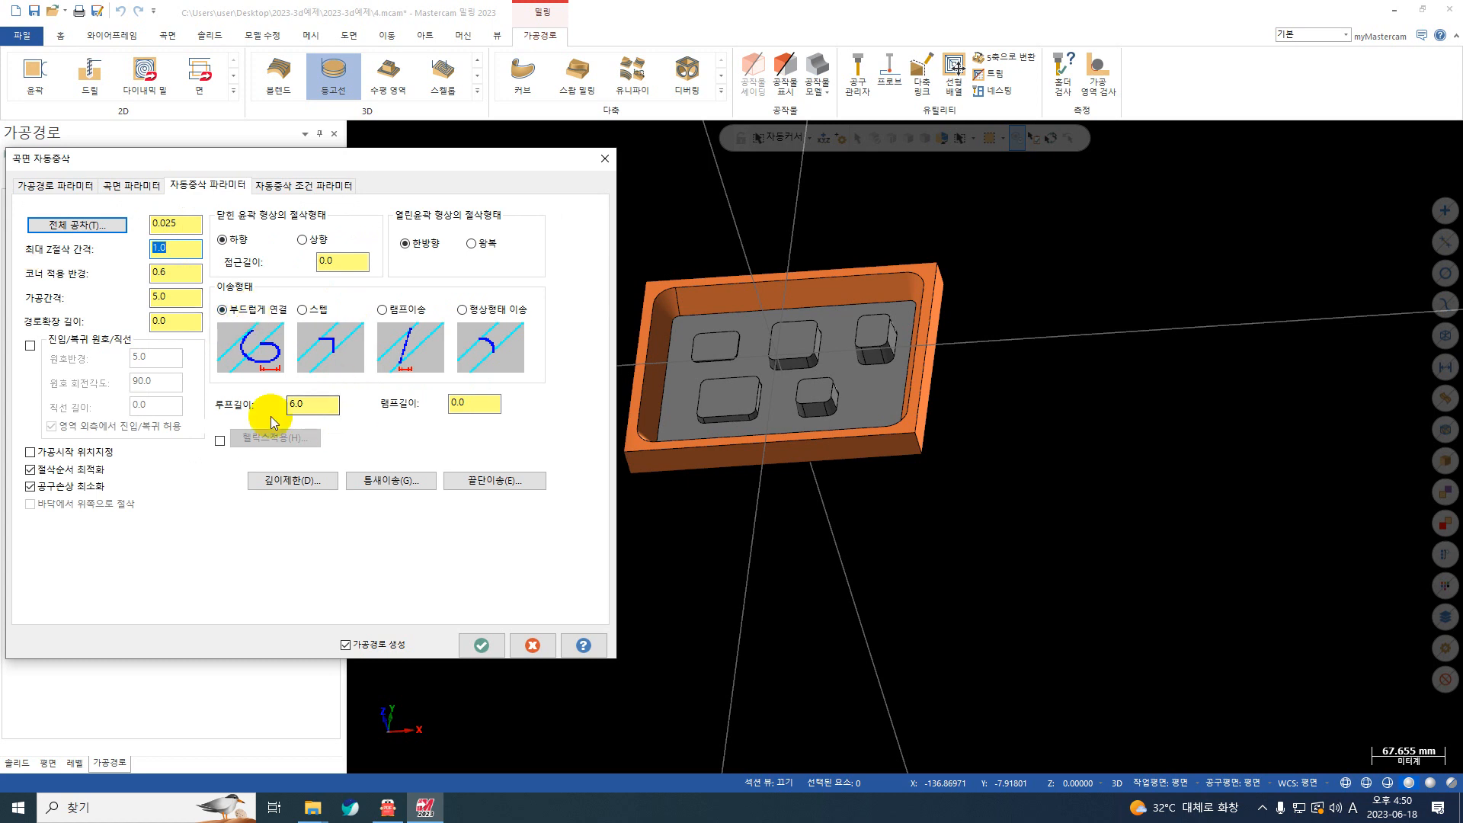
Step: Set the path extension length (경로확장 길이) to 1.0 and open the restmill condition parameters
left_click(174, 296)
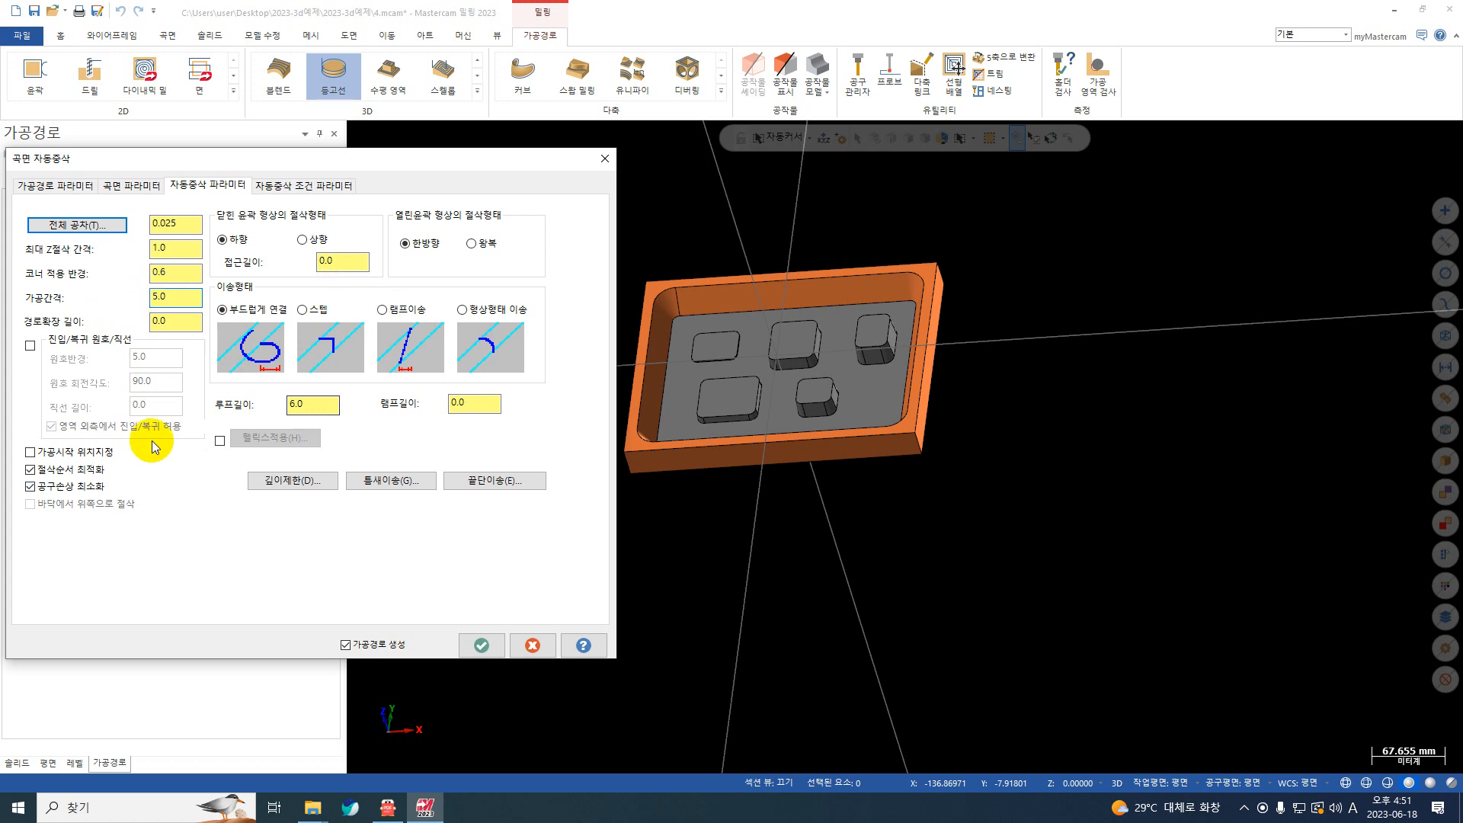
left_click_drag(170, 323, 2, 327)
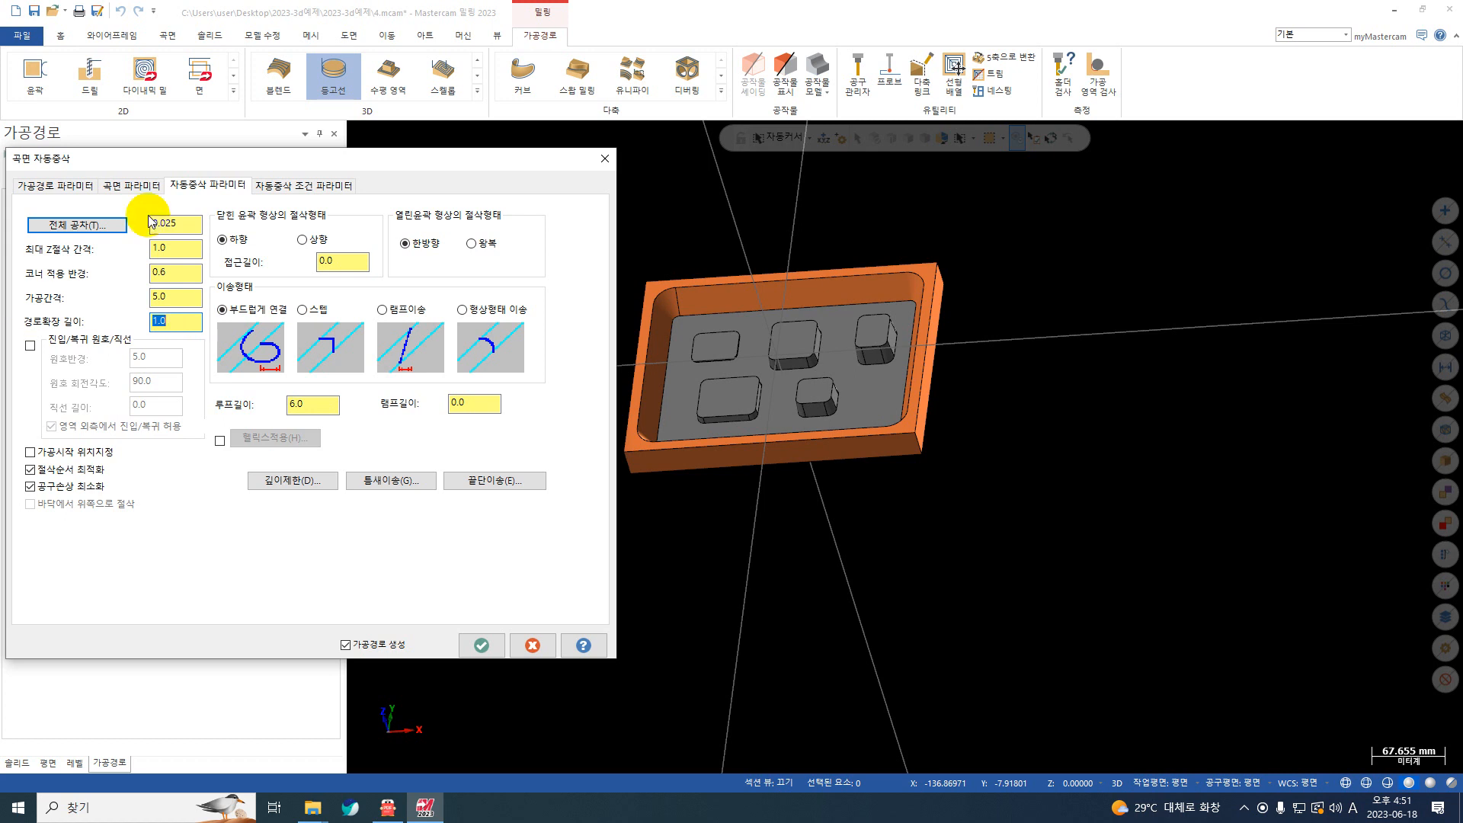
left_click(330, 187)
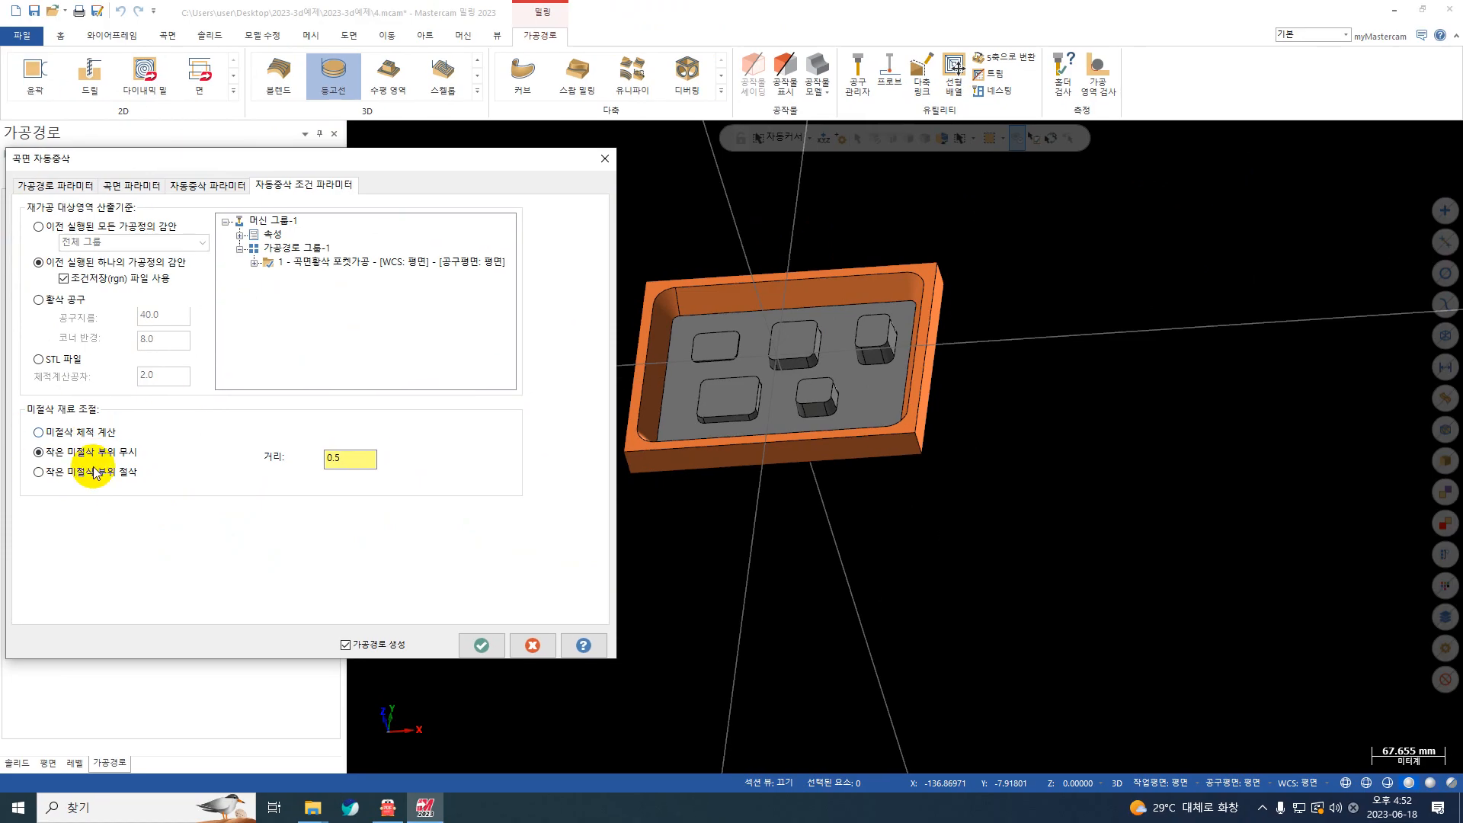
Step: Switch to the PDF manual in 알PDF and compare the three leftover-stock adjustment options
left_click(358, 809)
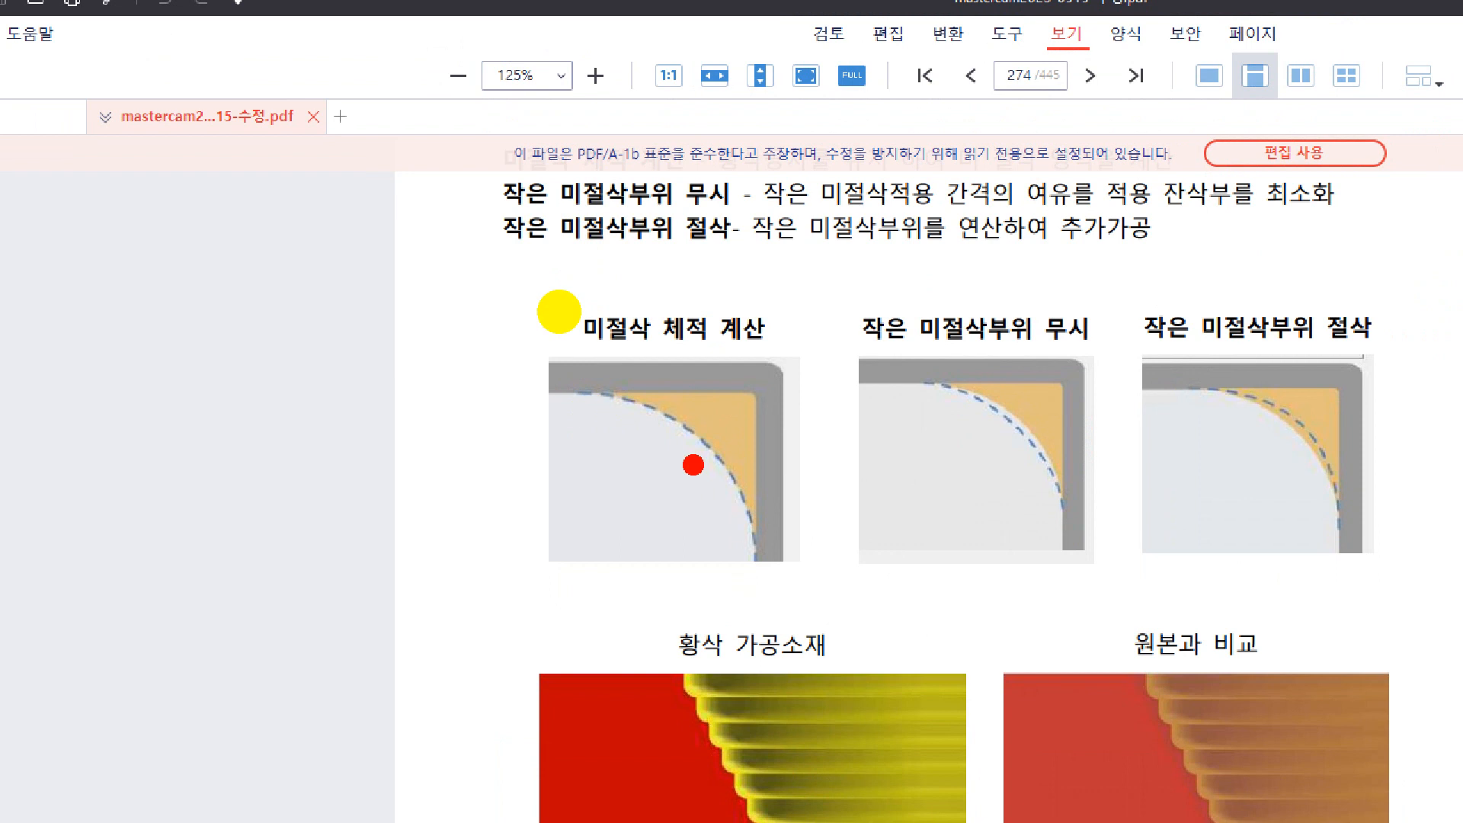
mouse_move(748, 588)
left_mouse_down()
mouse_move(746, 529)
mouse_move(656, 426)
mouse_move(526, 396)
left_mouse_up()
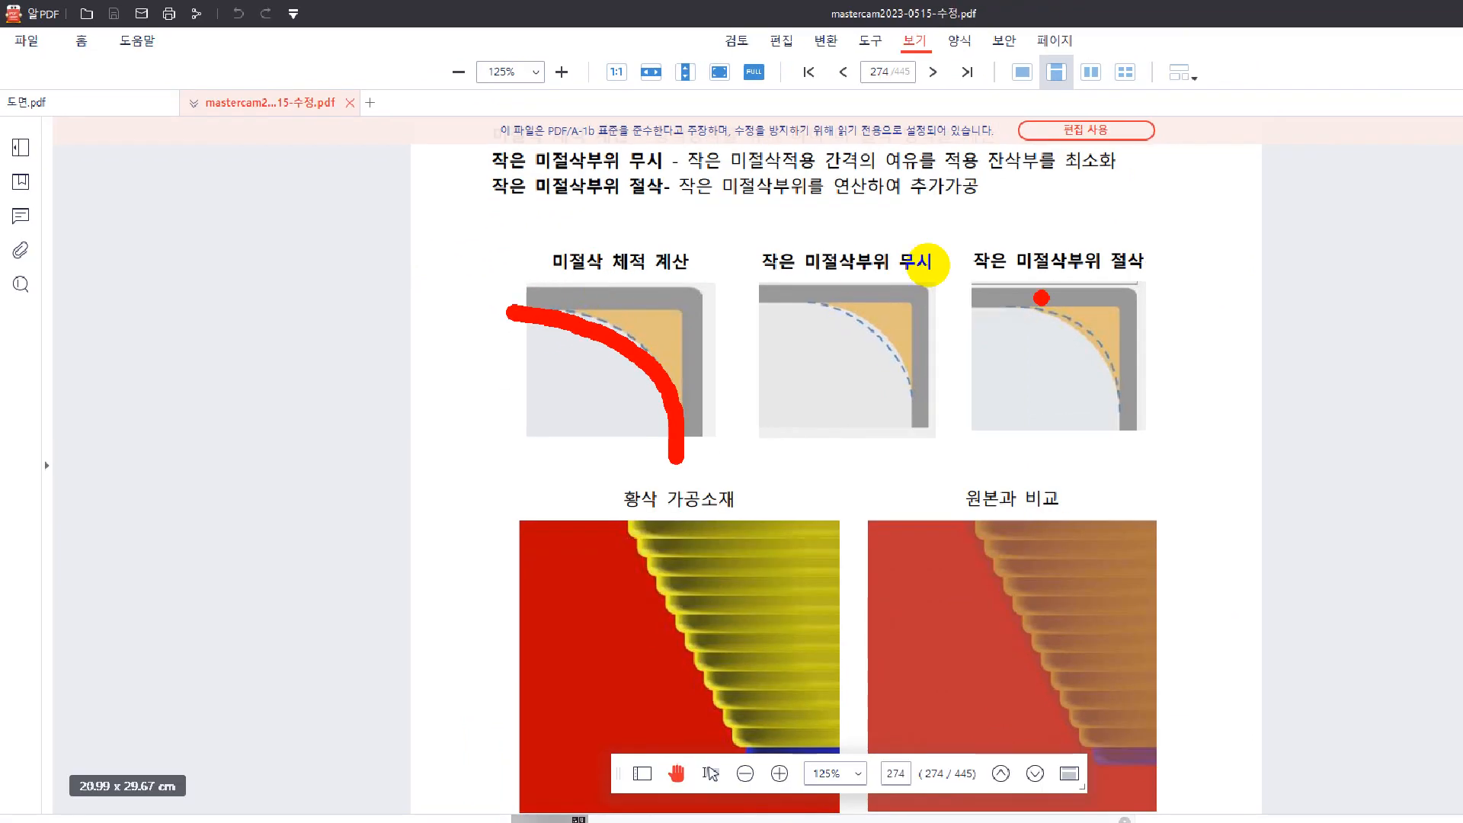
mouse_move(968, 252)
left_mouse_down()
mouse_move(962, 293)
mouse_move(751, 270)
mouse_move(823, 240)
mouse_move(928, 244)
left_mouse_up()
mouse_move(1202, 231)
left_mouse_down()
mouse_move(1201, 280)
mouse_move(982, 297)
mouse_move(1104, 223)
mouse_move(1177, 242)
left_mouse_up()
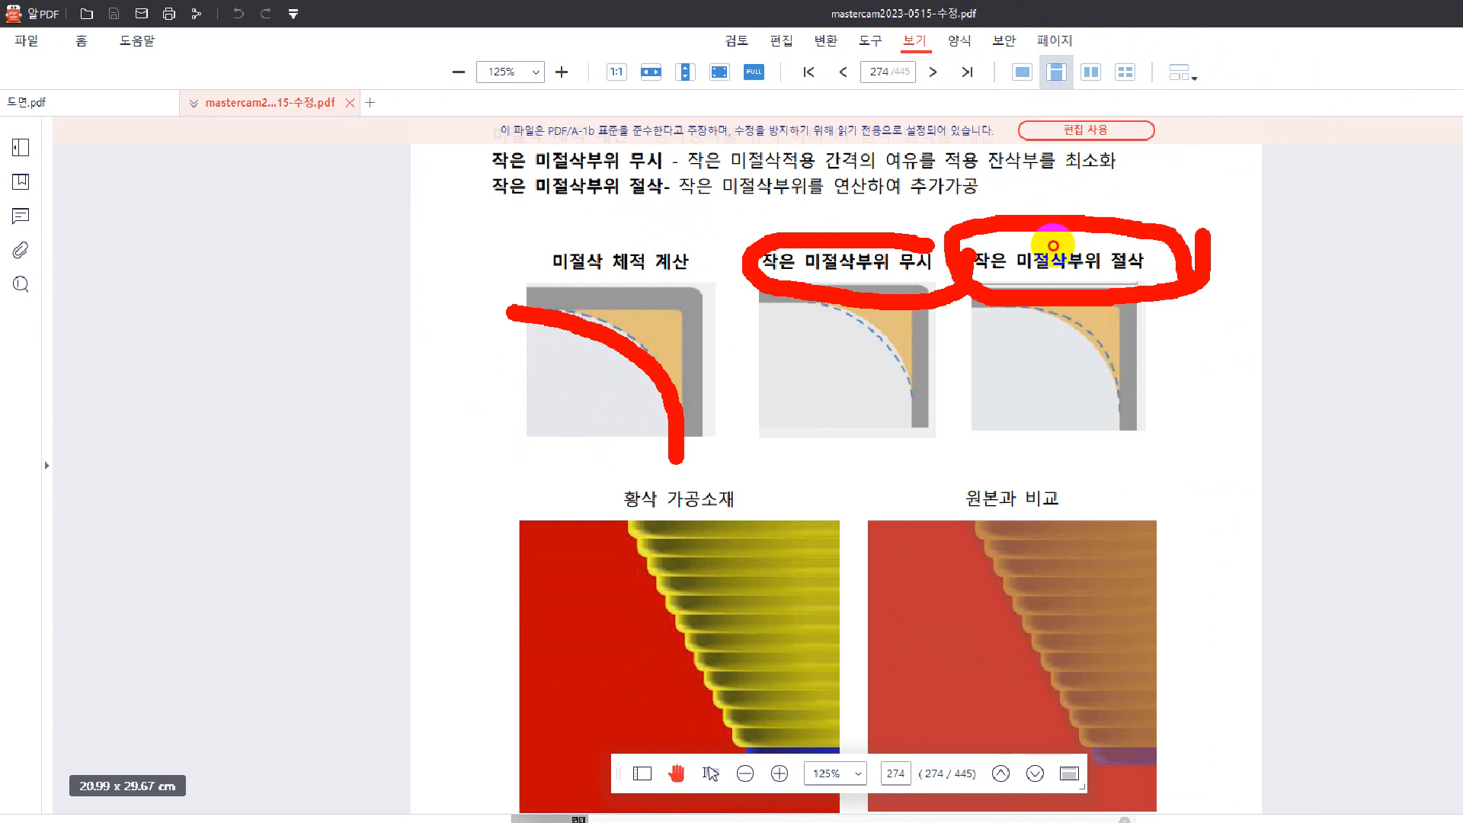
key("Escape")
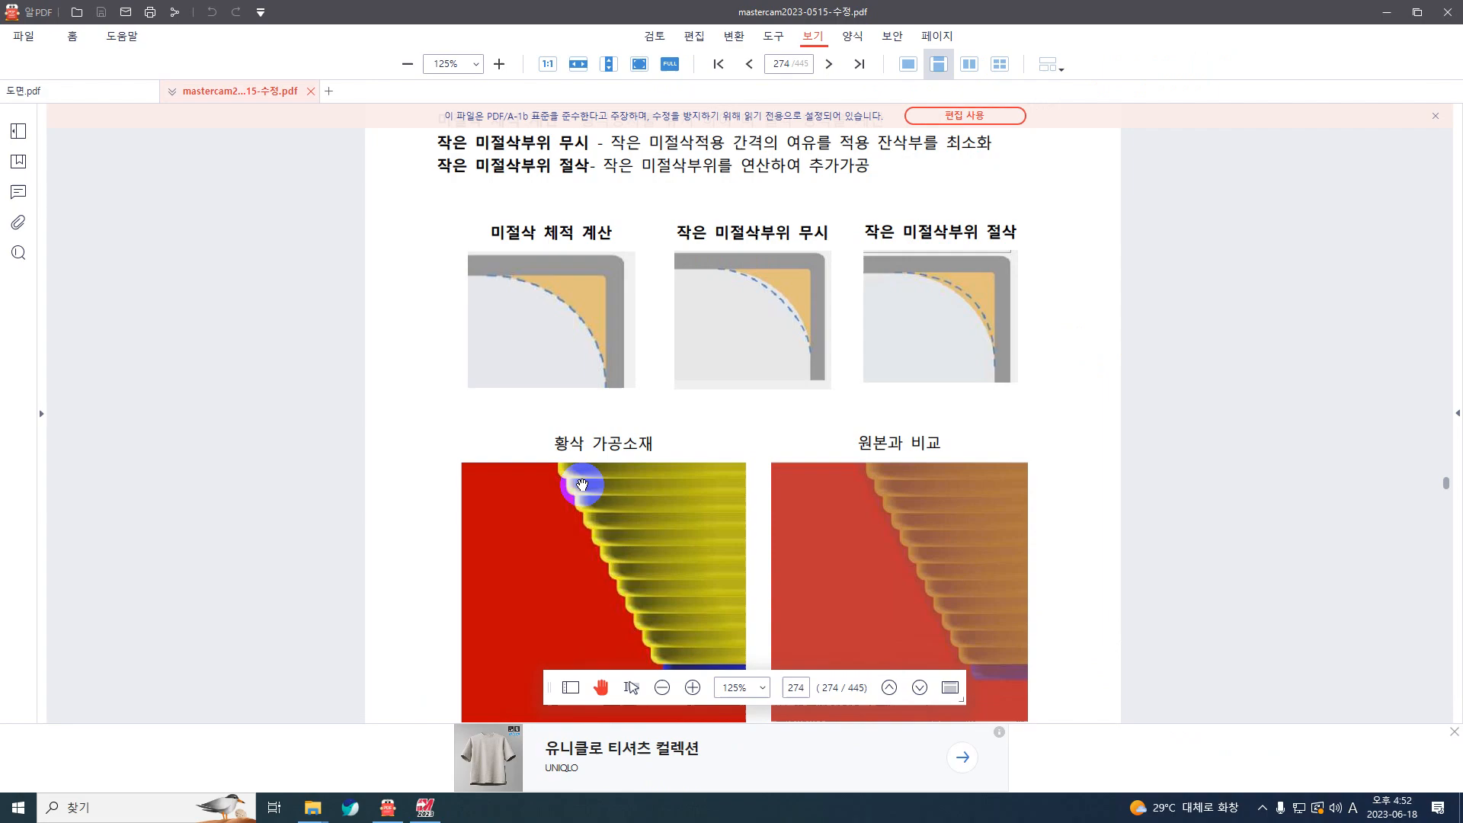
Step: Examine the manual's figure of the stair-stepped rough-machined stock (황삭 가공소재) along the sloped wall
scroll(572, 463, "down", 1)
scroll(572, 463, "down", 4)
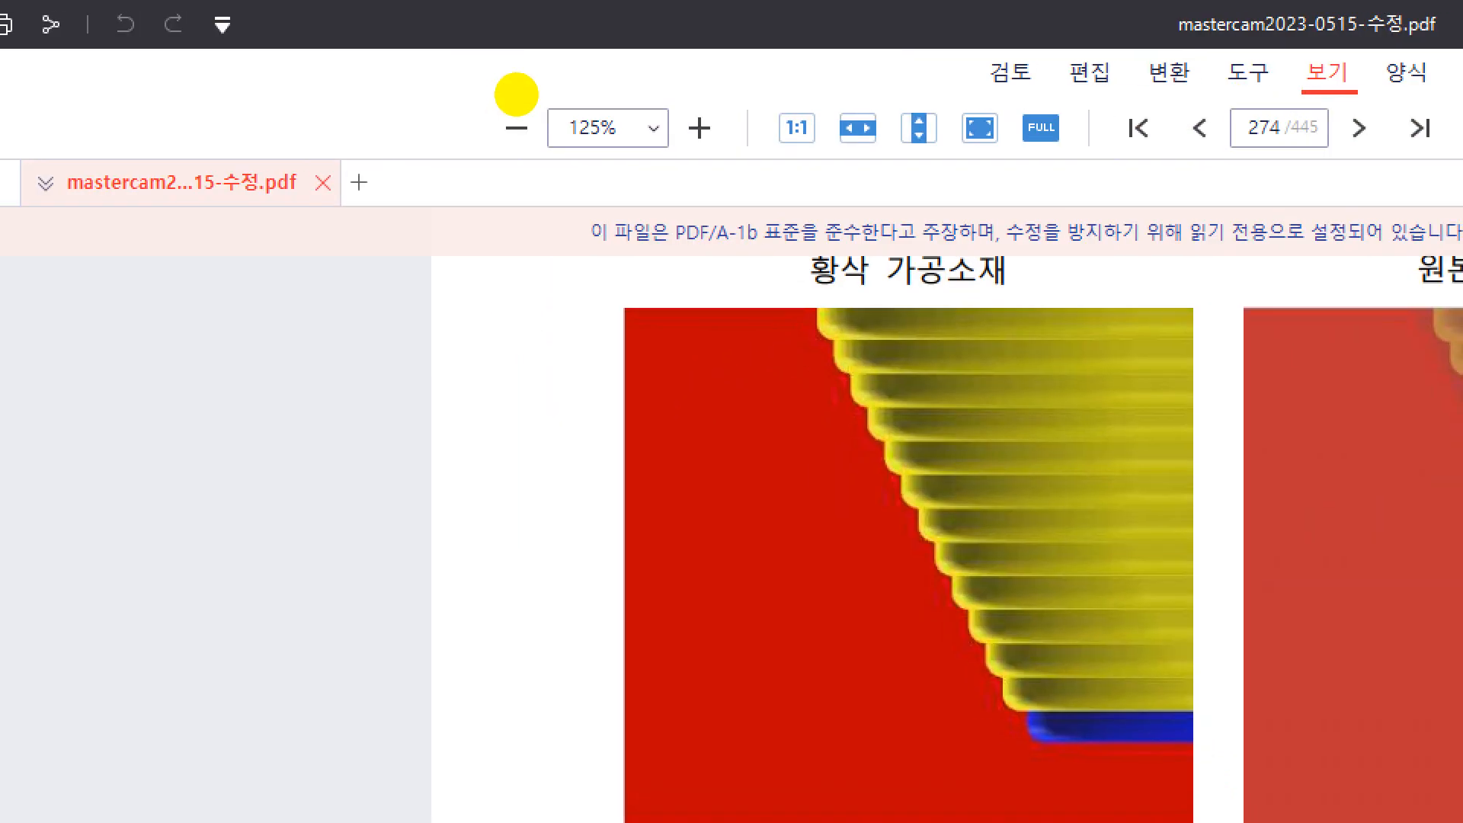
left_click(745, 213)
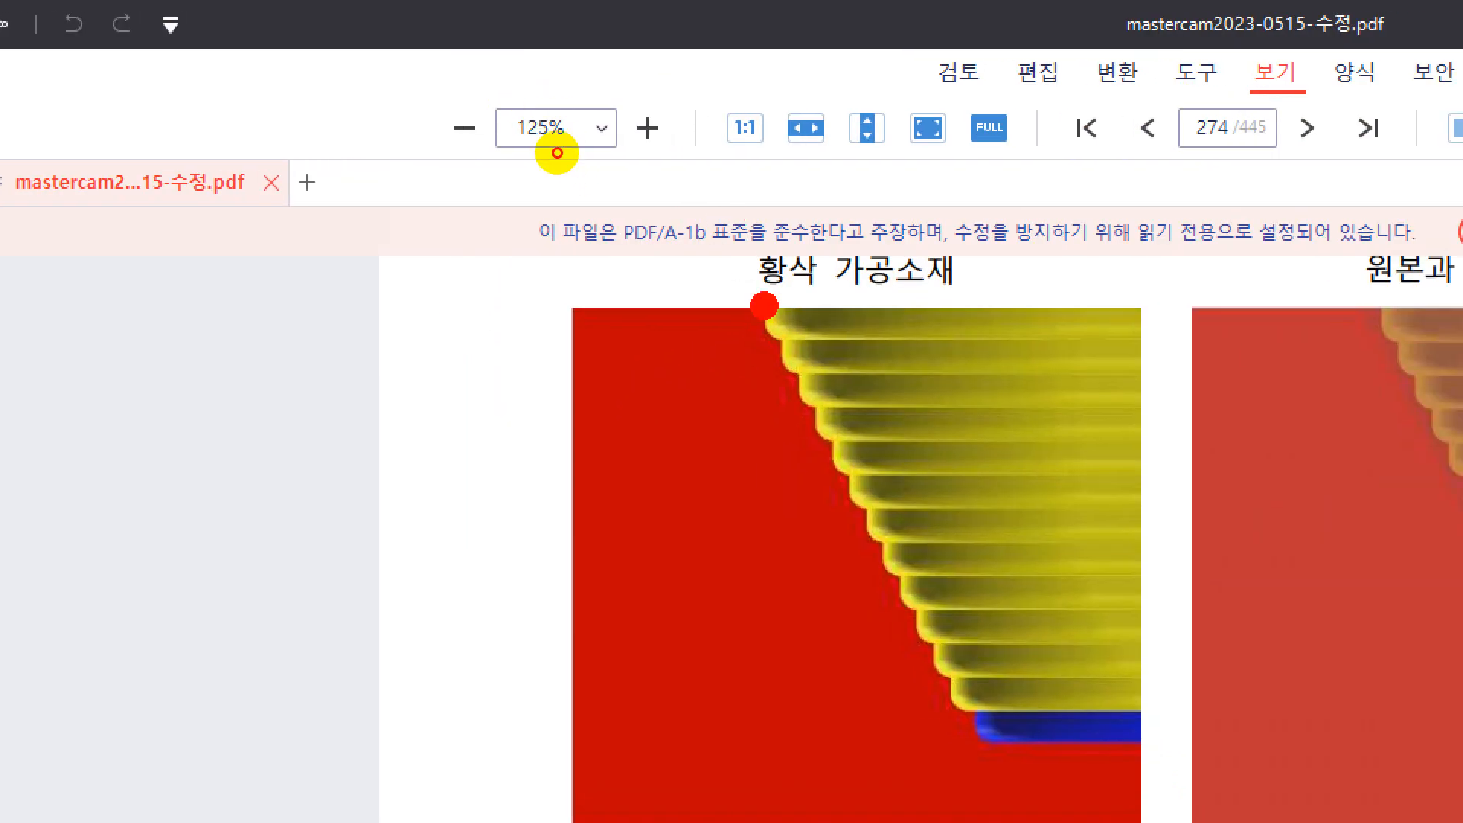
mouse_move(816, 305)
left_mouse_down()
mouse_move(844, 332)
mouse_move(797, 364)
mouse_move(829, 412)
left_mouse_up()
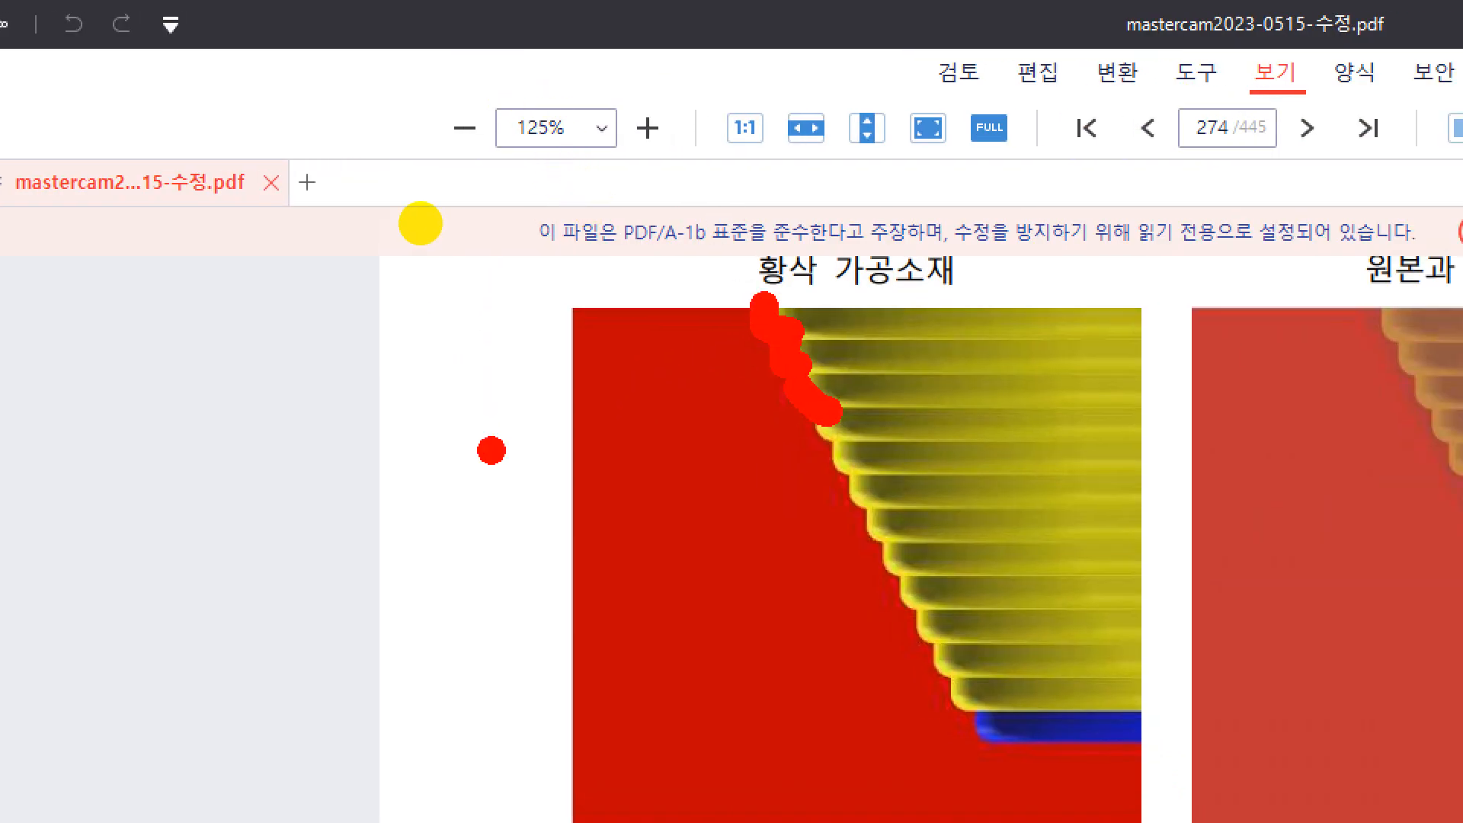
key("Escape")
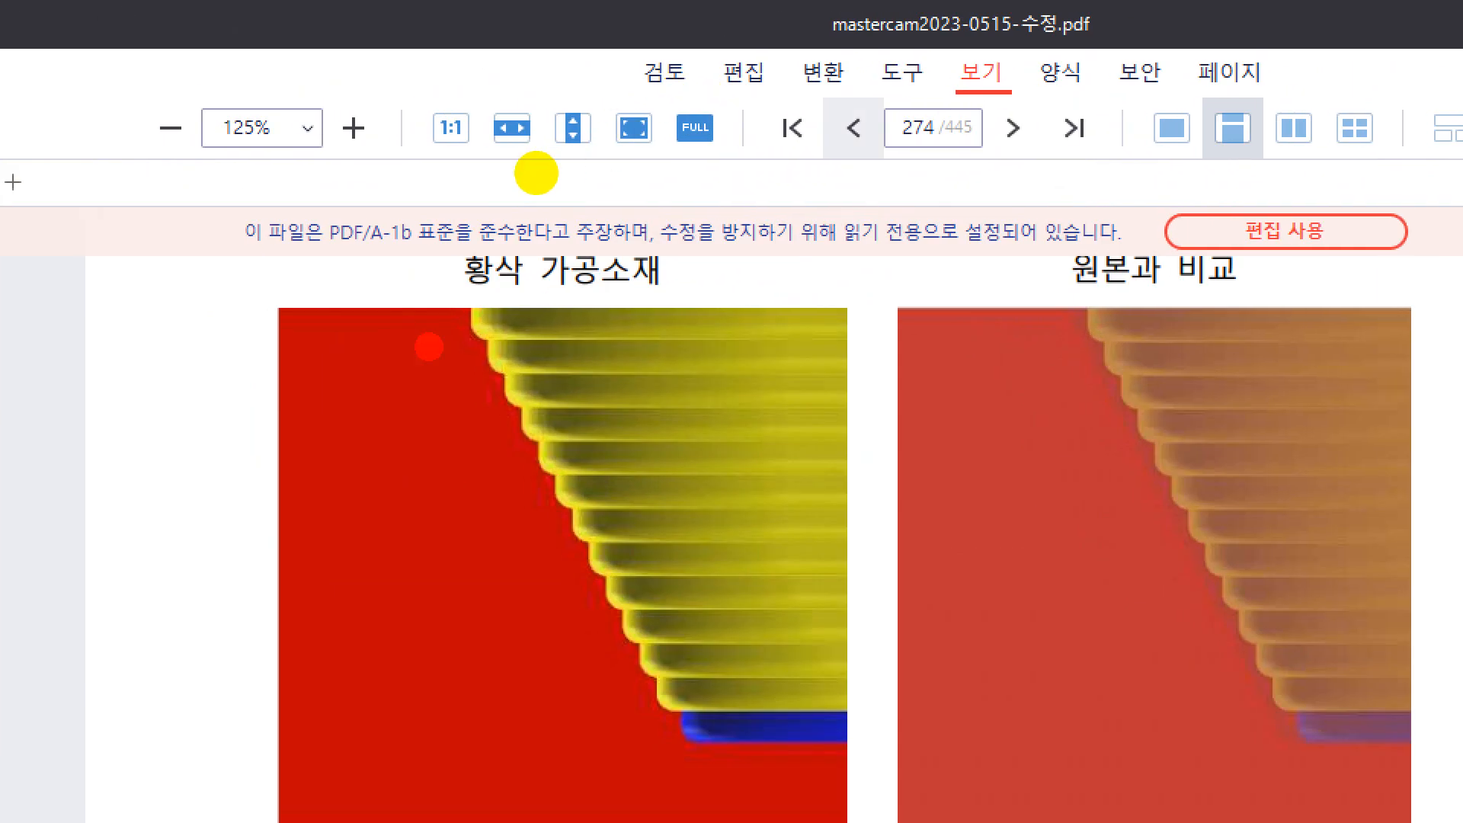
left_click_drag(466, 338, 579, 556)
key("Escape")
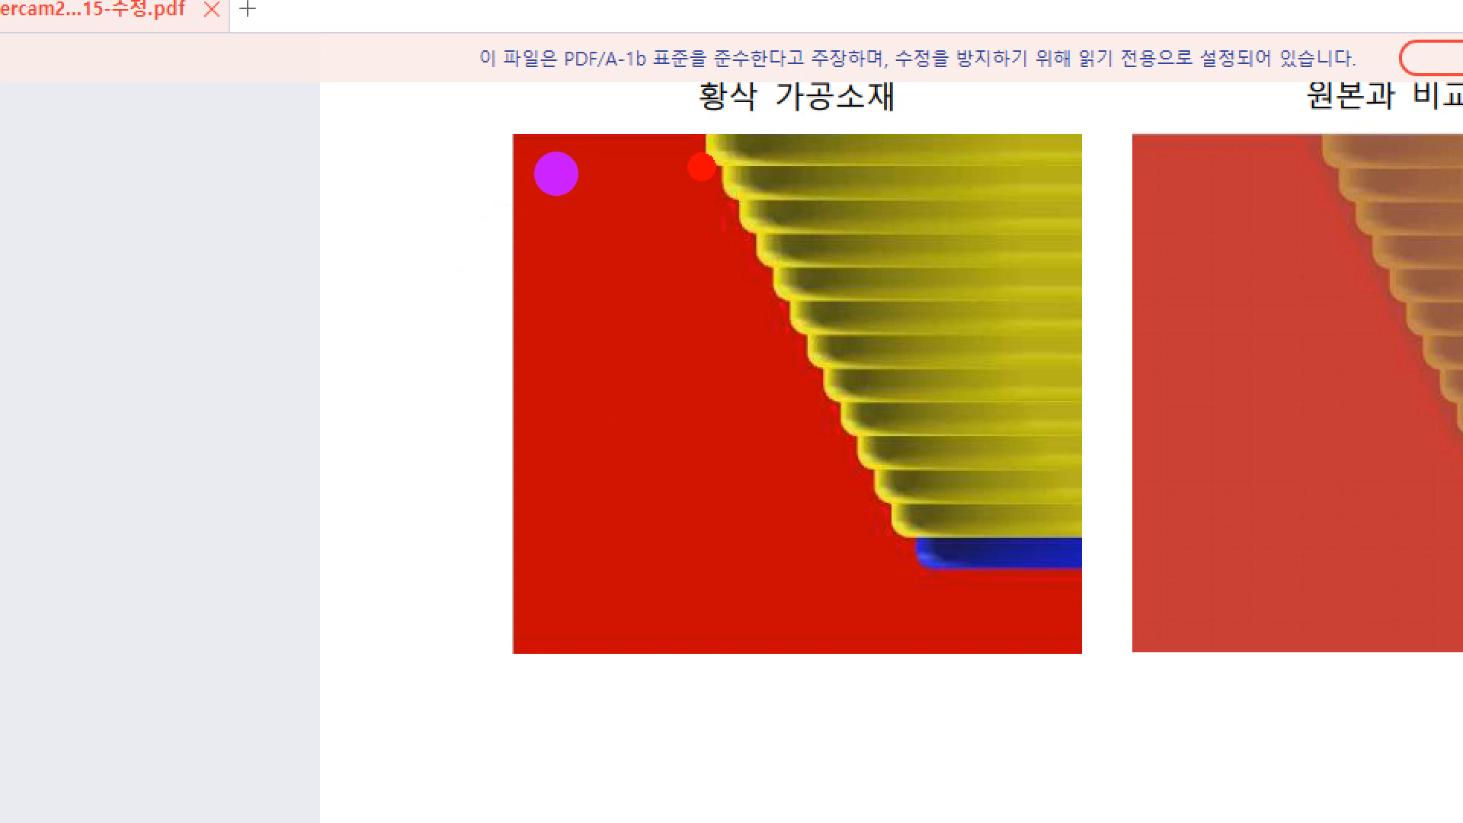
mouse_move(695, 167)
left_mouse_down()
mouse_move(720, 225)
mouse_move(762, 195)
left_mouse_up()
mouse_move(737, 251)
left_mouse_down()
mouse_move(743, 289)
mouse_move(838, 280)
mouse_move(882, 323)
left_mouse_up()
mouse_move(905, 243)
left_mouse_down()
mouse_move(918, 293)
mouse_move(964, 288)
mouse_move(975, 236)
left_mouse_up()
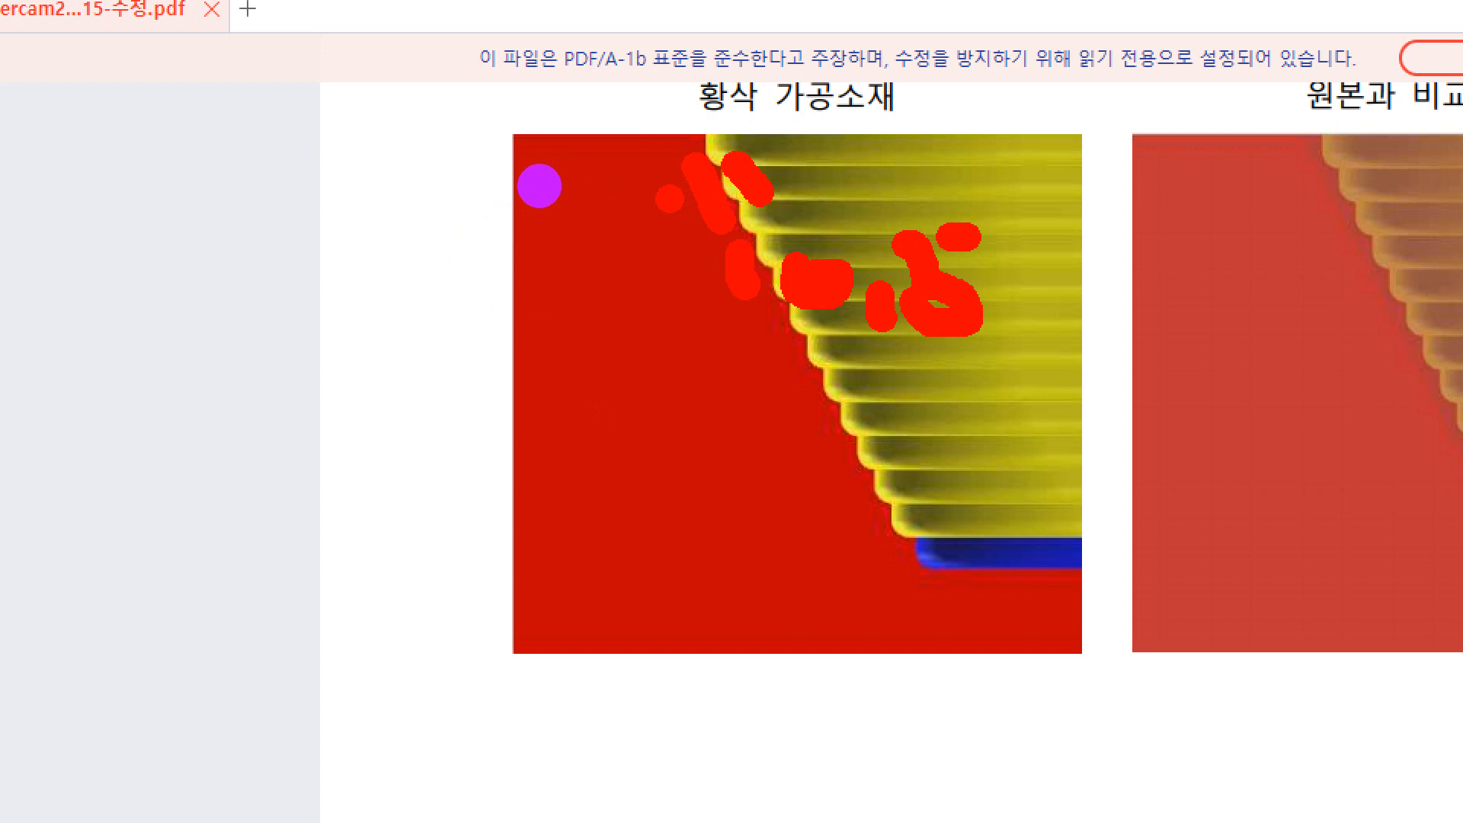
mouse_move(550, 423)
left_mouse_down()
mouse_move(776, 196)
mouse_move(768, 173)
left_mouse_up()
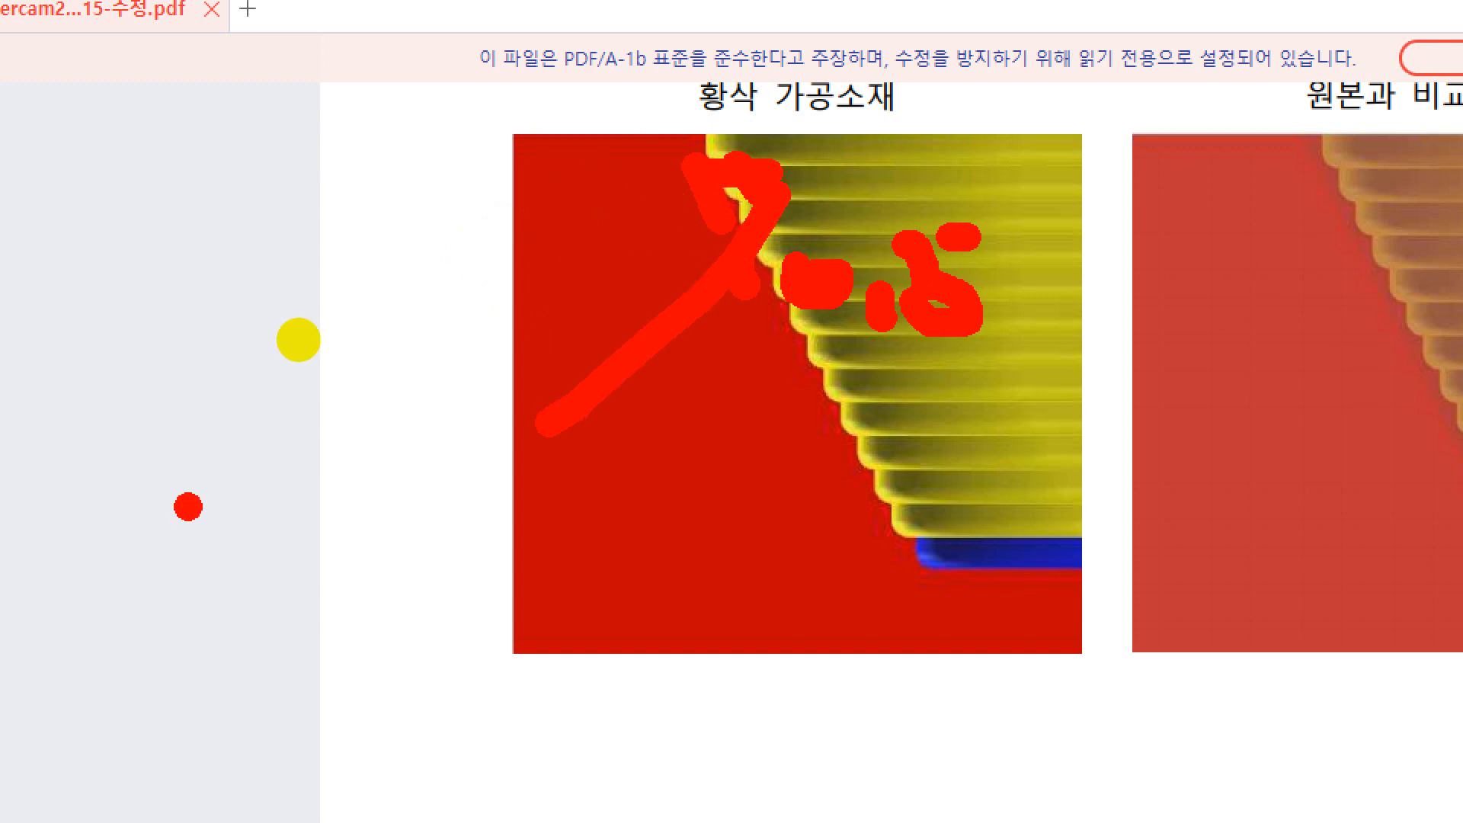
Step: Read the manual's explanation of ignoring small uncut areas at a 0.5 distance, and return to Mastercam
scroll(466, 633, "down", 5)
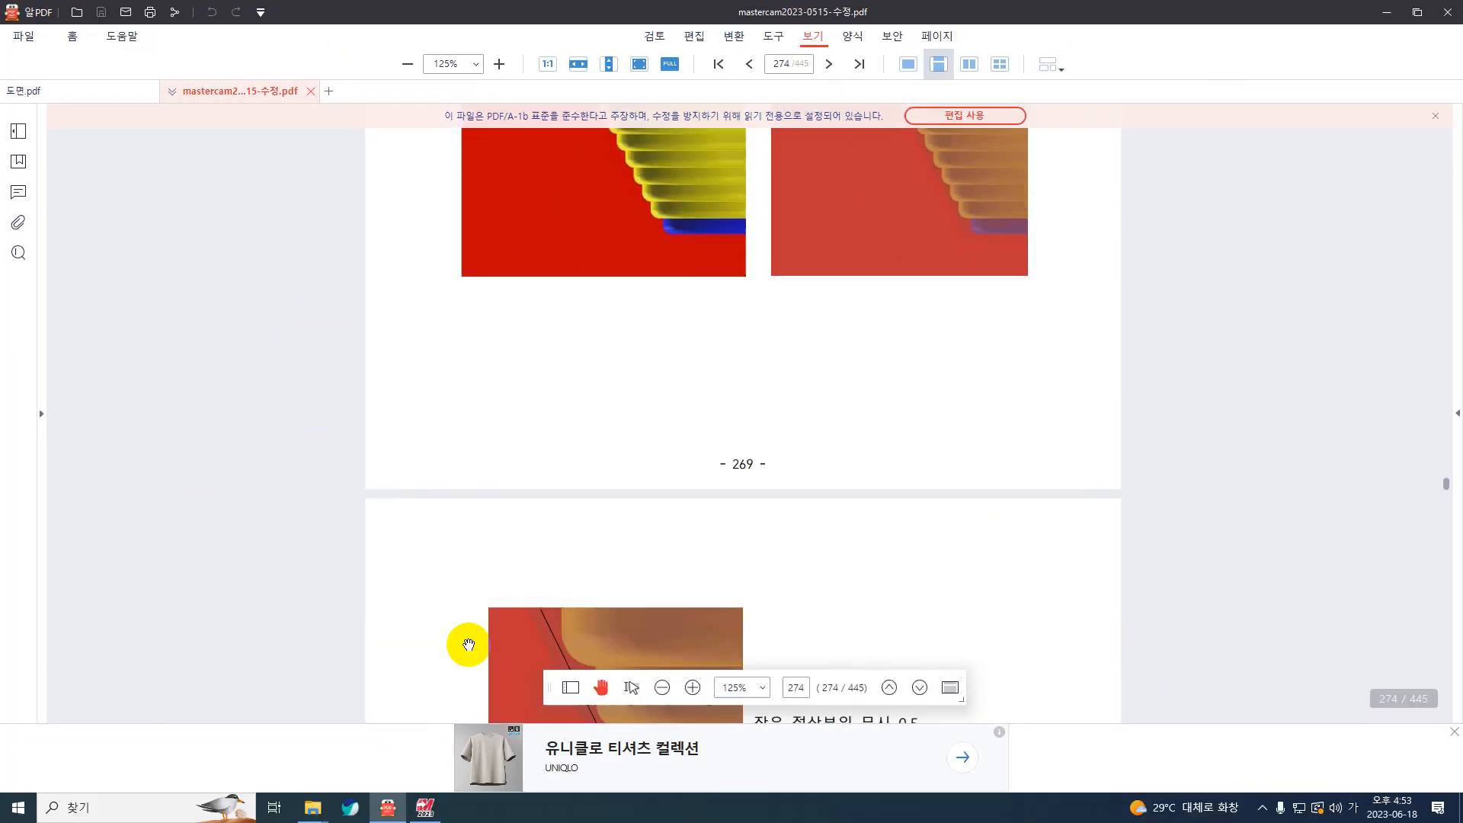
scroll(465, 632, "down", 2)
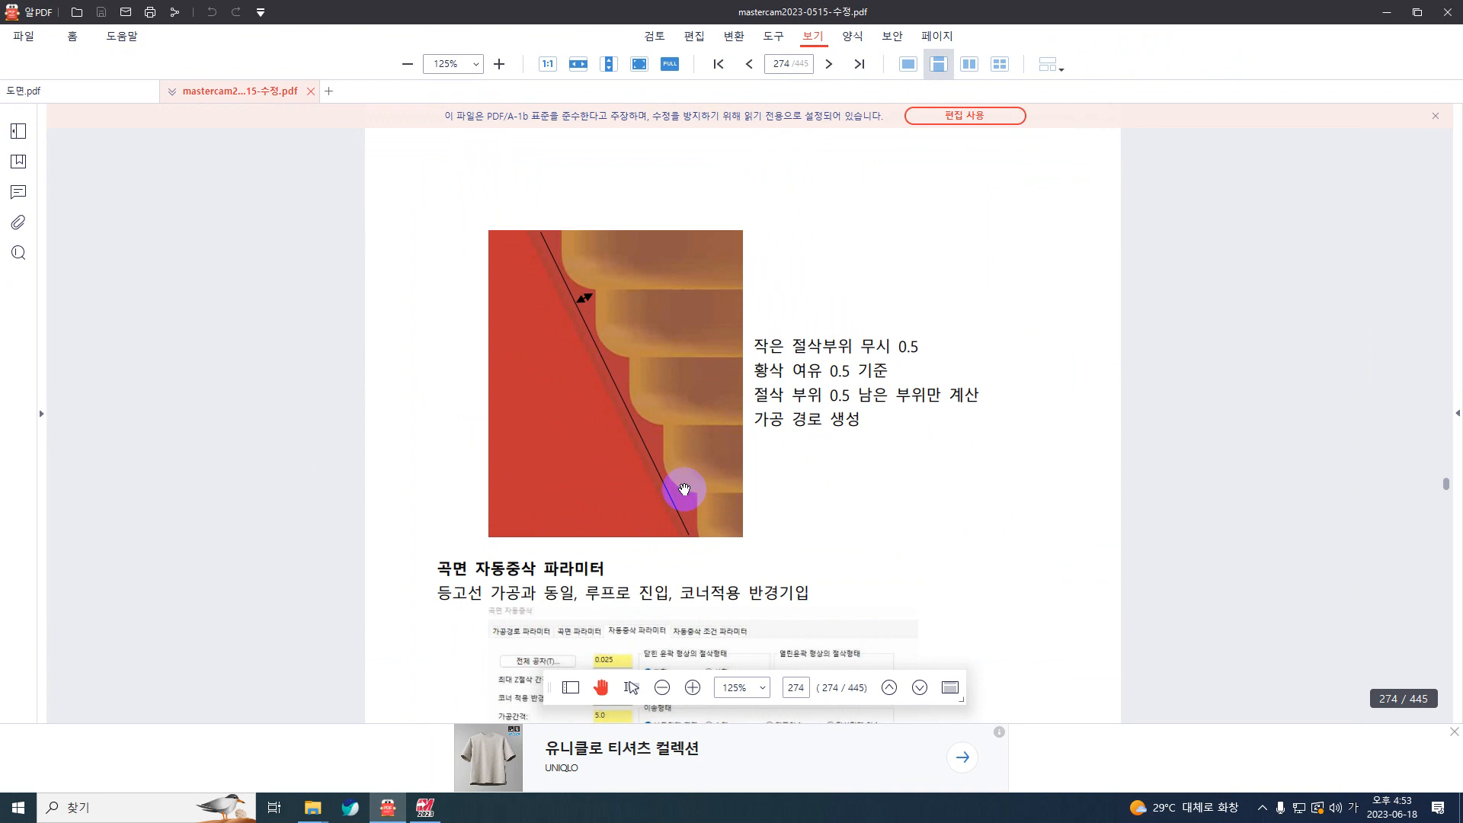
scroll(682, 488, "down", 2)
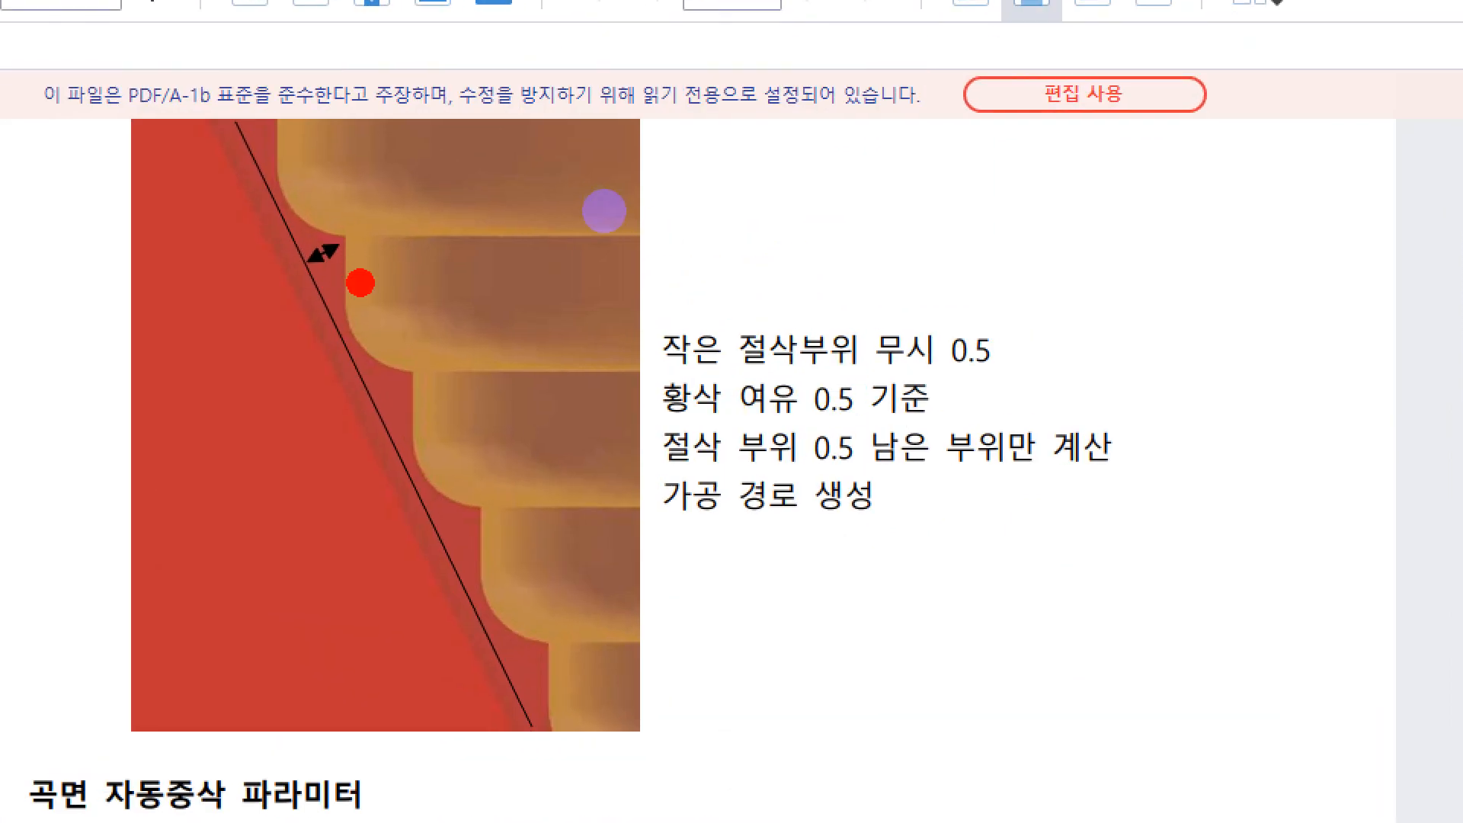
mouse_move(409, 311)
left_mouse_down()
mouse_move(359, 209)
mouse_move(434, 267)
mouse_move(357, 299)
left_mouse_up()
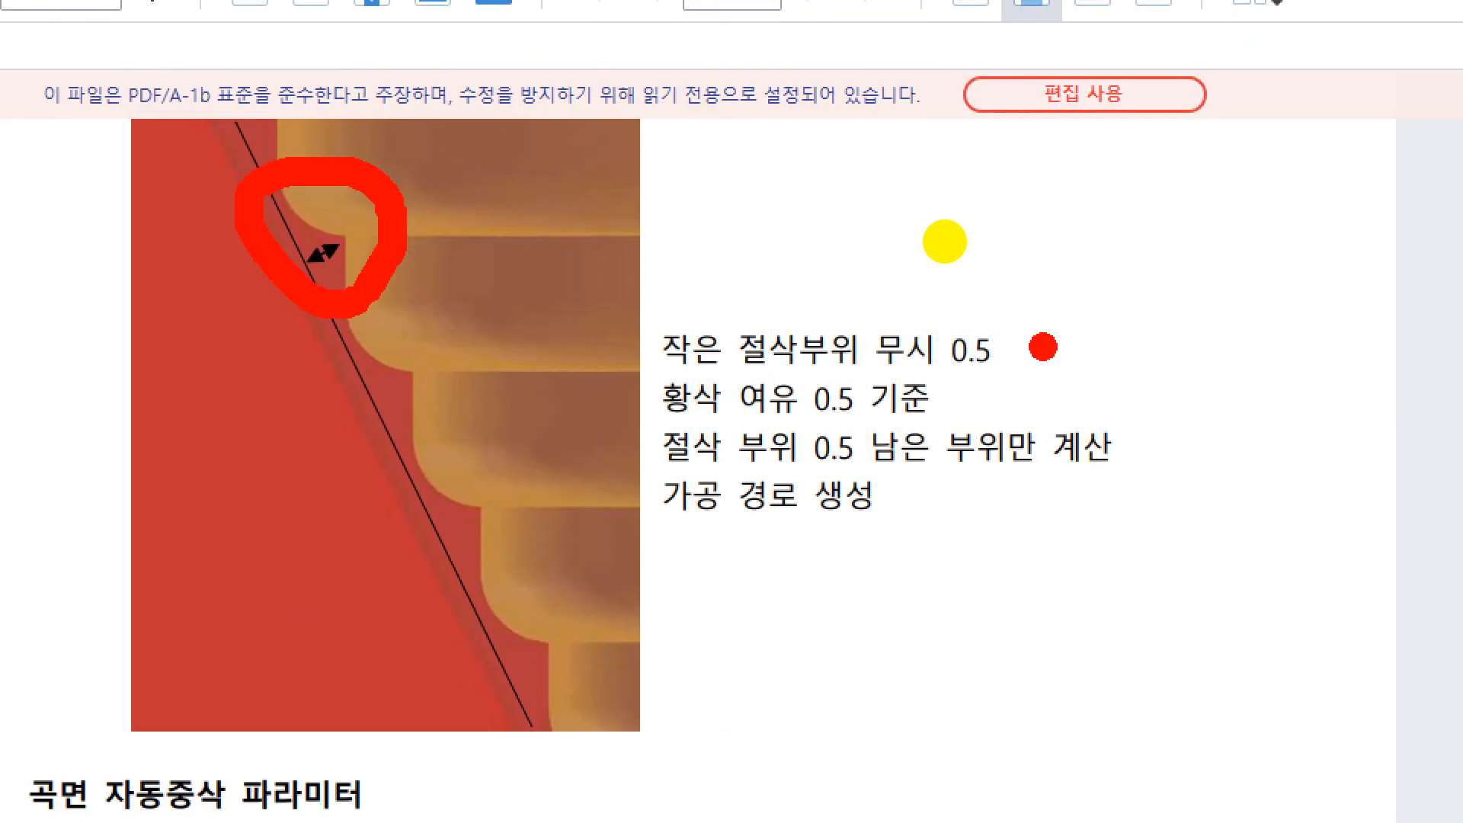
mouse_move(1050, 357)
left_mouse_down()
mouse_move(880, 329)
mouse_move(1076, 335)
left_mouse_up()
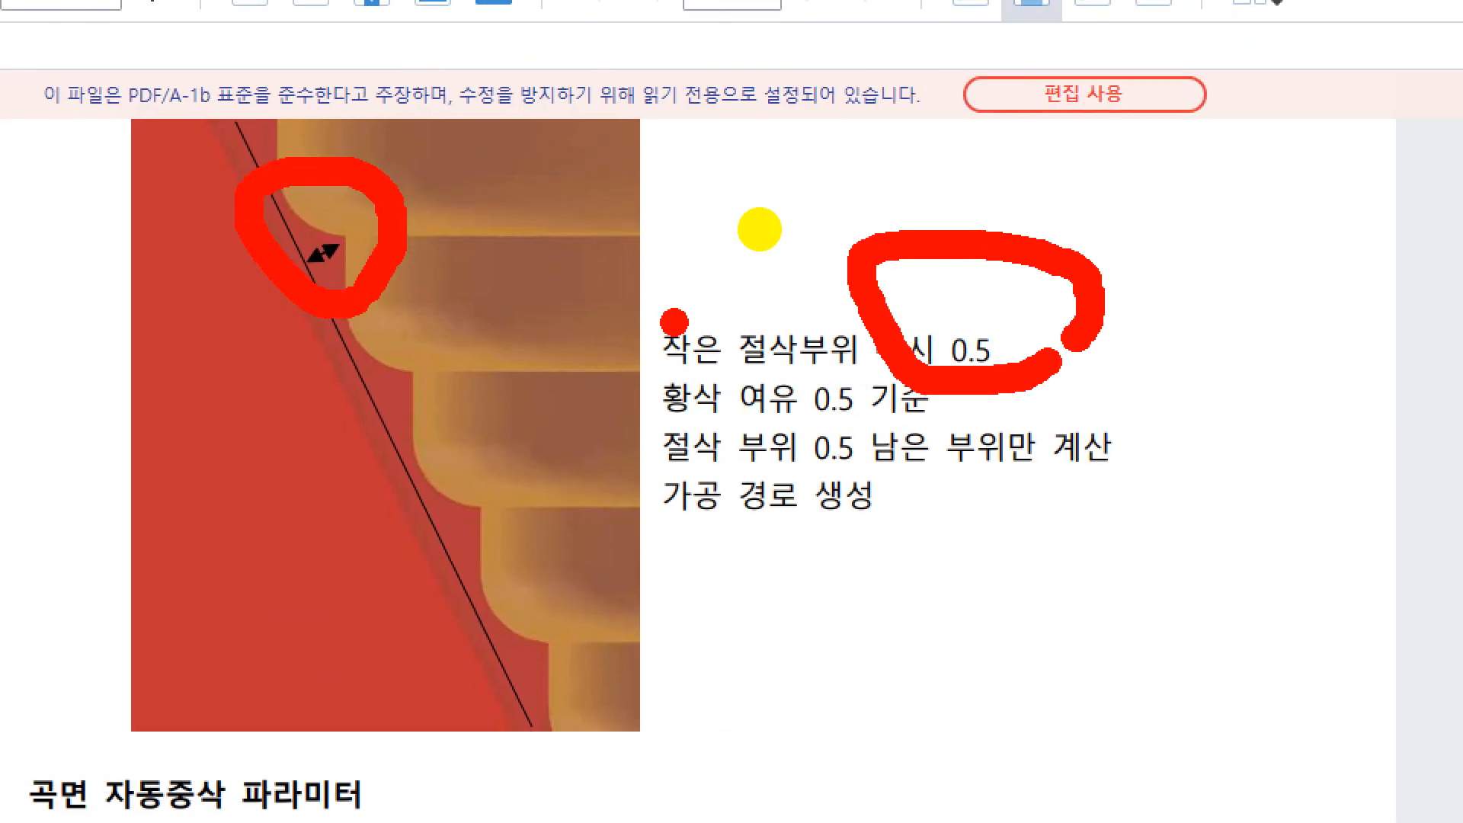
key("Escape")
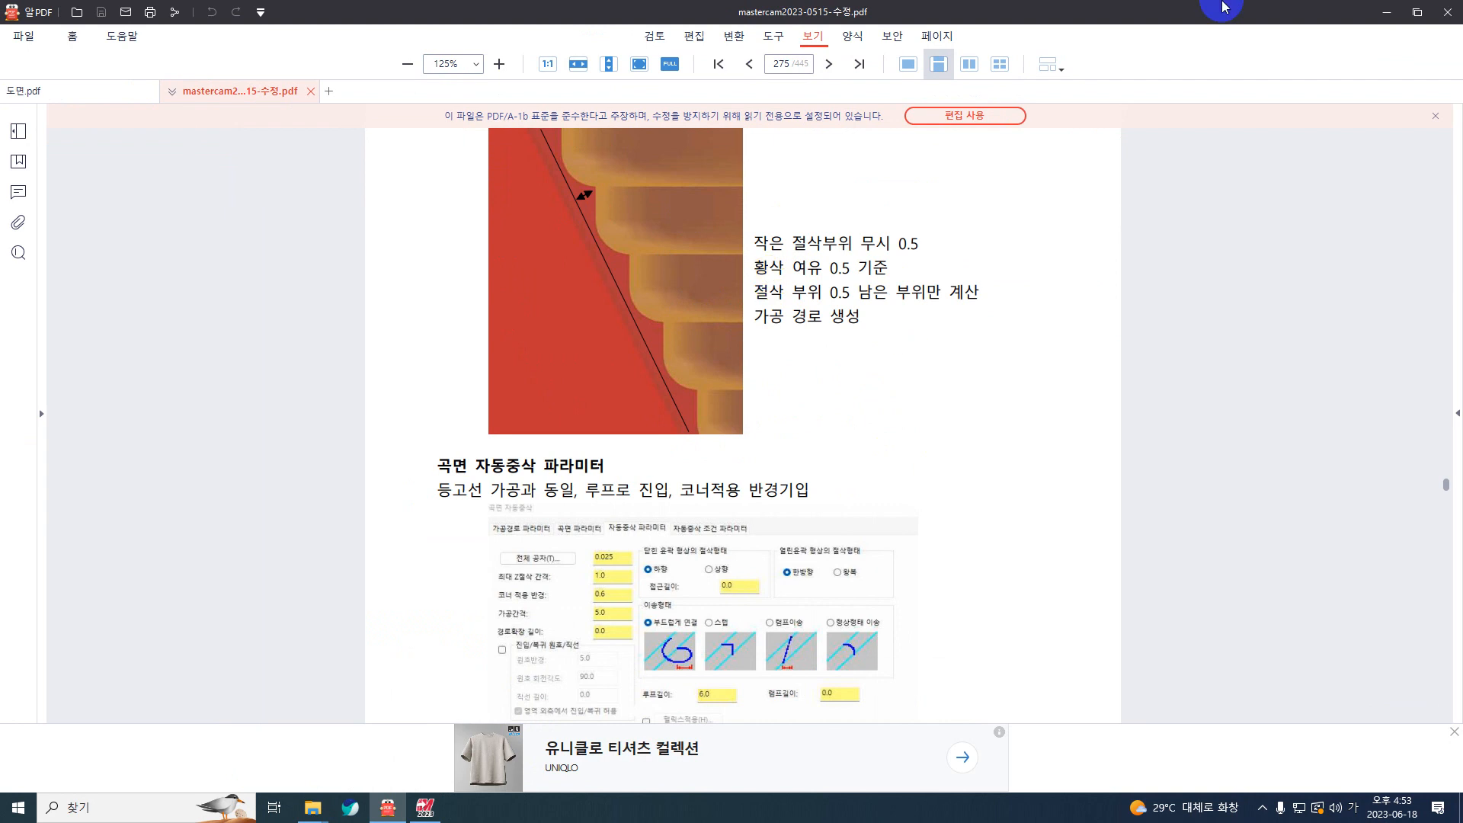
left_click(1387, 12)
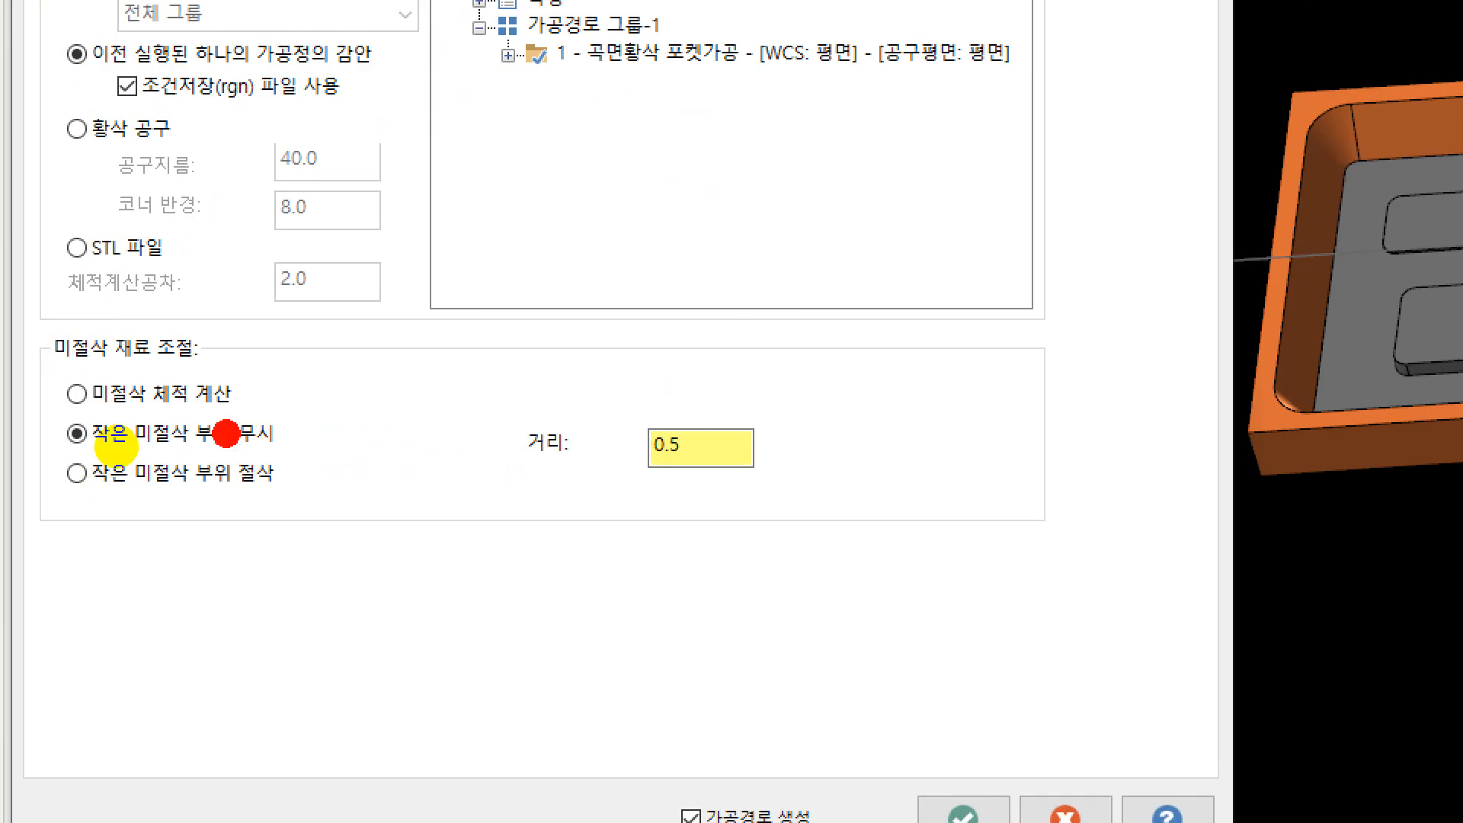
Step: Review the option that ignores small uncut areas and its distance, and go back to the restmill parameters
mouse_move(60, 411)
left_mouse_down()
mouse_move(237, 411)
mouse_move(311, 451)
mouse_move(19, 463)
mouse_move(22, 374)
left_mouse_up()
mouse_move(802, 389)
left_mouse_down()
mouse_move(798, 453)
mouse_move(491, 523)
mouse_move(743, 331)
mouse_move(861, 360)
left_mouse_up()
key("Escape")
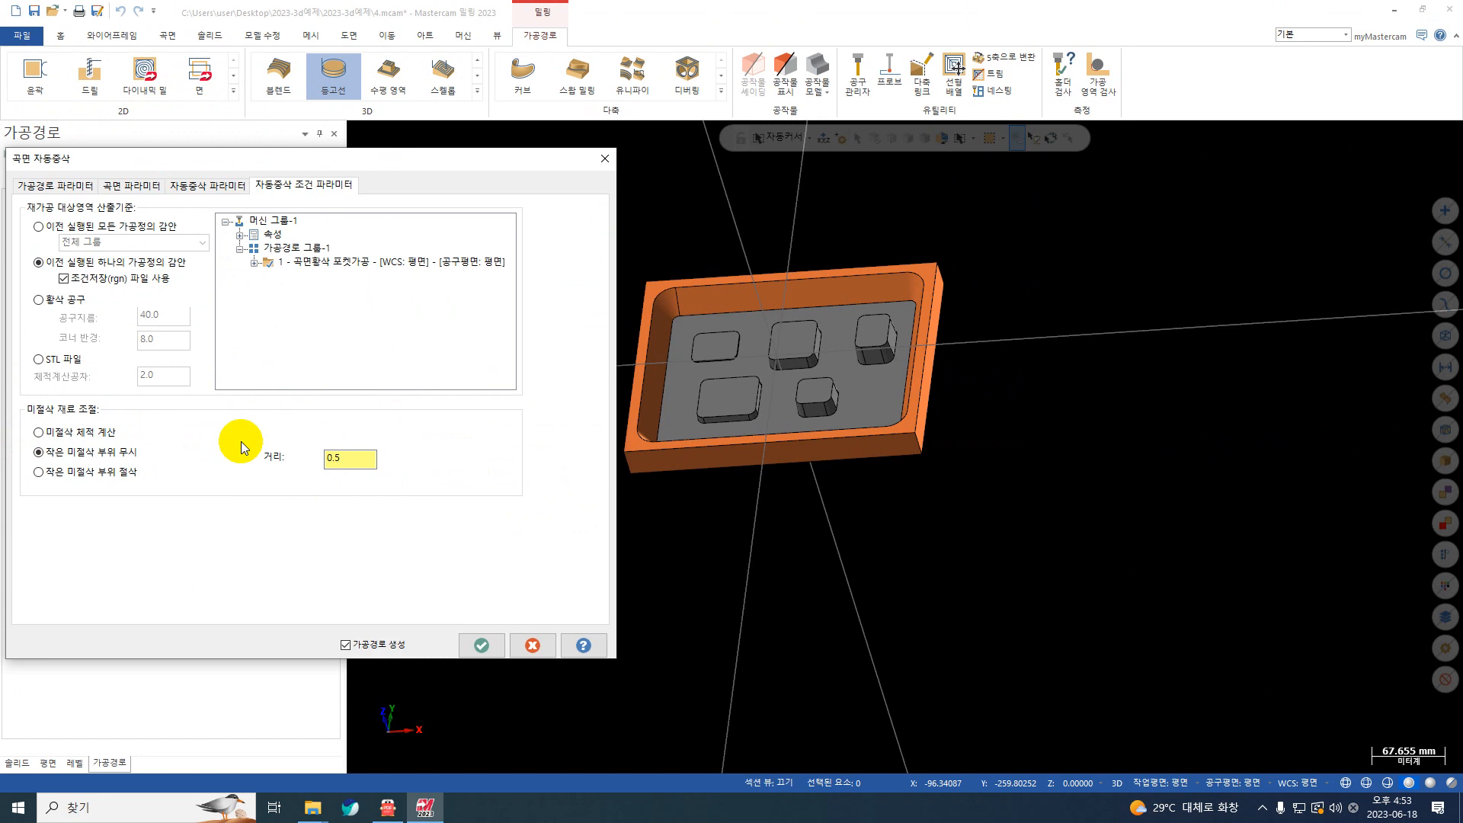
left_click(531, 653)
left_click(209, 186)
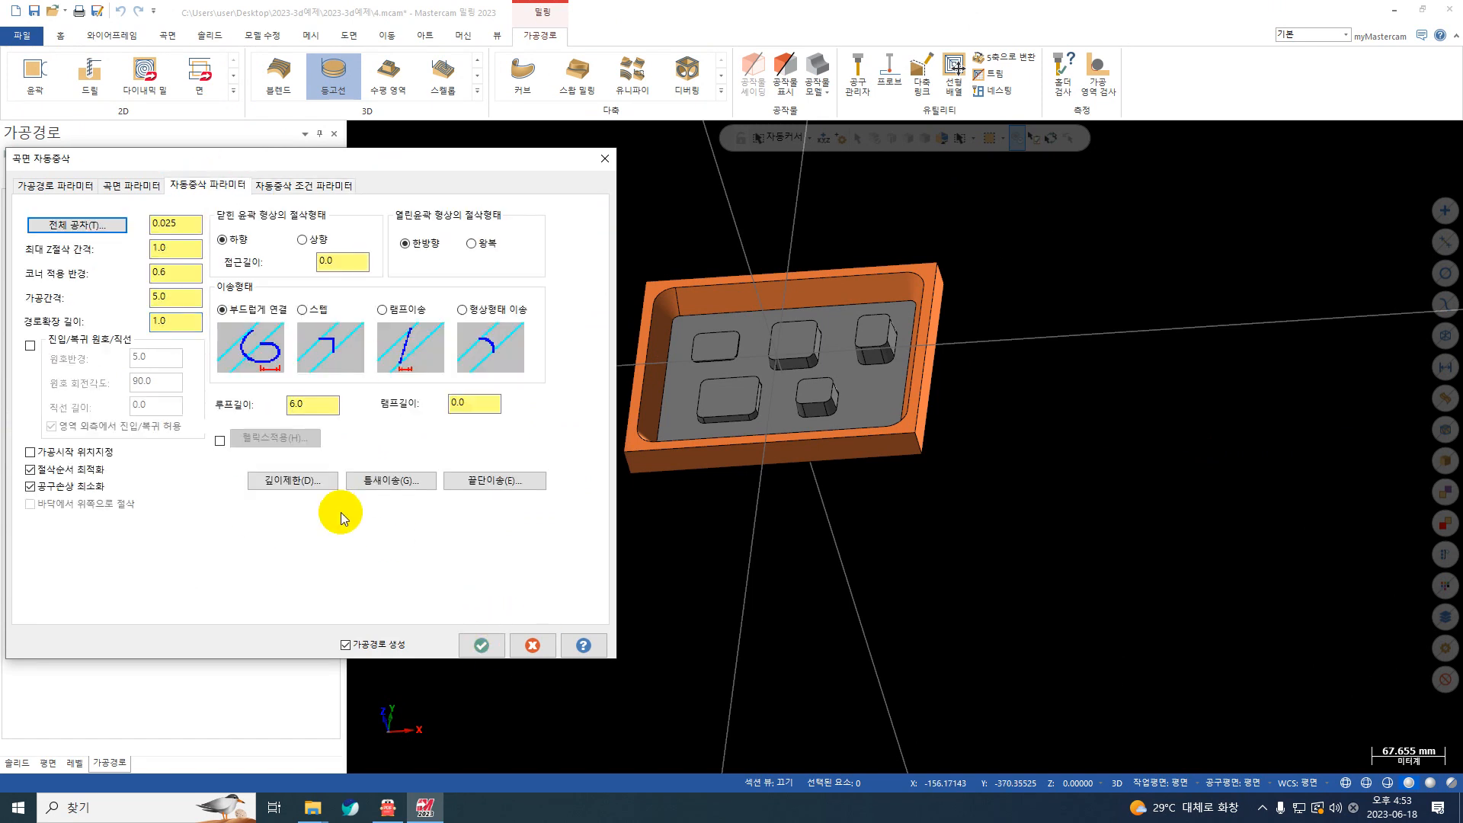
left_click(293, 481)
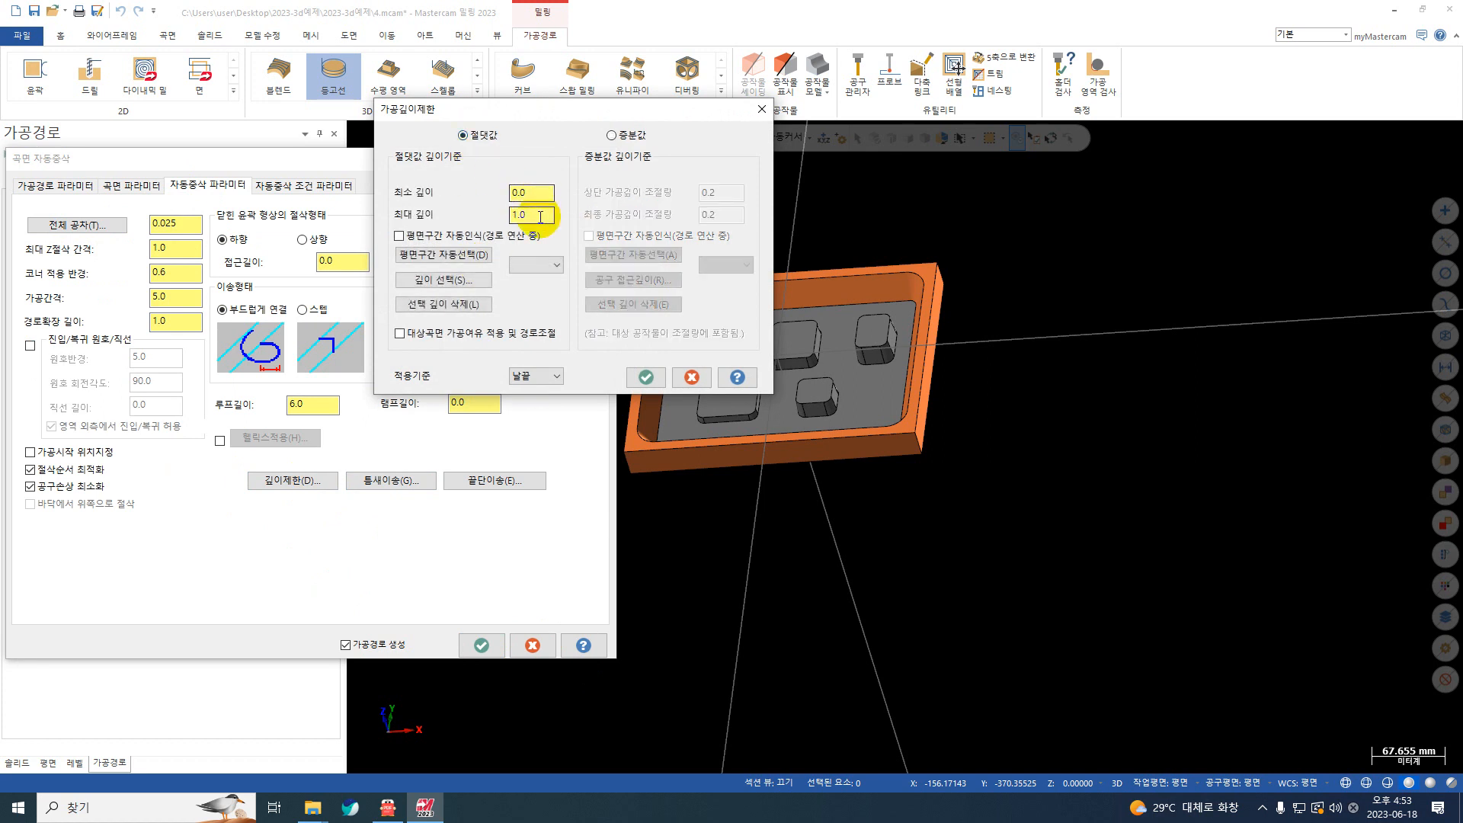
right_click(540, 217)
left_click(337, 480)
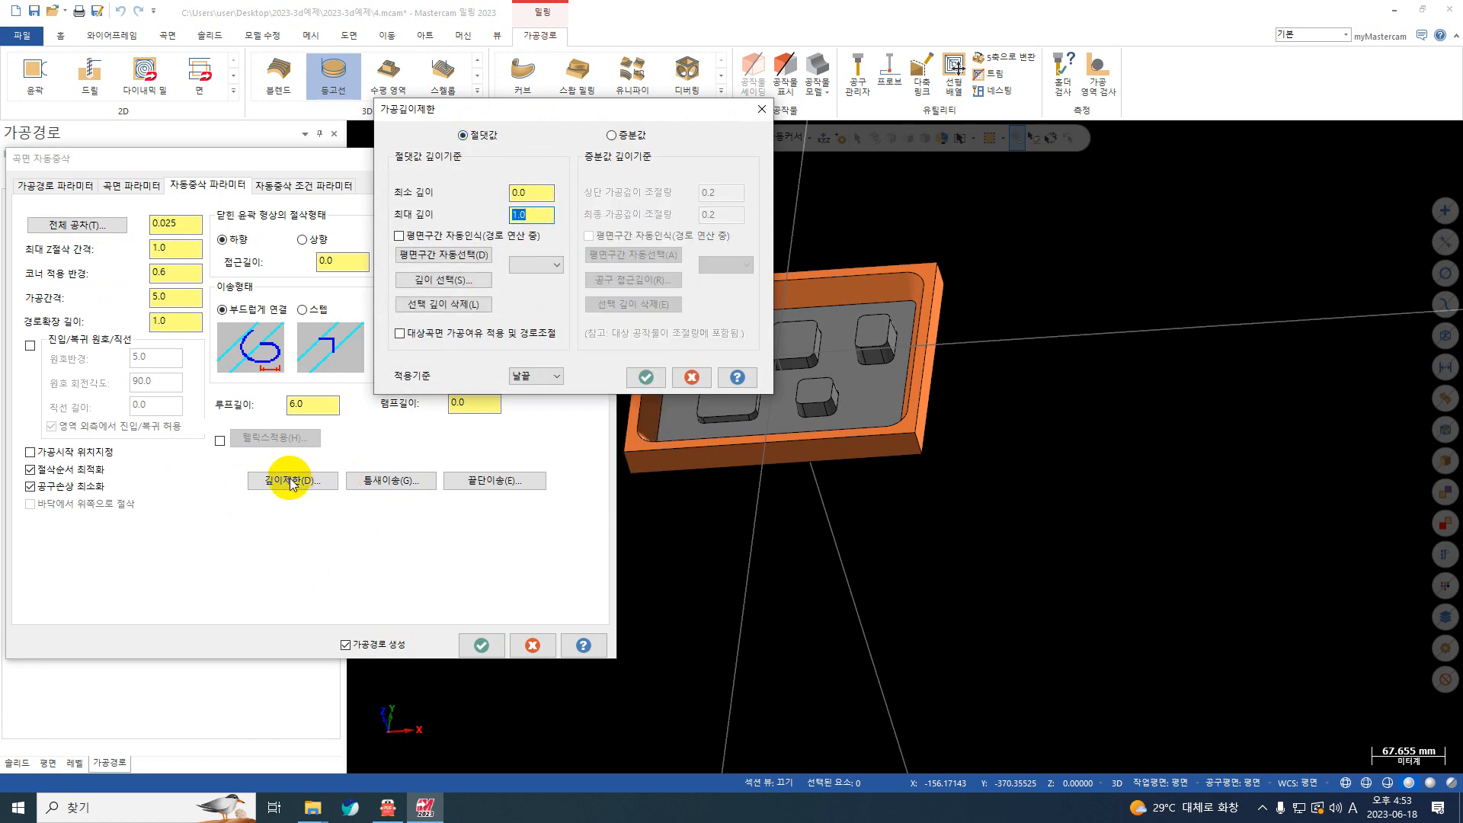
key("Escape")
left_click_drag(224, 458, 332, 459)
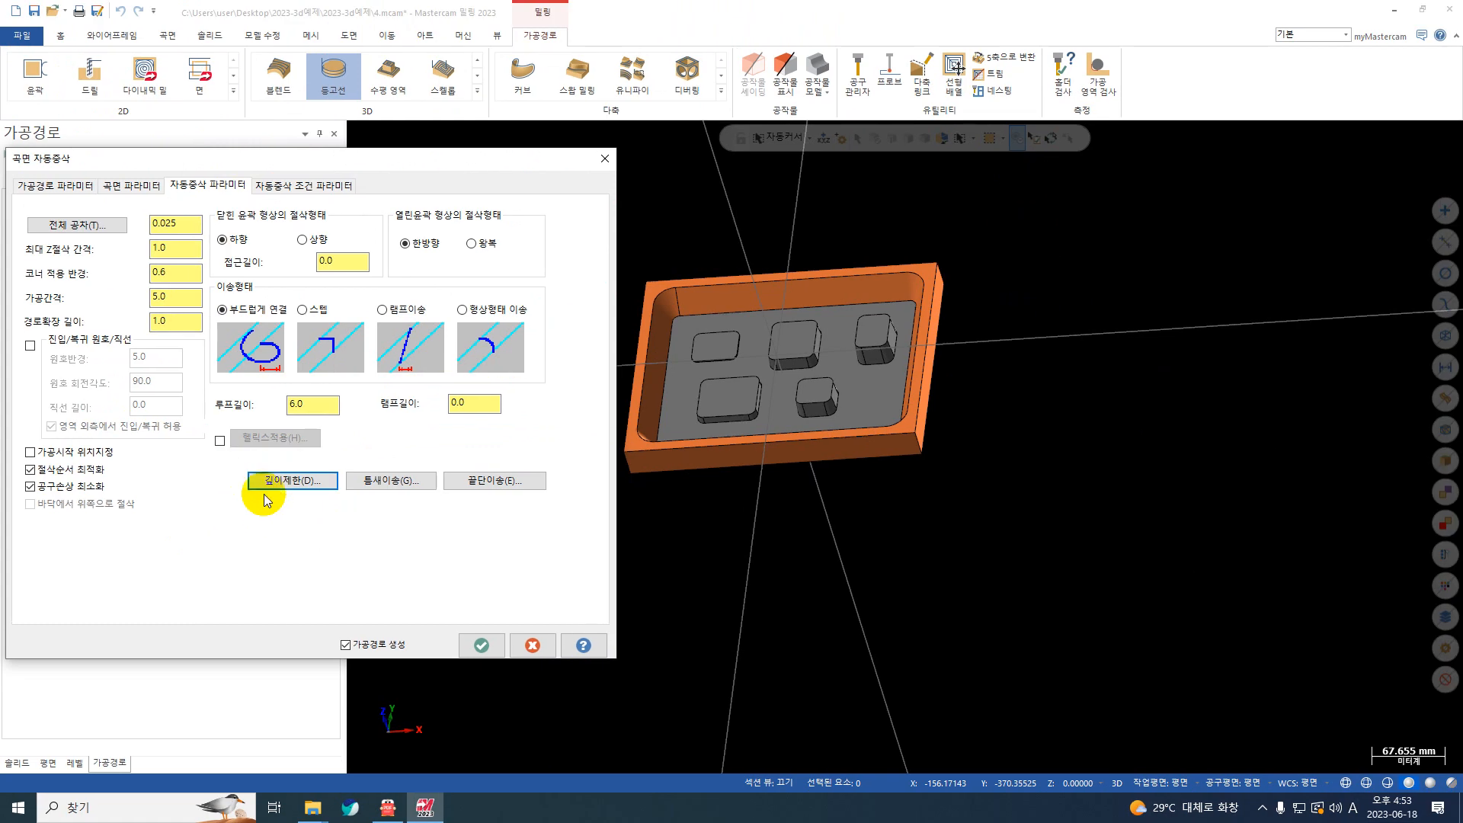
Step: Use absolute cut depth limits for the restmill, taking a depth value from a corner point of the pocket floor
left_click(507, 407)
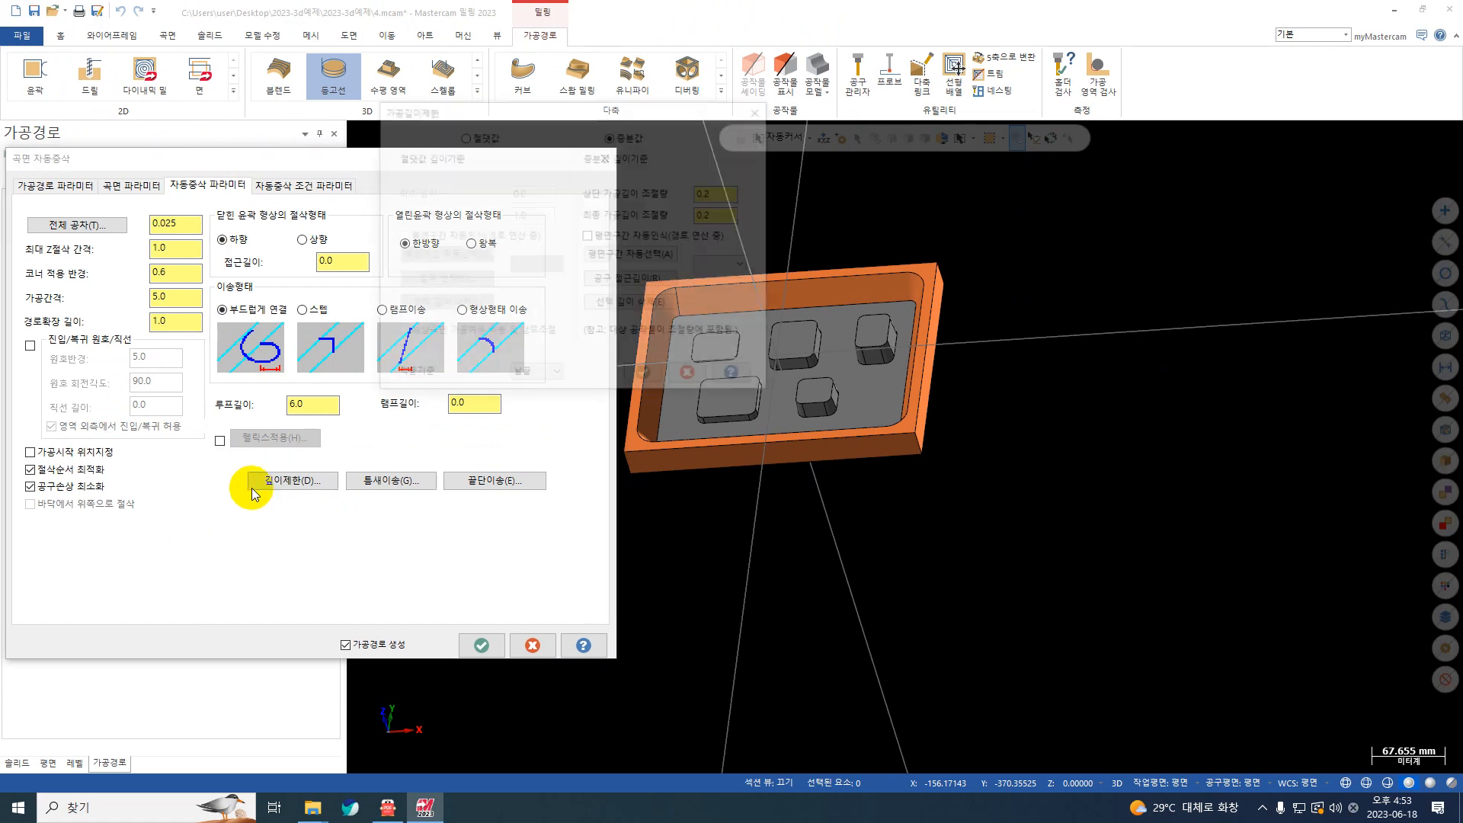
left_click(462, 135)
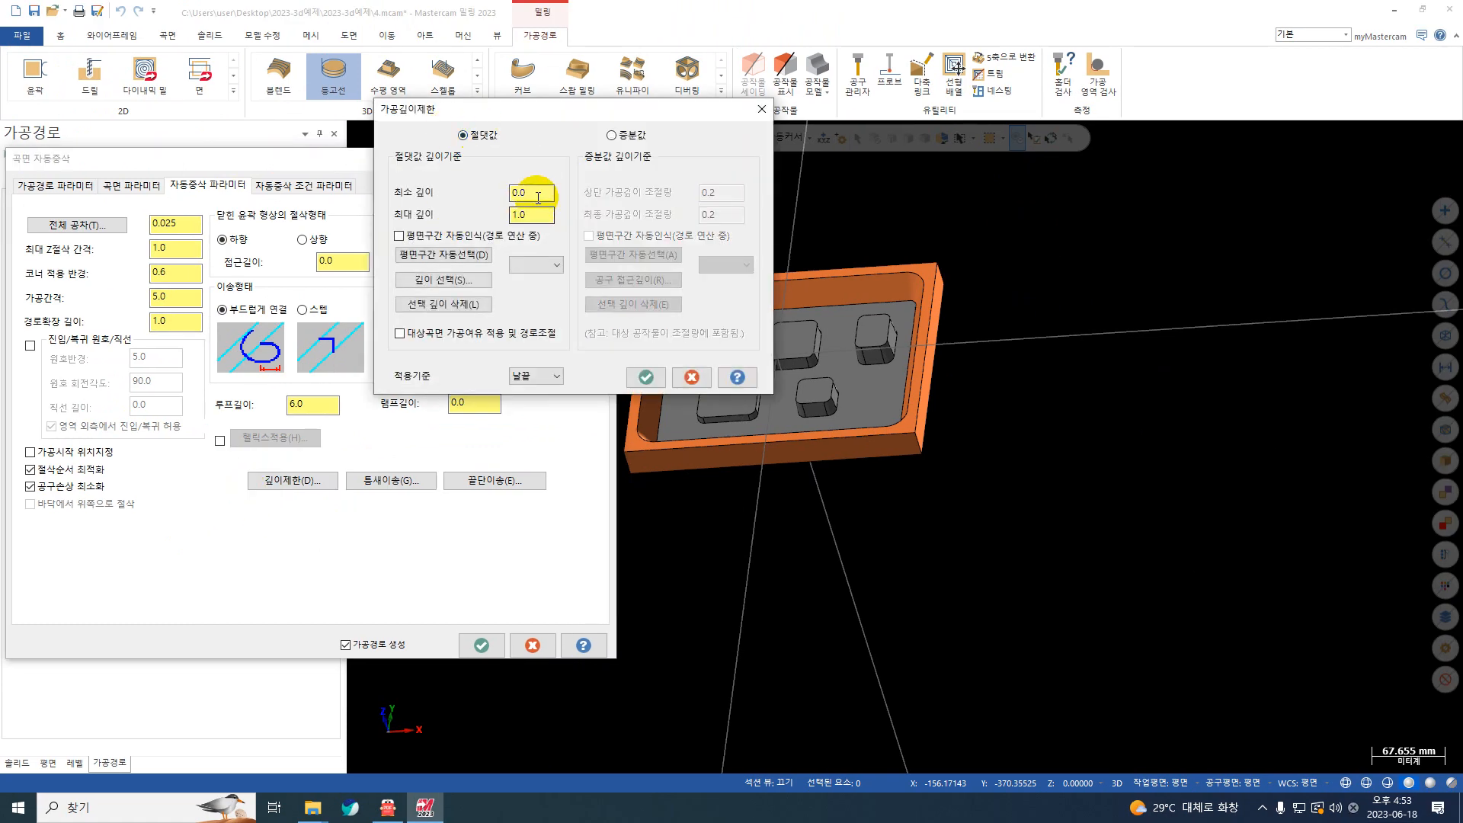
right_click(538, 198)
left_click(574, 267)
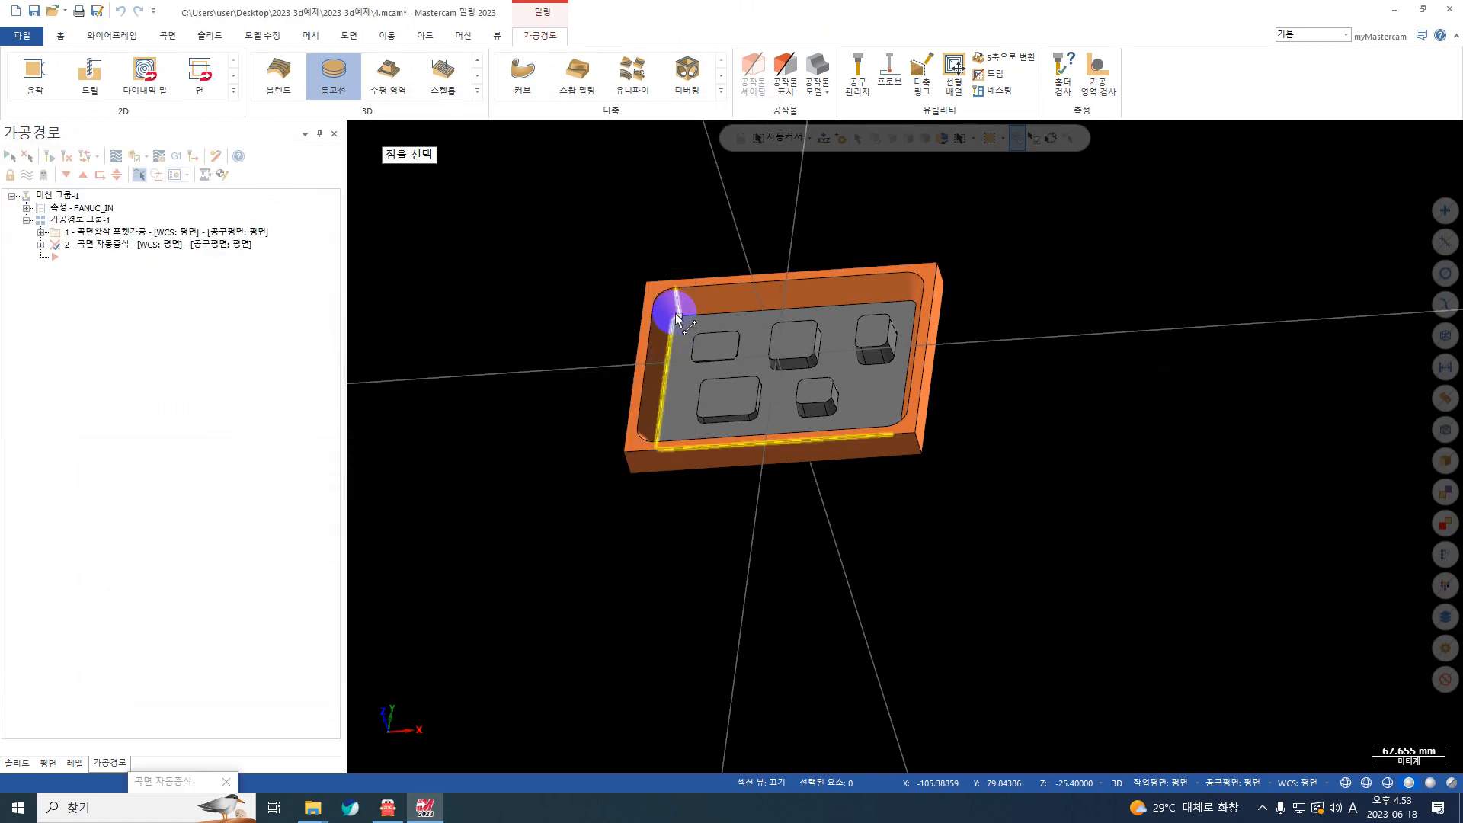
left_click(676, 318)
left_click(646, 375)
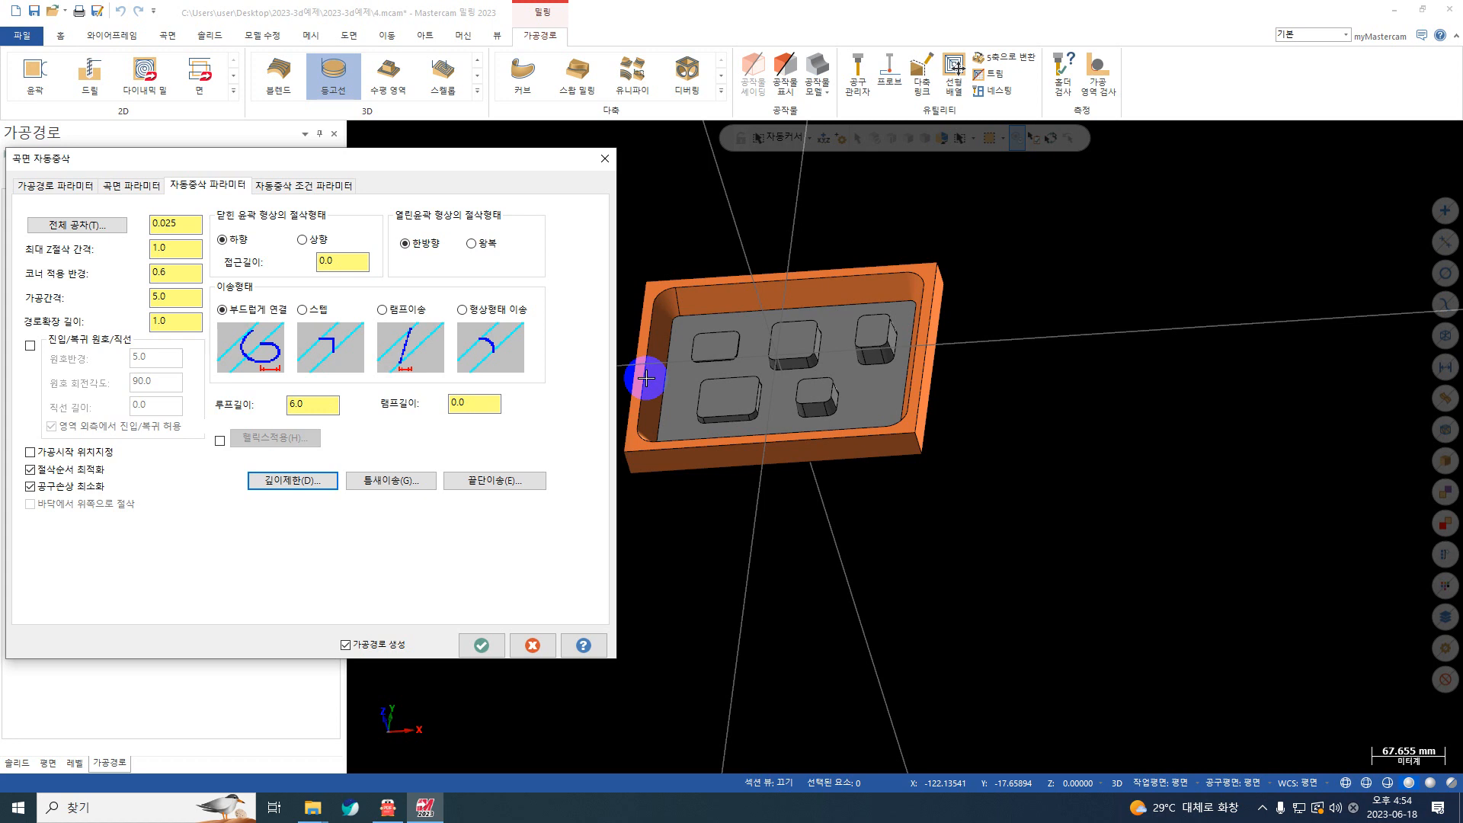
Step: Accept the restmill parameters and generate the toolpath
left_click(483, 646)
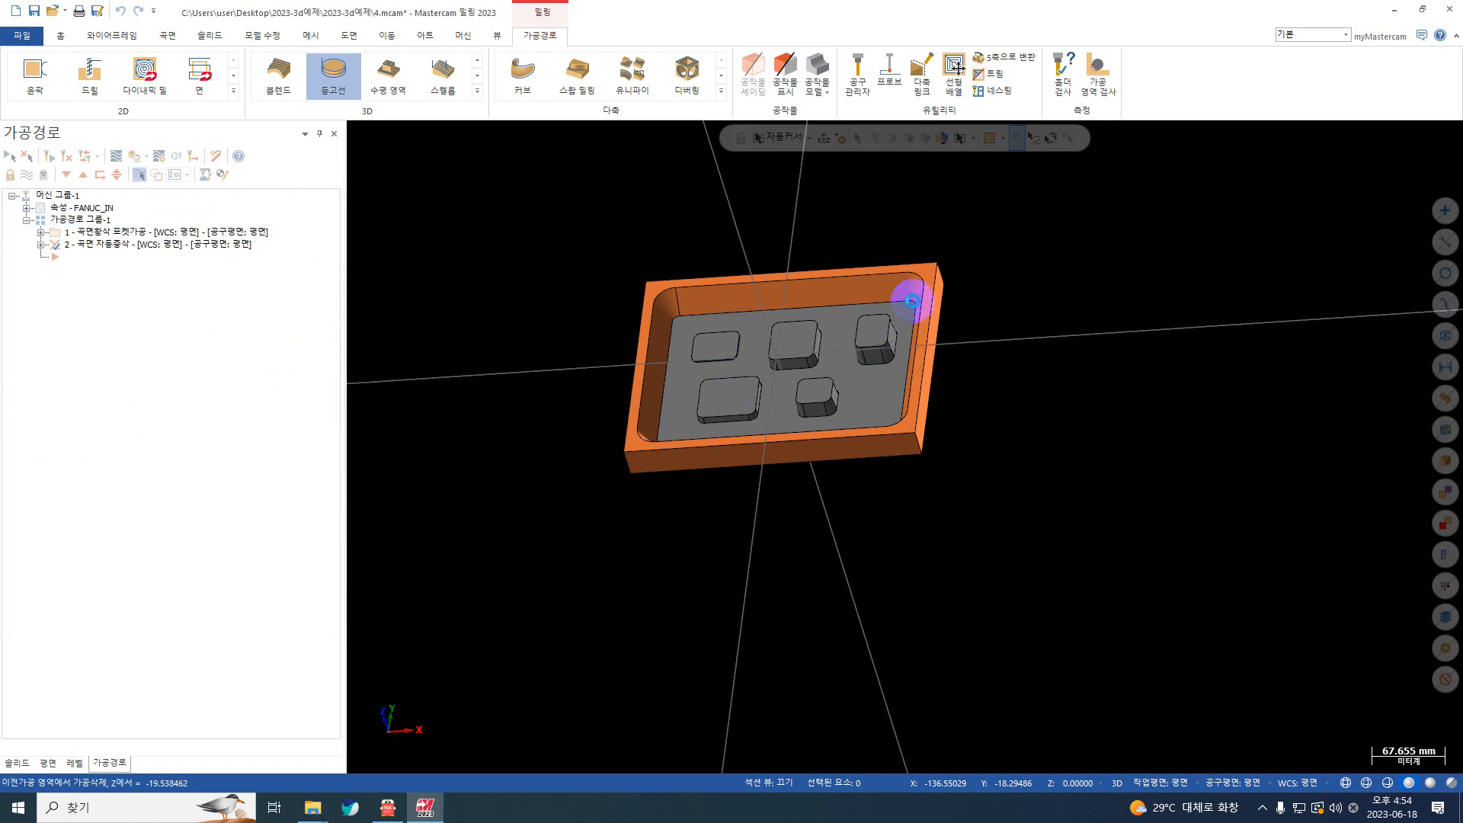
left_click(896, 307)
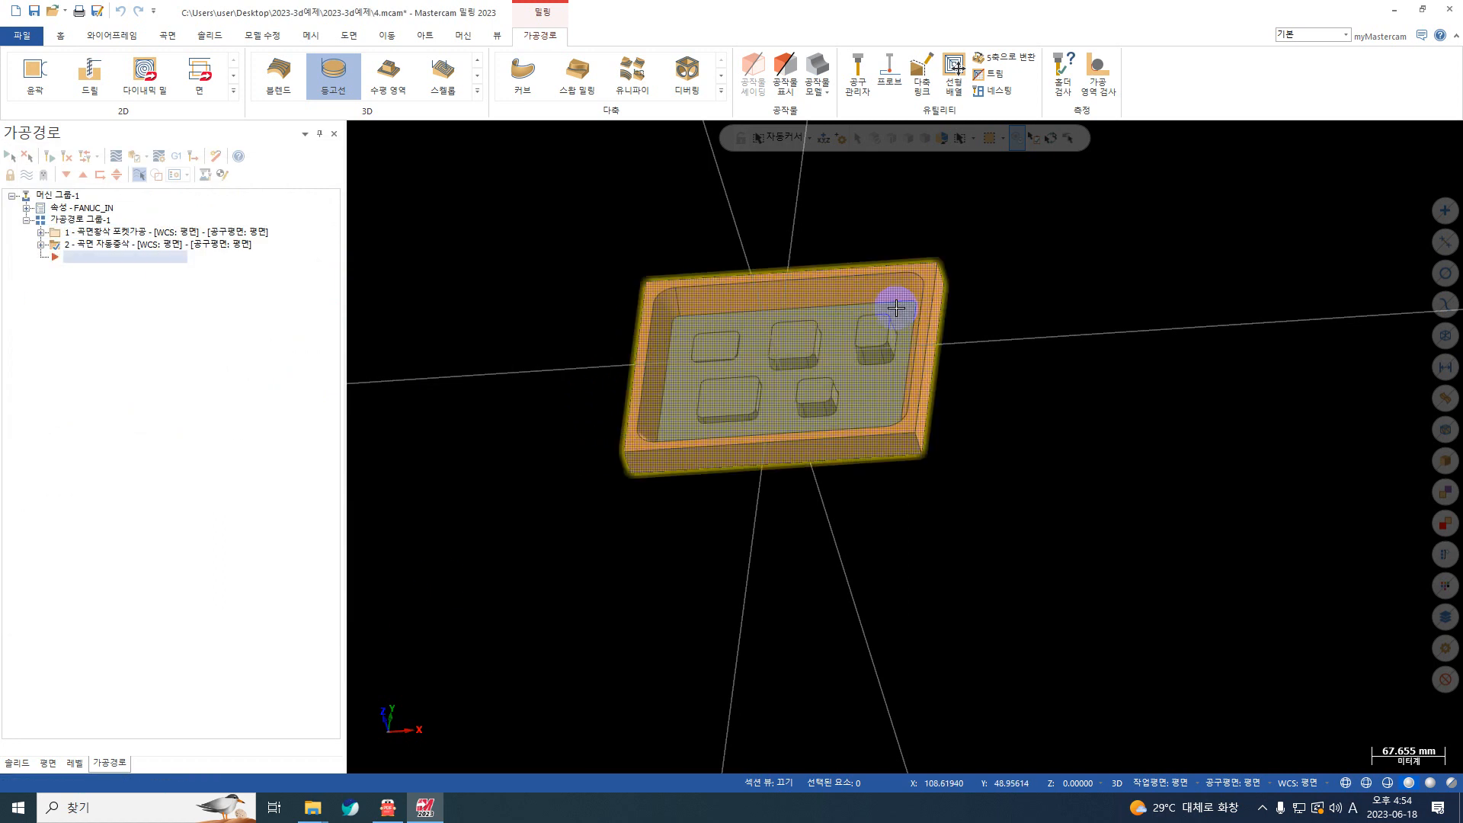
left_click(896, 308)
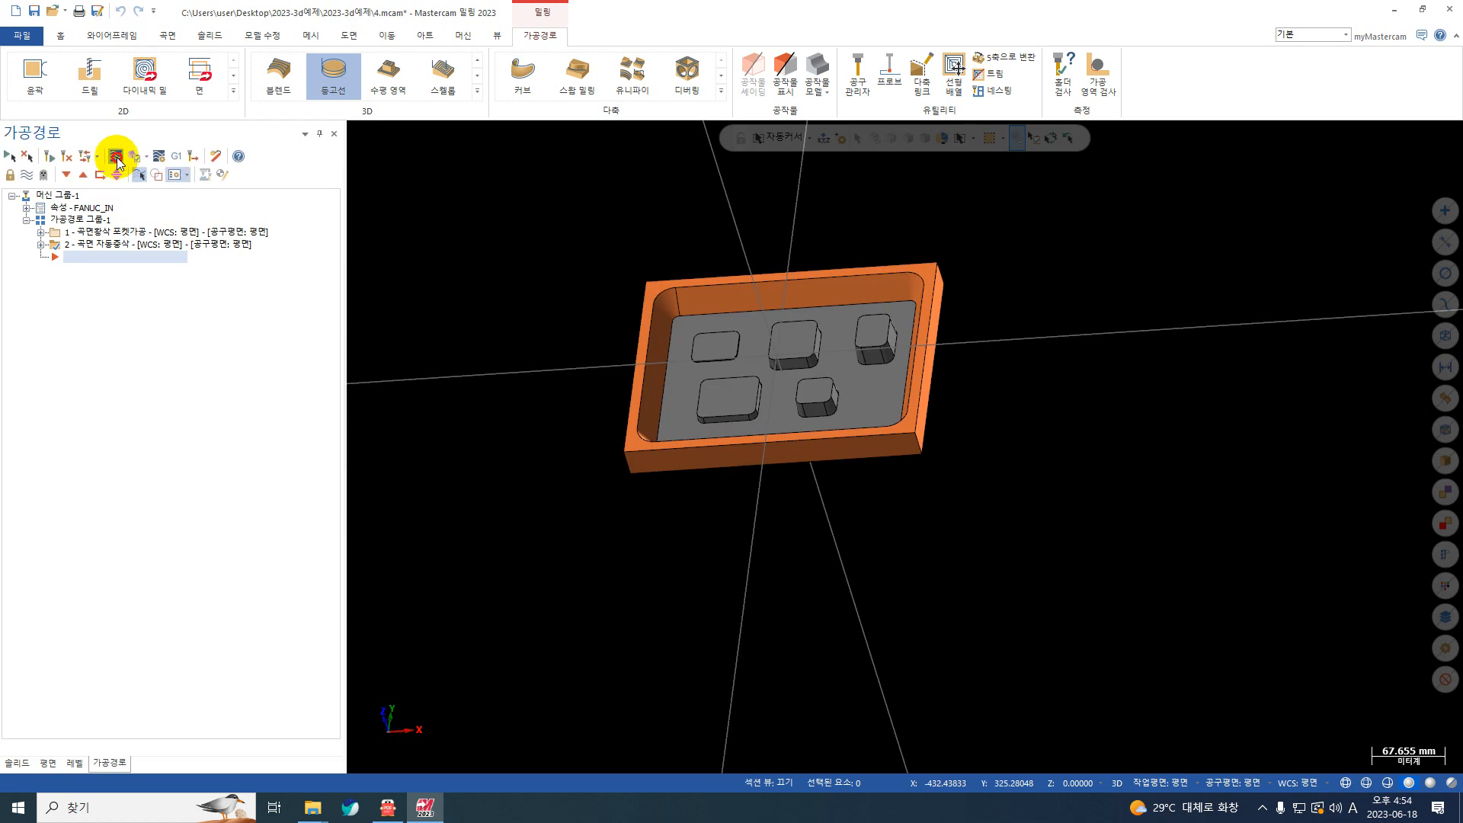
Step: Backplot the restmill toolpath through to its end and inspect the cuts around the bosses and pocket corners
left_click(117, 158)
left_click(356, 130)
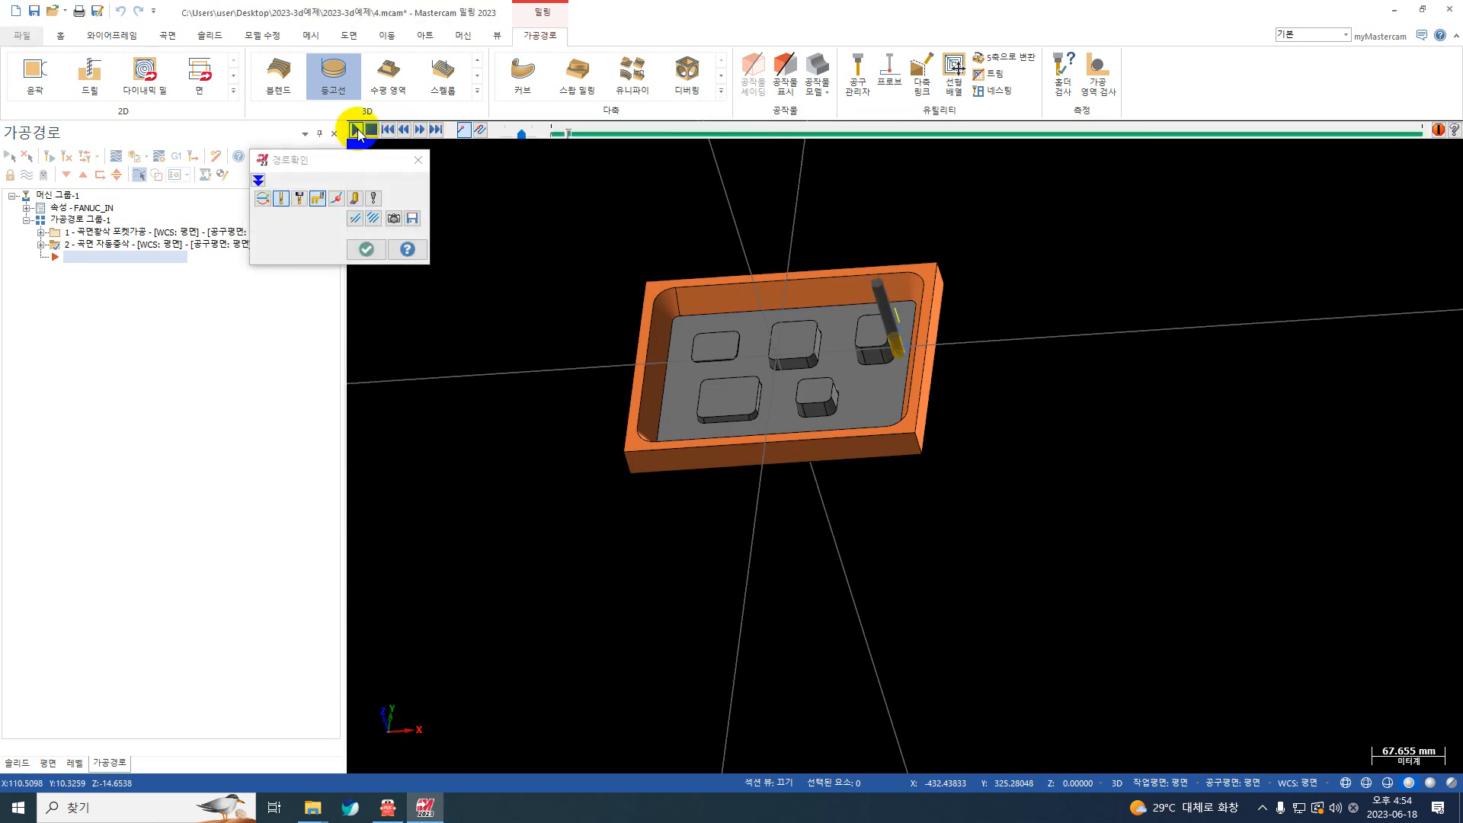
left_click(437, 130)
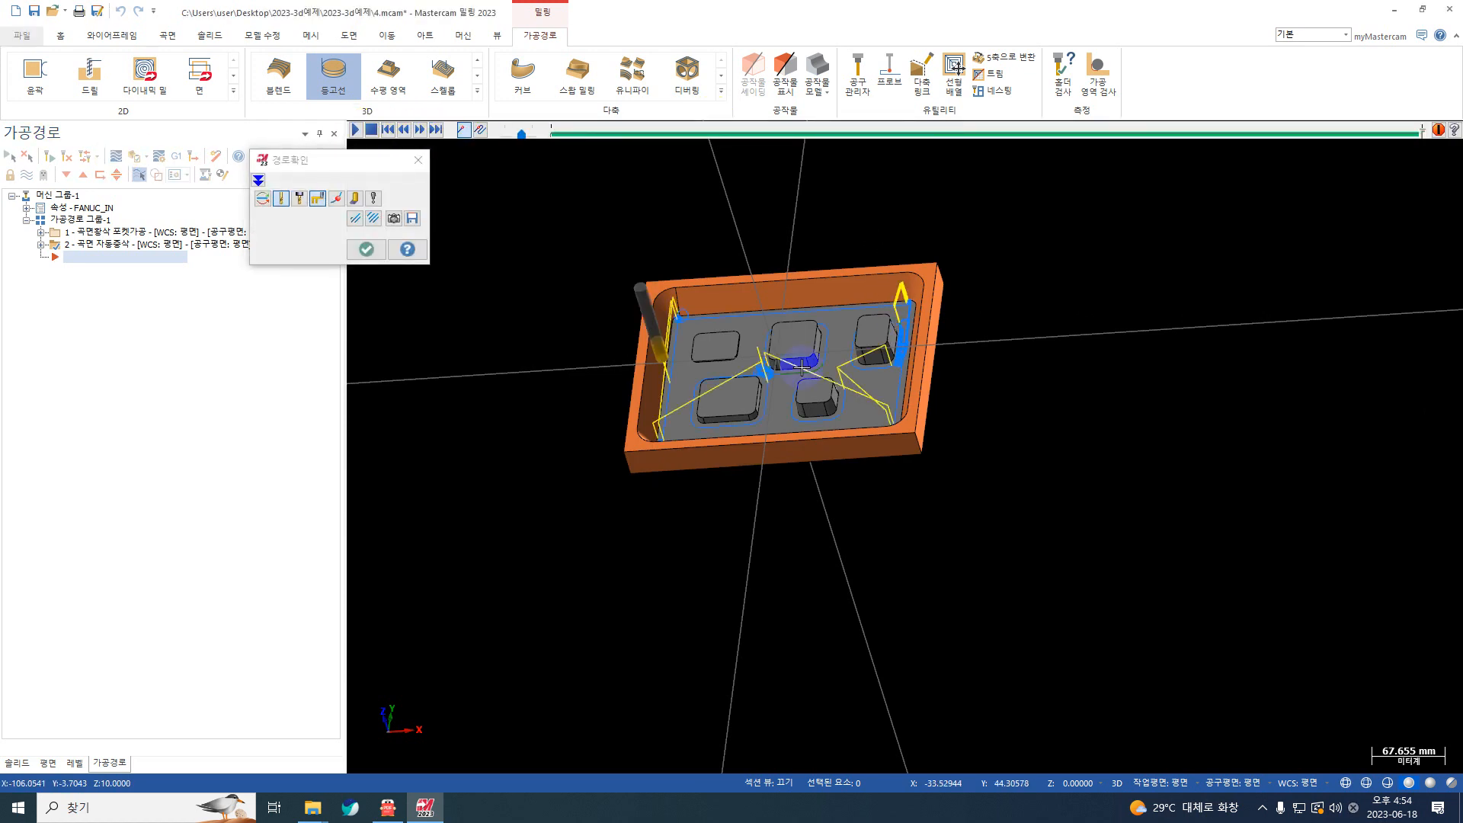
scroll(801, 369, "up", 8)
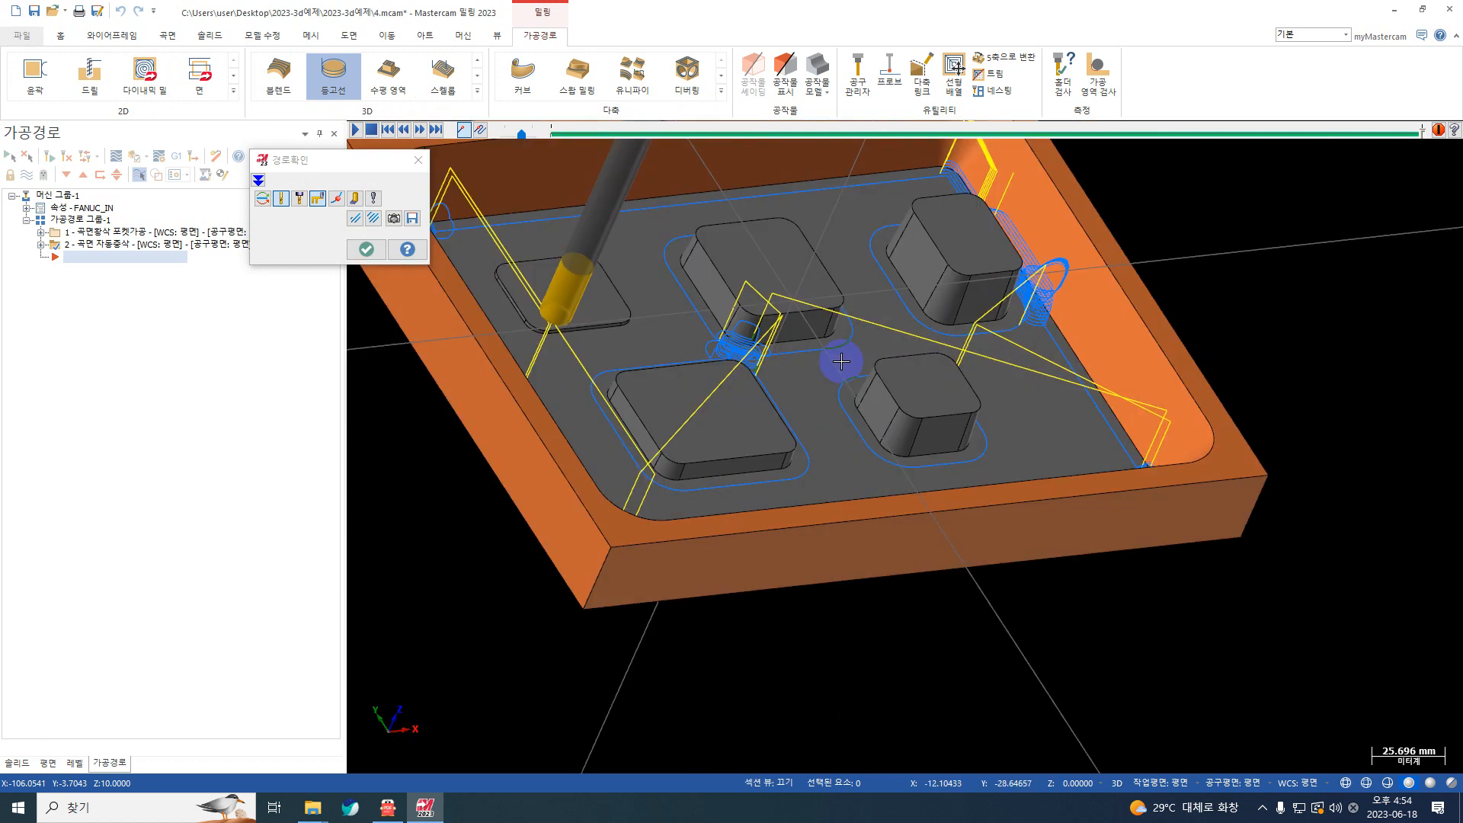
Step: Close the backplot, select the toolpath group with both operations and open it in the solid verification simulator
middle_click_drag(841, 362, 690, 405)
left_click(115, 176)
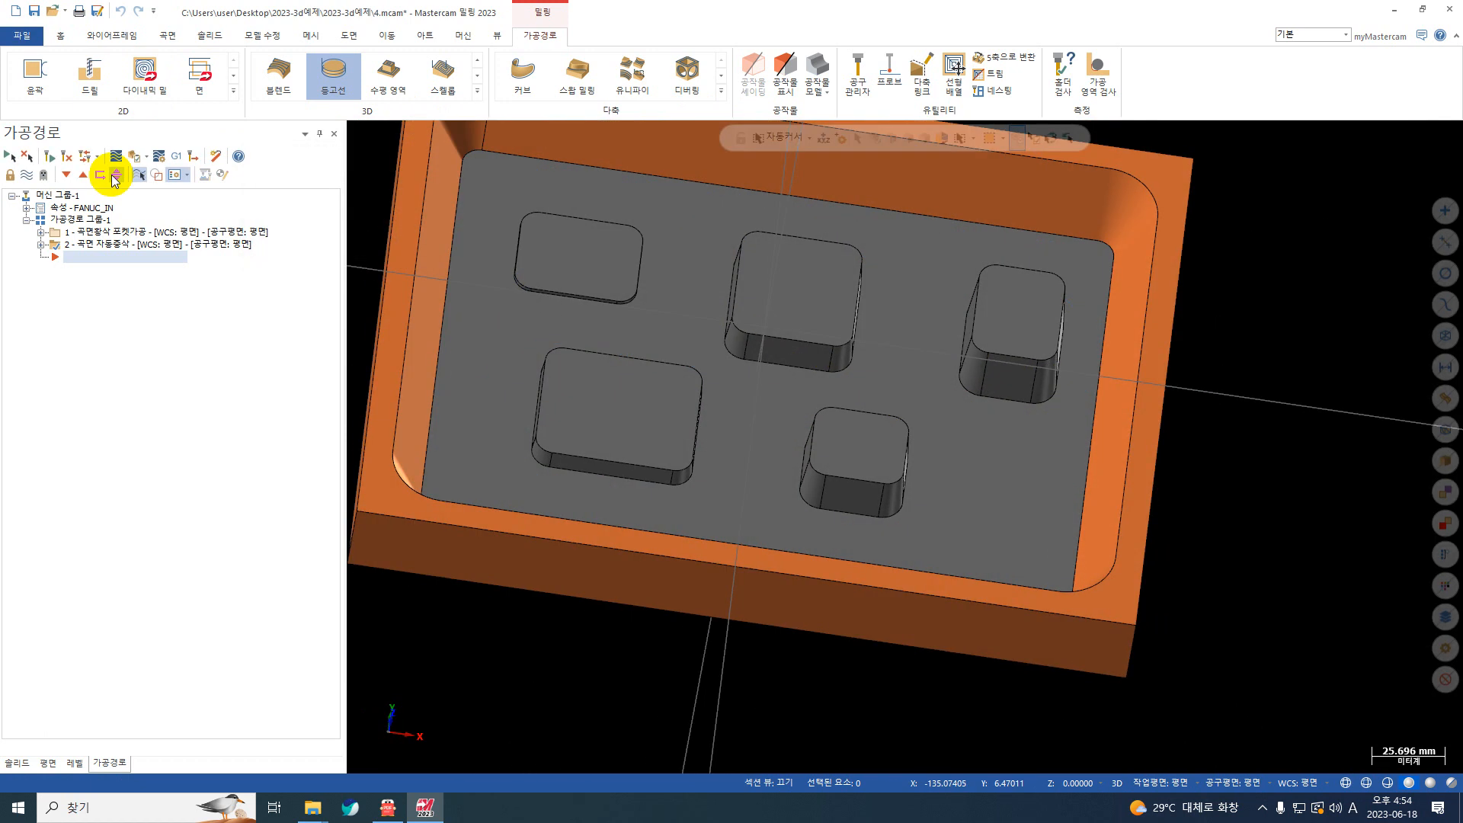
left_click(85, 221)
left_click(158, 156)
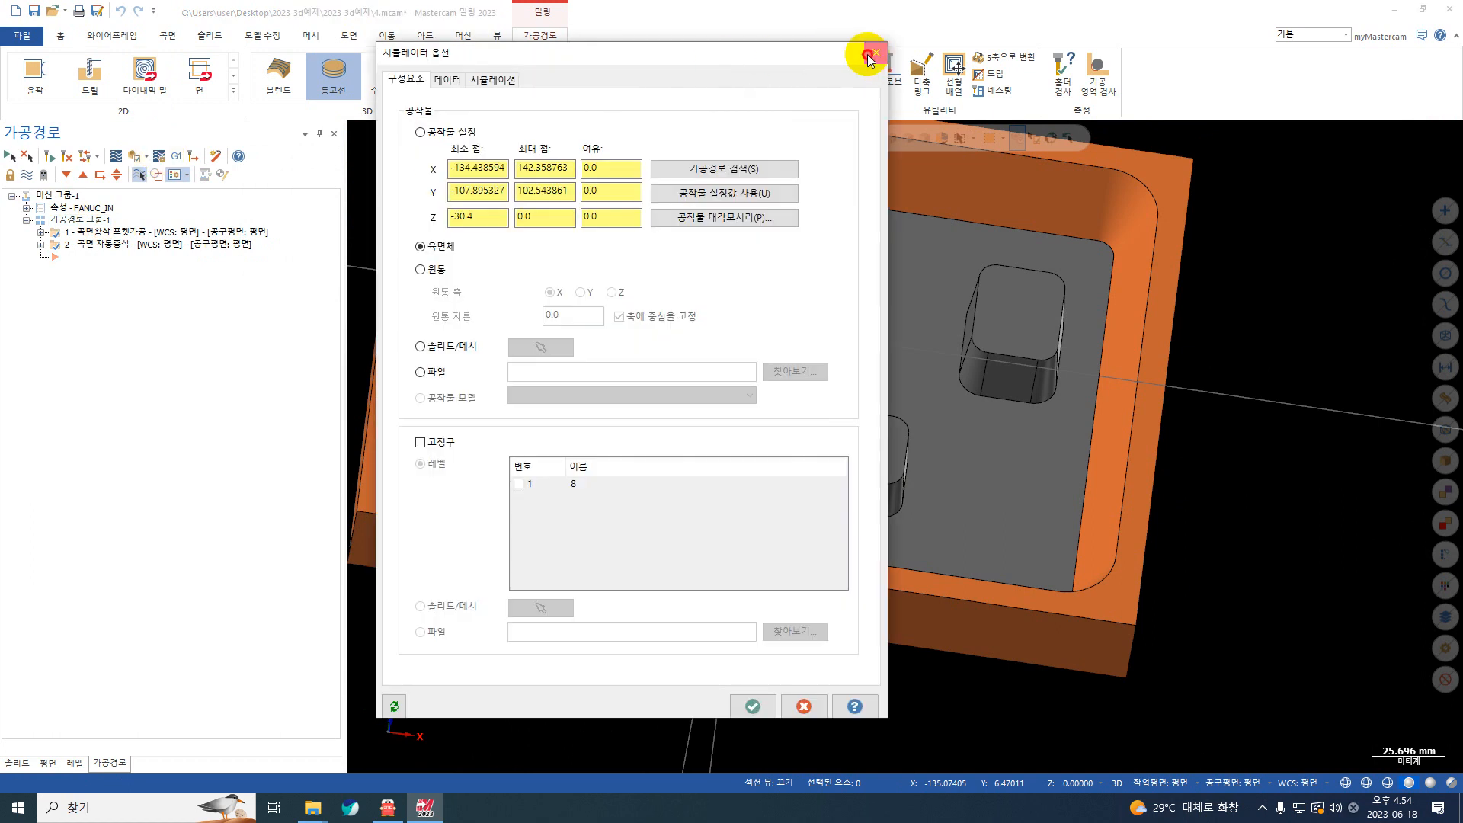
left_click(869, 55)
left_click(137, 159)
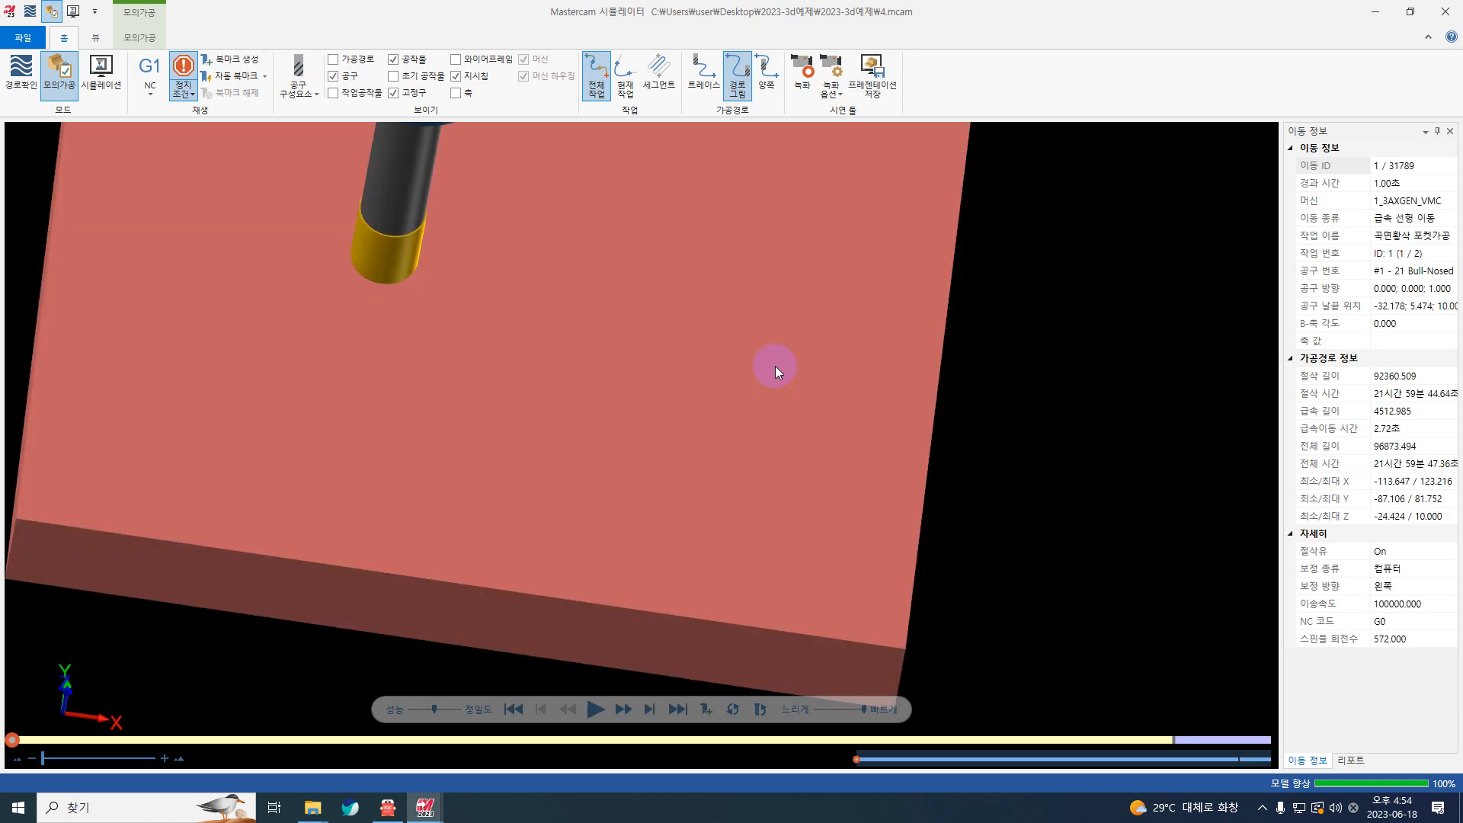
Step: Run the verification past the tool change to the end and inspect the restmilled areas around the bosses
left_click(595, 710)
scroll(643, 465, "down", 5)
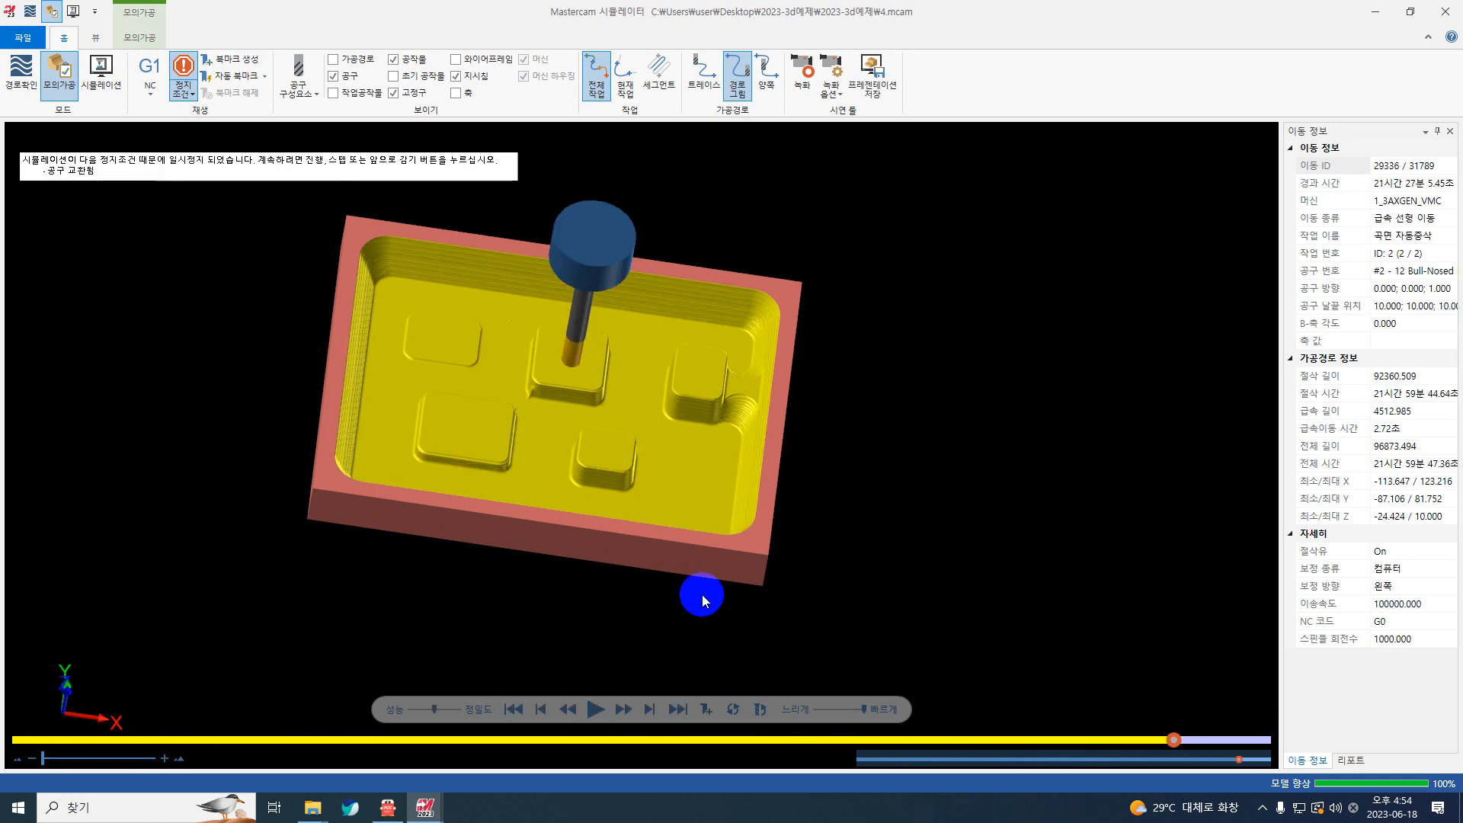
left_click(595, 705)
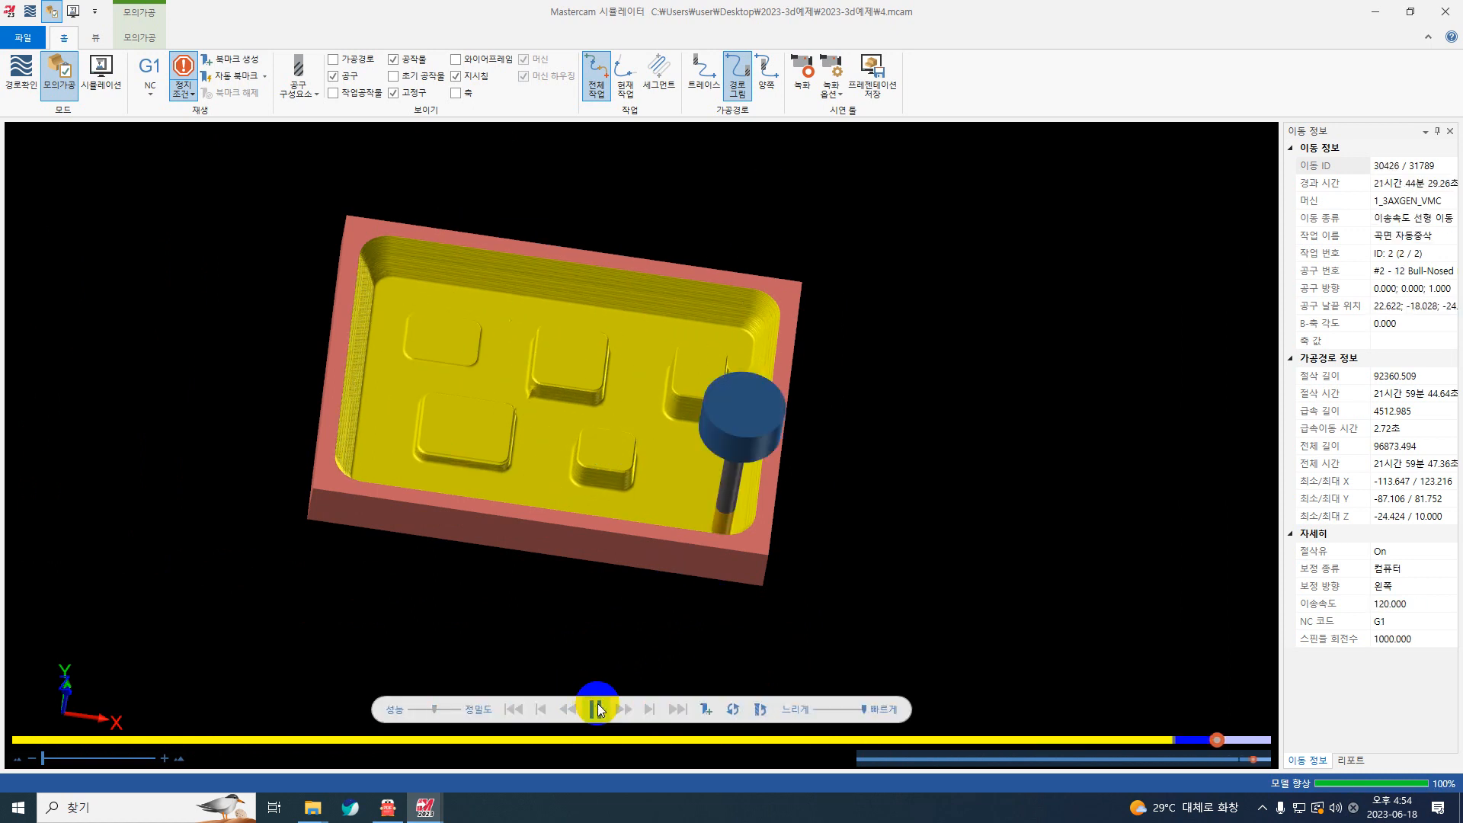
scroll(652, 577, "up", 2)
scroll(785, 304, "up", 3)
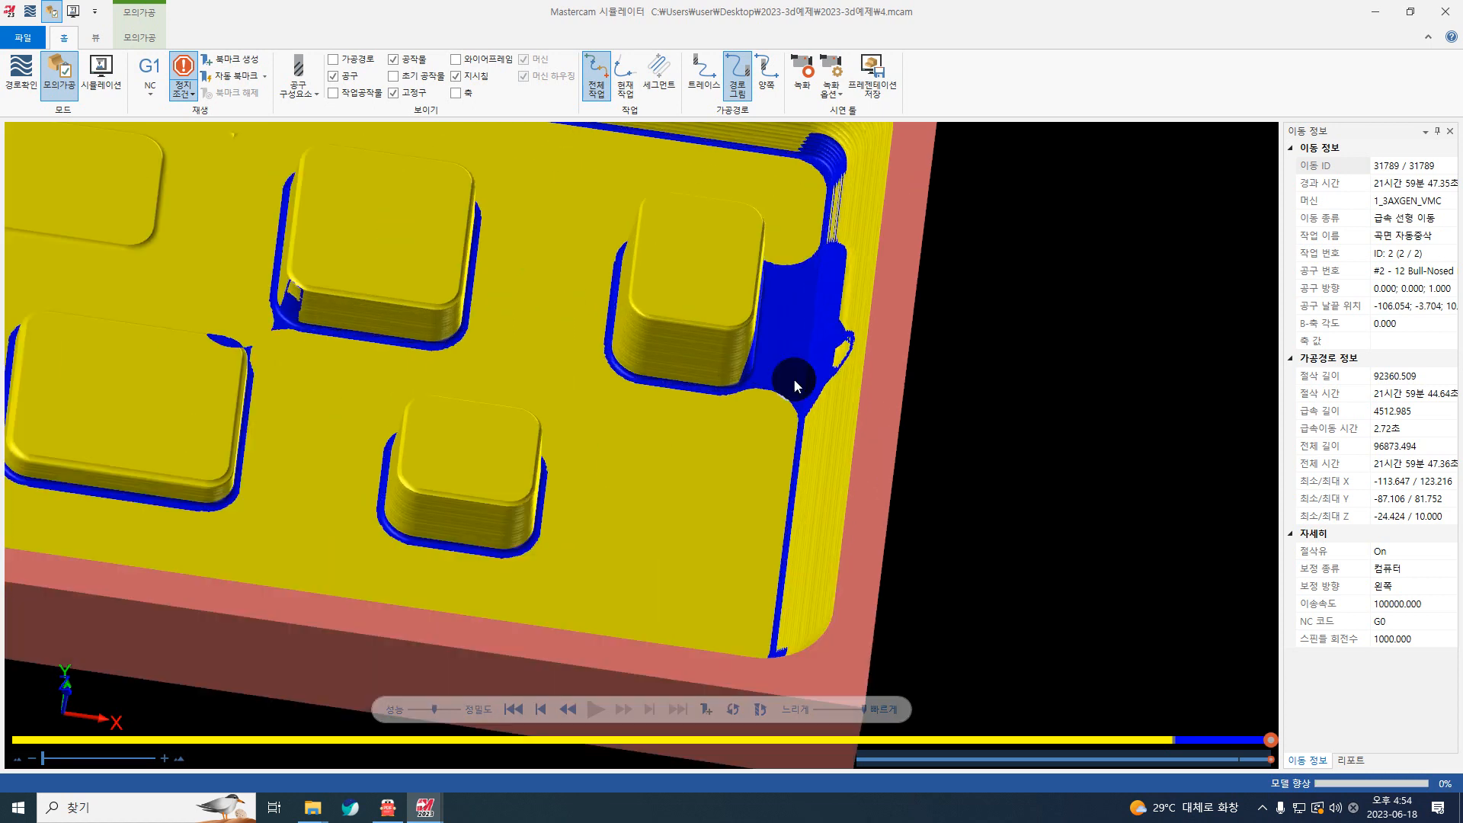
Step: Restart the verification from the beginning, run it to the tool change and inspect the stock left by roughing
left_click(509, 710)
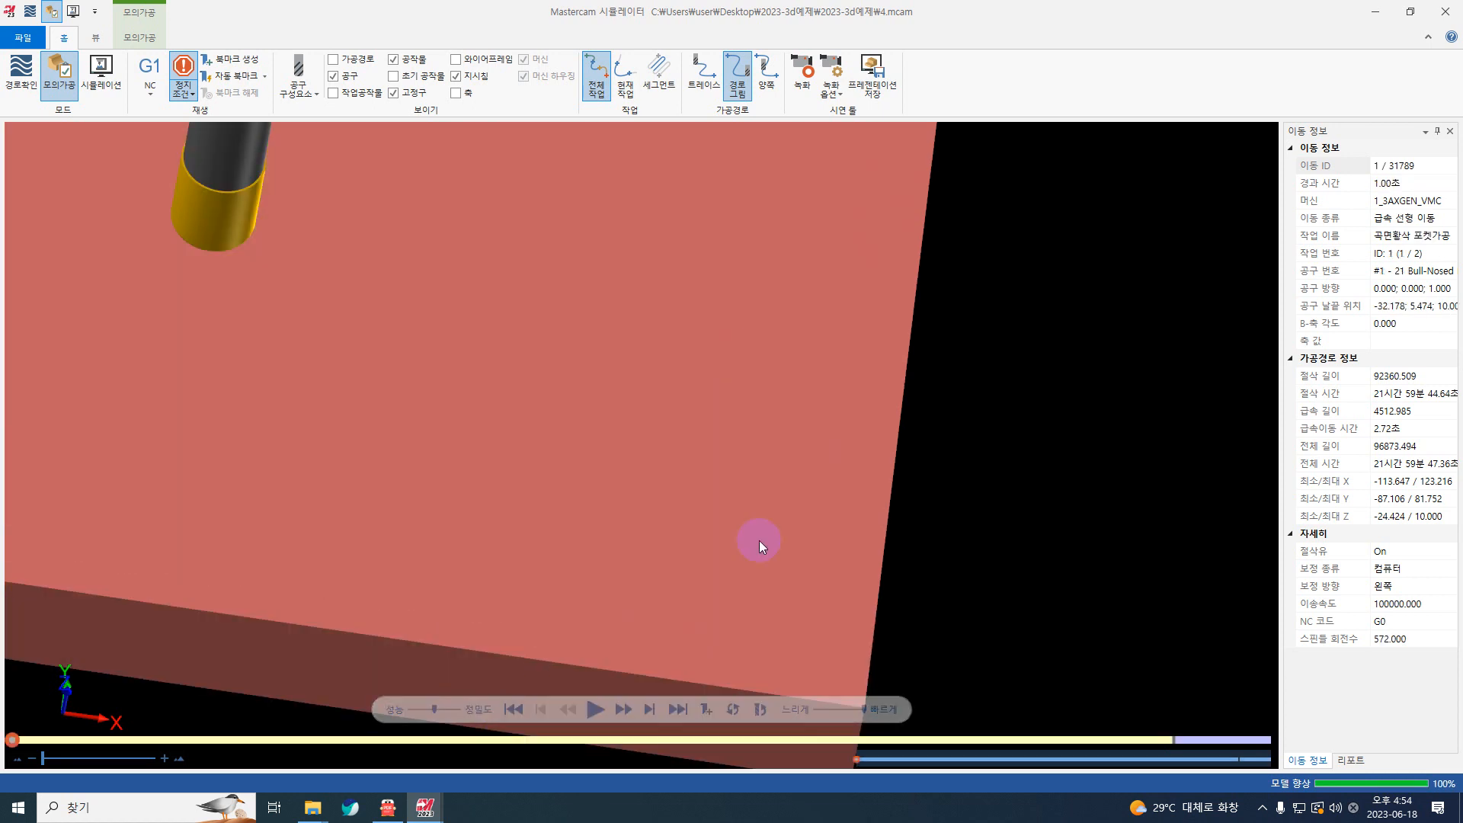
left_click(596, 710)
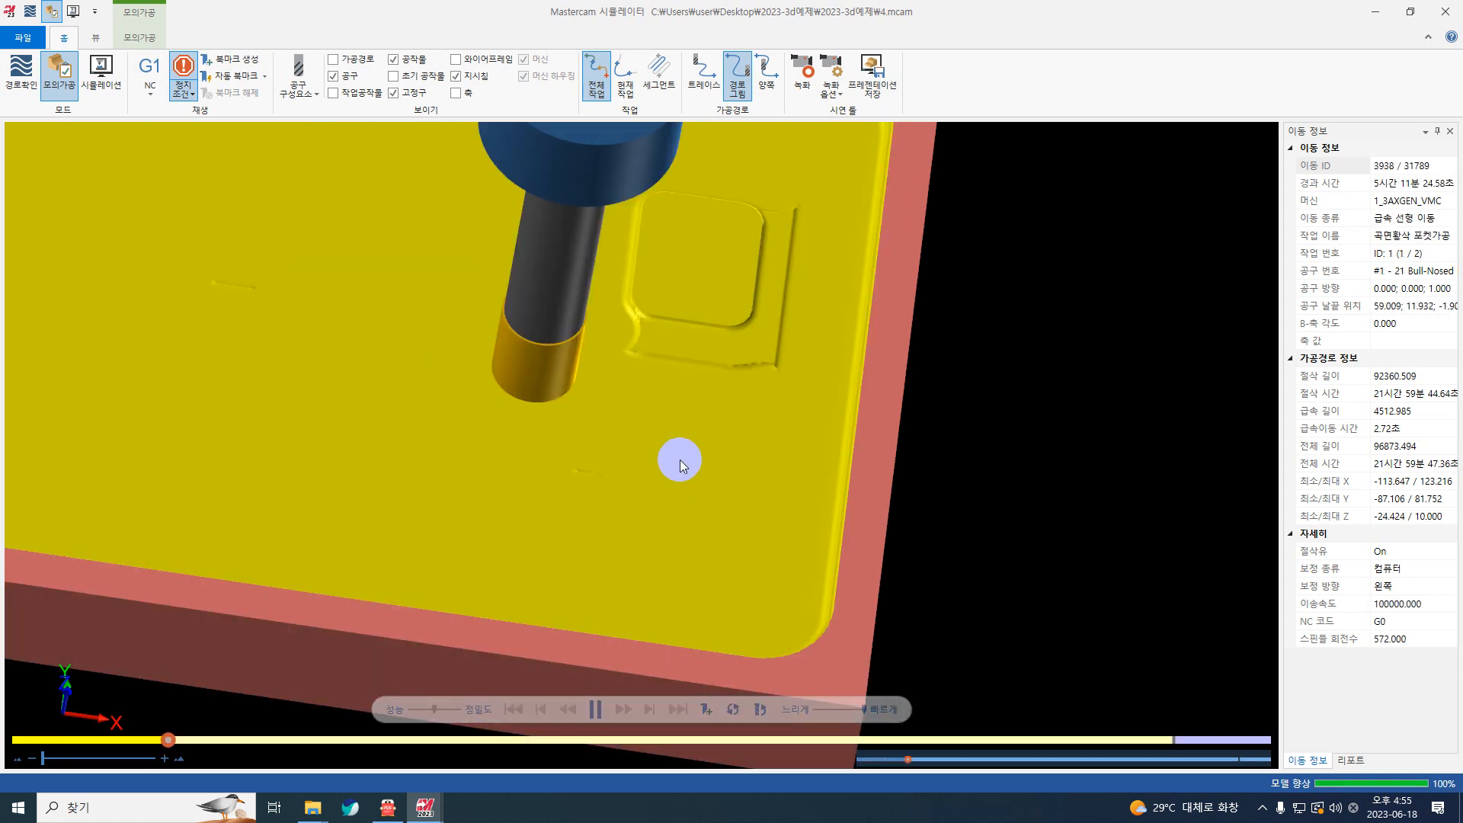
scroll(680, 460, "down", 5)
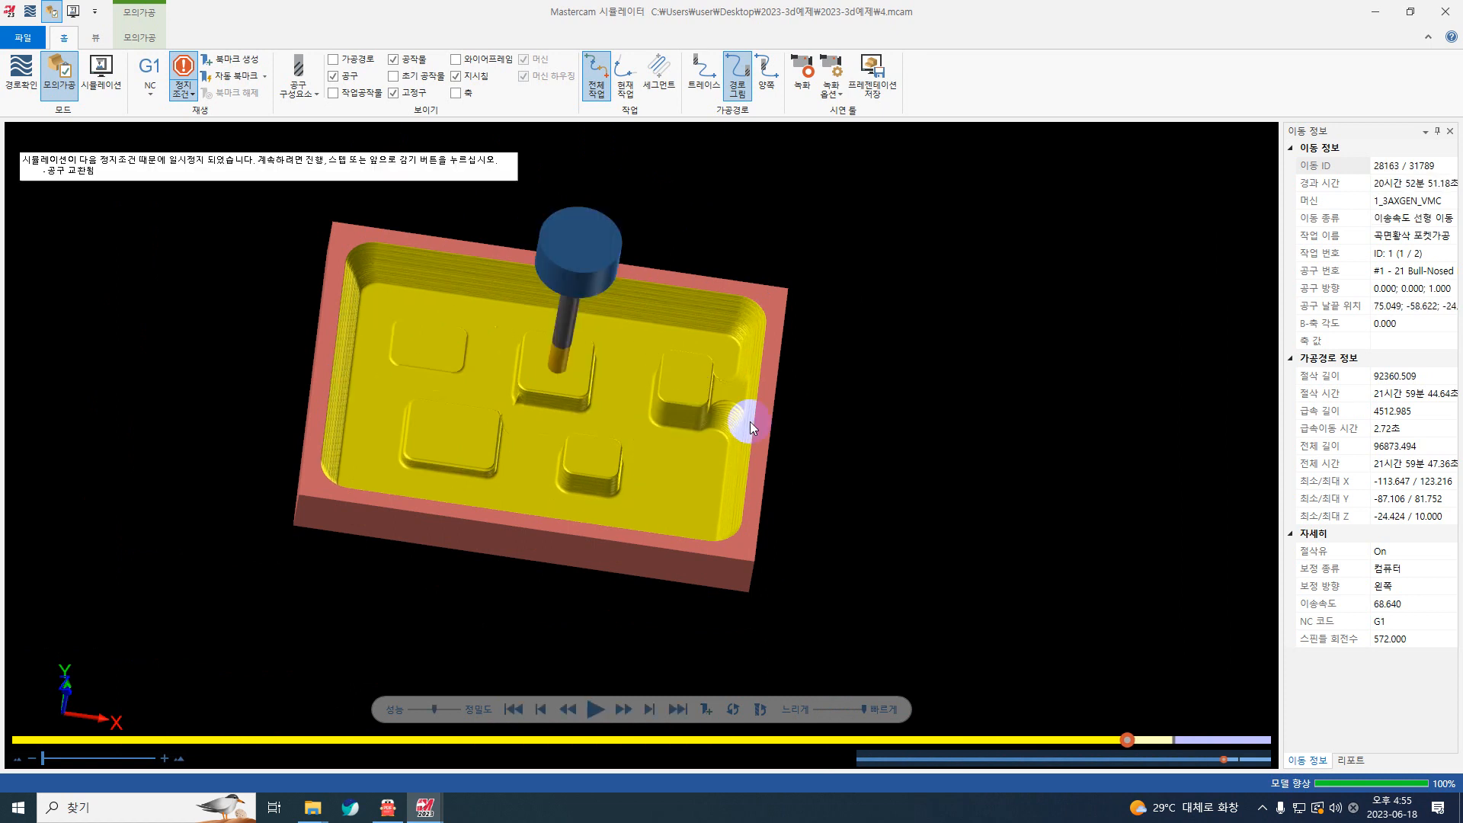
scroll(731, 416, "up", 5)
middle_click_drag(244, 397, 276, 391)
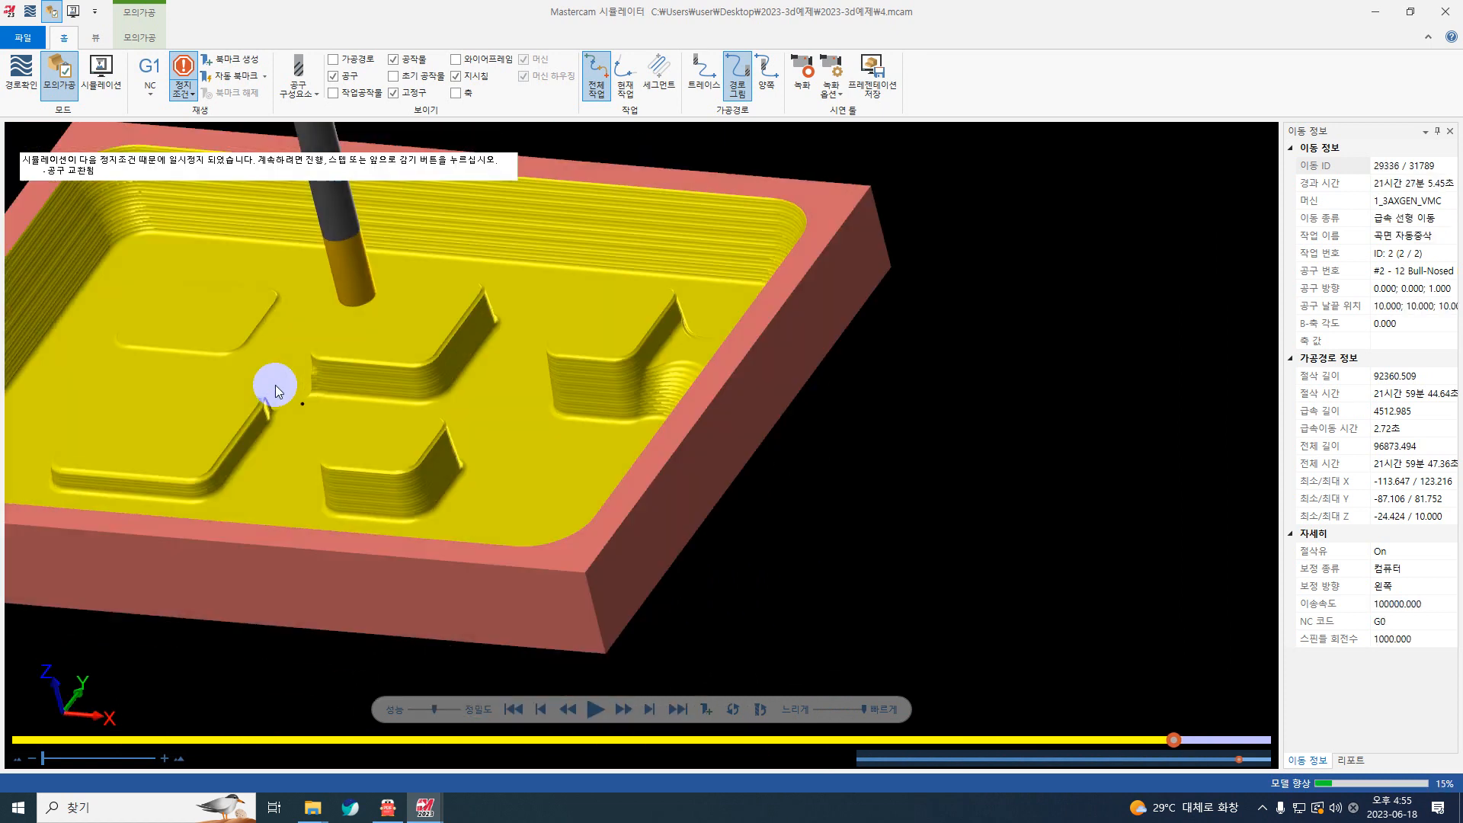
Step: Slow the playback right down and play the first 12 mm restmill cuts beside the pocket wall
left_click(813, 709)
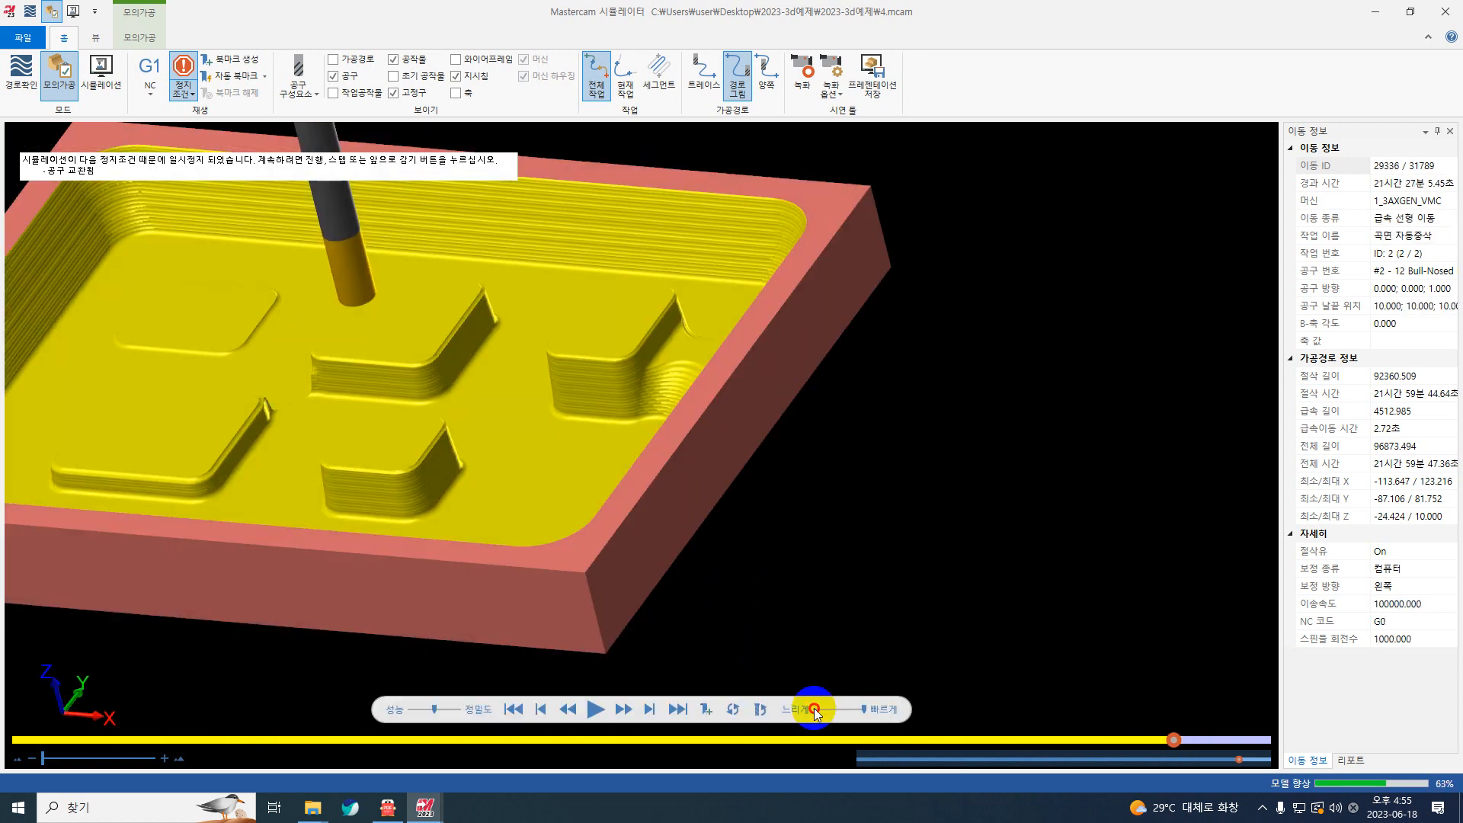
left_click(595, 709)
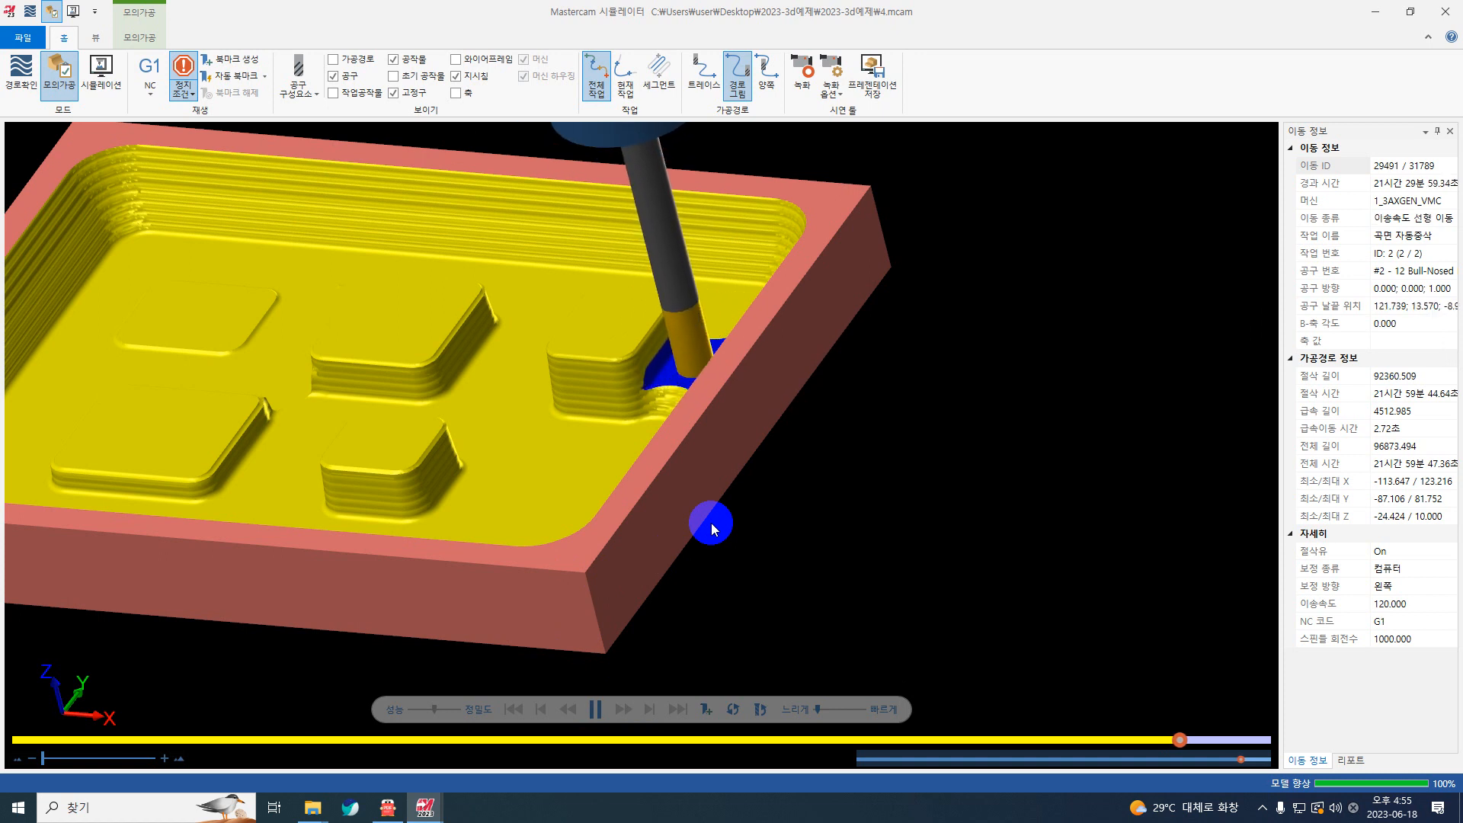
middle_click_drag(711, 522, 756, 533)
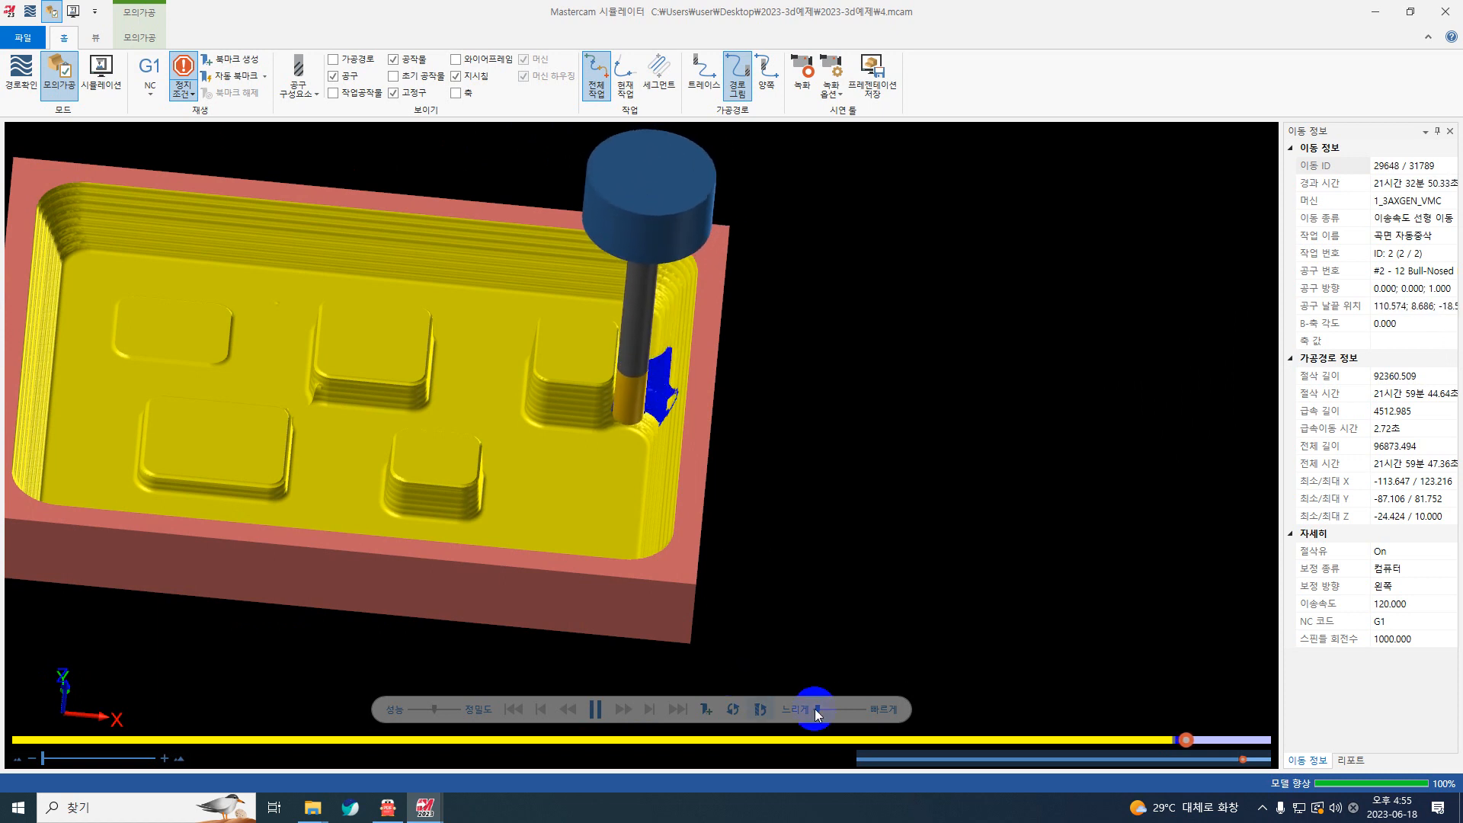
Step: Raise the playback speed slightly in stages and follow the restmill cuts around the bosses from several angles
left_click_drag(815, 709, 821, 710)
scroll(166, 204, "up", 1)
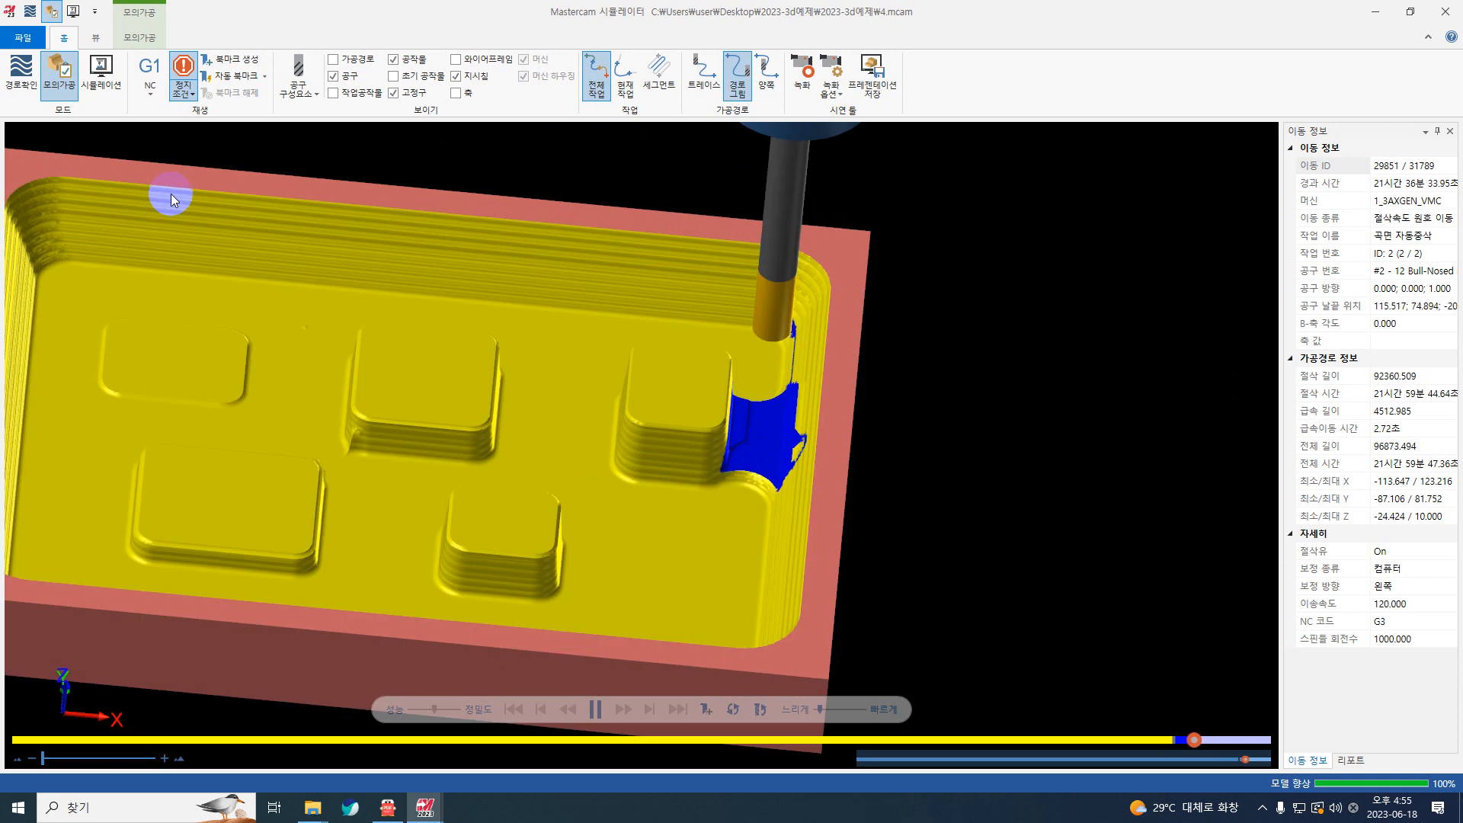
scroll(363, 277, "down", 1)
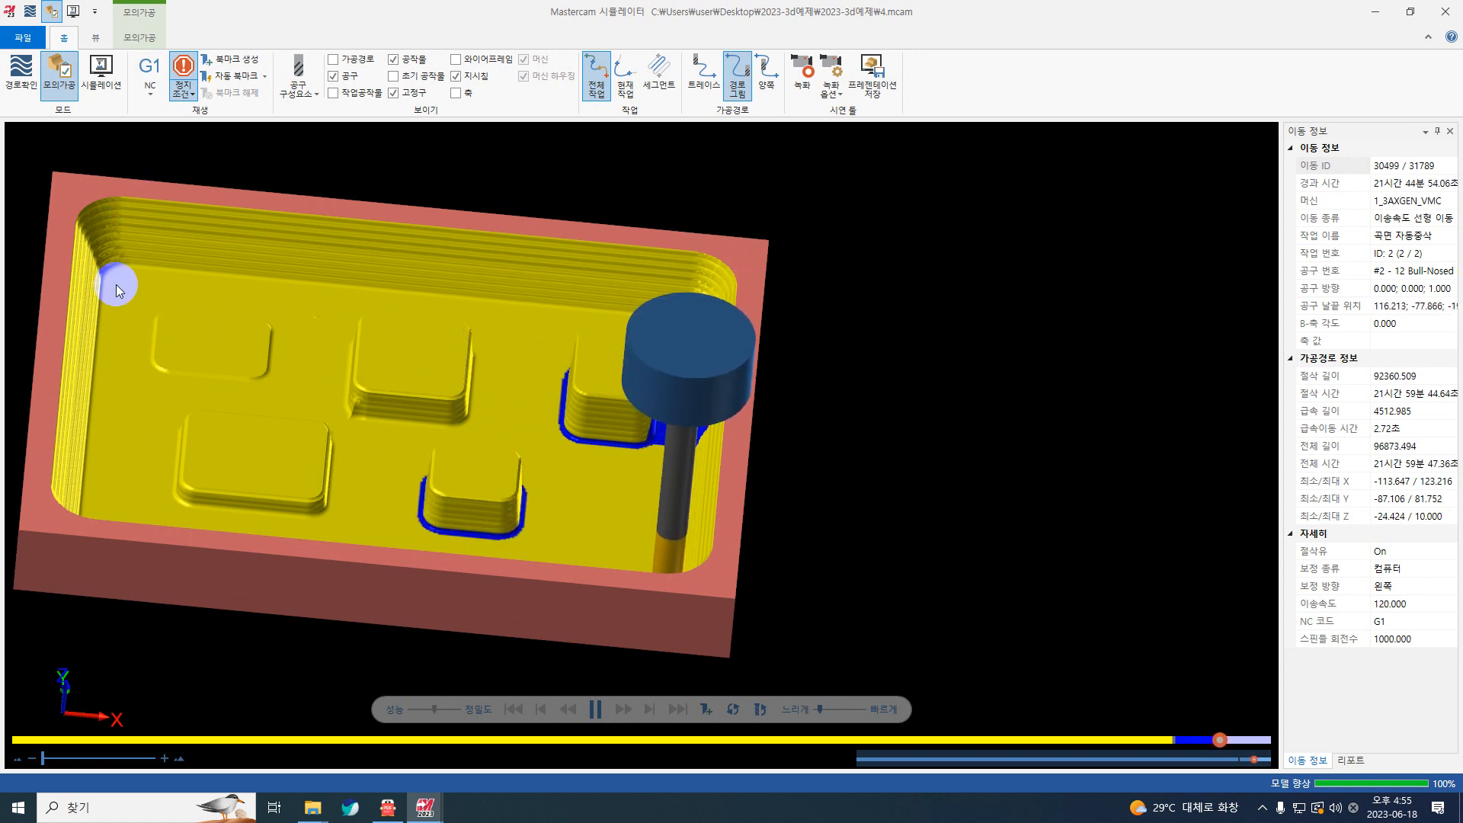
middle_click_drag(584, 323, 632, 316)
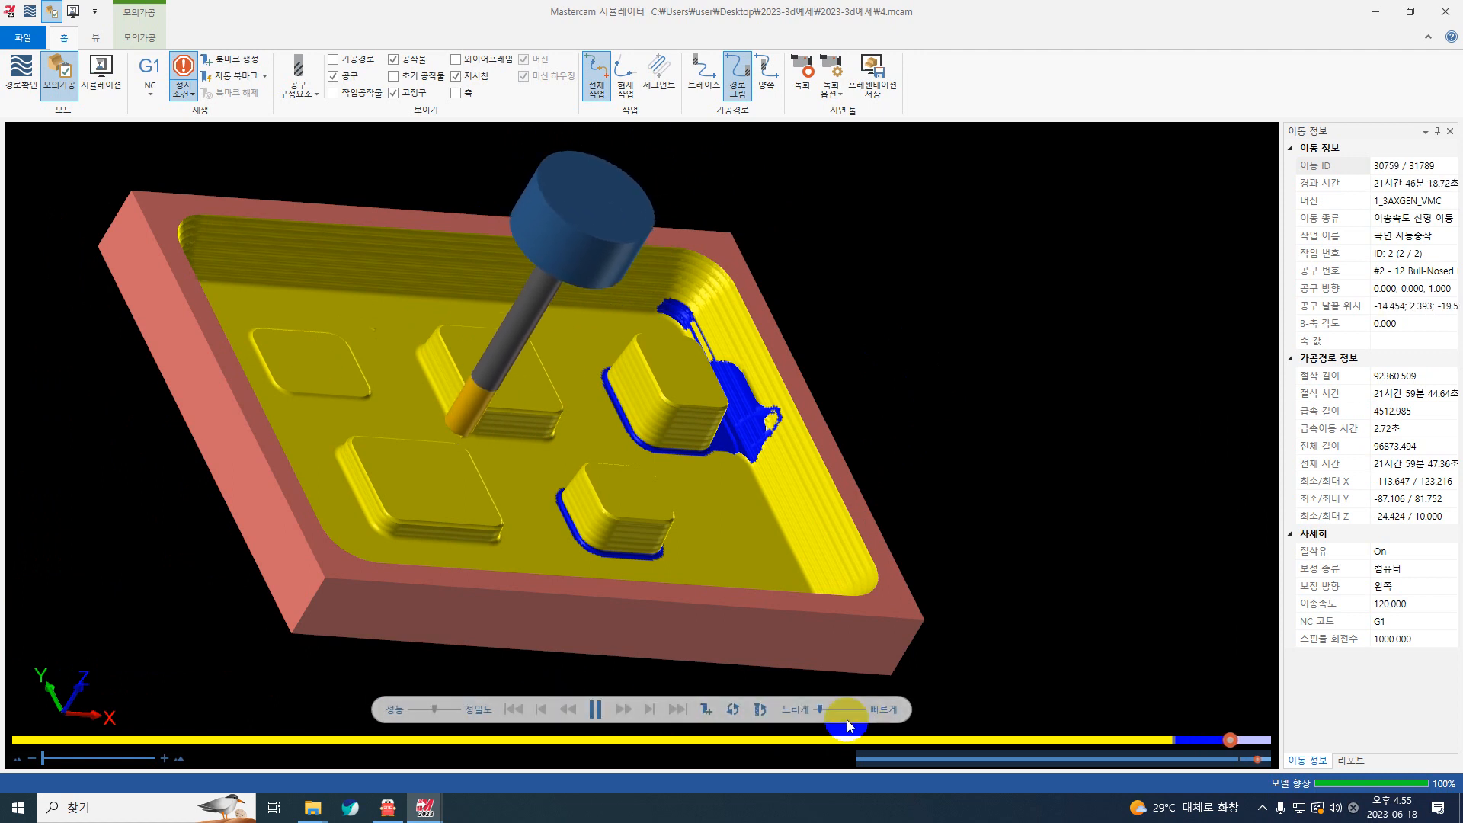
left_click_drag(821, 710, 828, 710)
middle_click_drag(427, 390, 366, 392)
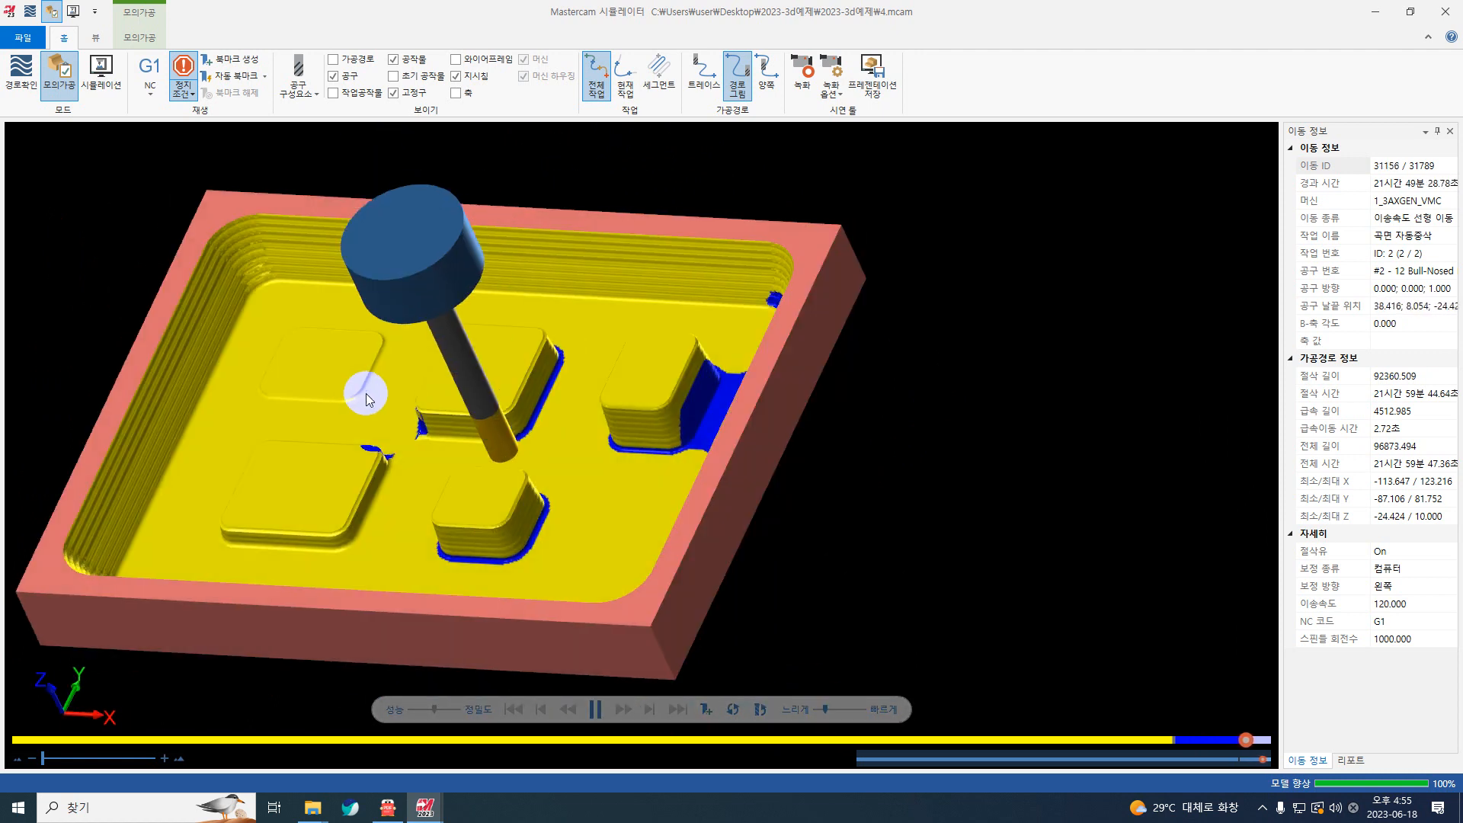
Step: Examine the verified stock closely at the boss edges and pocket corner for restmilled and uncut areas
scroll(395, 471, "up", 3)
scroll(392, 478, "up", 3)
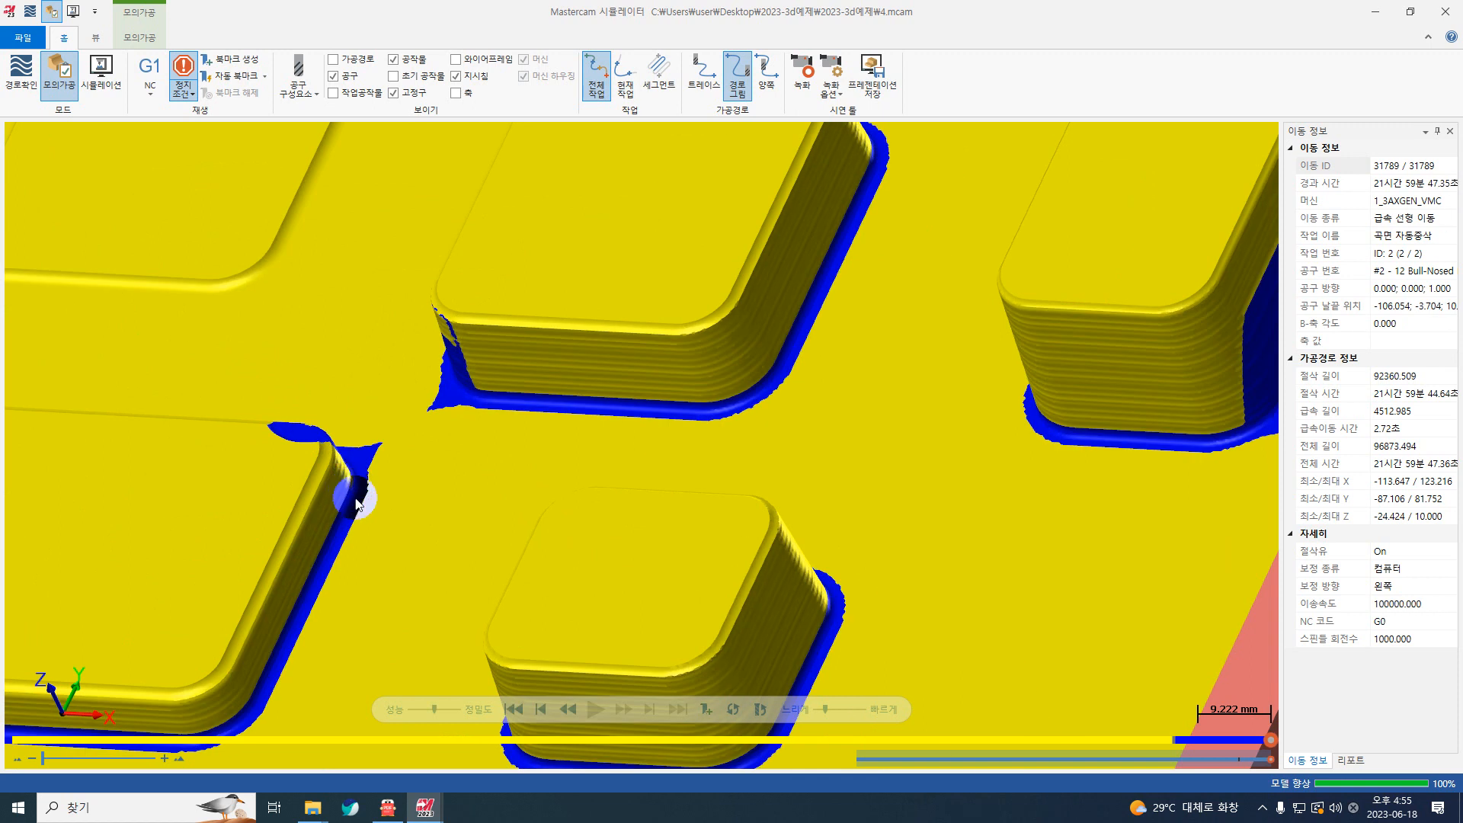
scroll(453, 437, "down", 6)
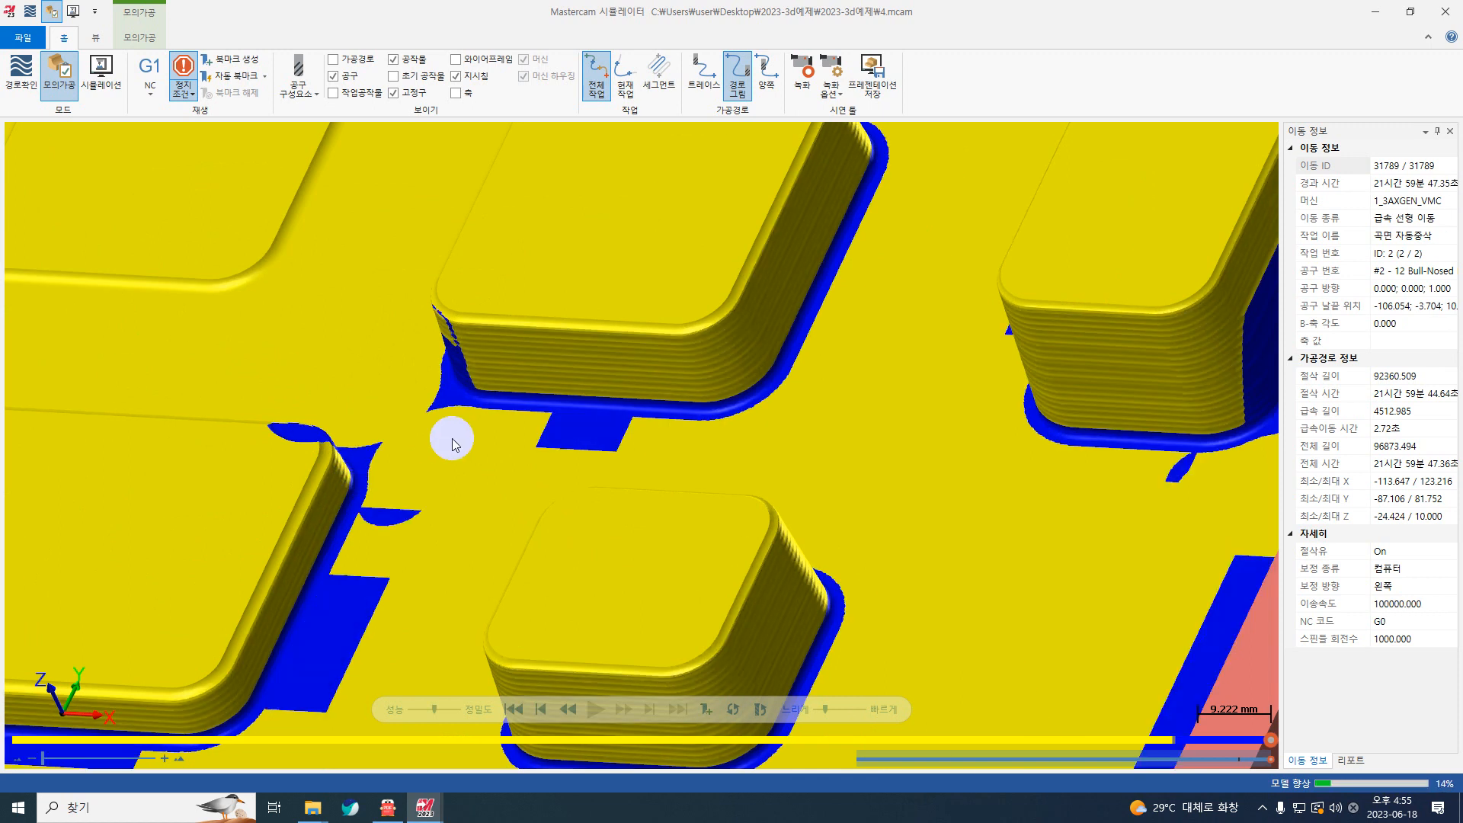
scroll(316, 295, "up", 5)
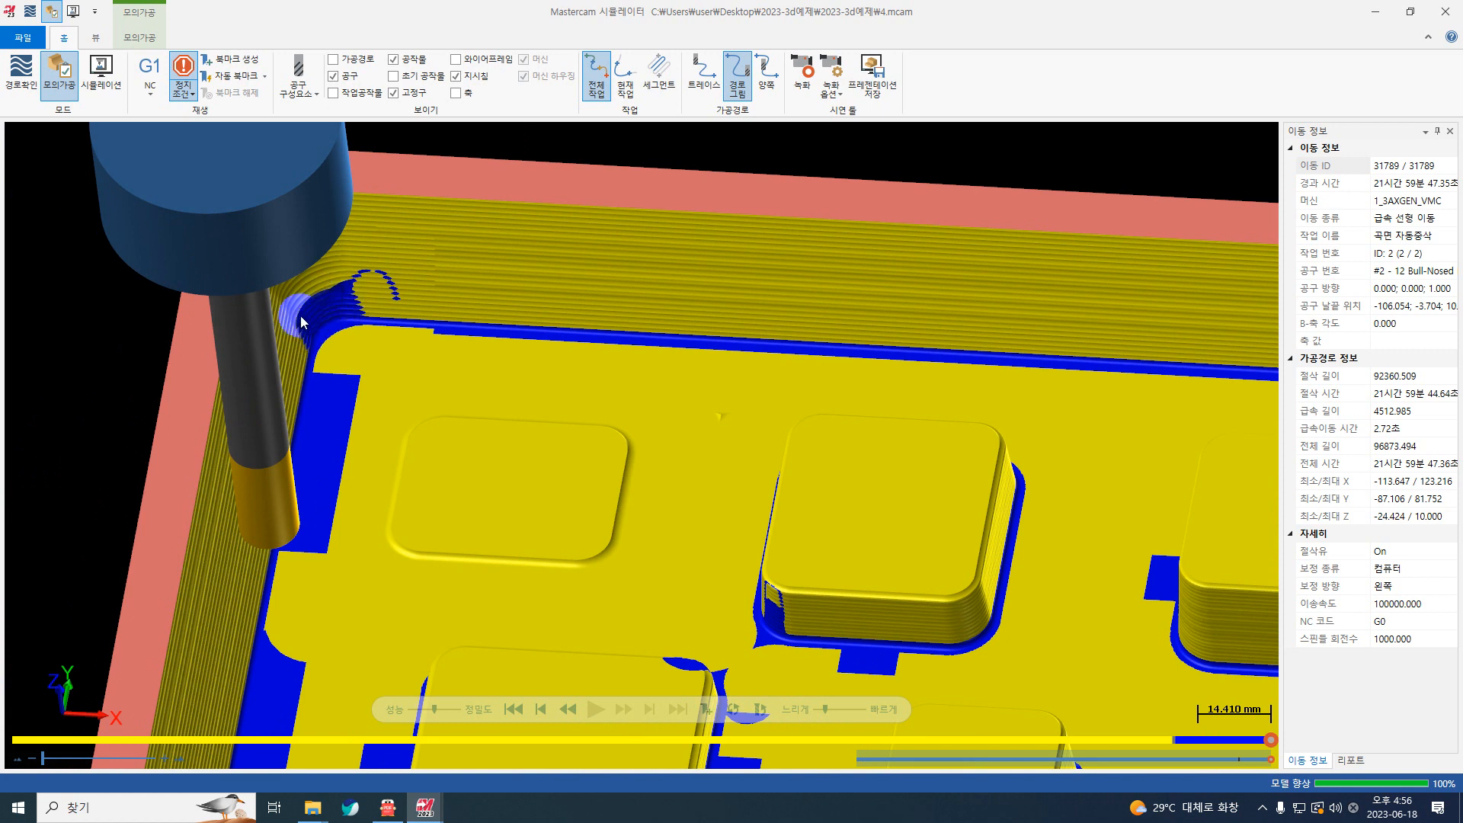
scroll(341, 365, "down", 5)
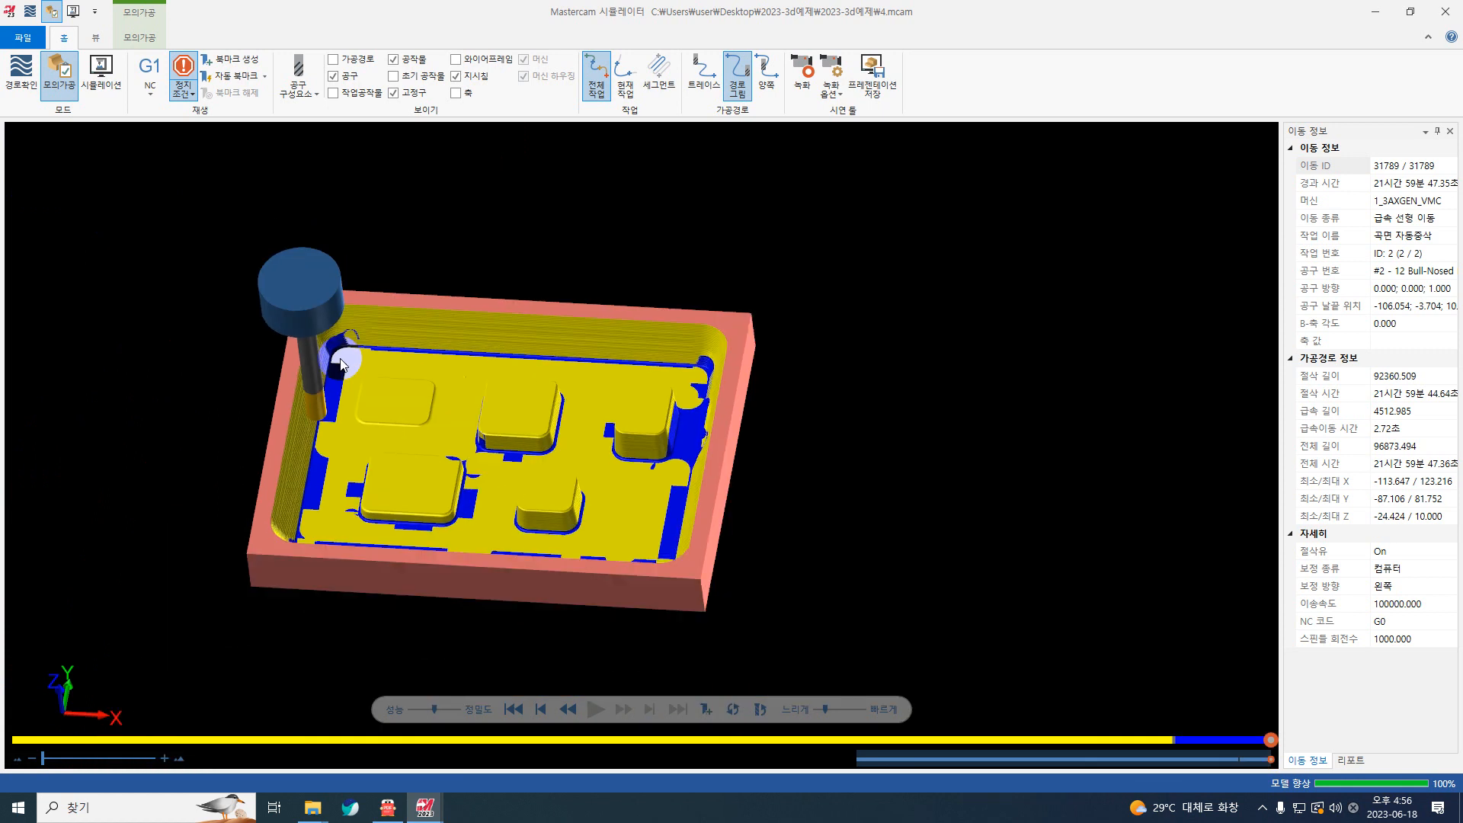